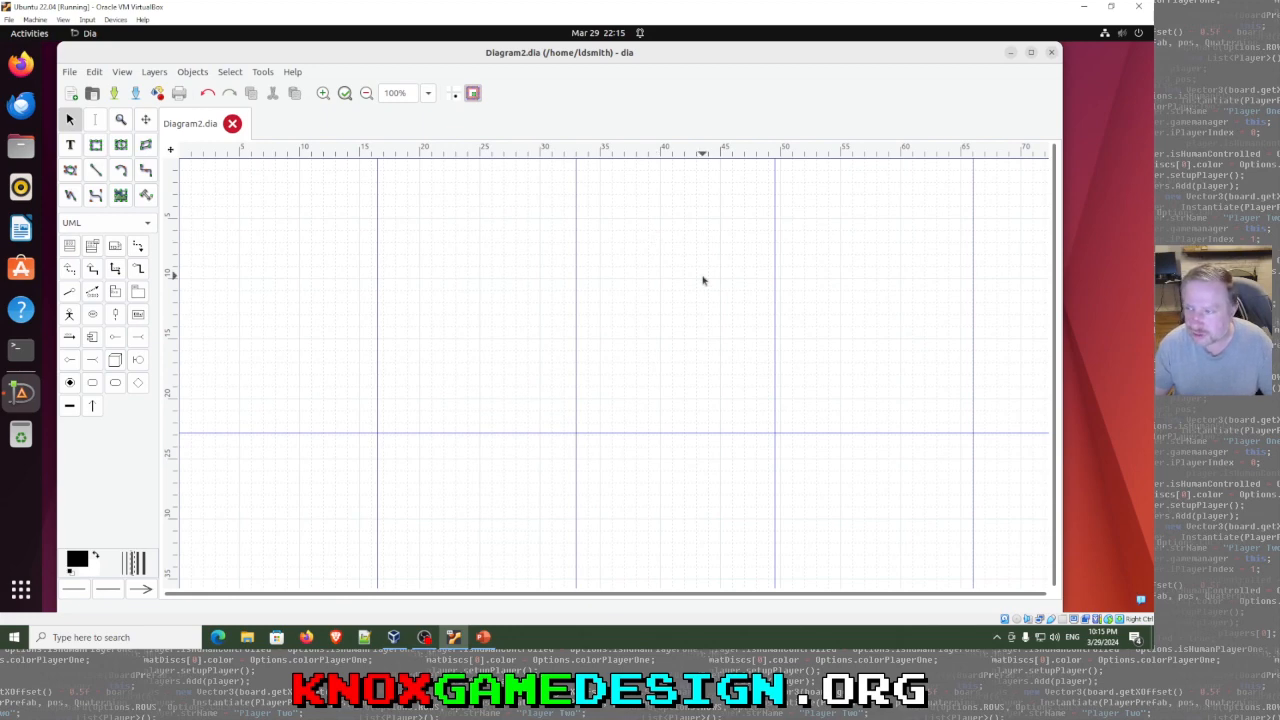
Step: Look up Dia in the Ubuntu software store, review its package details and close the store
click(1011, 52)
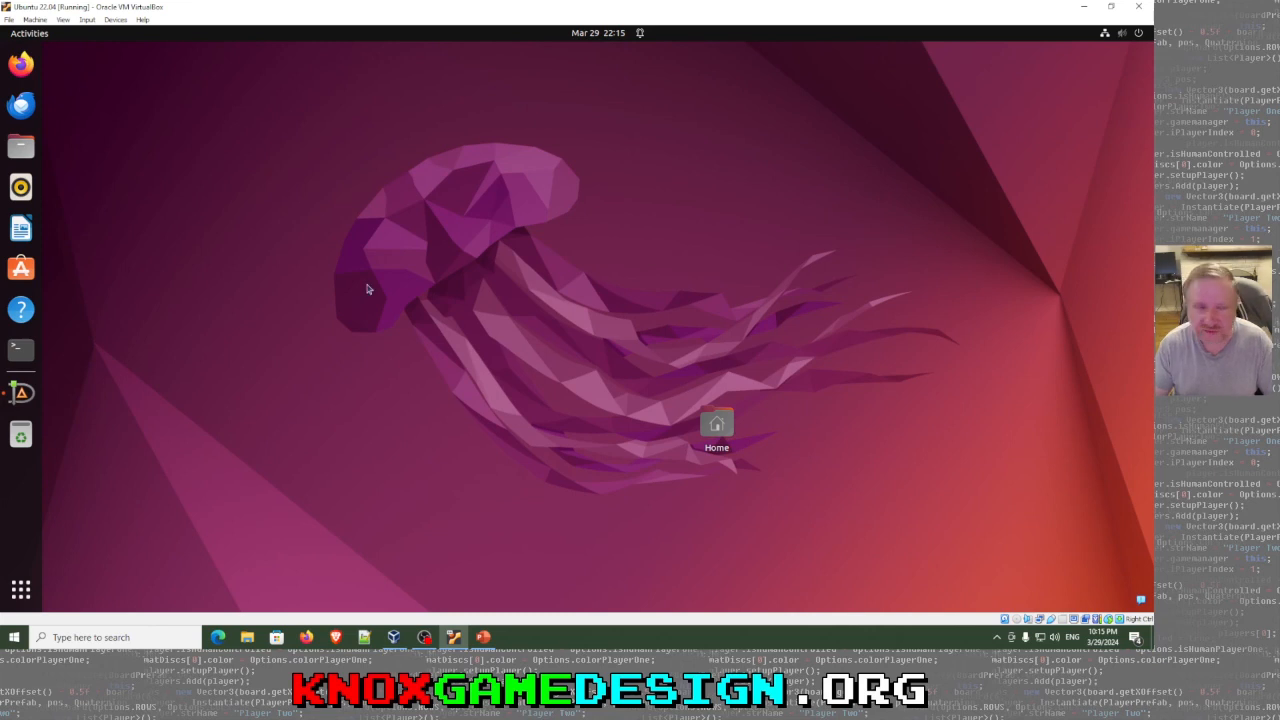
click(21, 268)
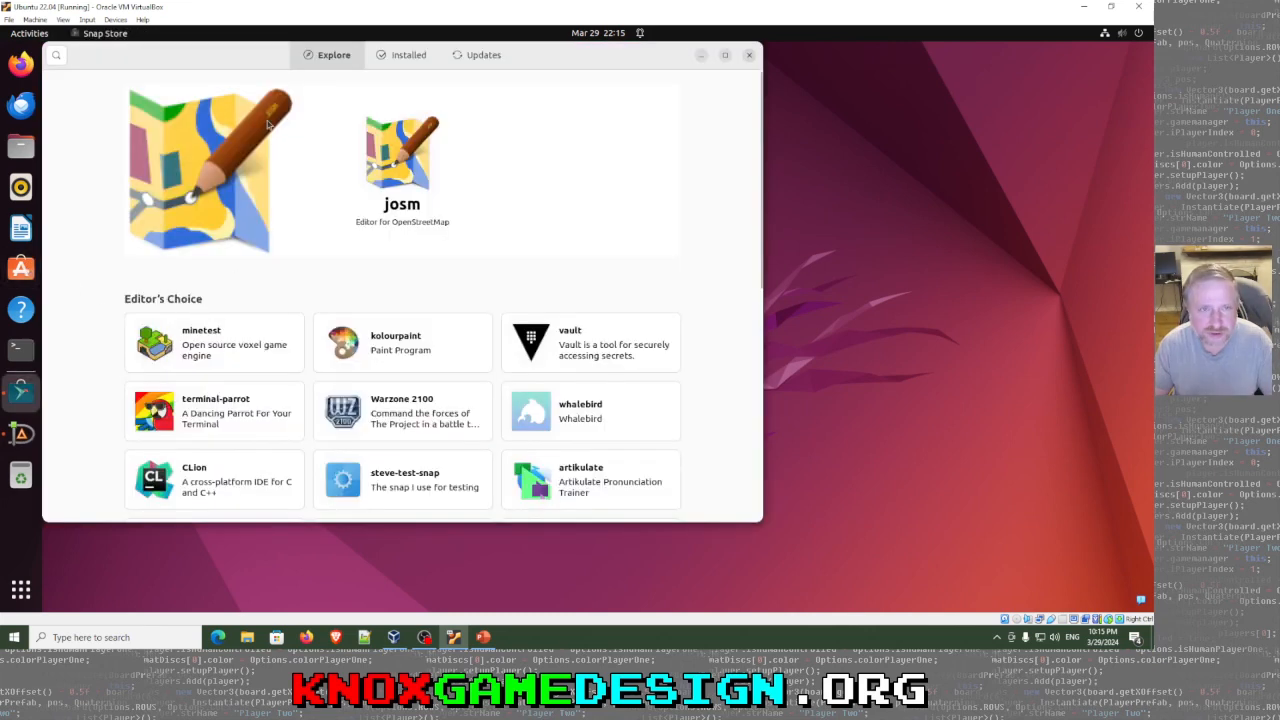
click(56, 57)
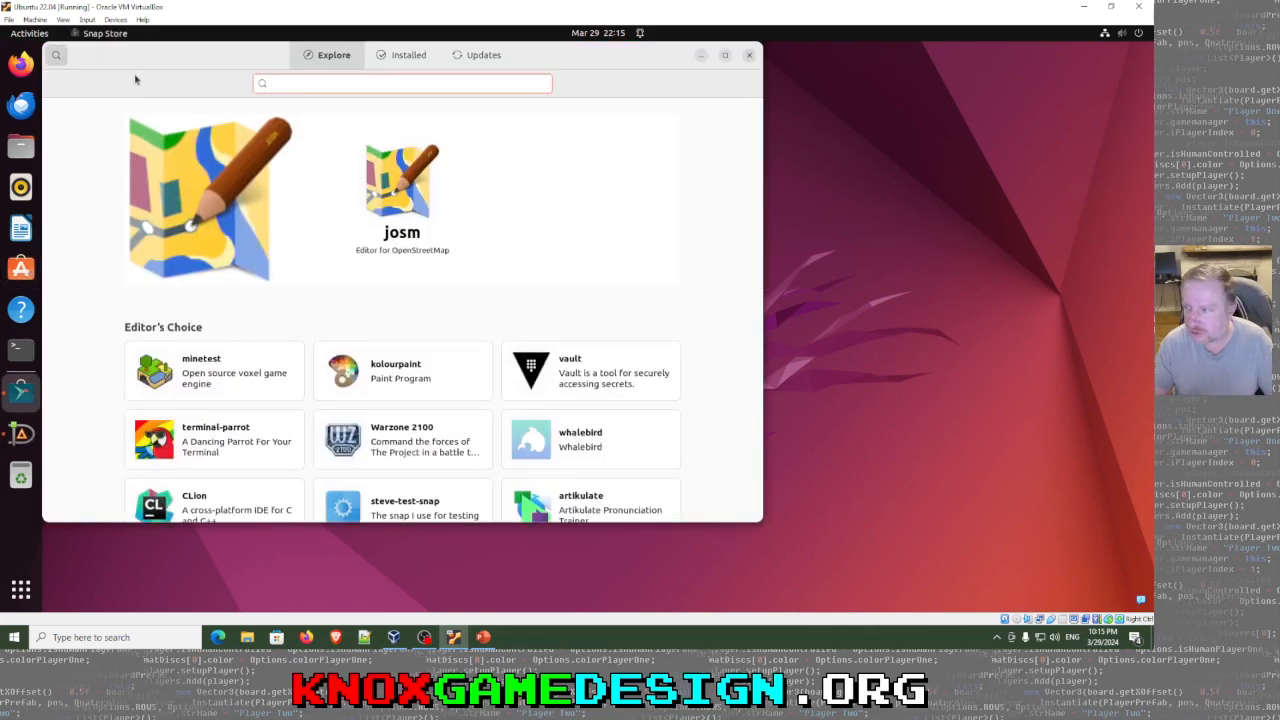
text(dia)
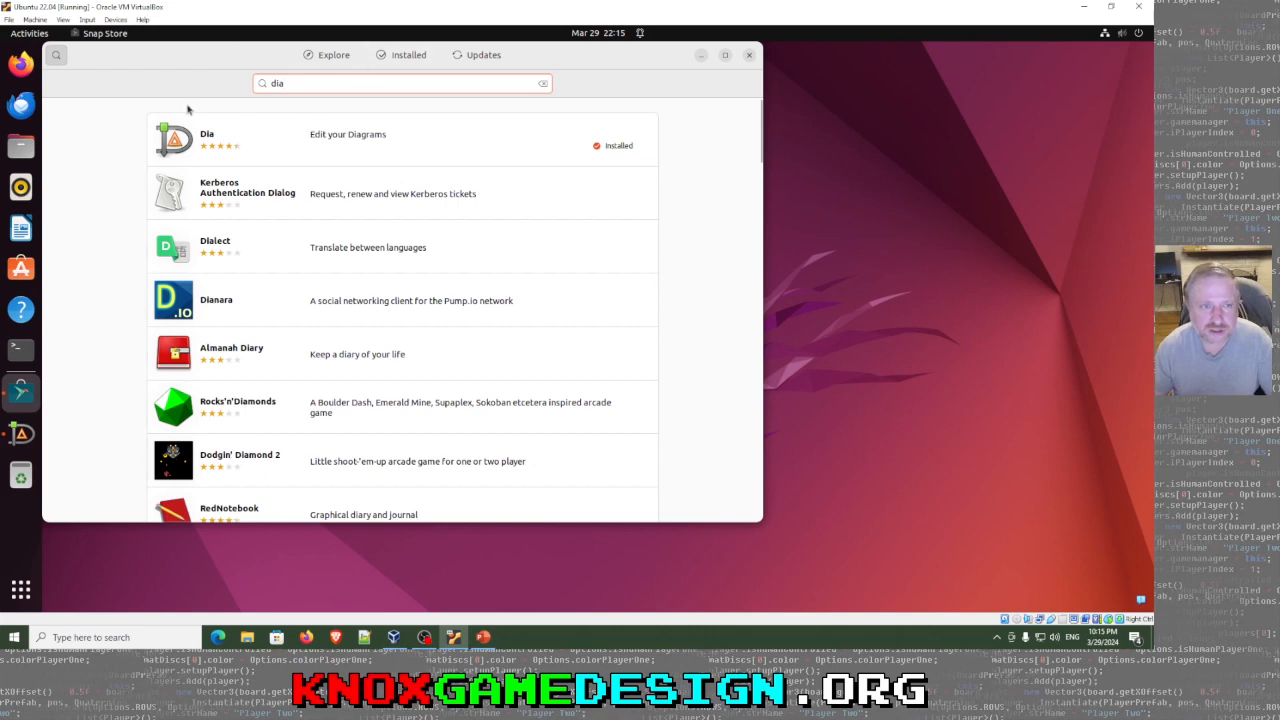
click(192, 132)
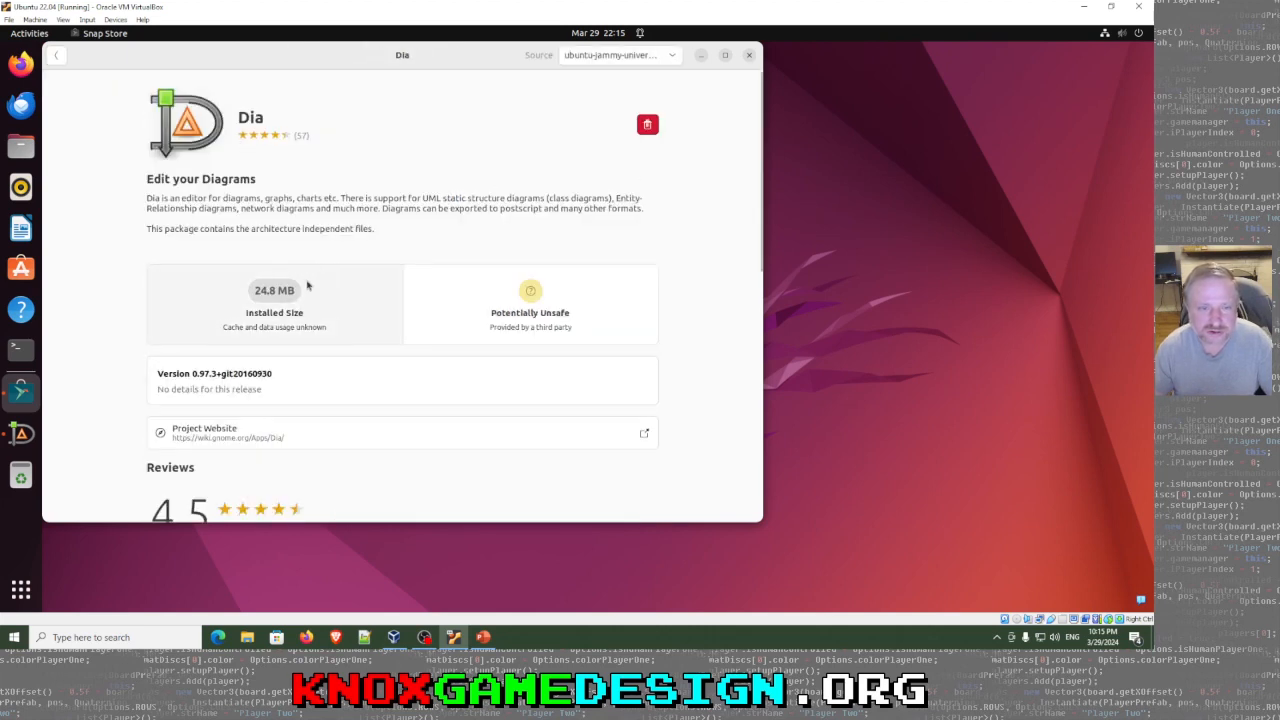
scroll(316, 313, down, 2)
scroll(314, 312, up, 2)
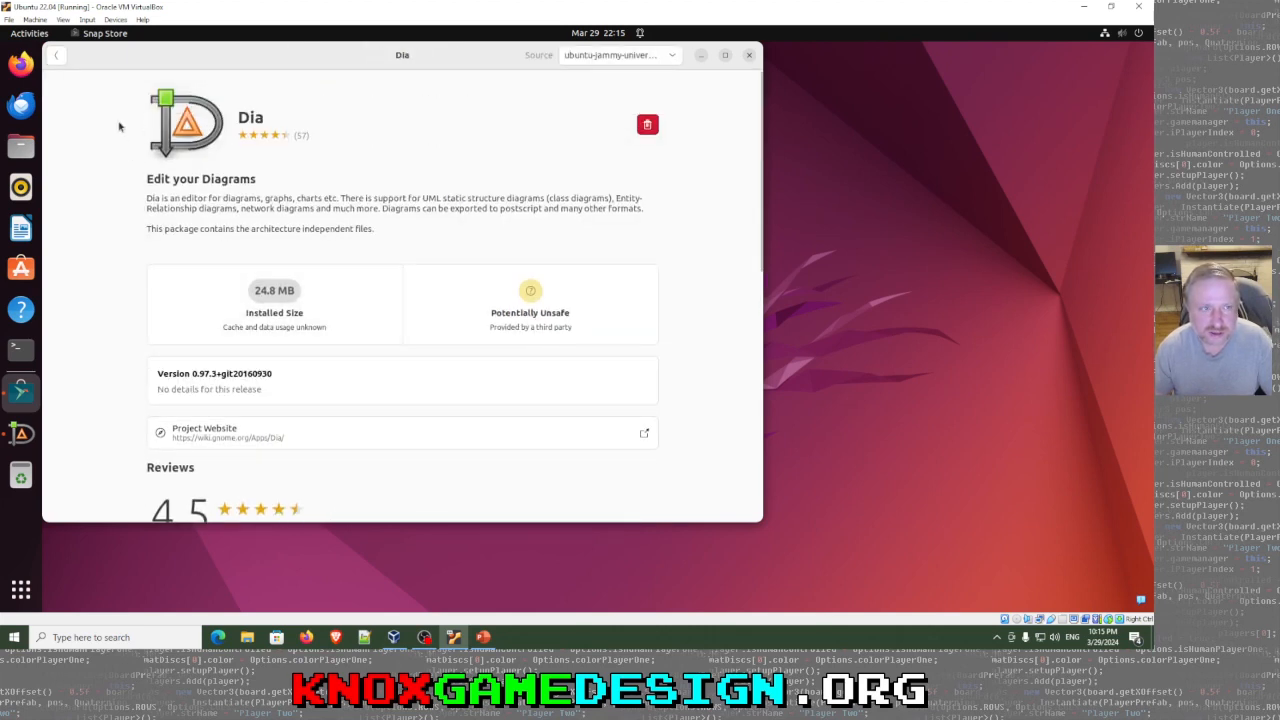
click(749, 55)
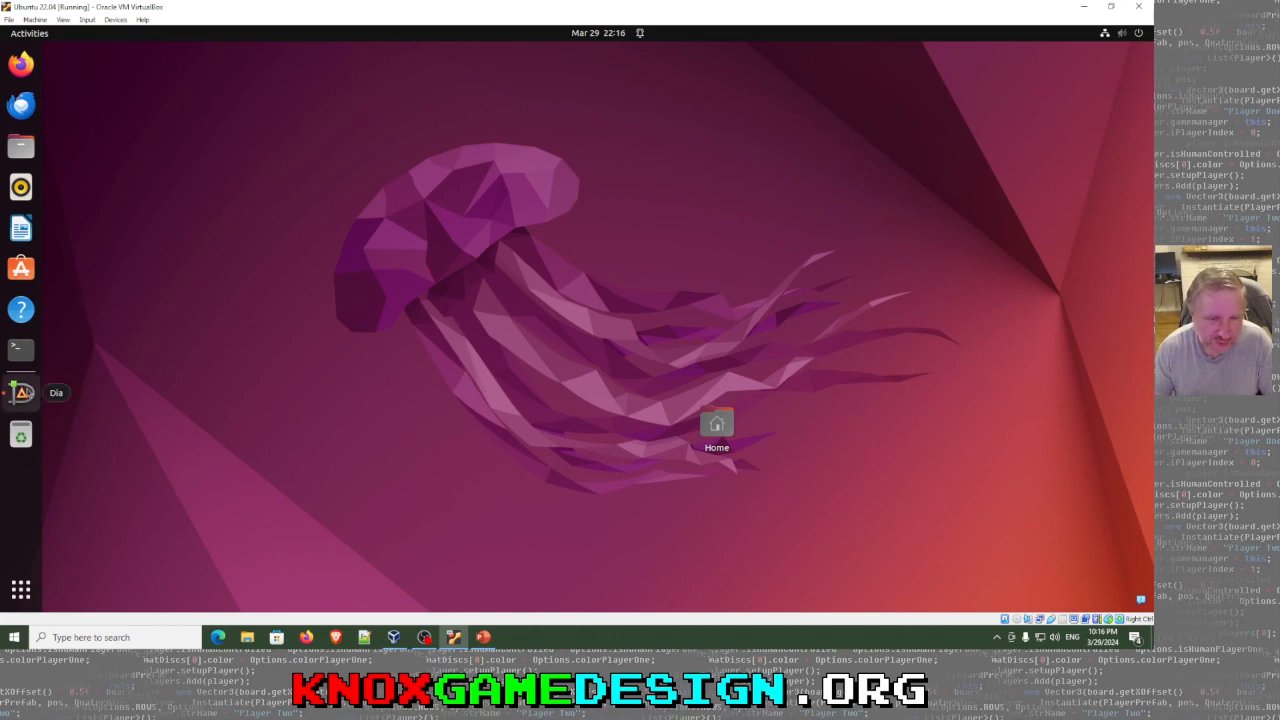
Step: Switch back to Dia and open the recent diagram platformer_state.dia
click(37, 402)
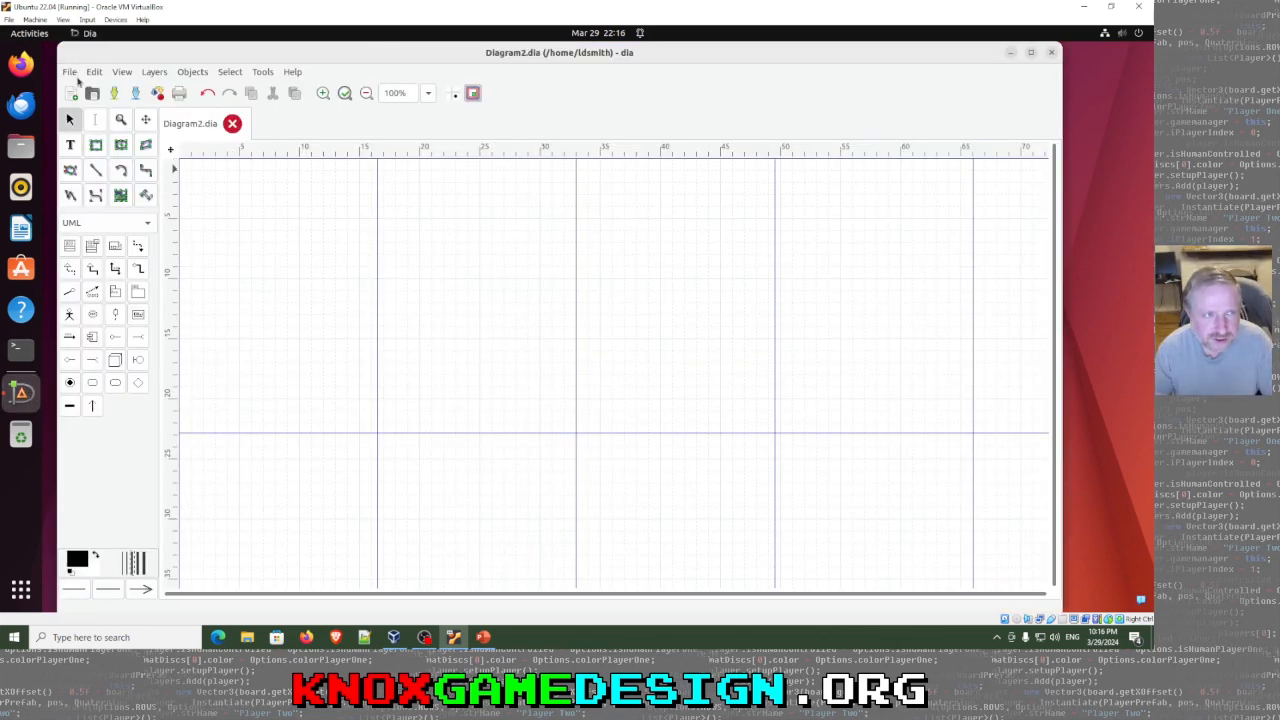
click(70, 74)
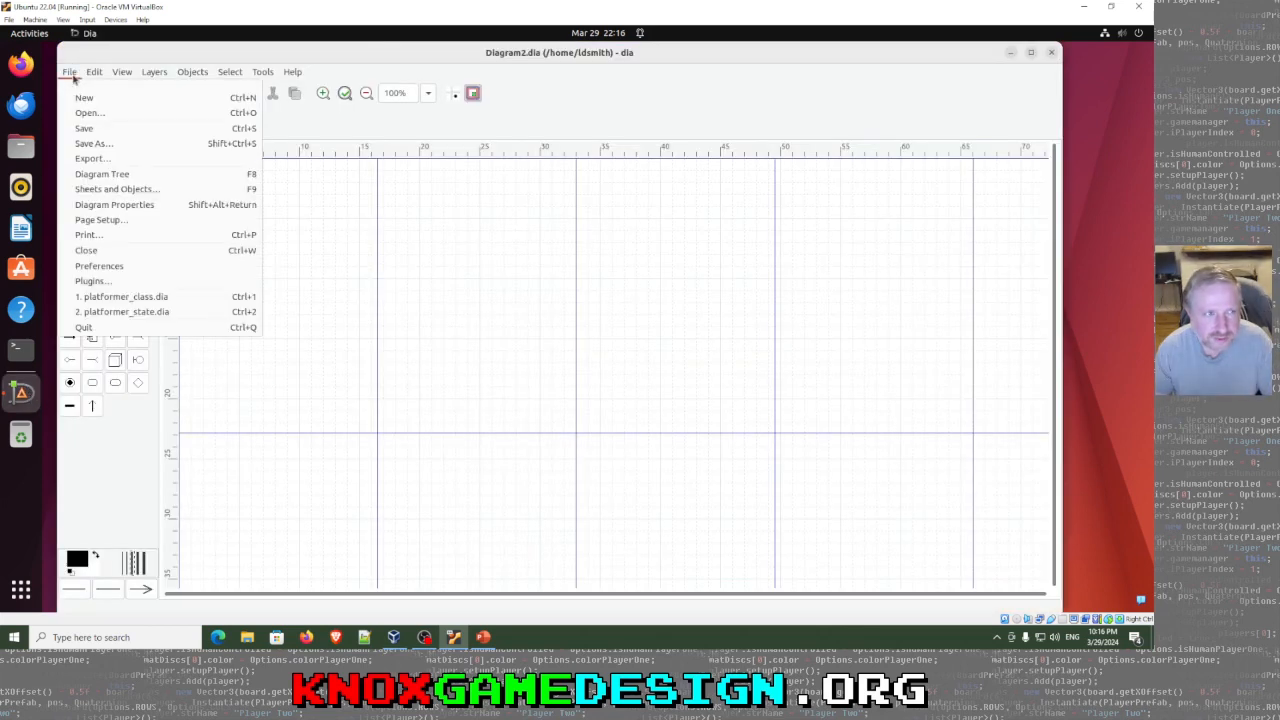
click(148, 312)
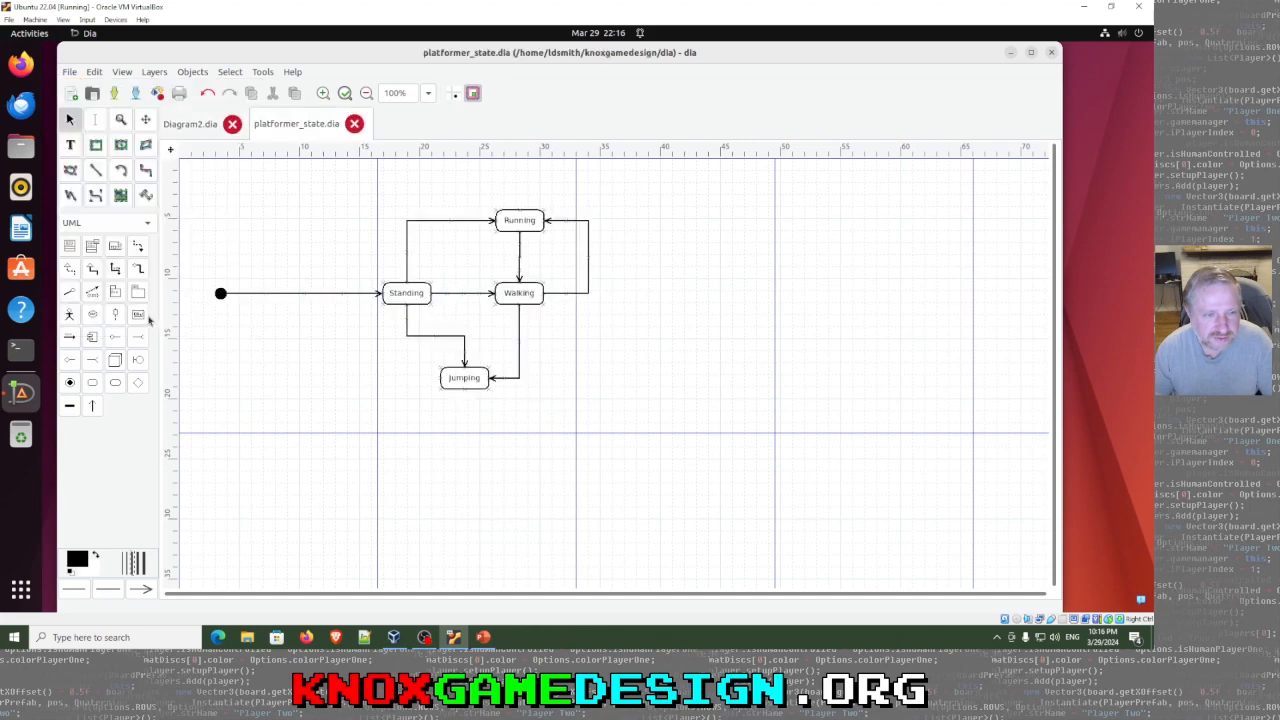
Step: Examine the platformer state diagram's states and transitions at 200% zoom, from the initial state through to Jumping
scroll(482, 398, up, 2)
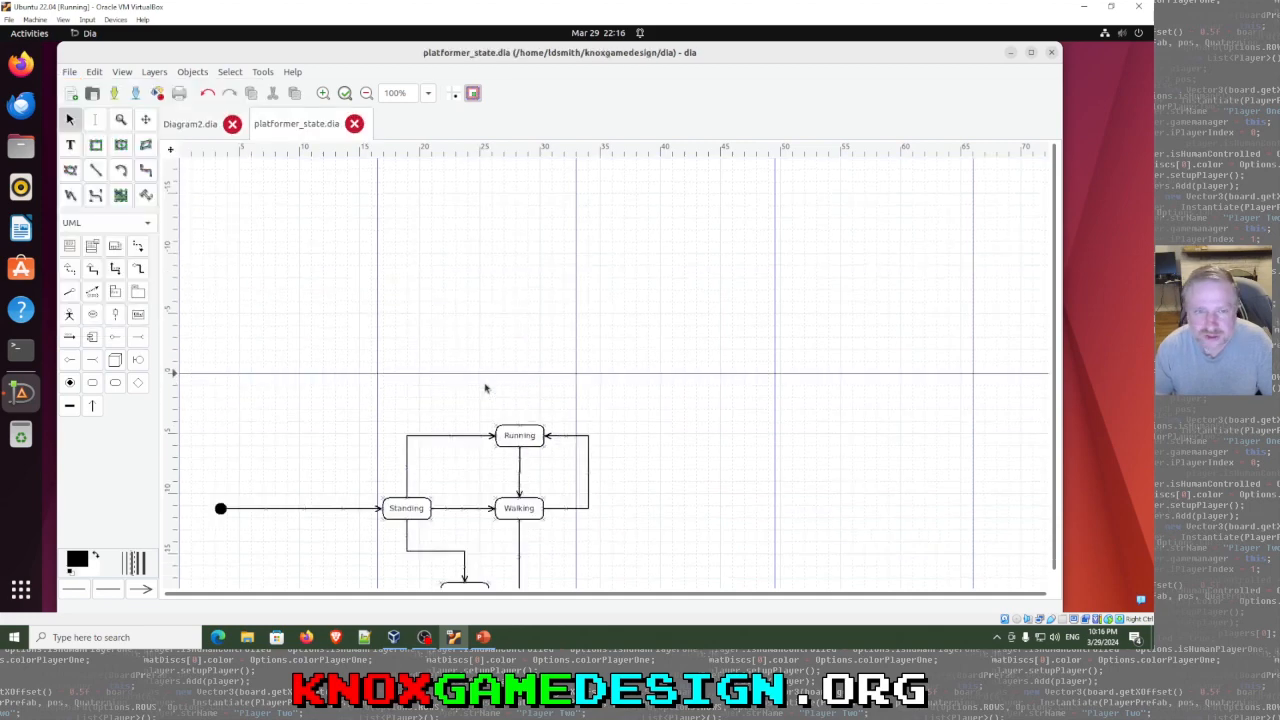
scroll(486, 386, down, 1)
click(323, 93)
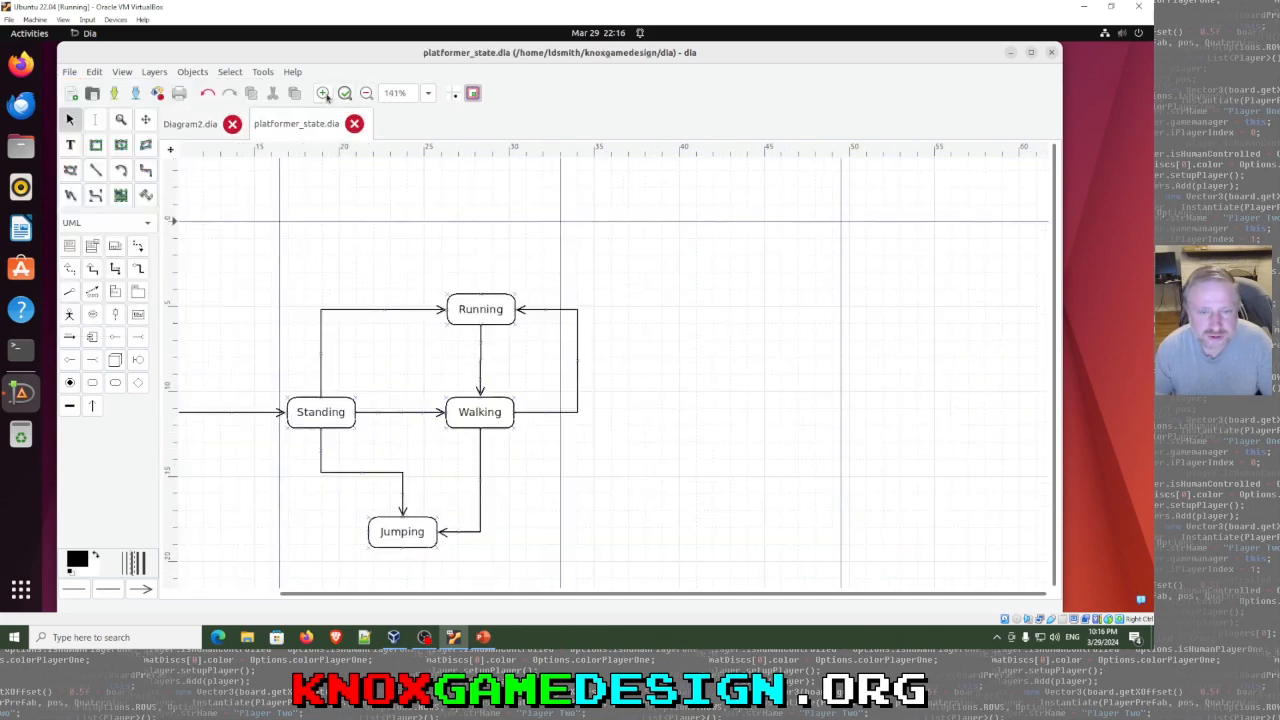
click(324, 93)
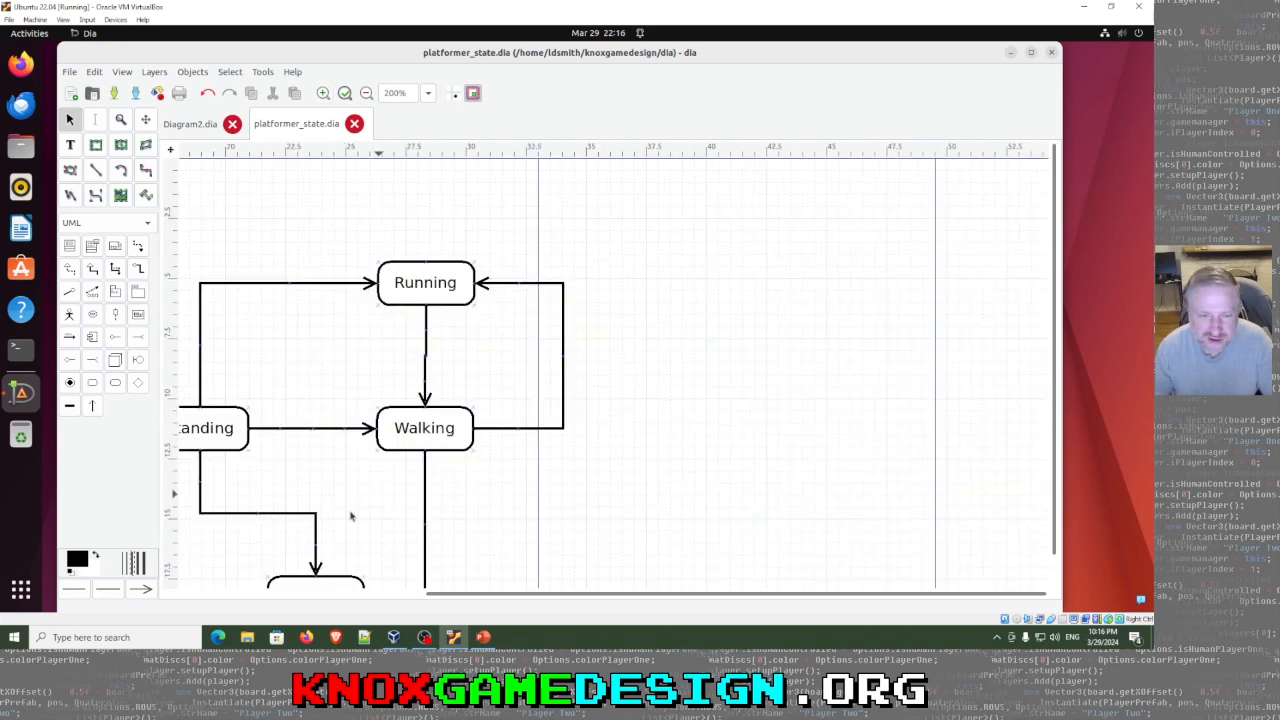
drag(465, 598, 185, 598)
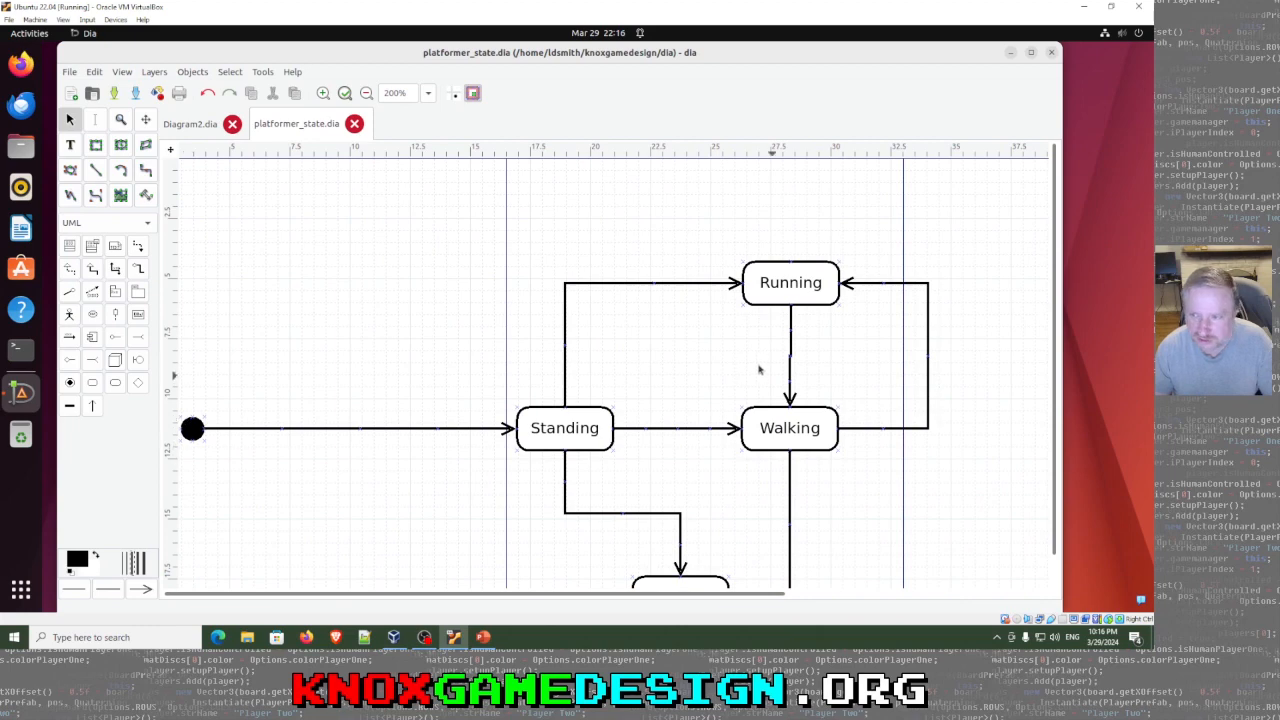
scroll(755, 366, down, 3)
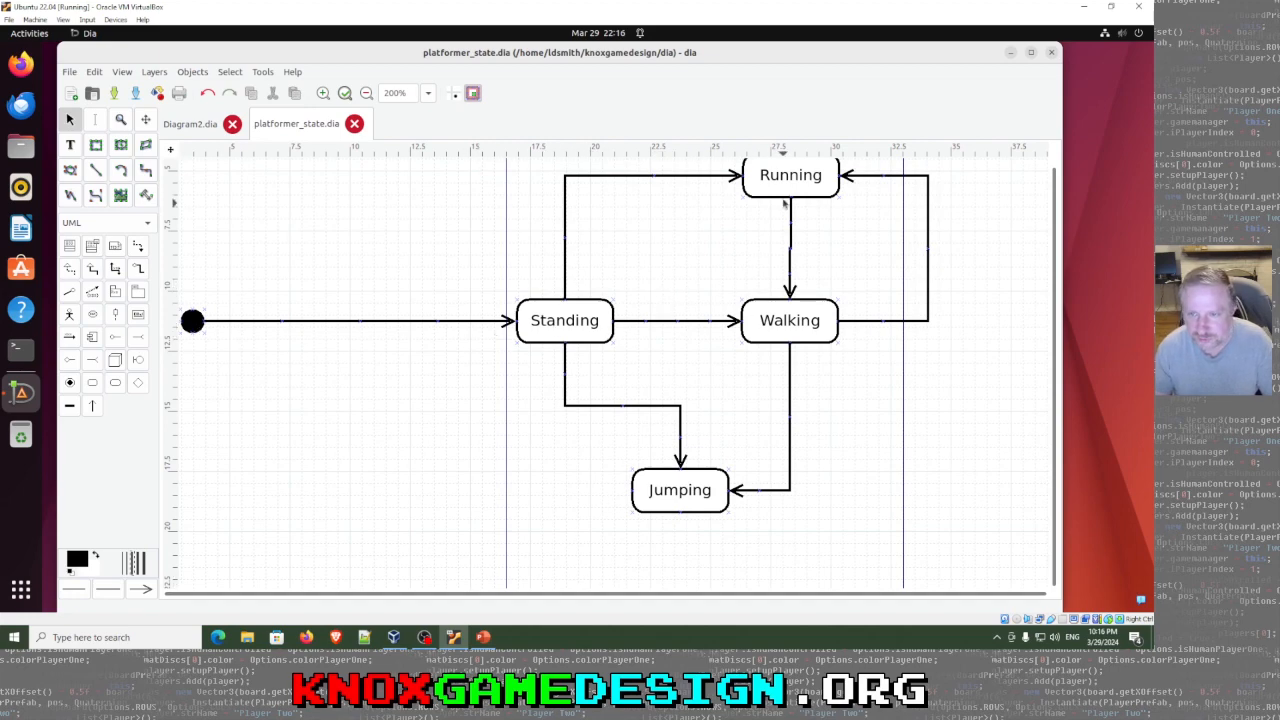
scroll(1056, 318, up, 1)
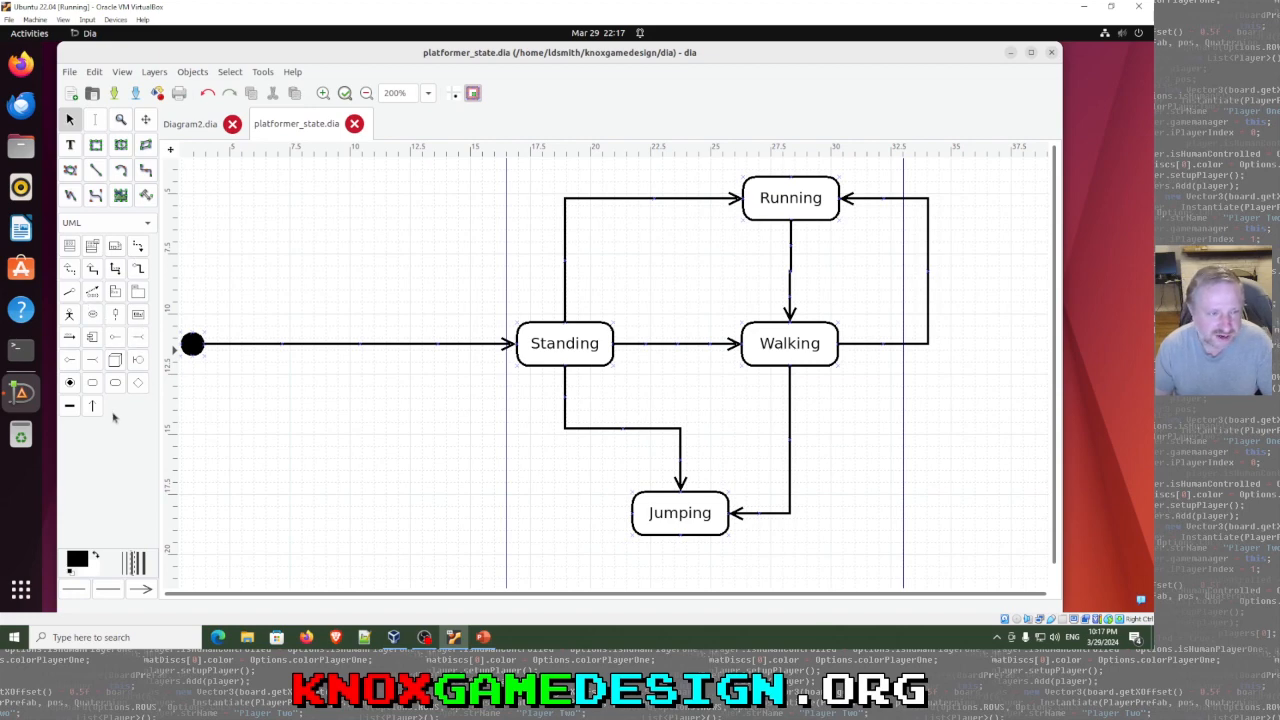
Step: Add a UML Initial/End state below and to the right of the Walking state
click(70, 390)
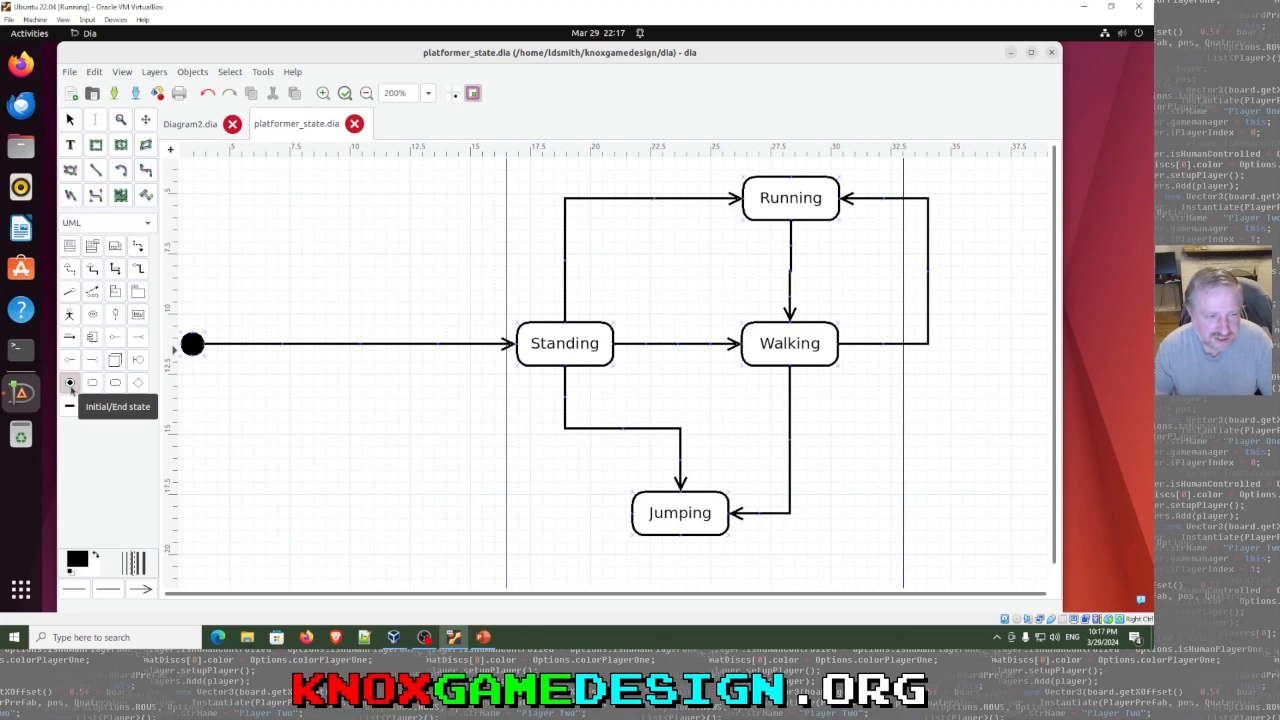
click(71, 390)
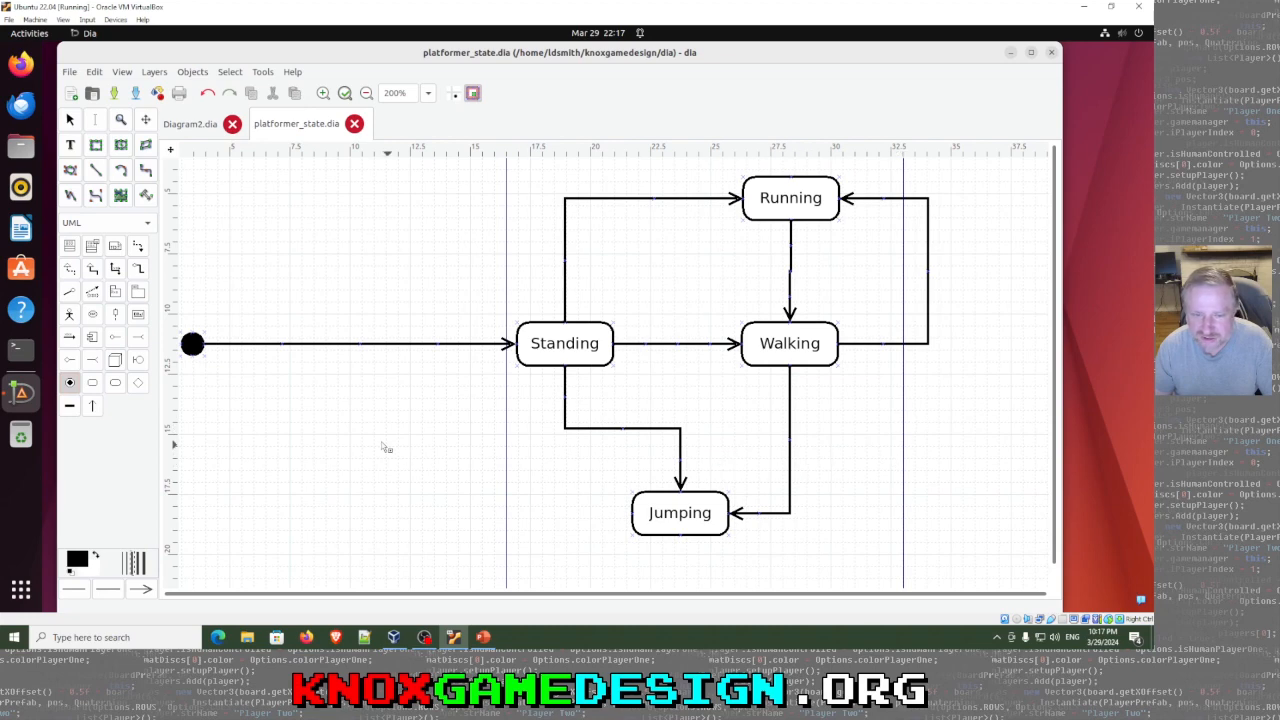
click(922, 451)
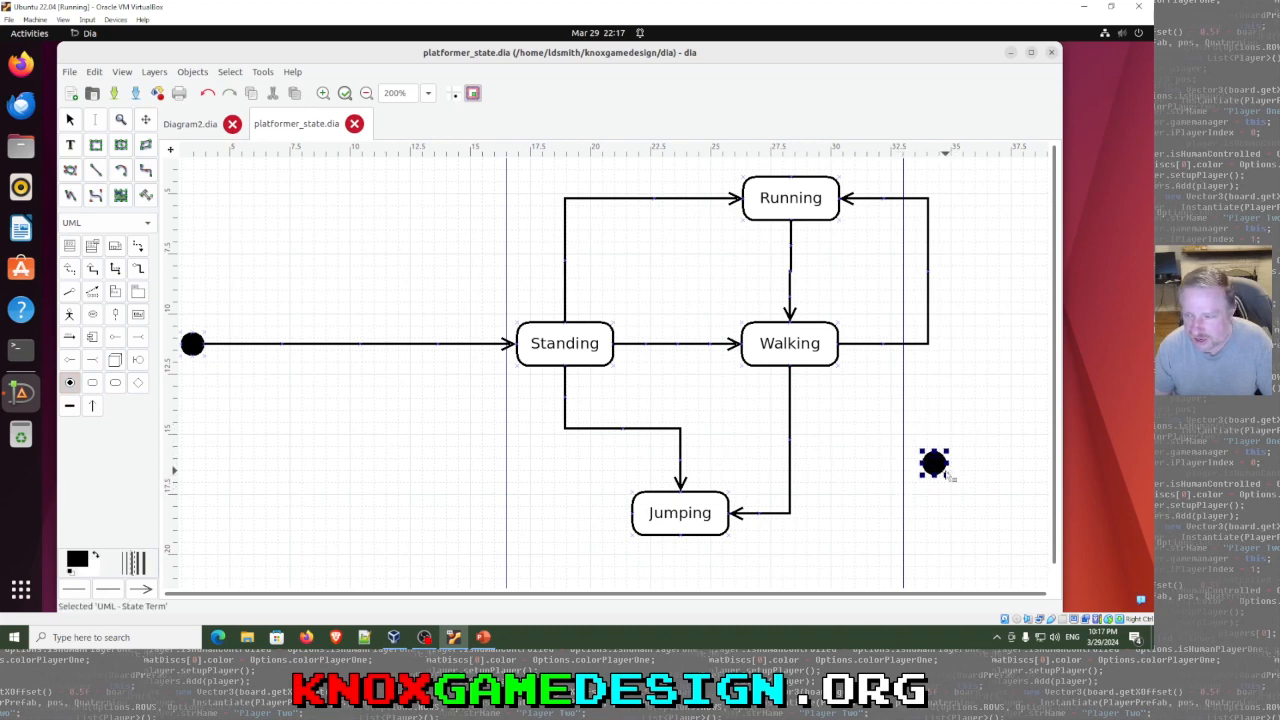
Step: Set the new state term's Is final property to Yes so it represents an end state
right_click(935, 467)
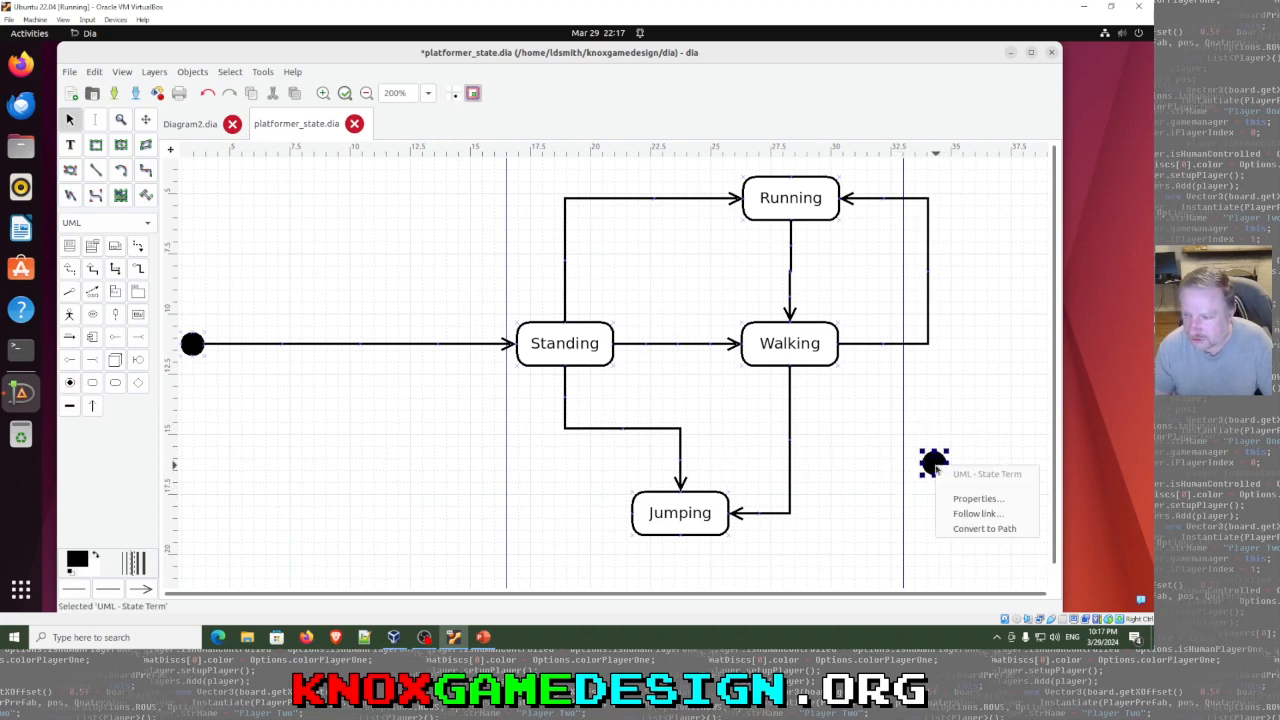
click(960, 498)
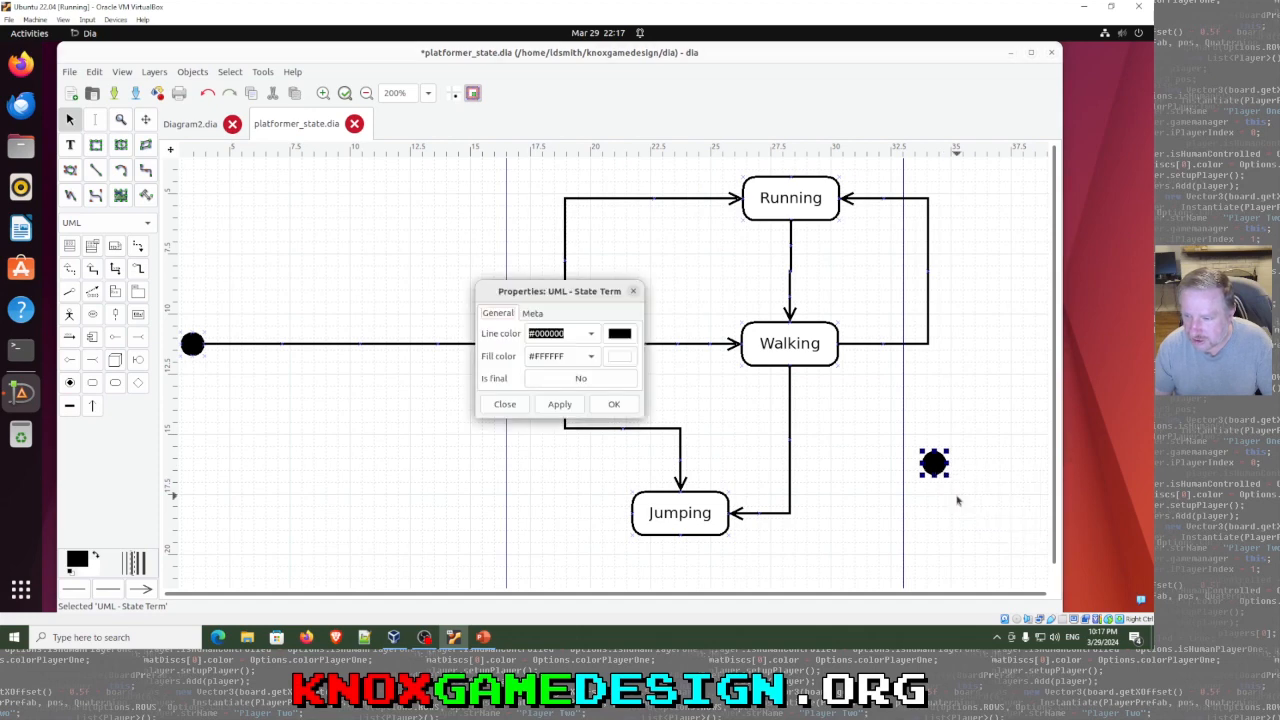
click(580, 380)
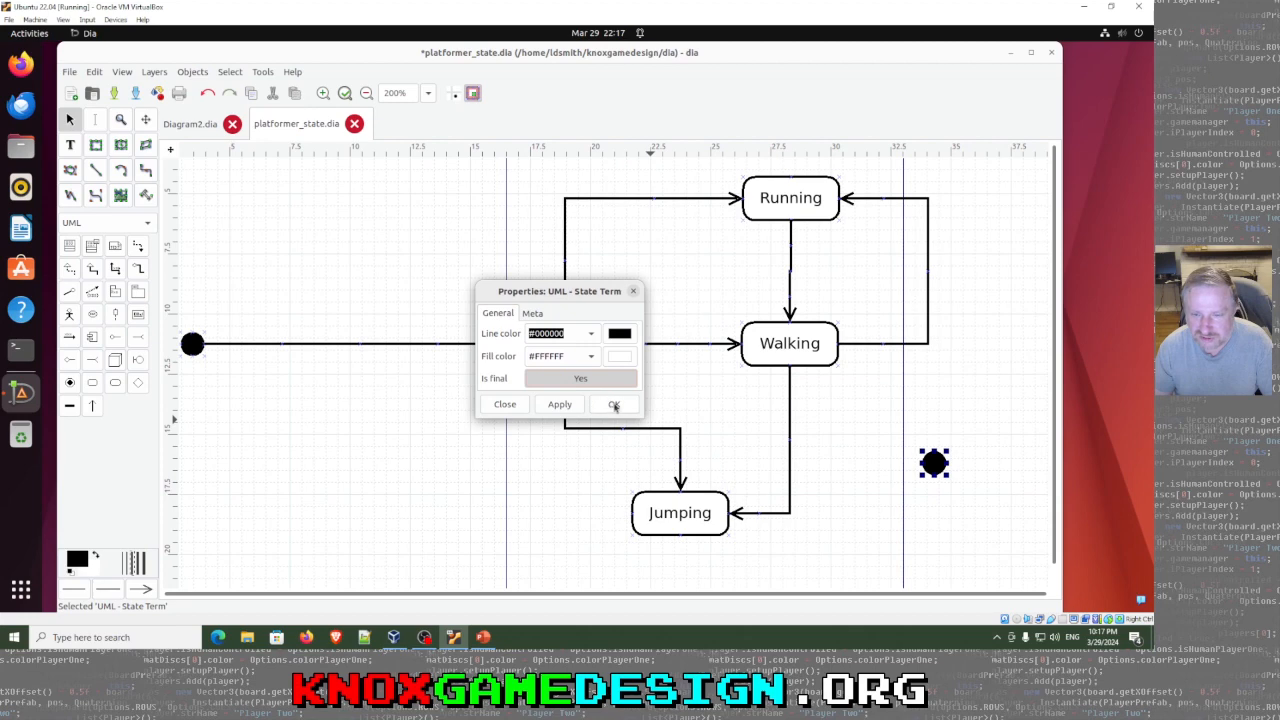
click(614, 405)
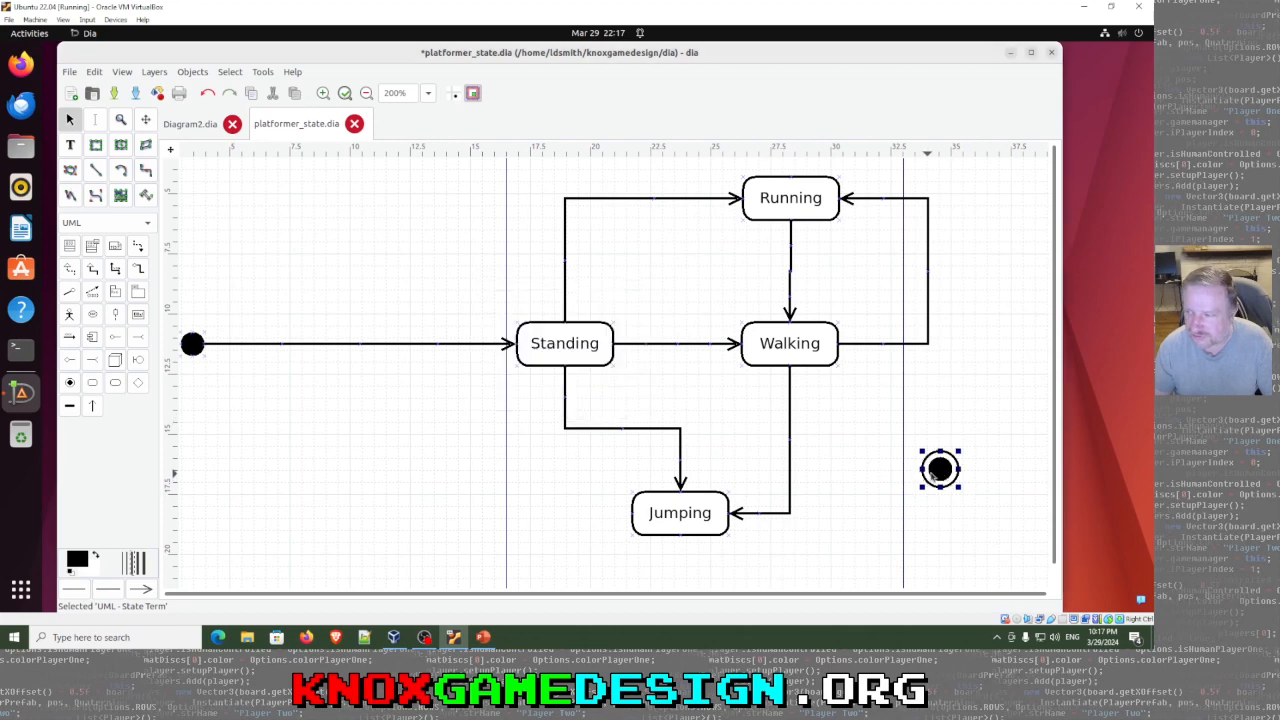
click(895, 503)
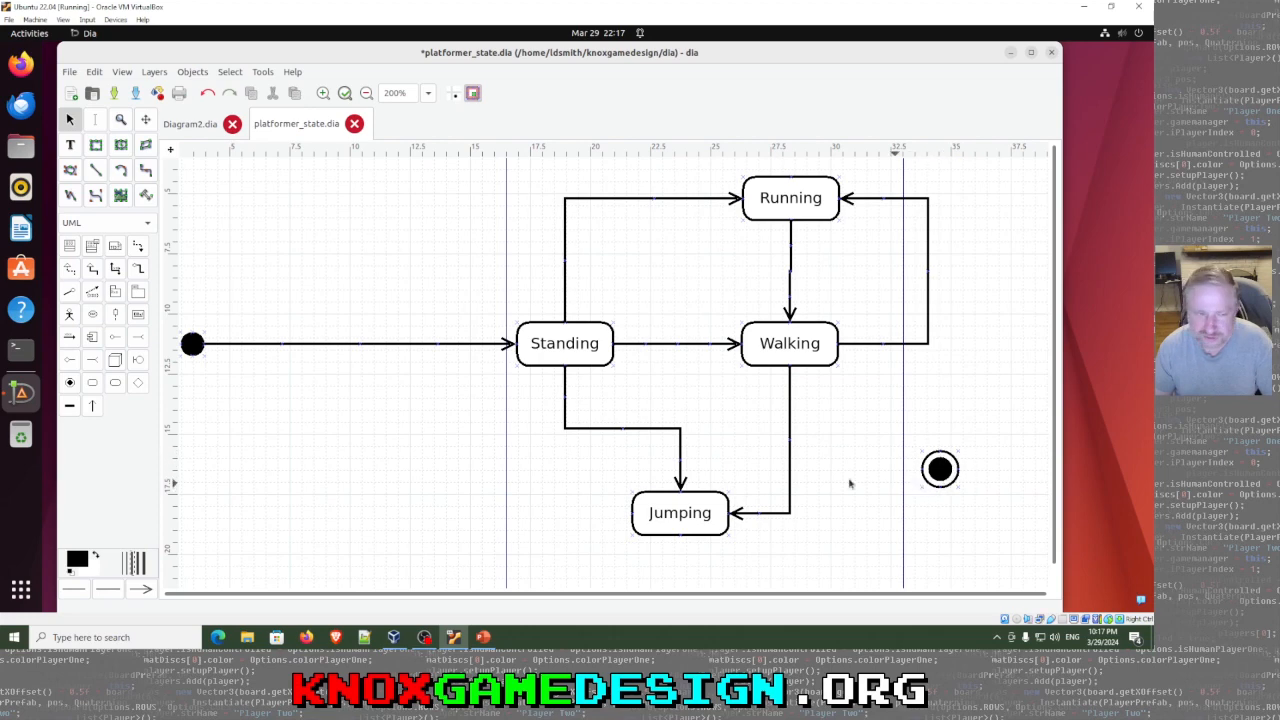
Step: Draw a UML transition from the Walking state's lower-right corner to the final state
click(97, 409)
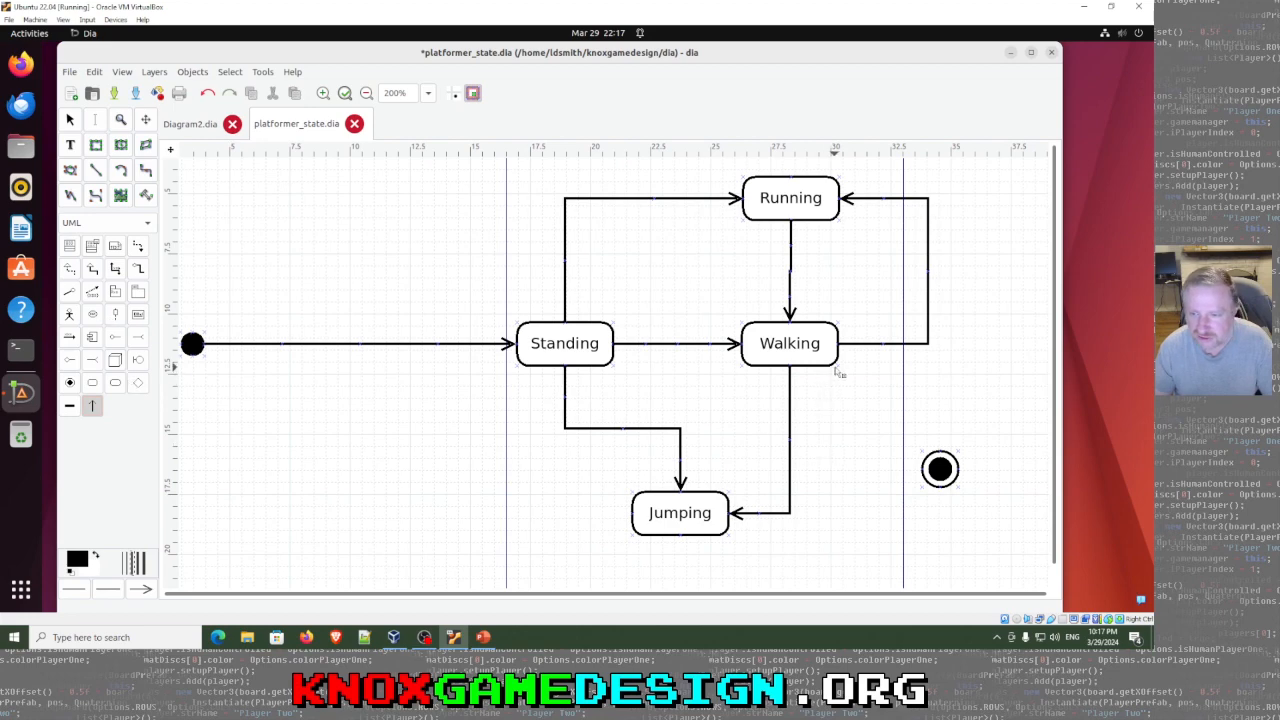
drag(839, 367, 916, 468)
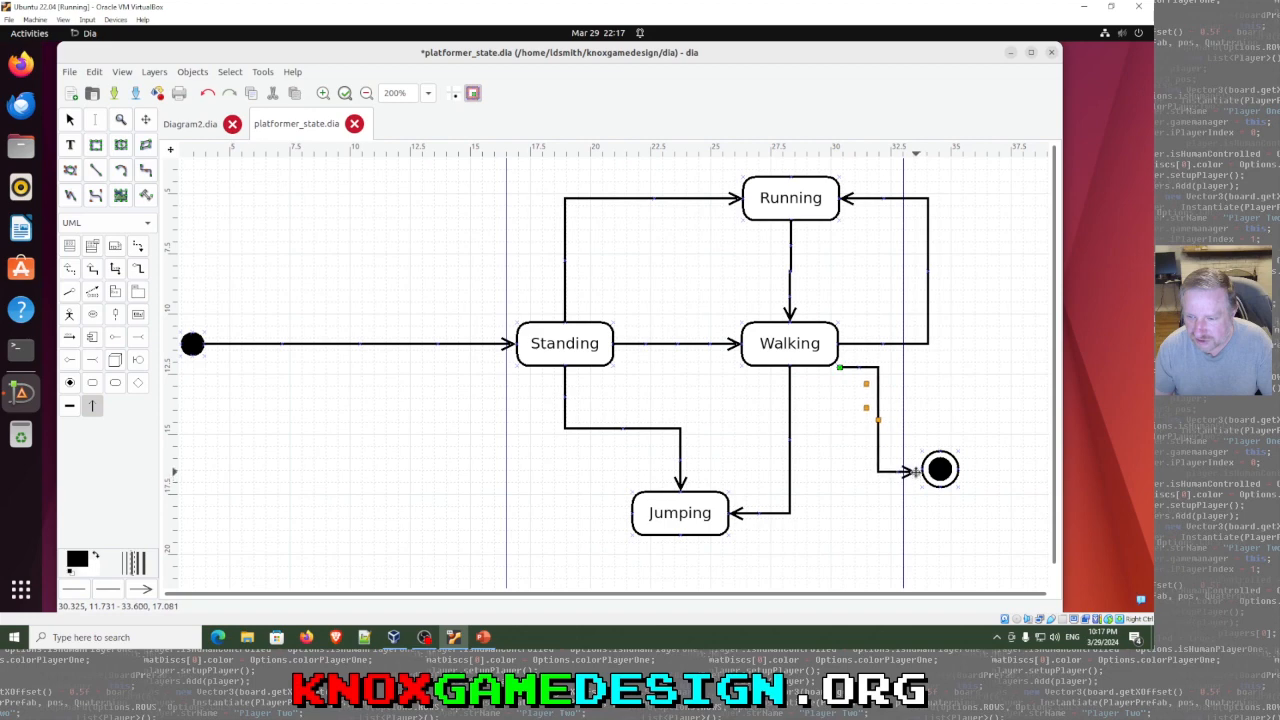
click(855, 549)
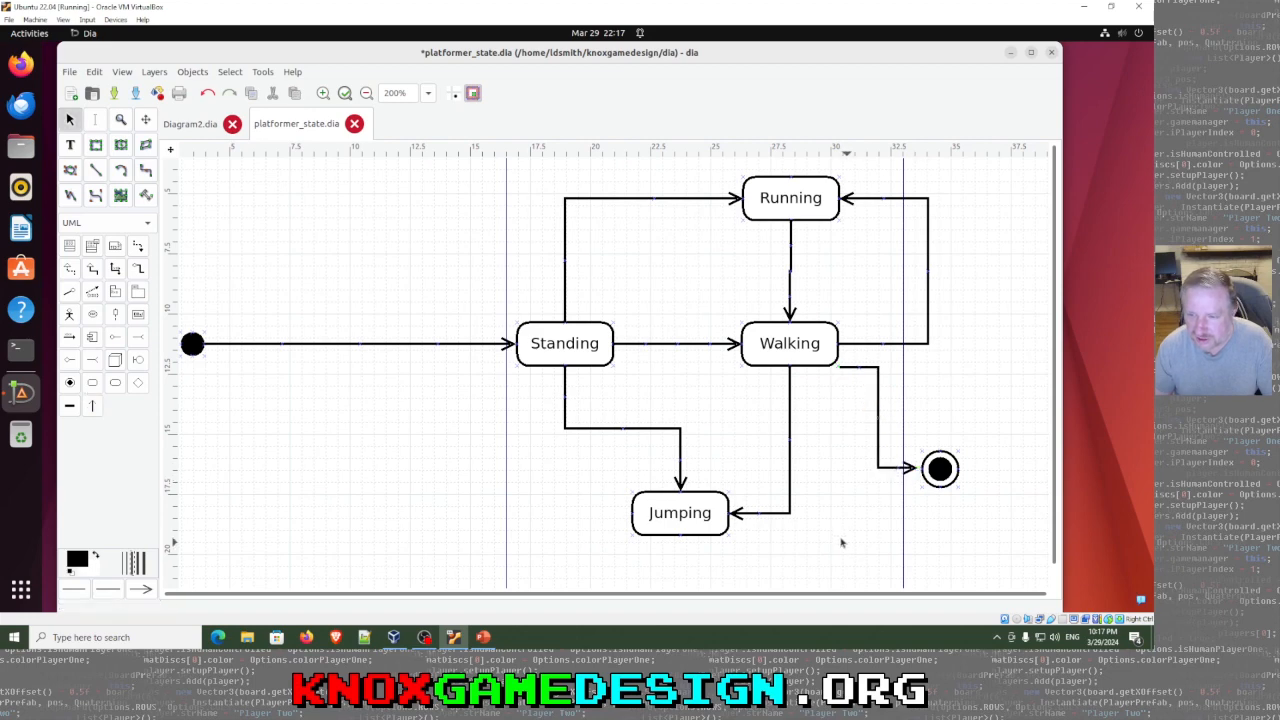
Step: Export the state diagram as platformer_state.png in the dia folder, using the PNG (antialiased) format and the default image size
click(69, 72)
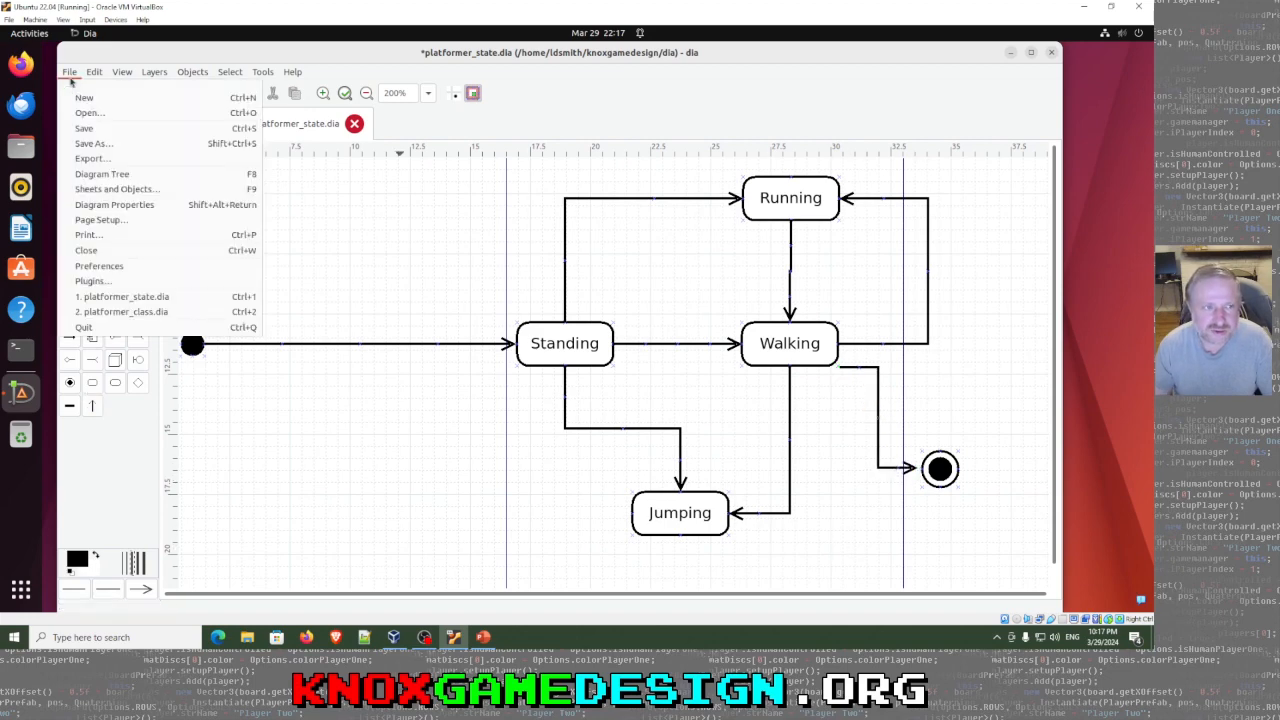
click(90, 159)
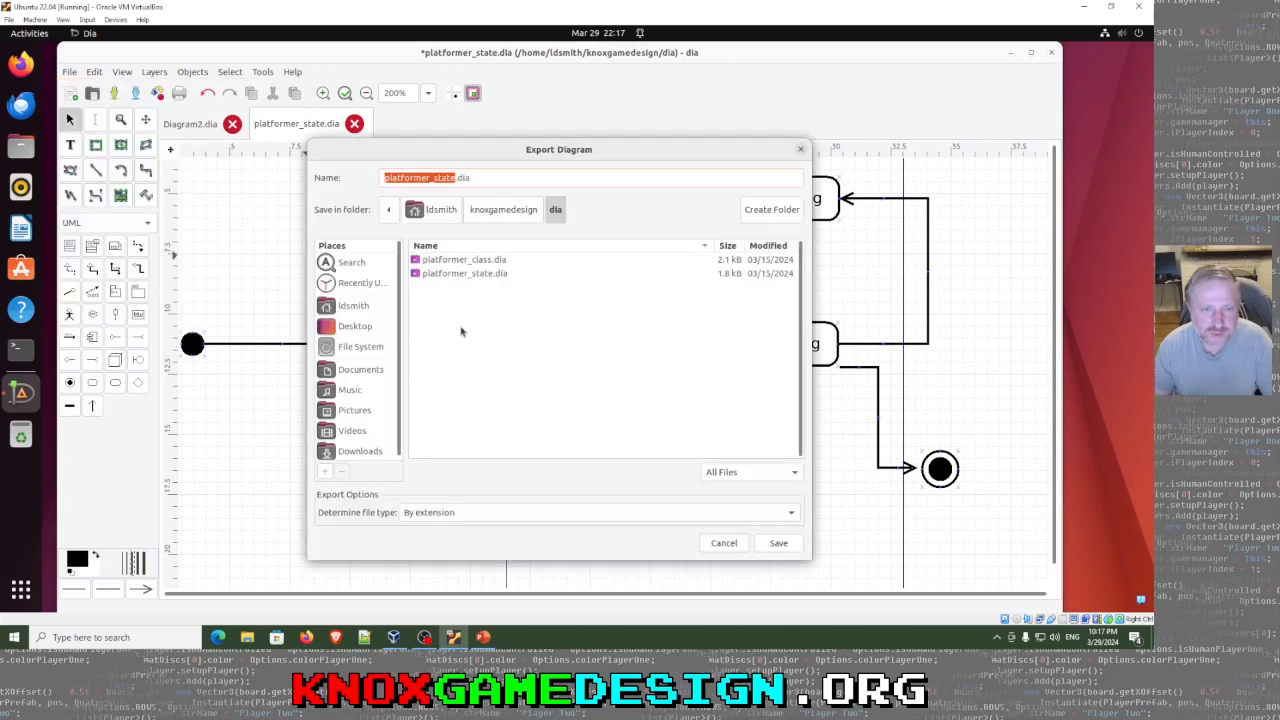
click(481, 519)
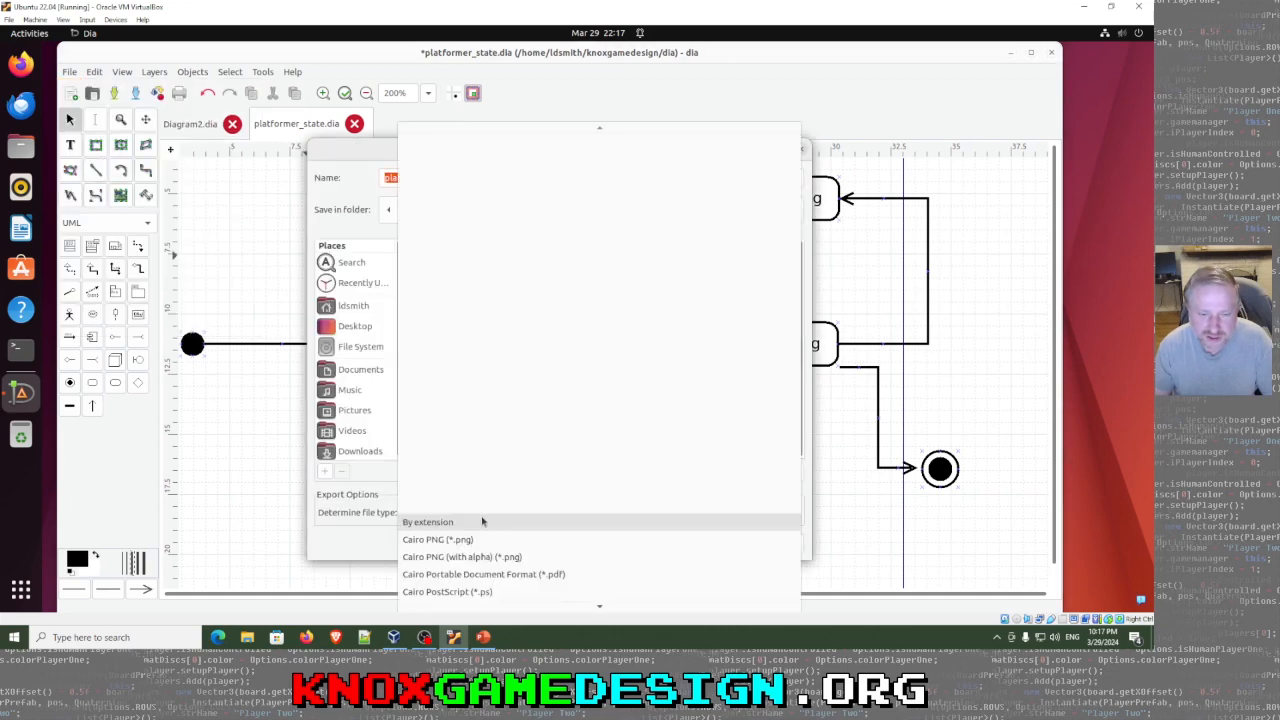
scroll(481, 521, down, 5)
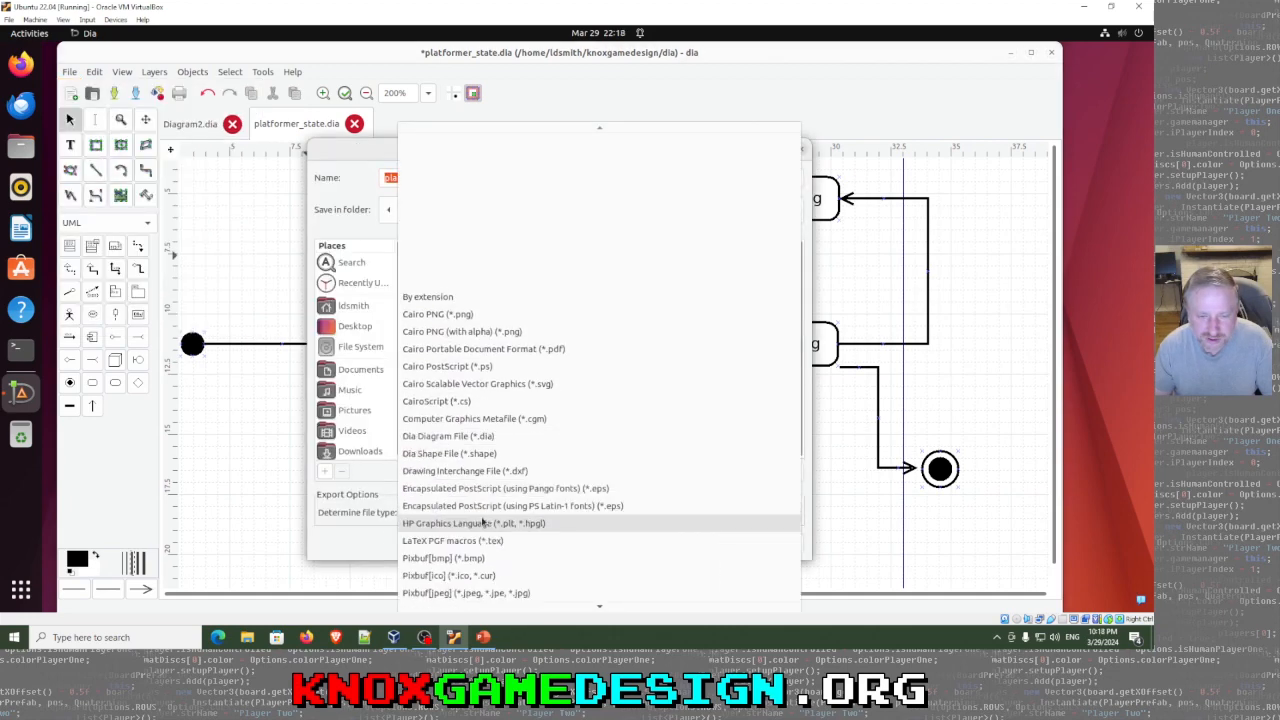
scroll(481, 521, down, 4)
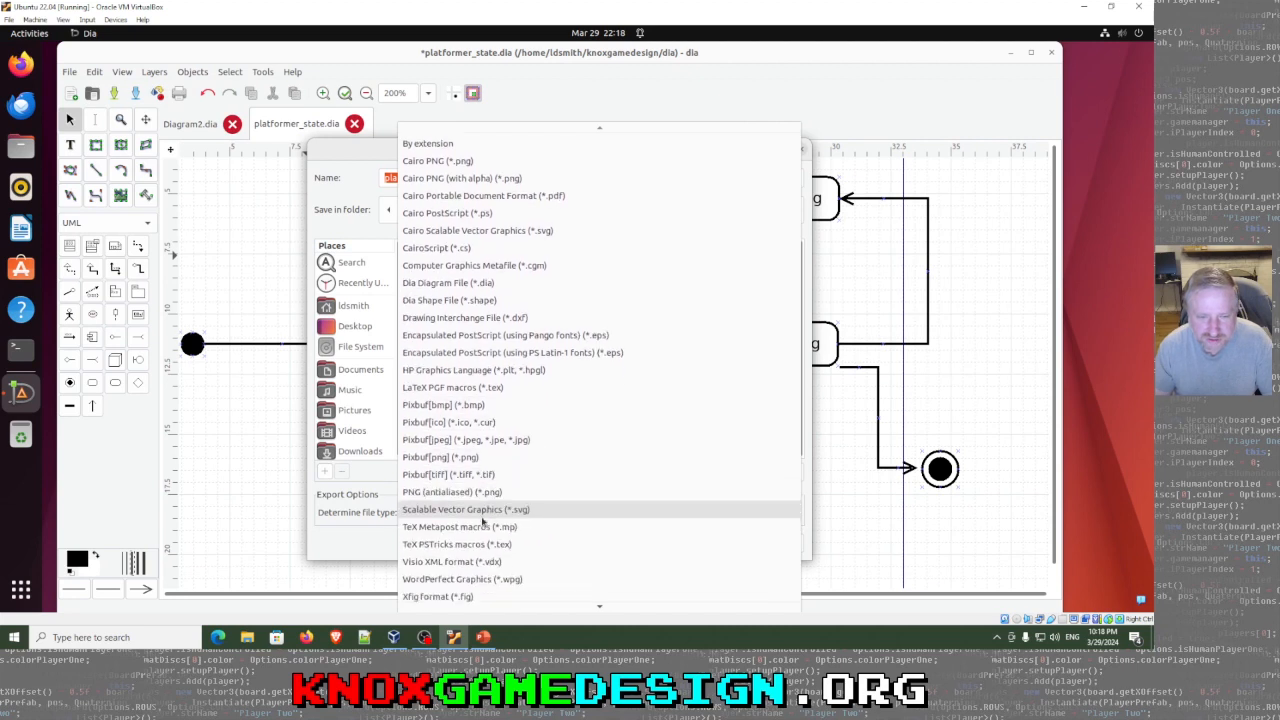
scroll(453, 496, down, 1)
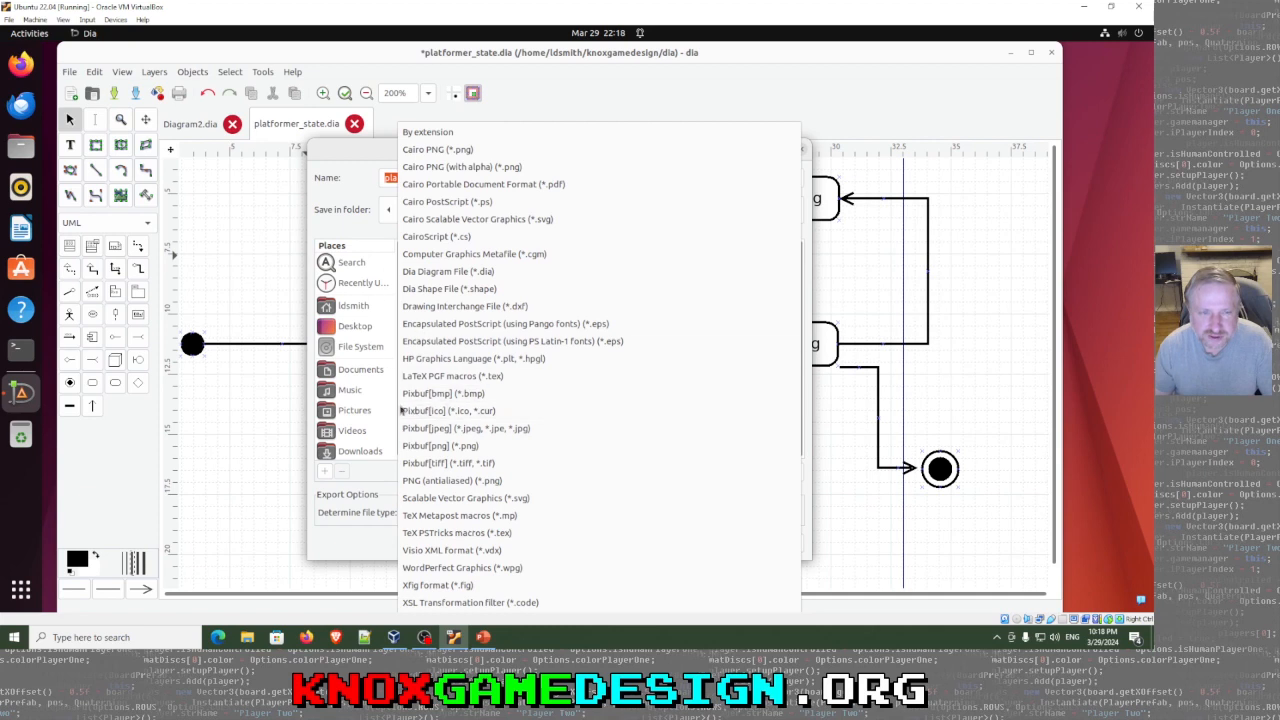
click(436, 482)
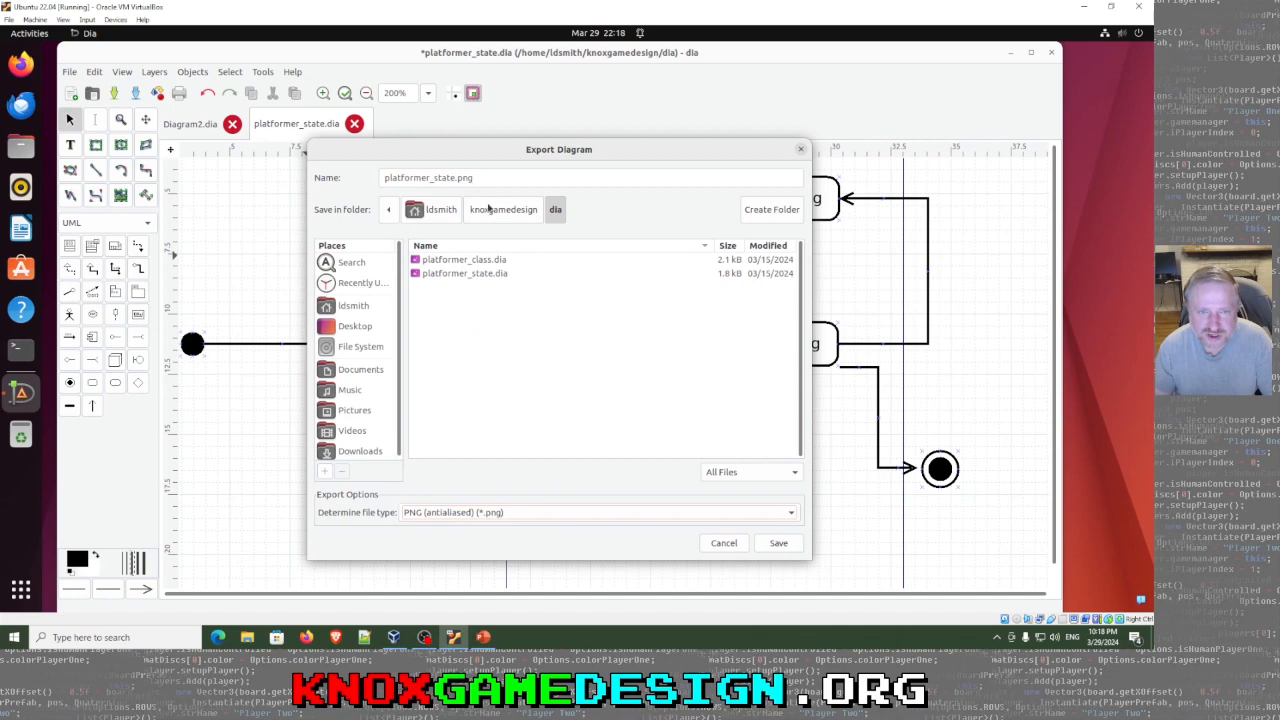
click(778, 545)
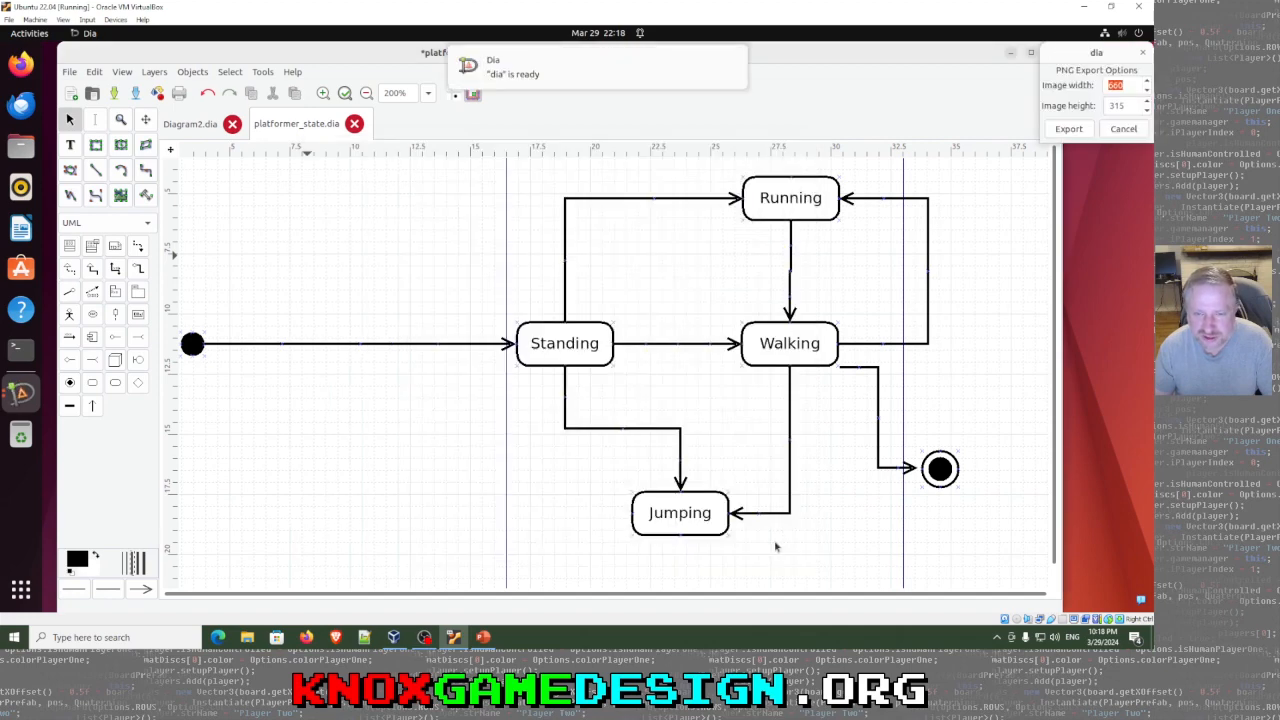
drag(1086, 52, 668, 206)
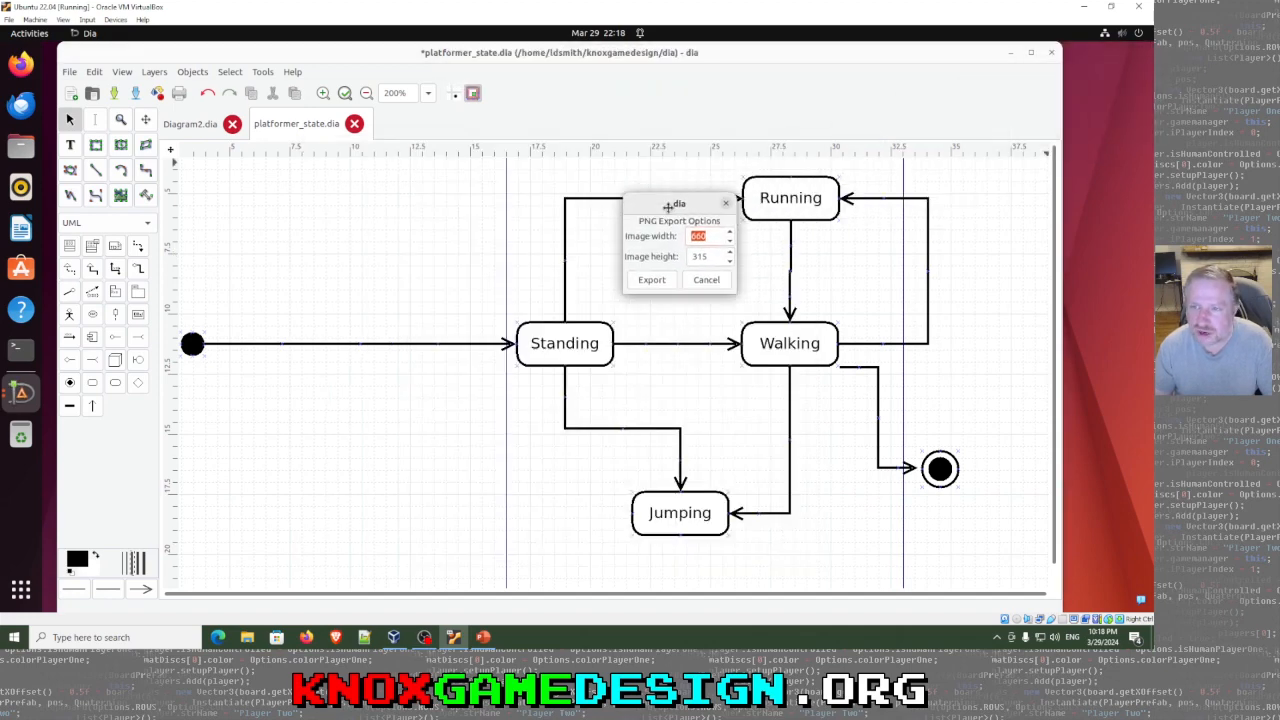
click(648, 280)
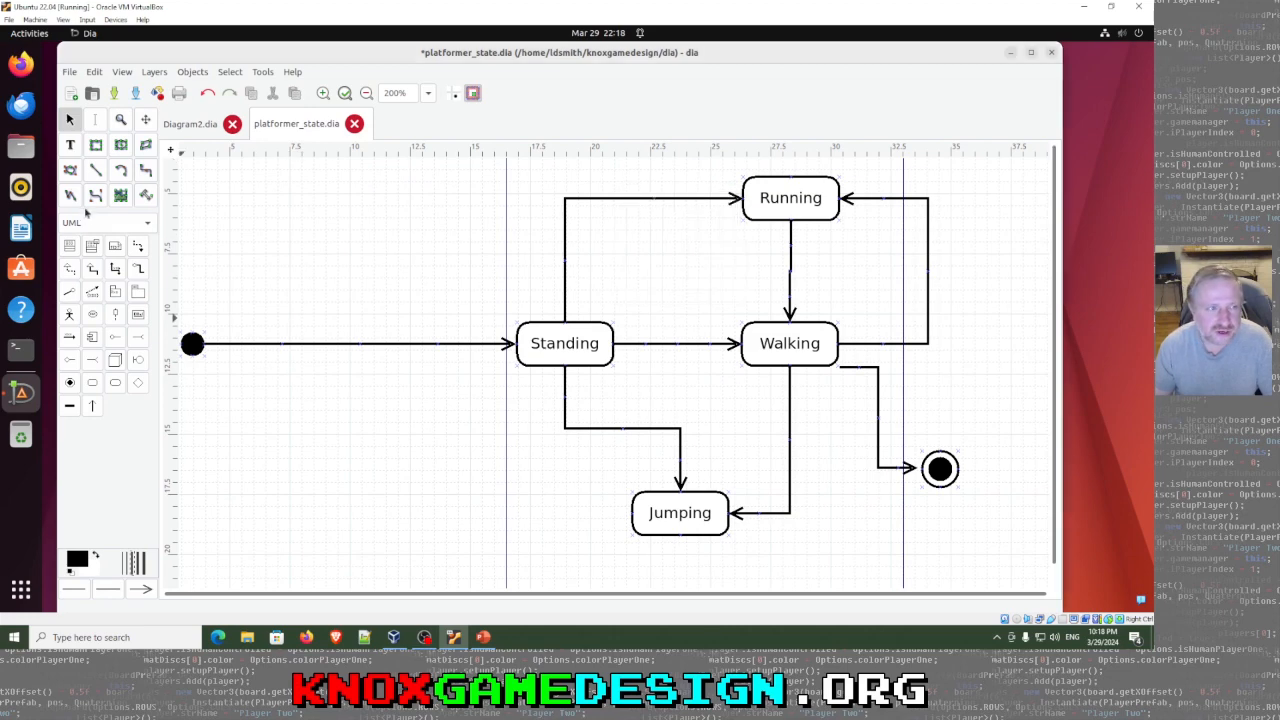
Step: Switch to Files, view platformer_state.png in the knoxgamedesign/dia folder, and close the image and the file browser
click(21, 147)
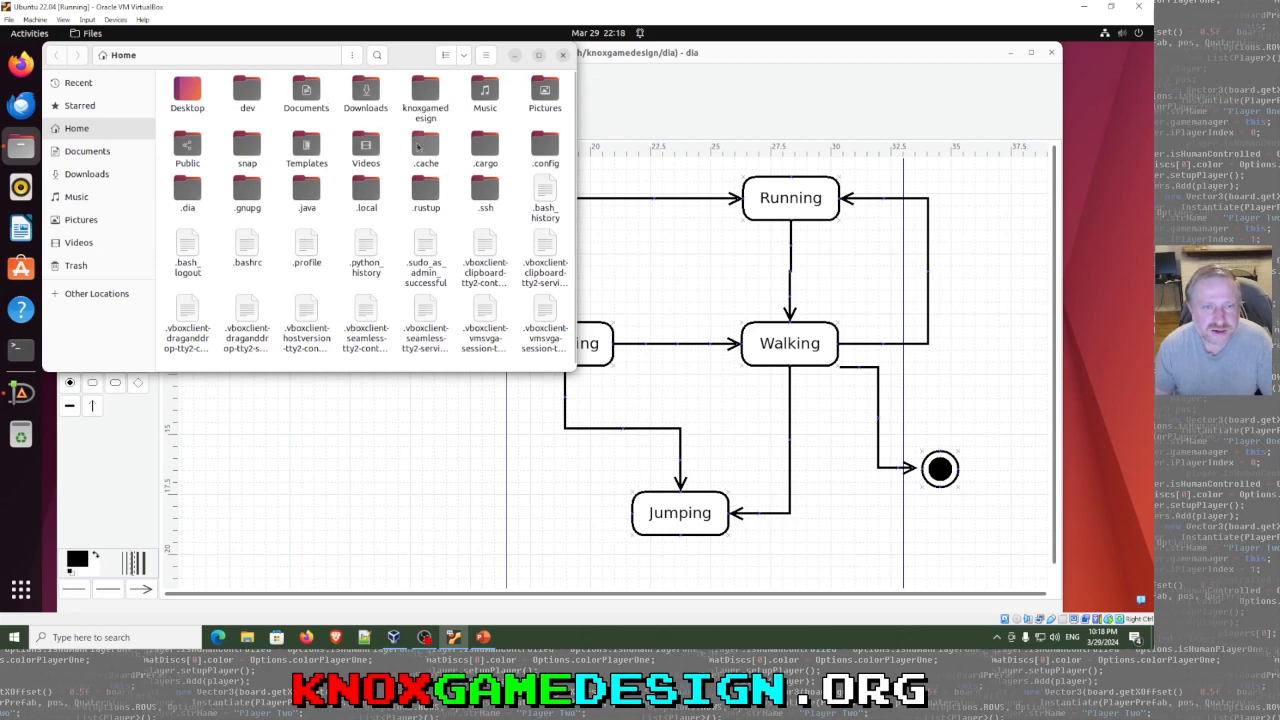
double_click(432, 110)
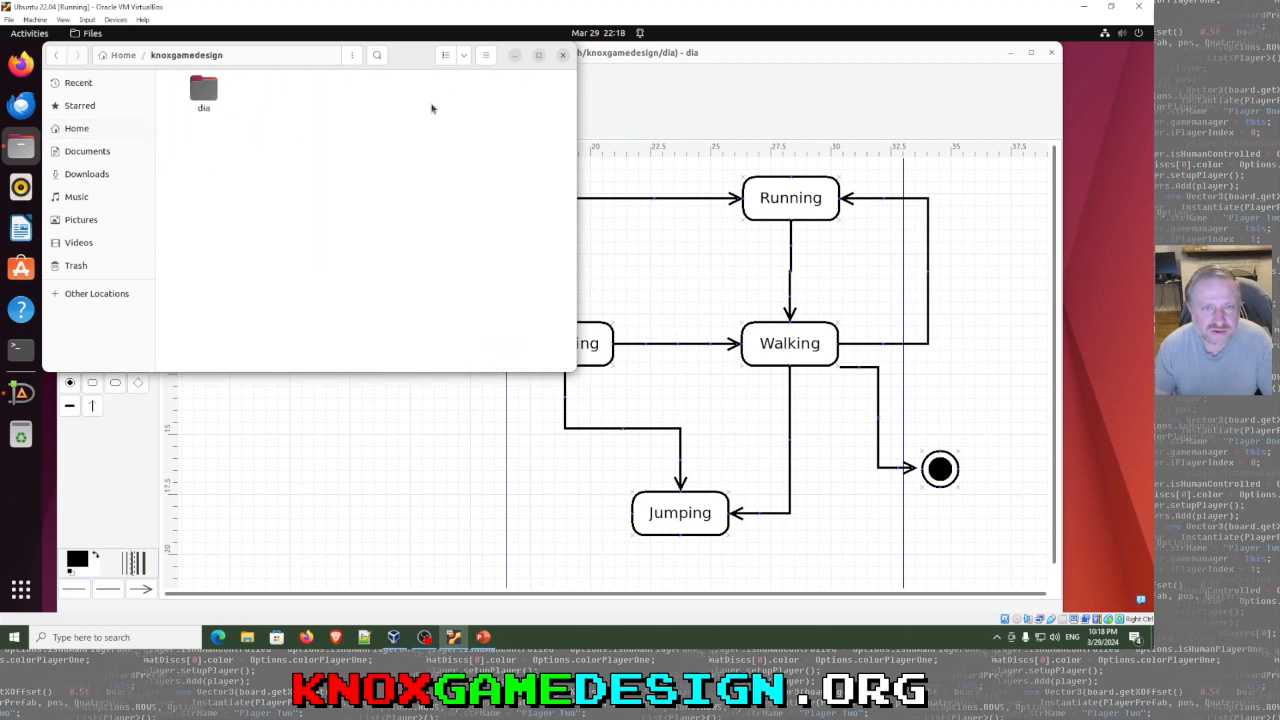
double_click(207, 97)
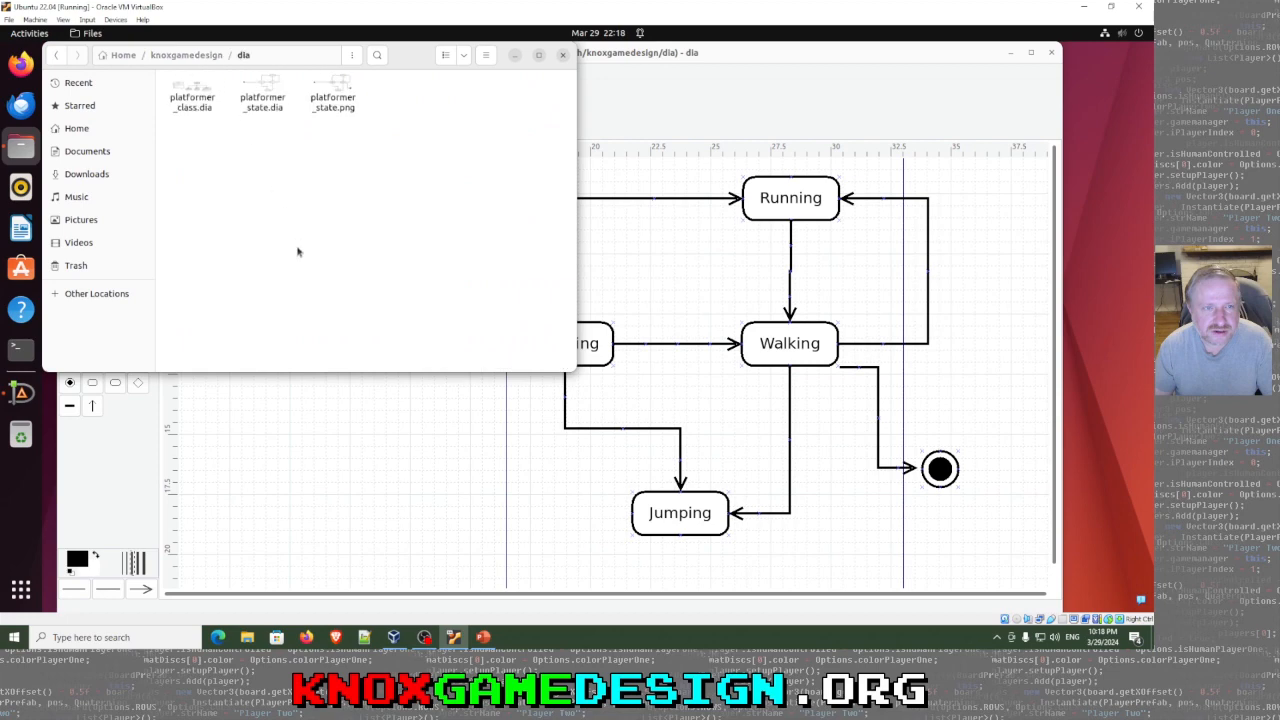
click(338, 108)
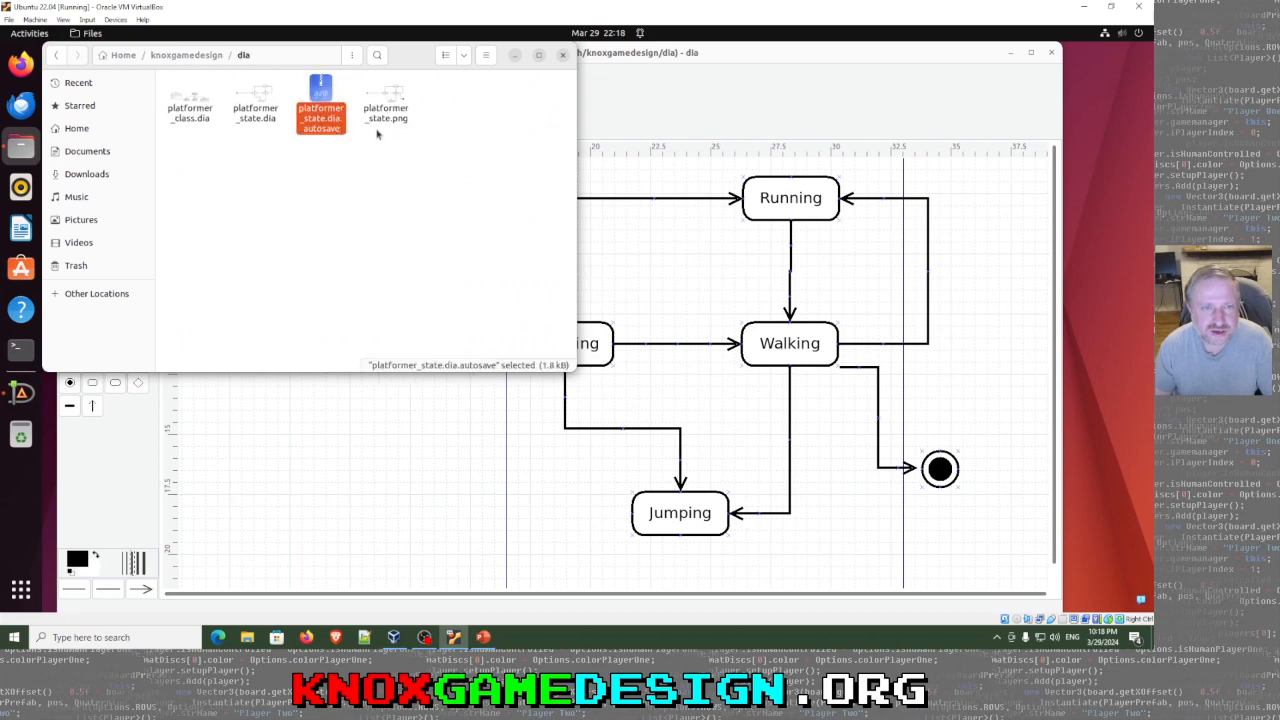
double_click(387, 117)
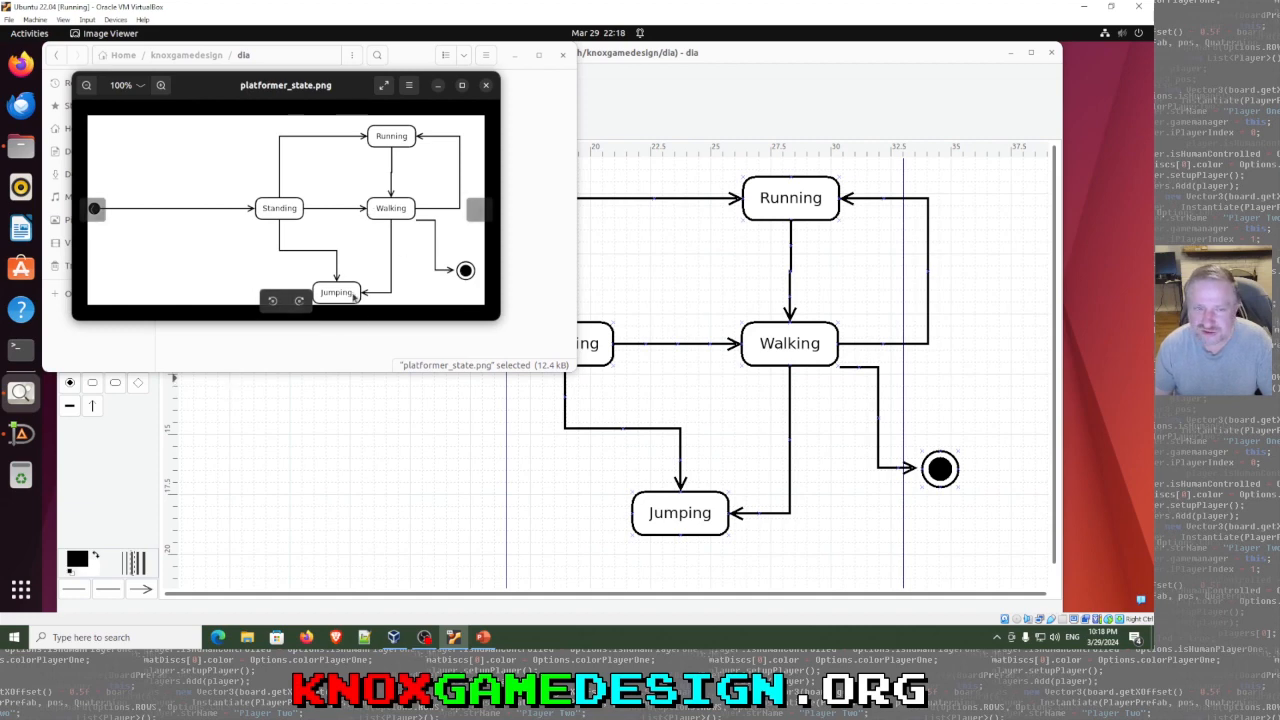
click(486, 85)
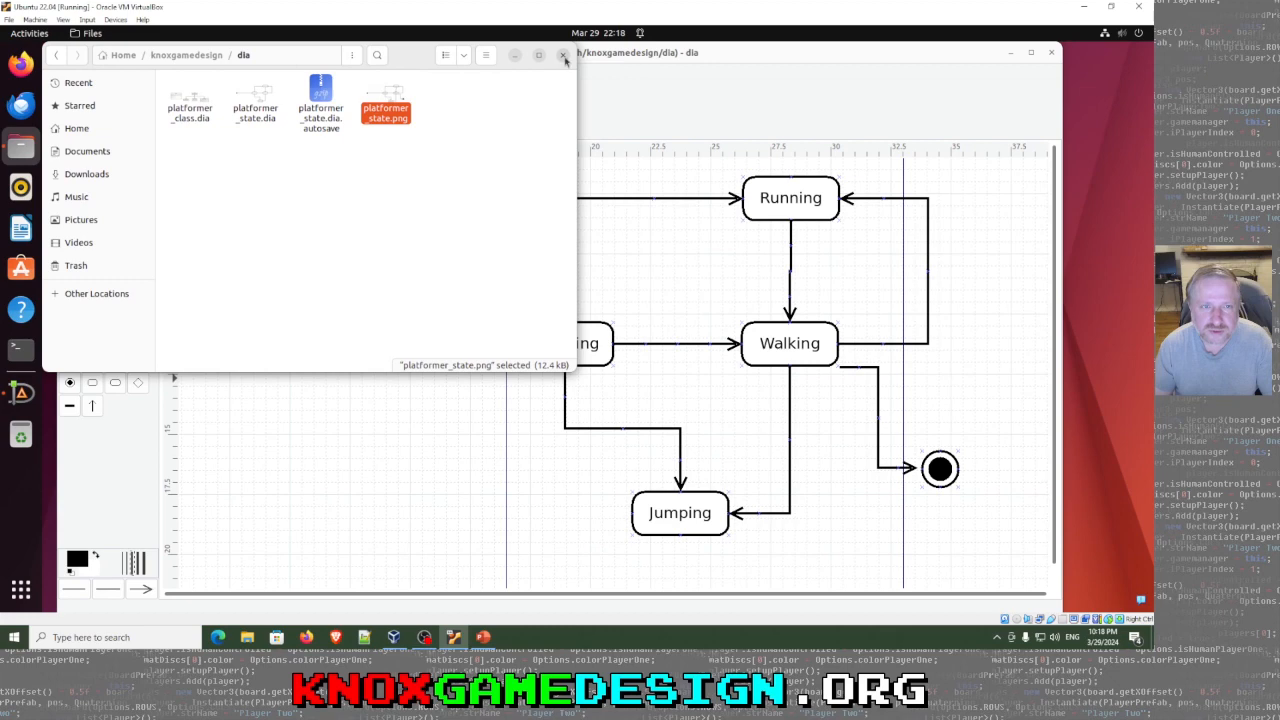
click(564, 57)
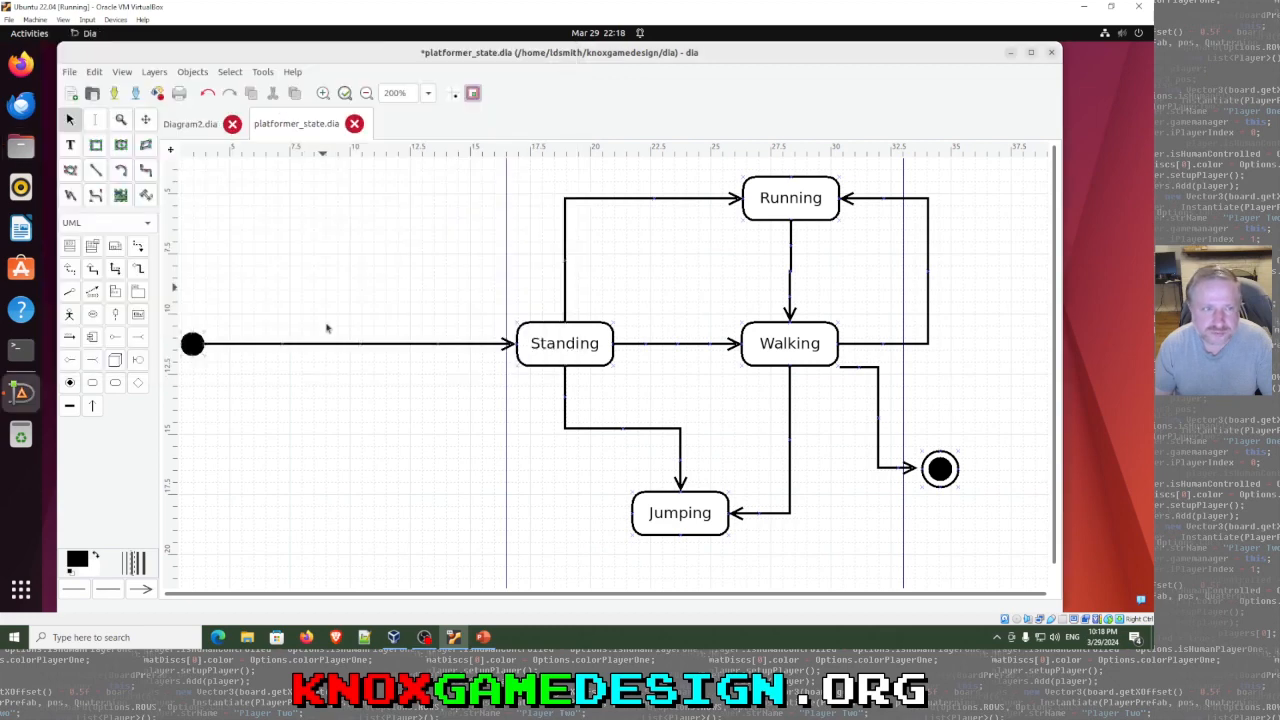
Step: Close Diagram2.dia and platformer_state.dia without saving the changes
click(195, 126)
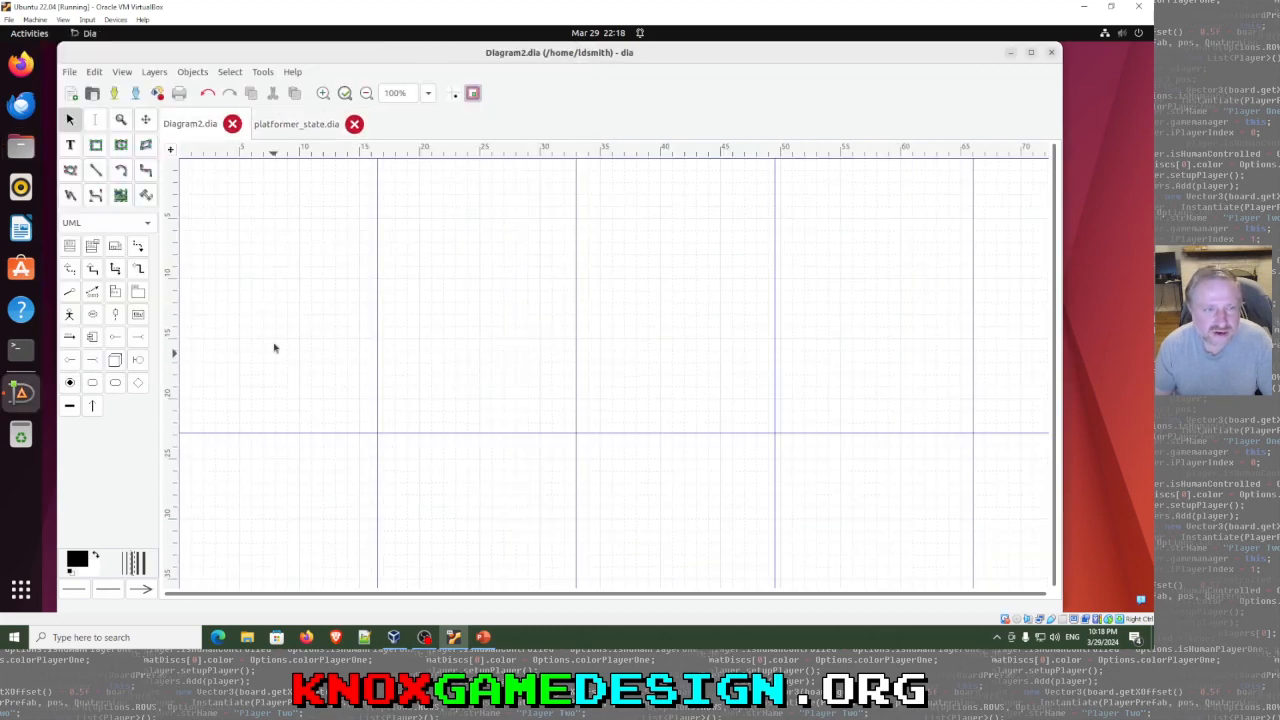
click(232, 123)
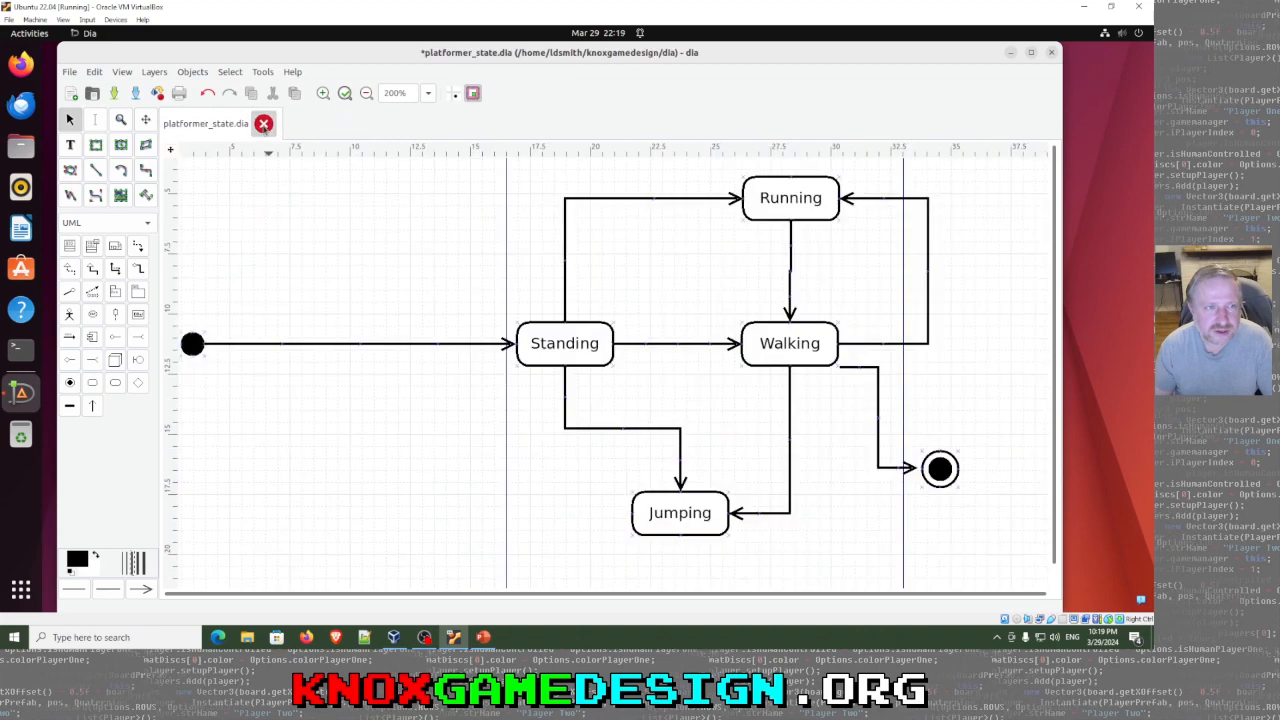
click(263, 123)
click(549, 371)
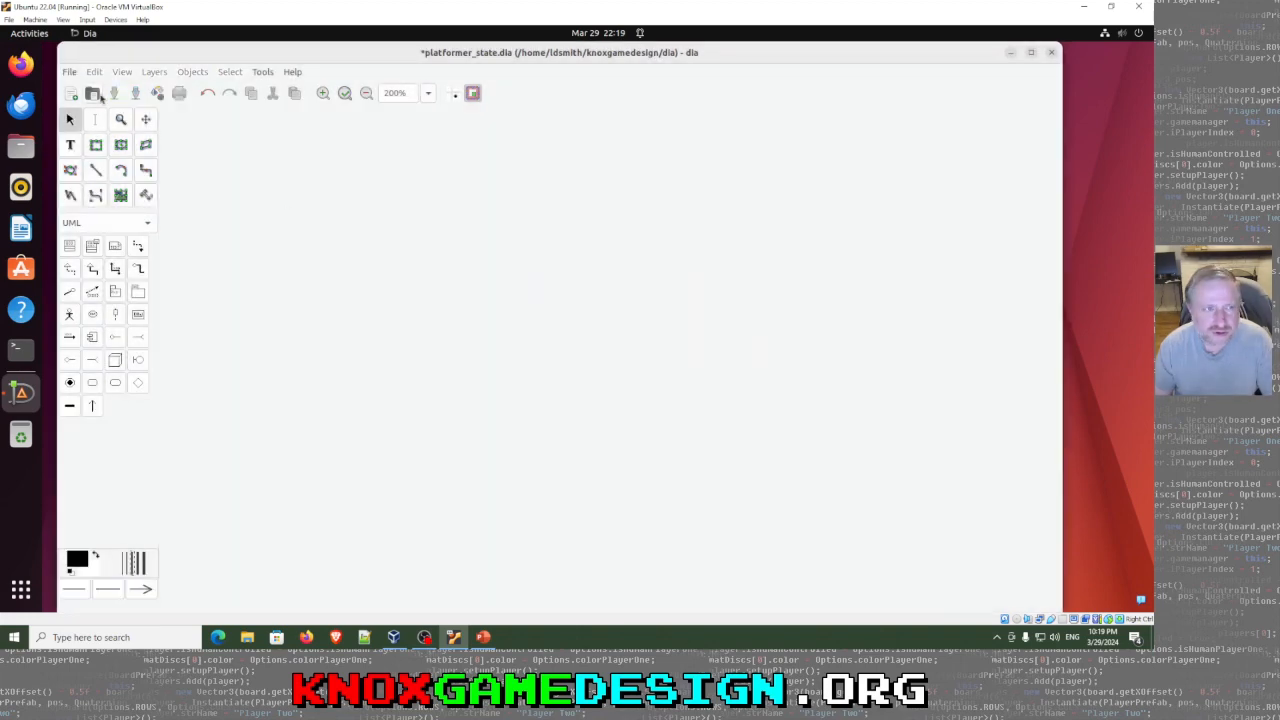
Step: Open platformer_class.dia and move the Player class slightly up and to the left
click(70, 72)
click(84, 111)
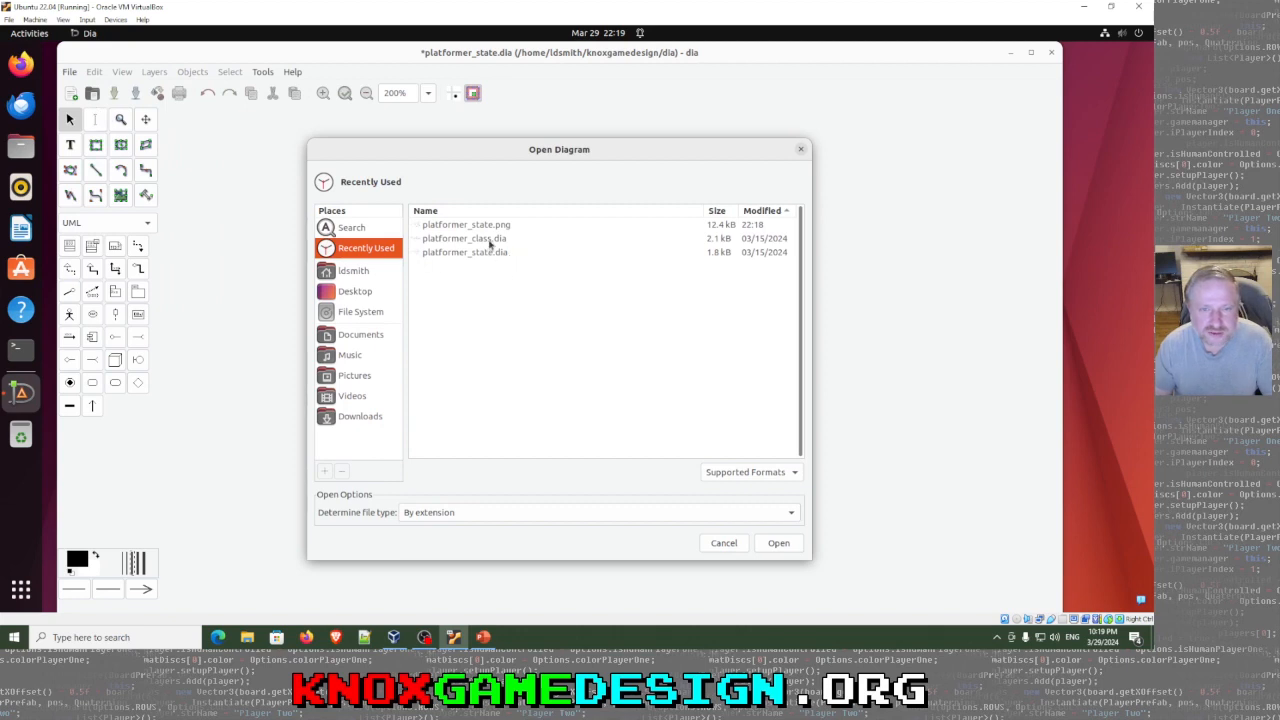
double_click(489, 240)
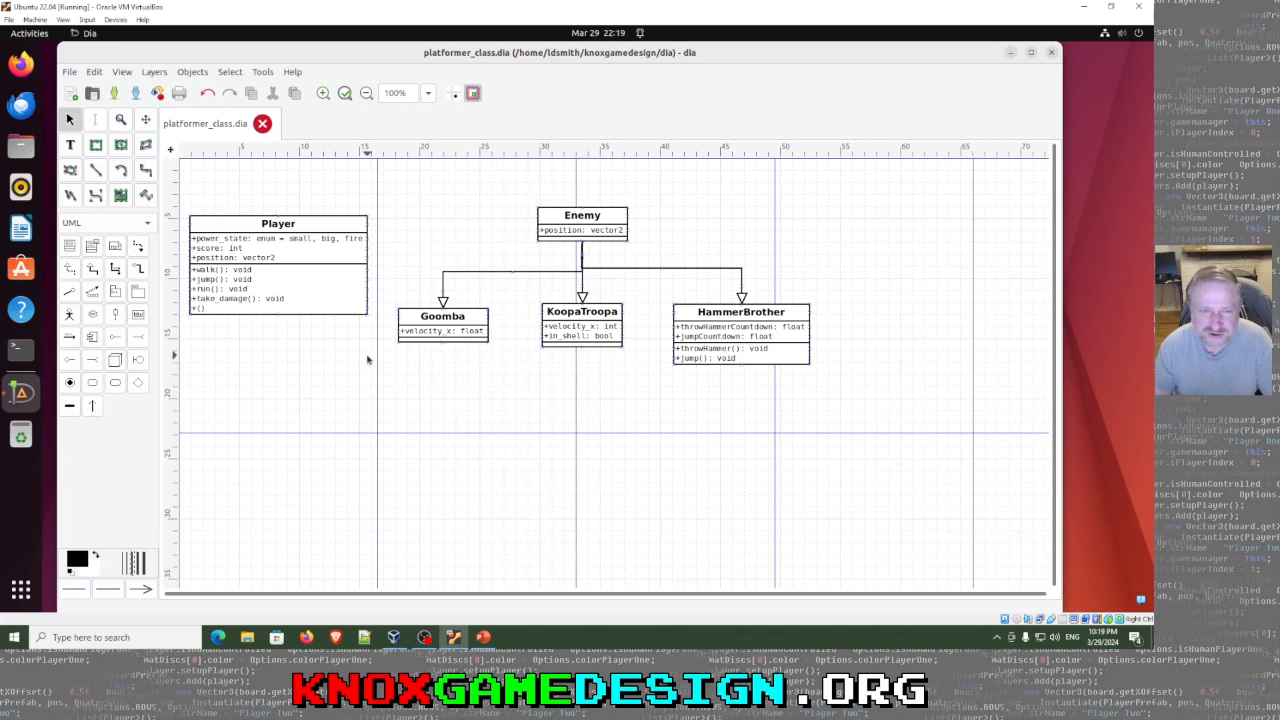
mouse_move(294, 224)
mouse_down()
mouse_move(333, 227)
mouse_move(288, 211)
mouse_up()
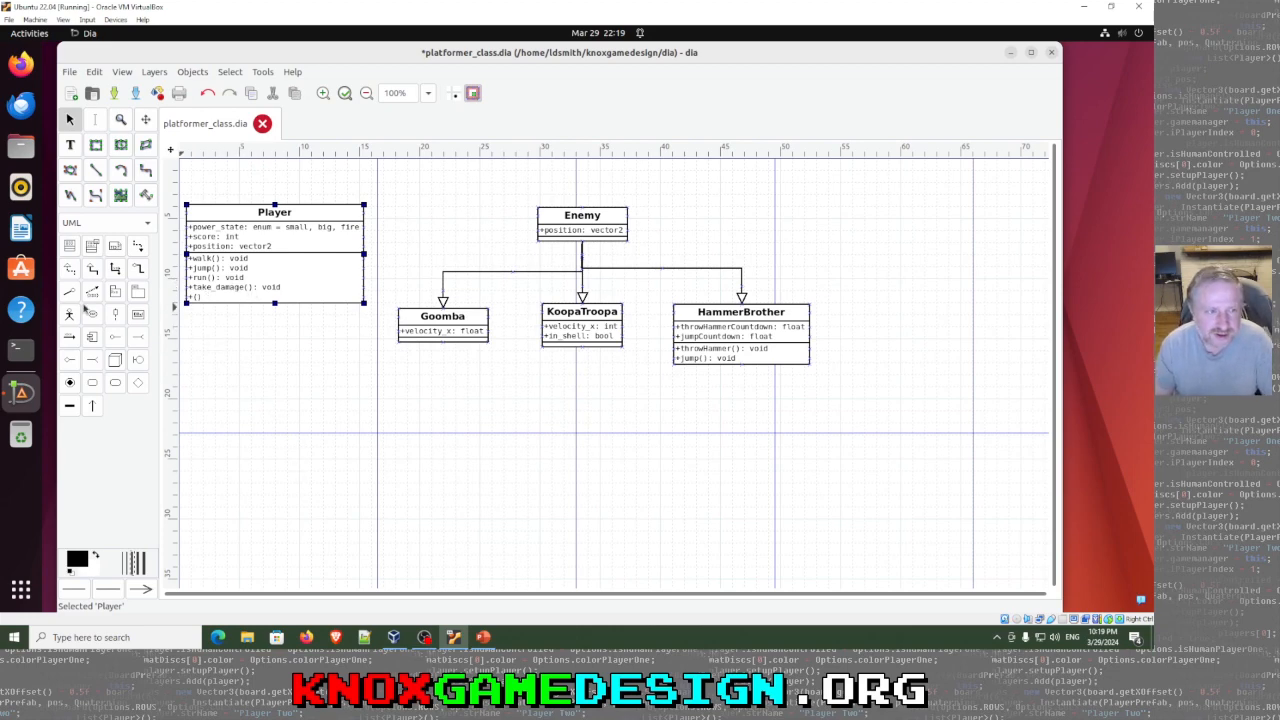
Step: Add a new UML class in the empty area below the Player class
click(70, 246)
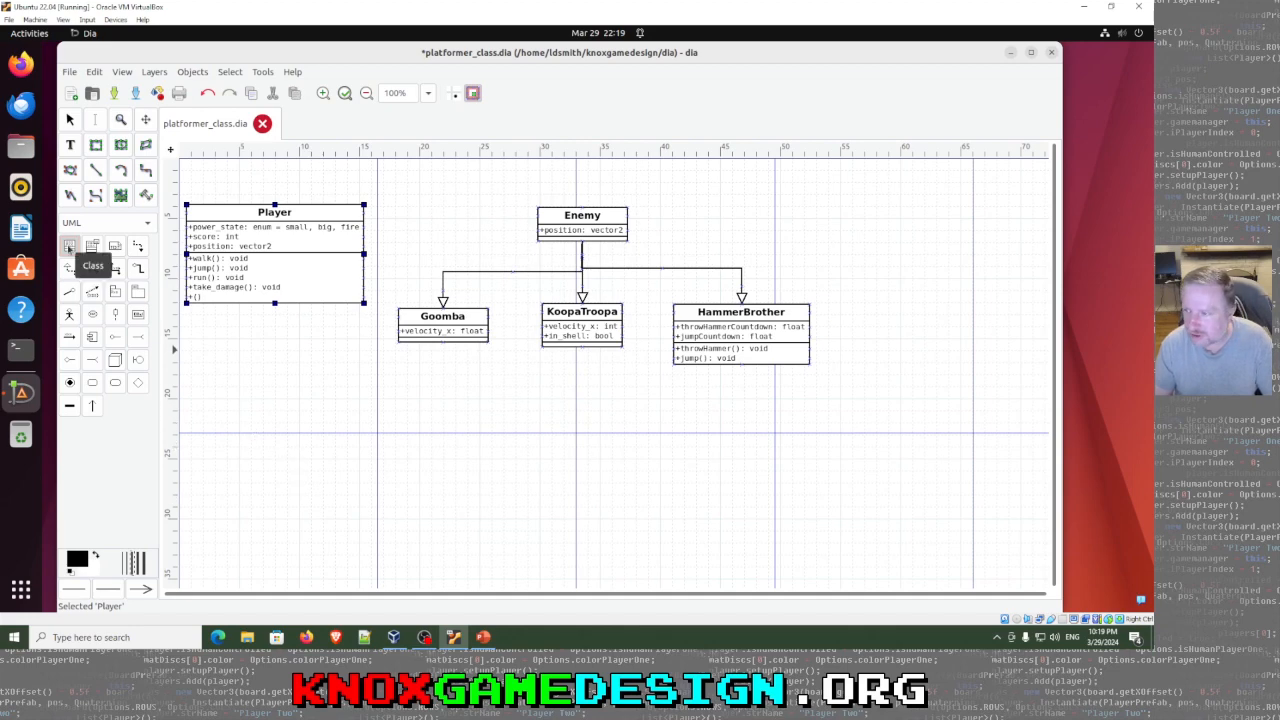
click(213, 405)
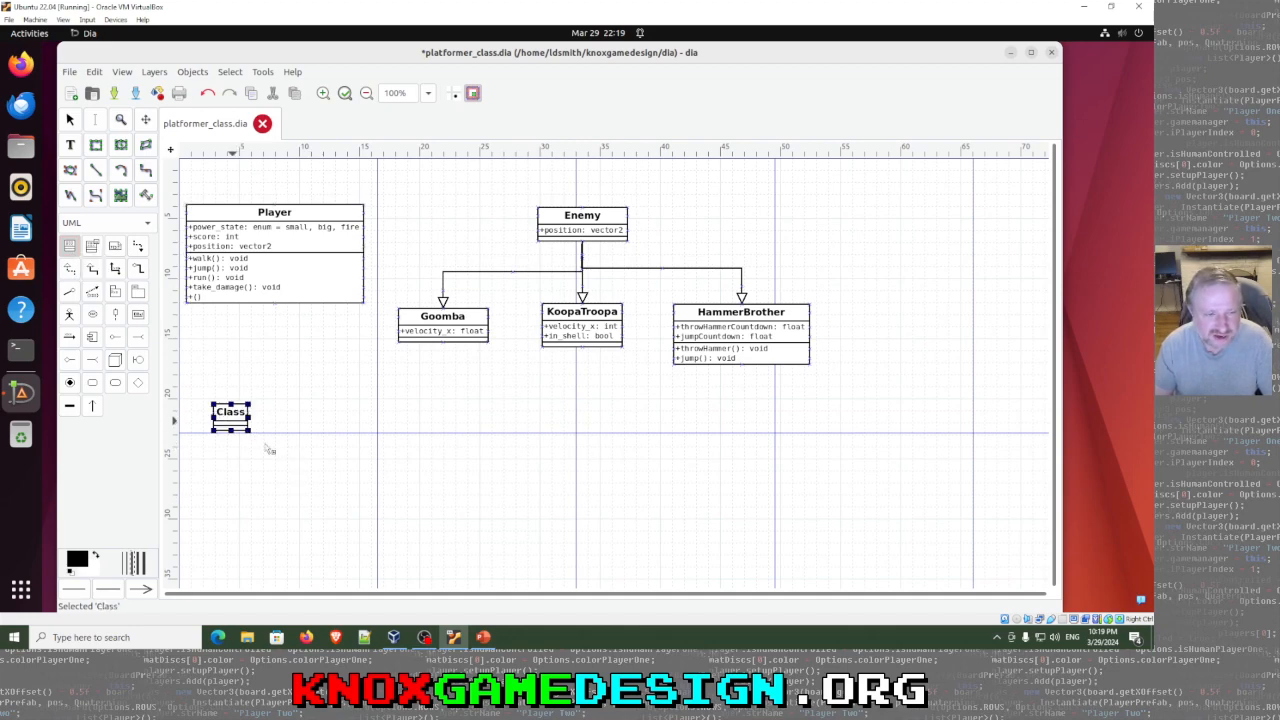
click(282, 443)
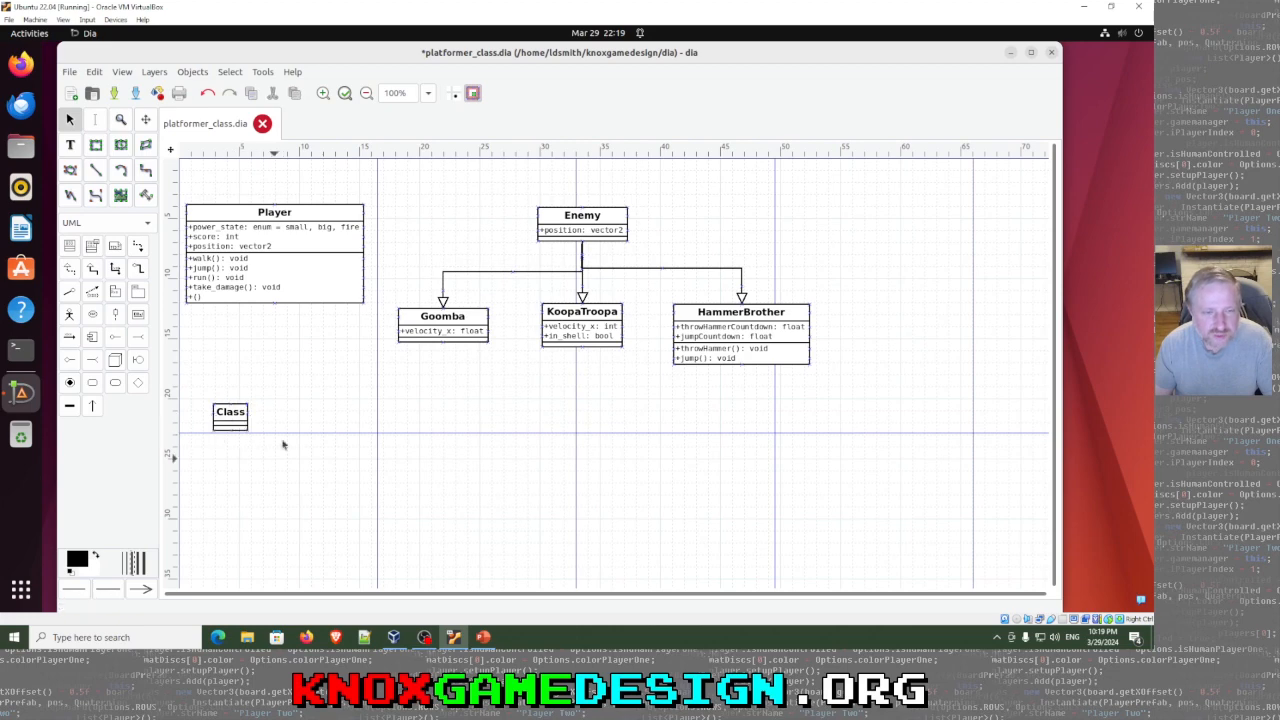
Step: Set the new class's name to Level in its properties and apply the change
click(233, 419)
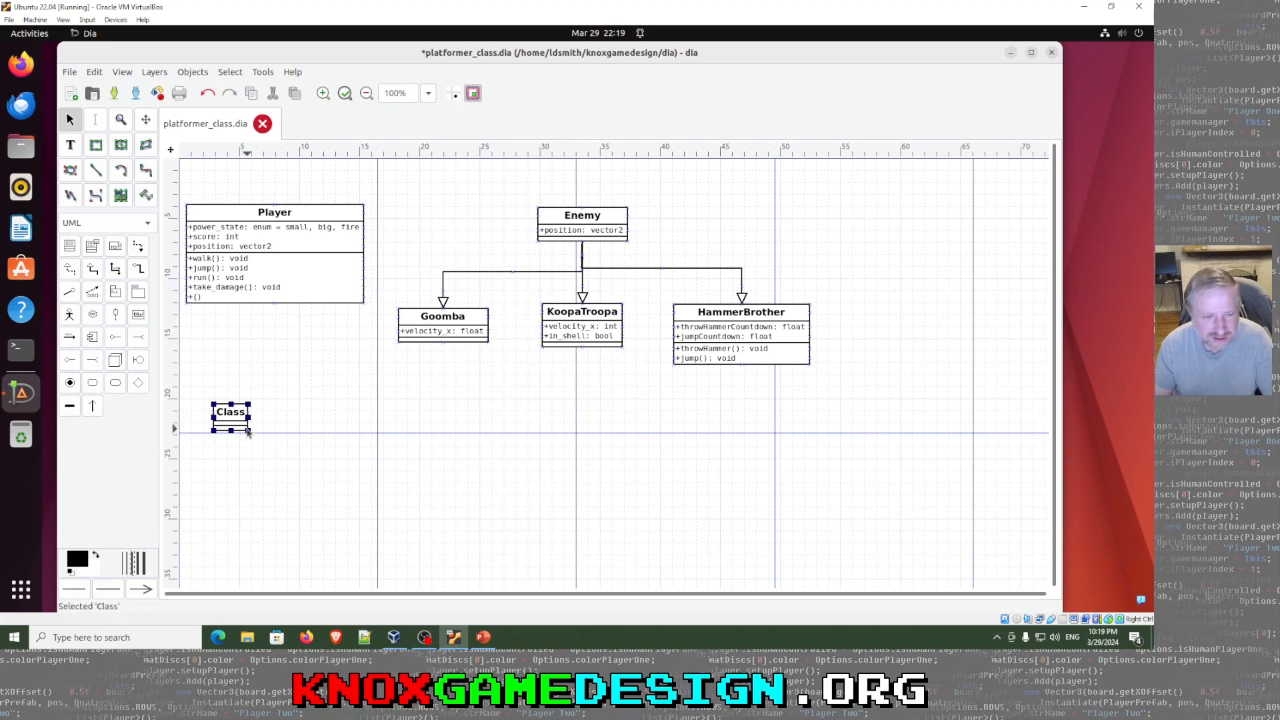
right_click(241, 424)
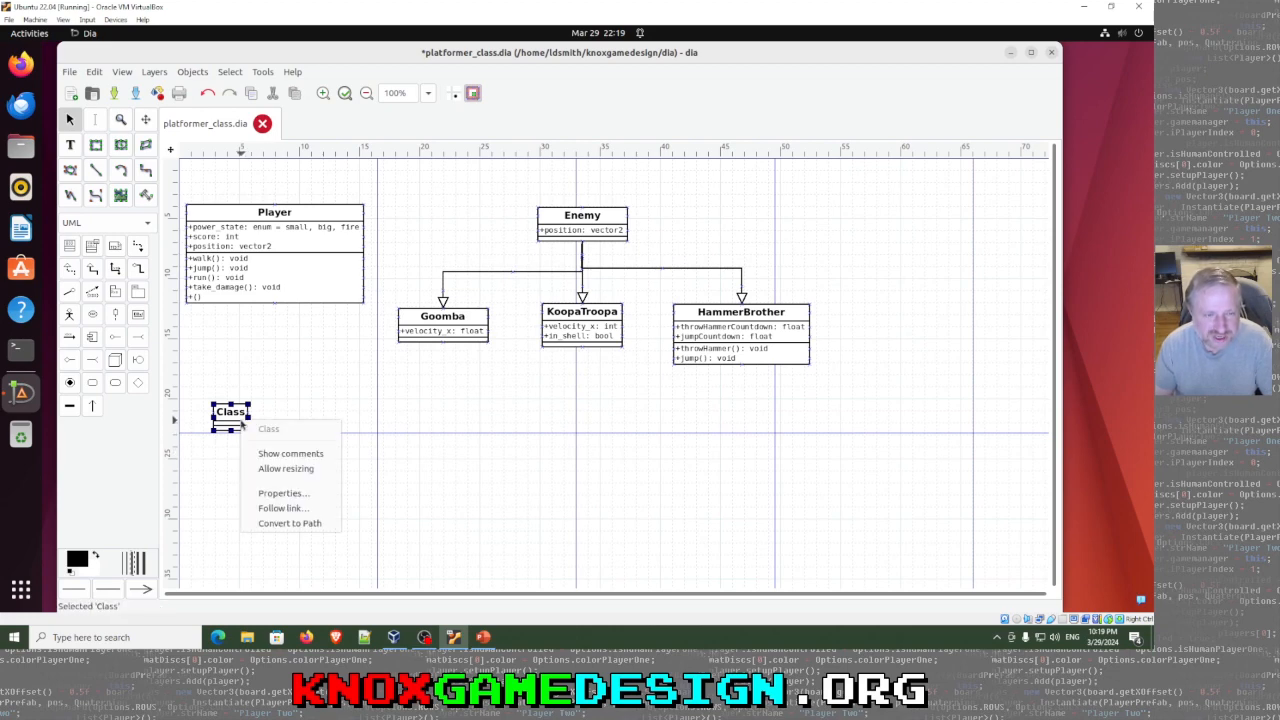
click(232, 419)
right_click(228, 419)
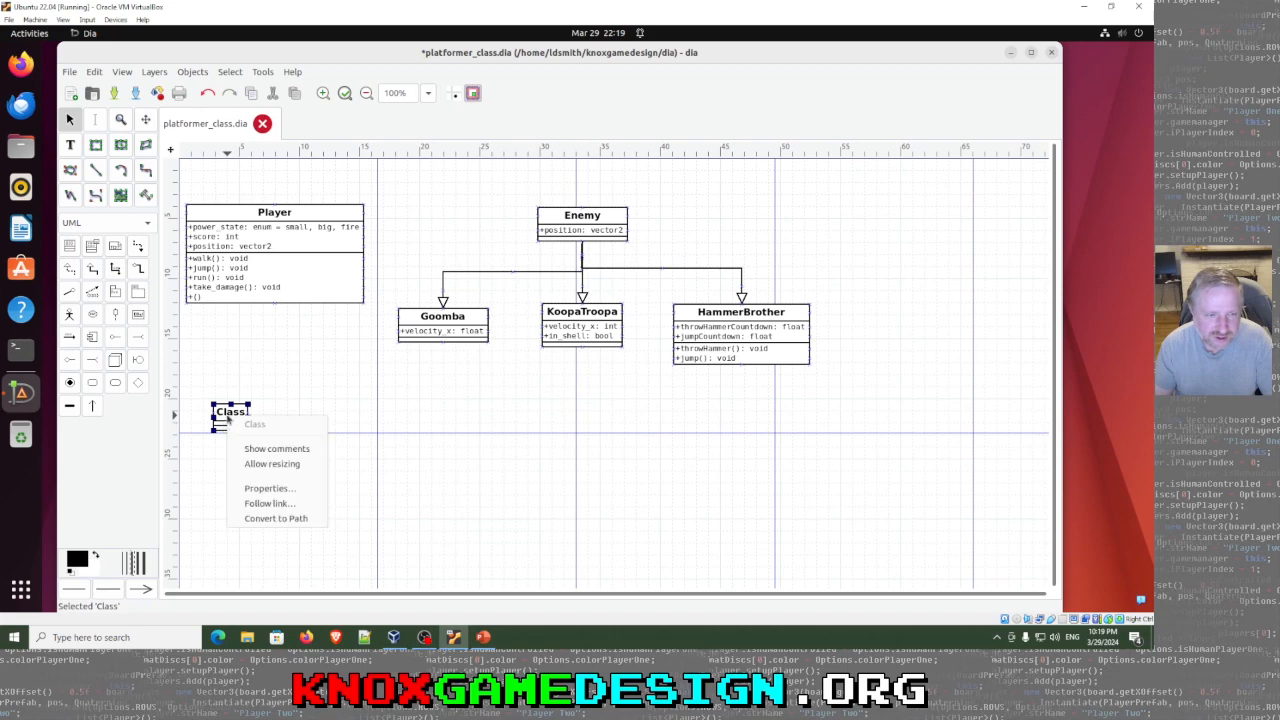
click(268, 489)
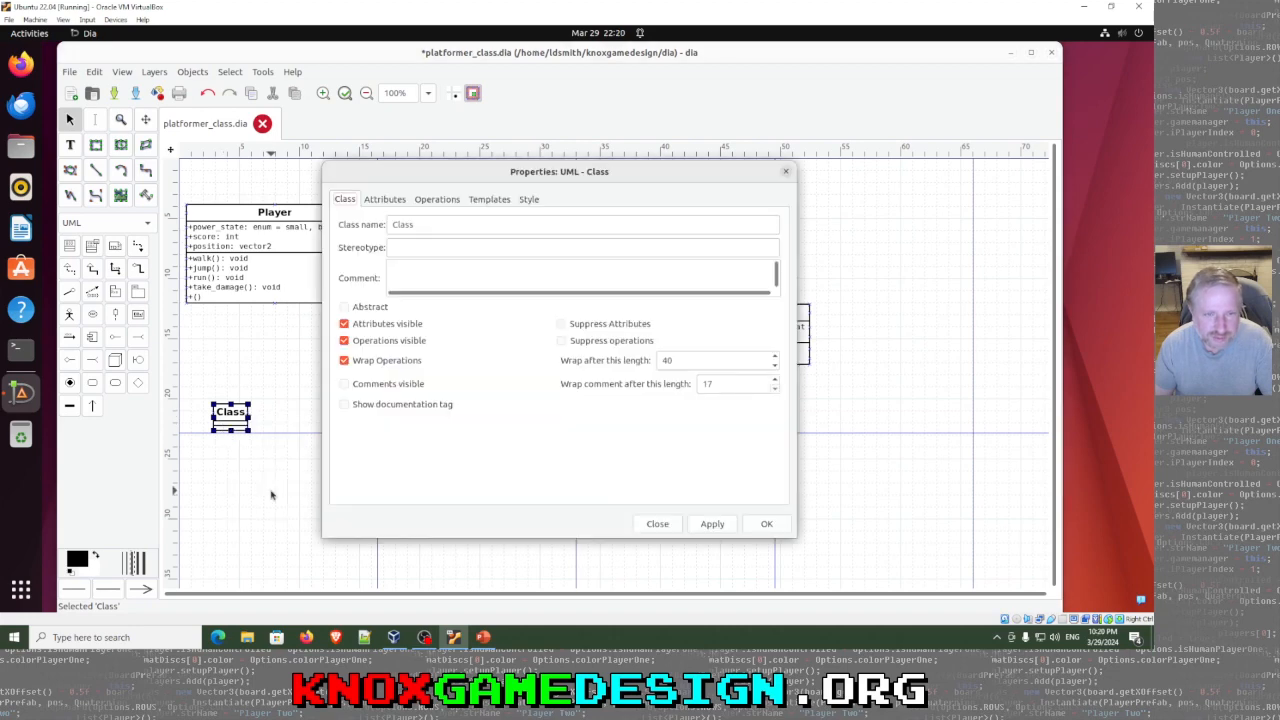
drag(420, 228, 381, 225)
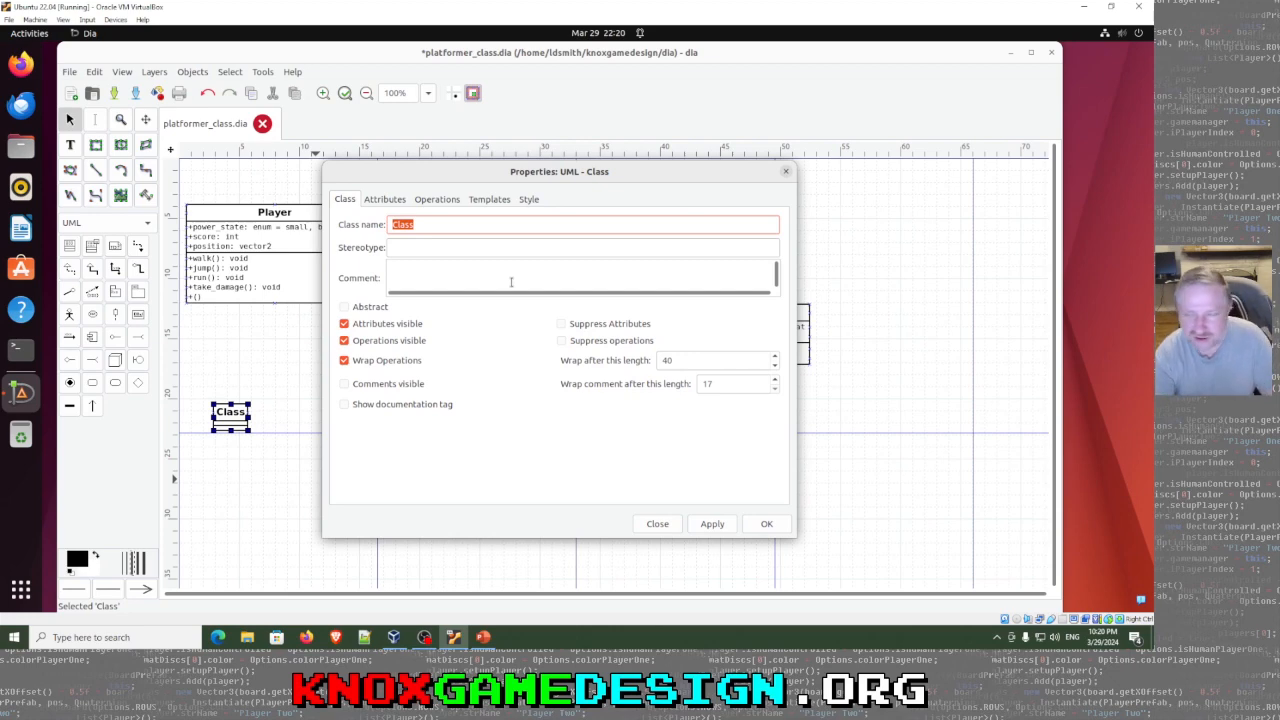
text(Level)
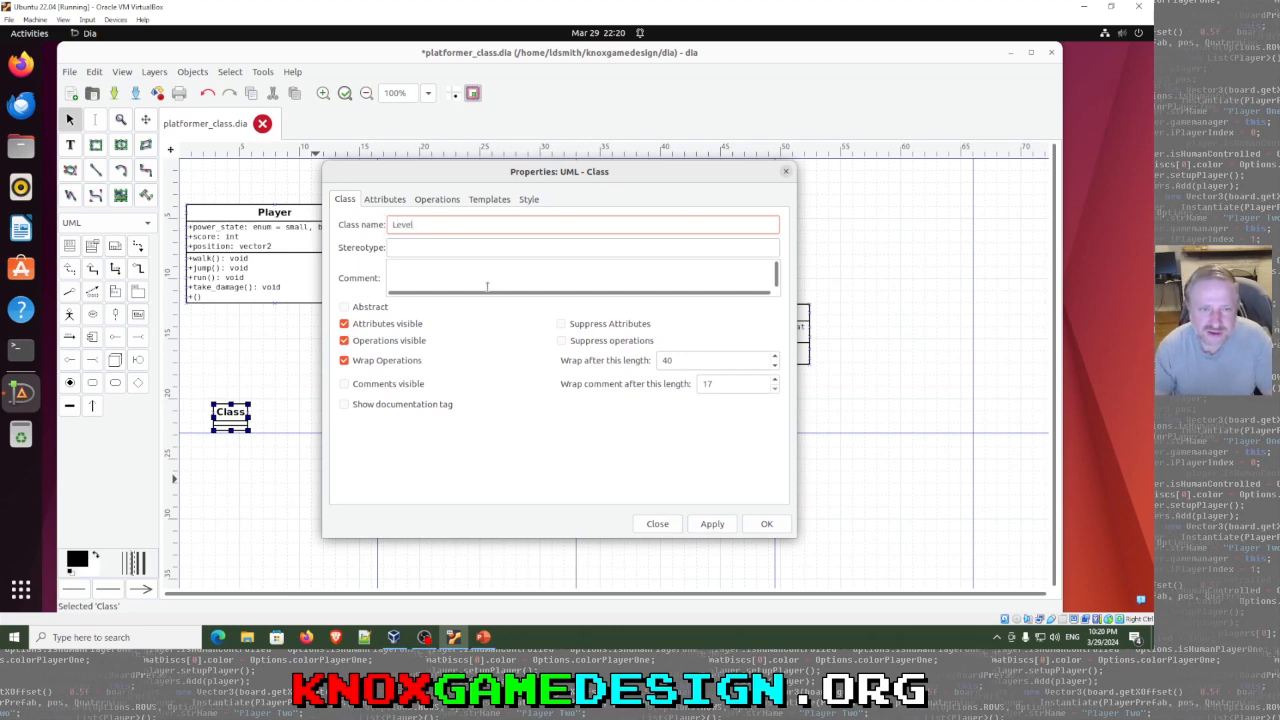
click(716, 530)
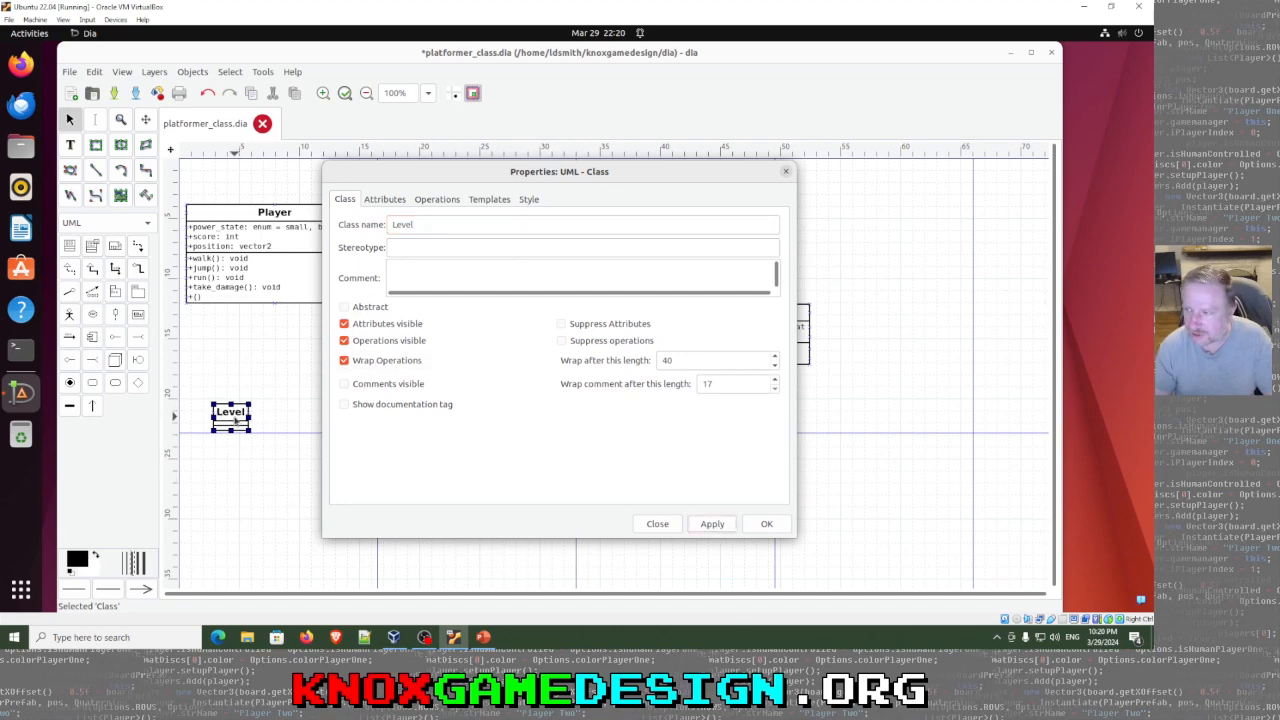
Step: Add a public attribute named blocks with type Object to the Level class and apply the change
click(385, 199)
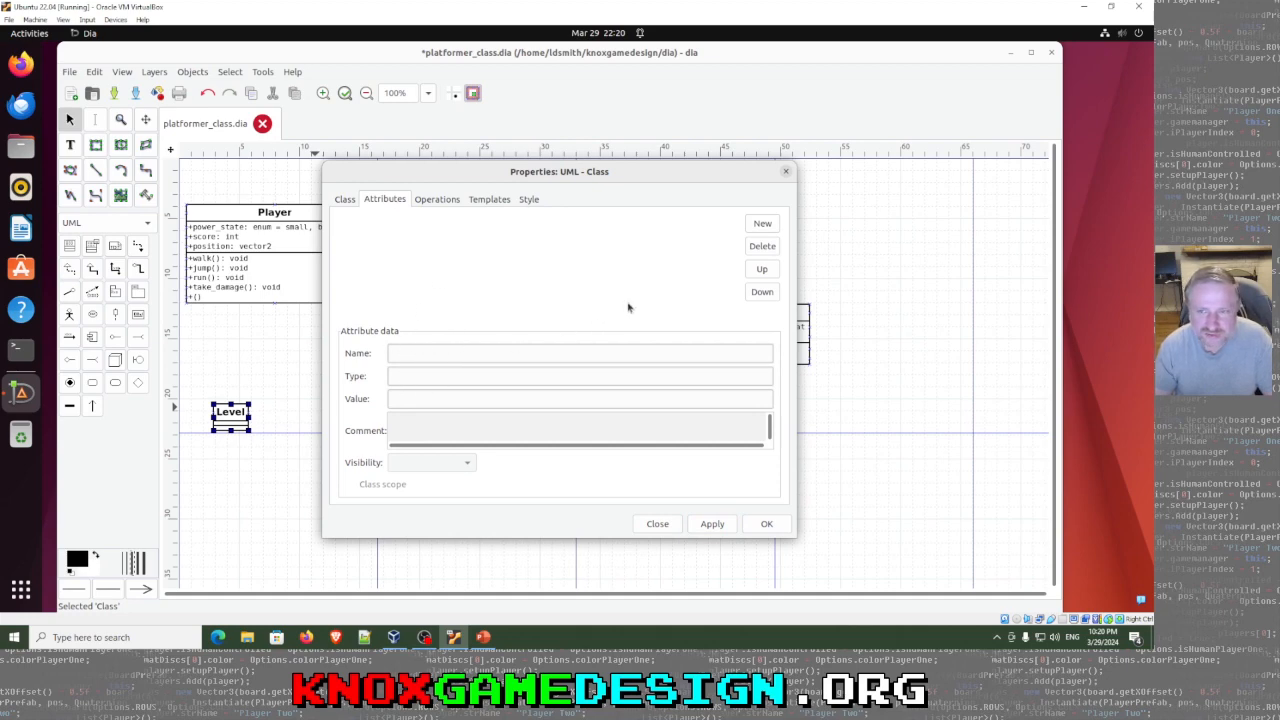
click(763, 224)
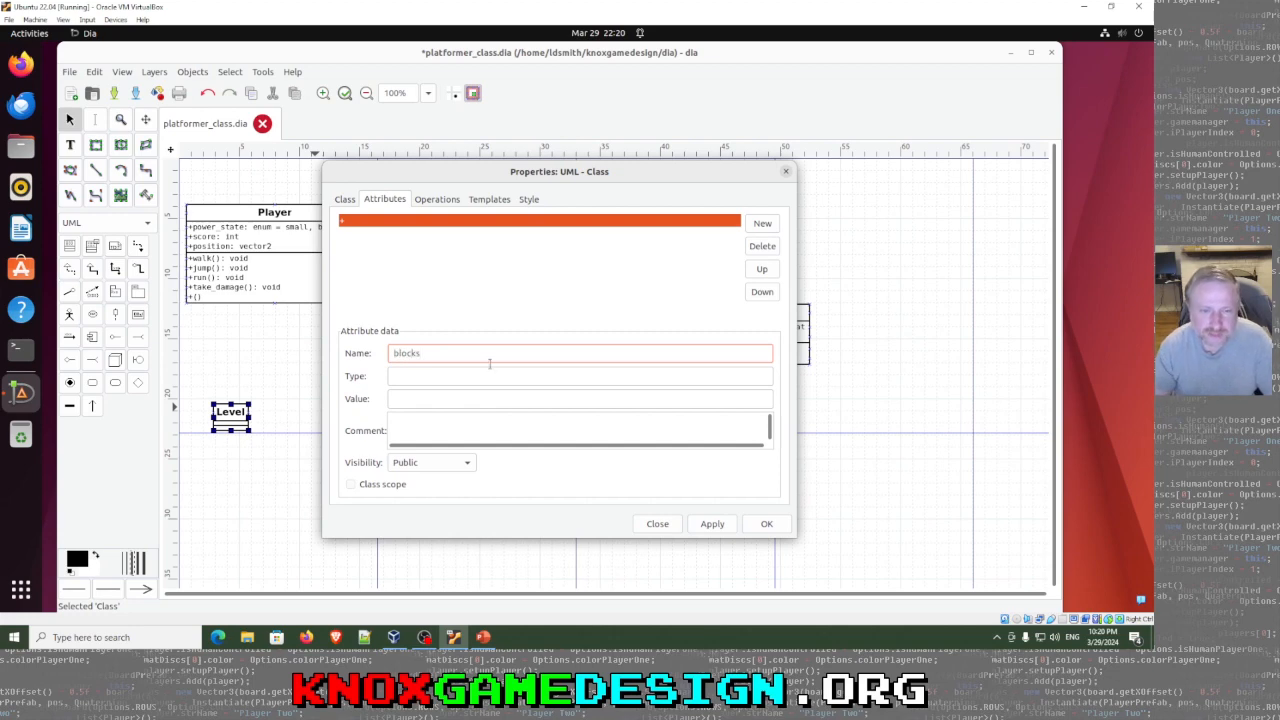
click(423, 376)
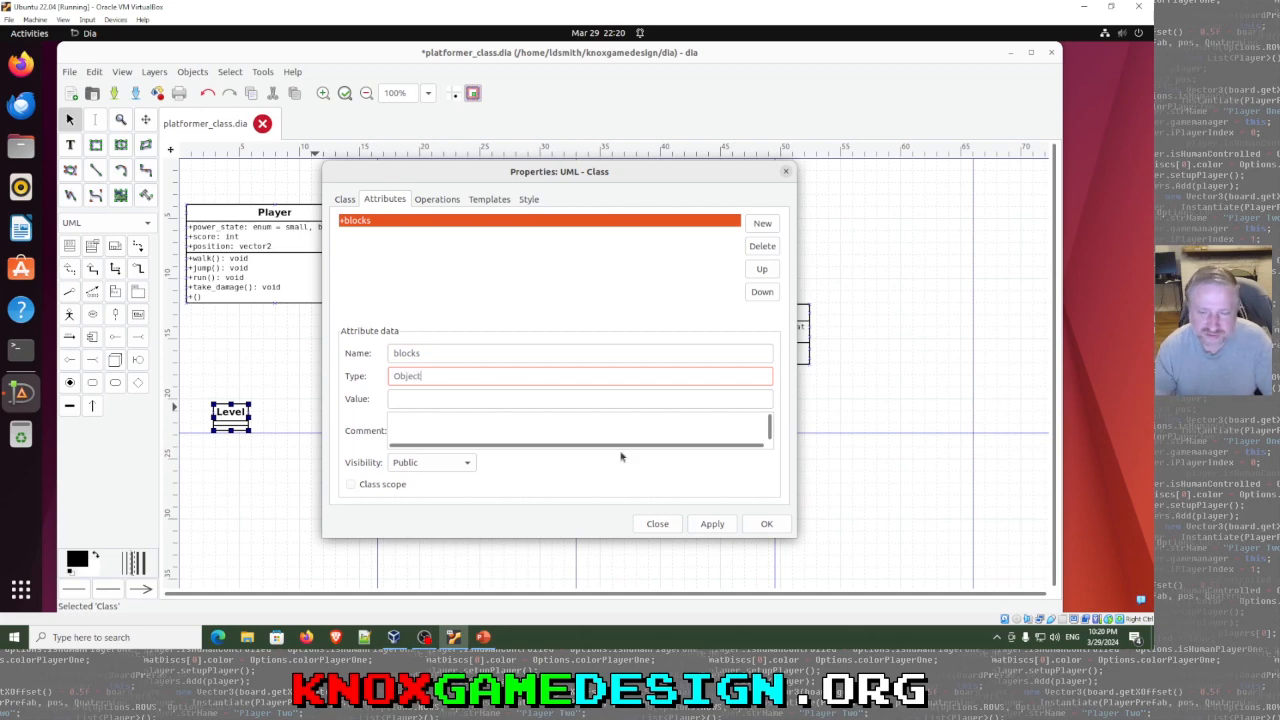
click(712, 524)
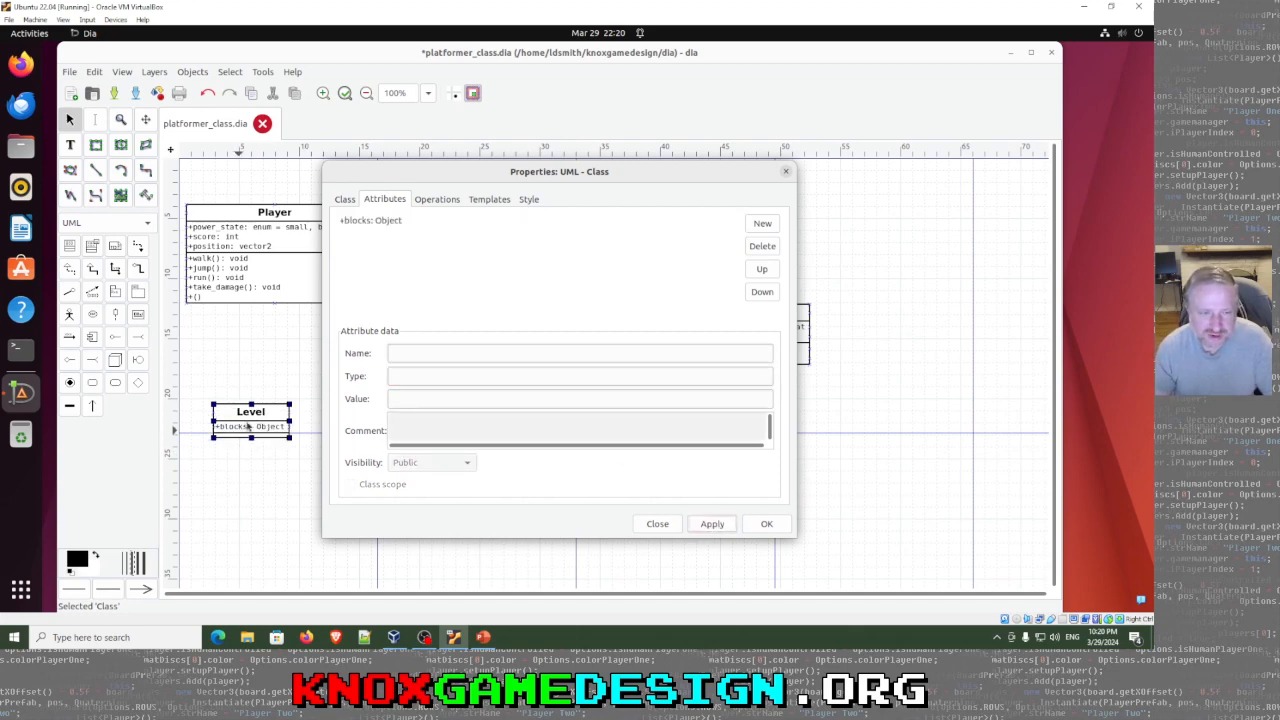
click(251, 434)
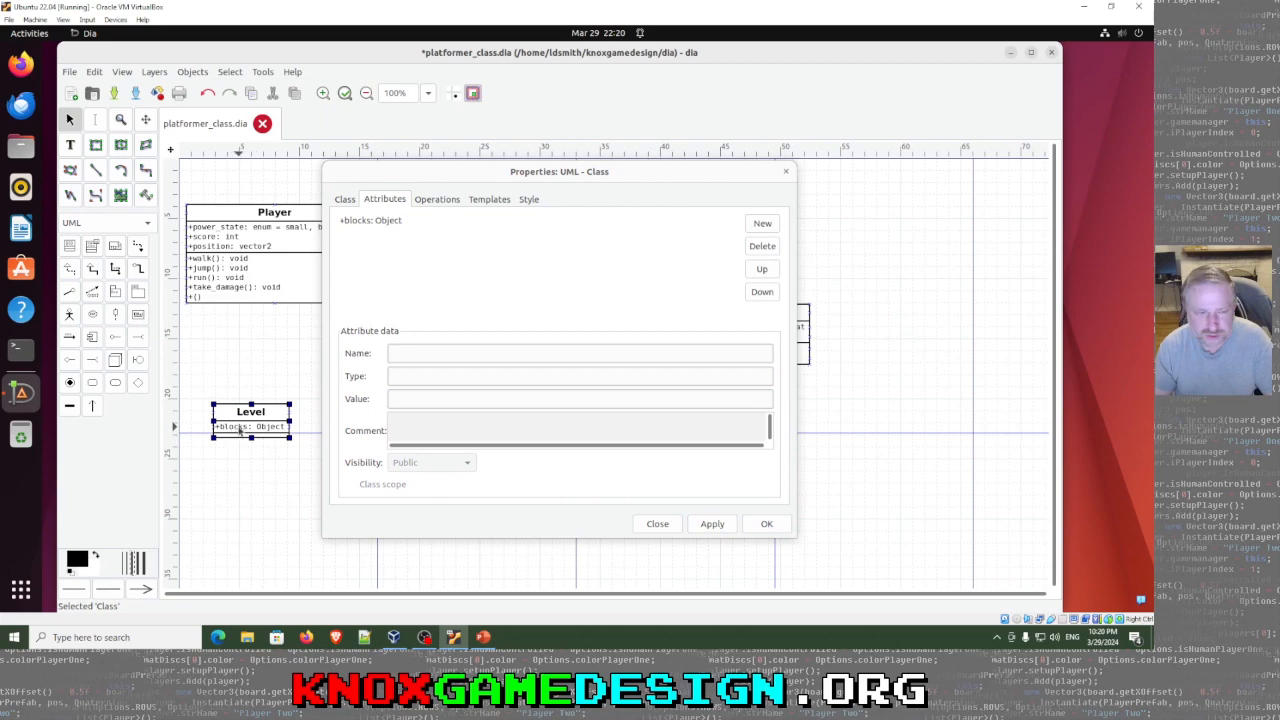
Step: Add a public operation named isComplete with type bool to the Level class, apply it and close the properties
click(435, 200)
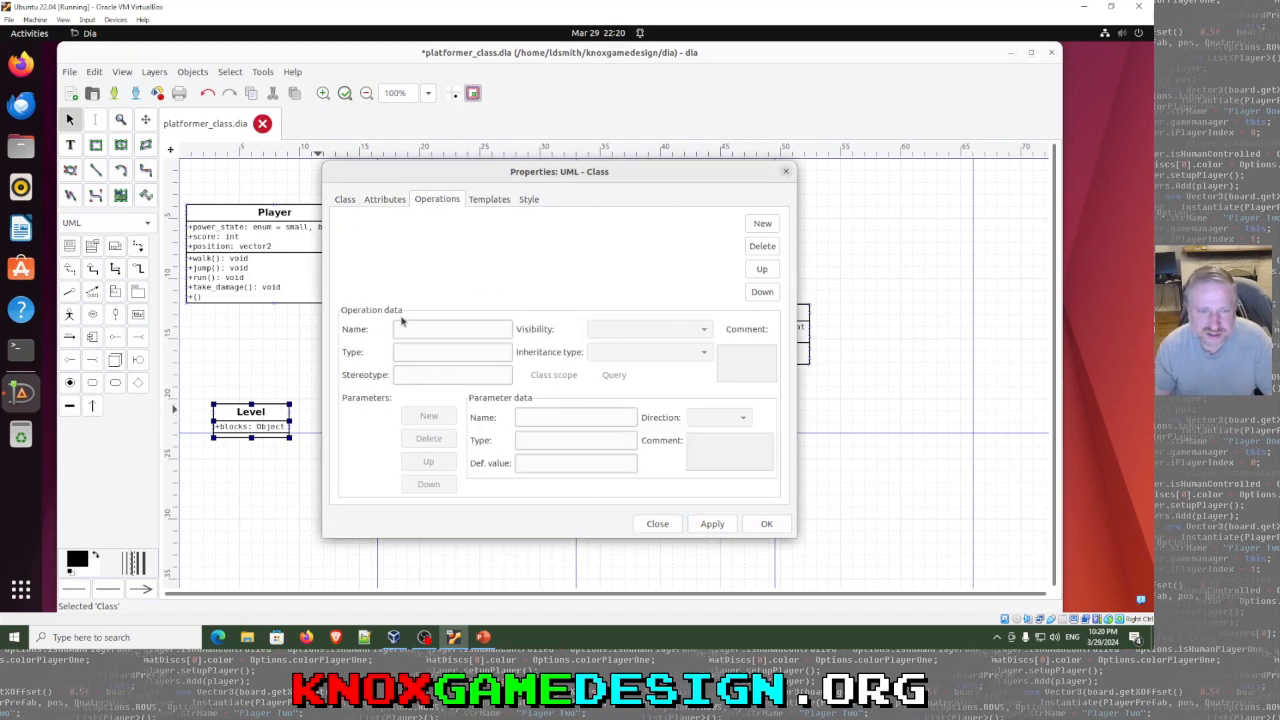
click(762, 224)
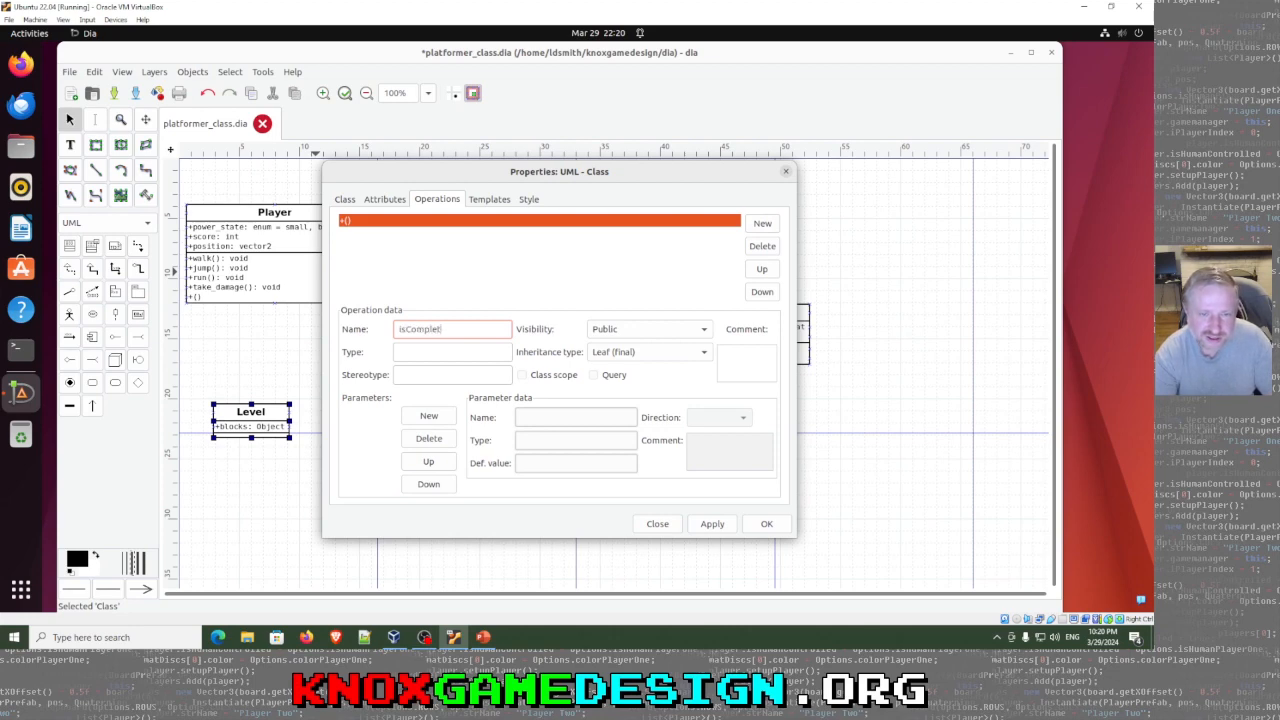
click(430, 351)
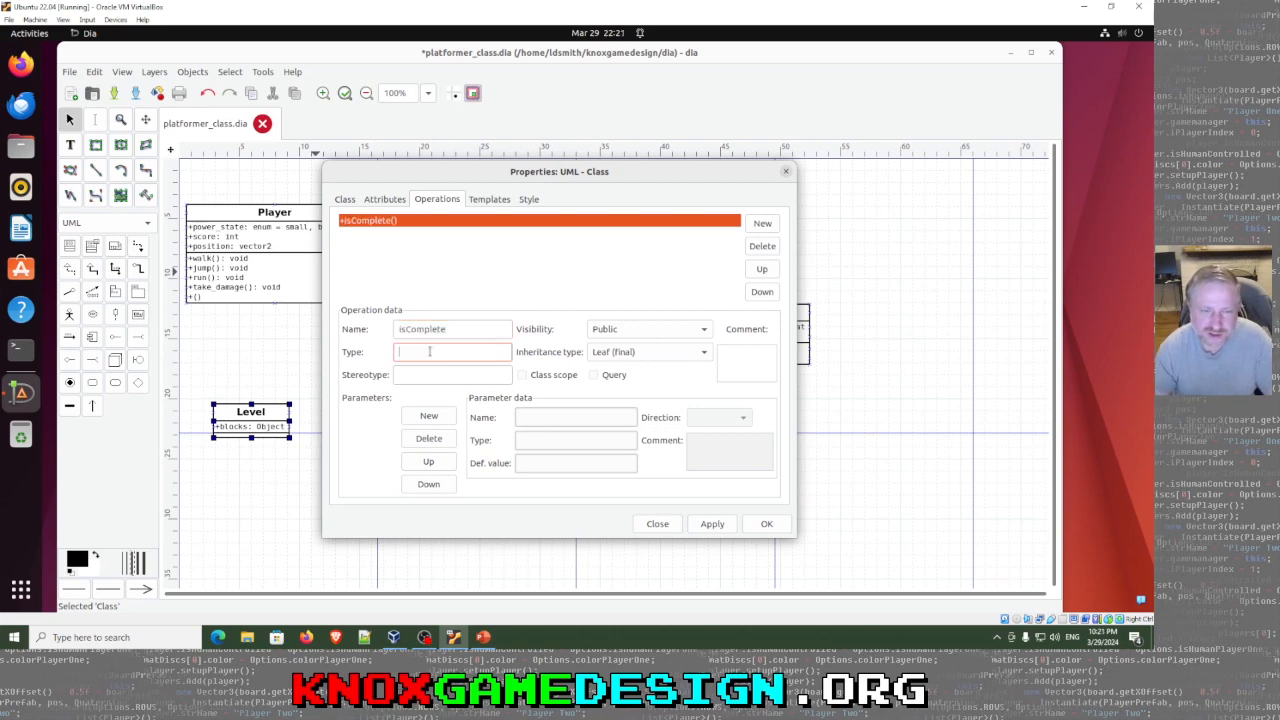
text(bool)
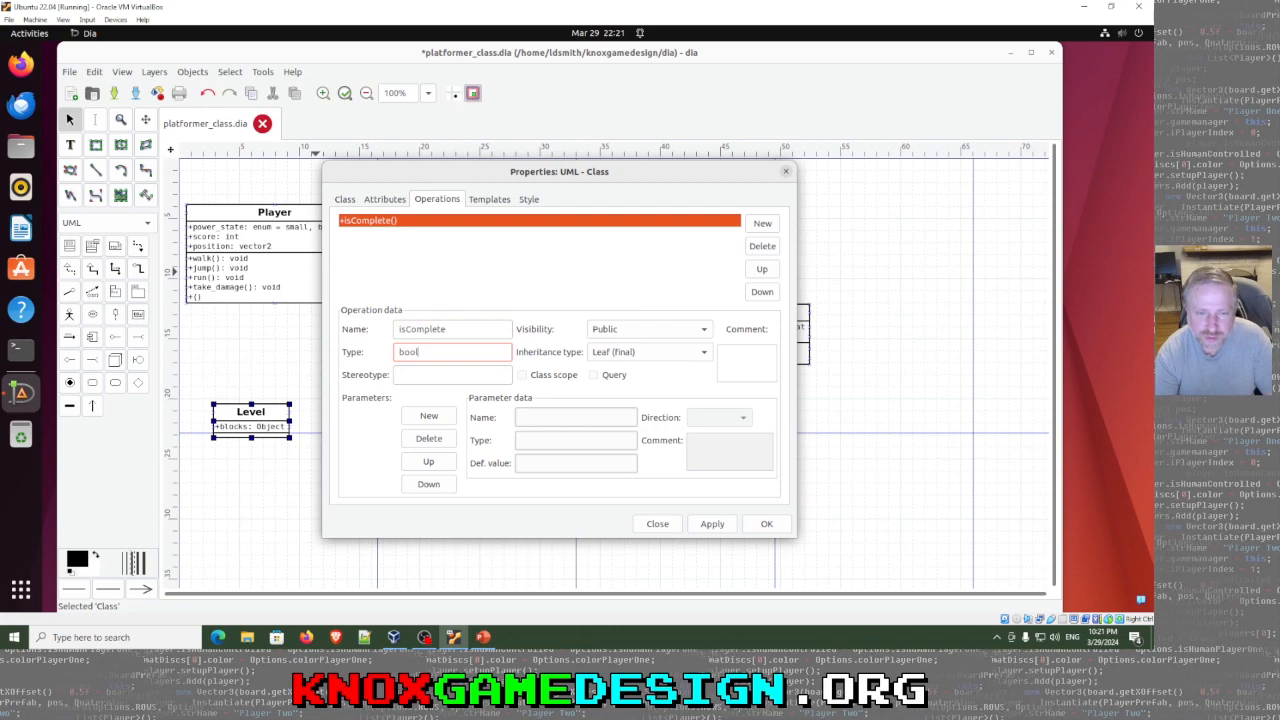
click(713, 525)
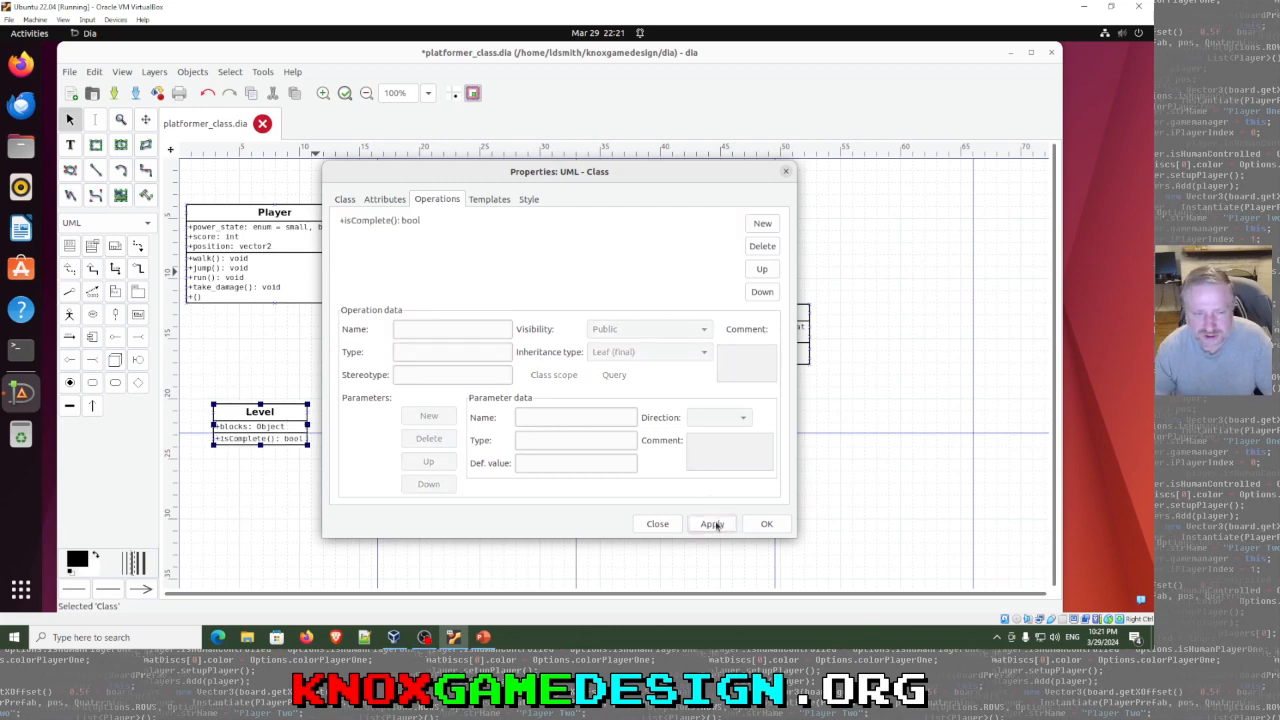
drag(486, 178, 585, 200)
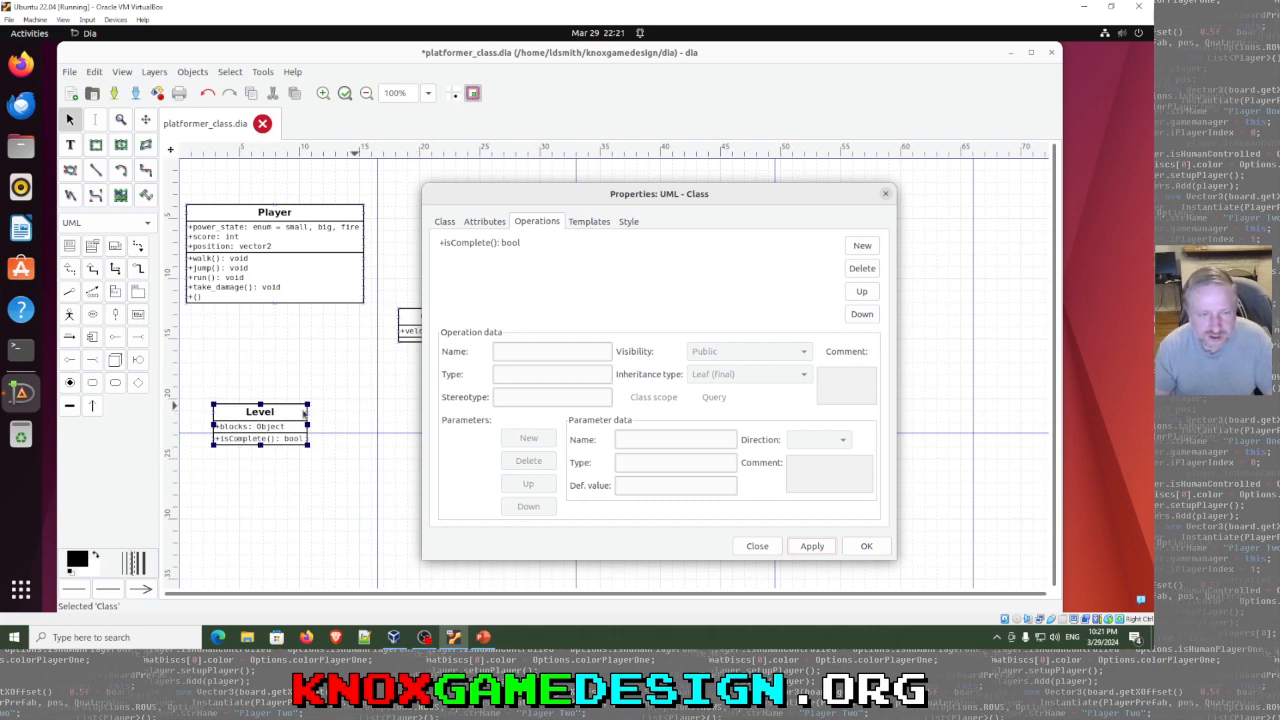
click(886, 195)
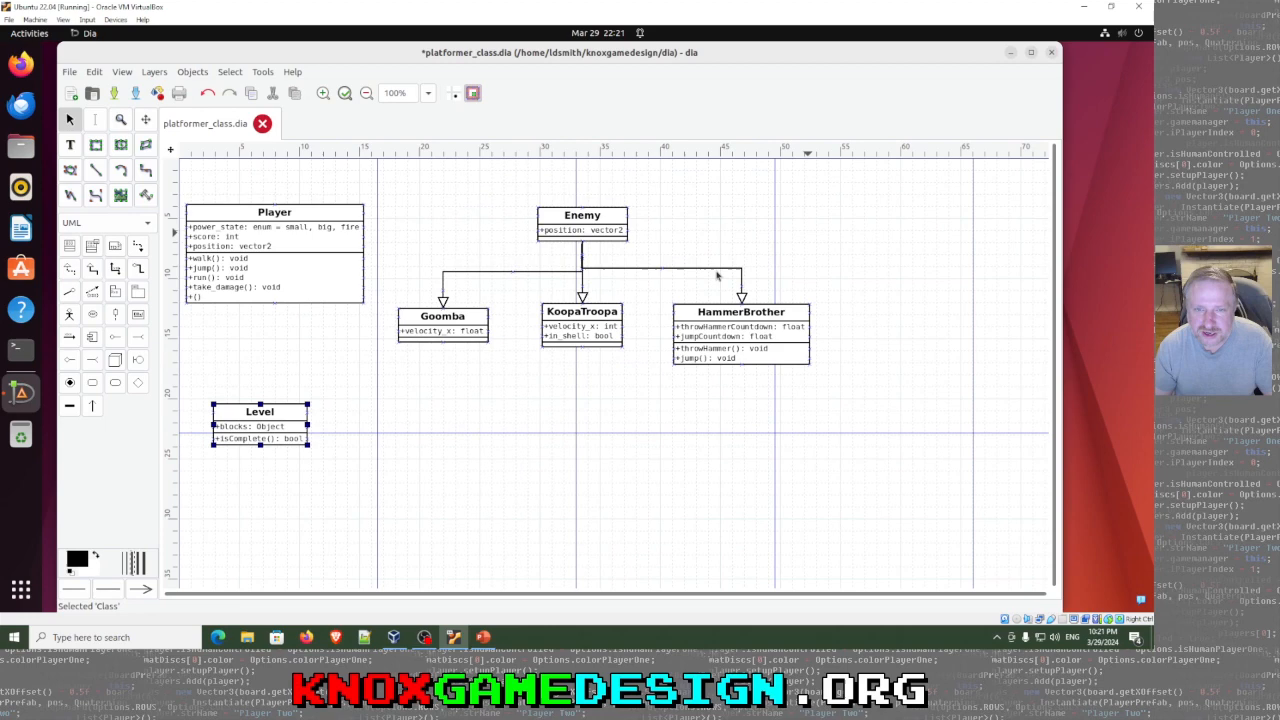
Step: Examine the Enemy class and its Goomba, KoopaTroopa and HammerBrother subclasses in the diagram
click(613, 240)
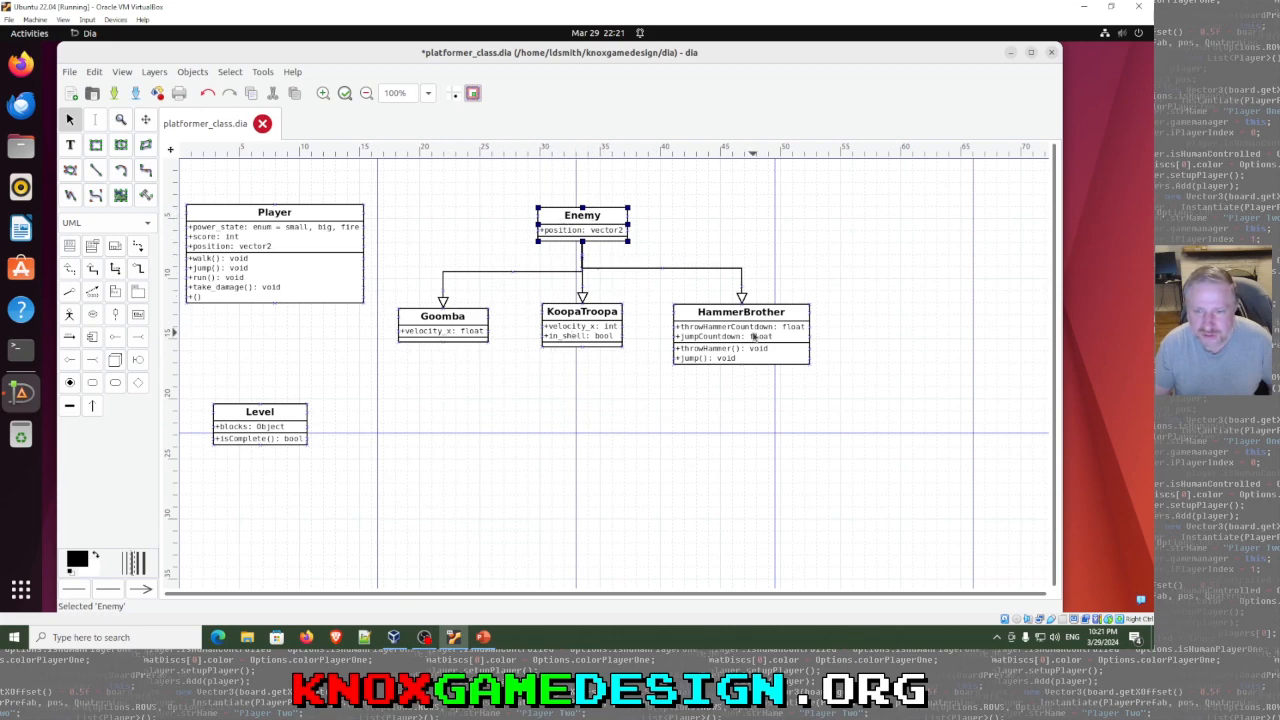
click(455, 319)
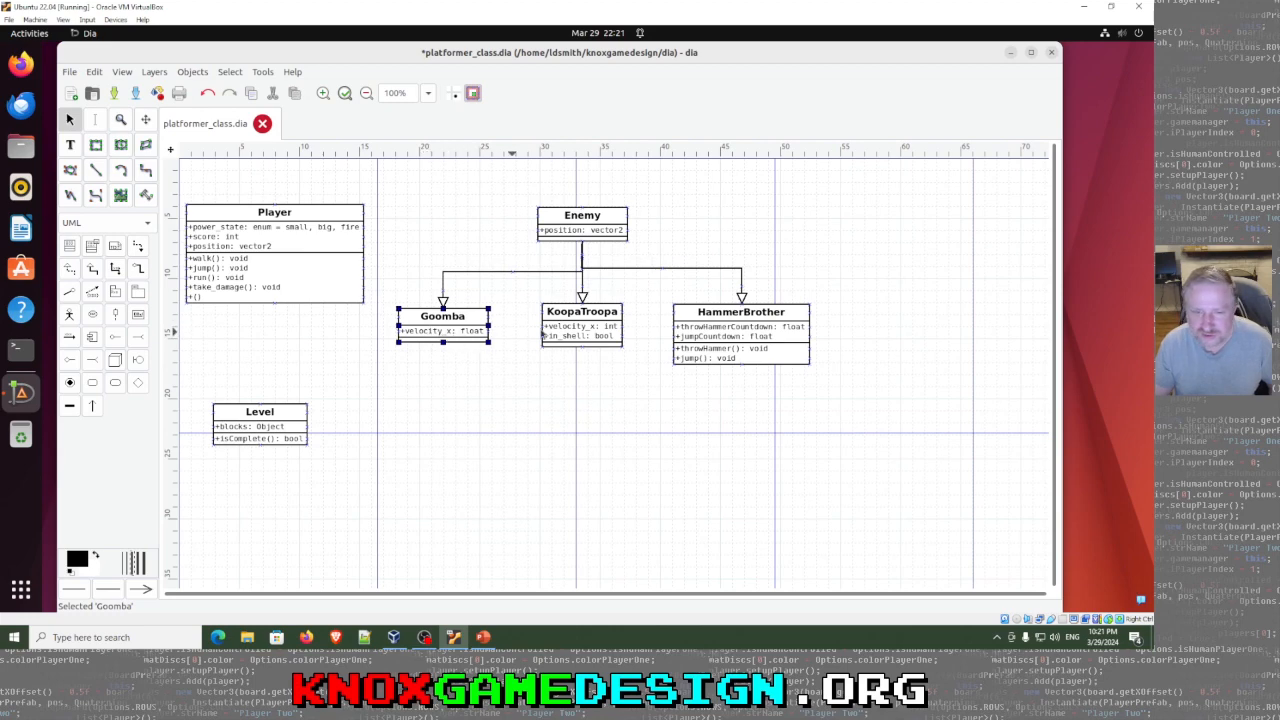
click(564, 314)
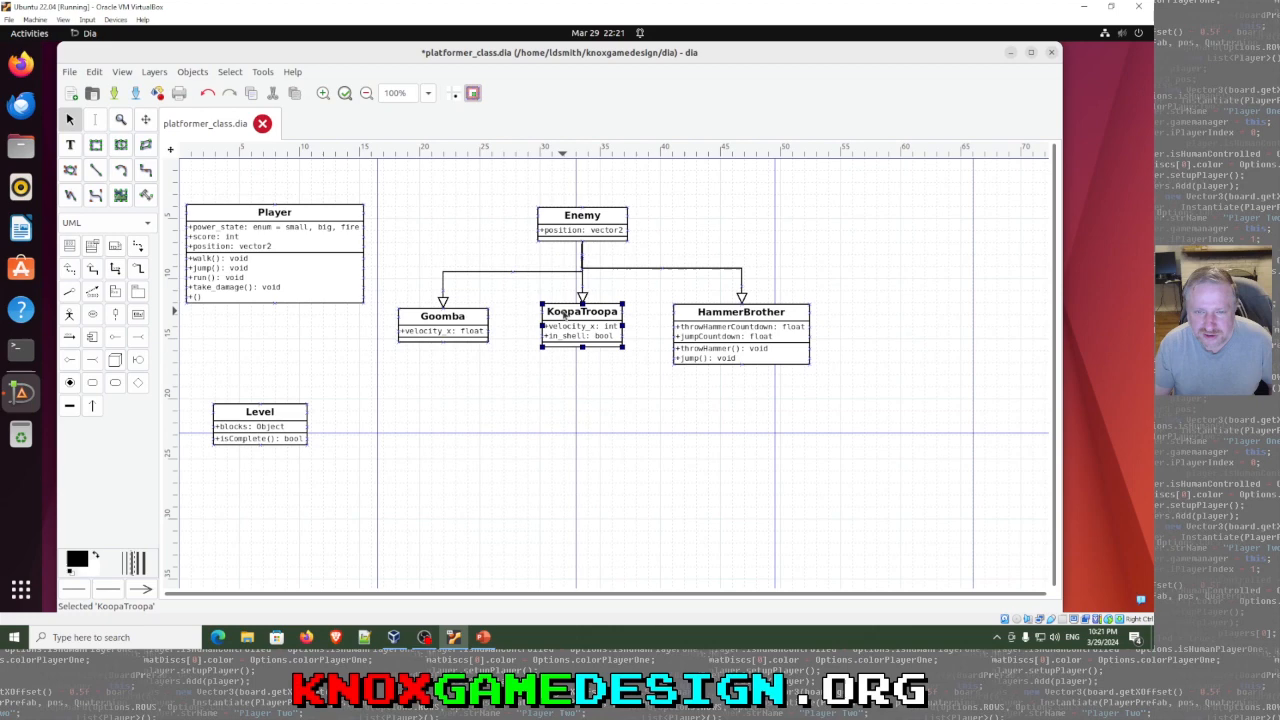
click(742, 320)
click(596, 318)
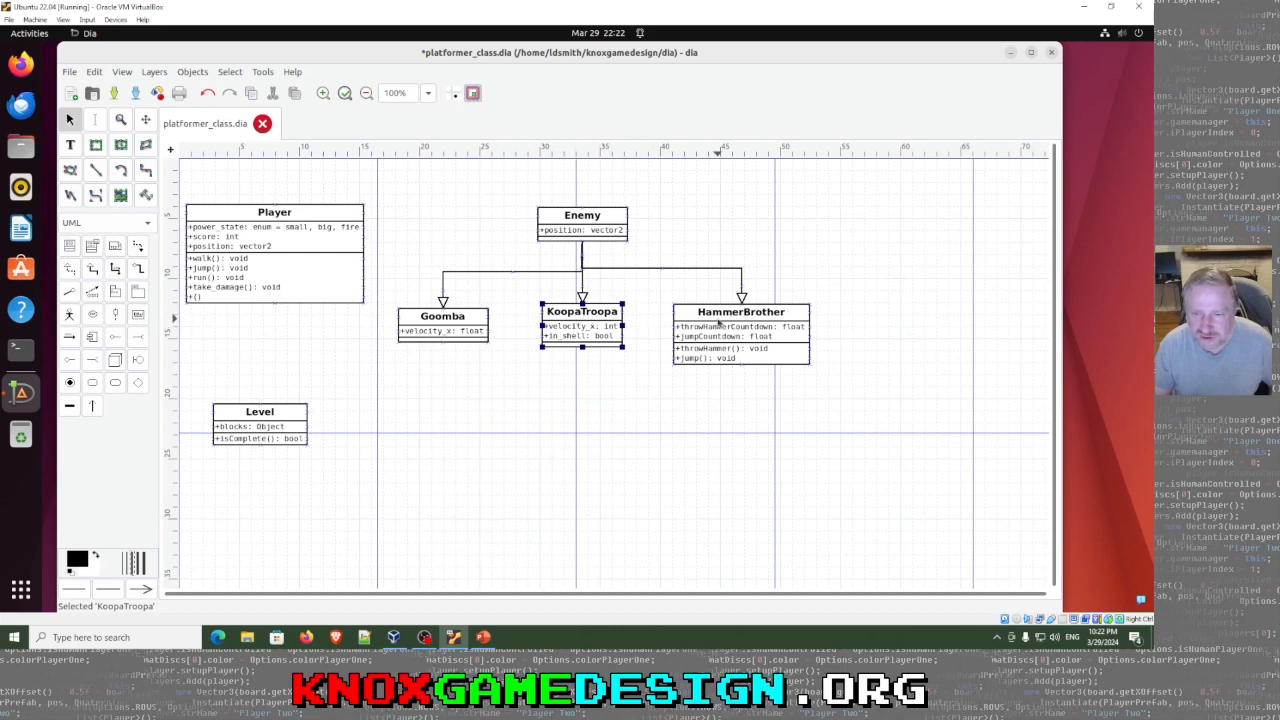
click(710, 340)
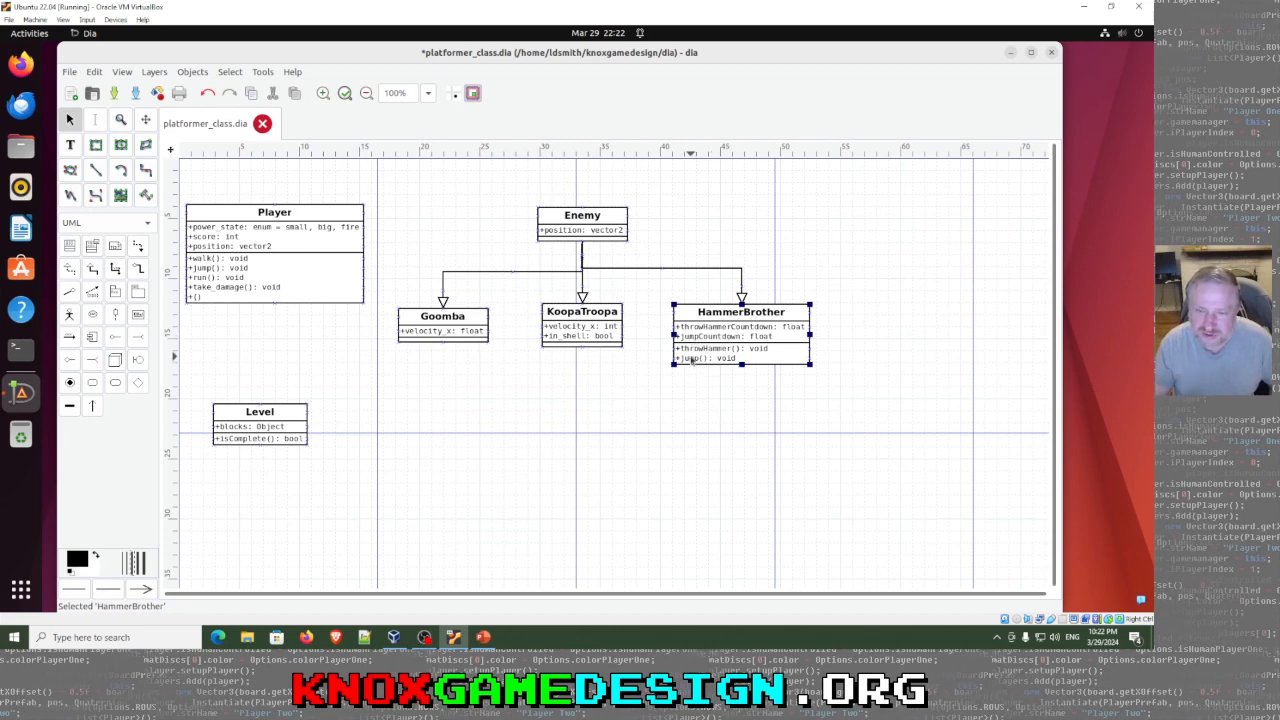
Step: Review the attributes and operations in the HammerBrother class's properties, then close them without making changes
right_click(719, 316)
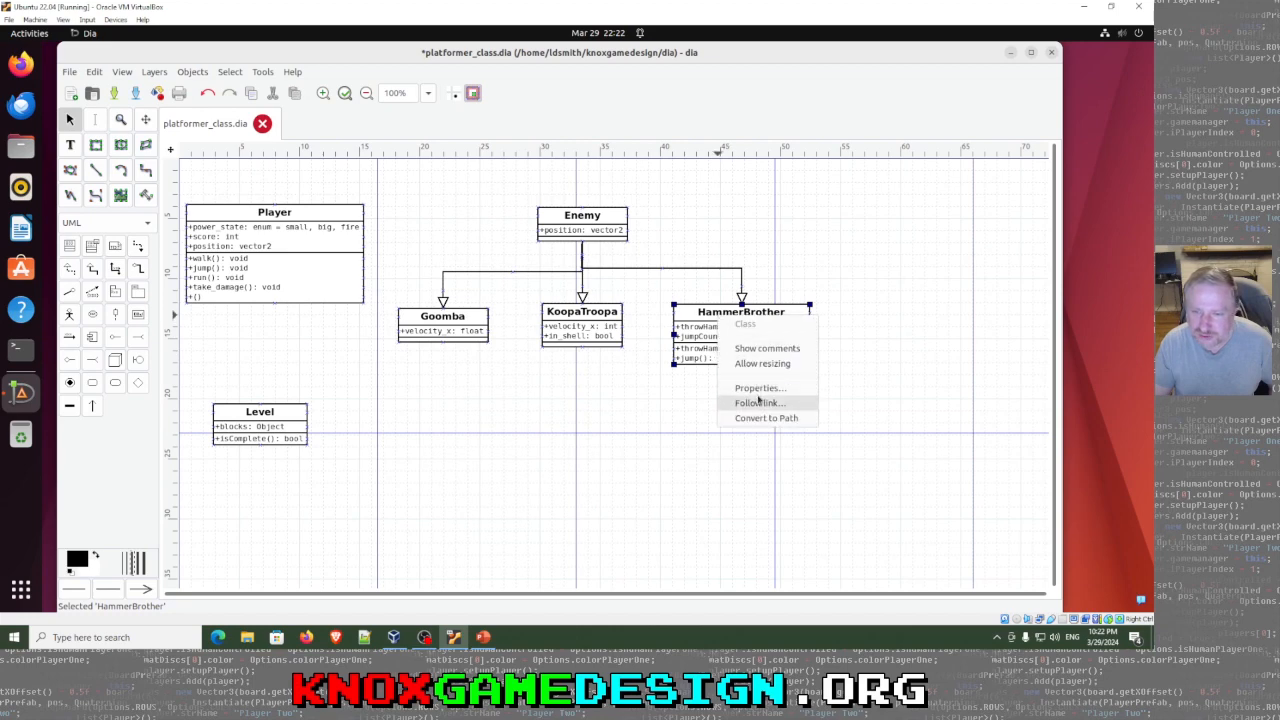
click(760, 388)
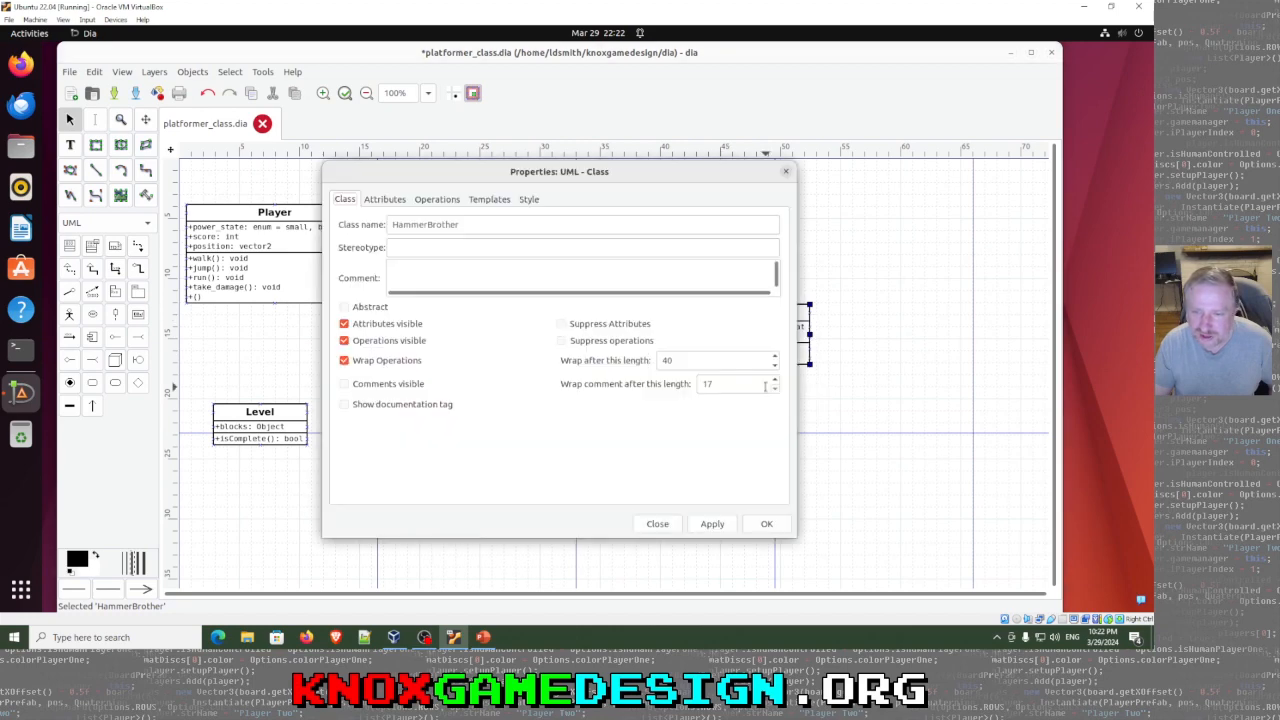
click(384, 200)
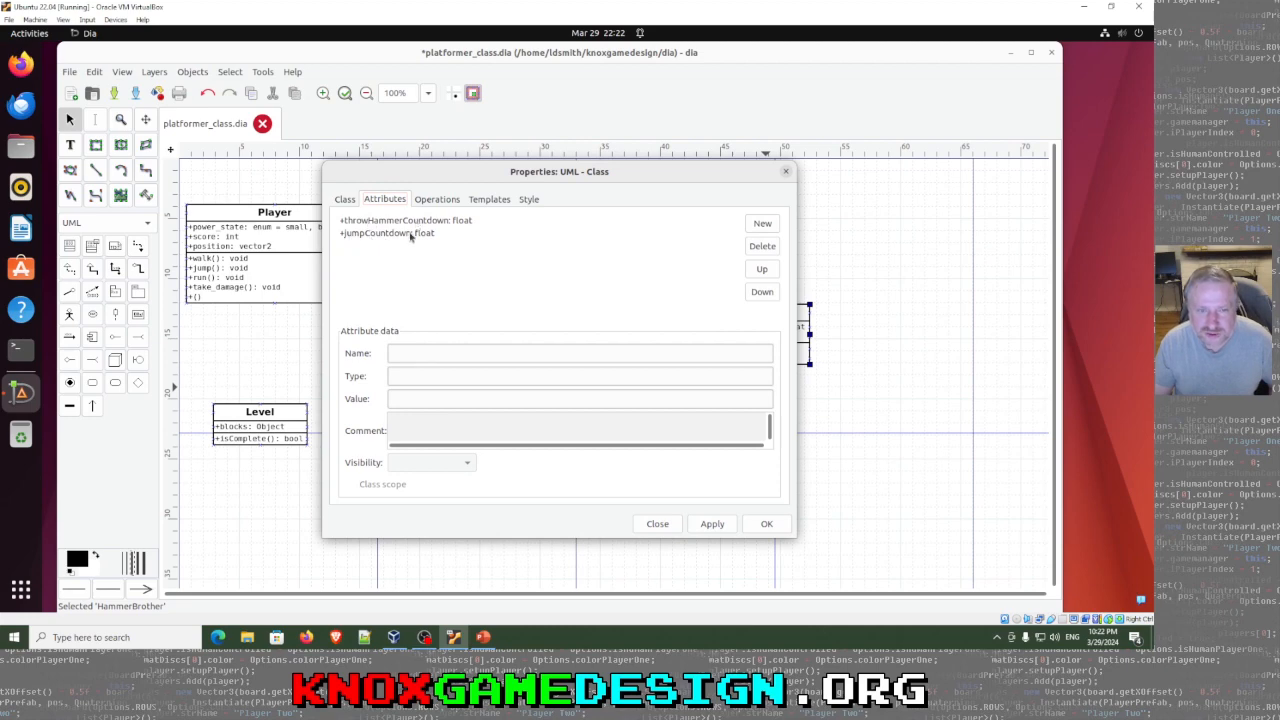
click(412, 221)
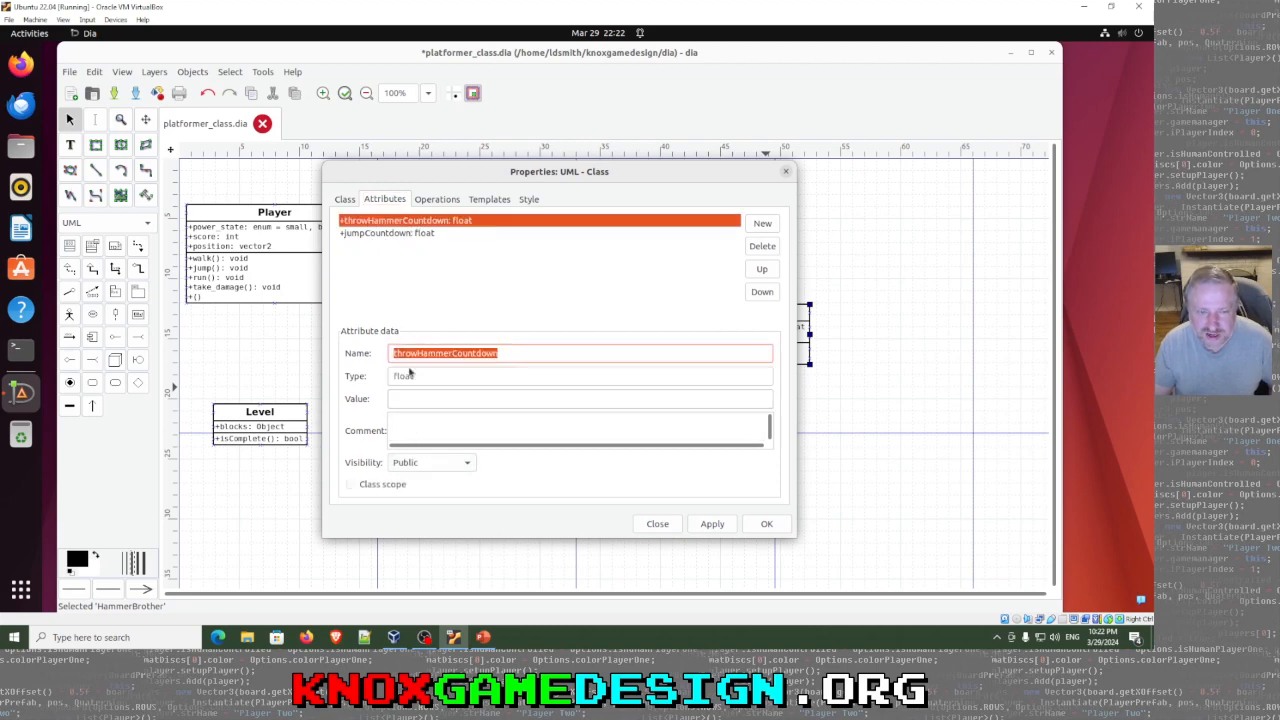
click(391, 234)
click(432, 199)
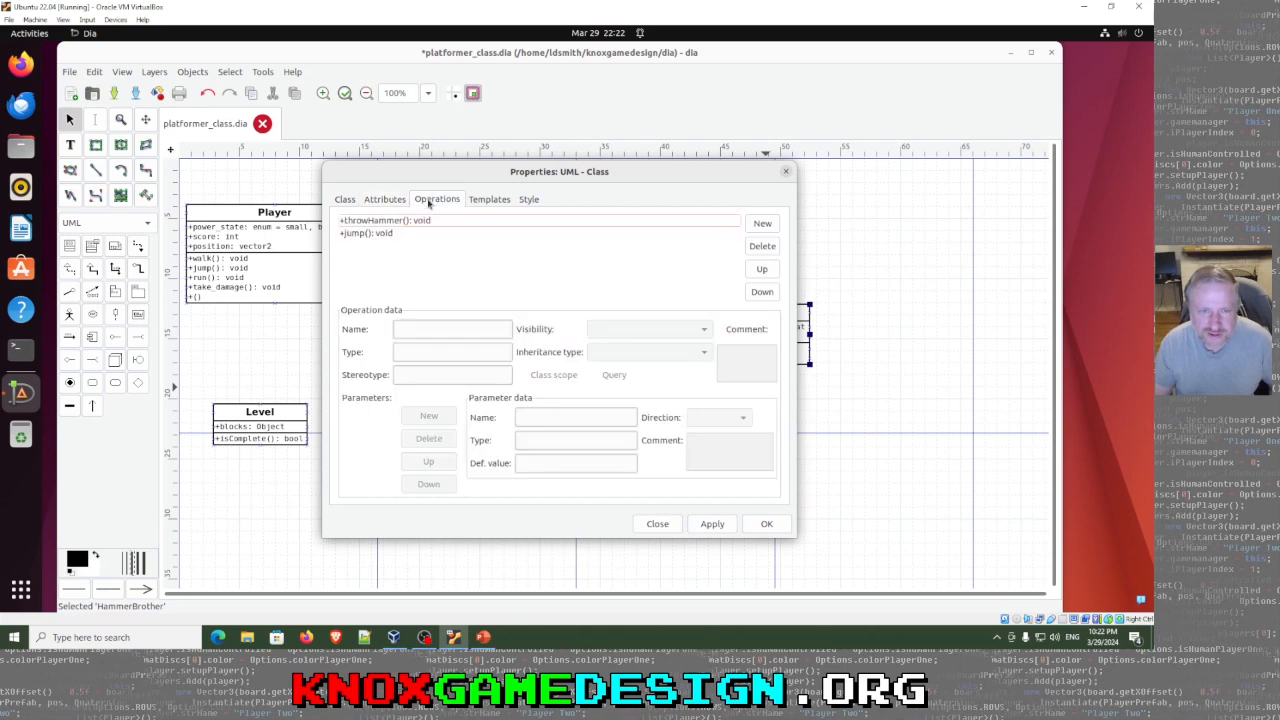
click(366, 222)
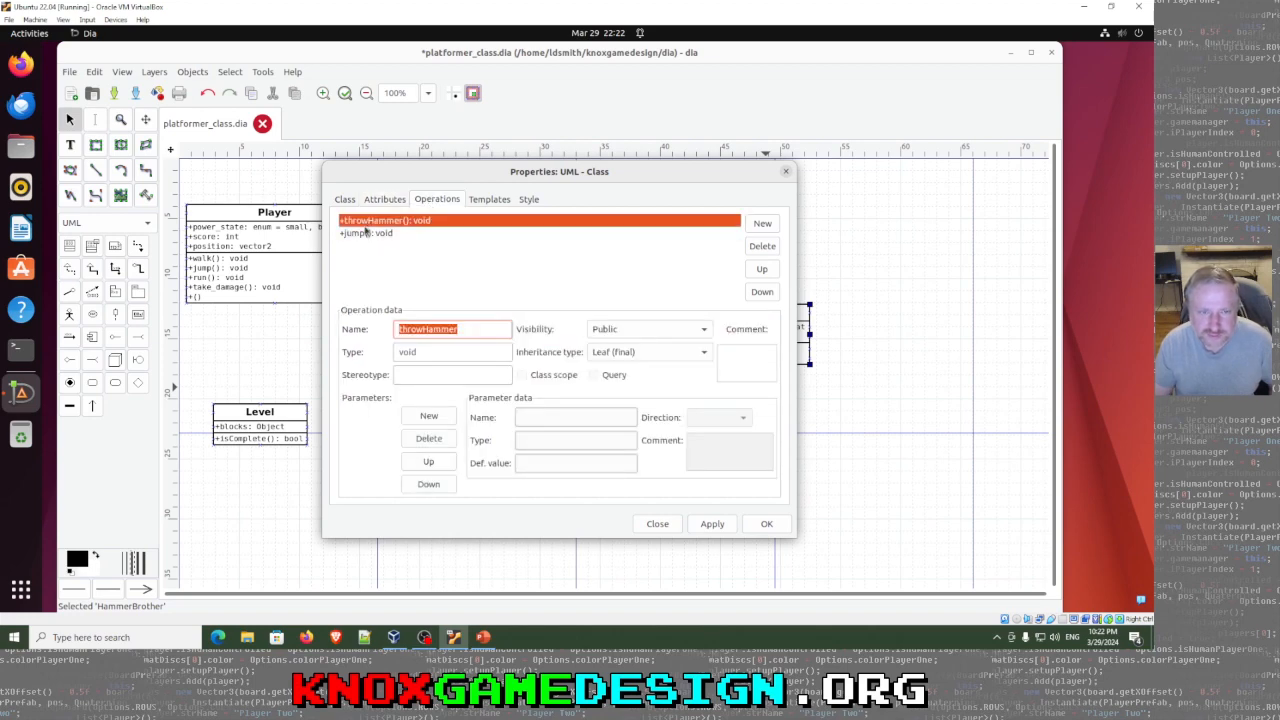
click(366, 234)
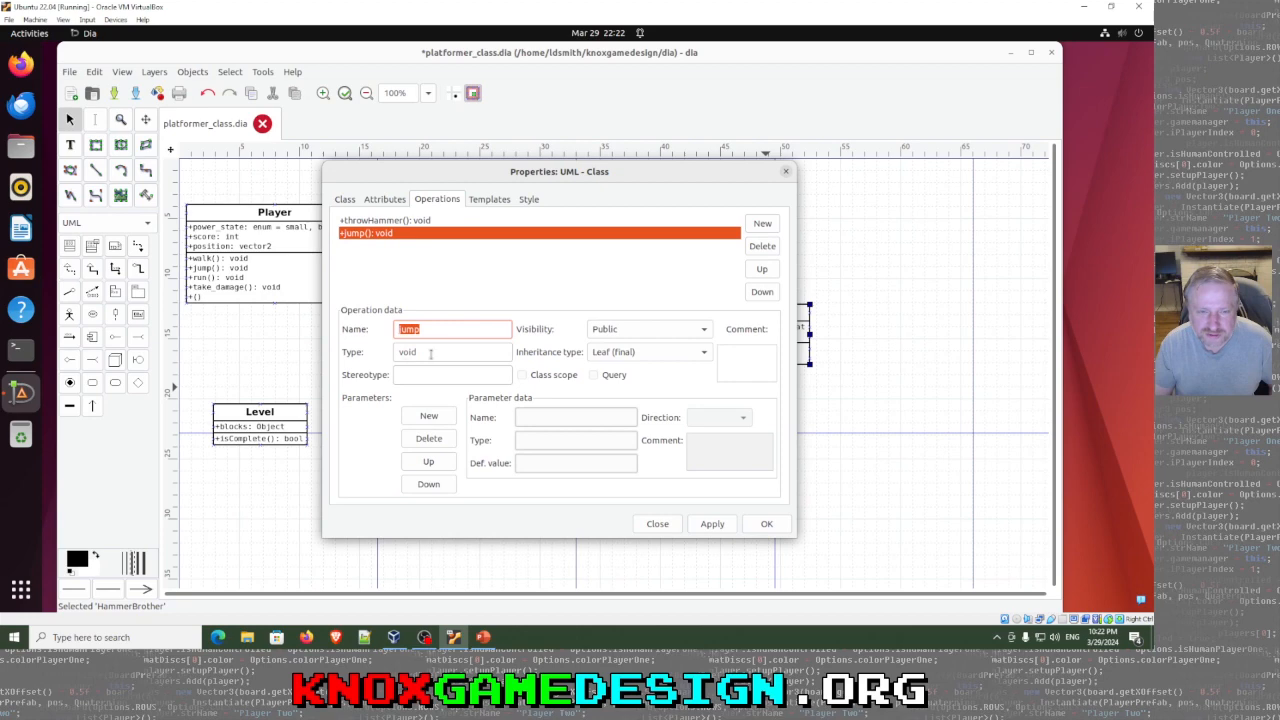
click(388, 222)
click(388, 234)
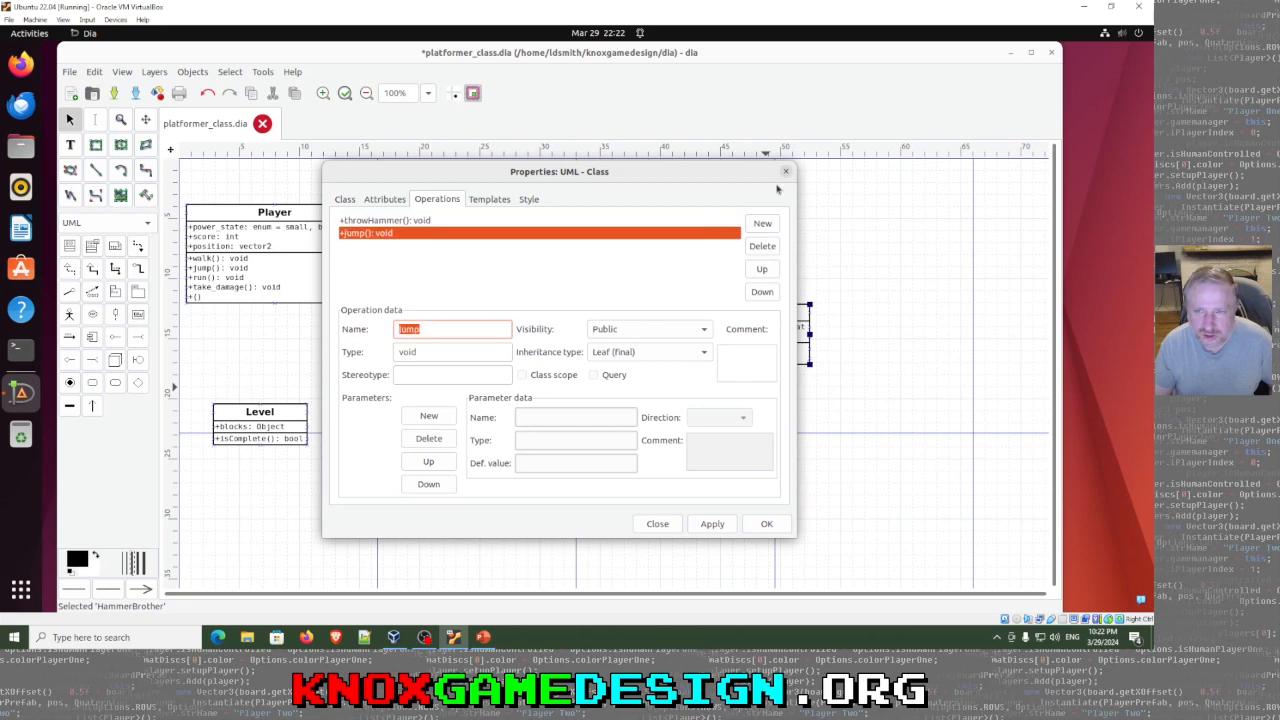
click(786, 172)
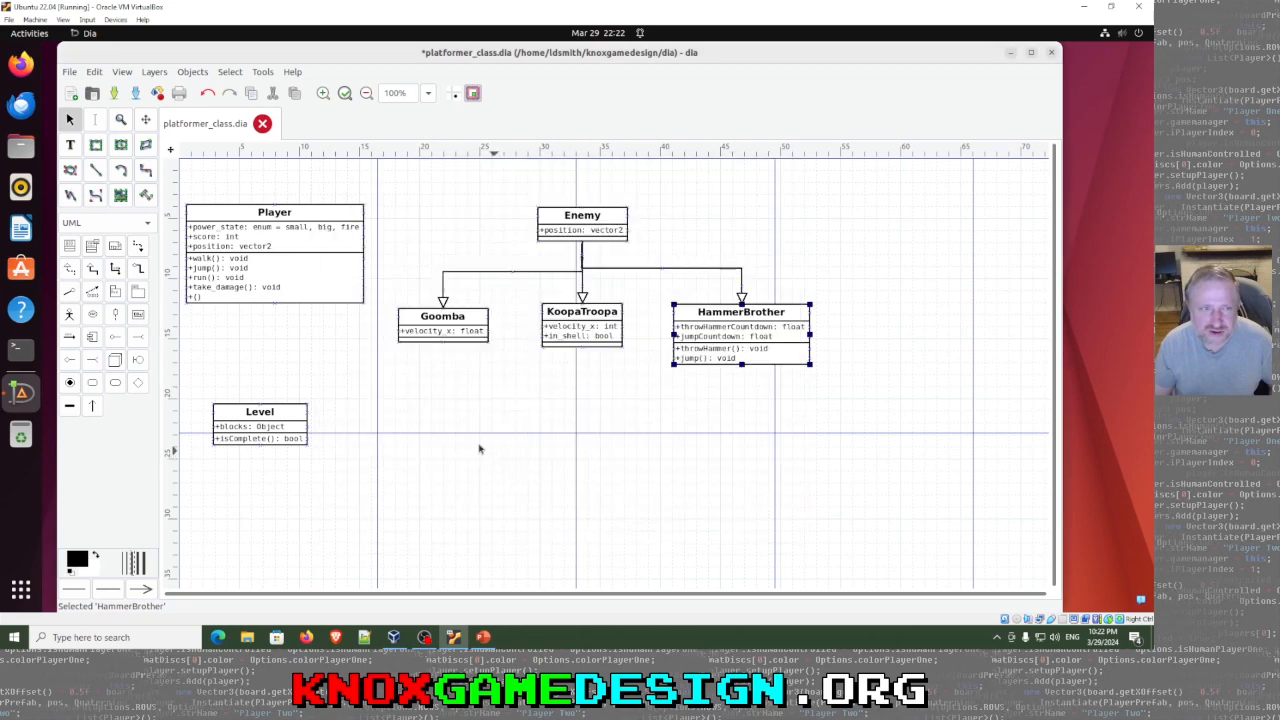
Step: Close platformer_class.dia, discarding its changes, and create a new empty diagram
click(263, 124)
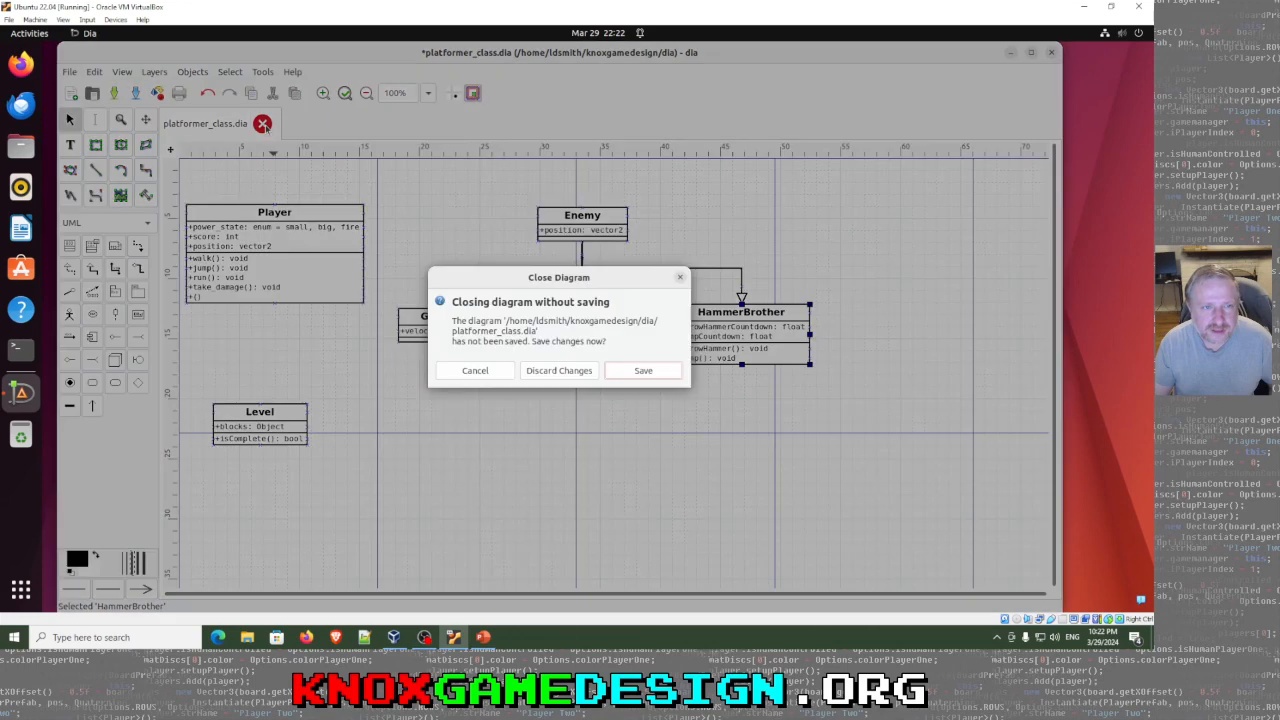
click(556, 370)
click(70, 74)
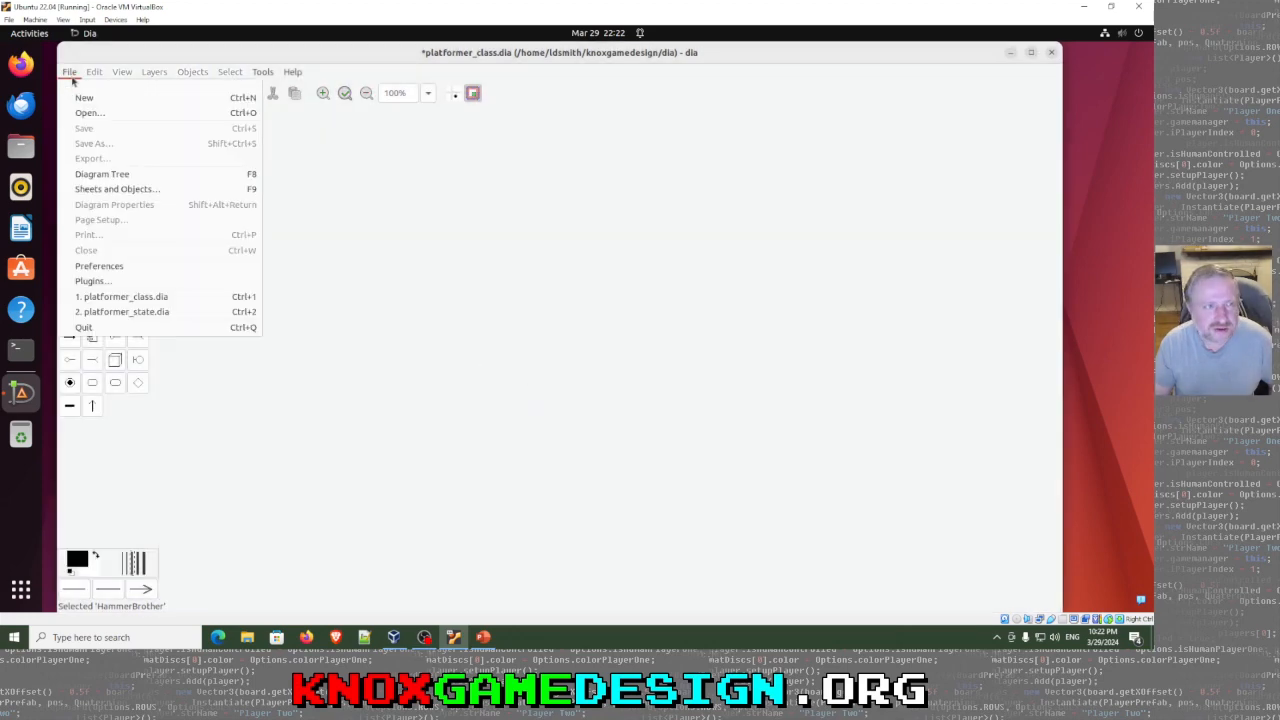
click(80, 94)
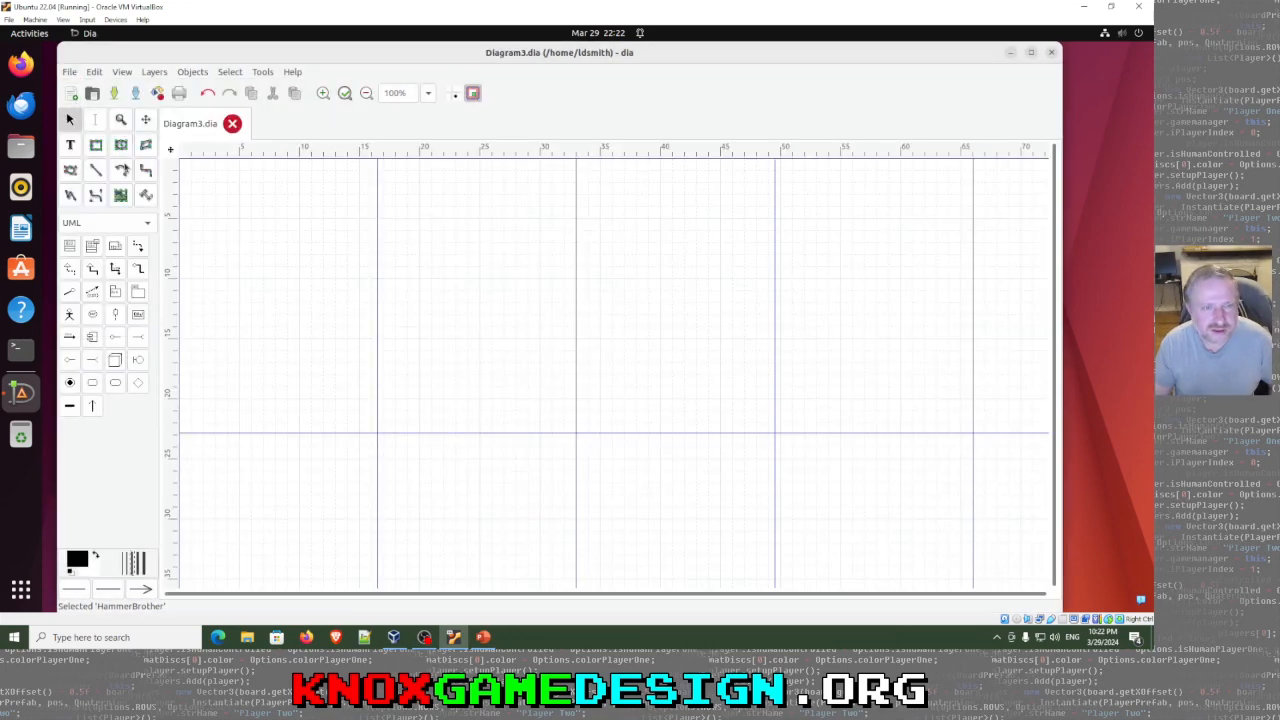
Step: Place a UML actor in the upper-left area of the new diagram and deselect it
click(69, 315)
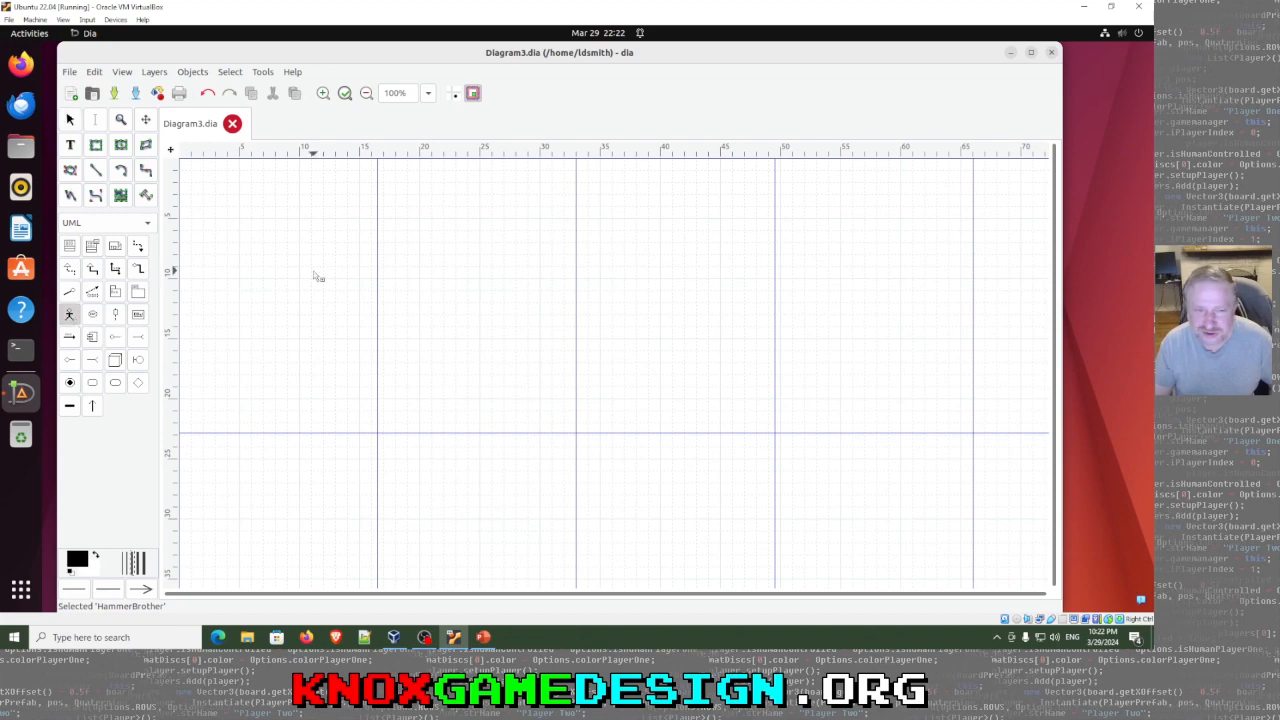
click(278, 245)
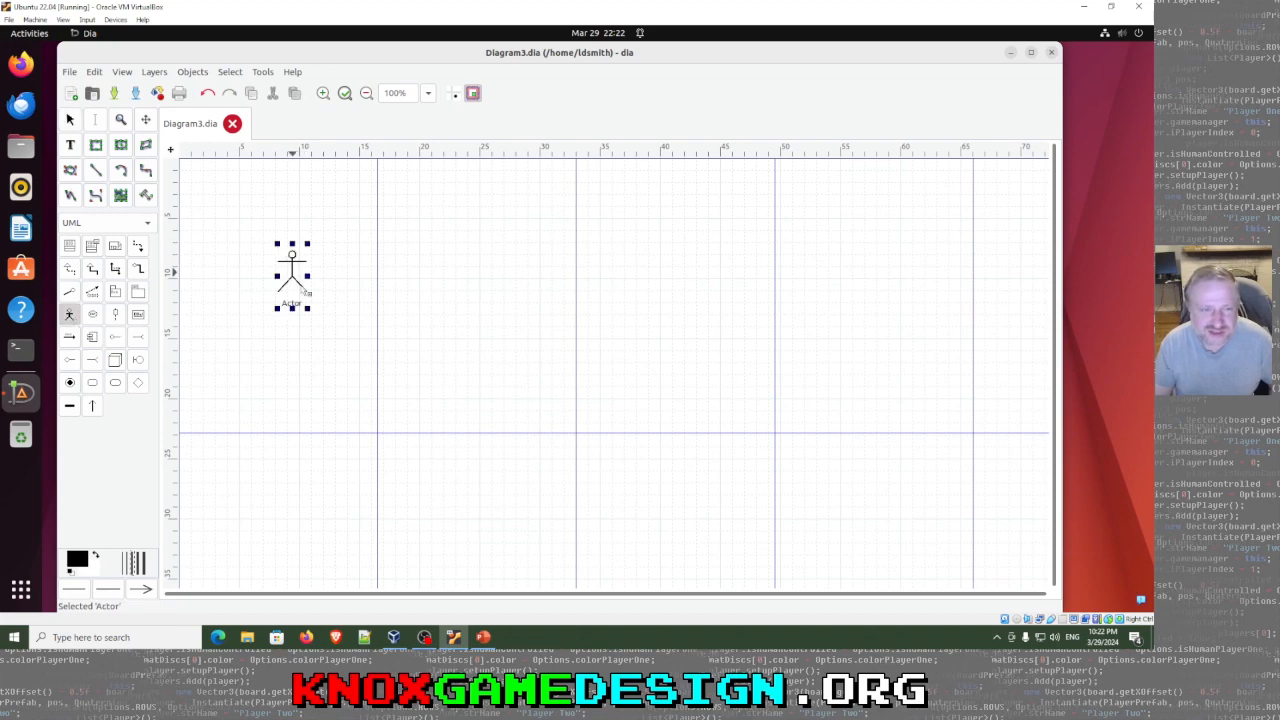
click(319, 383)
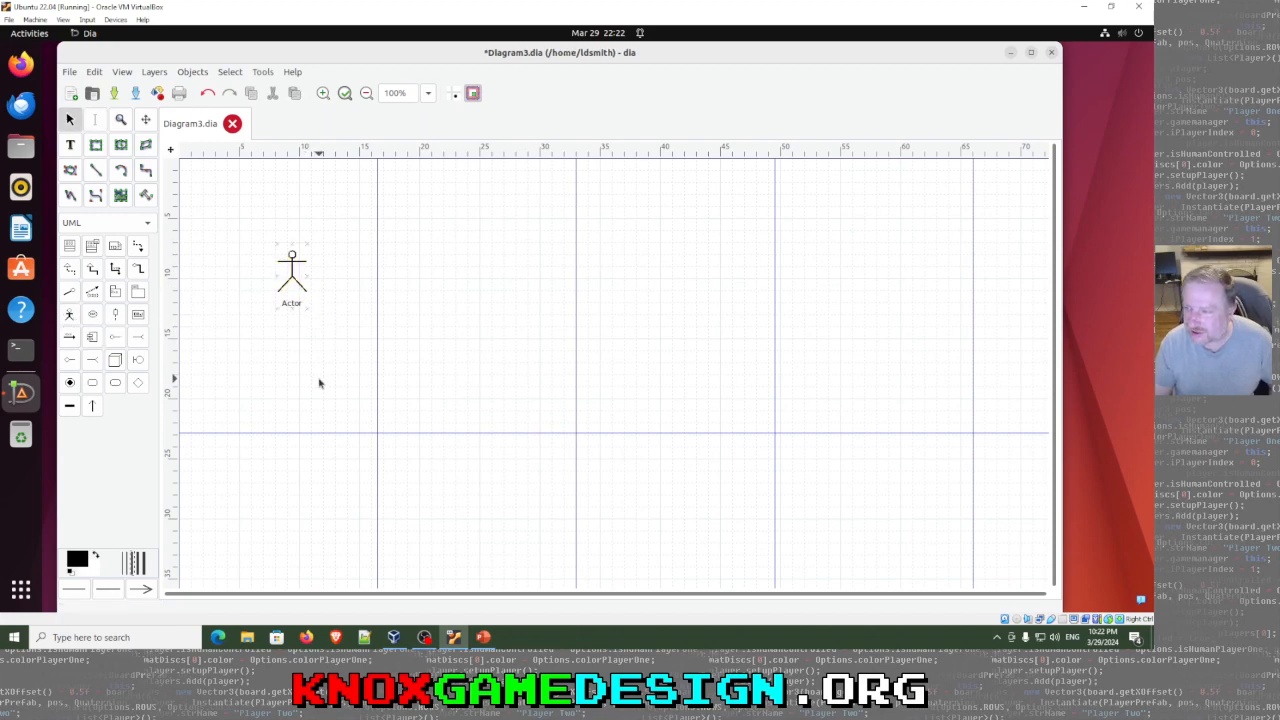
Step: Review the actor's general and metadata properties, and apply #FF0000 as its fill color
click(291, 307)
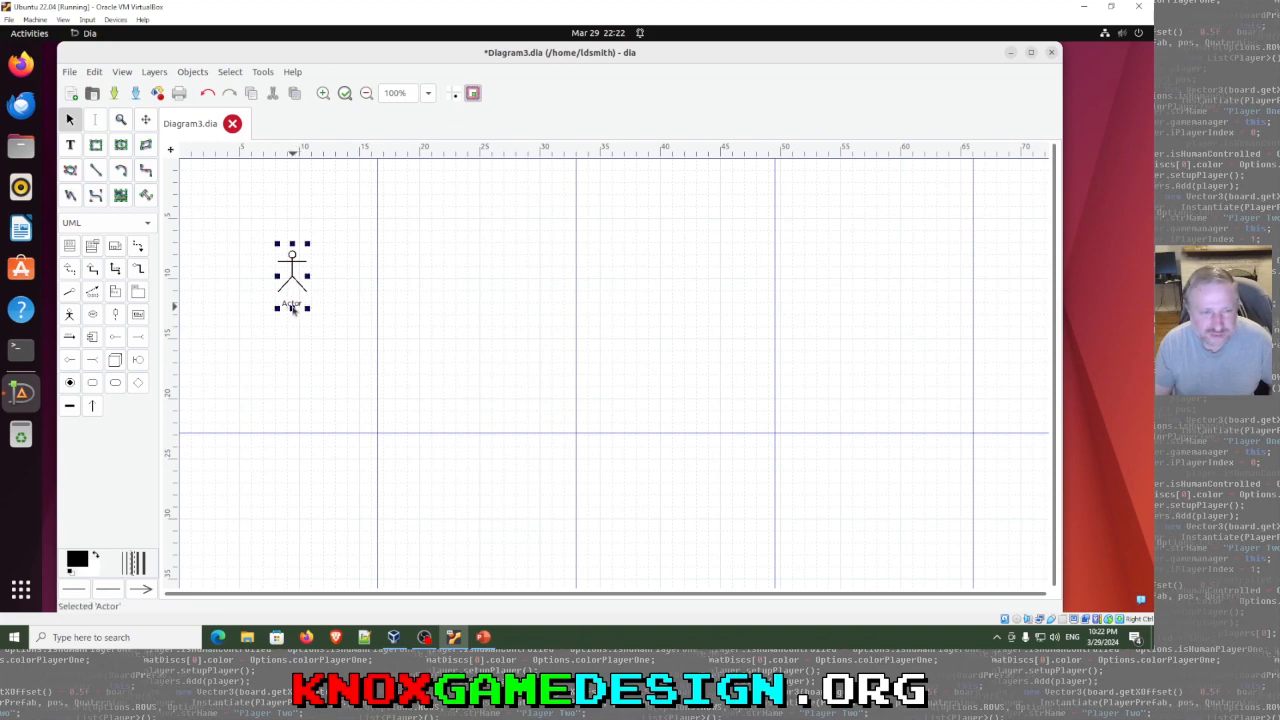
right_click(292, 310)
click(320, 340)
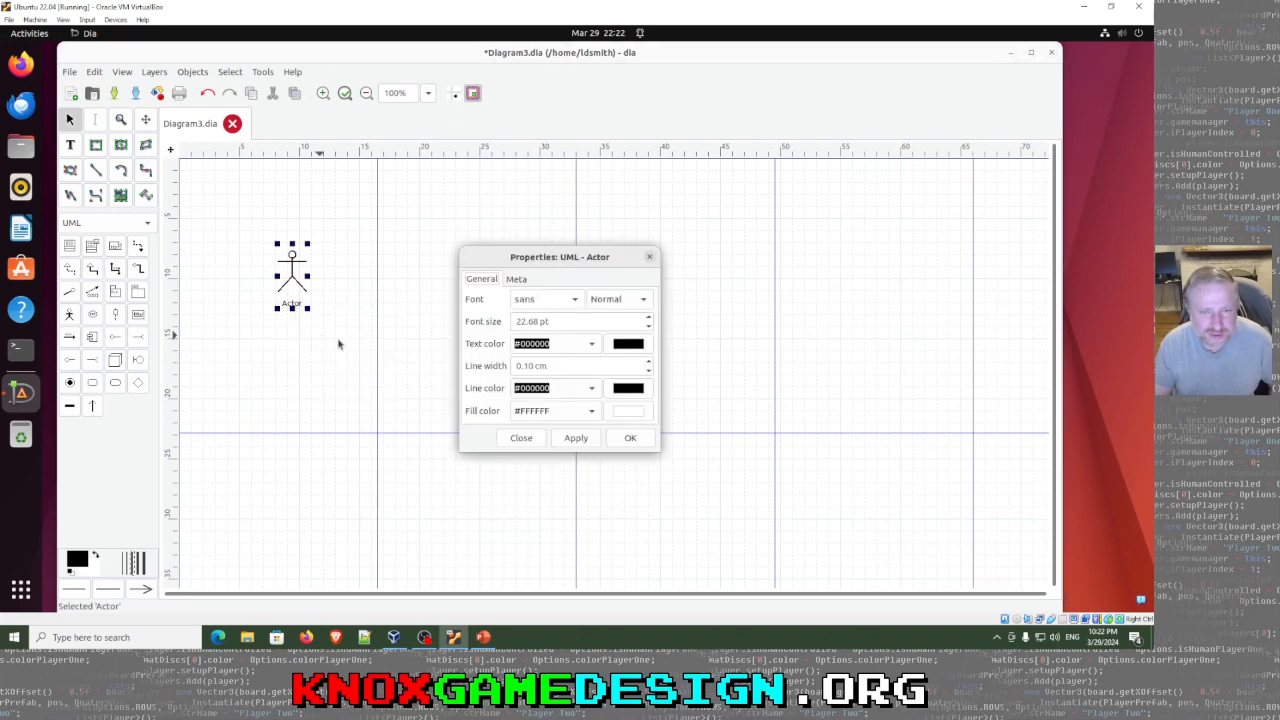
click(516, 280)
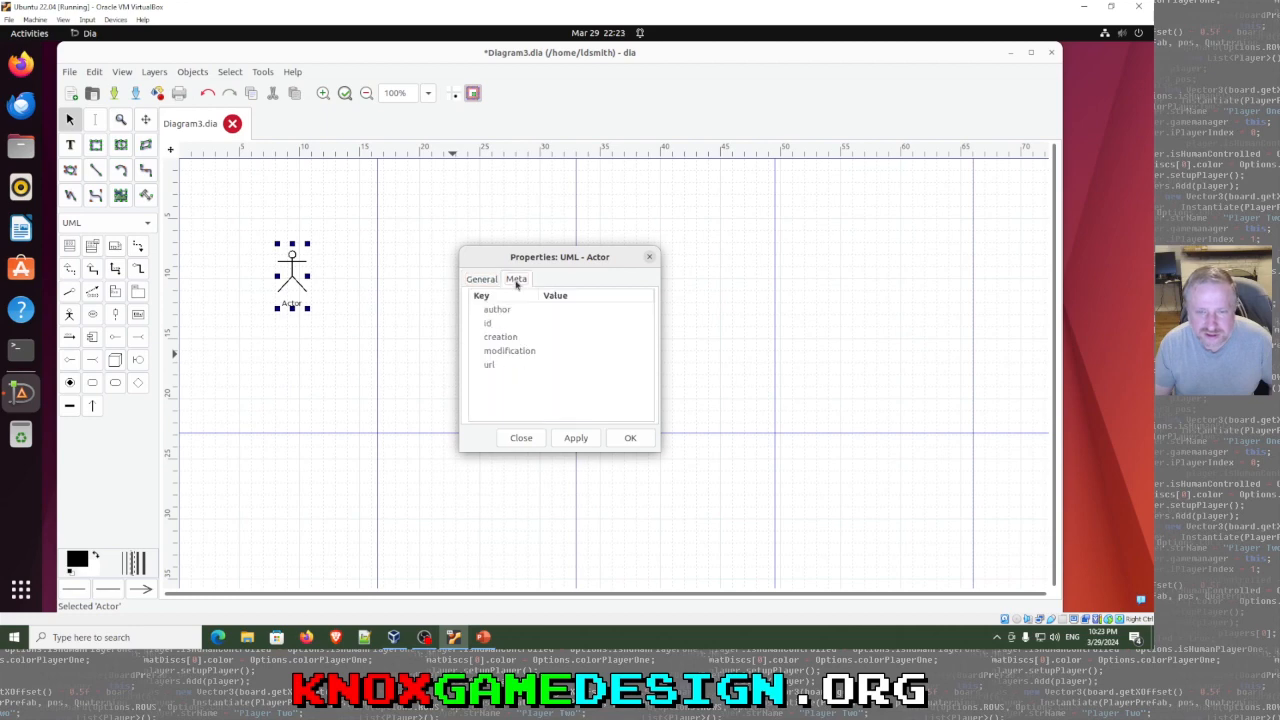
click(556, 322)
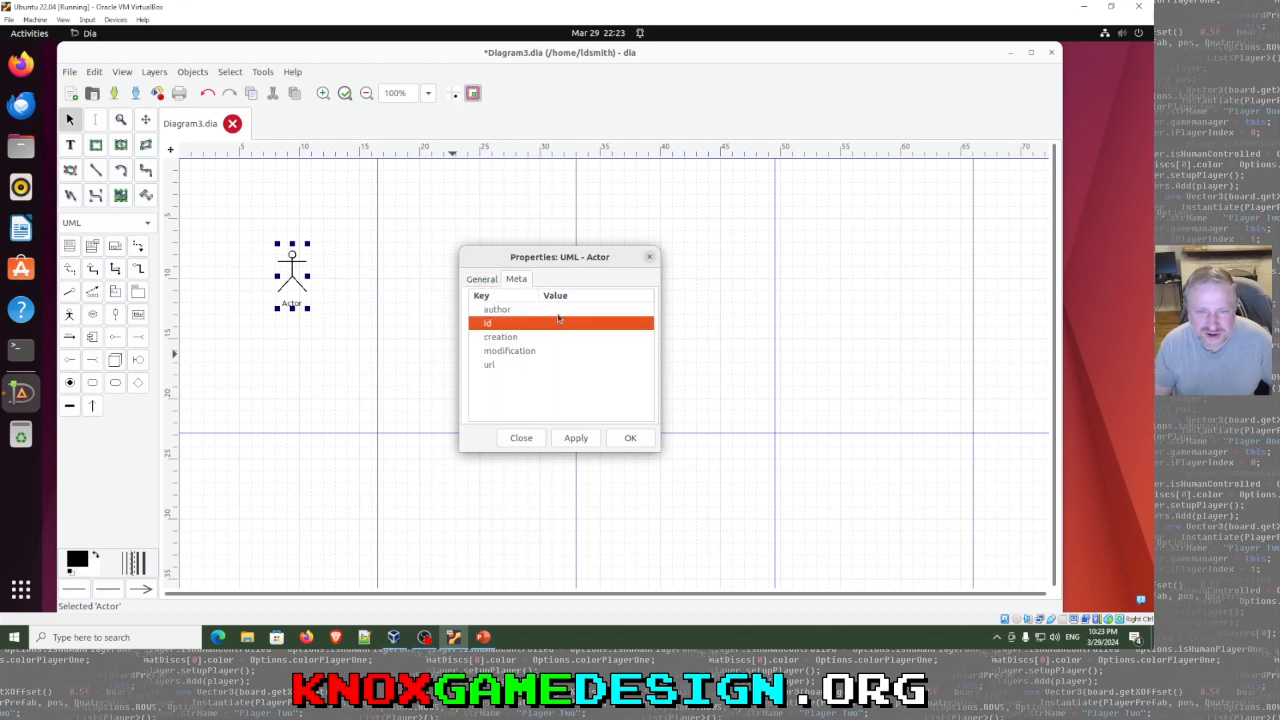
click(552, 310)
click(478, 281)
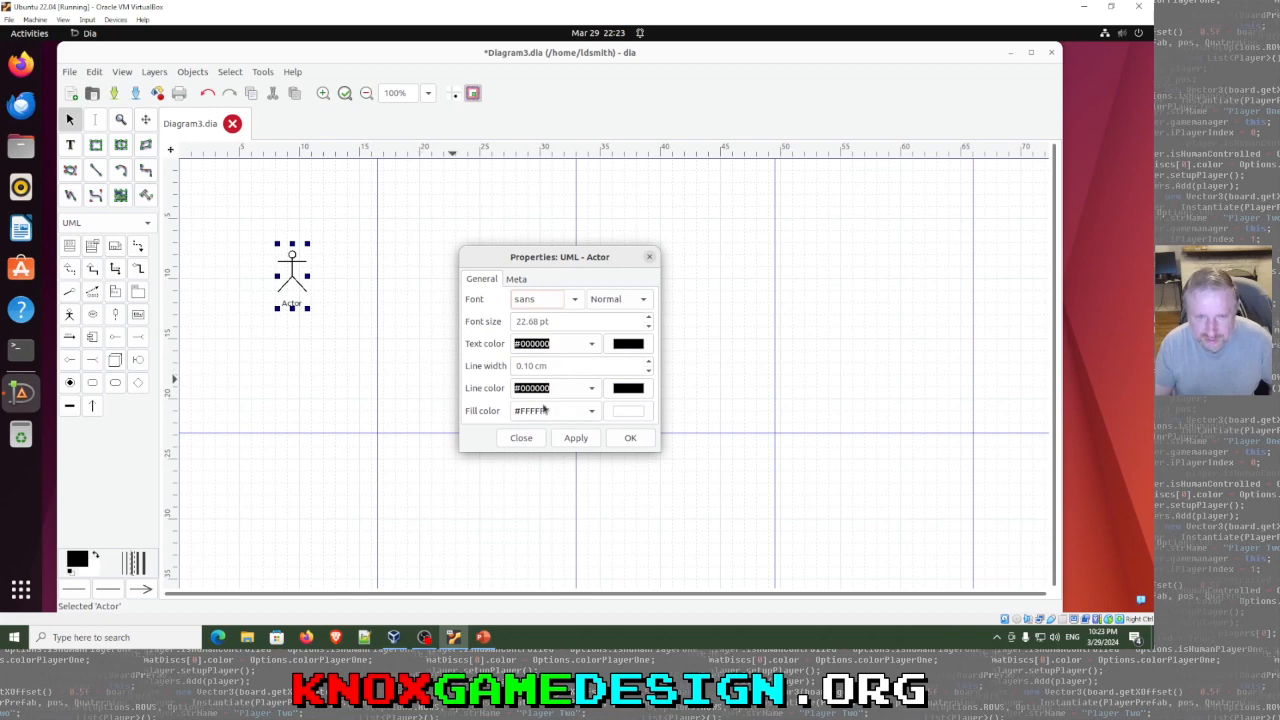
scroll(543, 409, down, 1)
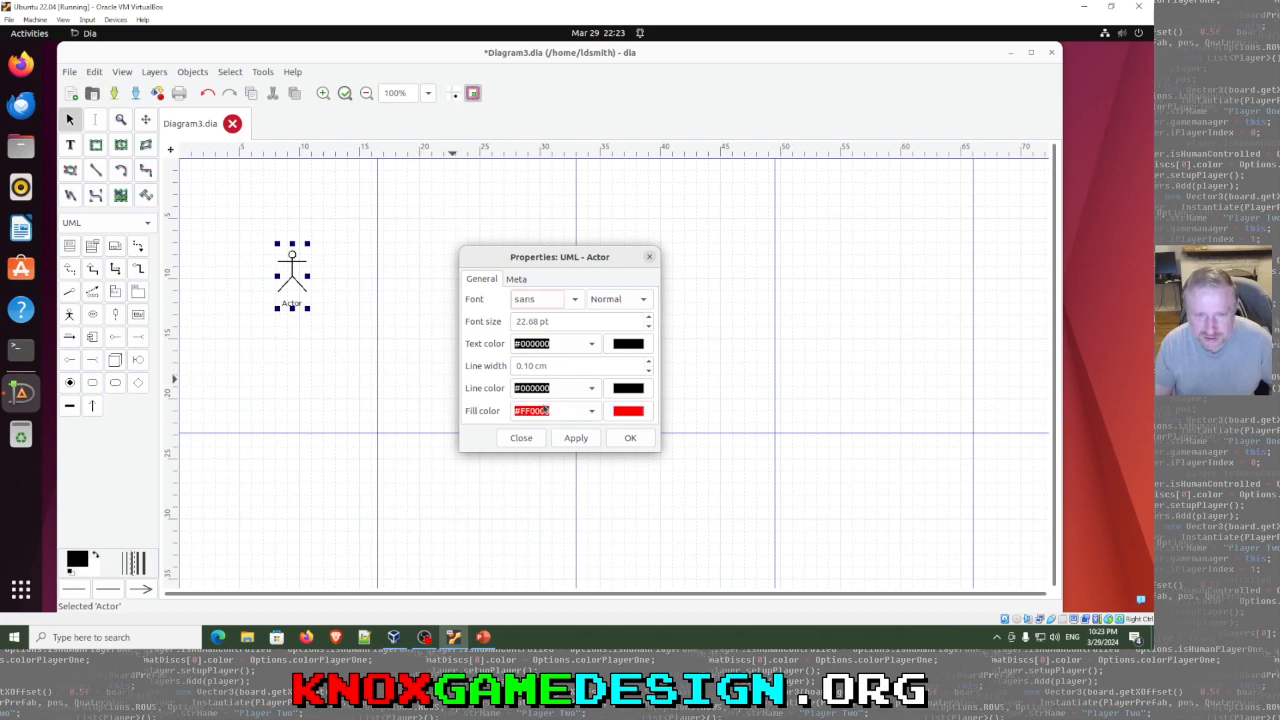
click(630, 438)
Step: Set the author value in the actor's metadata to Player
double_click(298, 305)
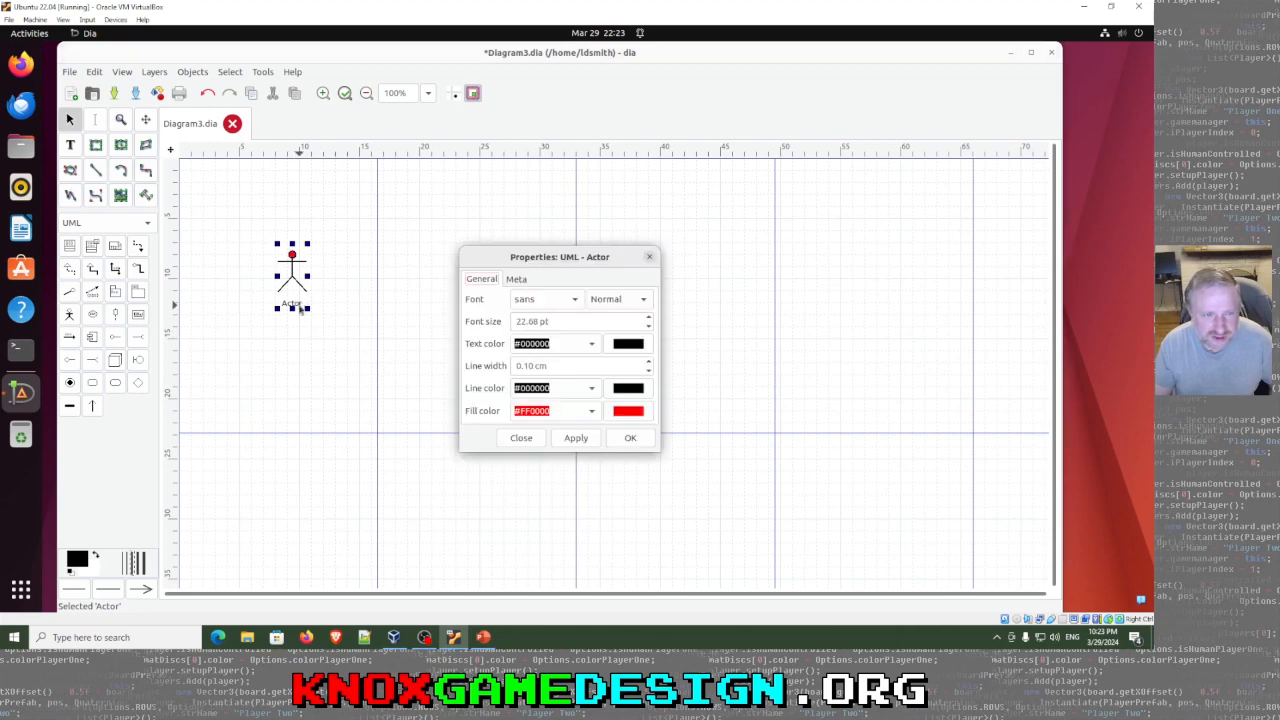
click(507, 280)
click(514, 313)
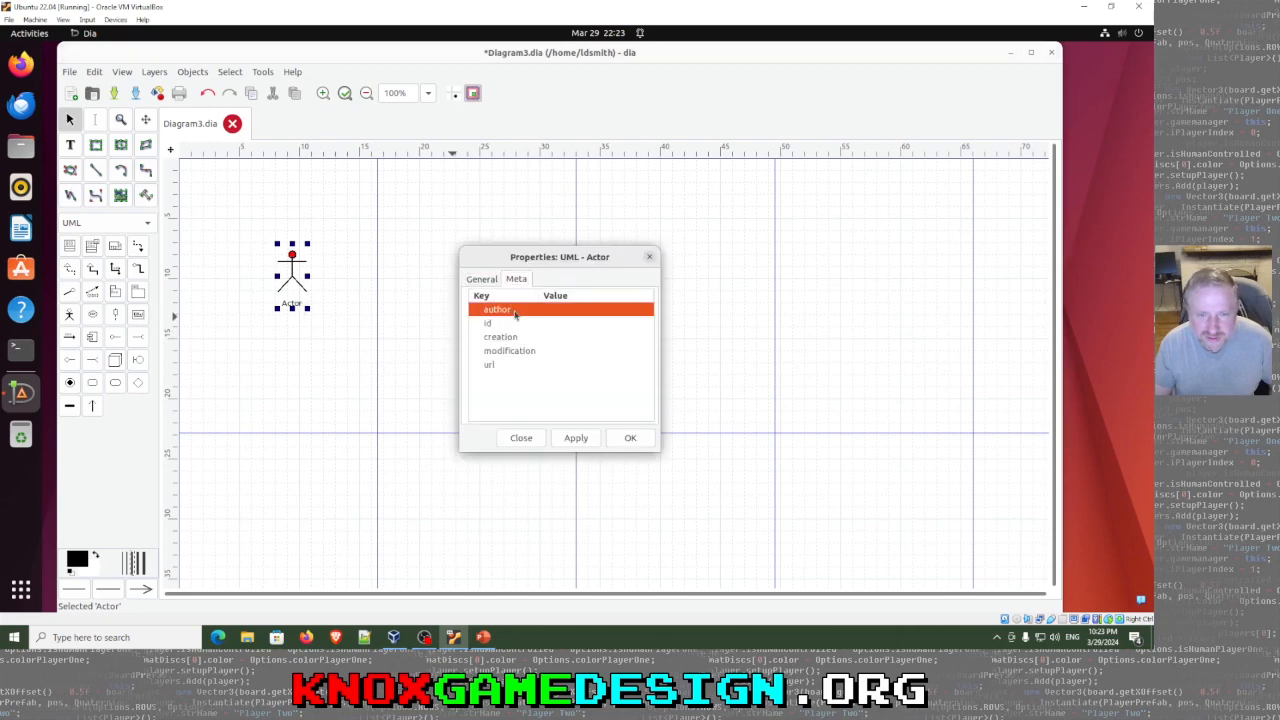
click(544, 311)
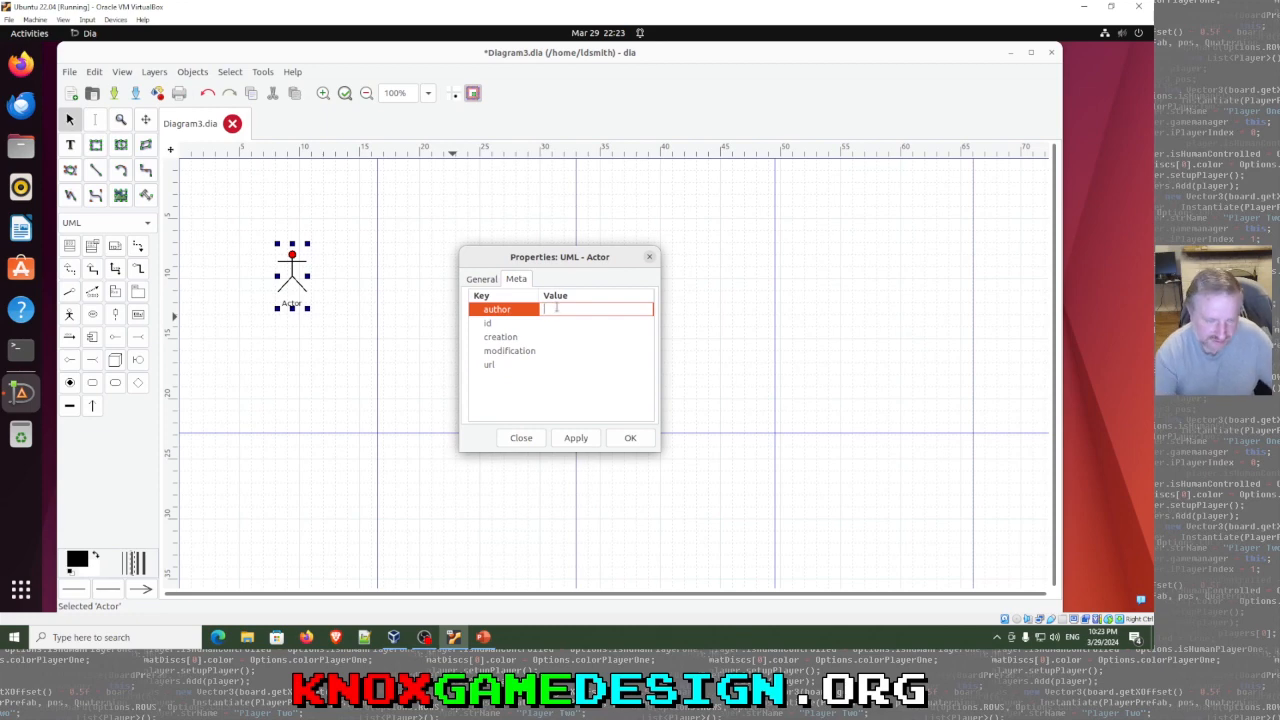
text(Play)
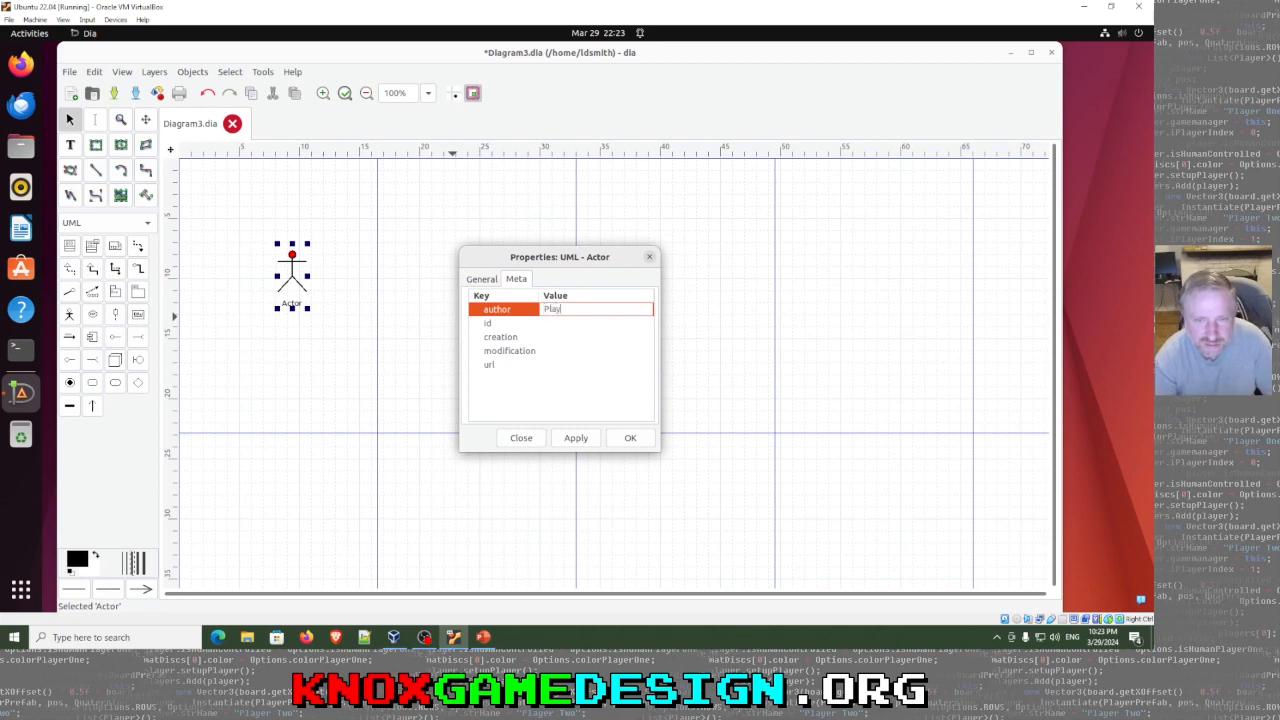
text(er)
key(Return)
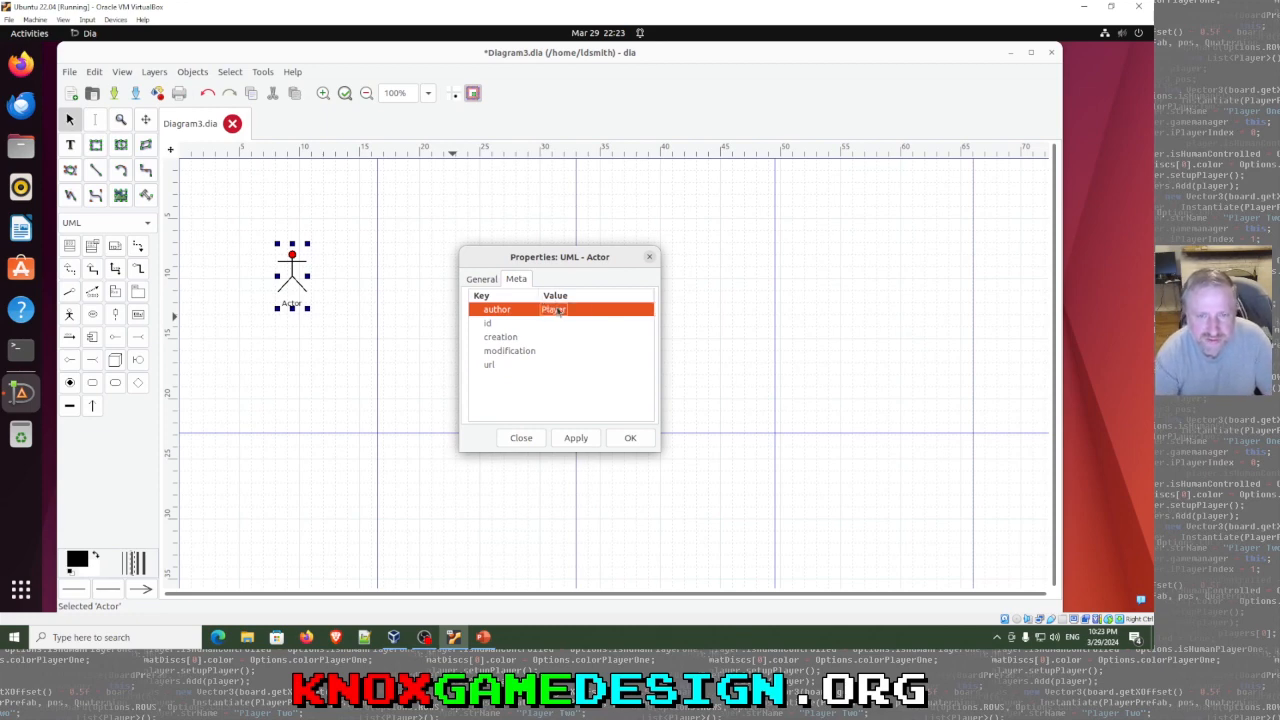
click(630, 438)
Step: Change the actor's fill color to #FFFFFF and finish editing its properties
click(298, 325)
double_click(296, 272)
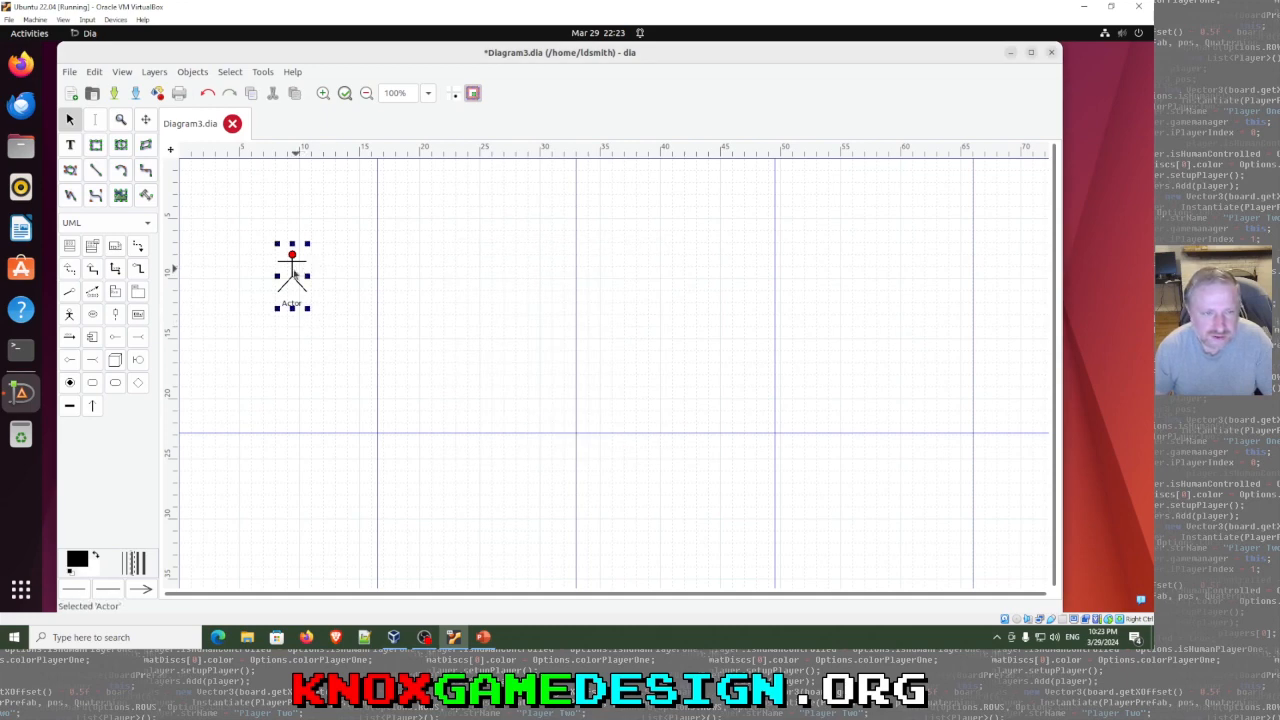
click(593, 413)
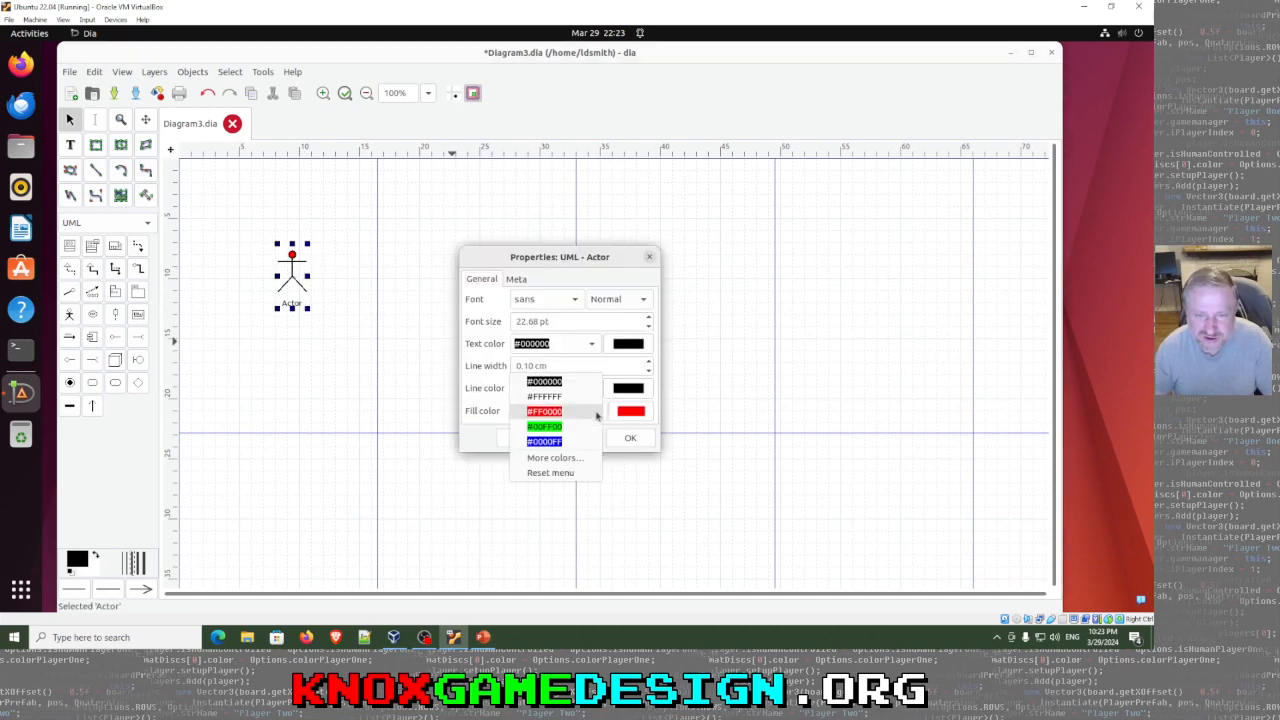
click(557, 398)
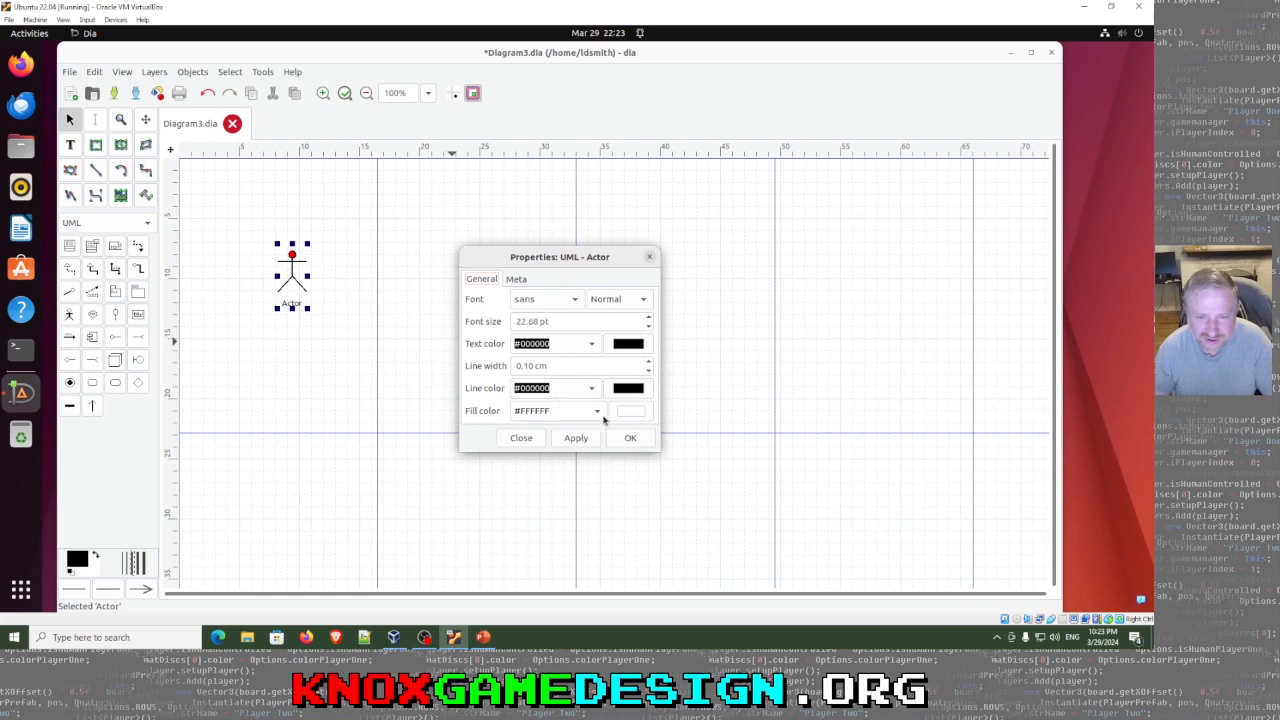
click(576, 439)
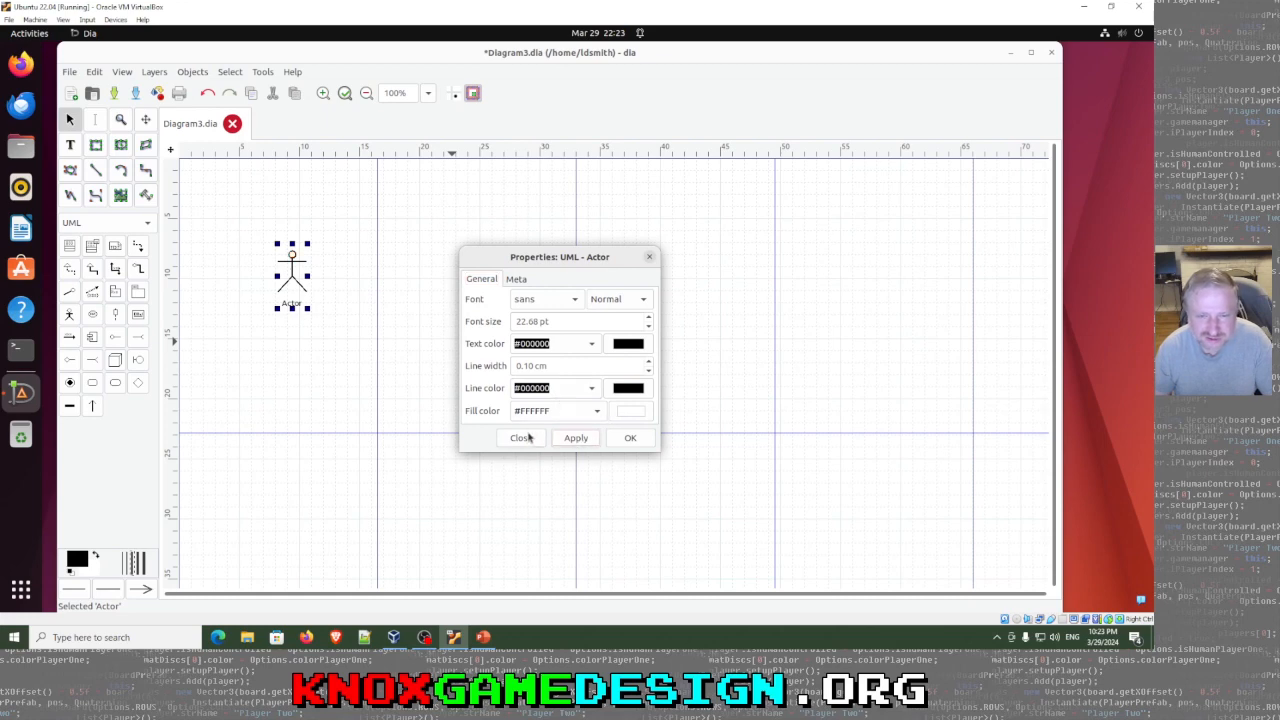
click(637, 447)
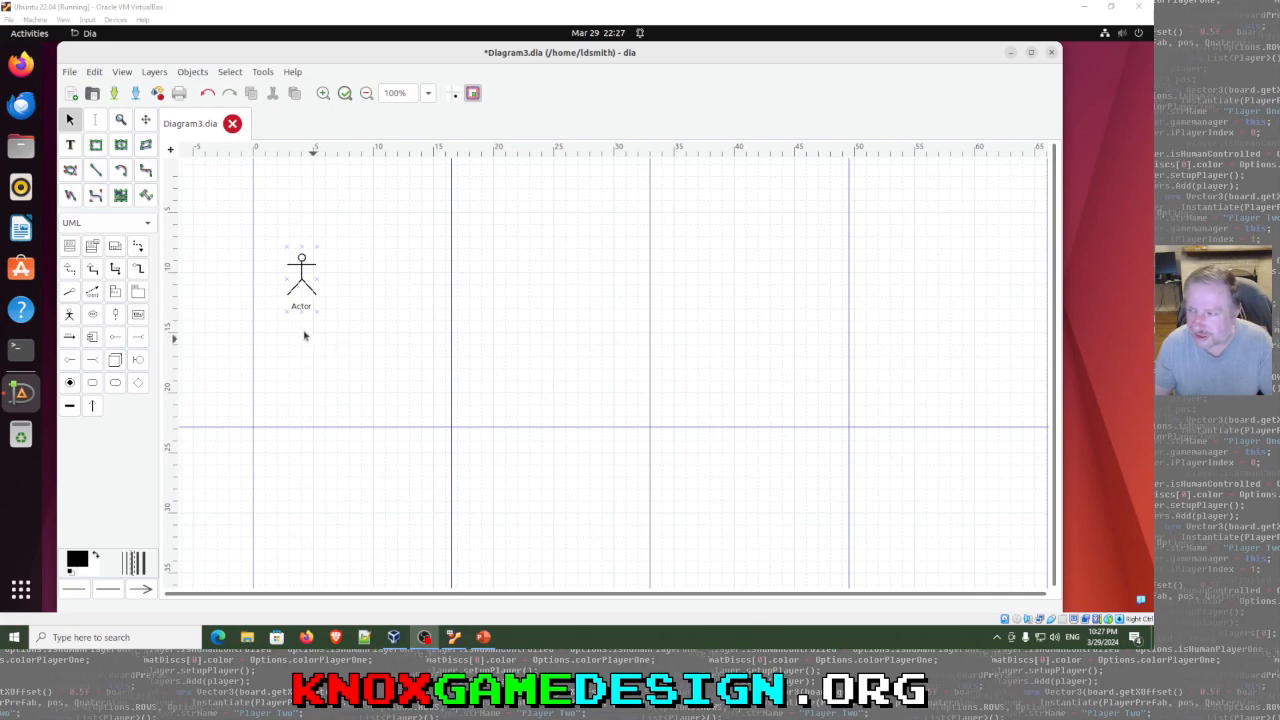
Step: Replace the actor's caption with the text Player using text editing, and deselect the actor
click(315, 300)
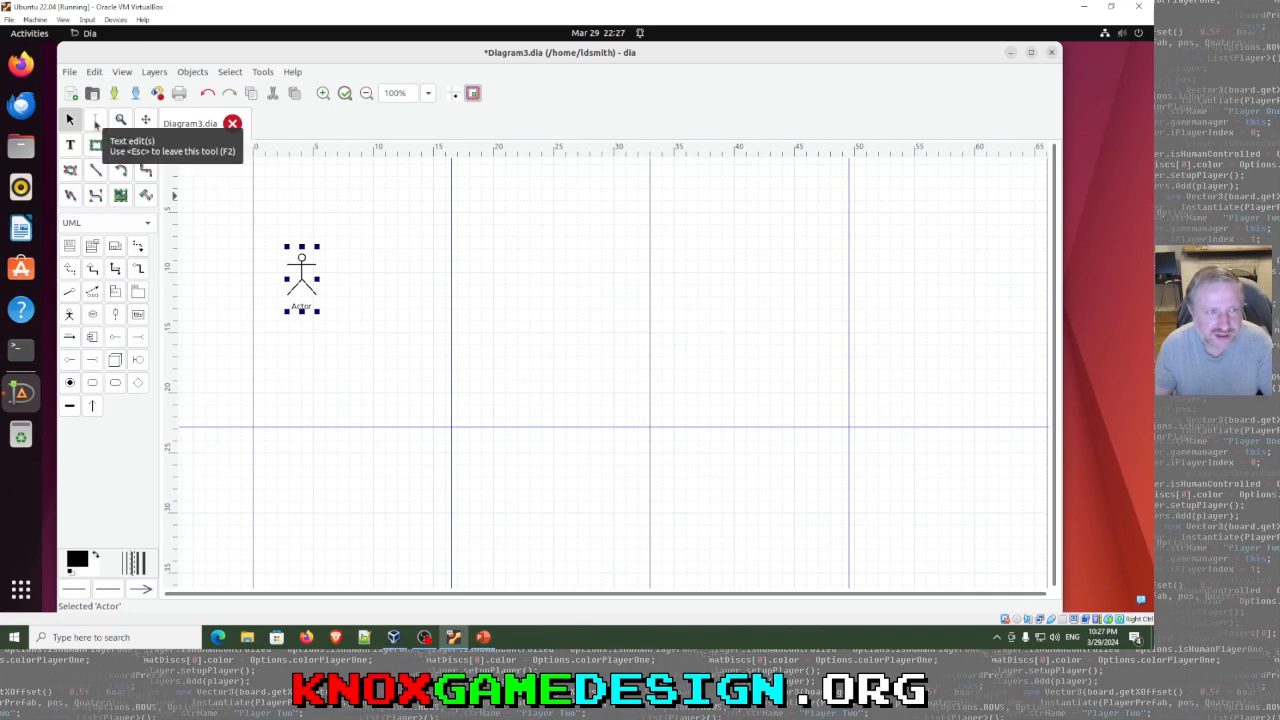
click(95, 121)
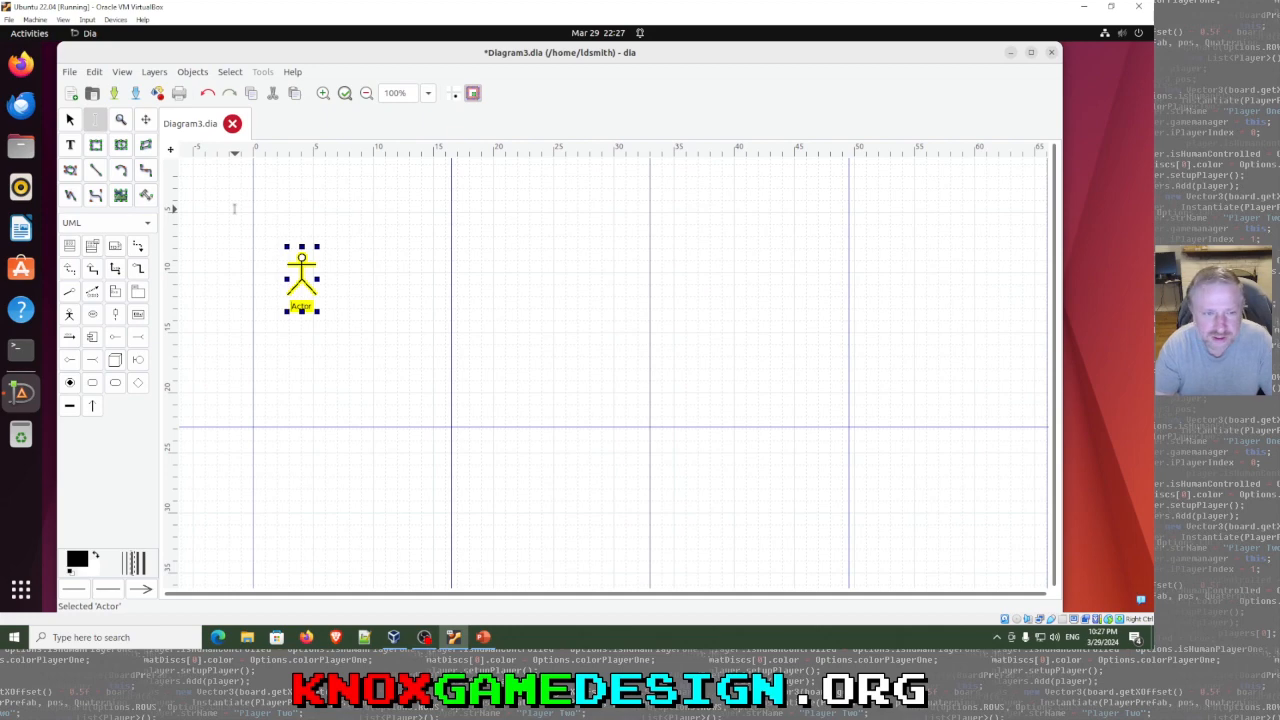
key(BackSpace)
key(BackSpace)
key(BackSpace)
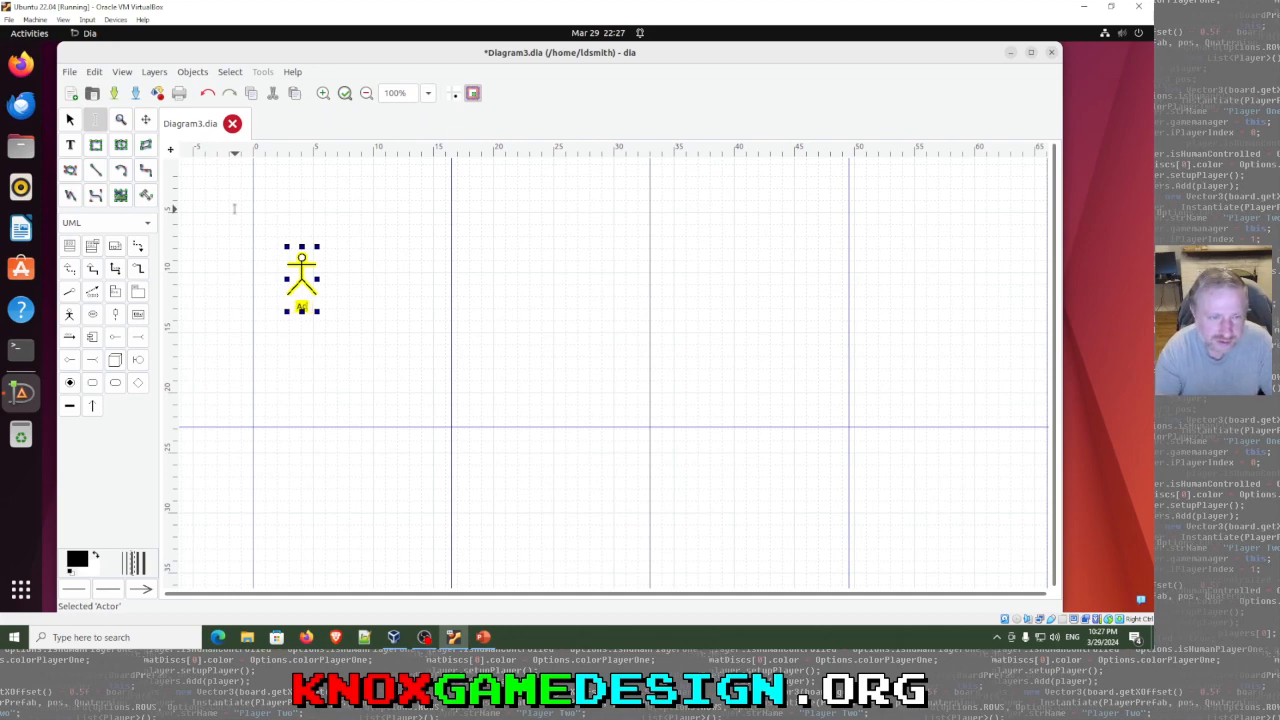
text(Player)
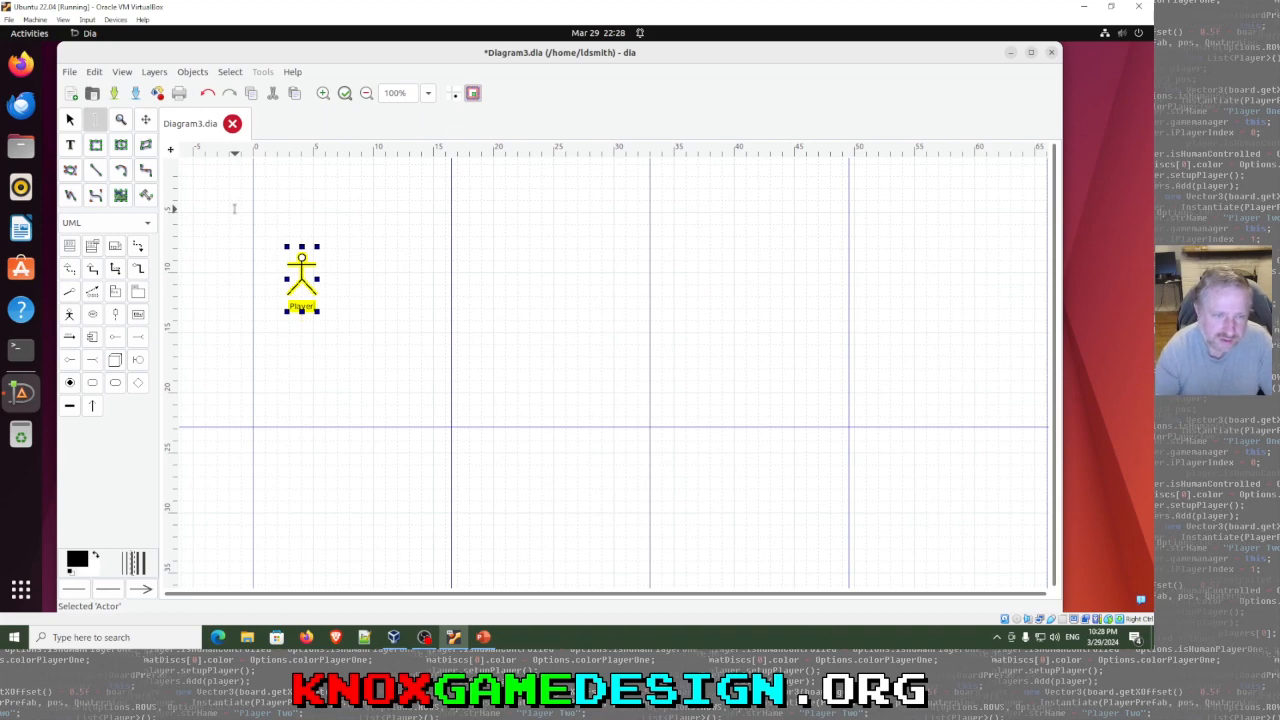
click(374, 377)
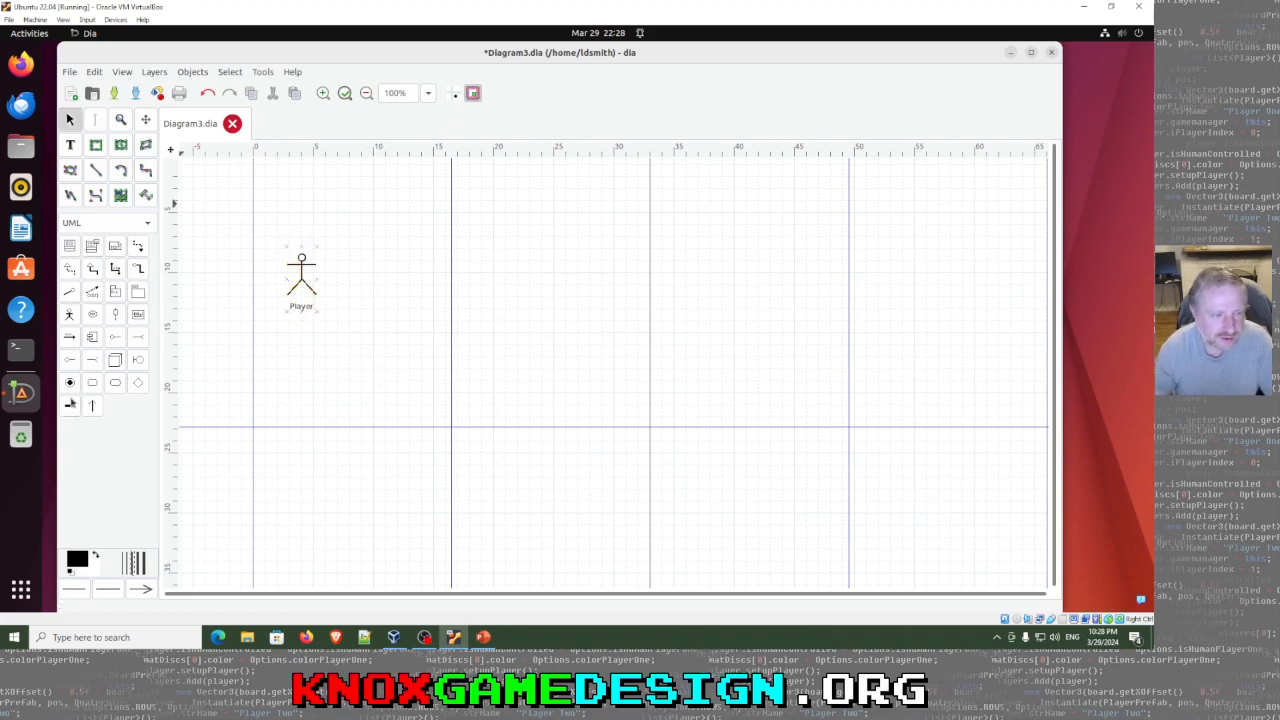
Step: Place a fork to the right of the Player actor and a state labelled Jump against the fork's right end
click(70, 404)
click(331, 276)
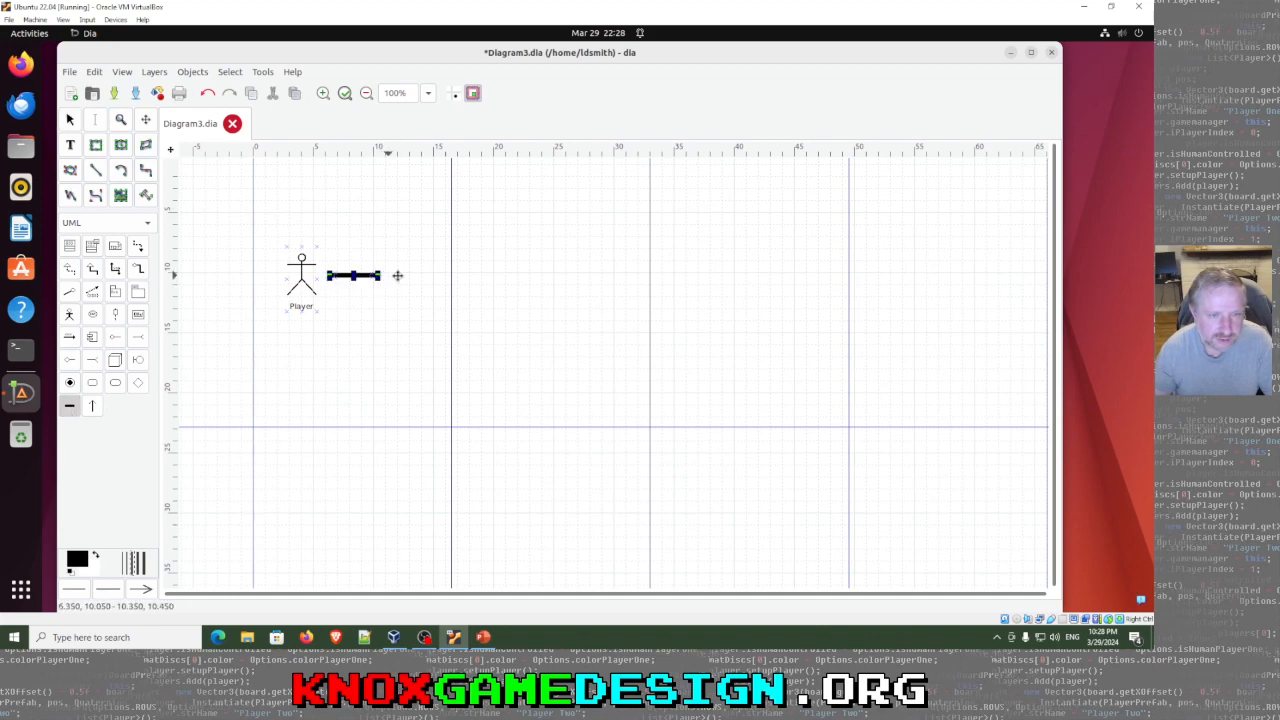
click(92, 383)
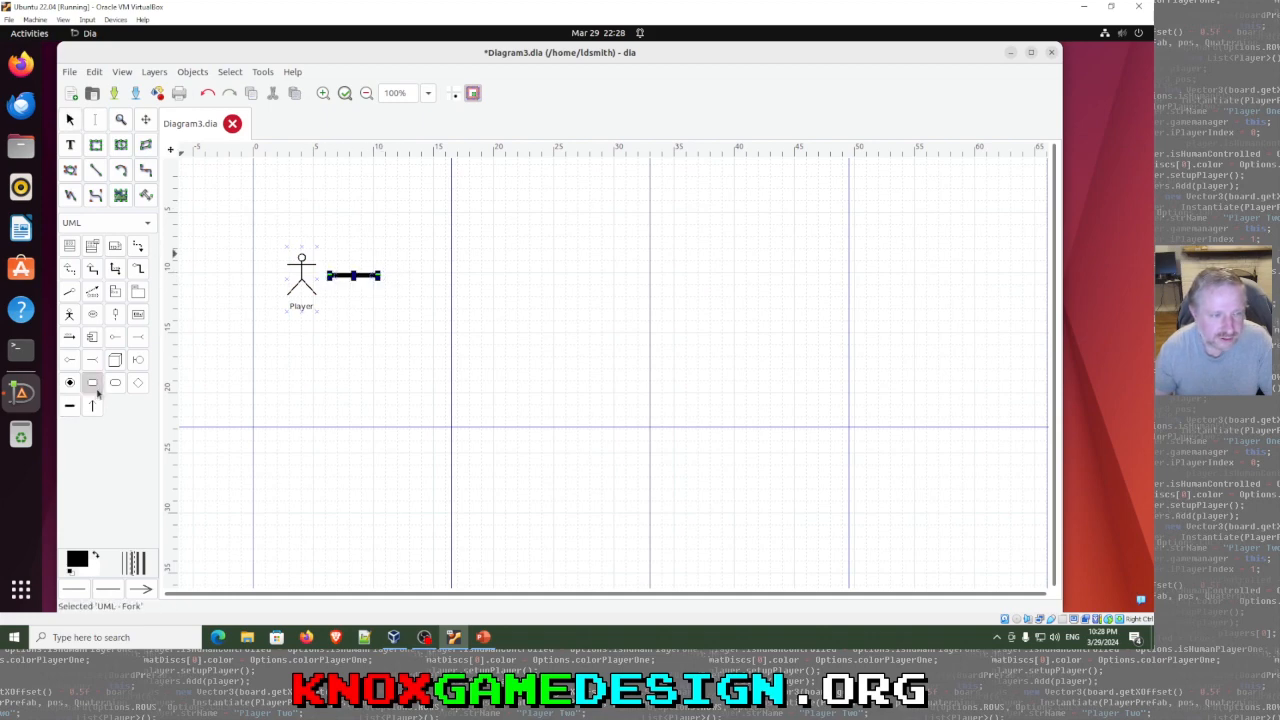
click(389, 261)
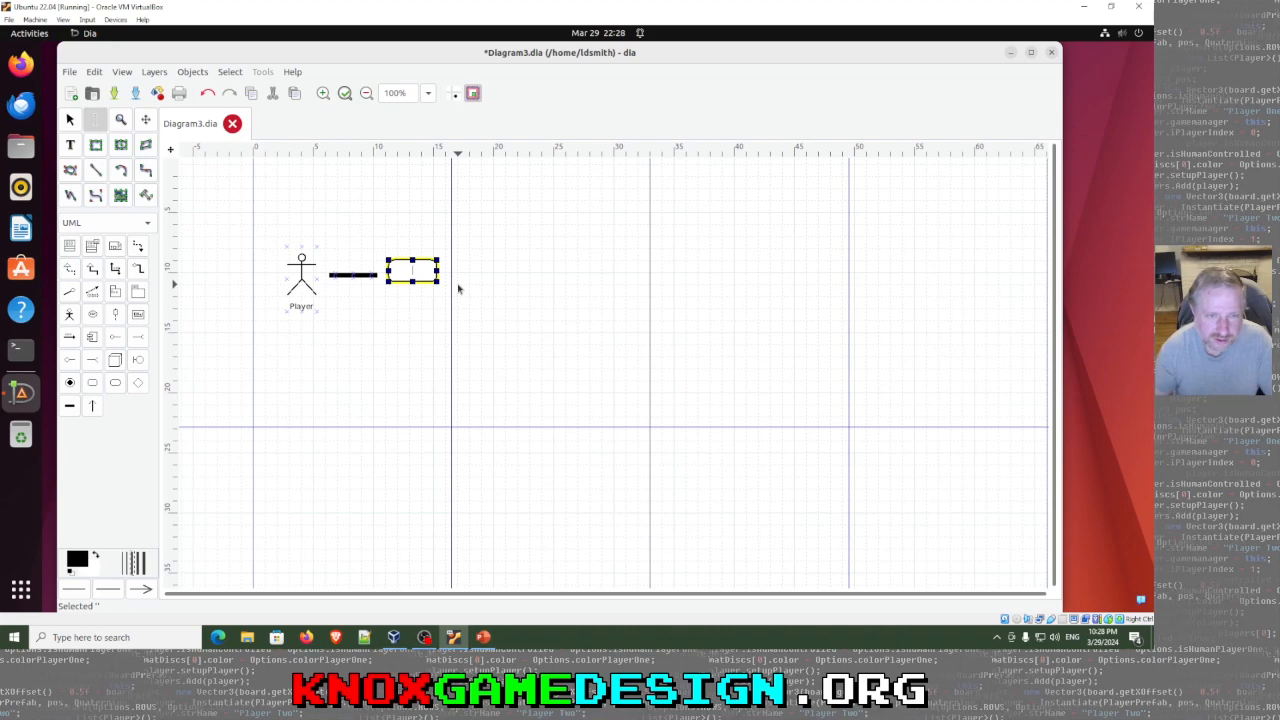
text(Jum)
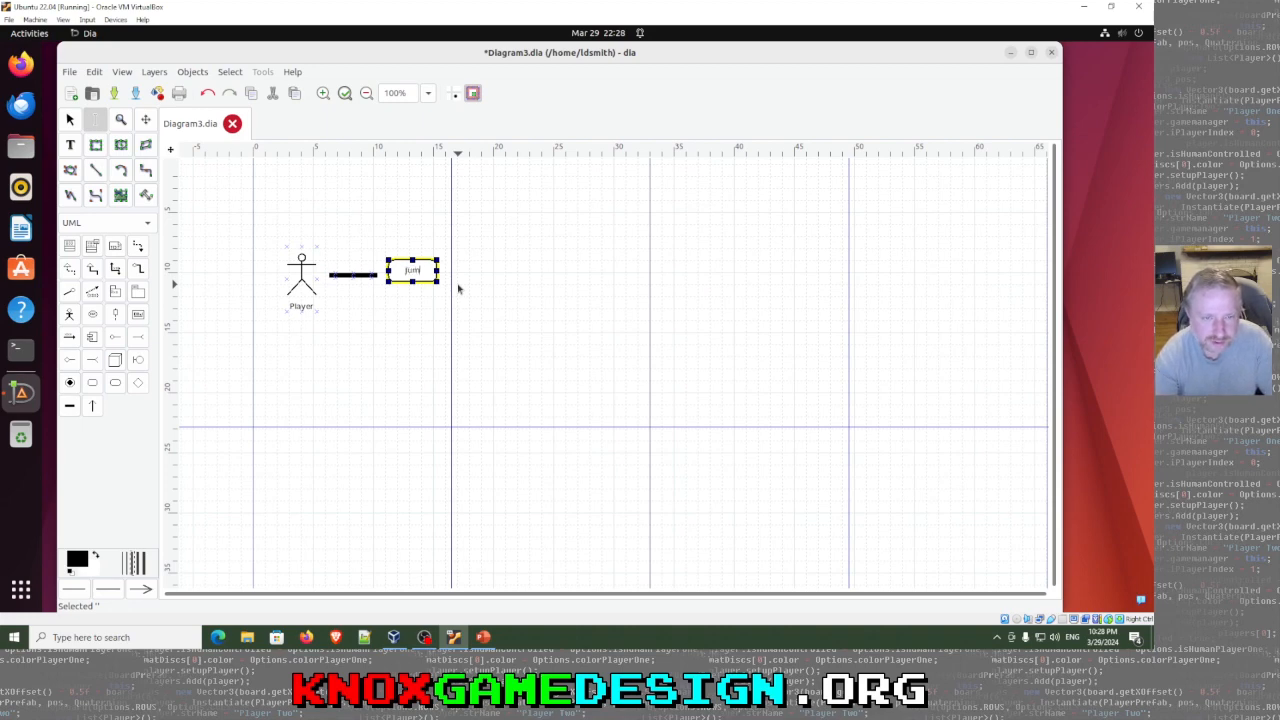
text(p)
key(Return)
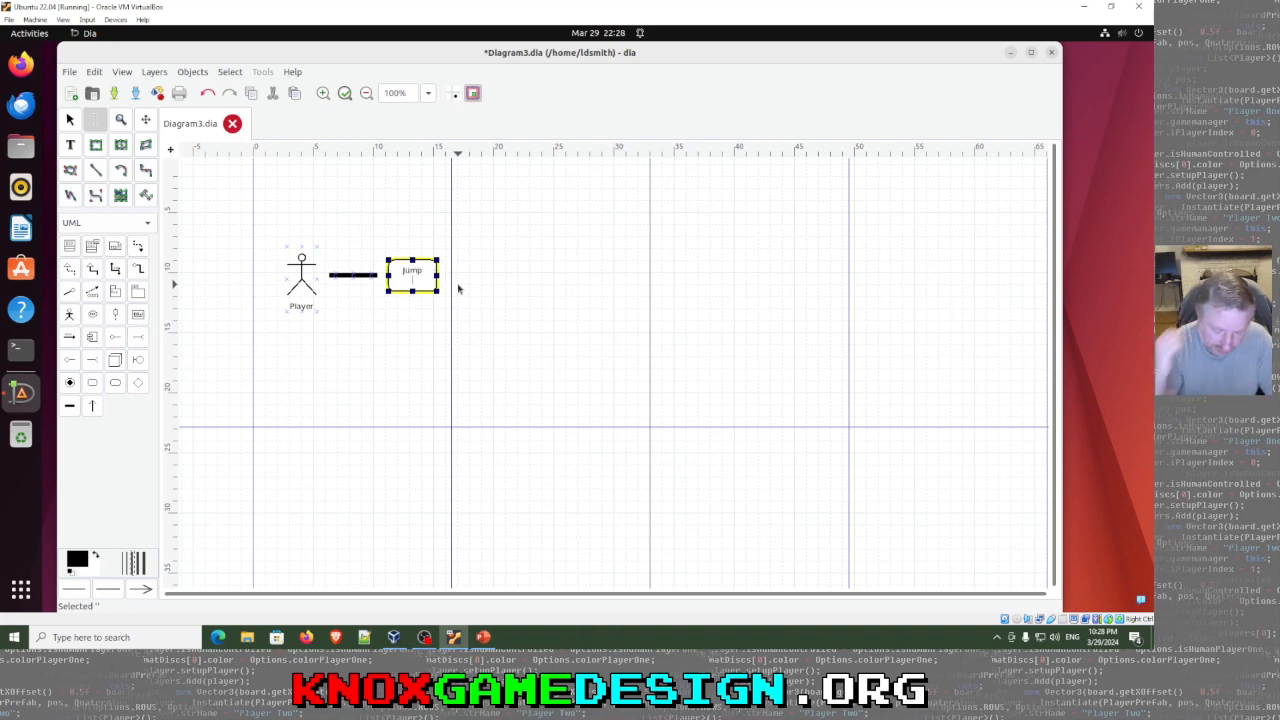
key(BackSpace)
click(463, 295)
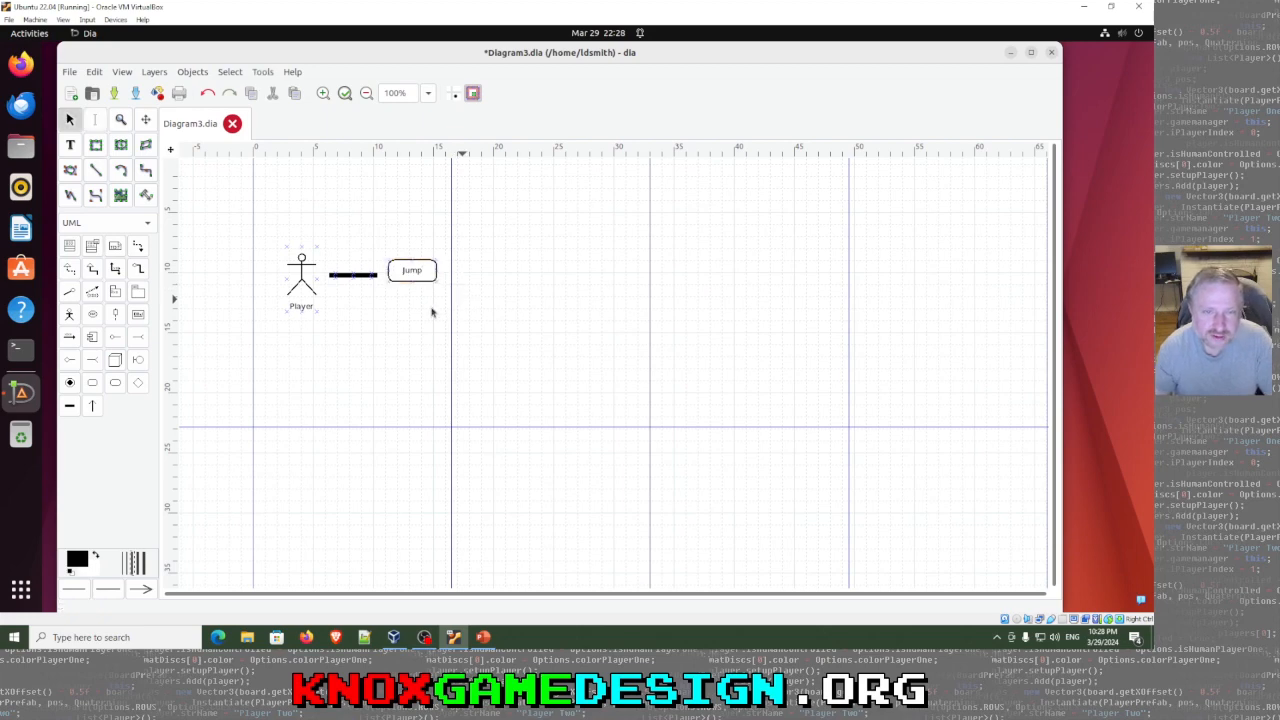
drag(403, 268, 393, 266)
click(345, 350)
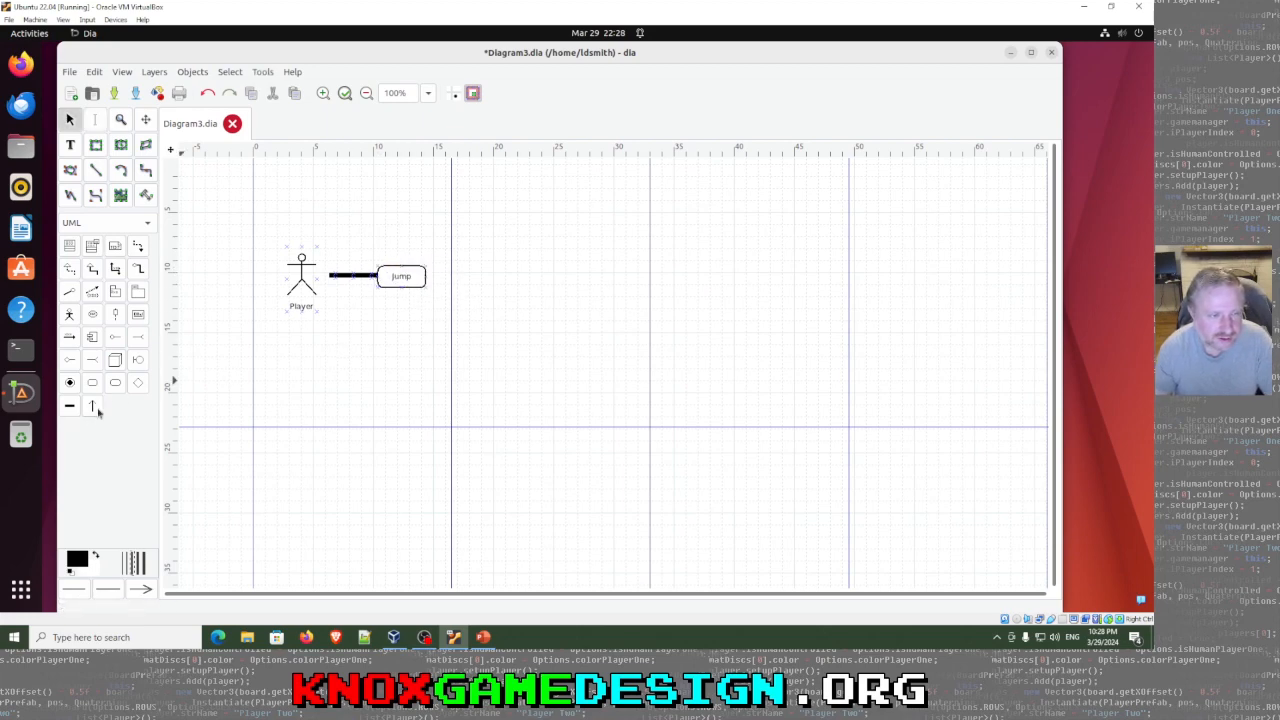
Step: Draw two UML transitions pointing right below the fork, a short one and a longer one beneath it
click(92, 406)
drag(333, 292, 380, 302)
drag(311, 332, 408, 347)
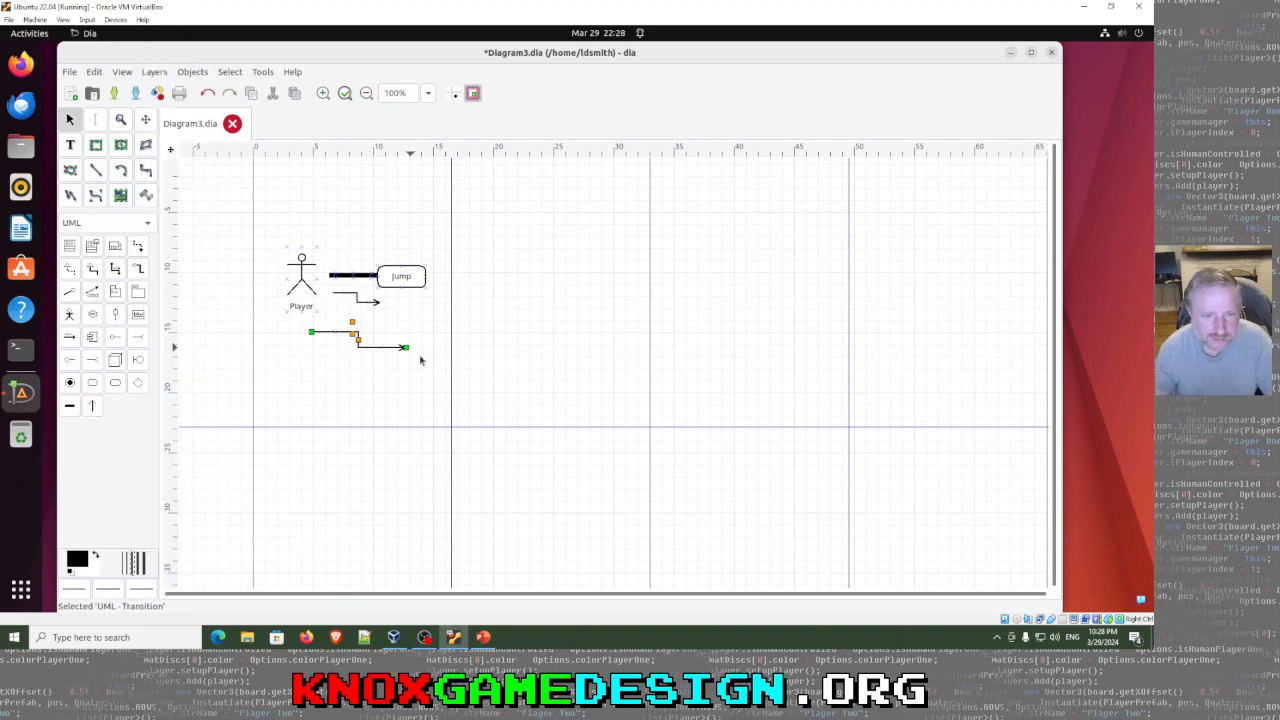
Step: Draw a straight line below and to the right of the Jump state, and delete the fork beside the actor
click(102, 174)
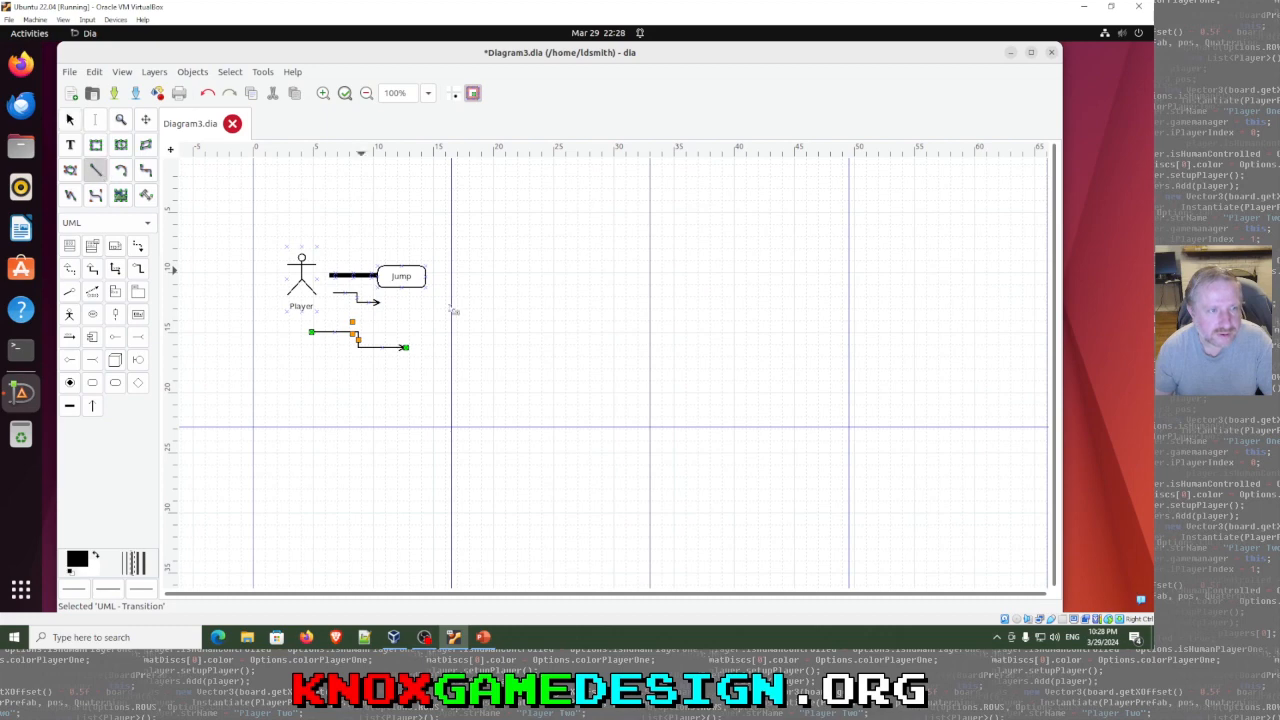
drag(412, 321, 552, 311)
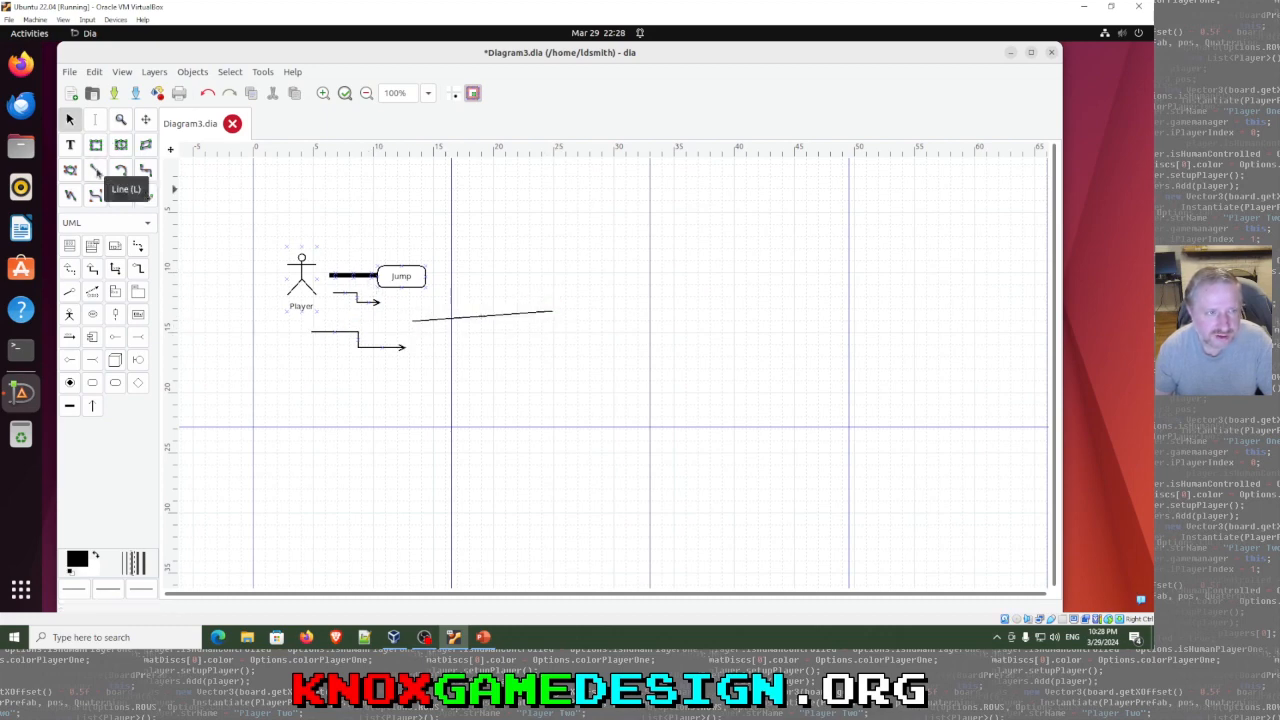
click(346, 278)
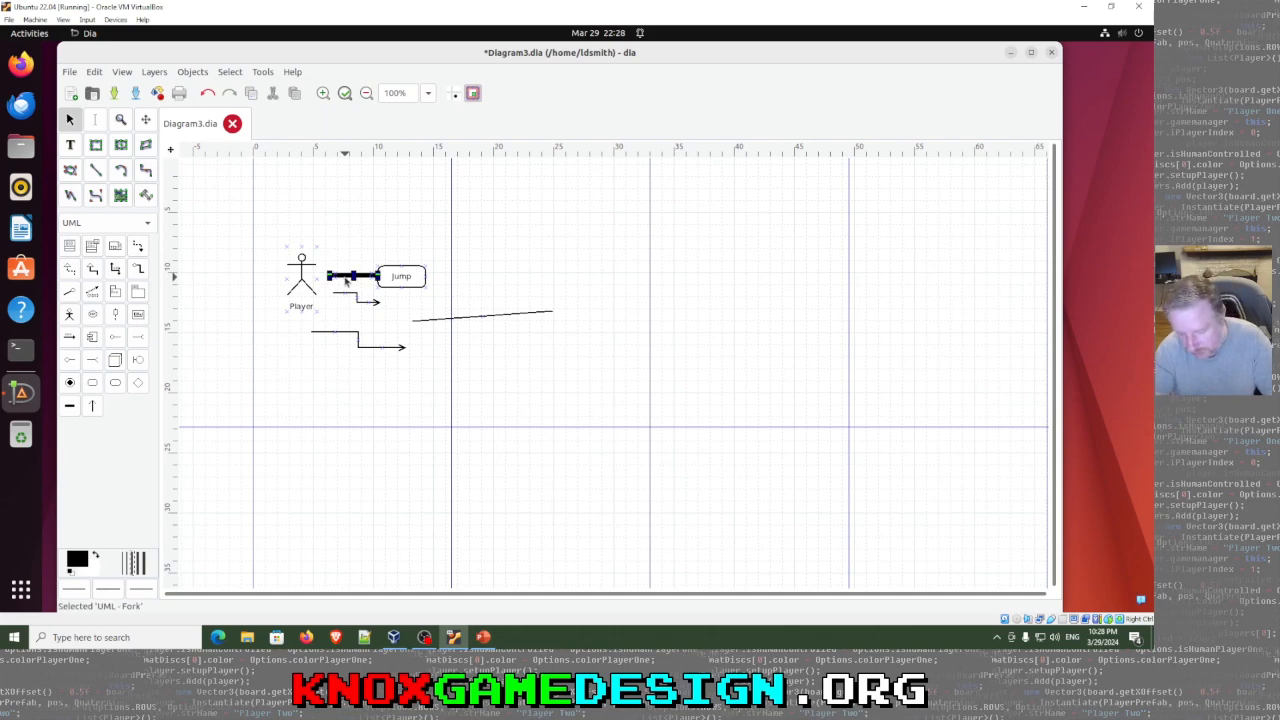
key(Delete)
Step: Move the straight line beside the Player actor and bring its right end to the Jump state's left edge
click(462, 318)
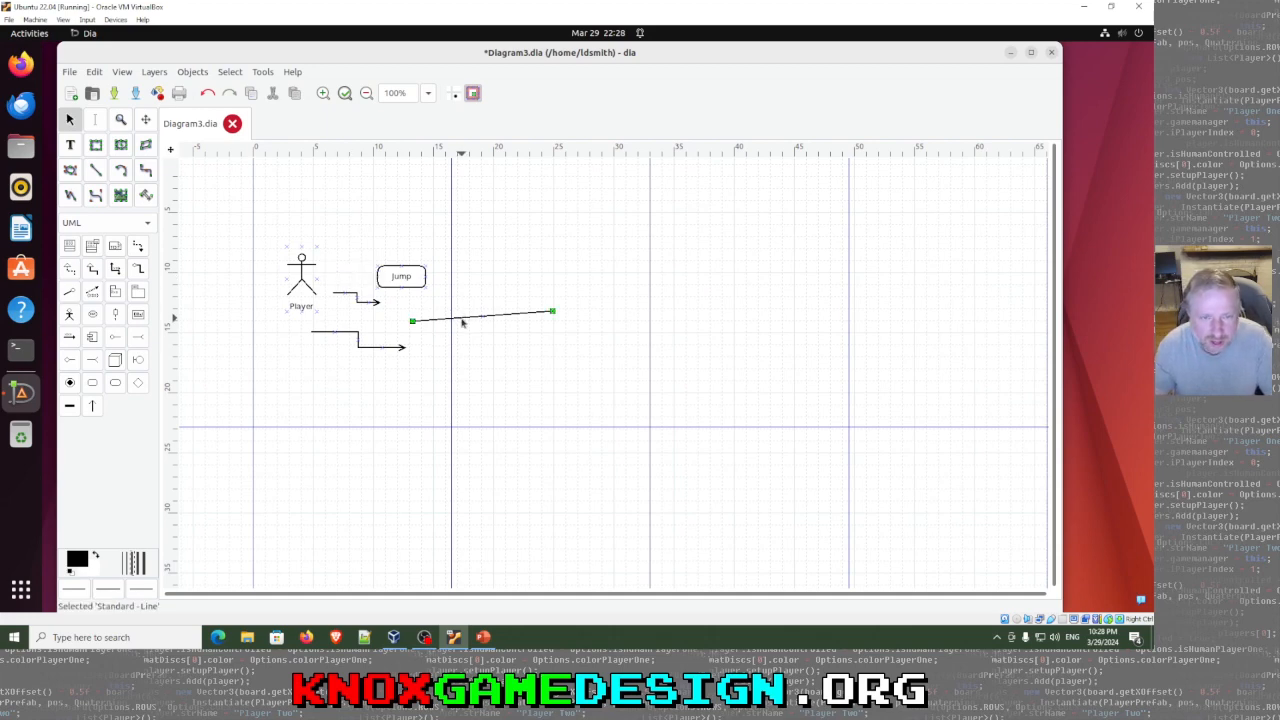
drag(462, 318, 373, 272)
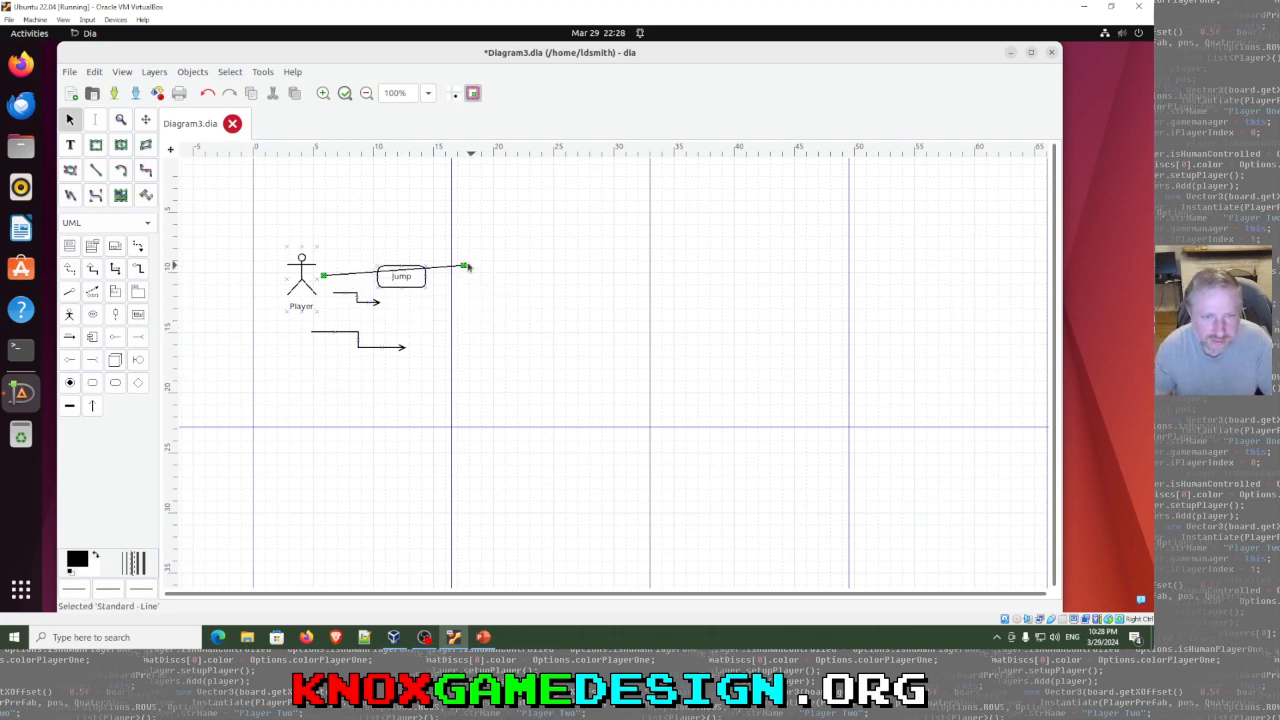
drag(465, 266, 378, 287)
Step: Delete both UML transitions below the line between the Player actor and the Jump state
click(372, 316)
click(298, 330)
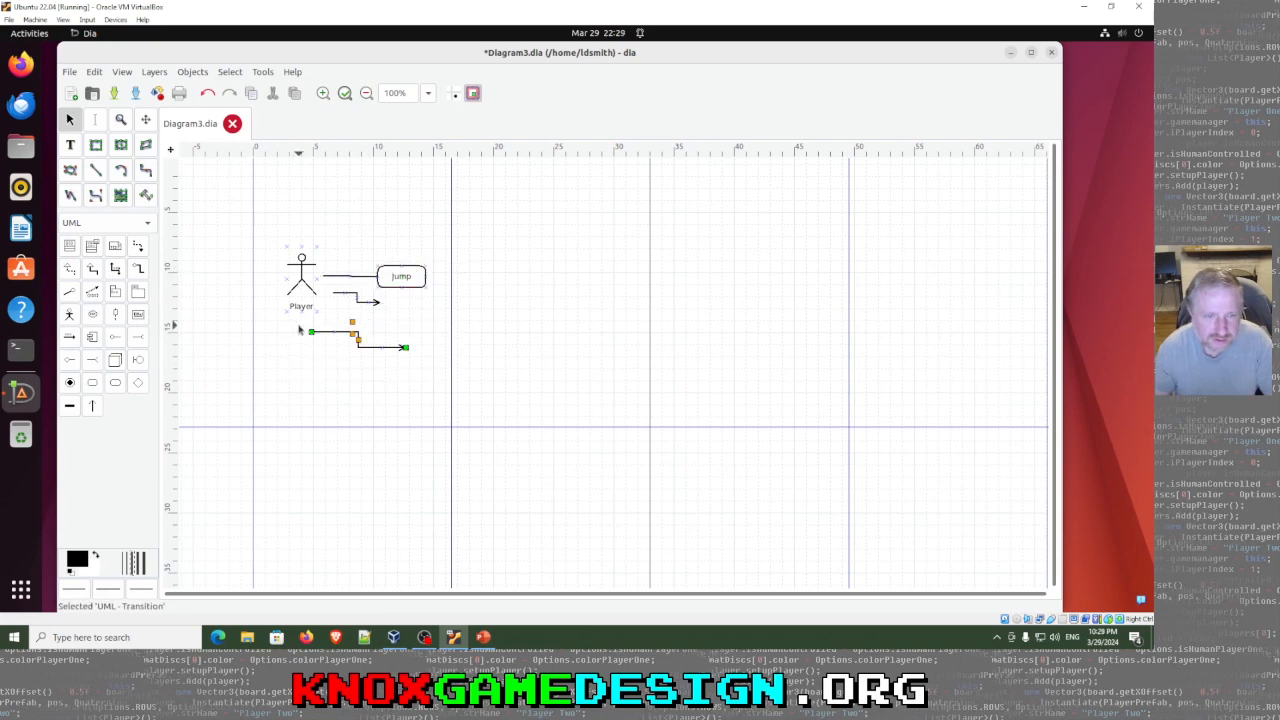
key(Delete)
drag(394, 326, 331, 289)
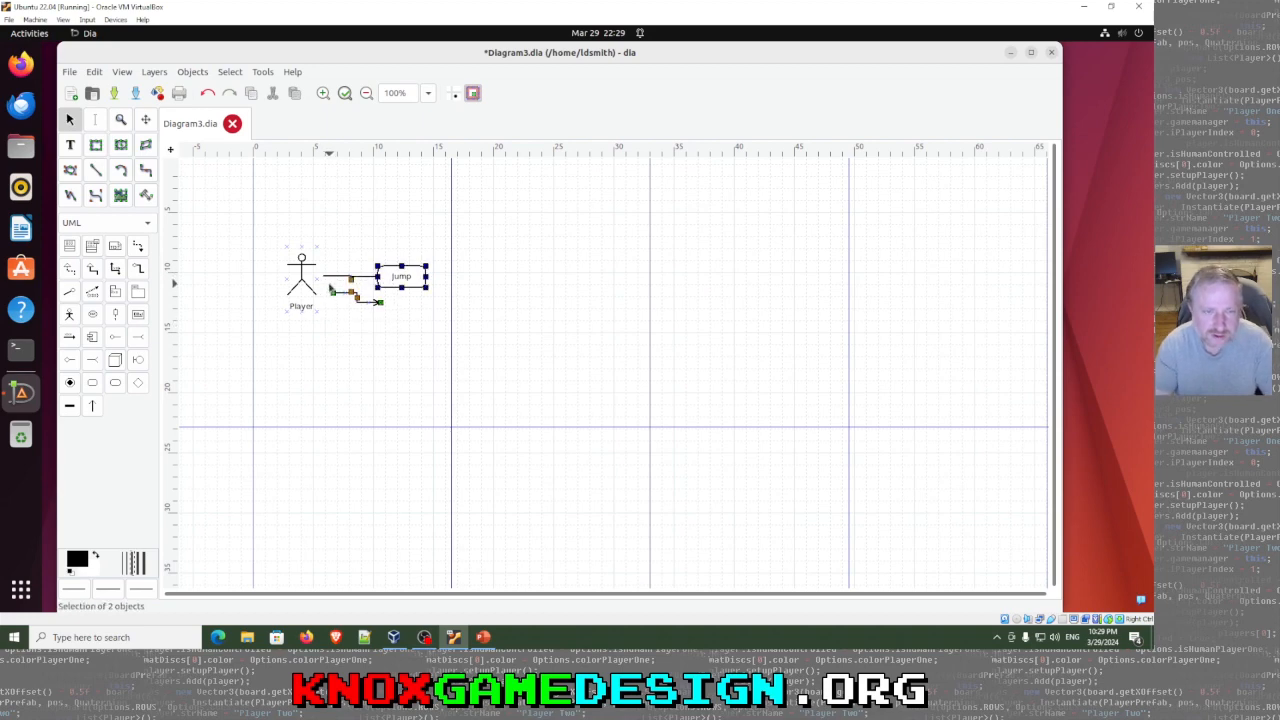
click(372, 318)
click(368, 306)
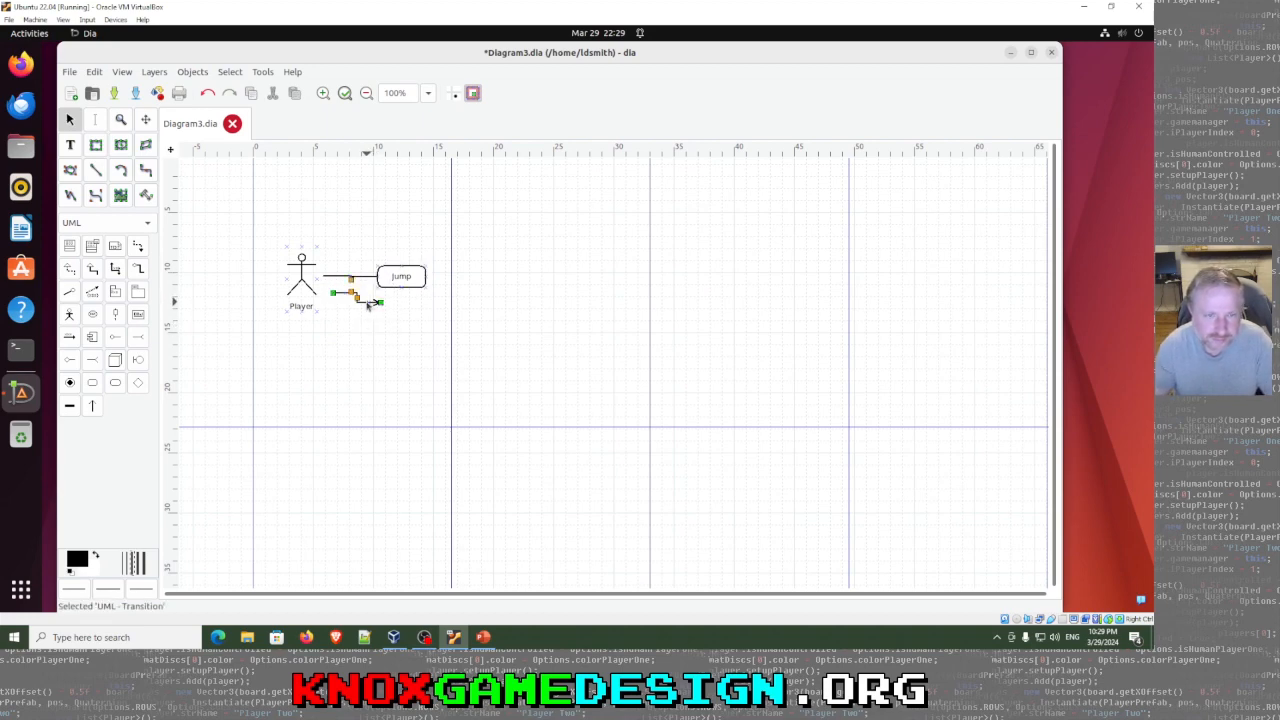
key(Delete)
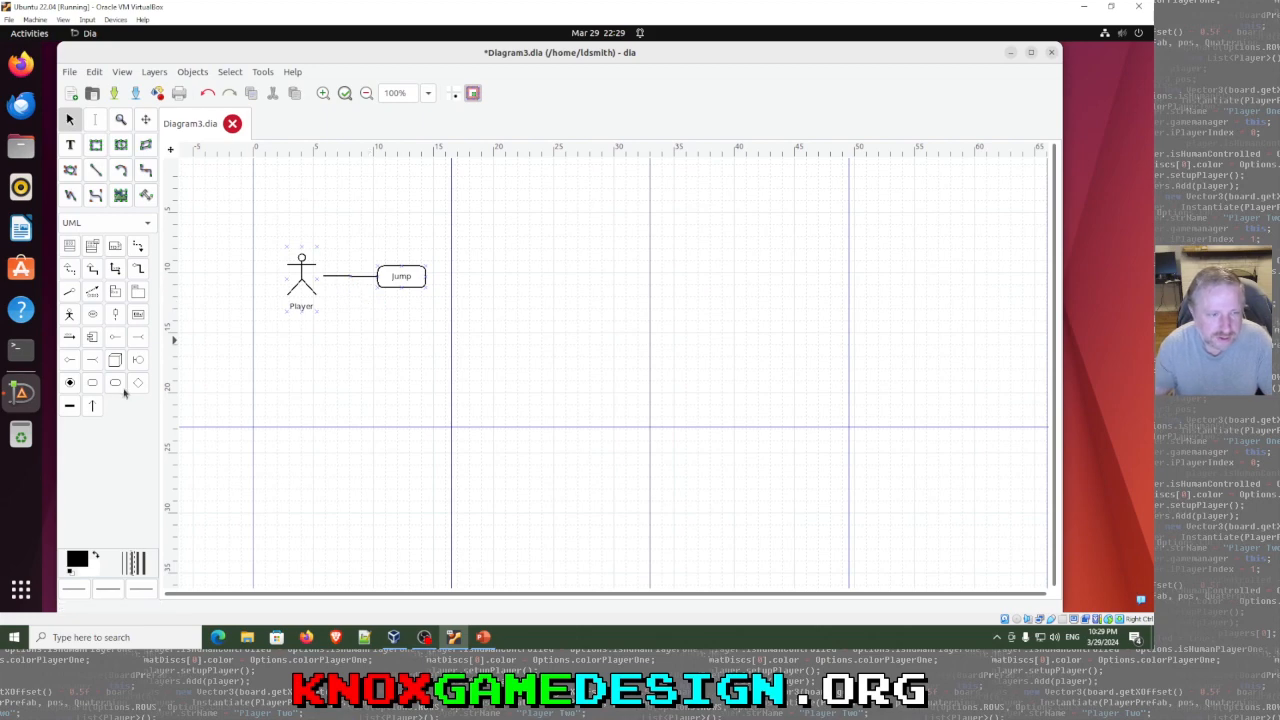
Step: Add two states below Jump, the first labelled Run and the one beneath it labelled Walk
click(92, 388)
click(381, 306)
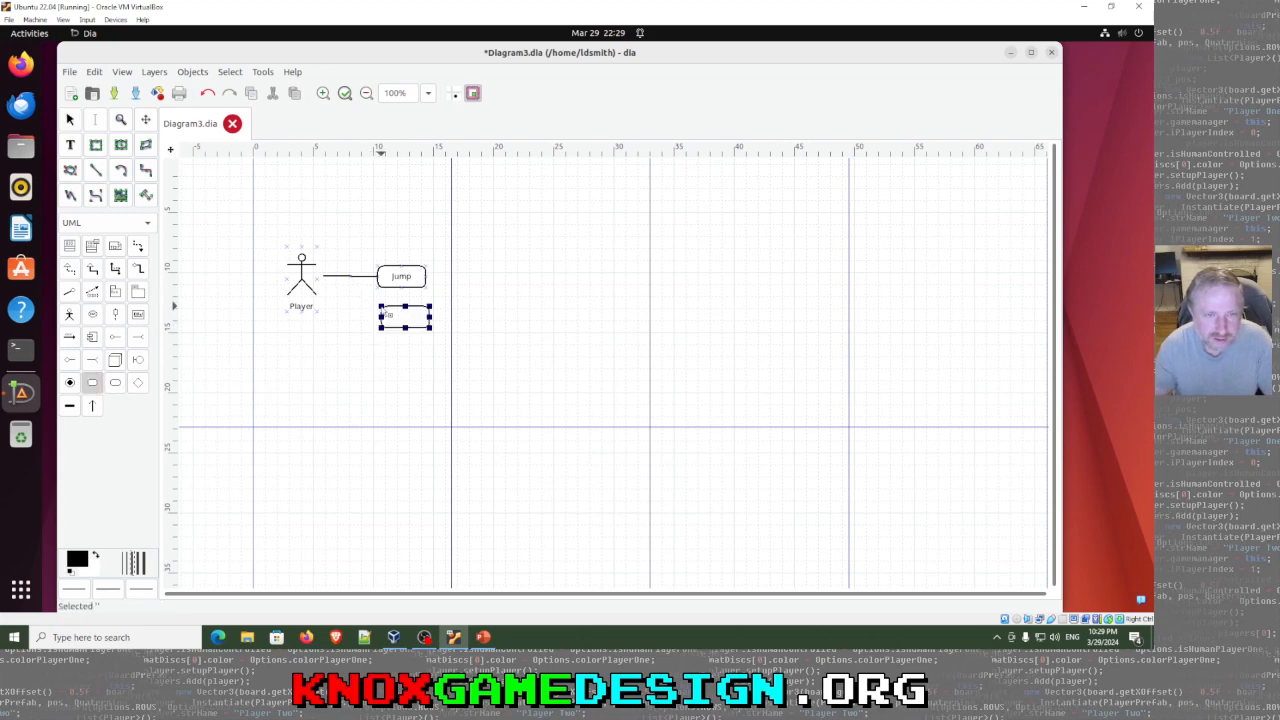
text(Run)
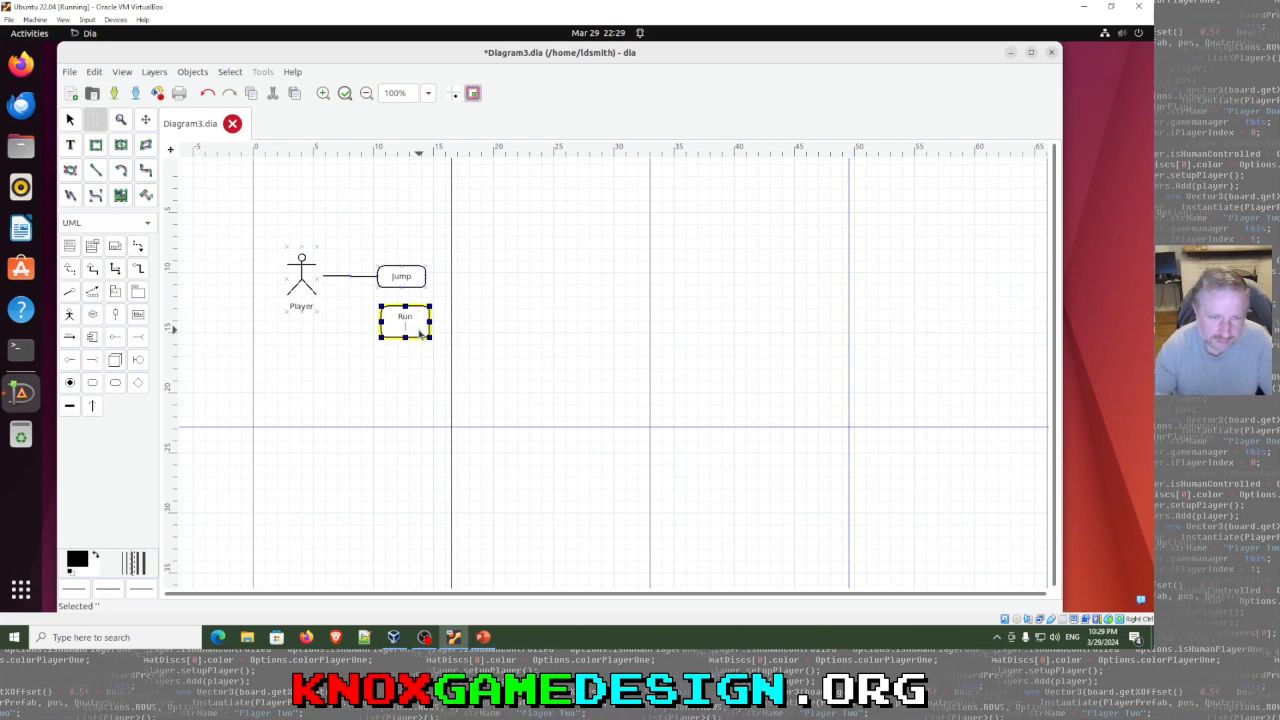
click(464, 369)
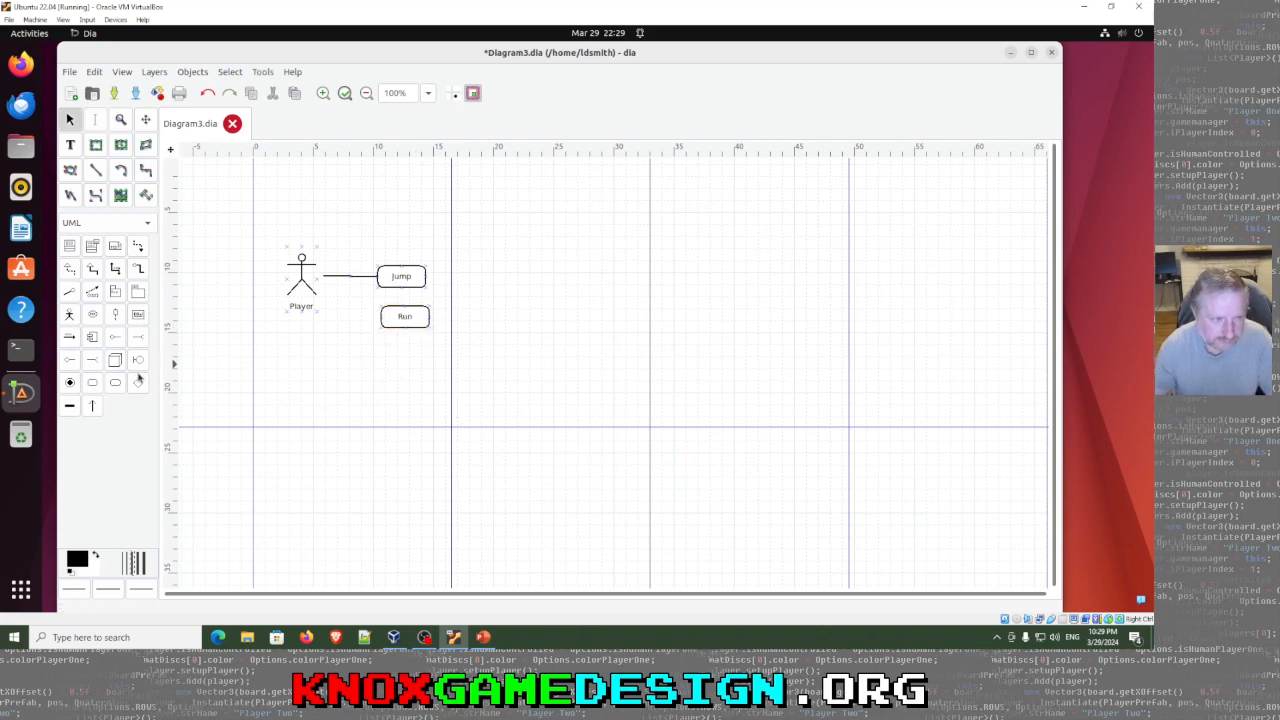
click(96, 386)
click(374, 358)
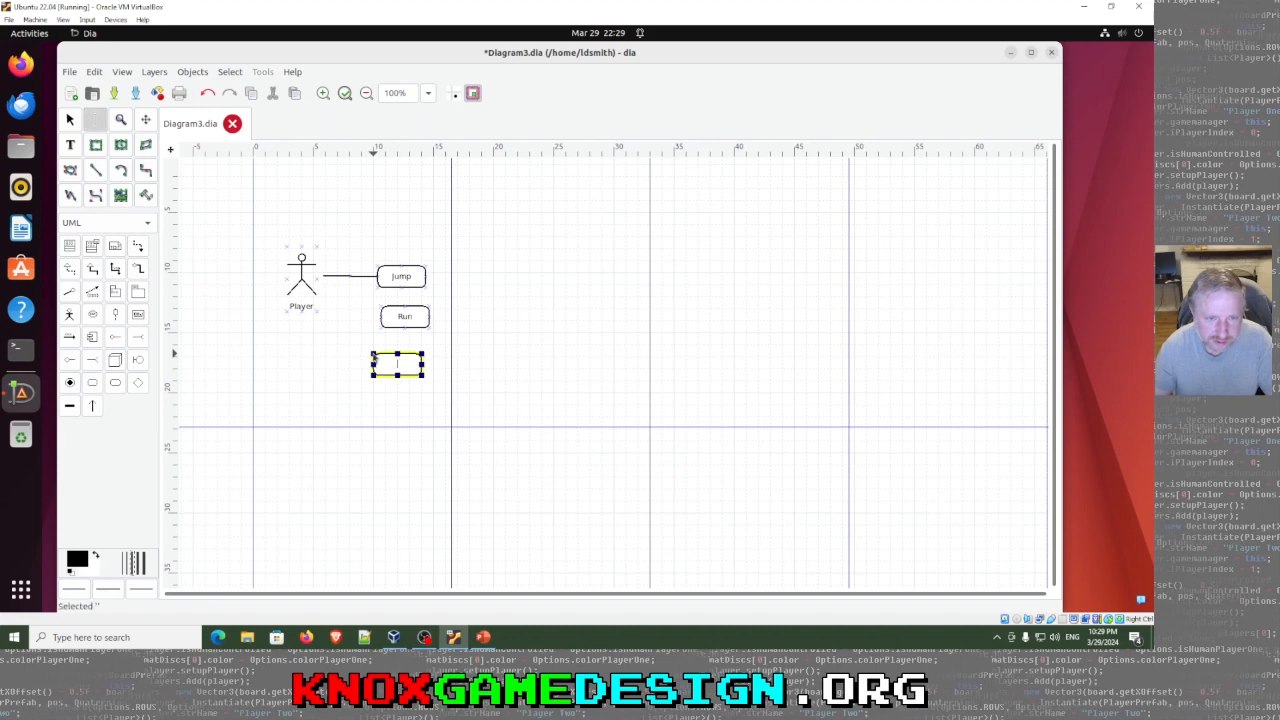
text(Walk)
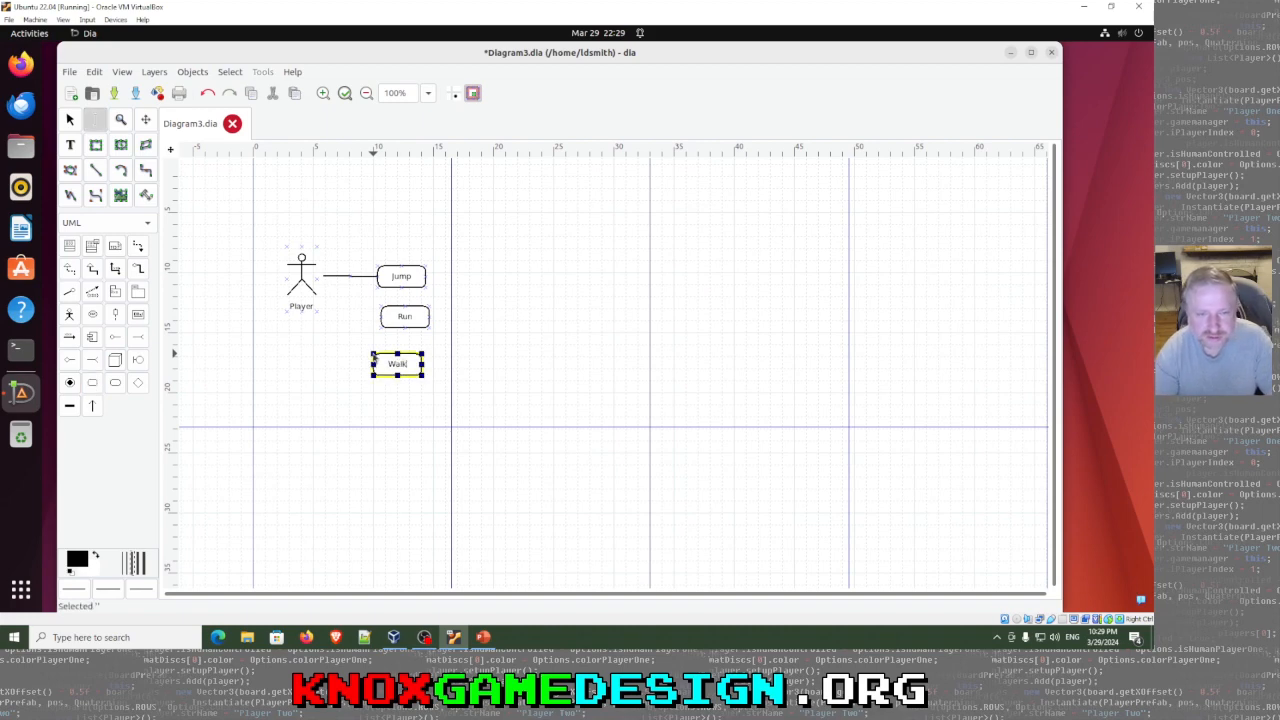
click(485, 262)
Step: Draw straight lines from beside the Player actor to the left edges of the Run and Walk states
click(97, 174)
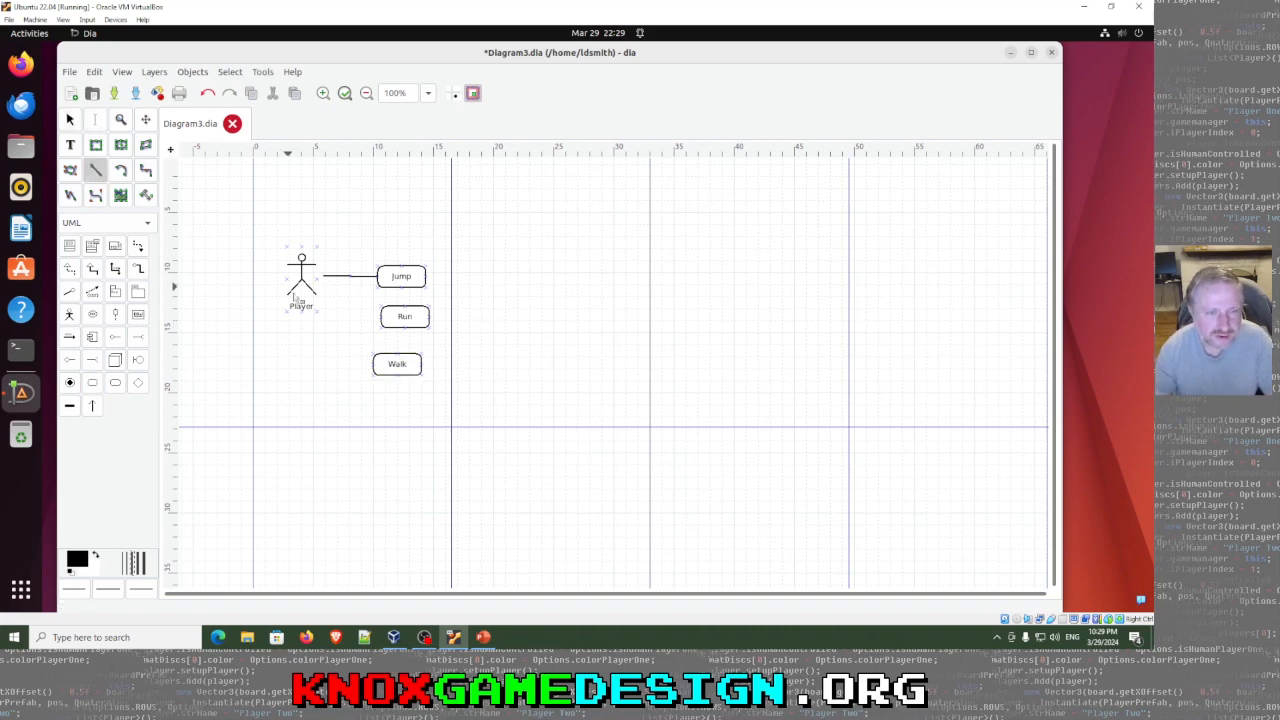
drag(328, 289, 378, 316)
click(97, 172)
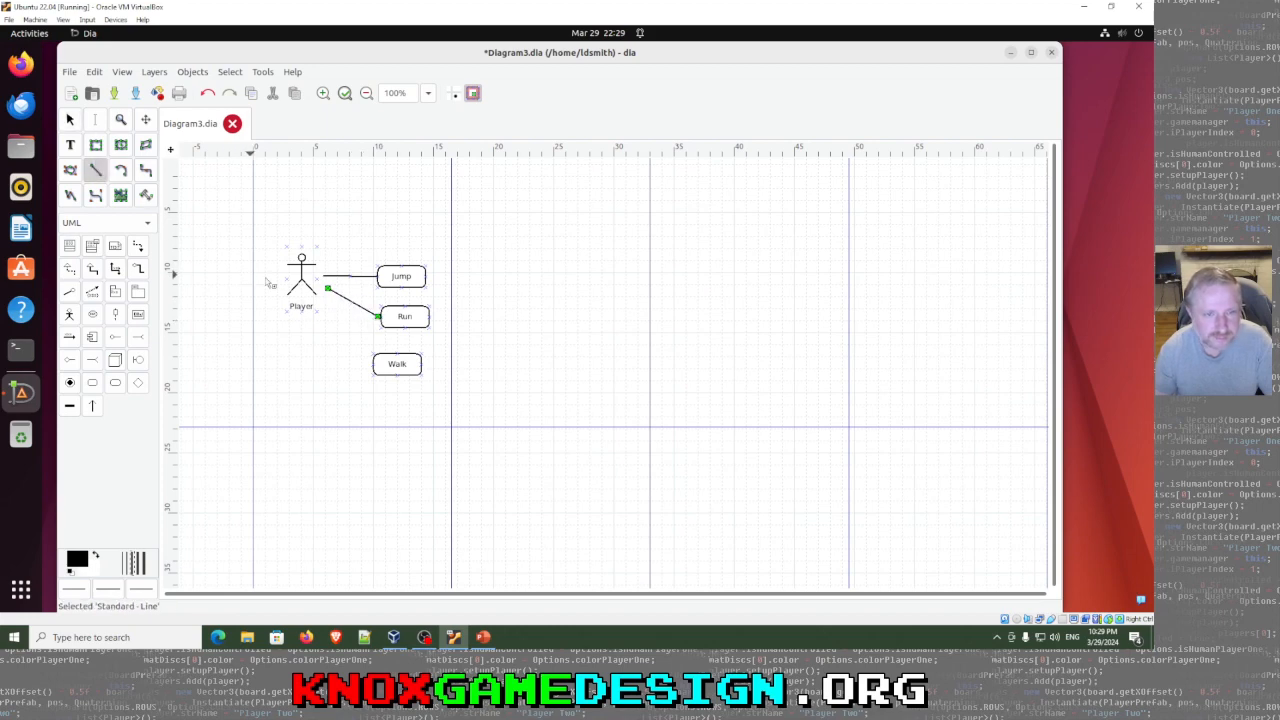
drag(327, 297, 373, 366)
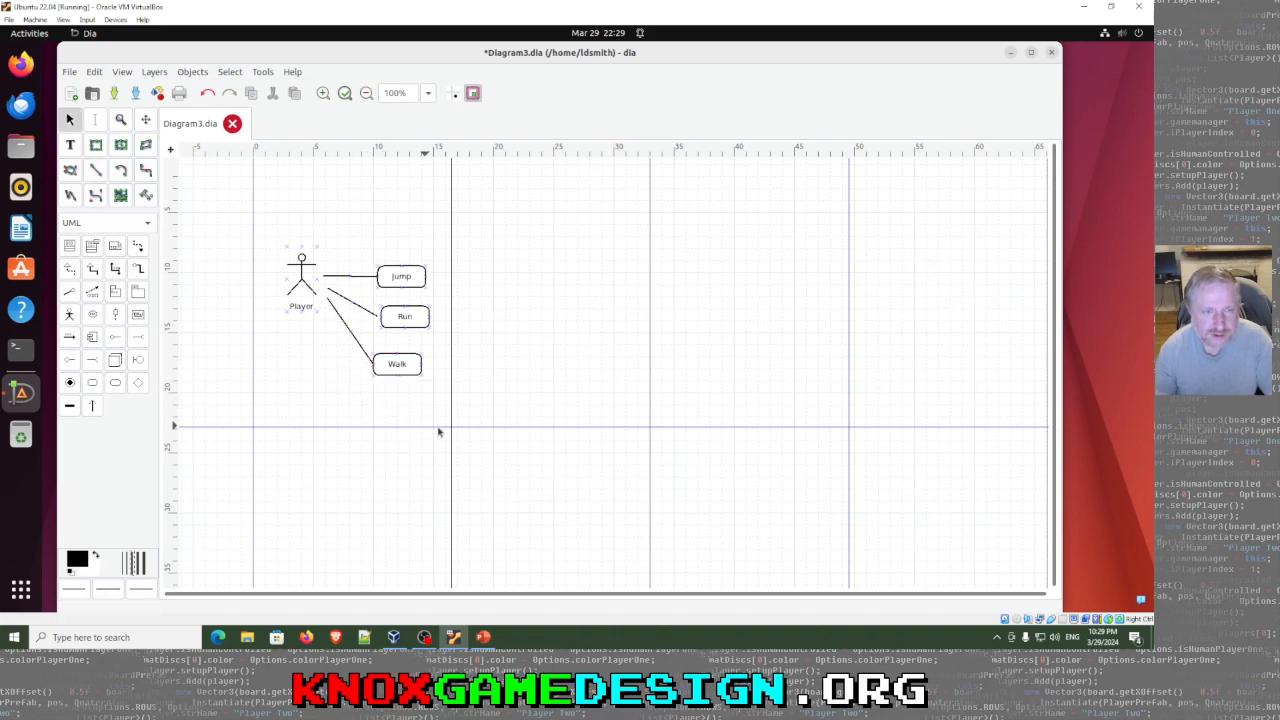
Step: Place a second actor to the right of the Jump state and name it Enemy, removing the default text
click(69, 314)
click(503, 241)
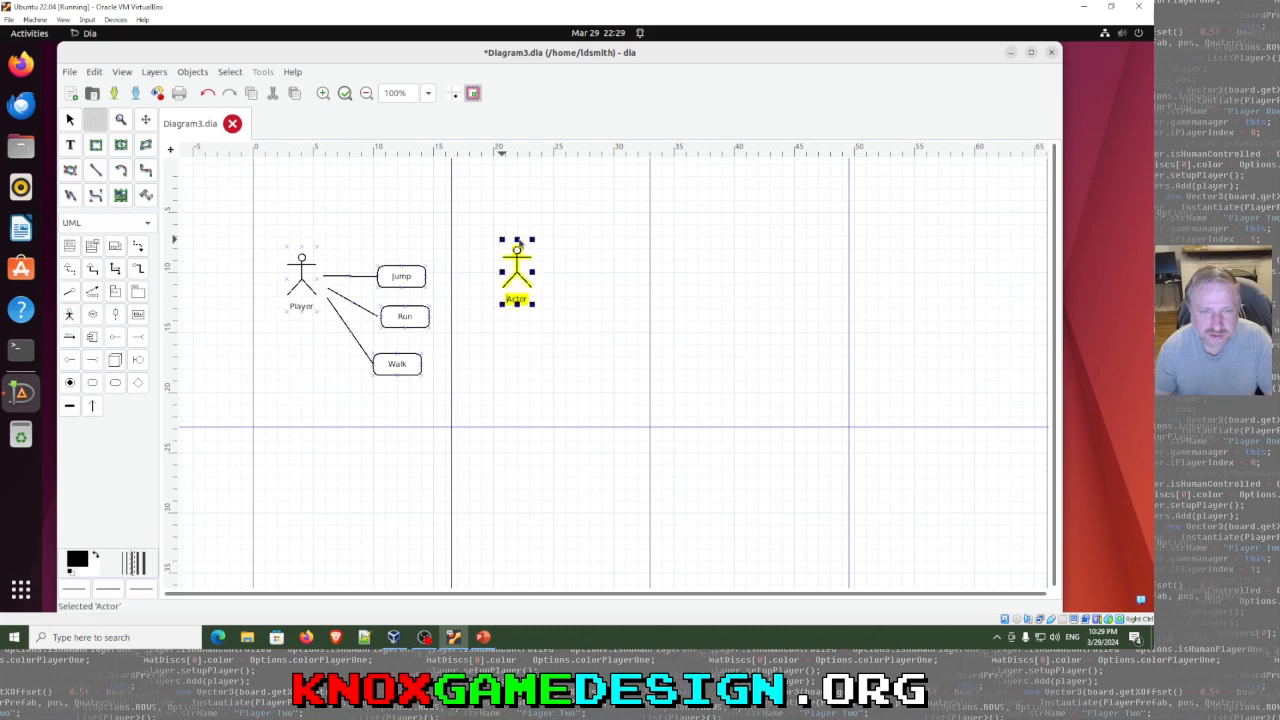
text(Ene)
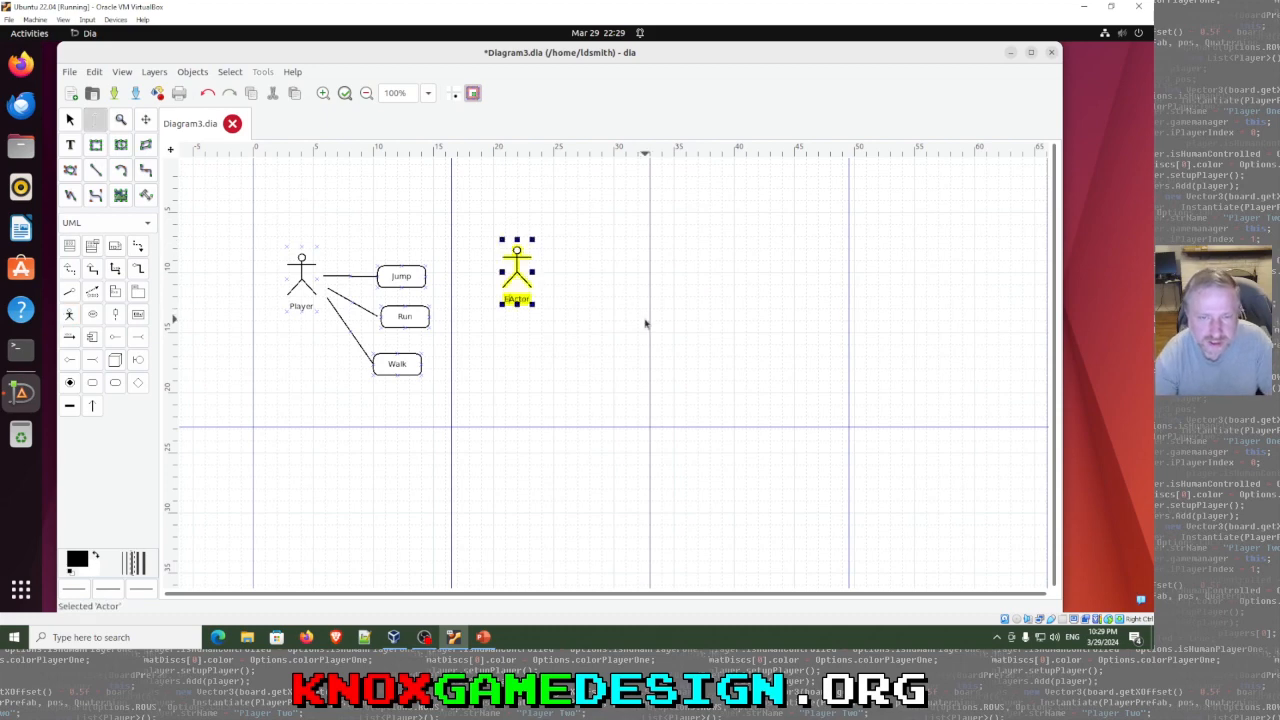
text(my)
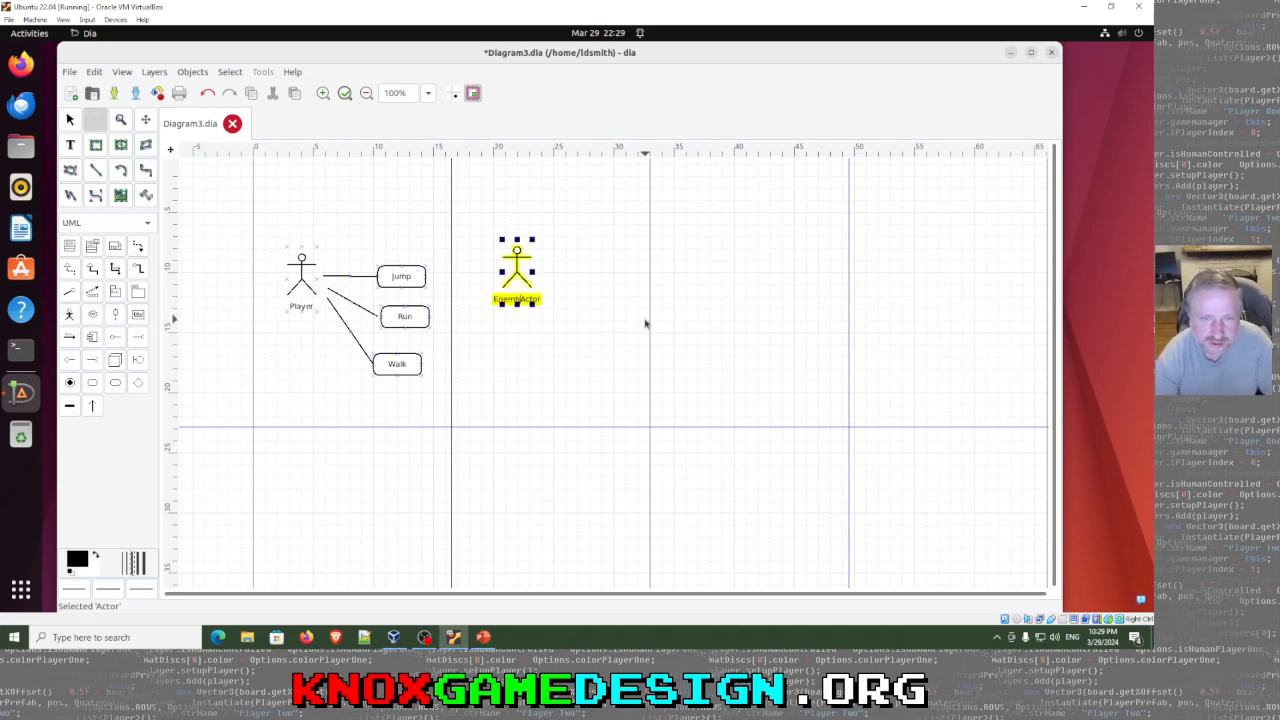
key(BackSpace)
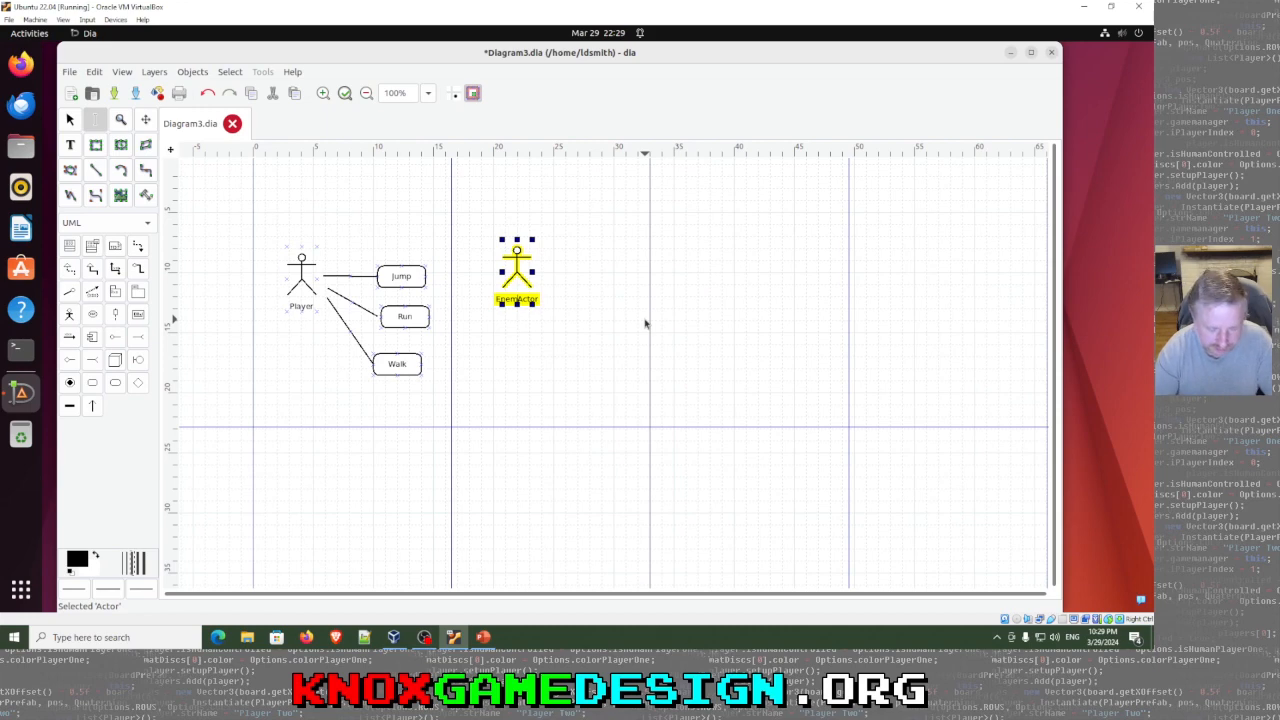
text(y)
key(Delete)
key(Delete)
key(Delete)
key(Delete)
key(Delete)
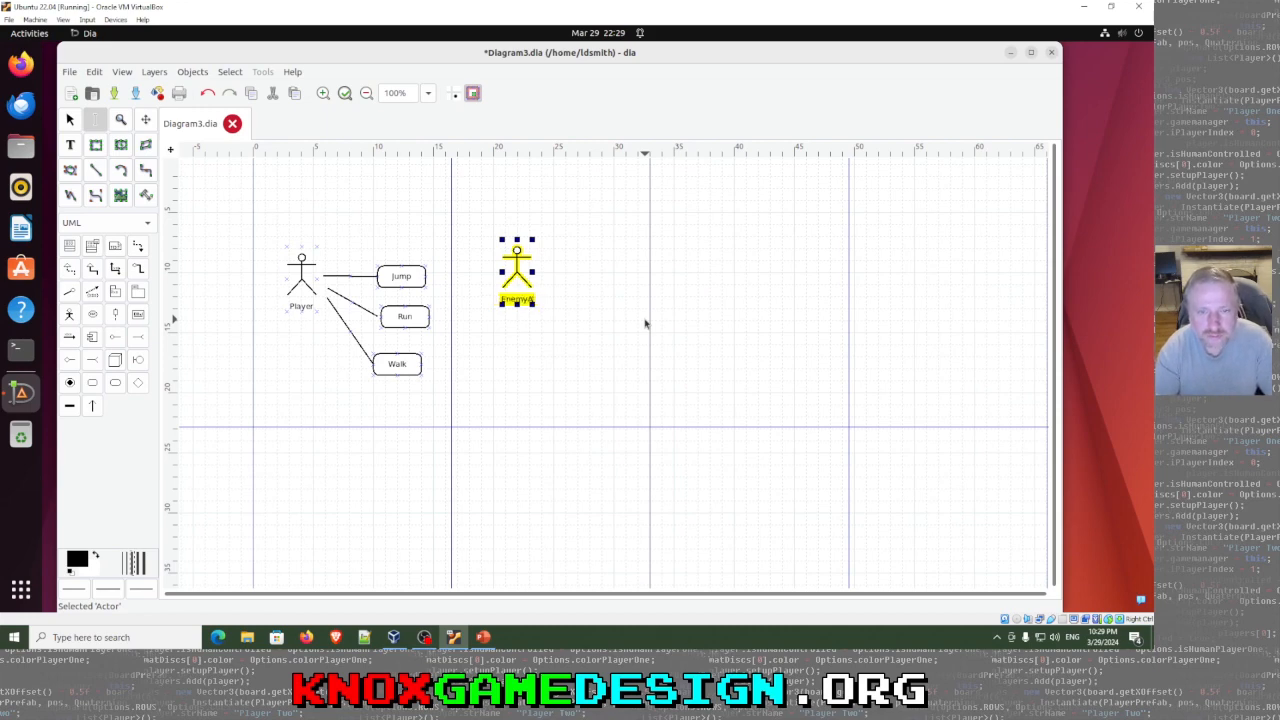
right_click(645, 323)
click(547, 381)
click(547, 381)
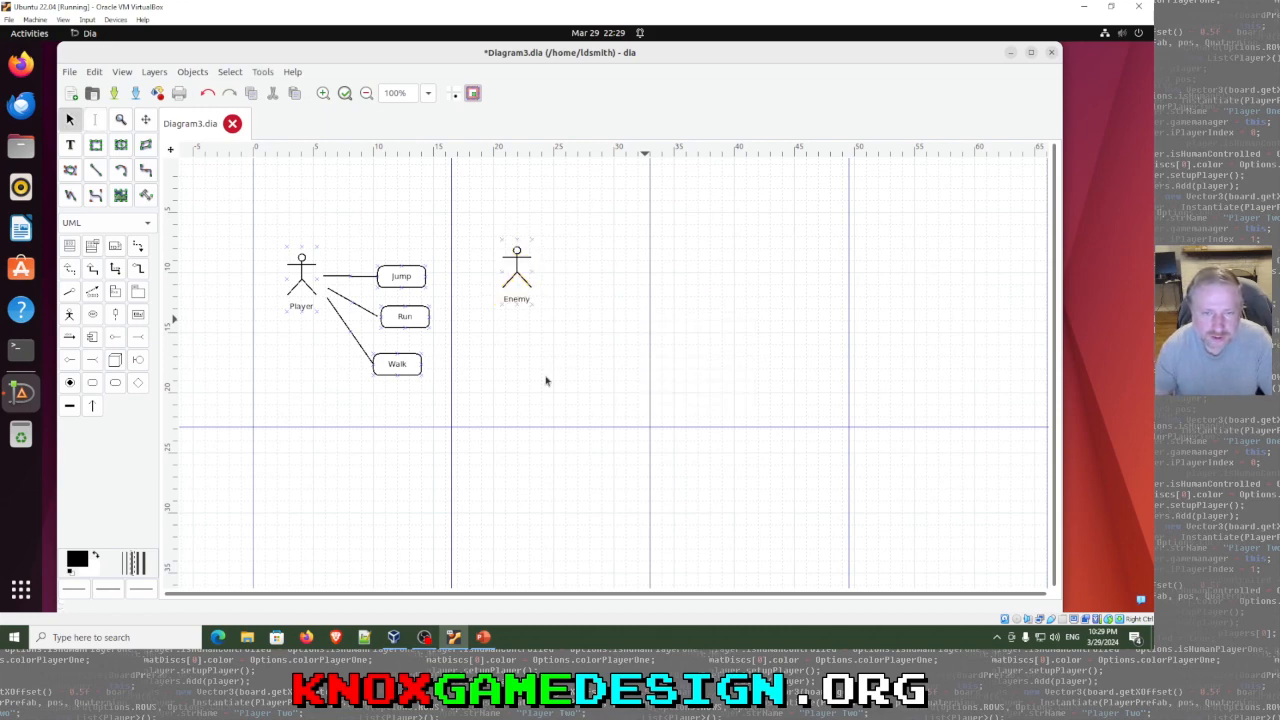
Step: Add a state labelled Attack to the right of the Enemy actor and connect them with a straight line
click(93, 384)
click(584, 251)
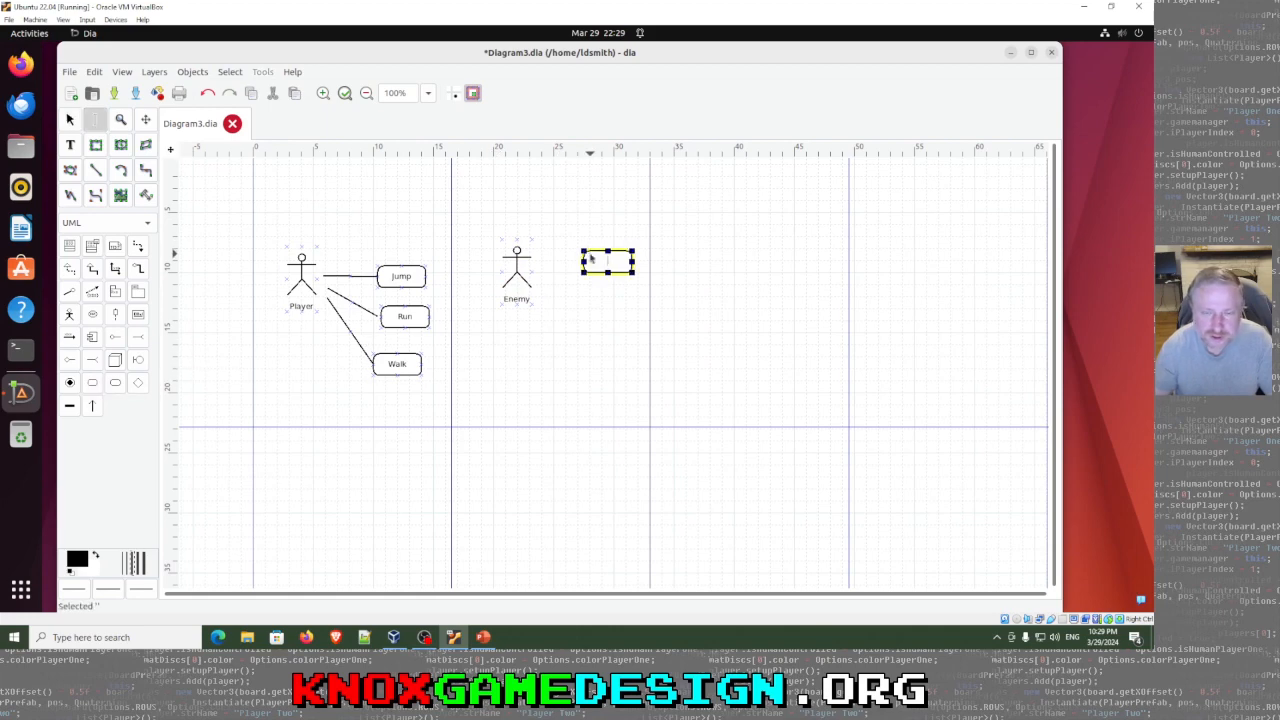
text(Attack)
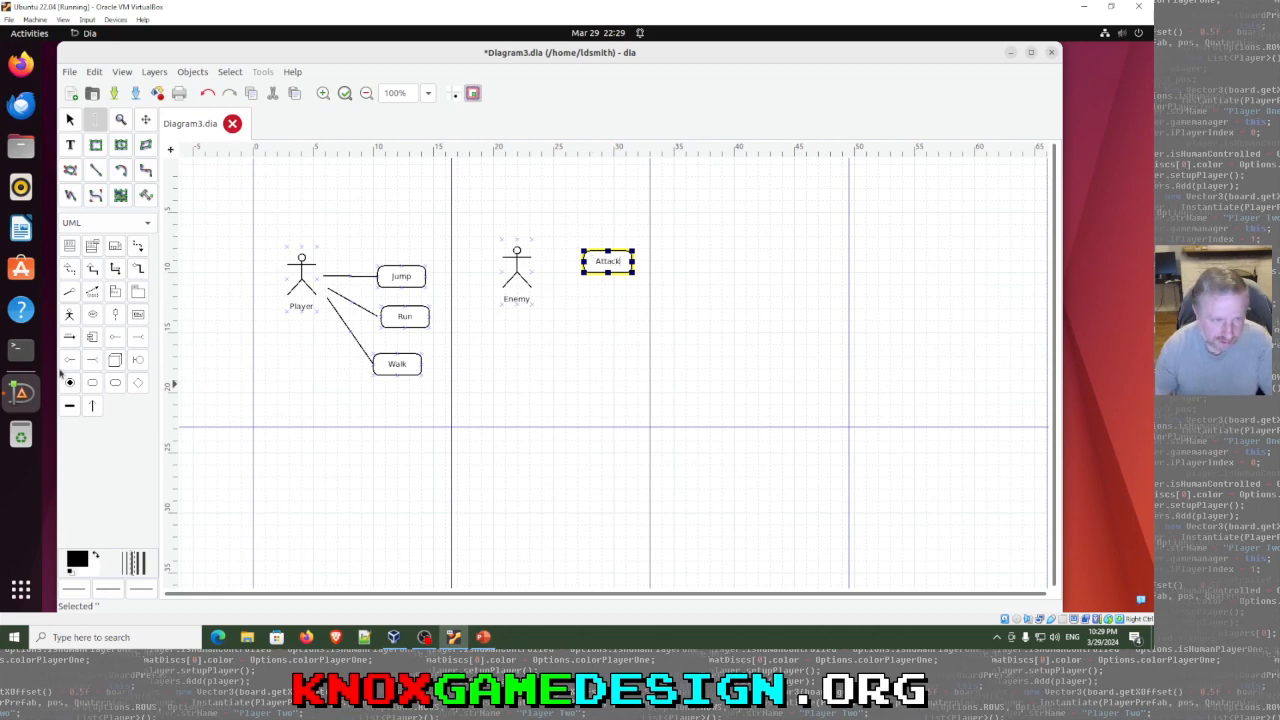
click(95, 170)
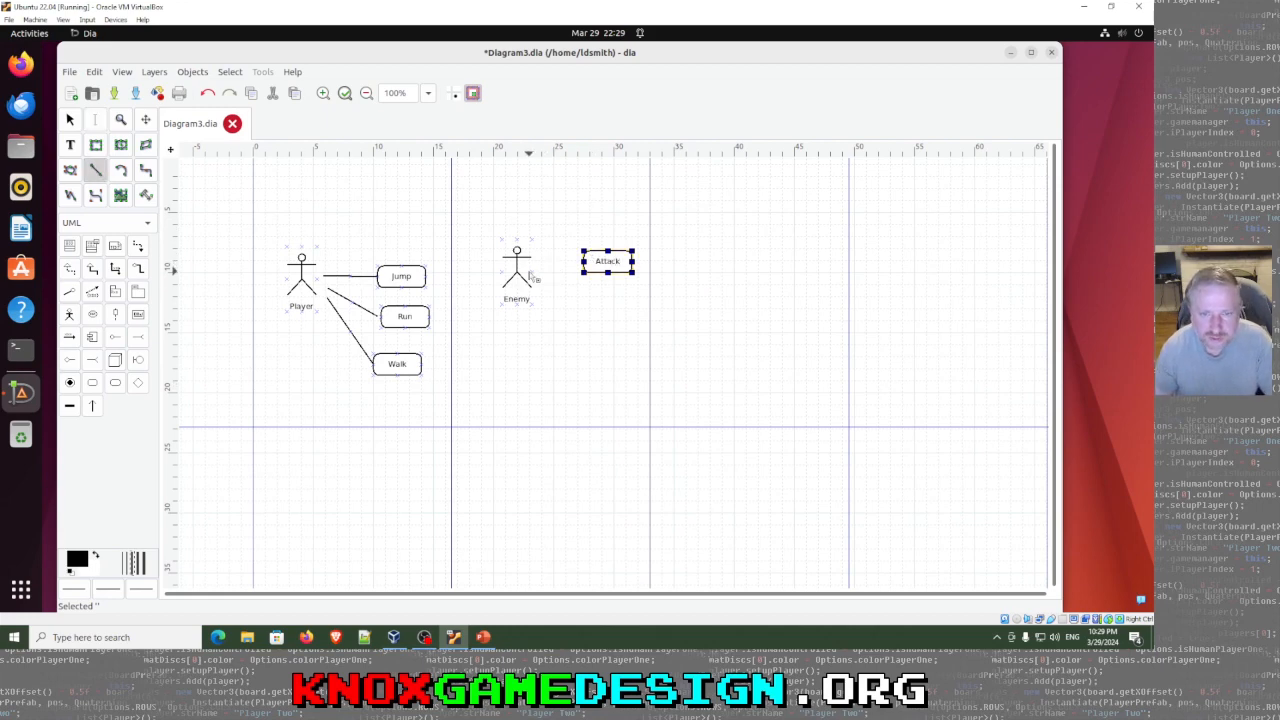
drag(533, 270, 583, 262)
click(600, 337)
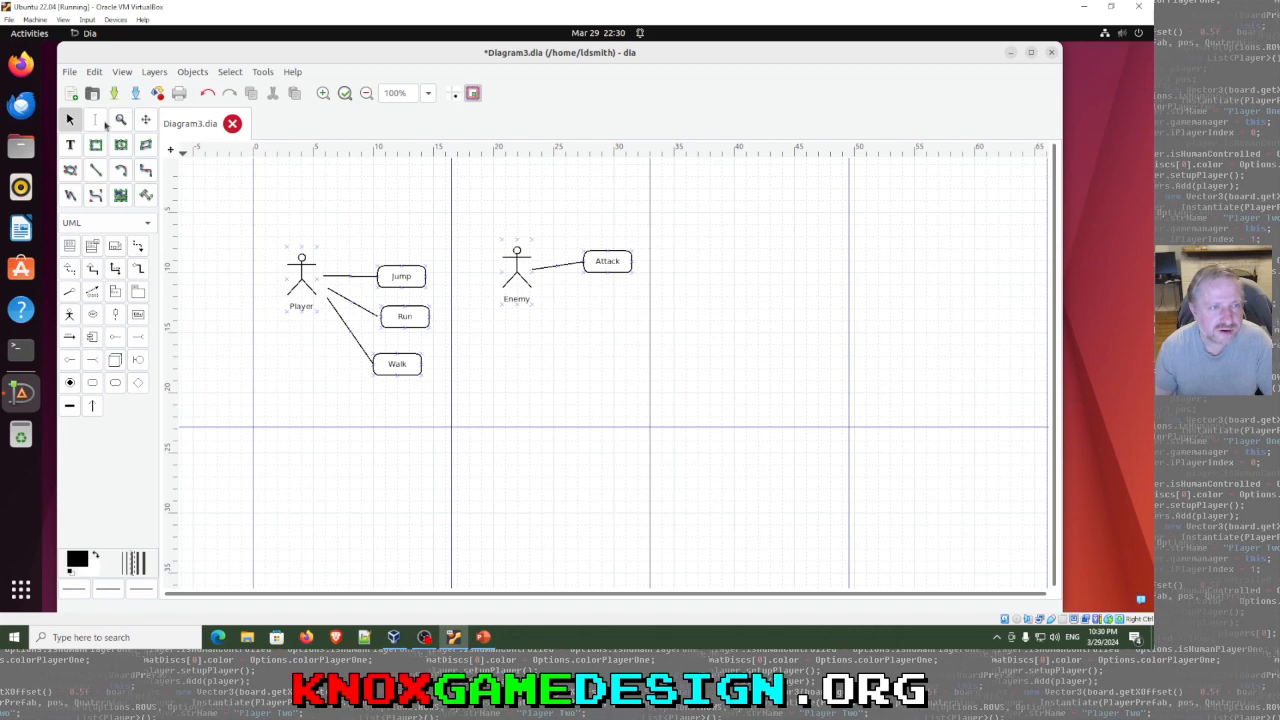
Step: Create a new diagram with two UML classes, one above the other, and a dependency arrow pointing from the upper class down to the lower
click(69, 93)
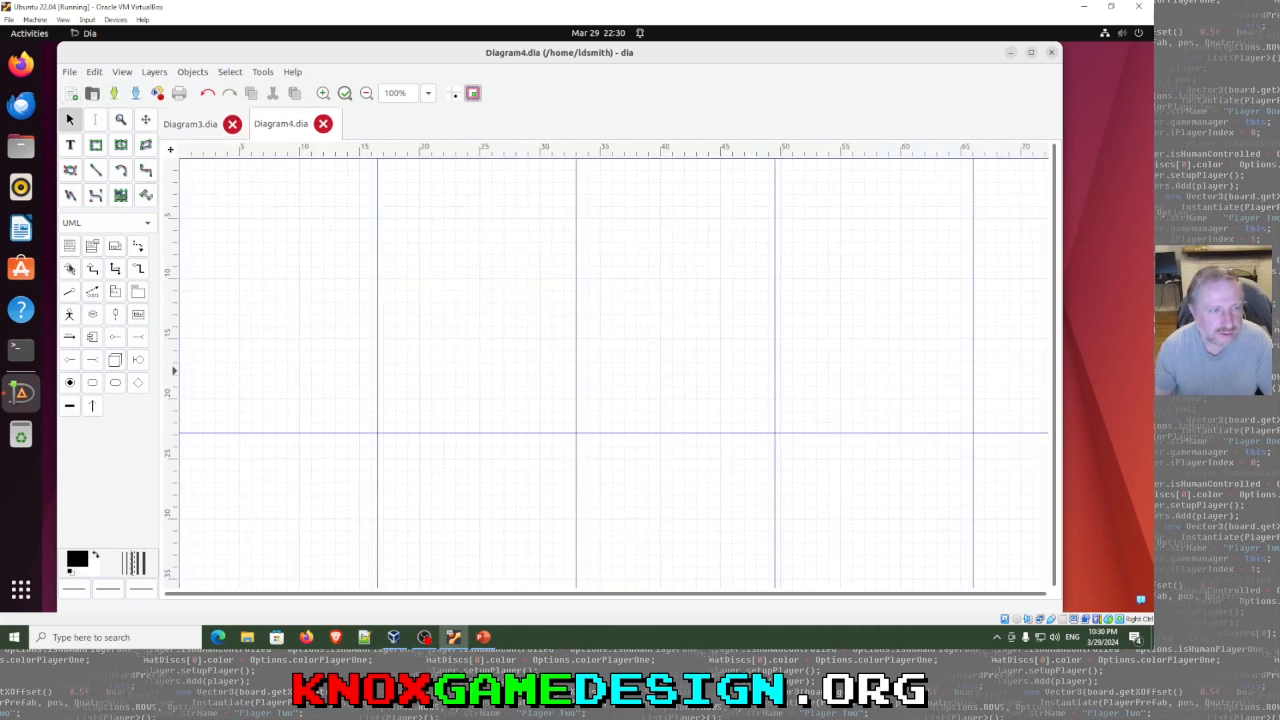
click(297, 249)
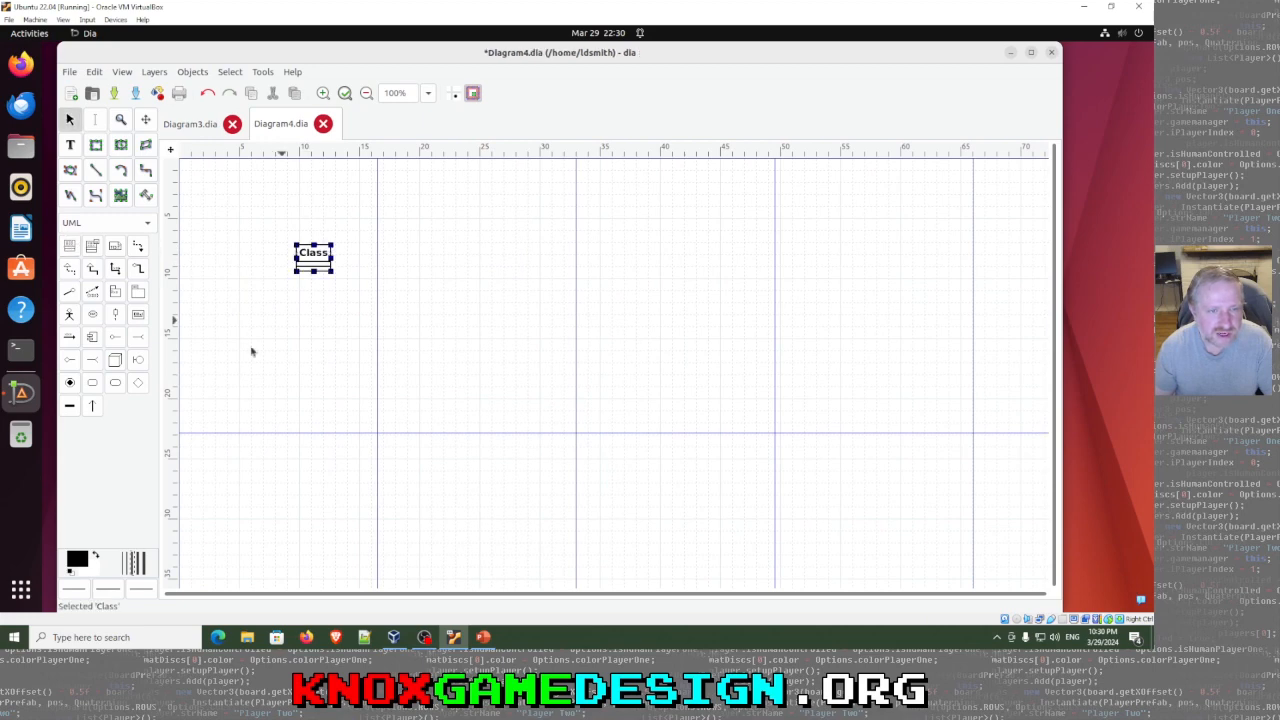
click(141, 246)
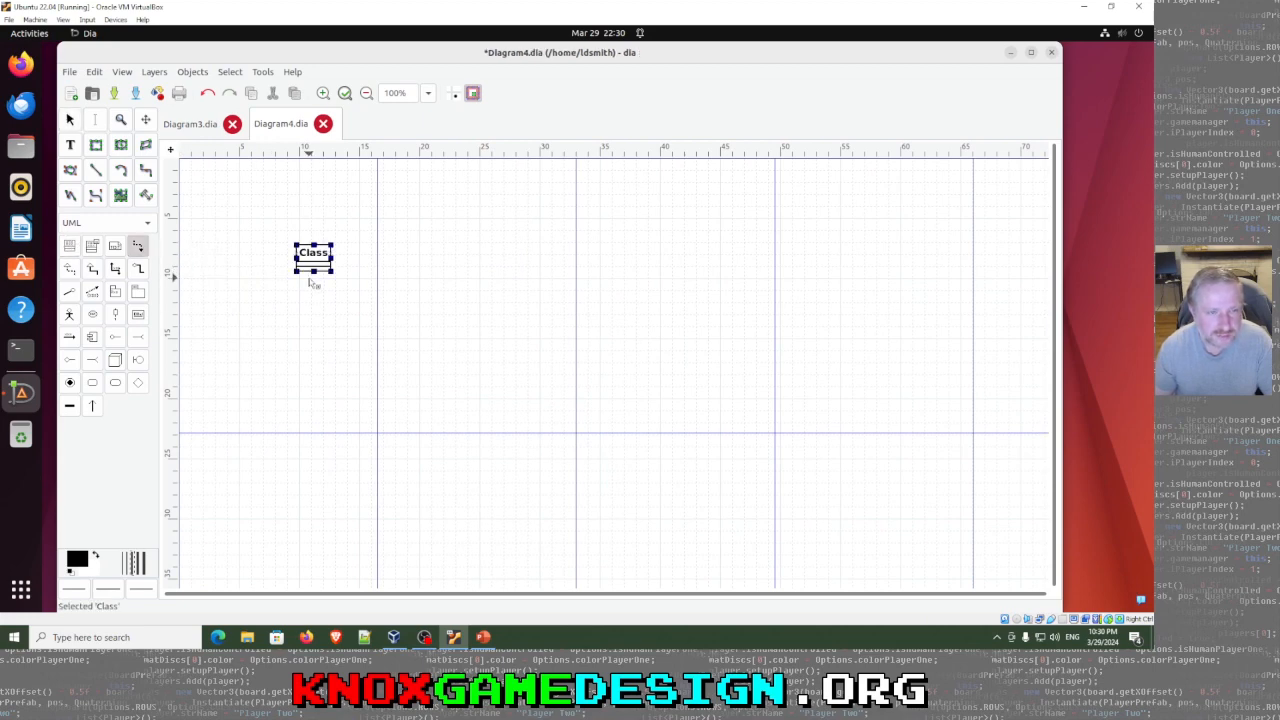
drag(309, 320, 310, 341)
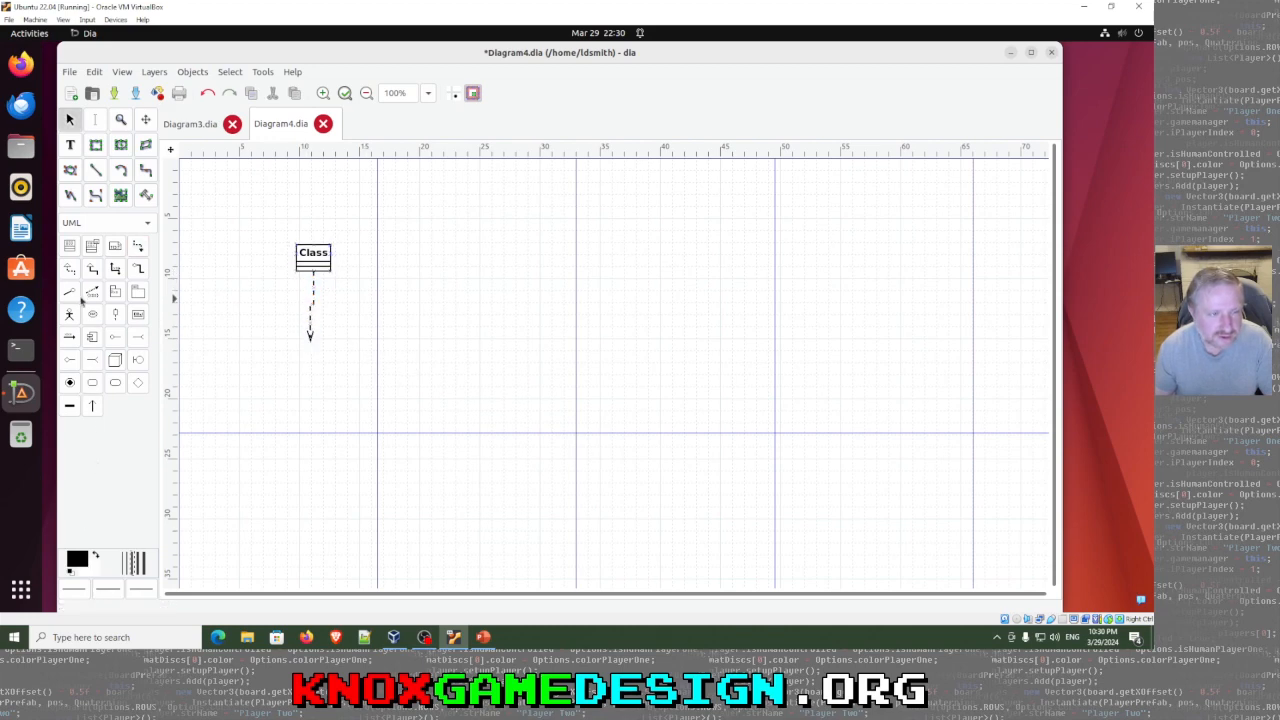
click(290, 343)
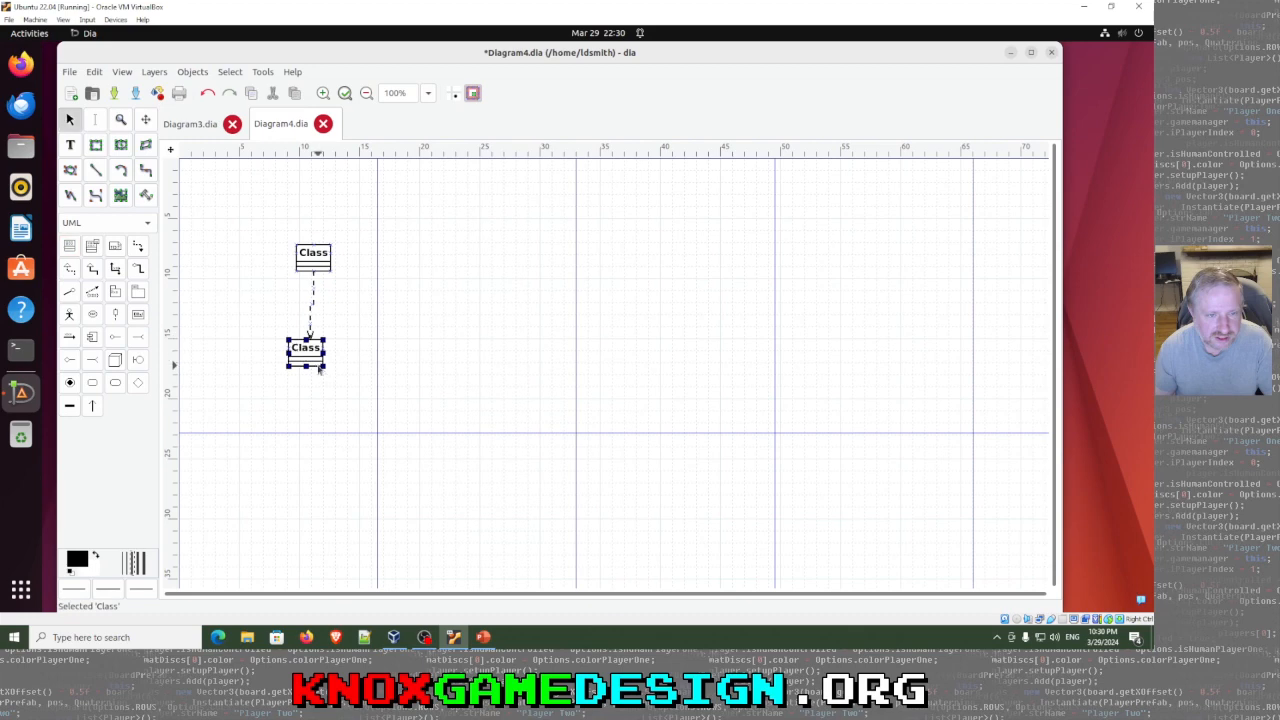
Step: Rename the upper class as Class A and the lower class as Class B
right_click(314, 255)
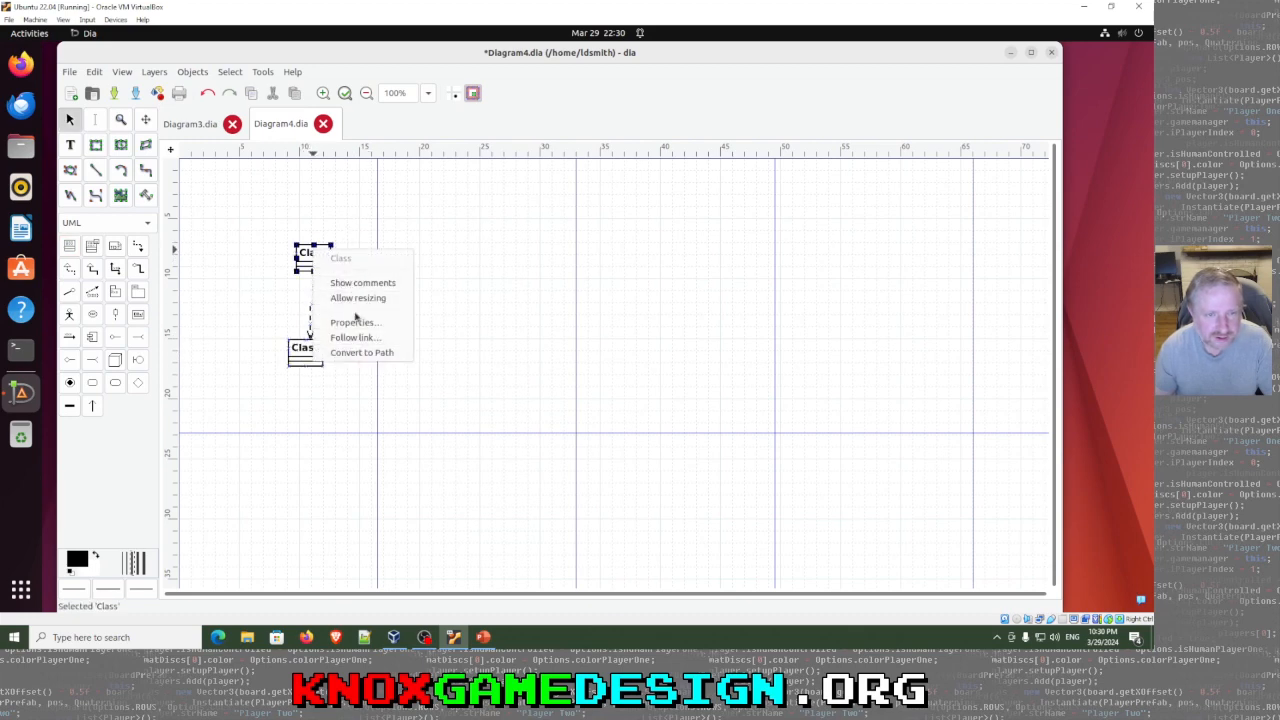
click(352, 322)
drag(419, 224, 386, 224)
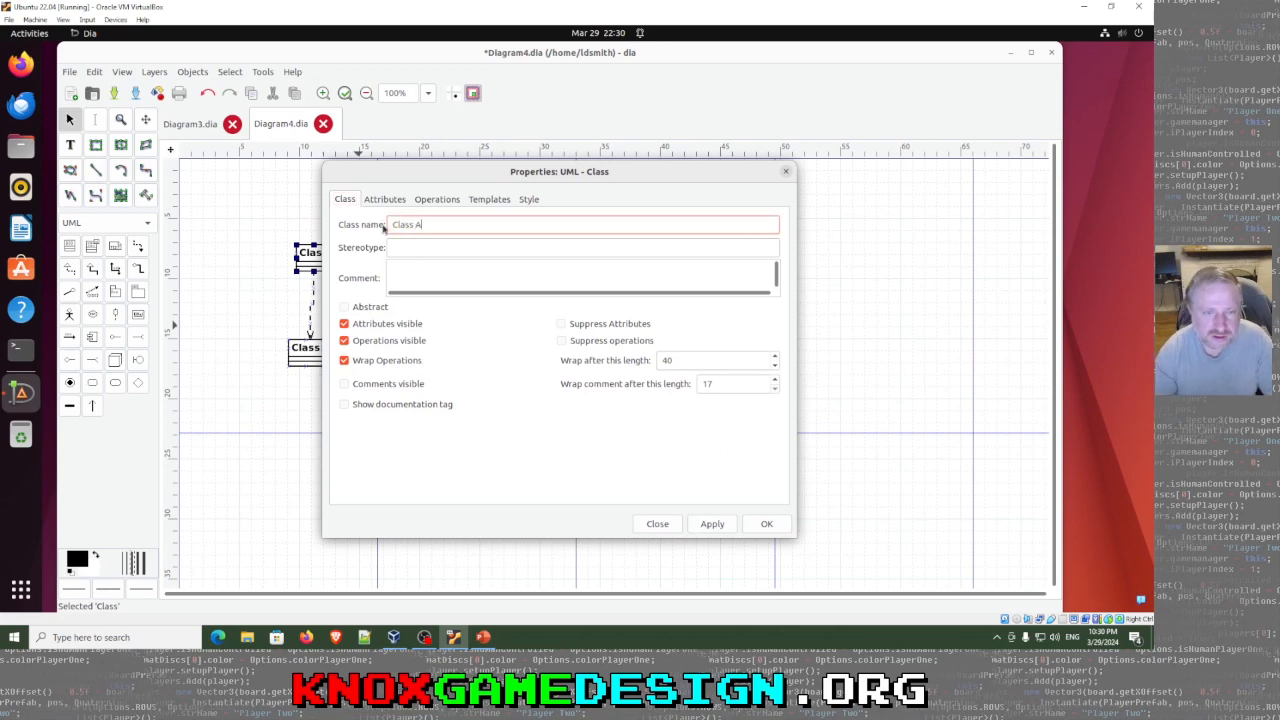
click(762, 526)
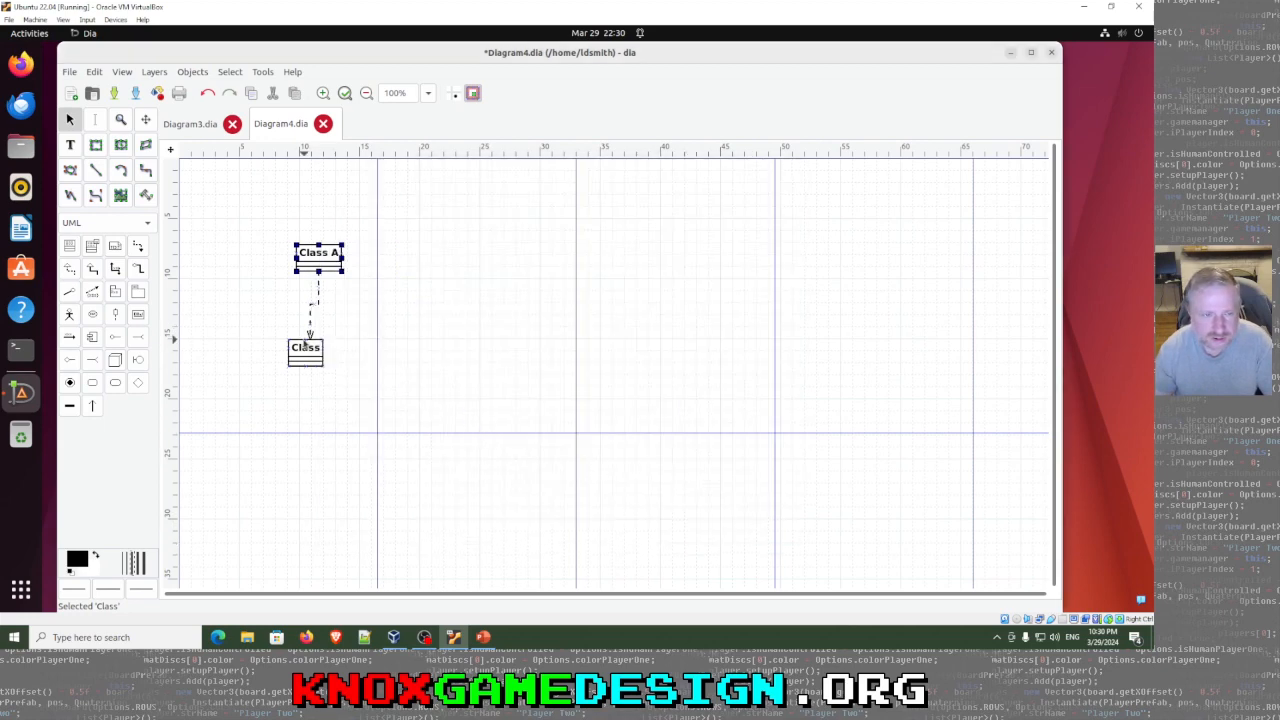
right_click(309, 352)
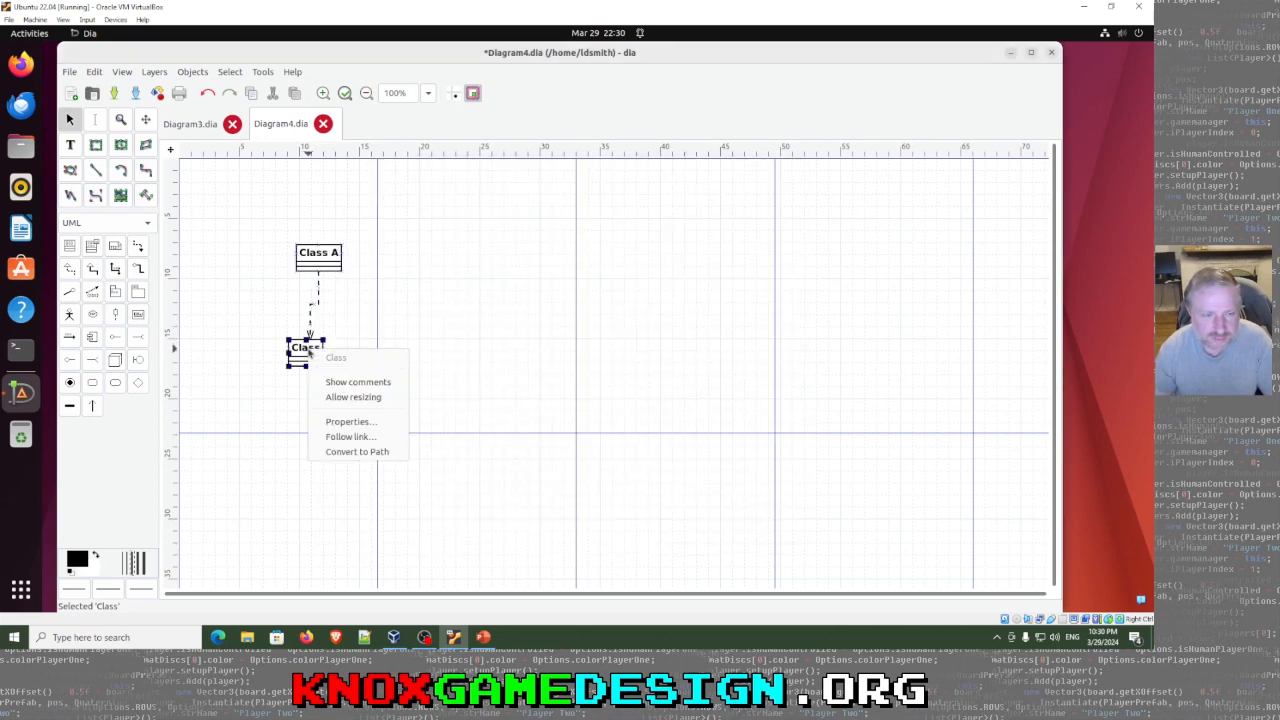
click(366, 422)
click(429, 223)
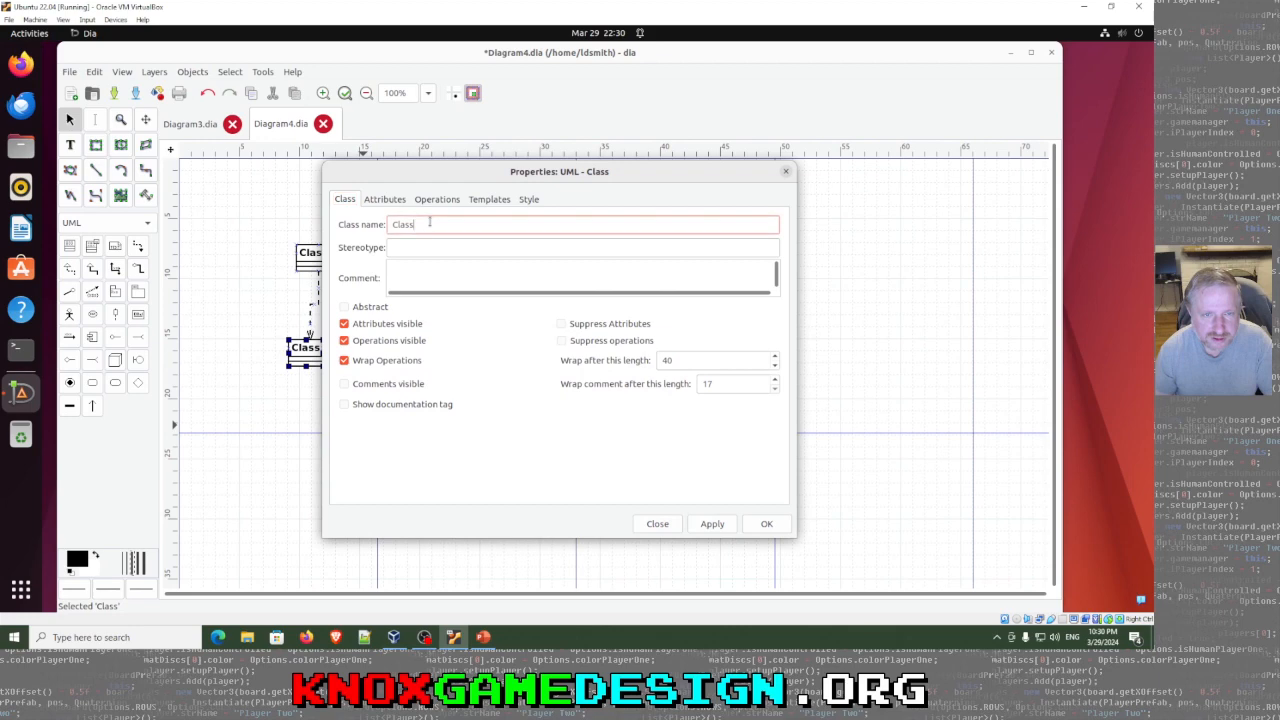
click(766, 523)
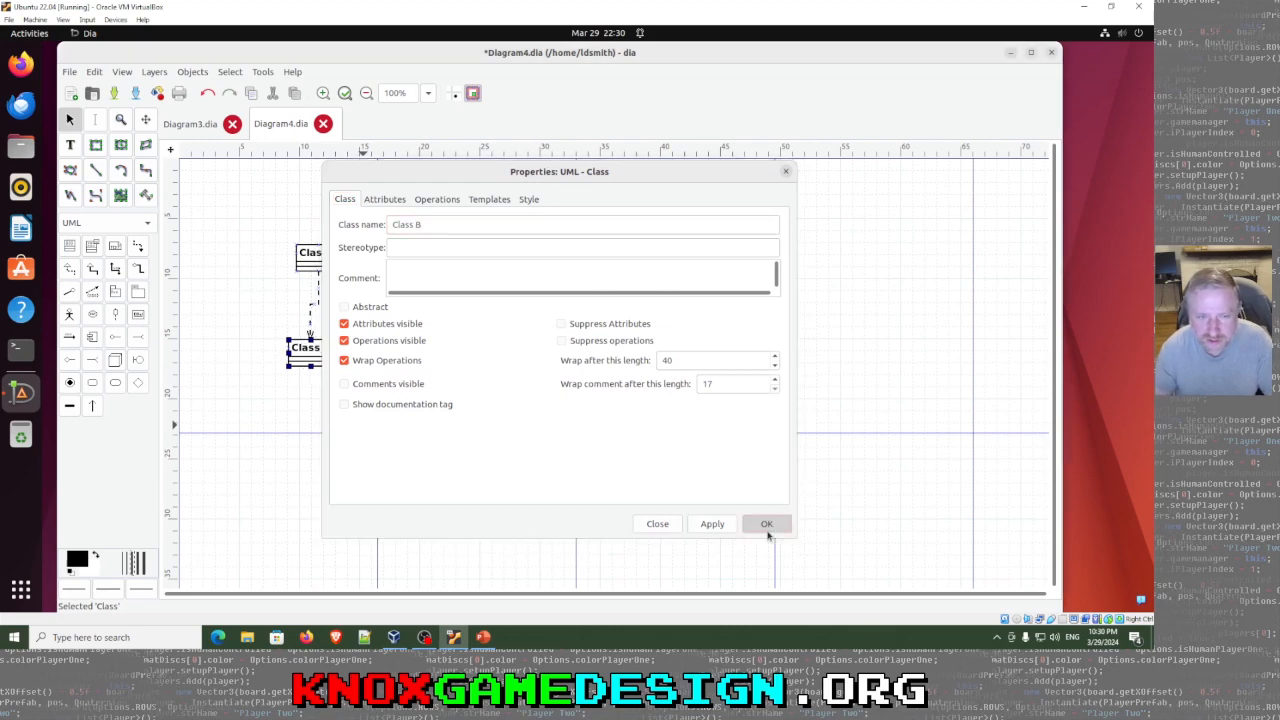
Step: Place a template class to the right of Class A and add a formal template parameter named foo
click(92, 246)
click(398, 251)
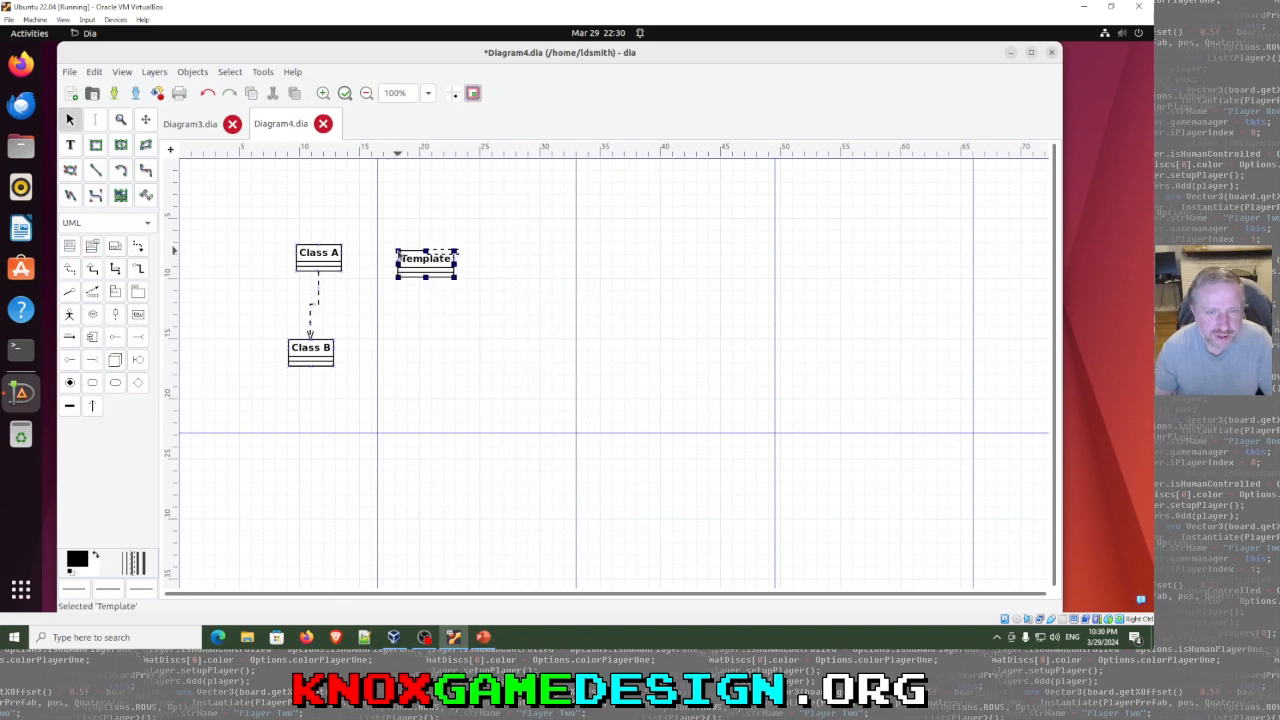
right_click(411, 259)
click(446, 329)
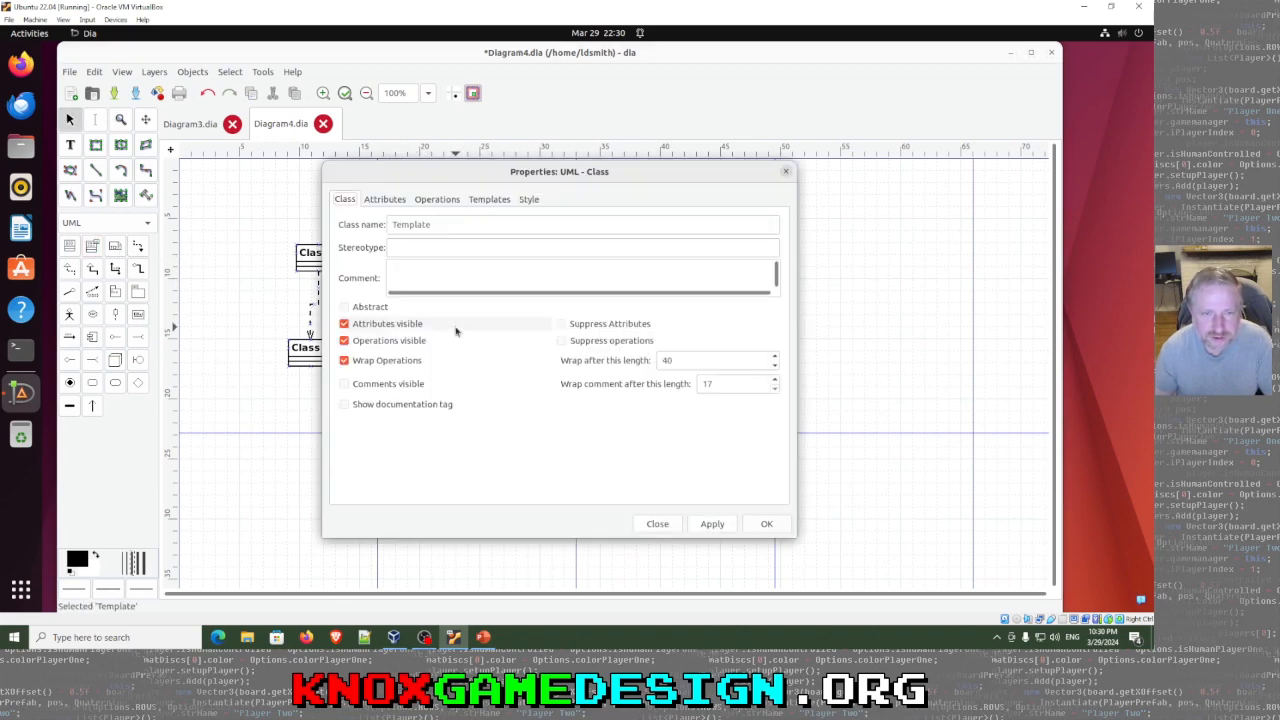
click(380, 200)
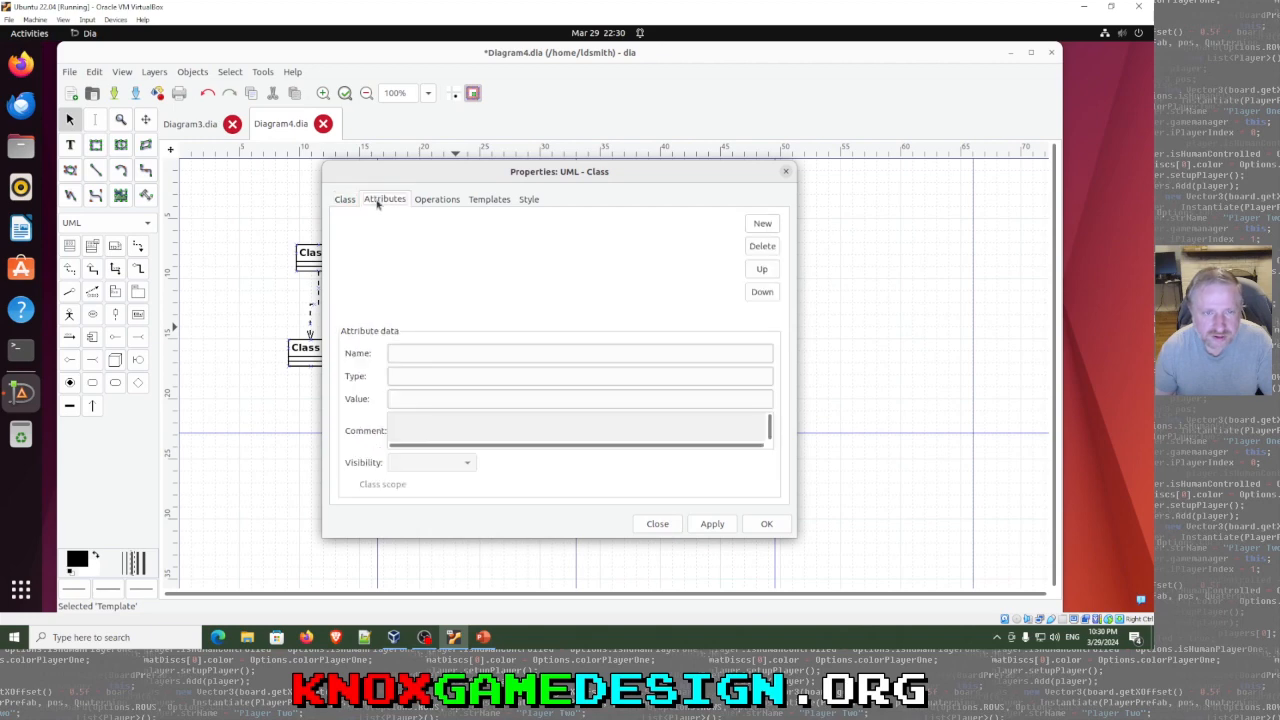
click(426, 202)
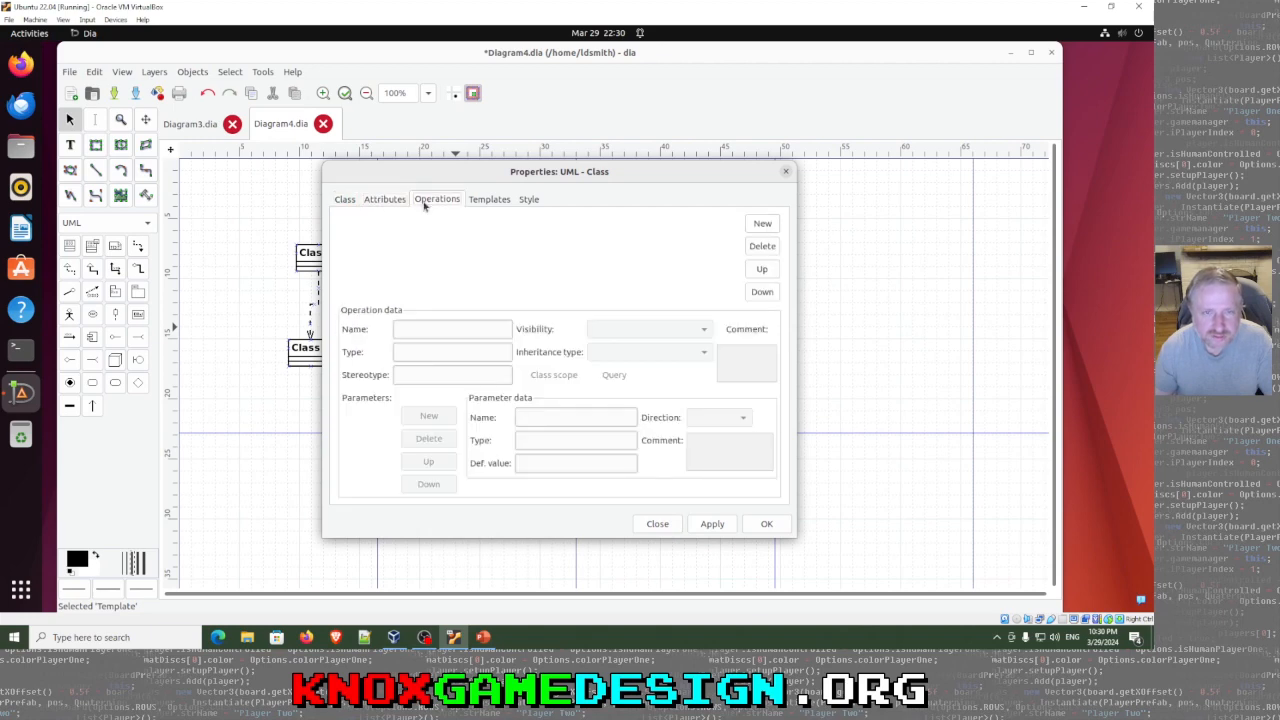
click(473, 202)
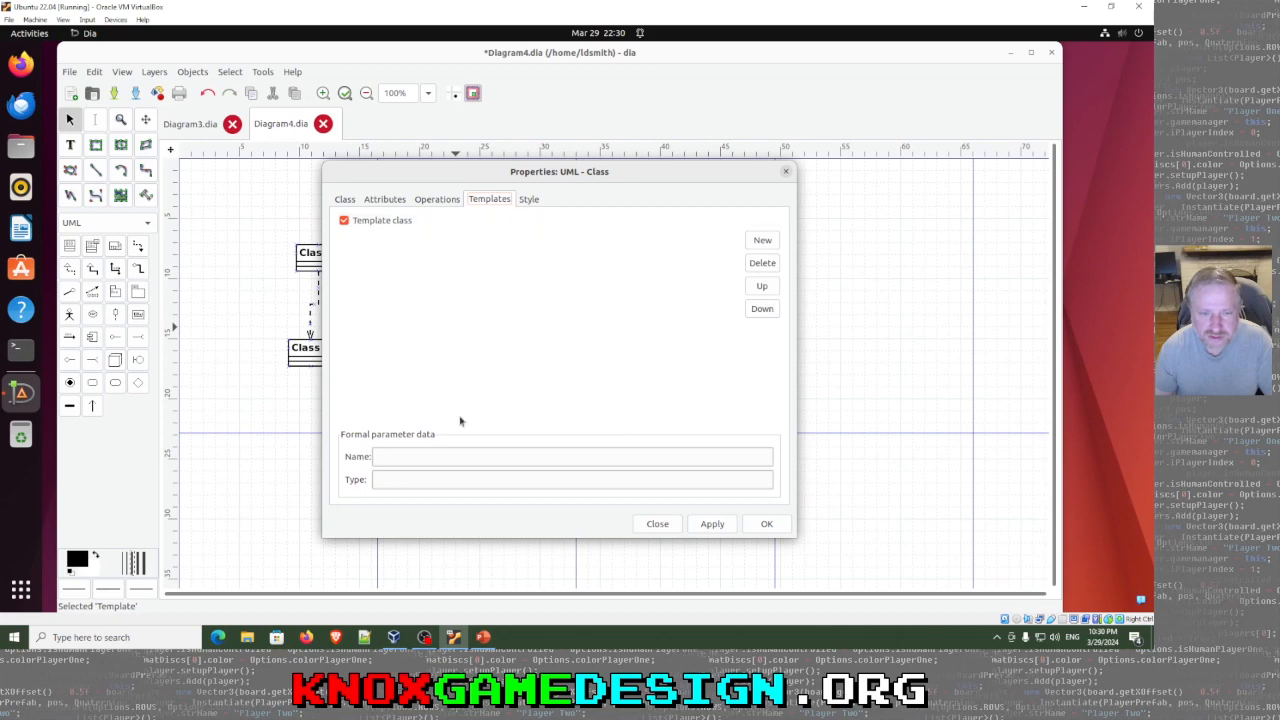
click(762, 241)
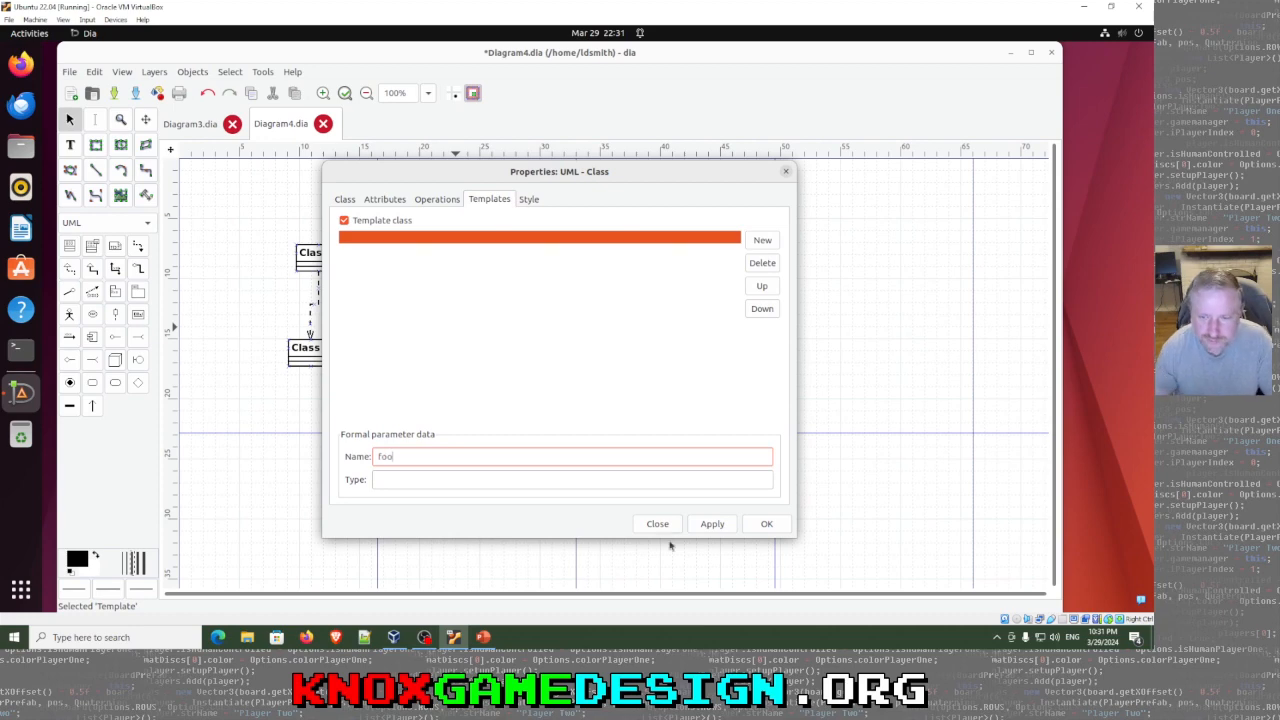
click(766, 523)
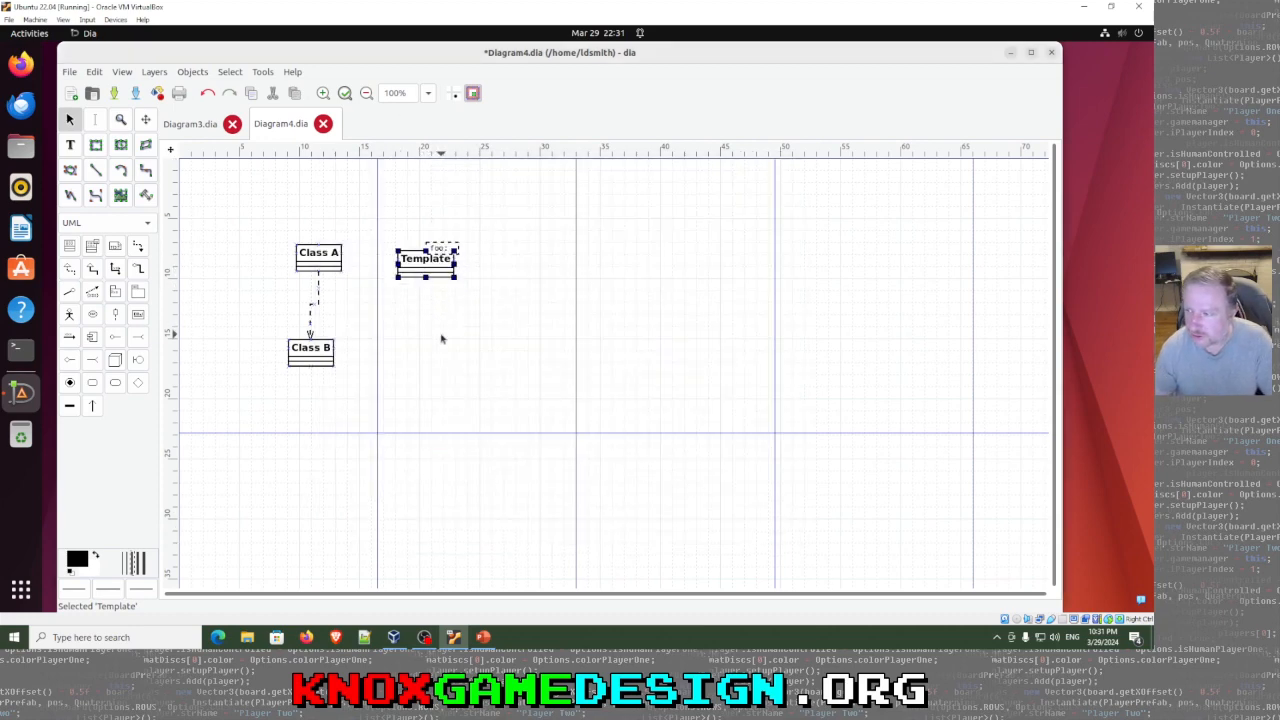
Step: Turn on the screen magnifier and delete the dependency between Class A and Class B
key(super+plus)
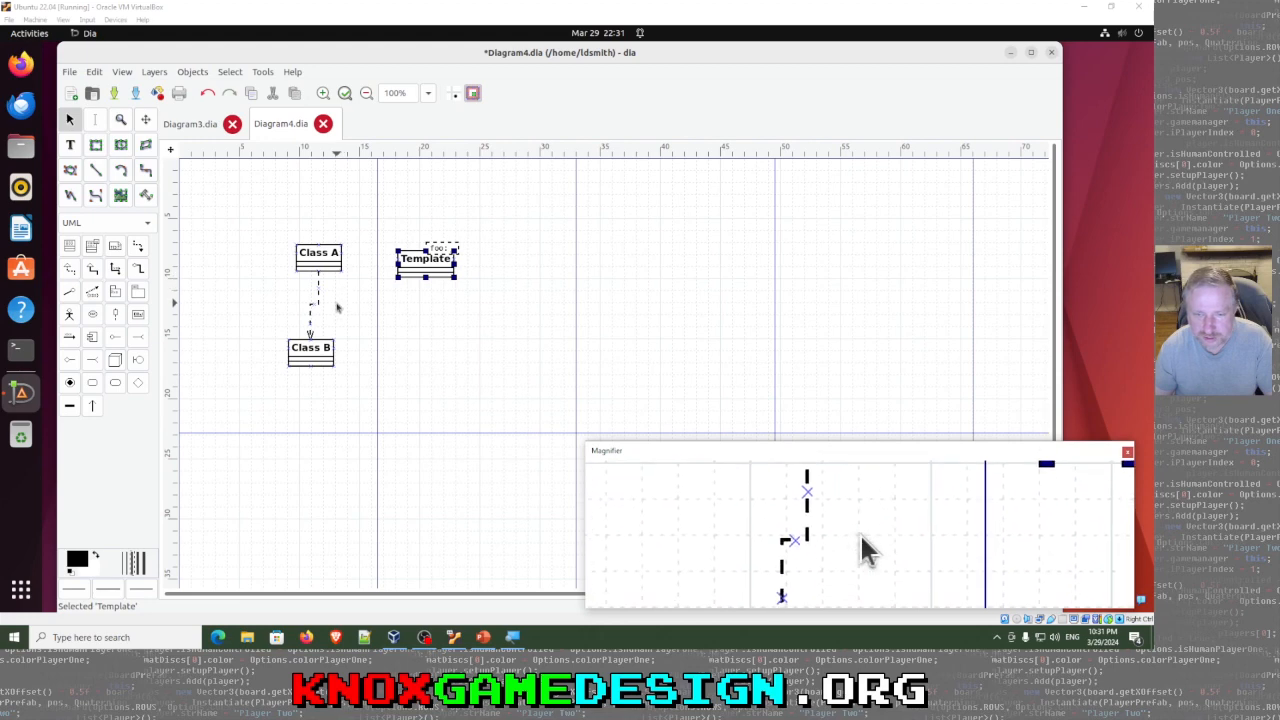
click(311, 302)
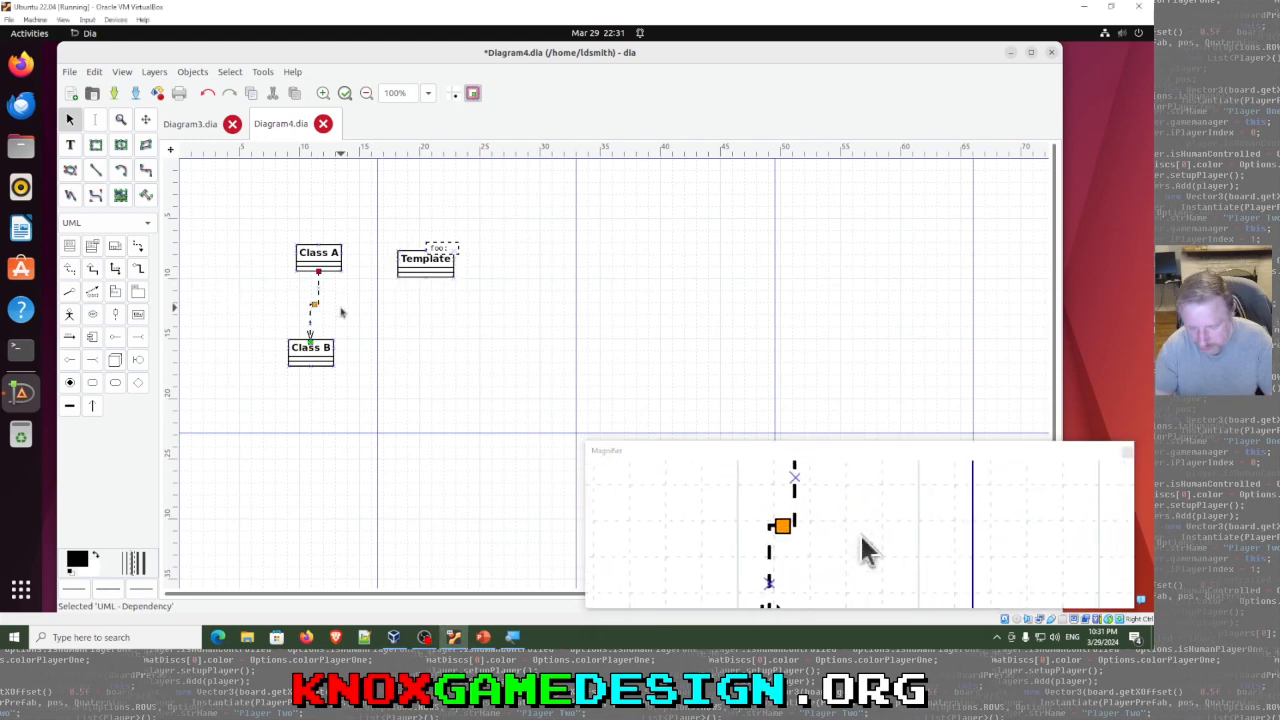
key(Delete)
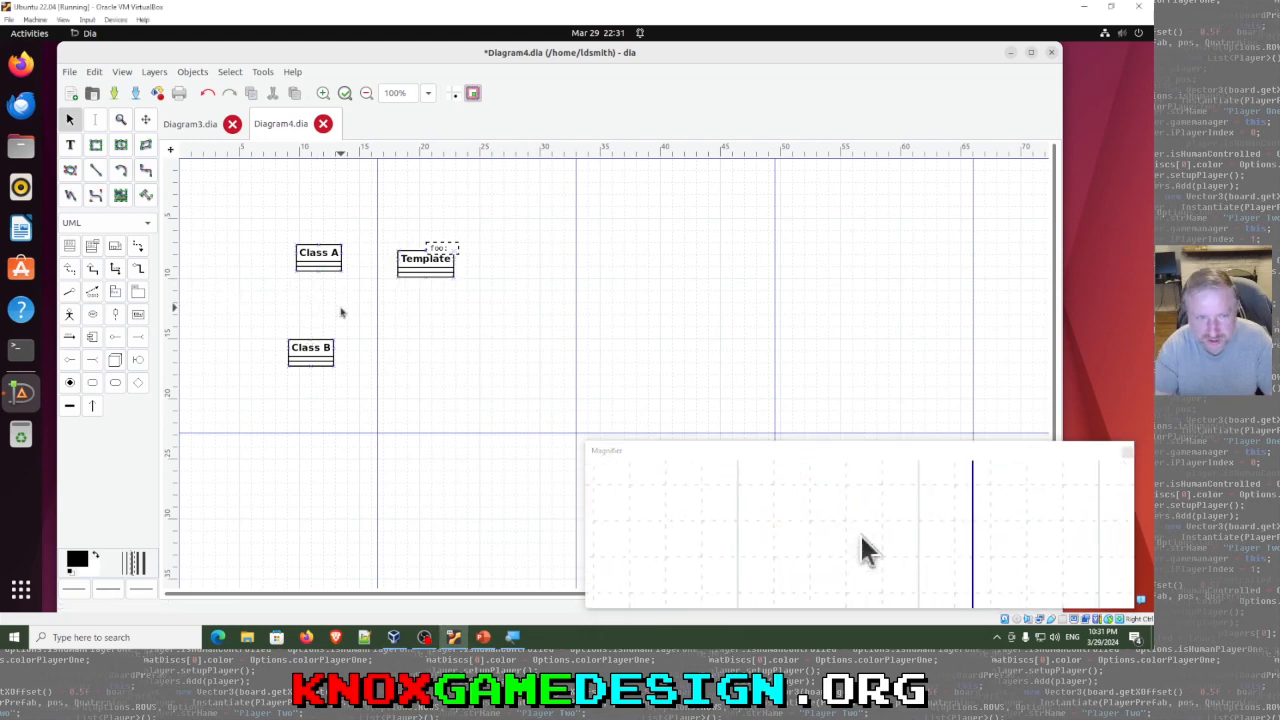
Step: Place a note to the right of the template class with the text "My new note"
click(115, 247)
click(532, 250)
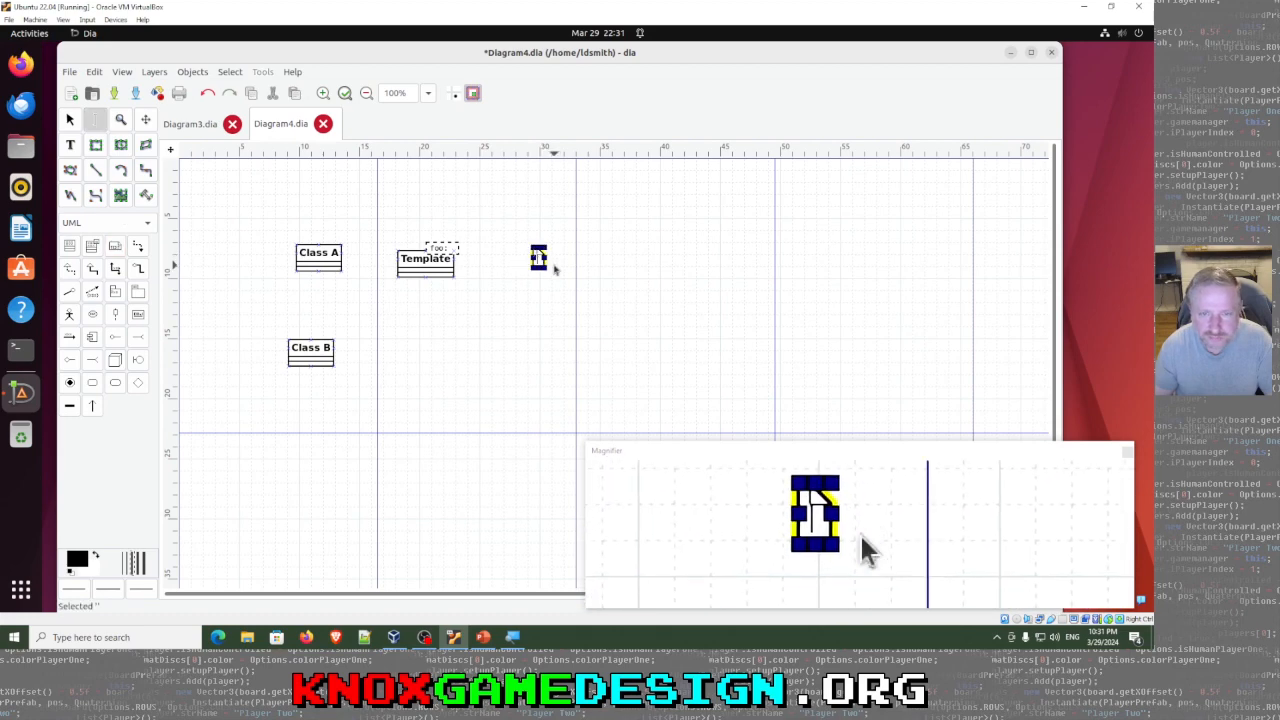
text(M)
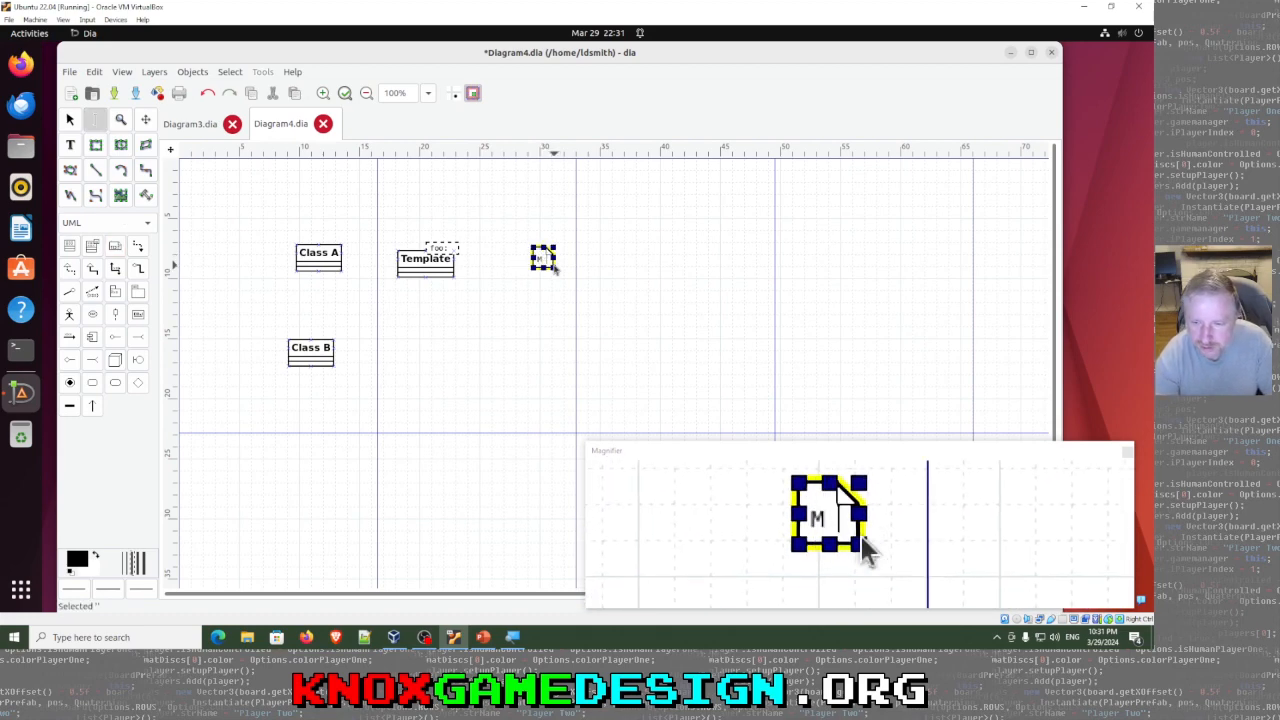
text(y new note)
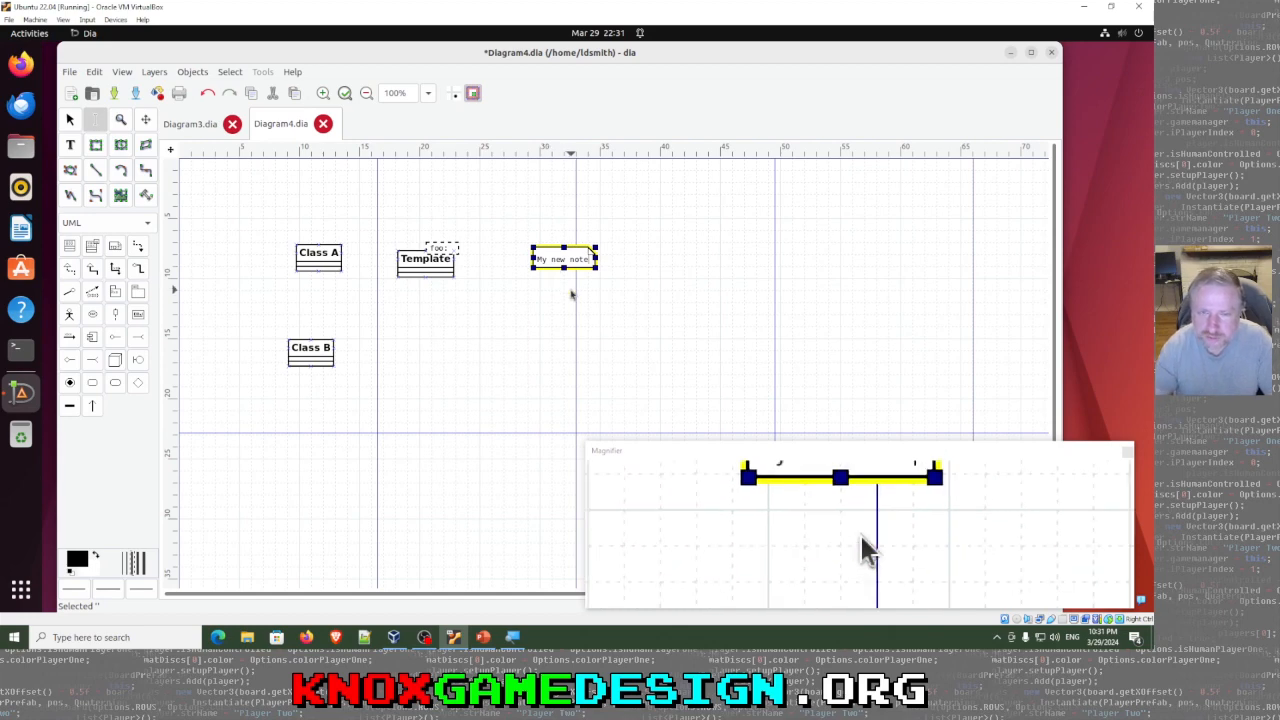
click(580, 306)
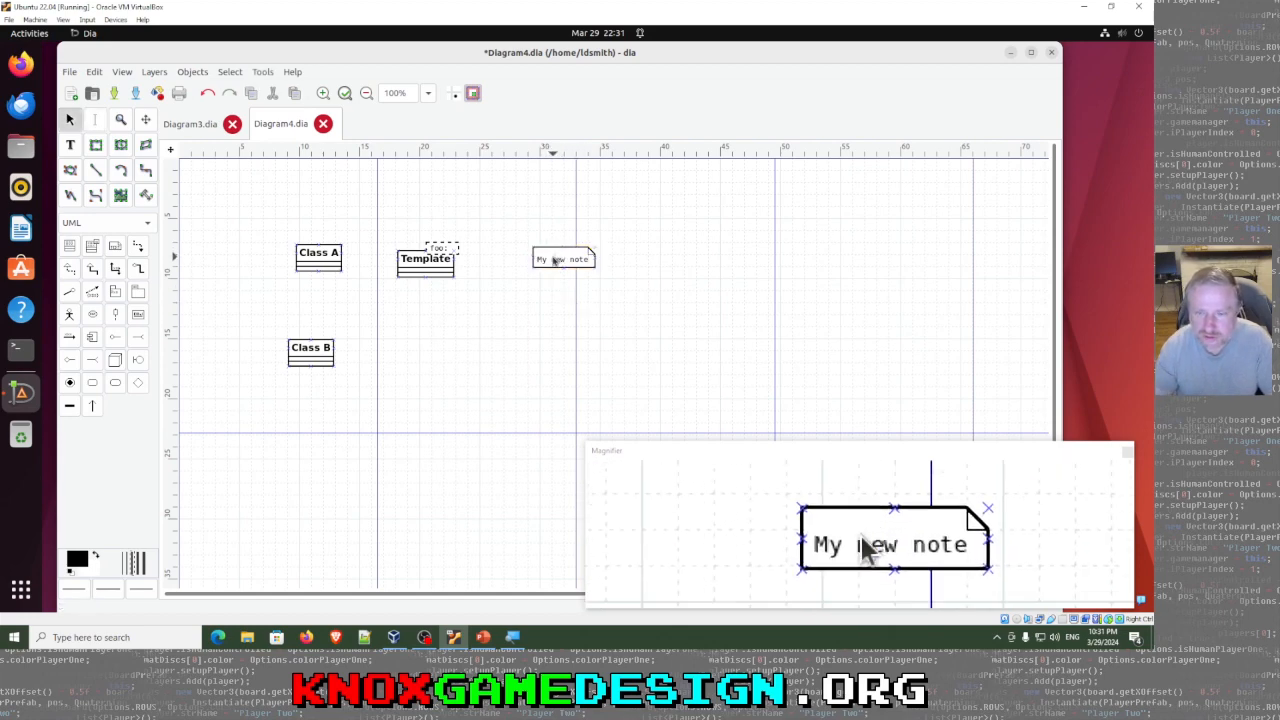
Step: Draw a Realizes link between Class B and Class A, with its arrowhead at Class B, and delete it
click(69, 271)
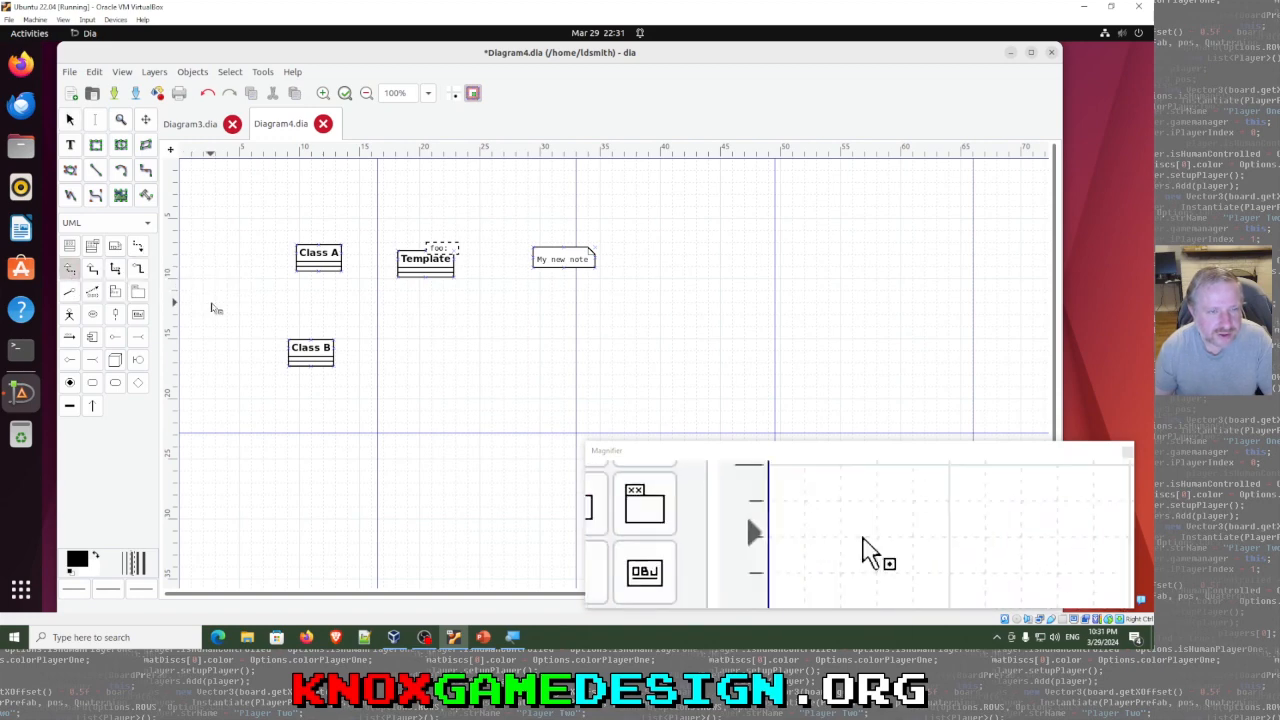
drag(310, 342, 318, 272)
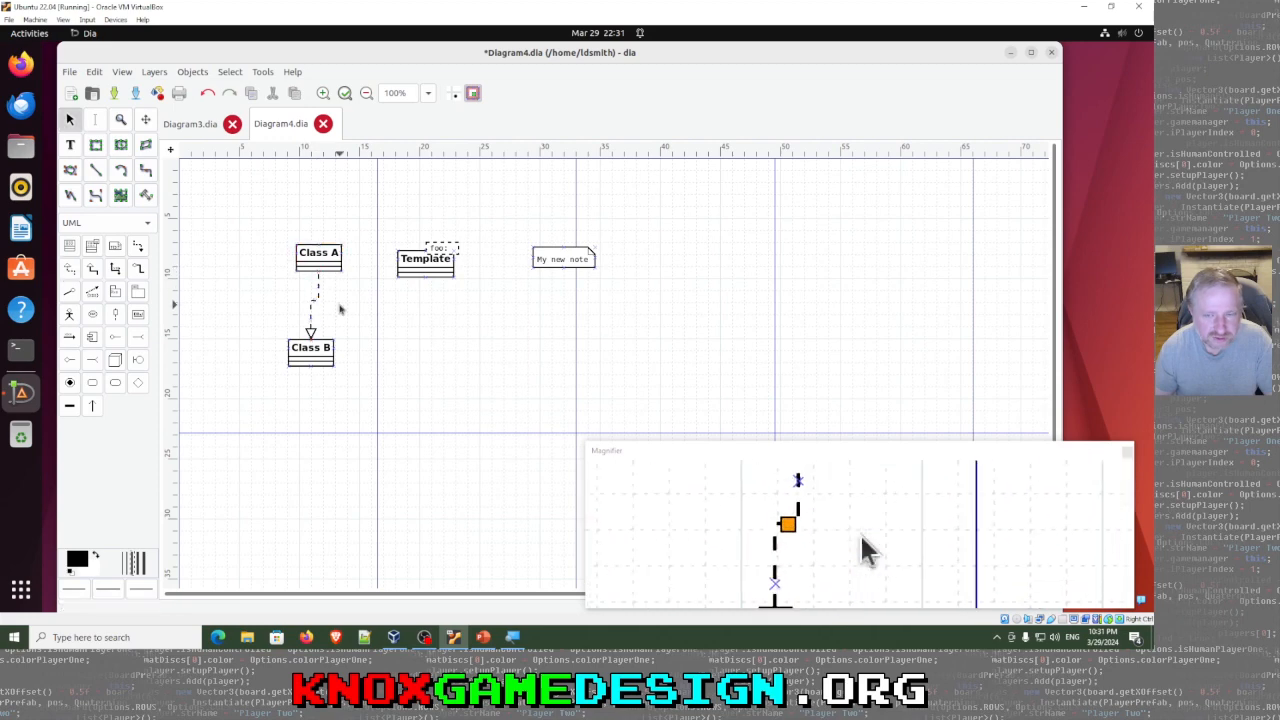
click(317, 298)
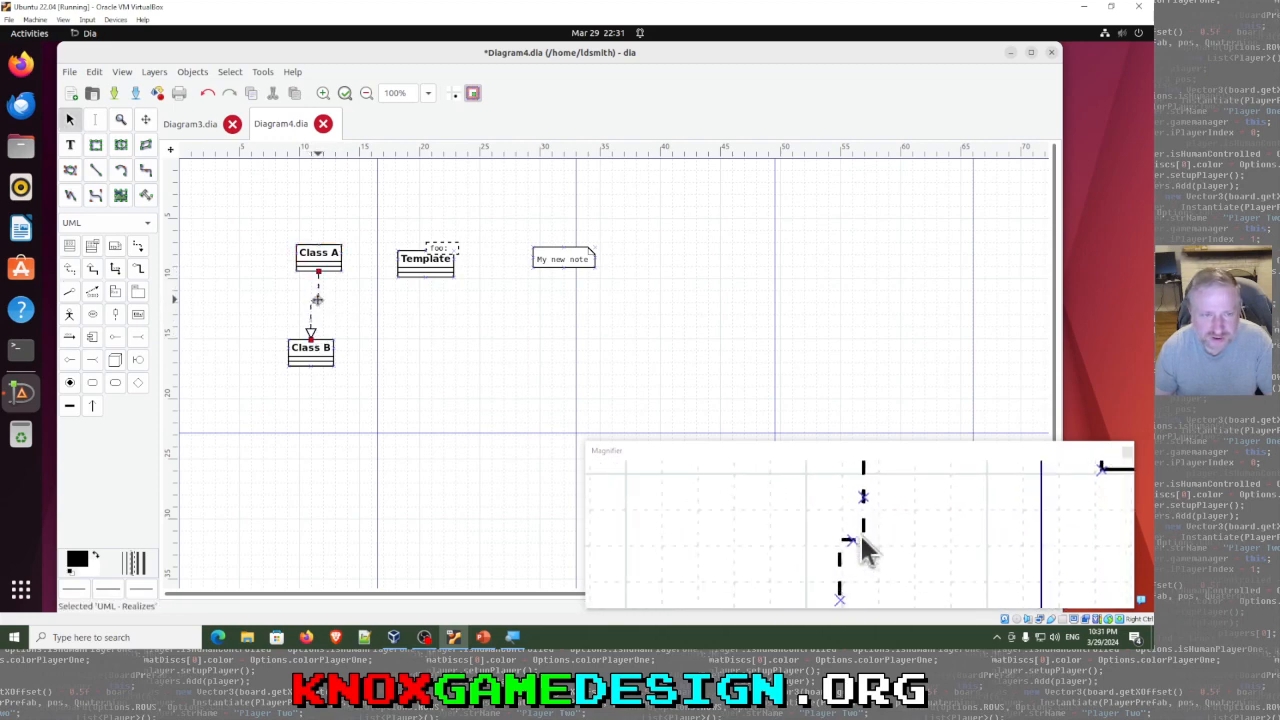
key(Delete)
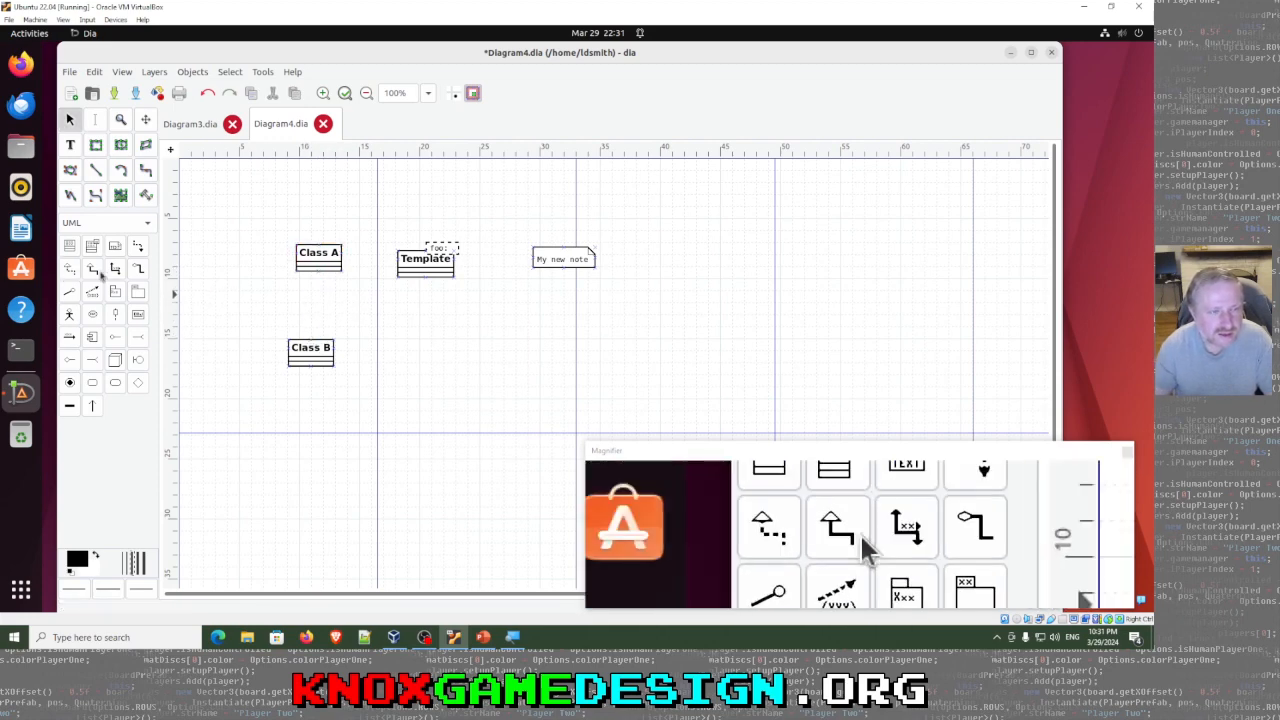
Step: Draw a Generalization link between Class B and Class A, with its arrowhead at Class B, and delete it
click(93, 270)
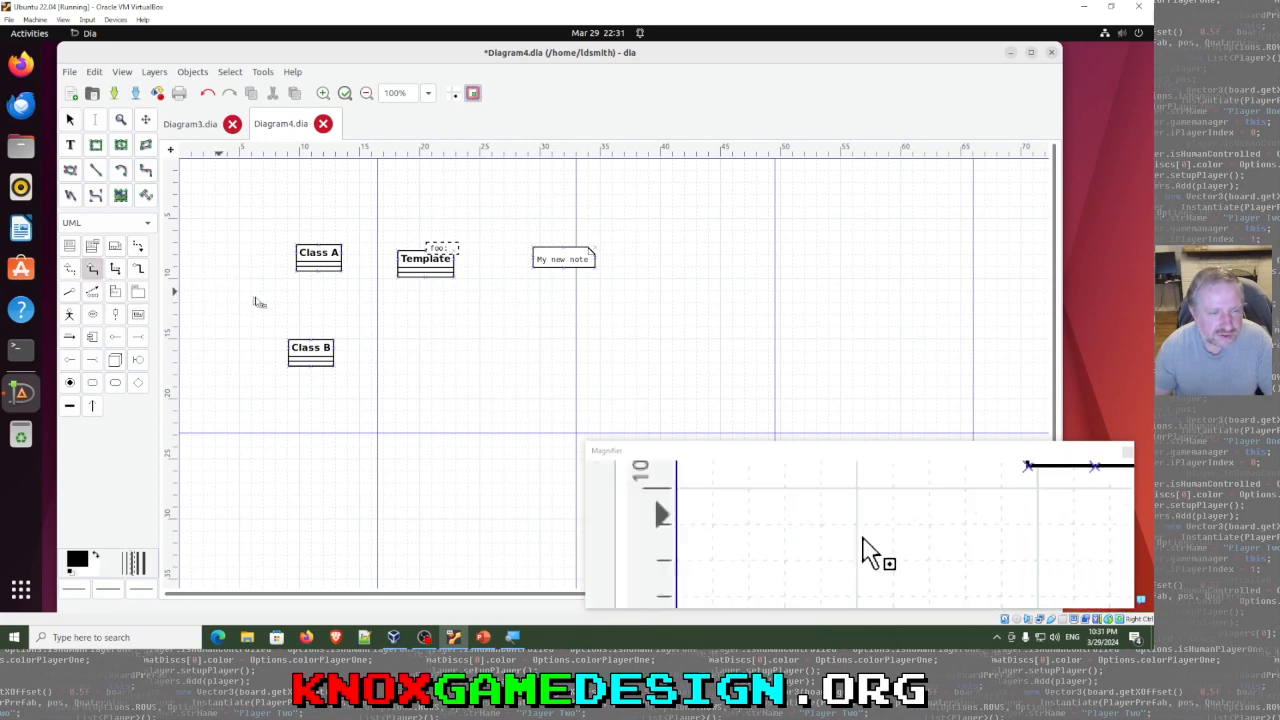
drag(310, 345, 318, 271)
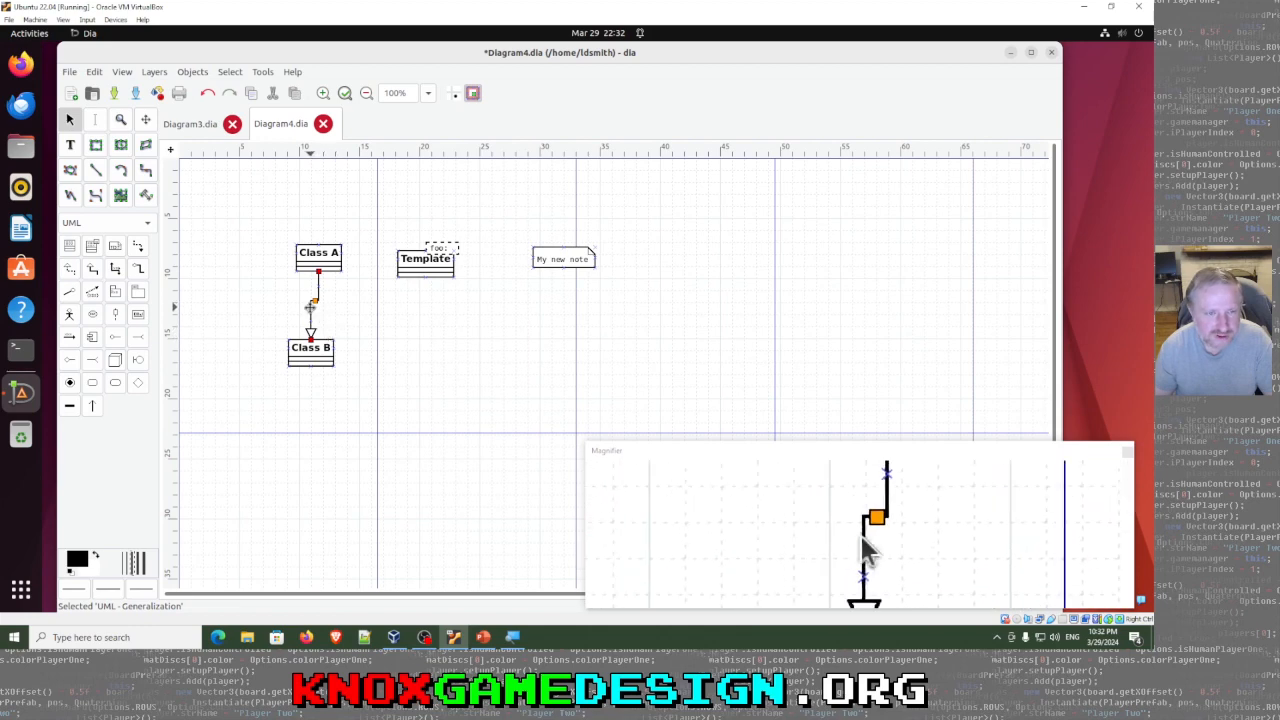
key(Delete)
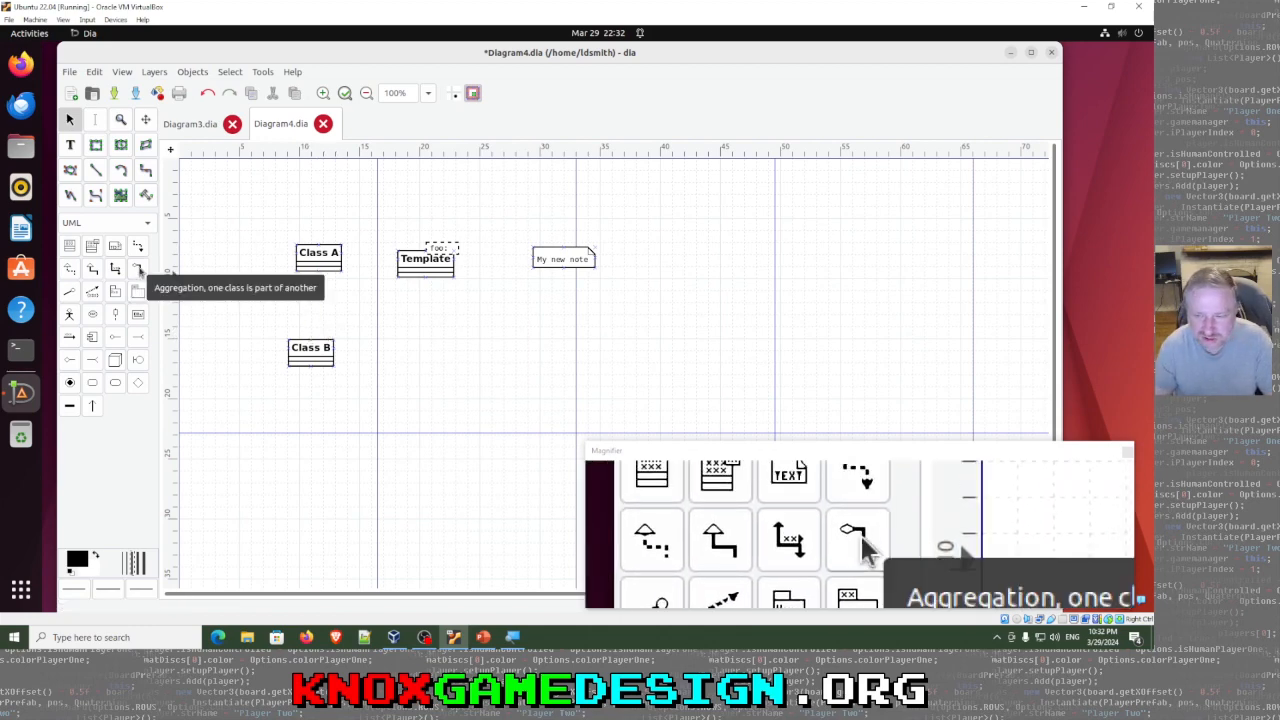
Step: Connect Class B to Class A with an aggregation starting at Class B, and rename Class A as Car
click(138, 269)
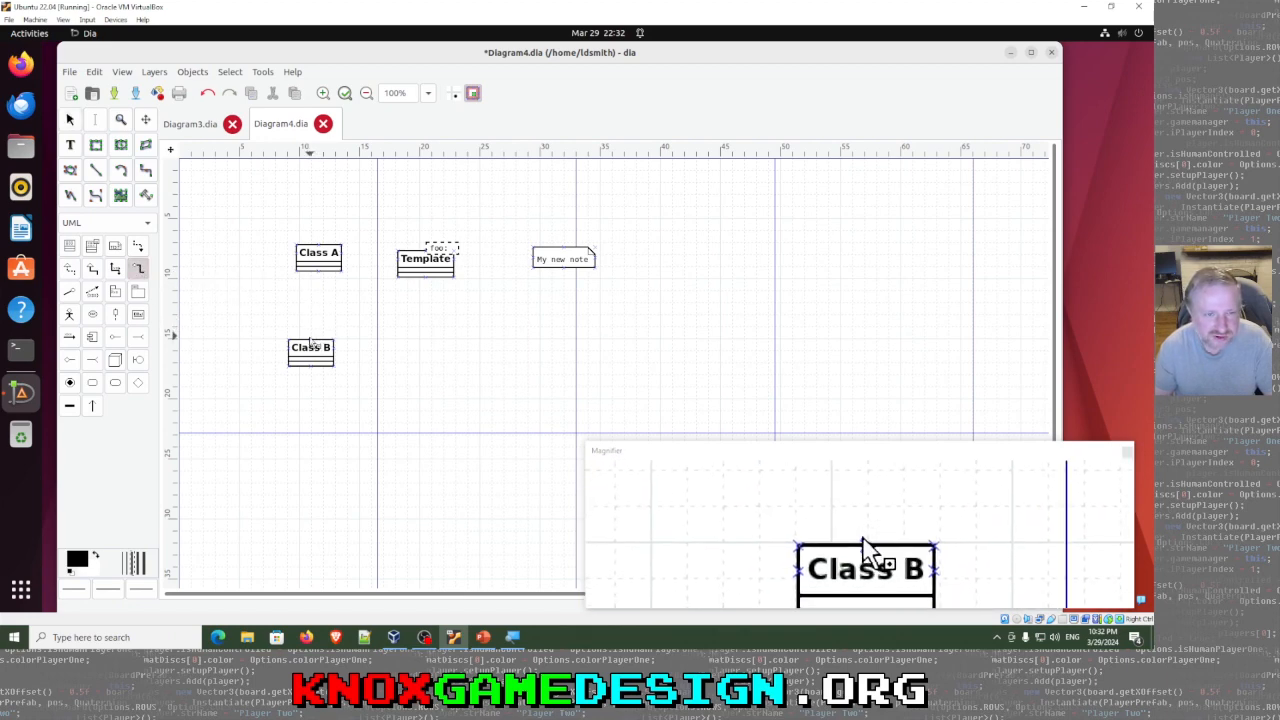
drag(310, 341, 318, 270)
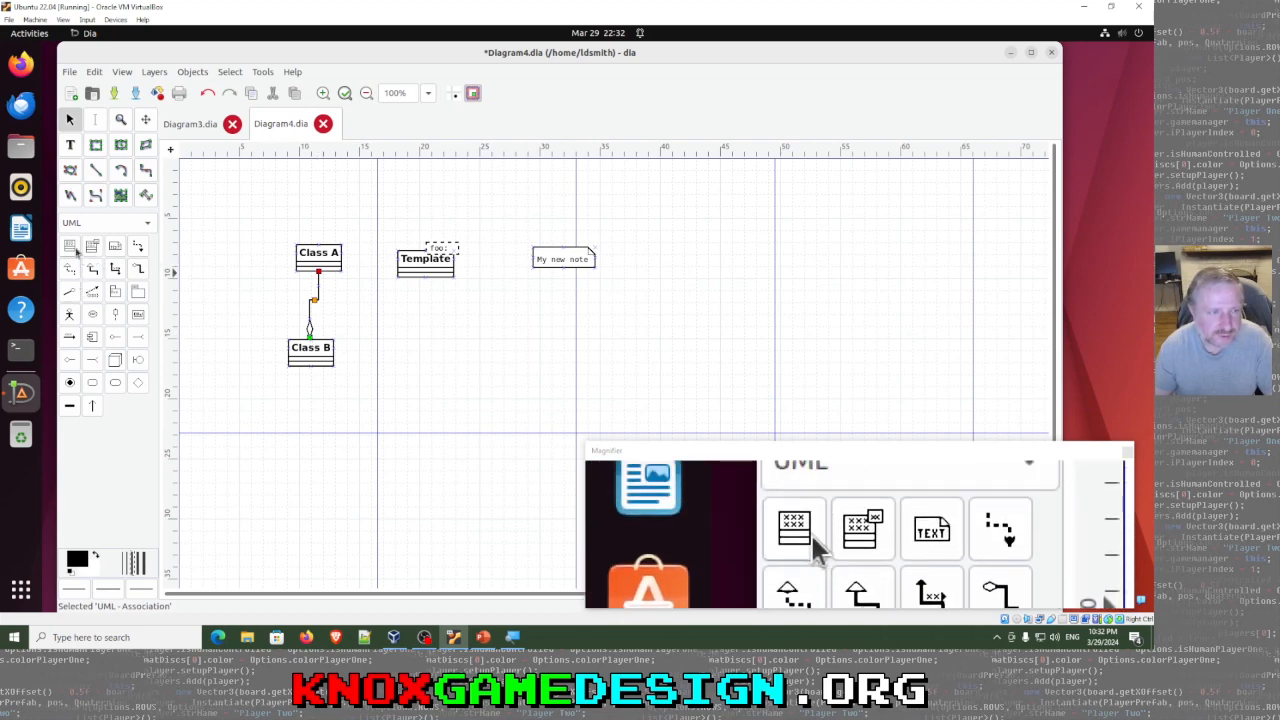
click(318, 257)
right_click(318, 257)
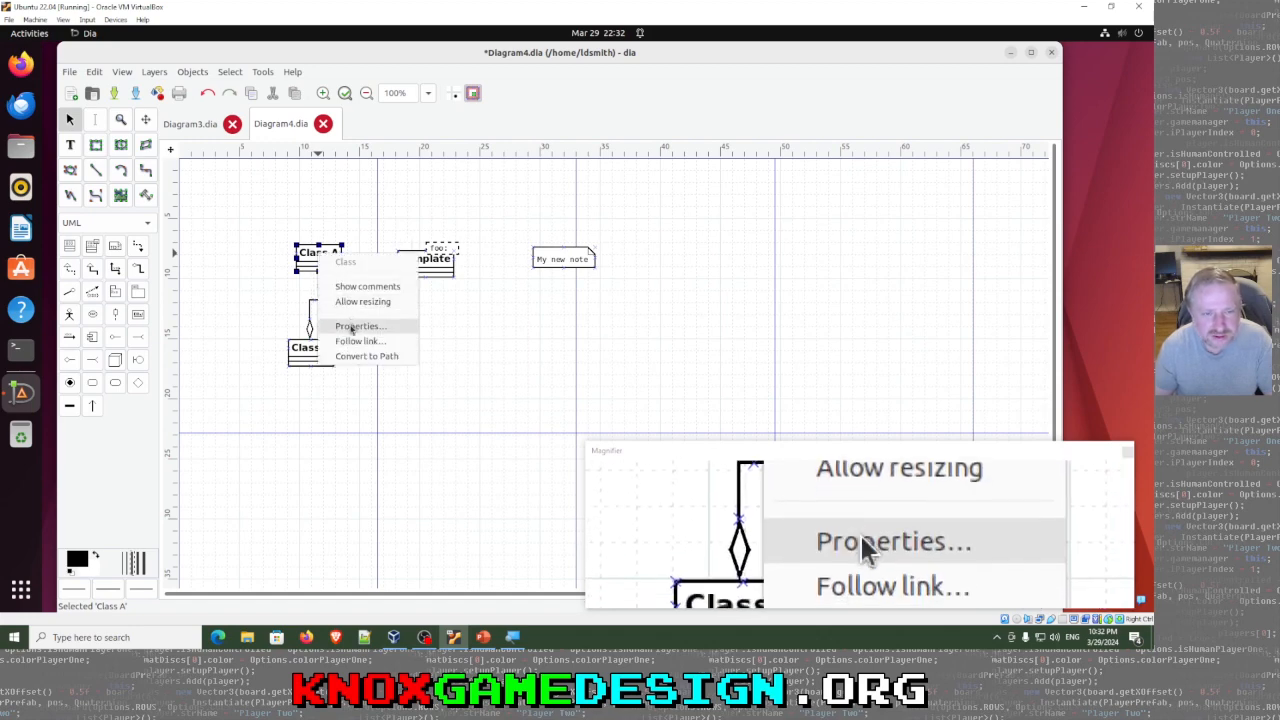
click(354, 326)
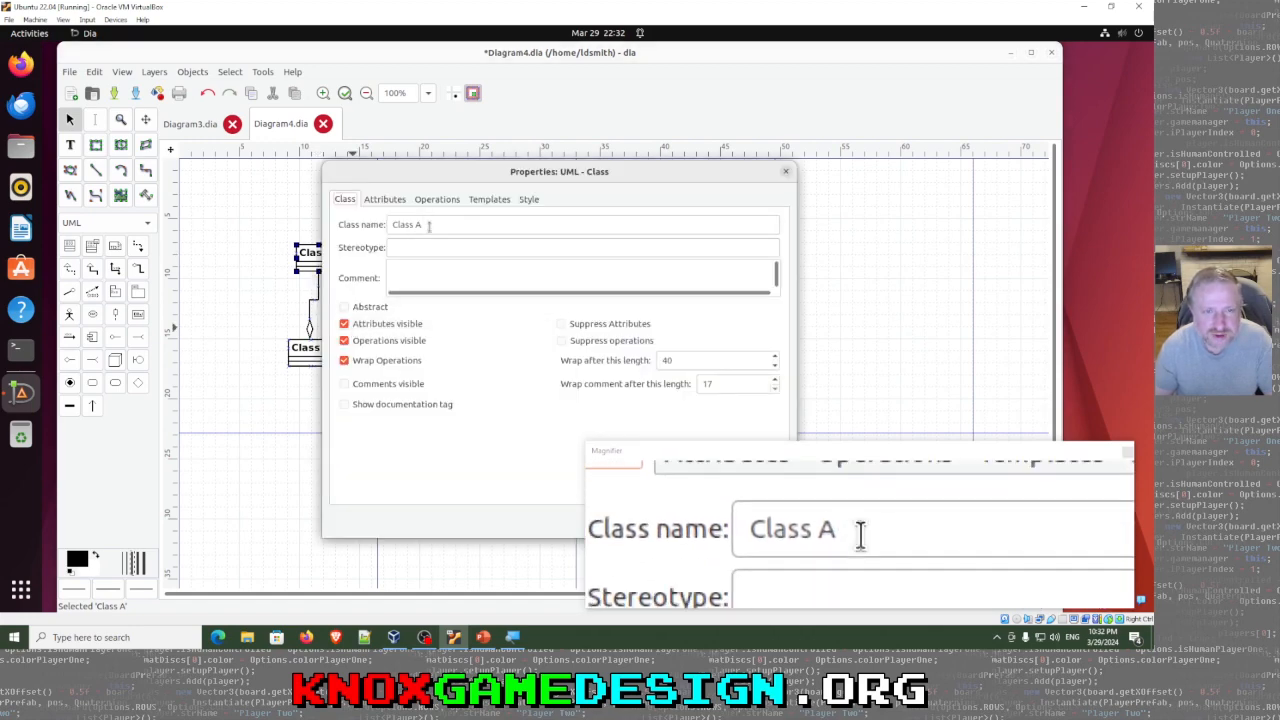
triple_click(389, 224)
text(Car)
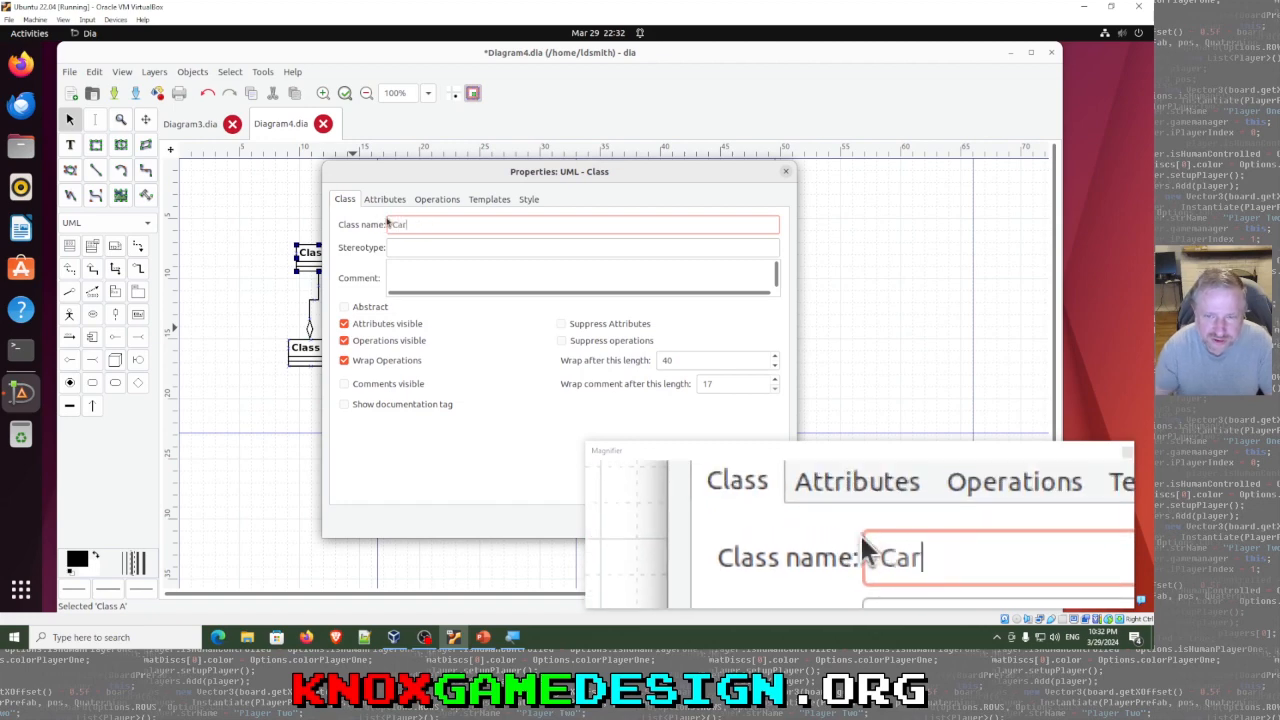
drag(522, 177, 454, 74)
click(721, 421)
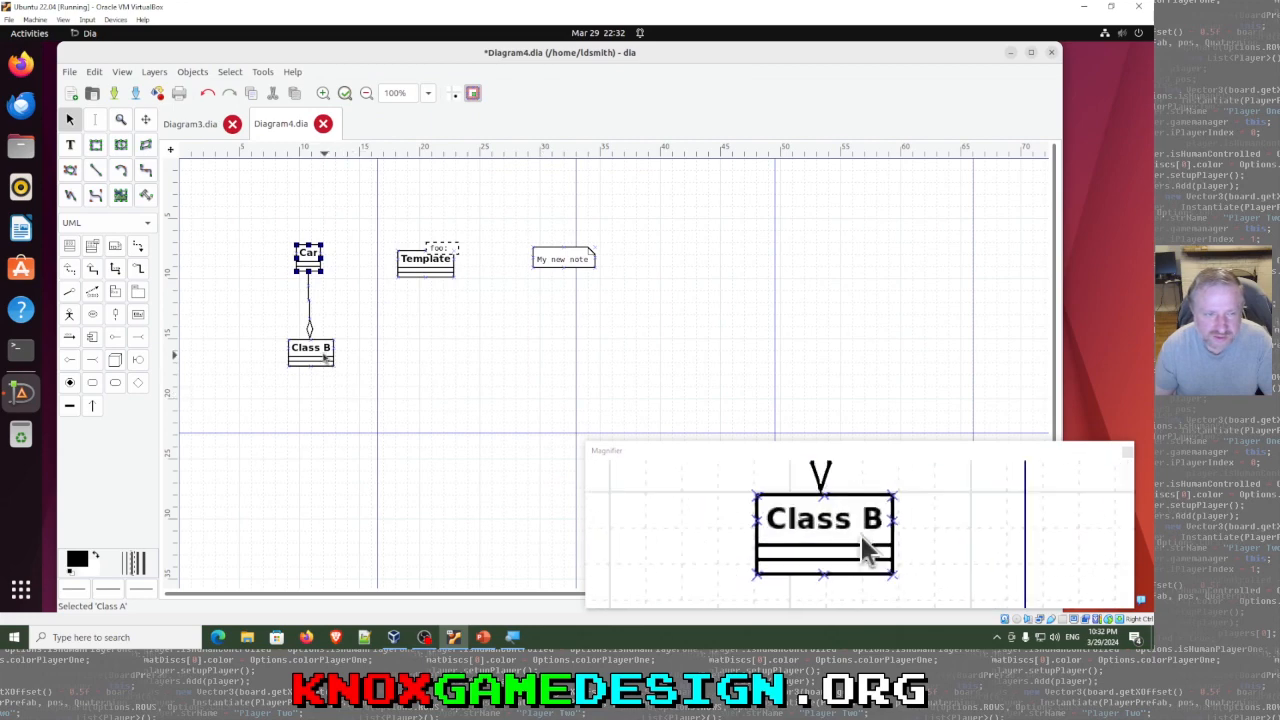
Step: Rename Class B as Tire and shift it to the lower left of Car with the aggregation's diamond attached to its top
click(320, 352)
double_click(320, 352)
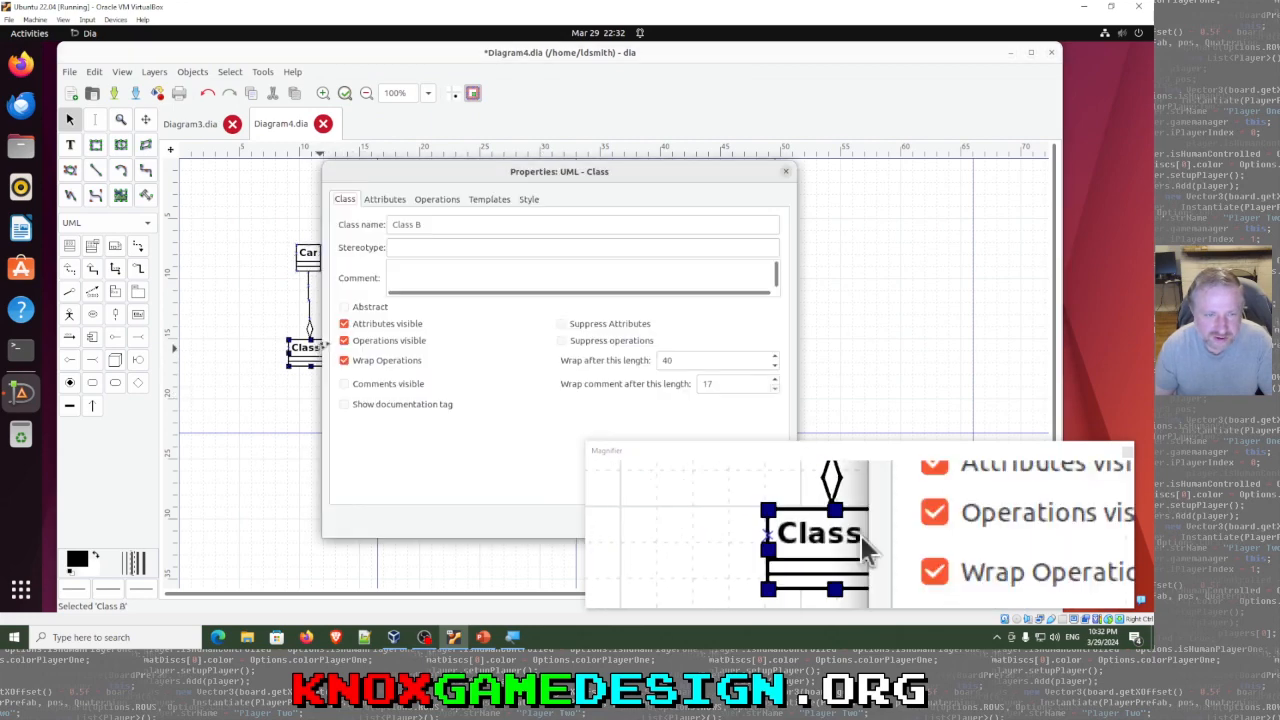
triple_click(396, 225)
text(Tire)
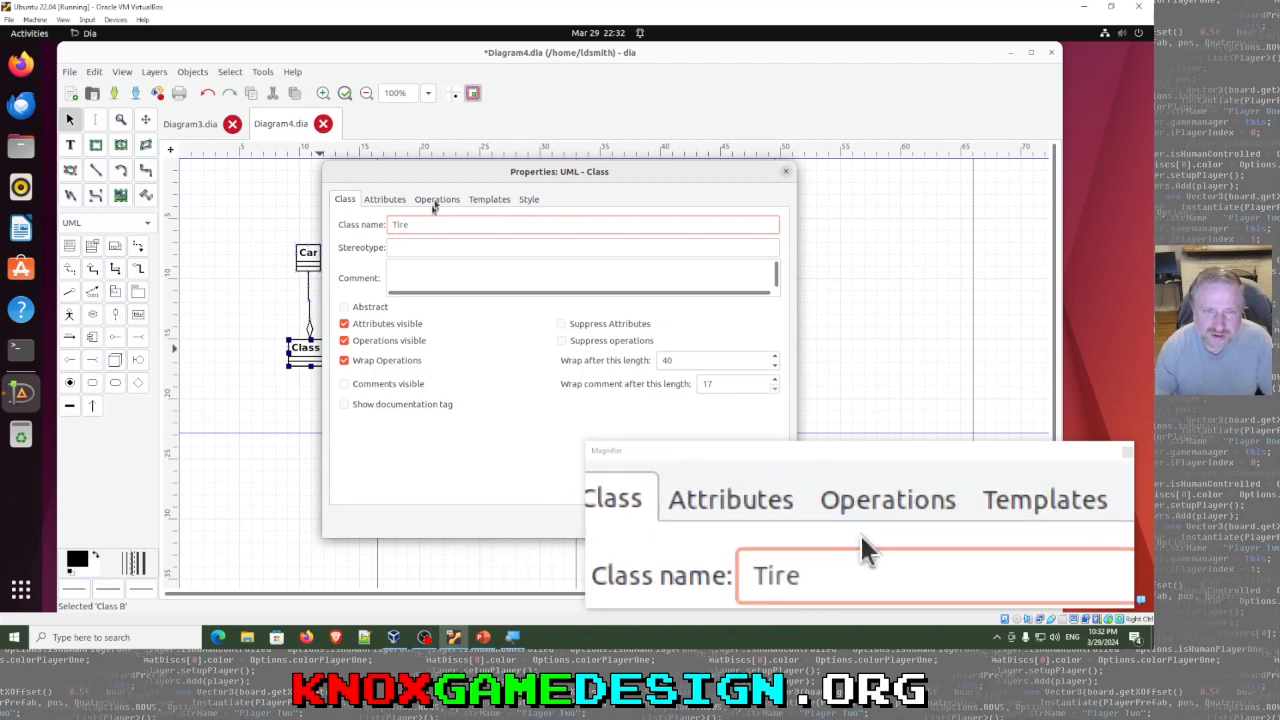
drag(420, 175, 315, 85)
click(625, 439)
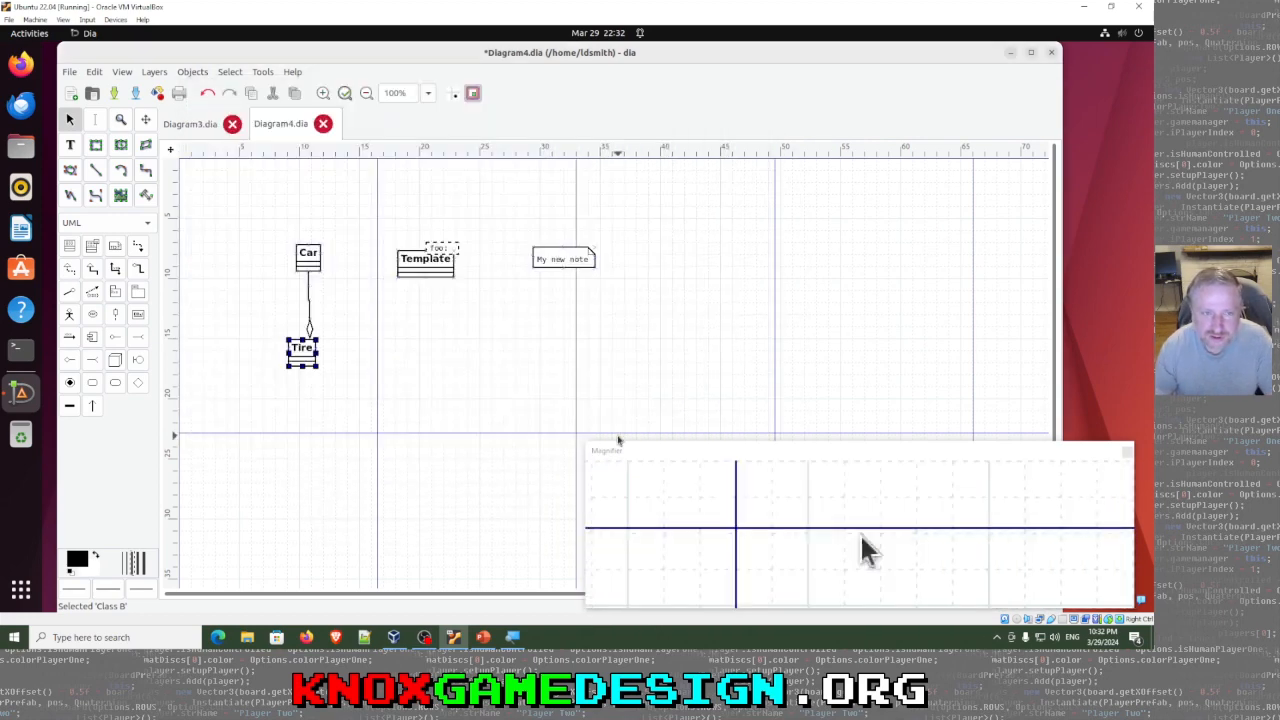
drag(310, 352, 276, 332)
click(310, 333)
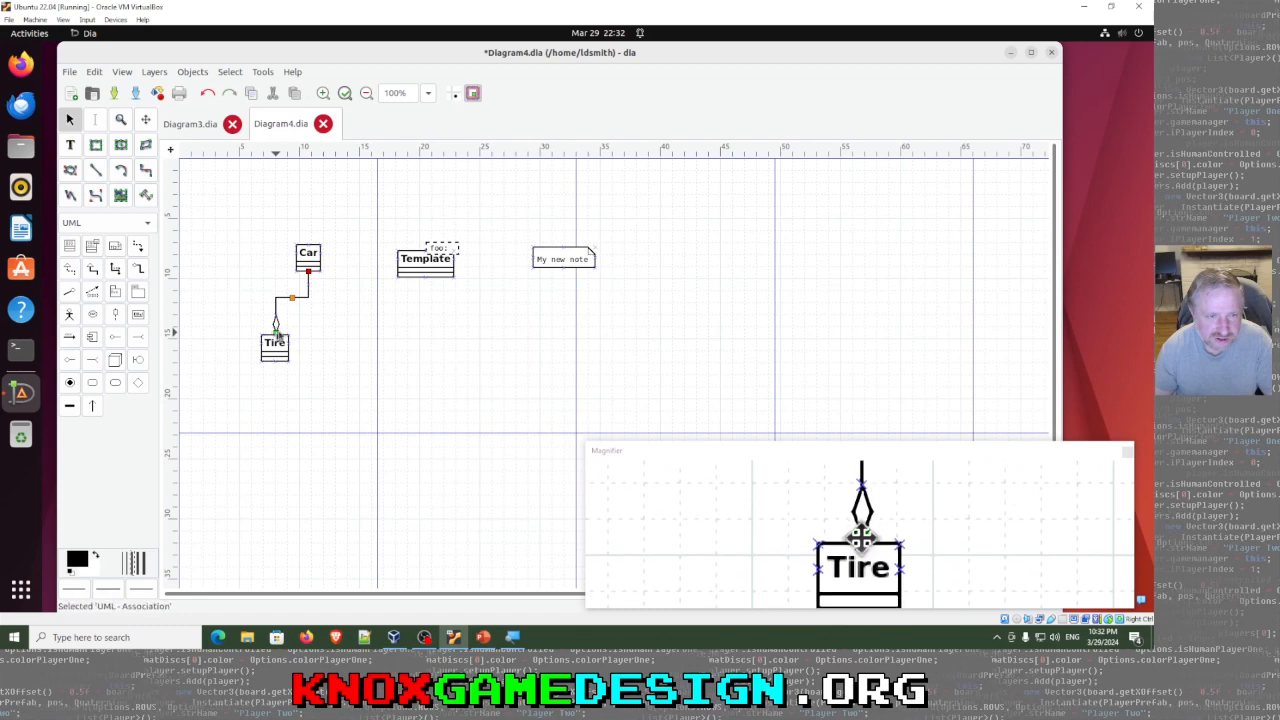
Step: Add a class to the right of Tire and name it Engine
click(70, 246)
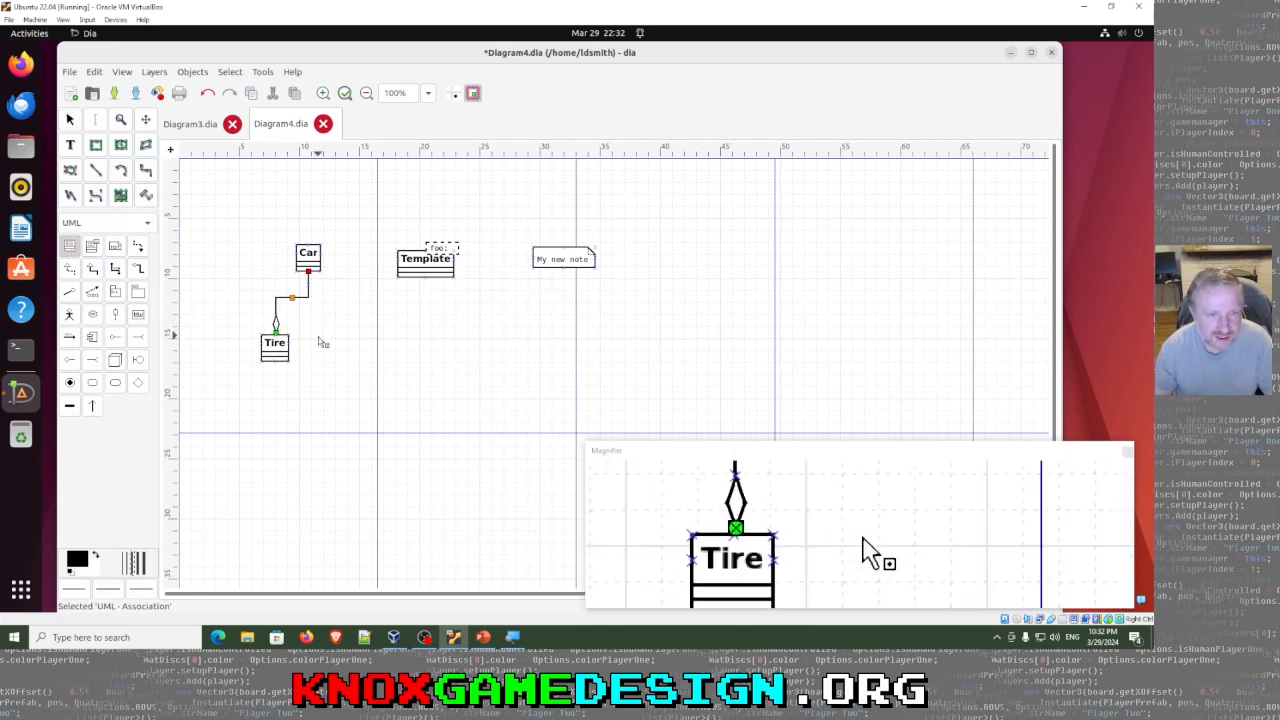
click(311, 344)
right_click(332, 357)
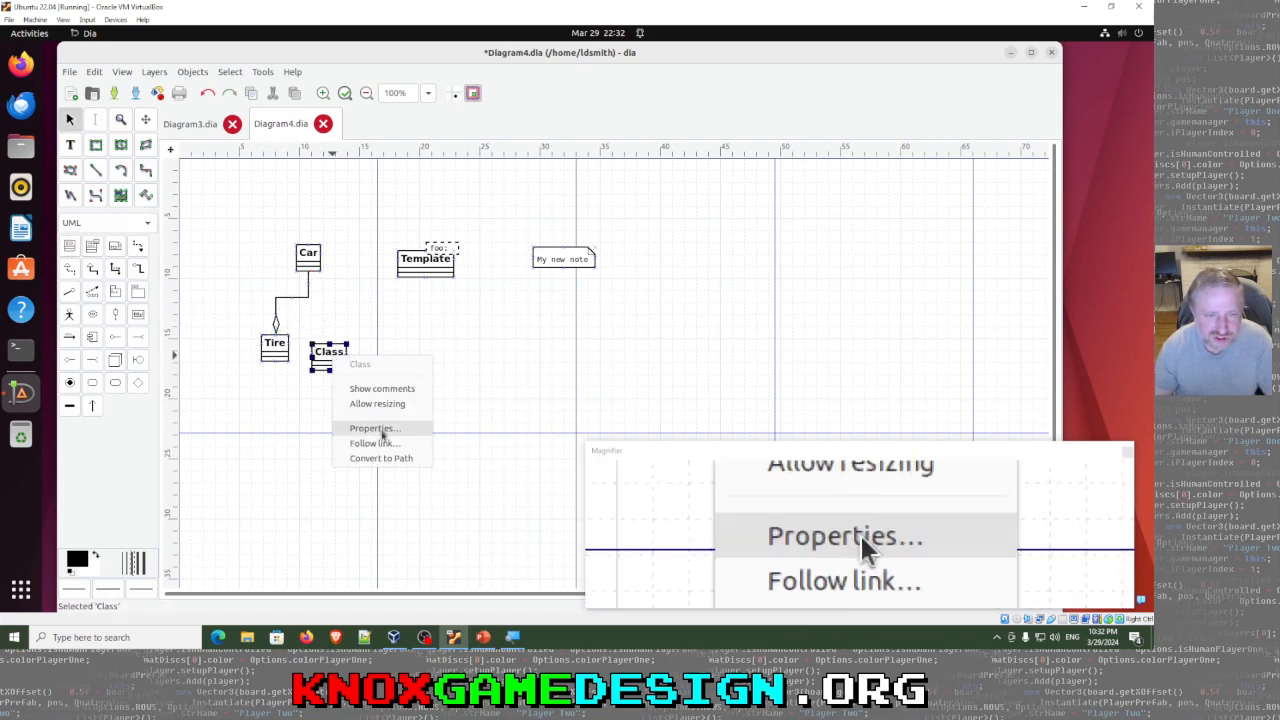
click(389, 436)
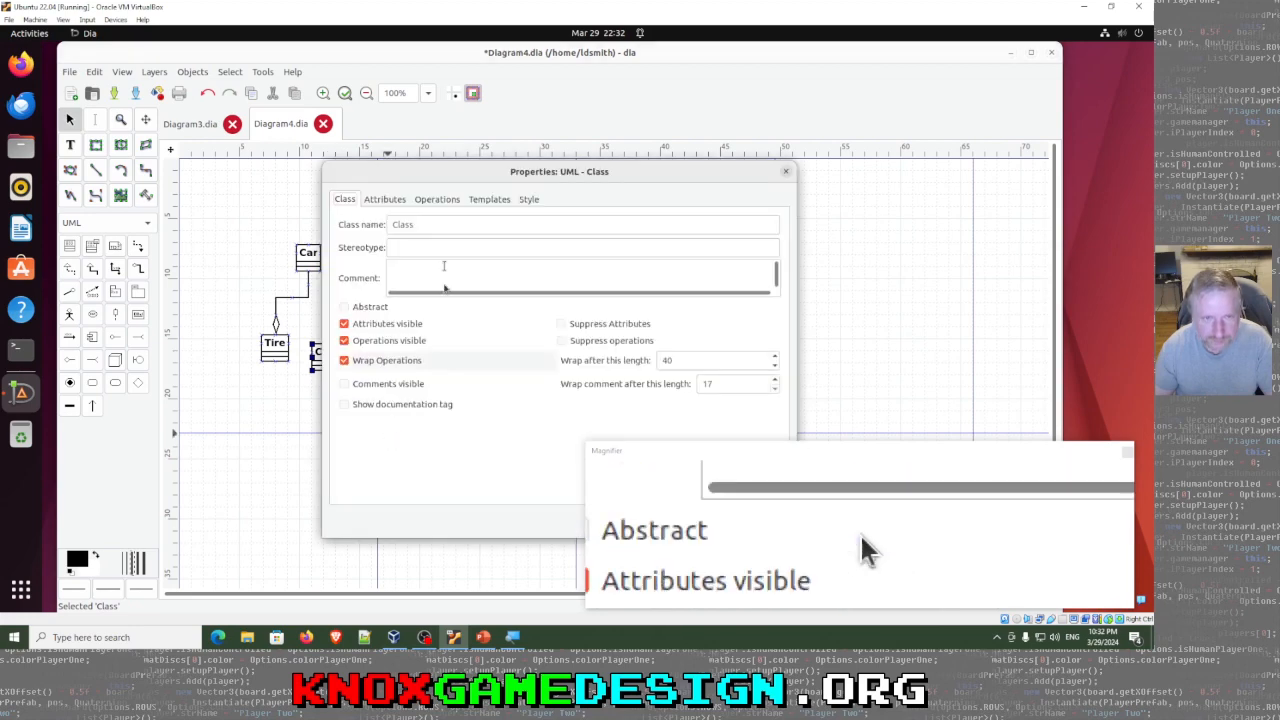
double_click(405, 224)
text(Engine)
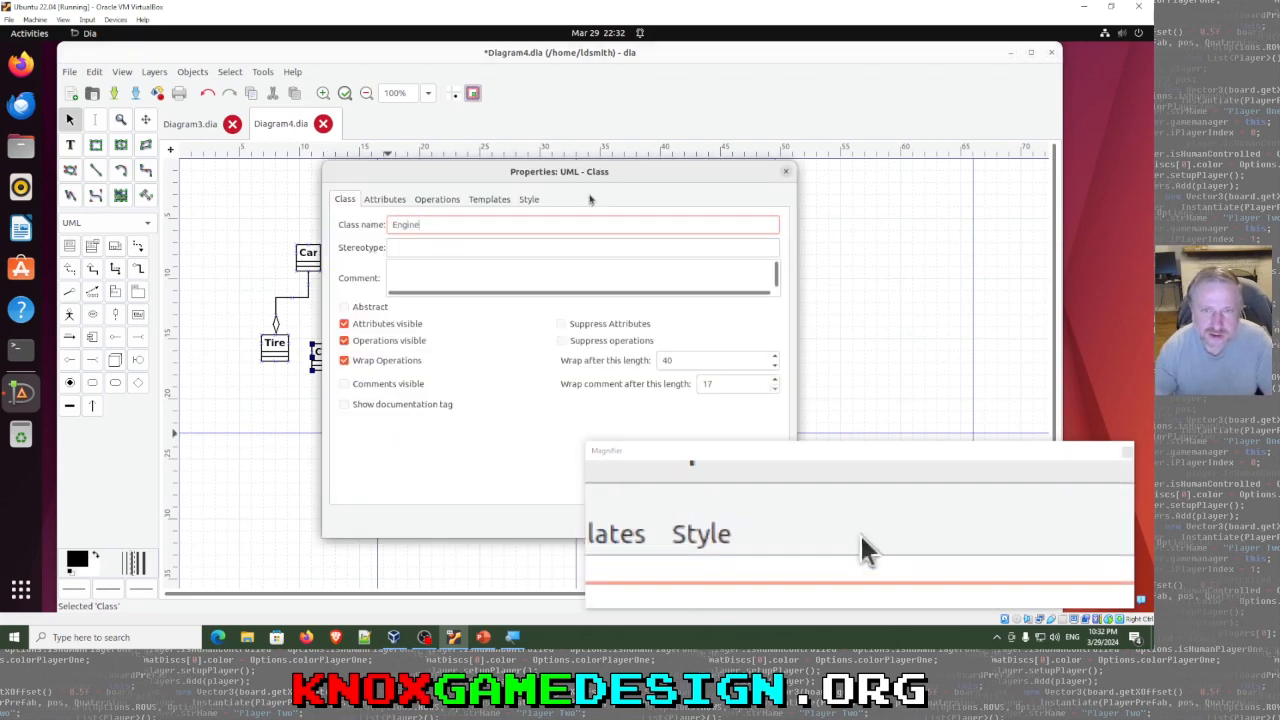
drag(593, 178, 465, 84)
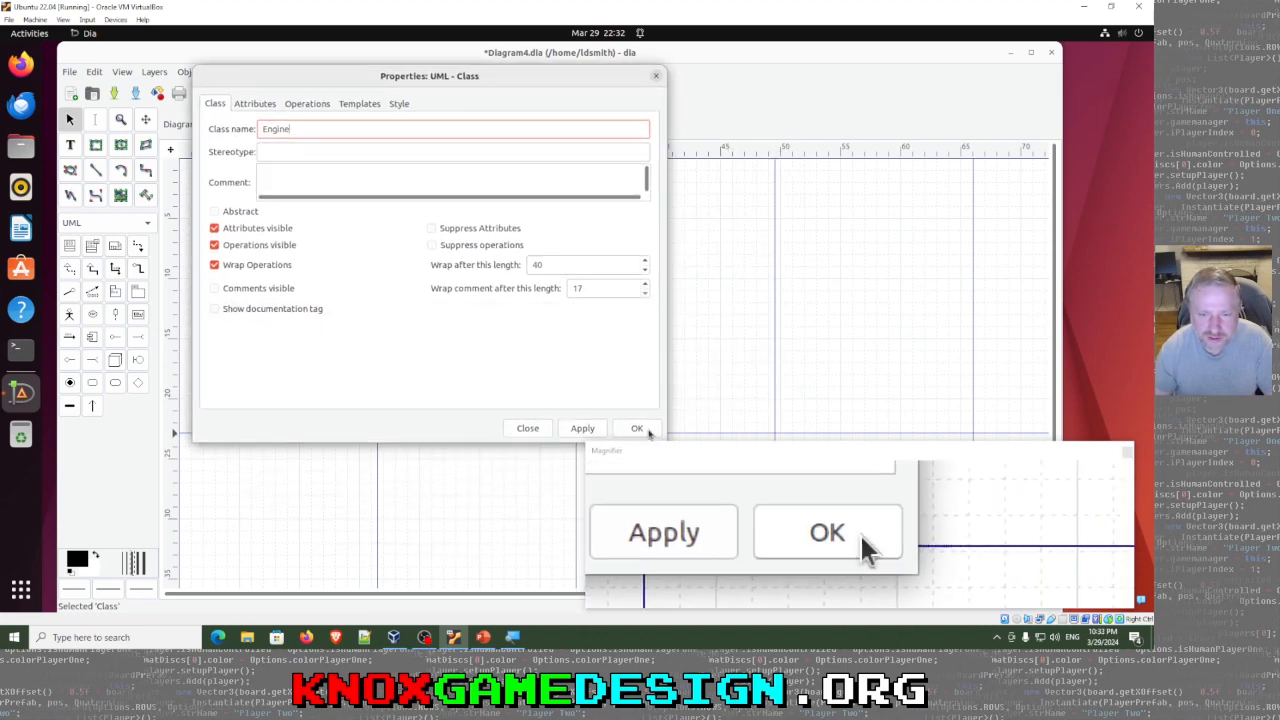
click(639, 429)
Step: Connect the top of Engine to the bottom of Car with an aggregation whose diamond sits at Engine
click(138, 269)
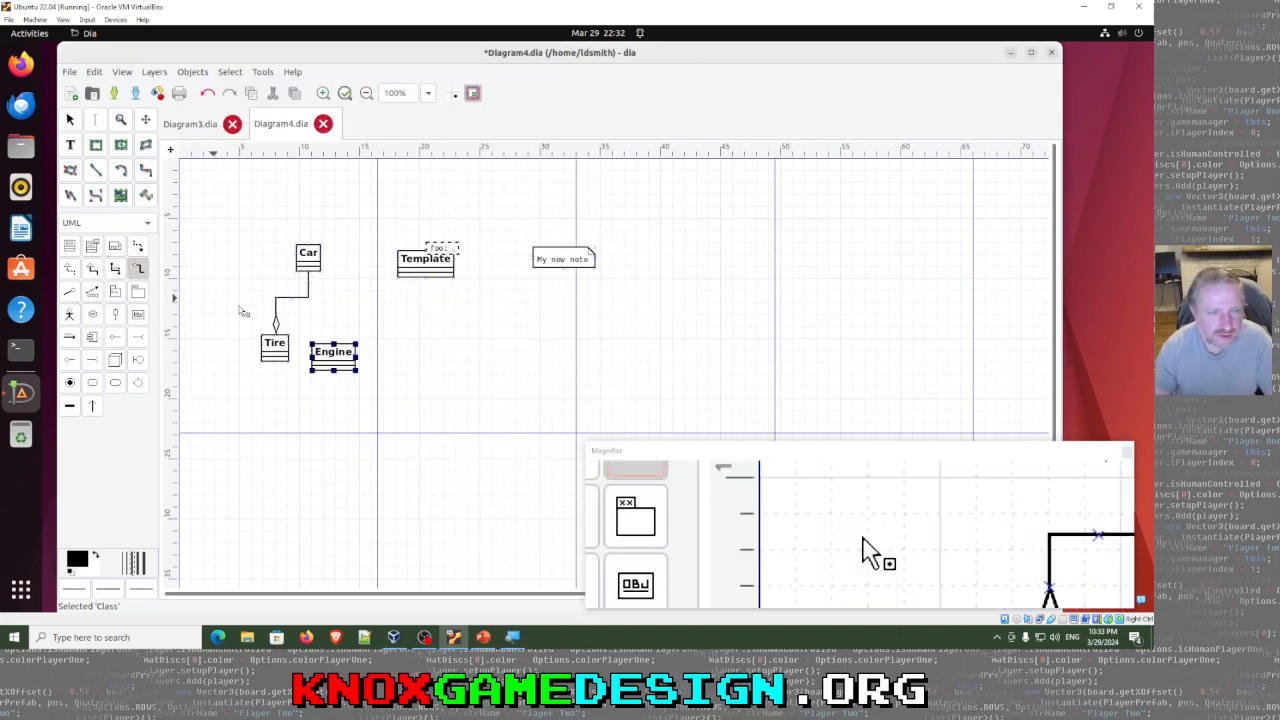
drag(335, 344, 308, 275)
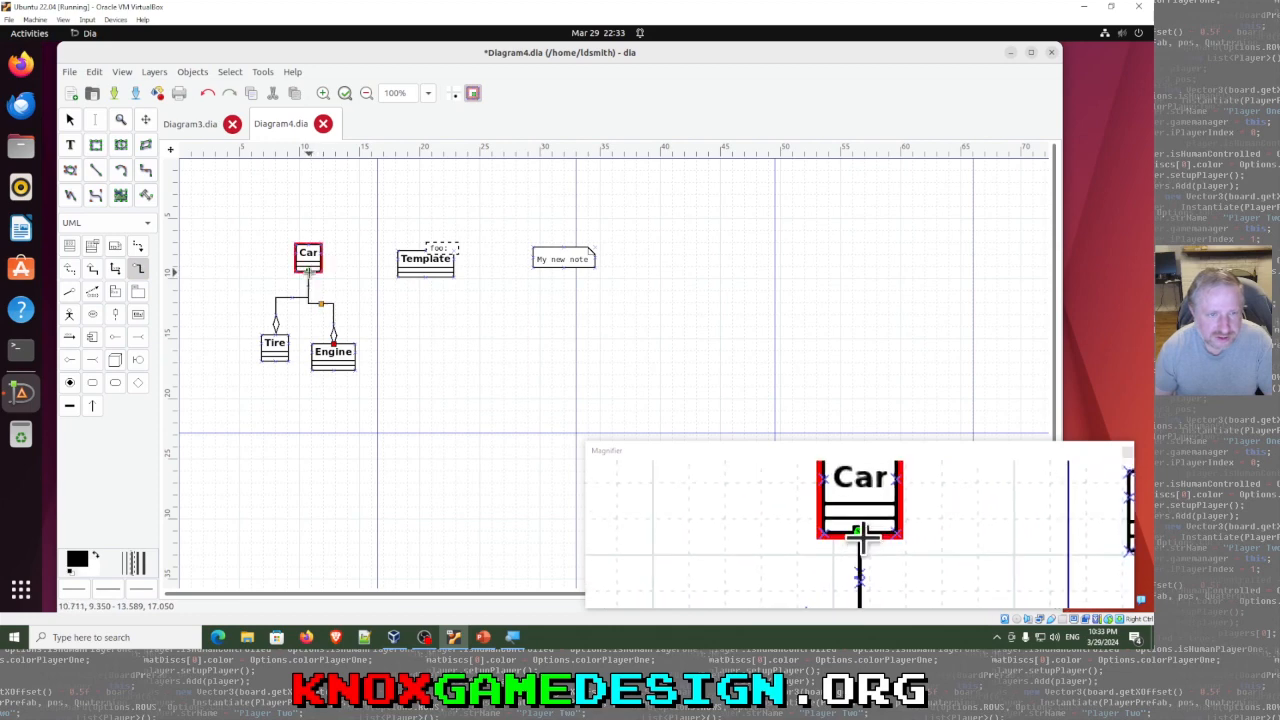
click(237, 308)
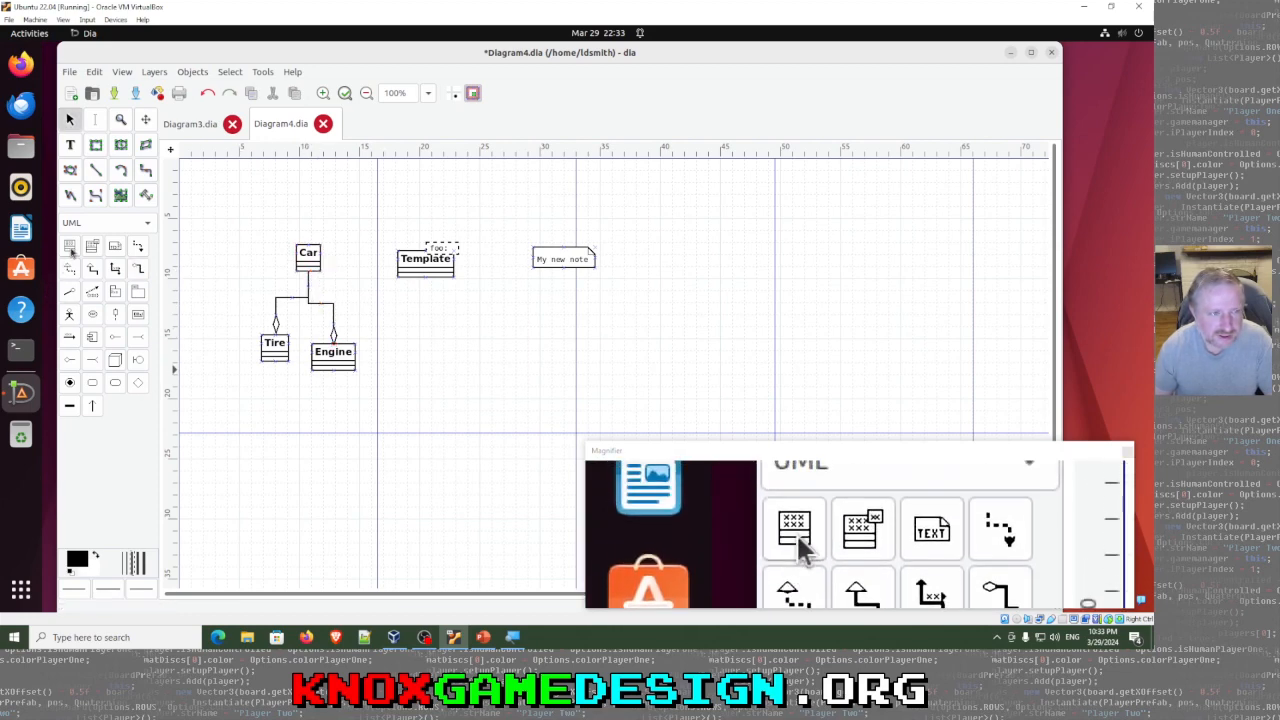
Step: Add a class to the right of Engine and name it Door
click(69, 245)
click(376, 349)
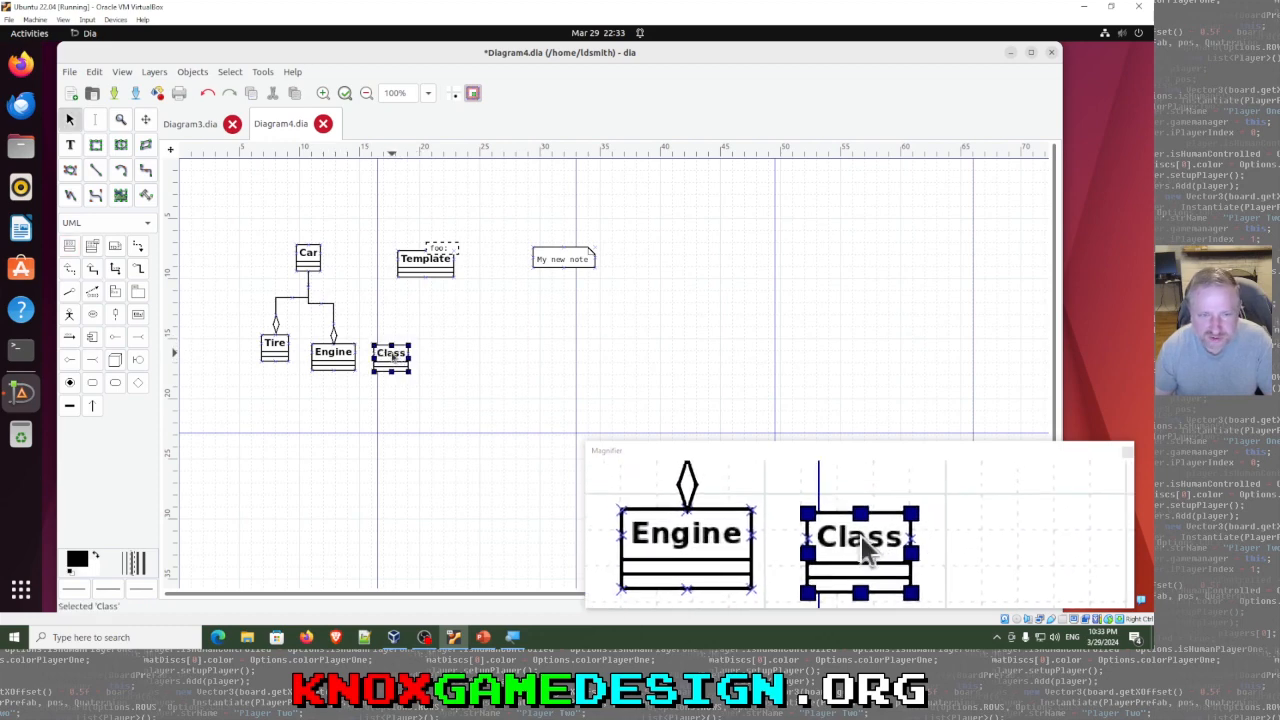
right_click(392, 356)
click(434, 426)
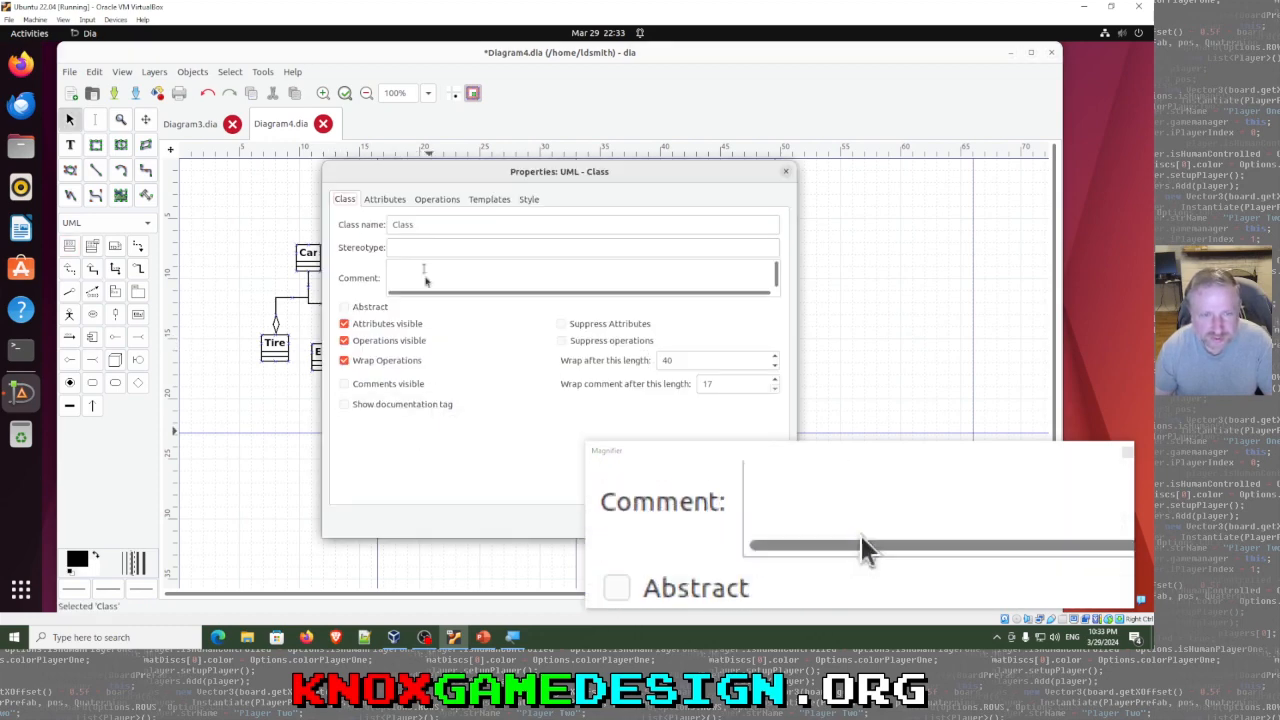
double_click(414, 224)
text(Do)
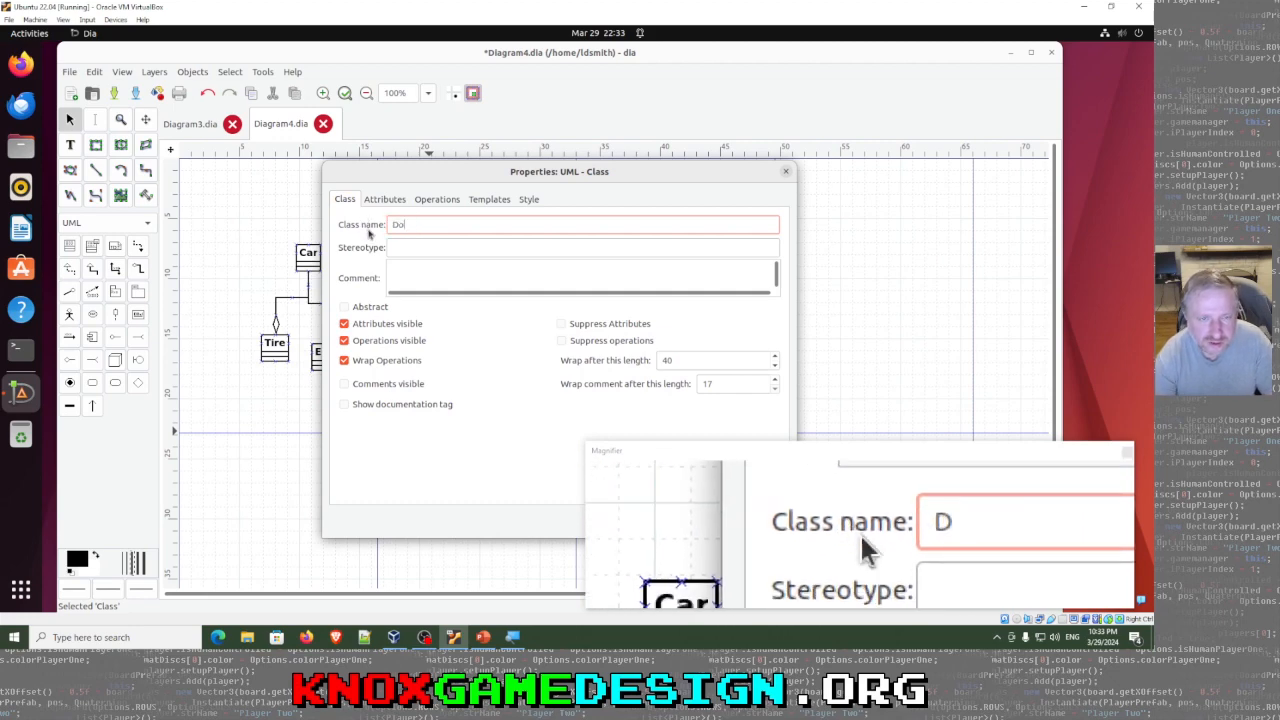
text(or)
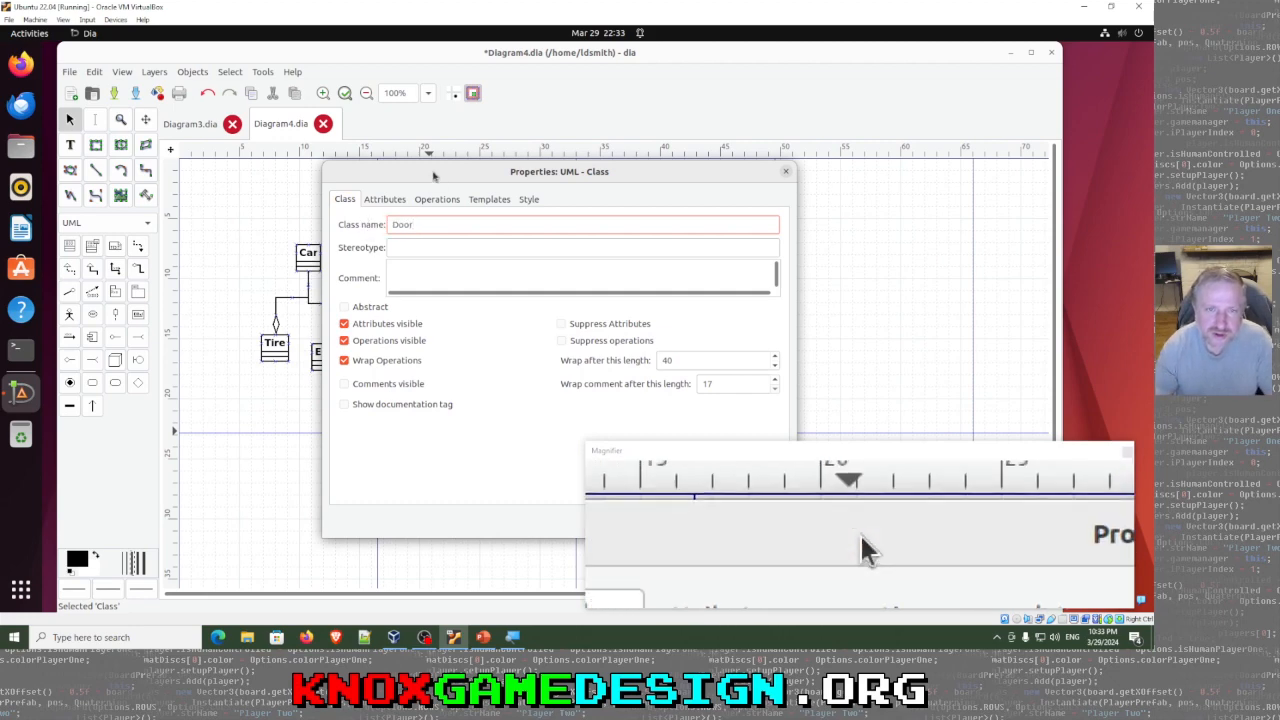
drag(431, 172, 237, 95)
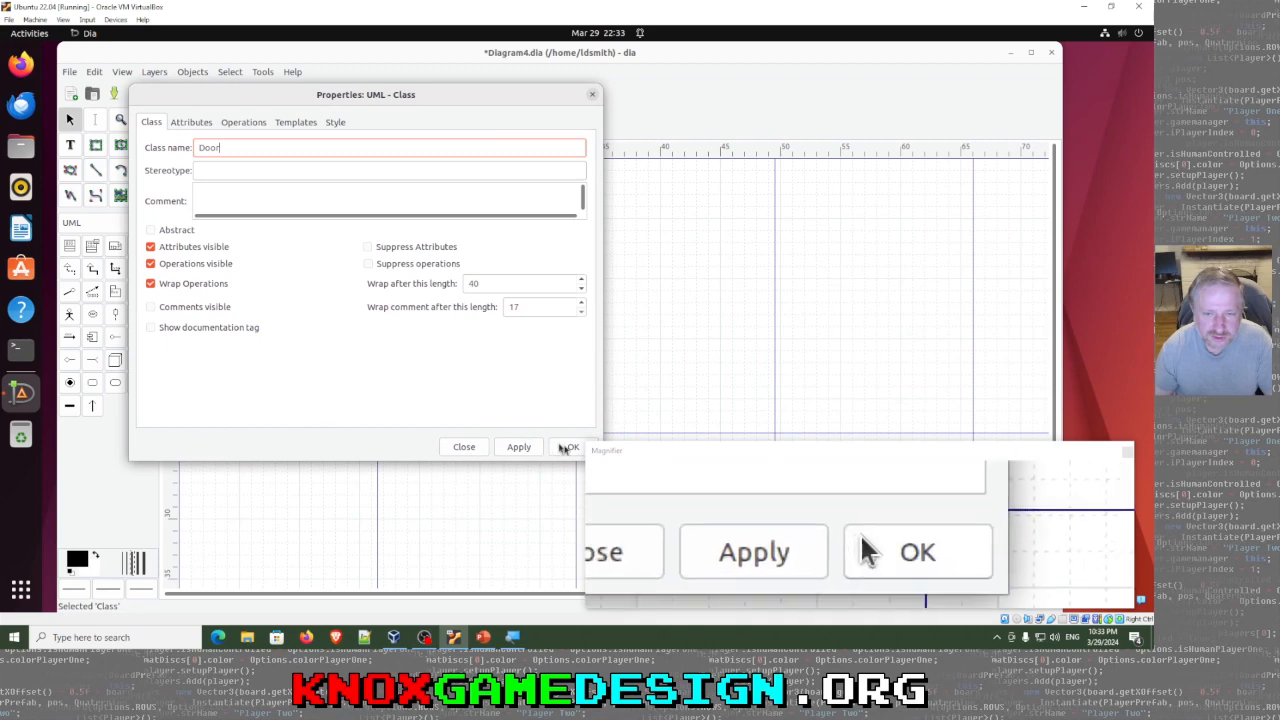
click(572, 447)
Step: Add a class to the right of Door and name it Headlights
click(69, 245)
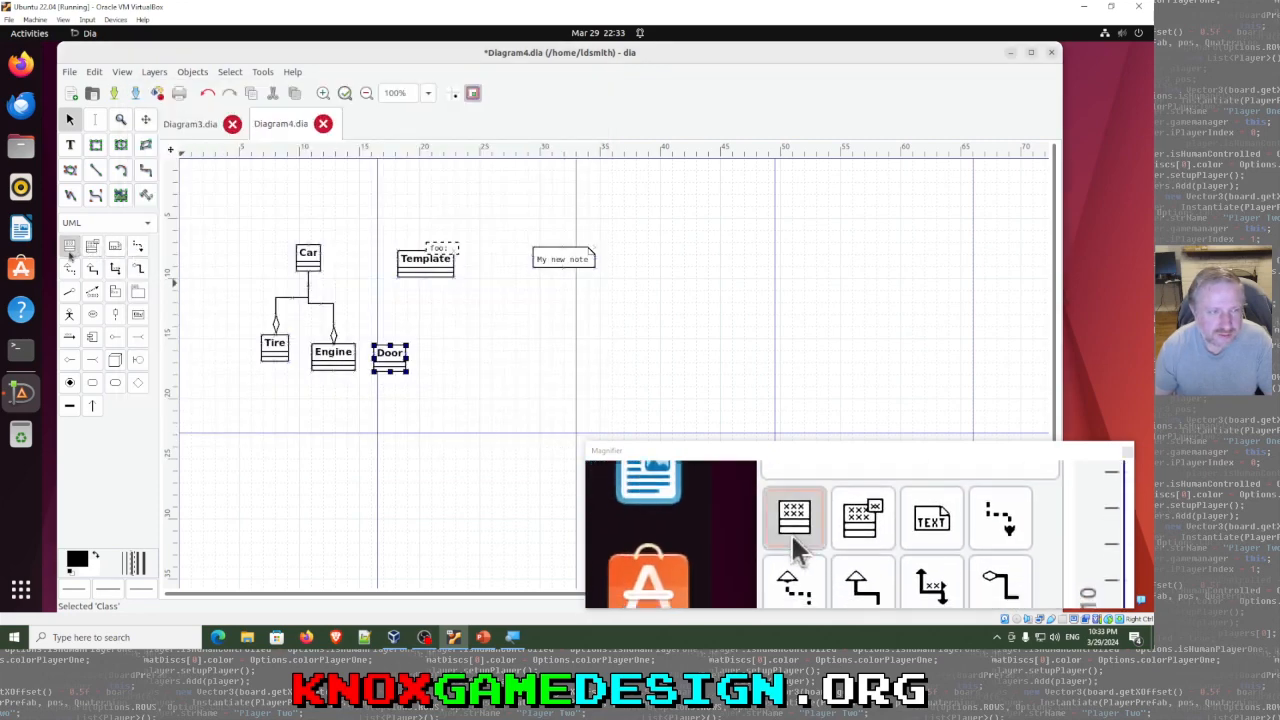
click(431, 352)
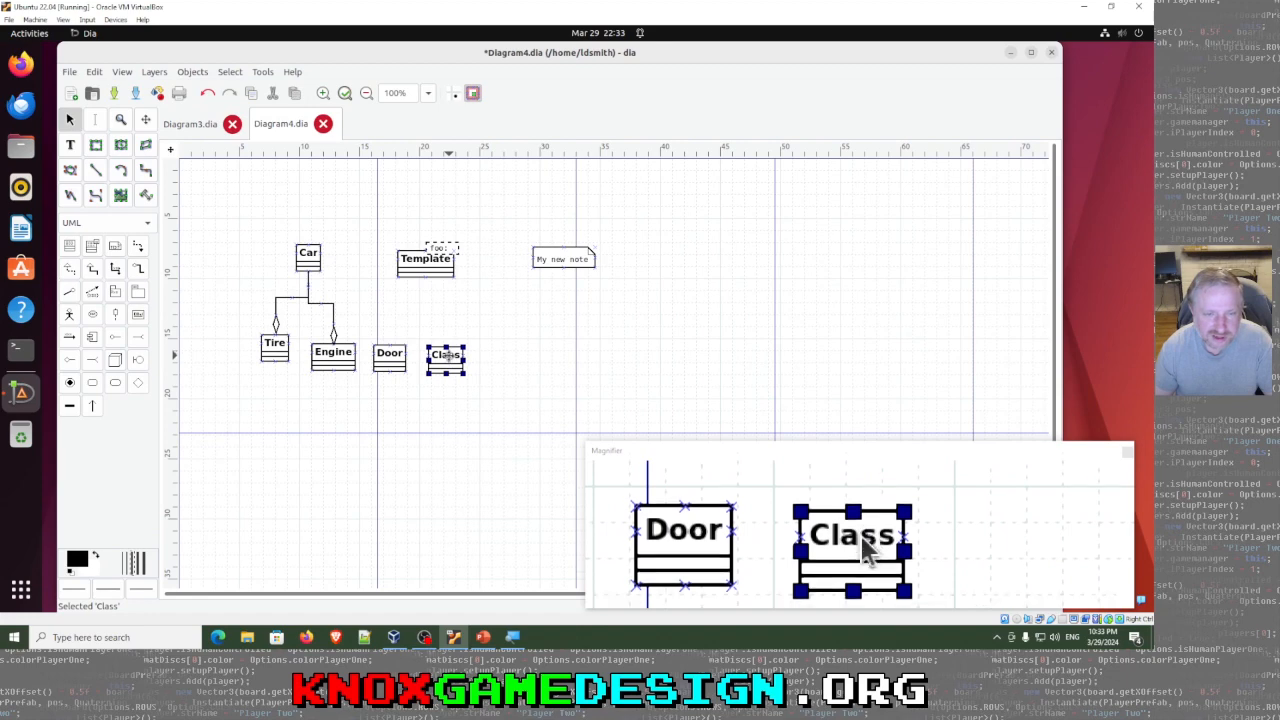
right_click(449, 357)
click(491, 426)
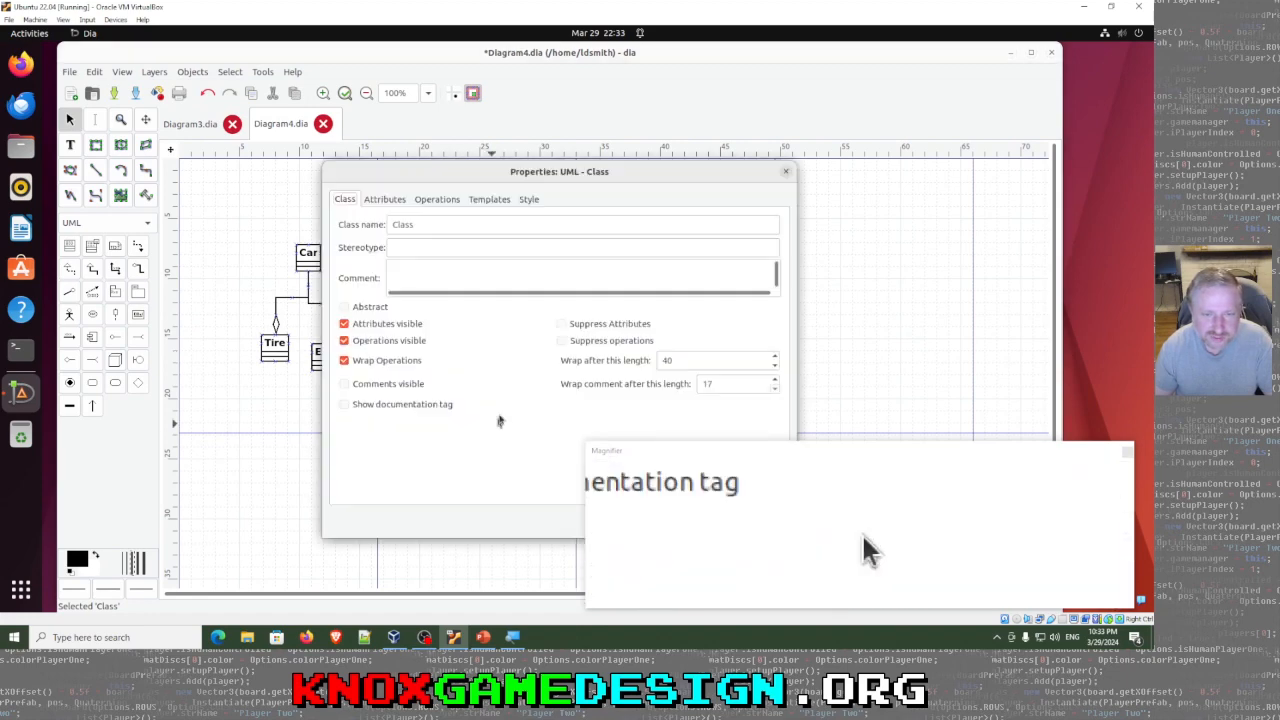
drag(419, 222, 362, 218)
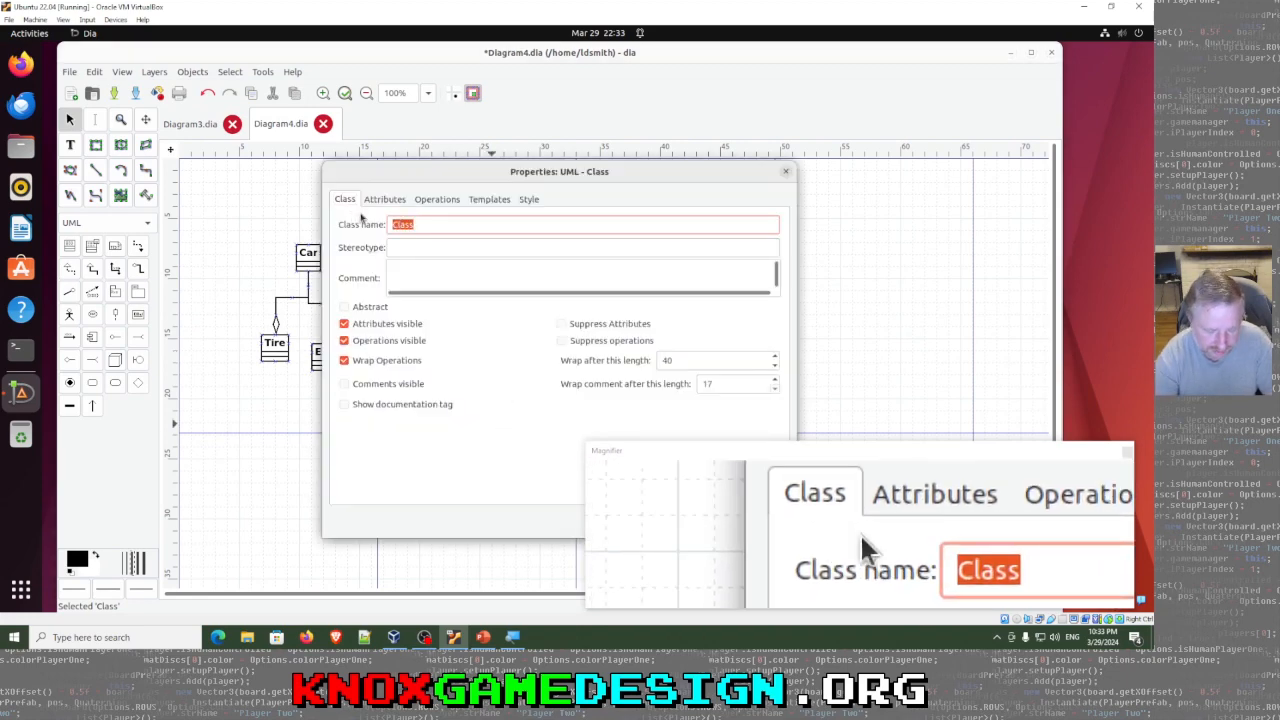
text(Headlights)
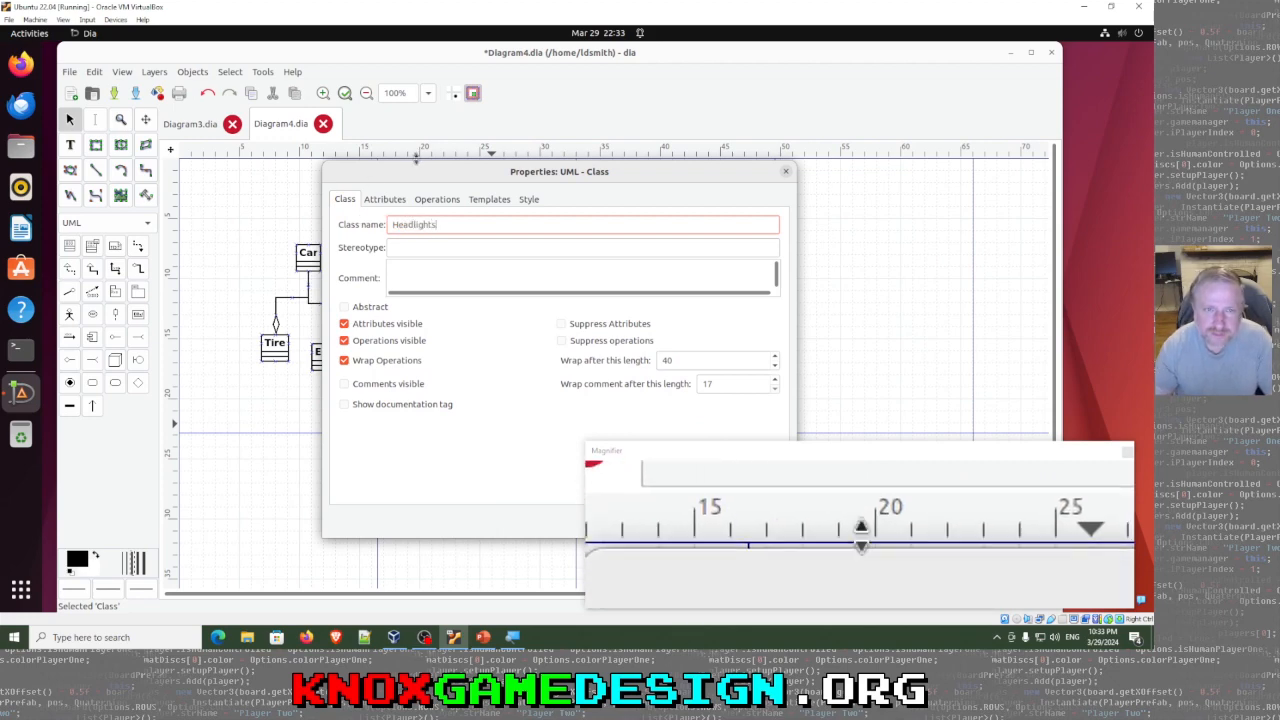
drag(424, 173, 230, 112)
click(573, 466)
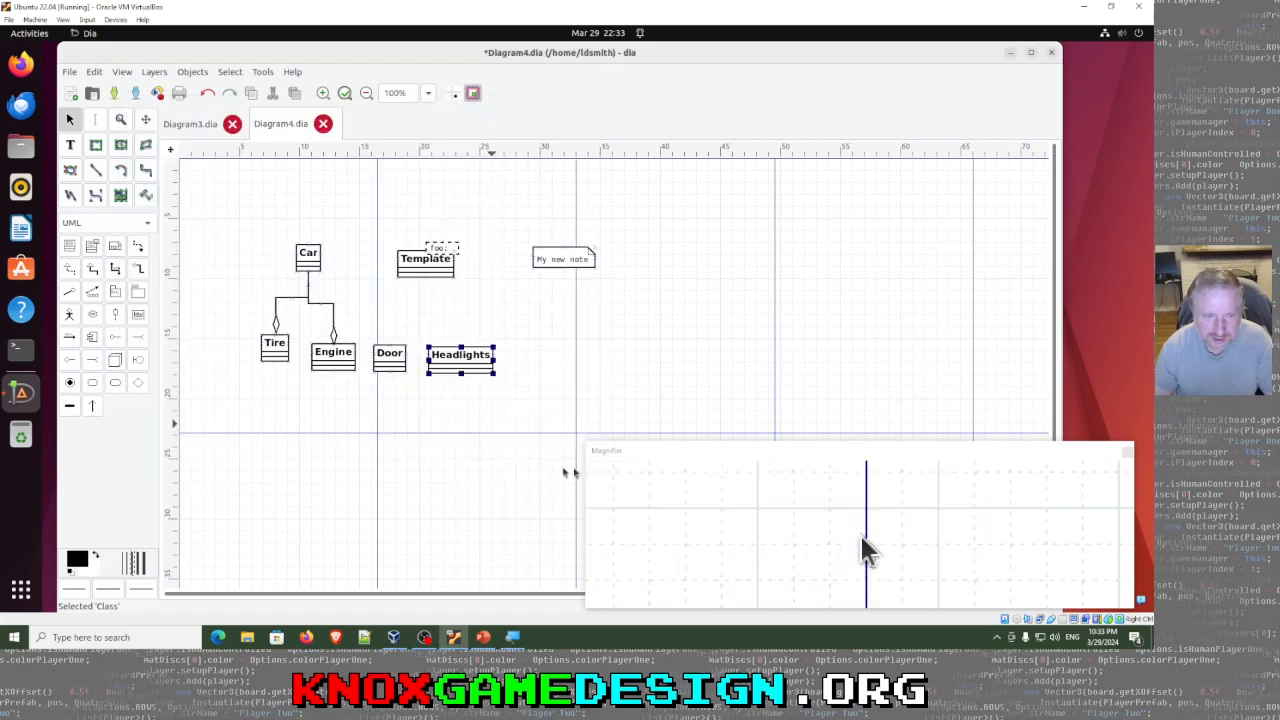
Step: Connect Door and Headlights to the bottom of Car with aggregations, each with its diamond at the part class
click(140, 271)
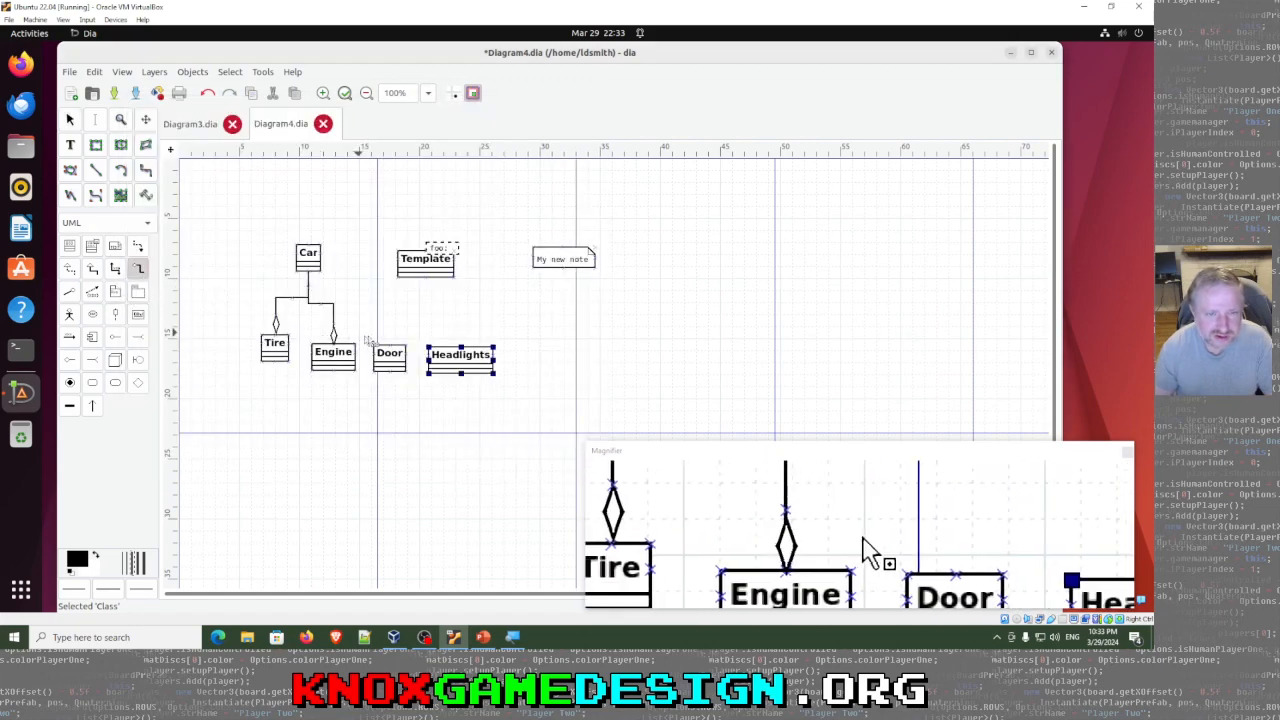
drag(391, 347, 308, 270)
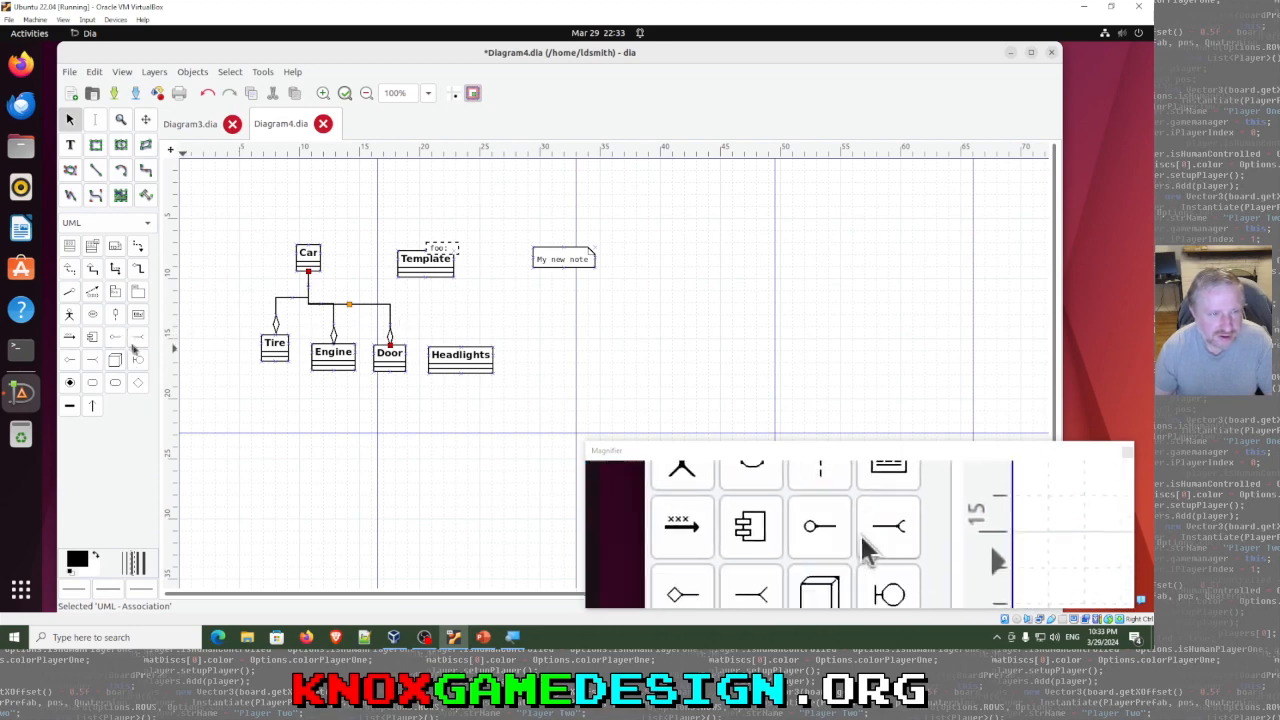
click(138, 268)
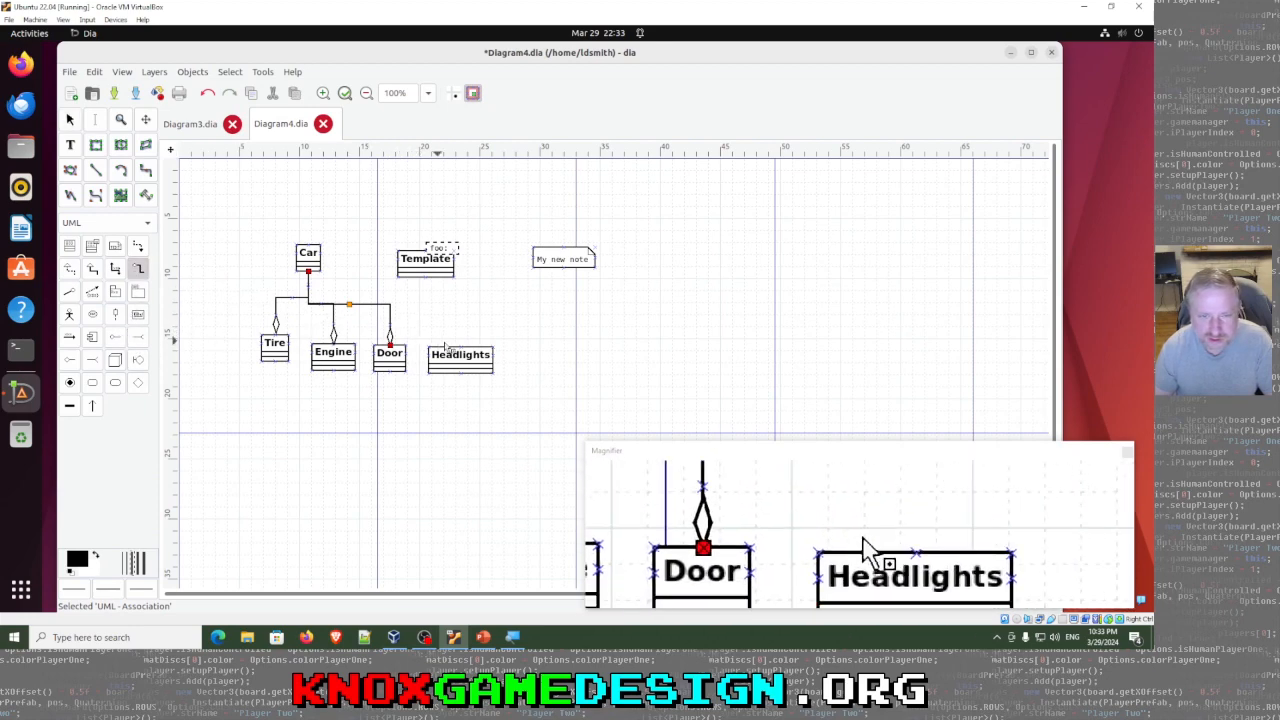
mouse_move(461, 350)
mouse_down()
mouse_move(318, 288)
mouse_move(310, 262)
mouse_up()
right_click(309, 259)
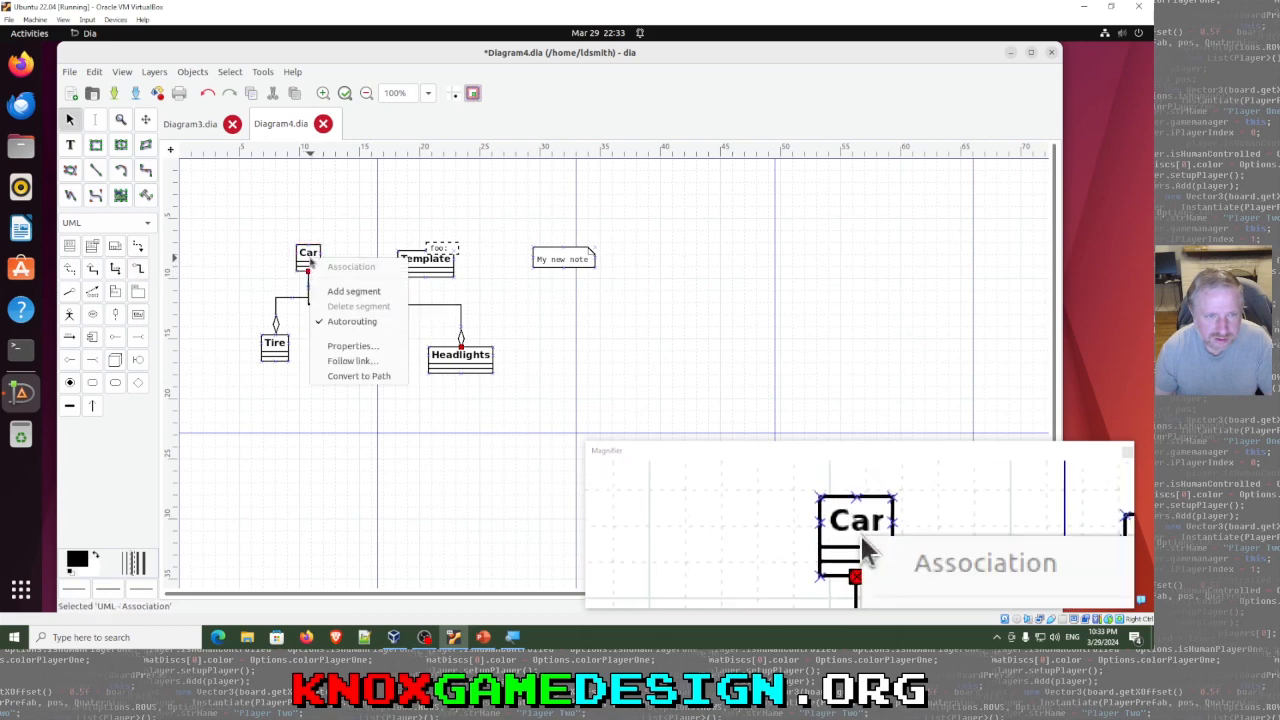
click(350, 343)
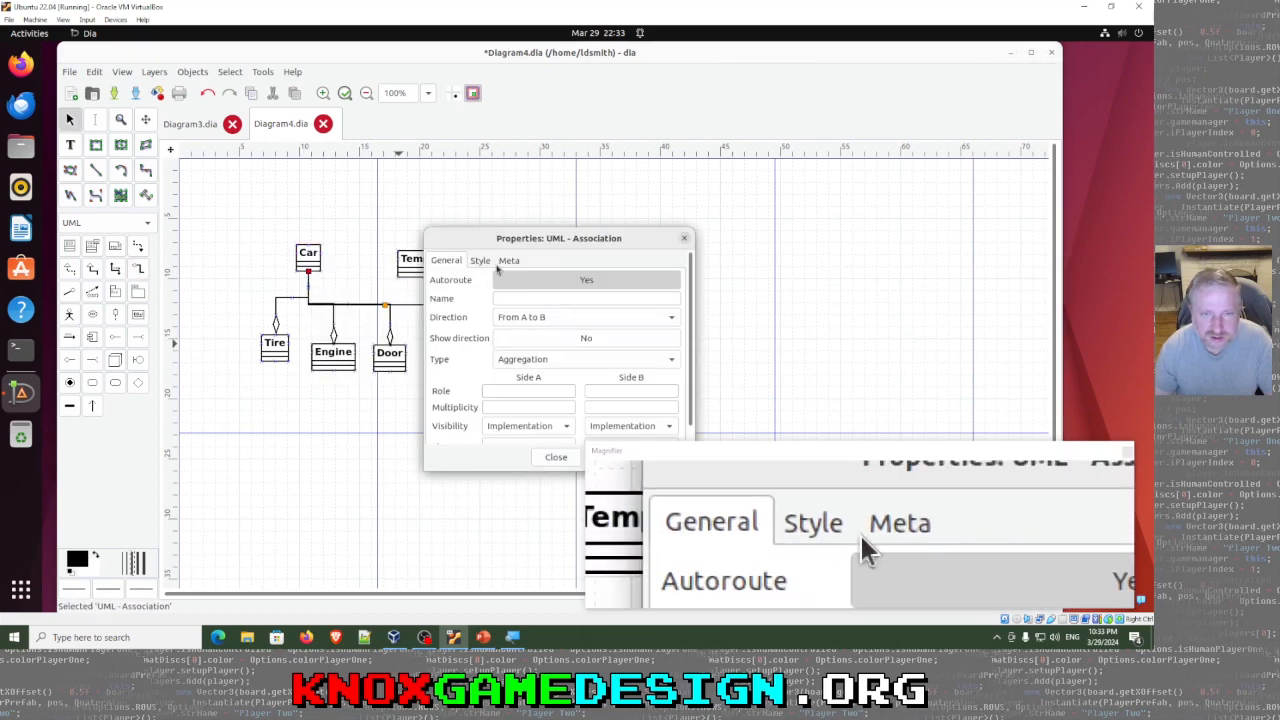
click(480, 260)
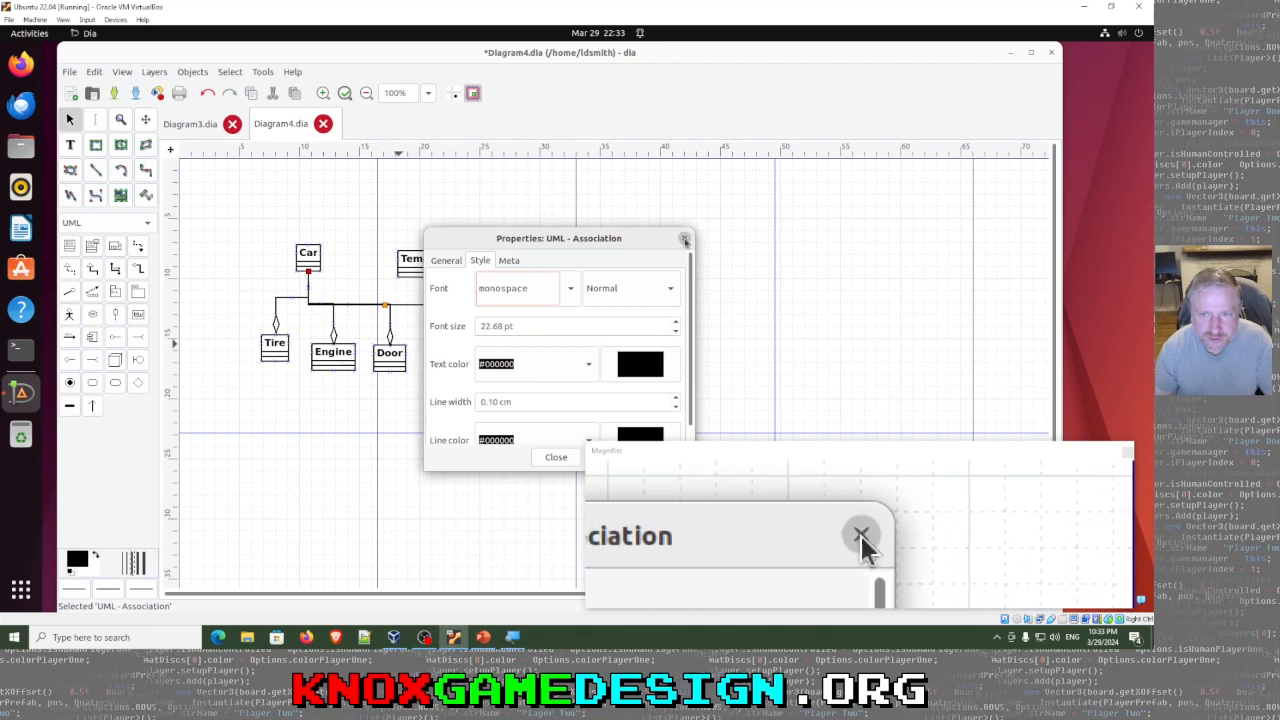
click(685, 238)
Step: Add a public attribute named Velocity of type float to the Car class
click(307, 255)
double_click(307, 255)
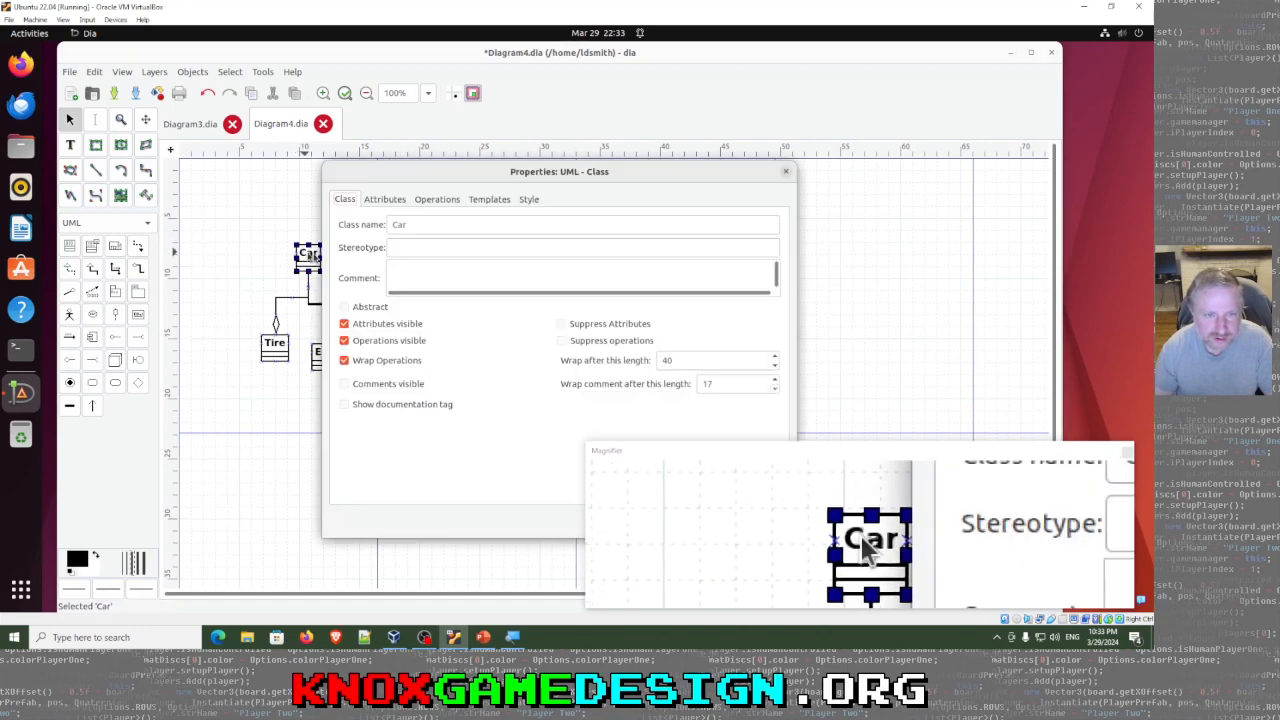
click(381, 200)
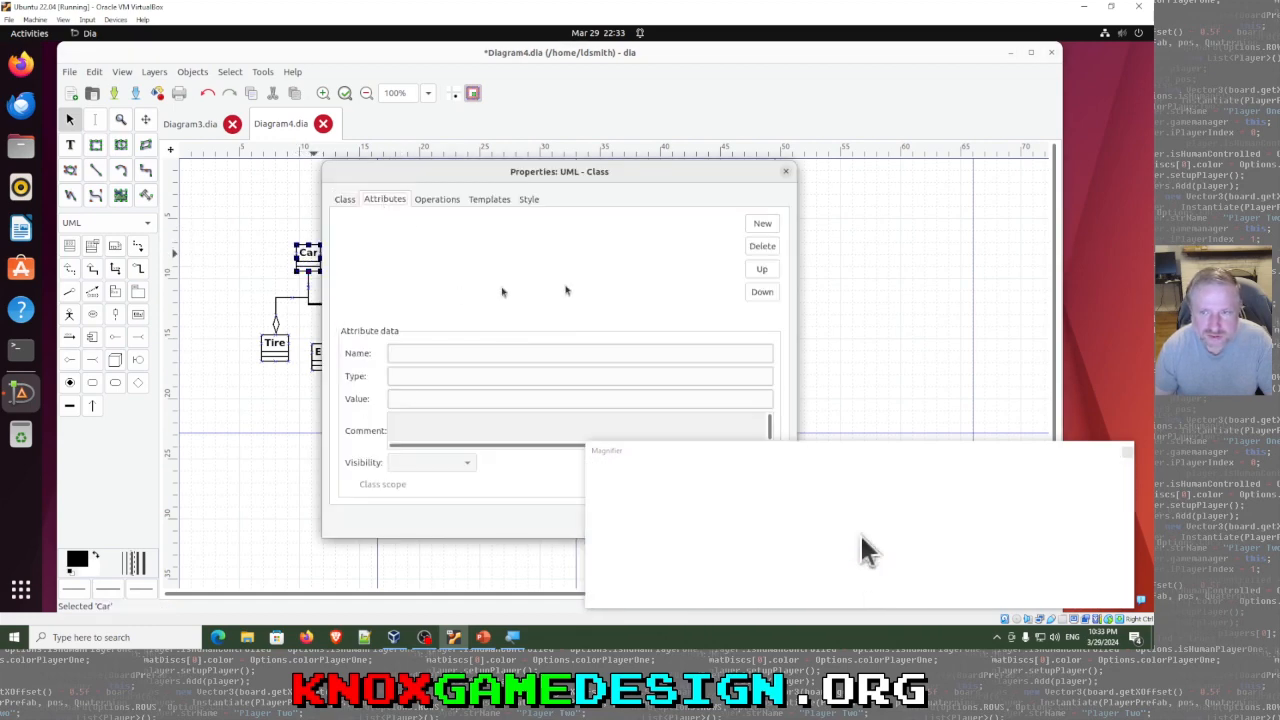
click(763, 226)
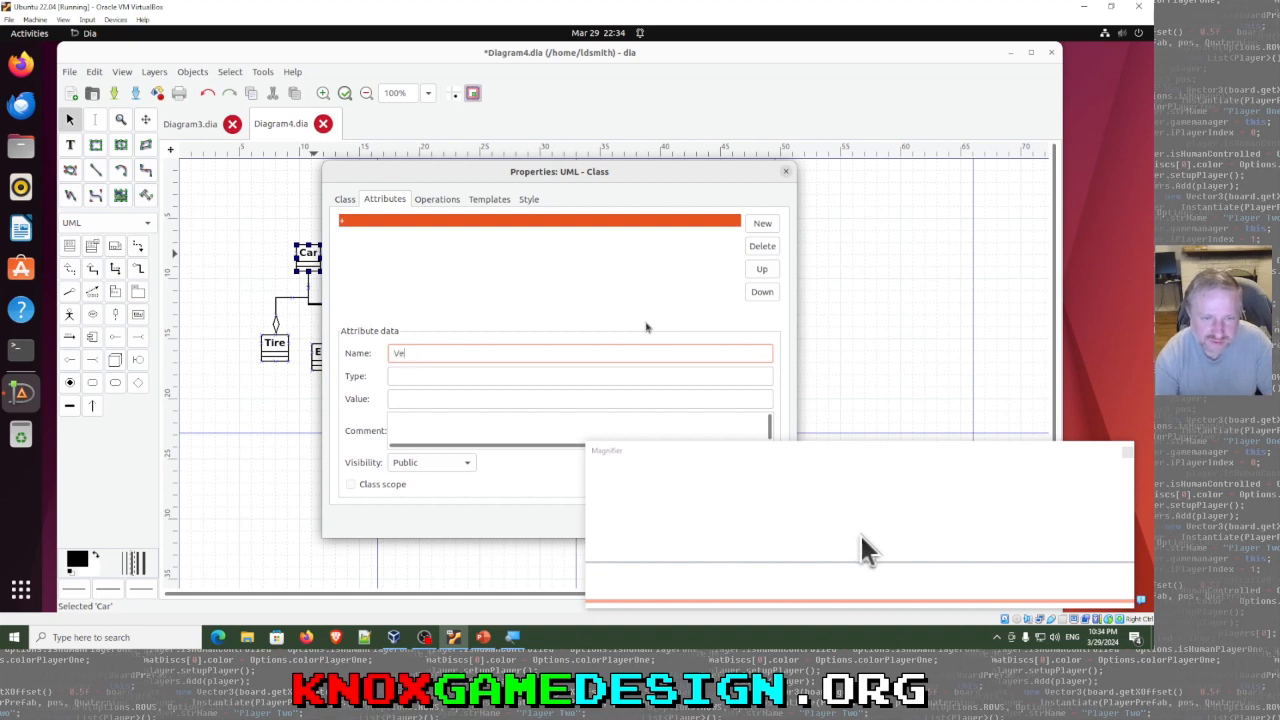
text(Velocity)
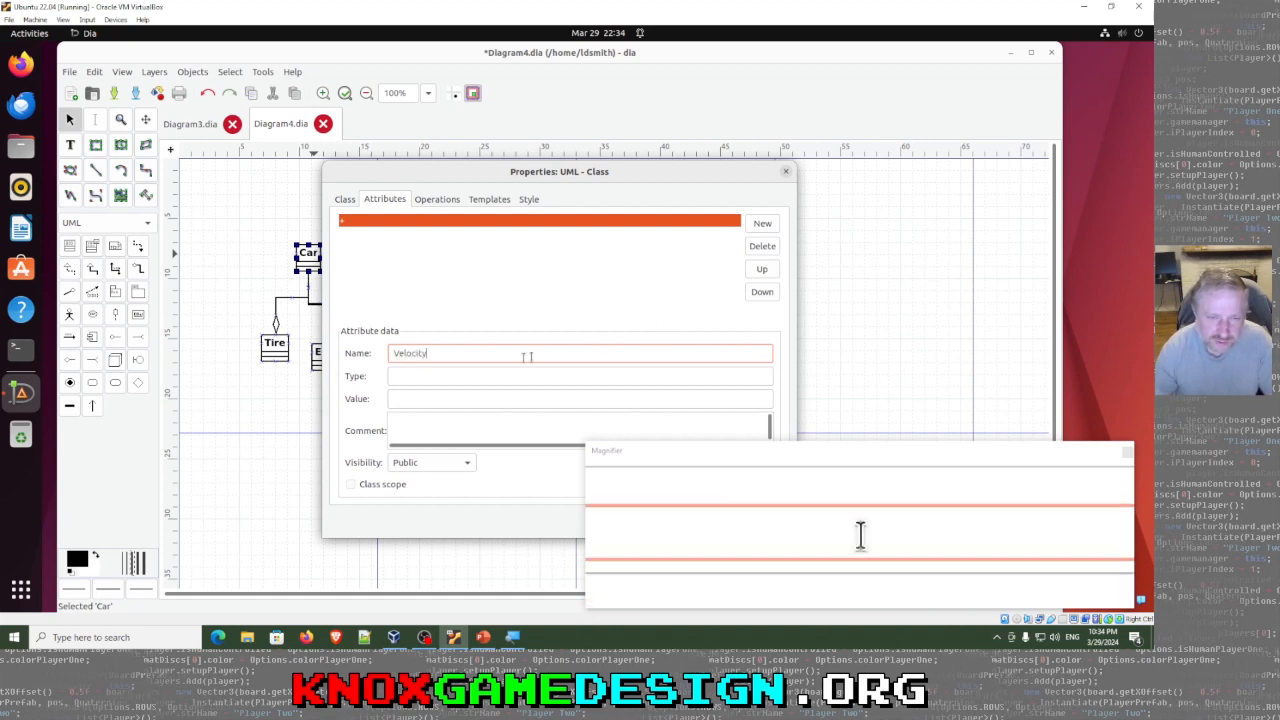
click(497, 372)
text(flo)
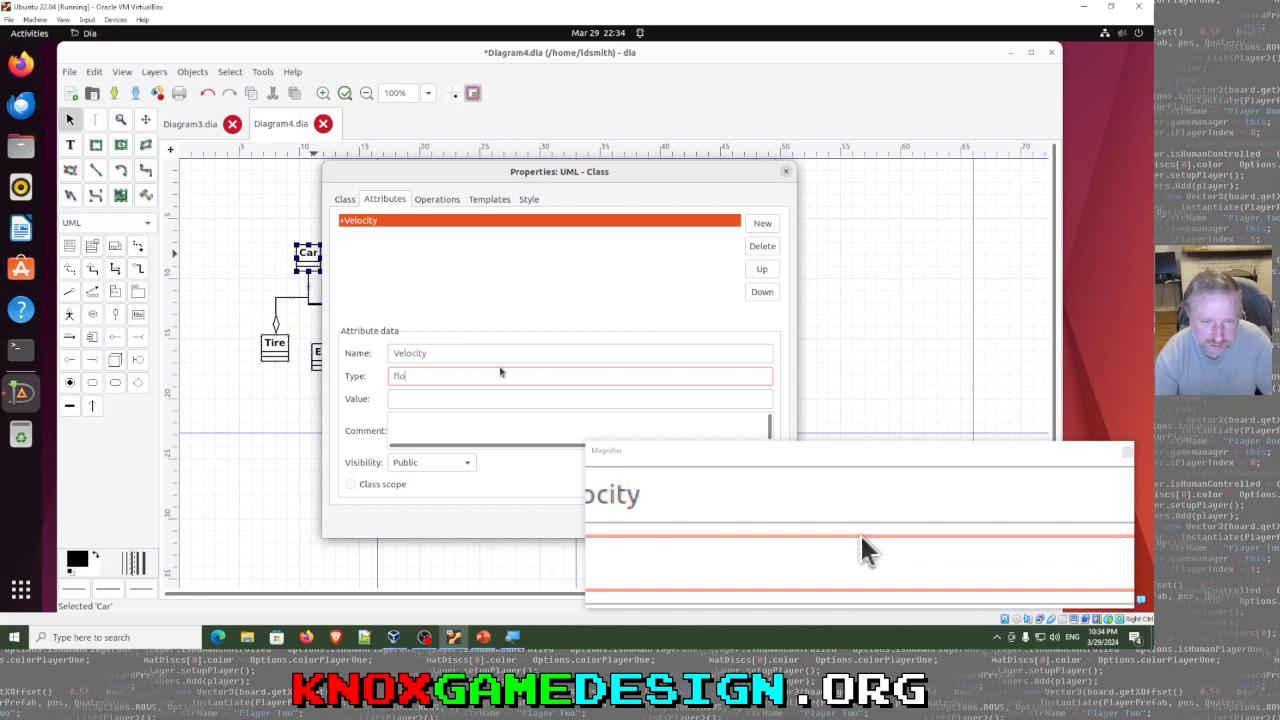
text(at)
drag(672, 162, 456, 45)
click(562, 409)
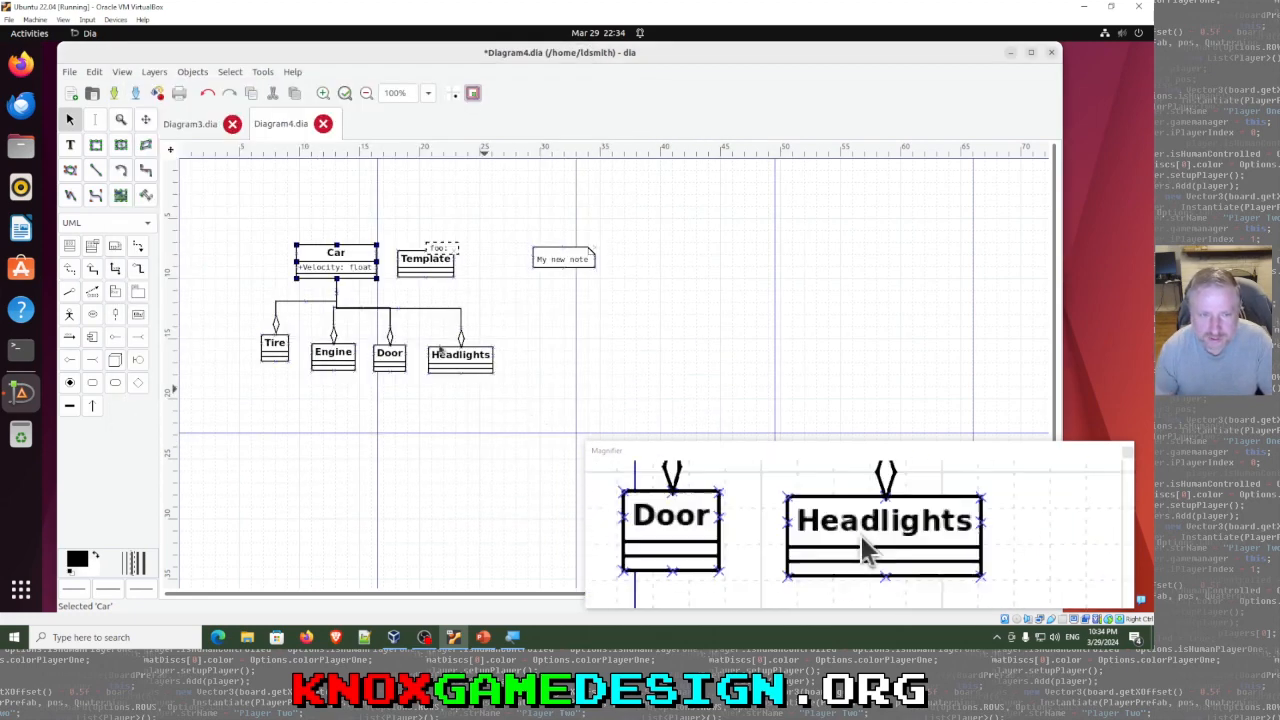
Step: Add a second public attribute named location of type Vector2 to the Car class
right_click(331, 259)
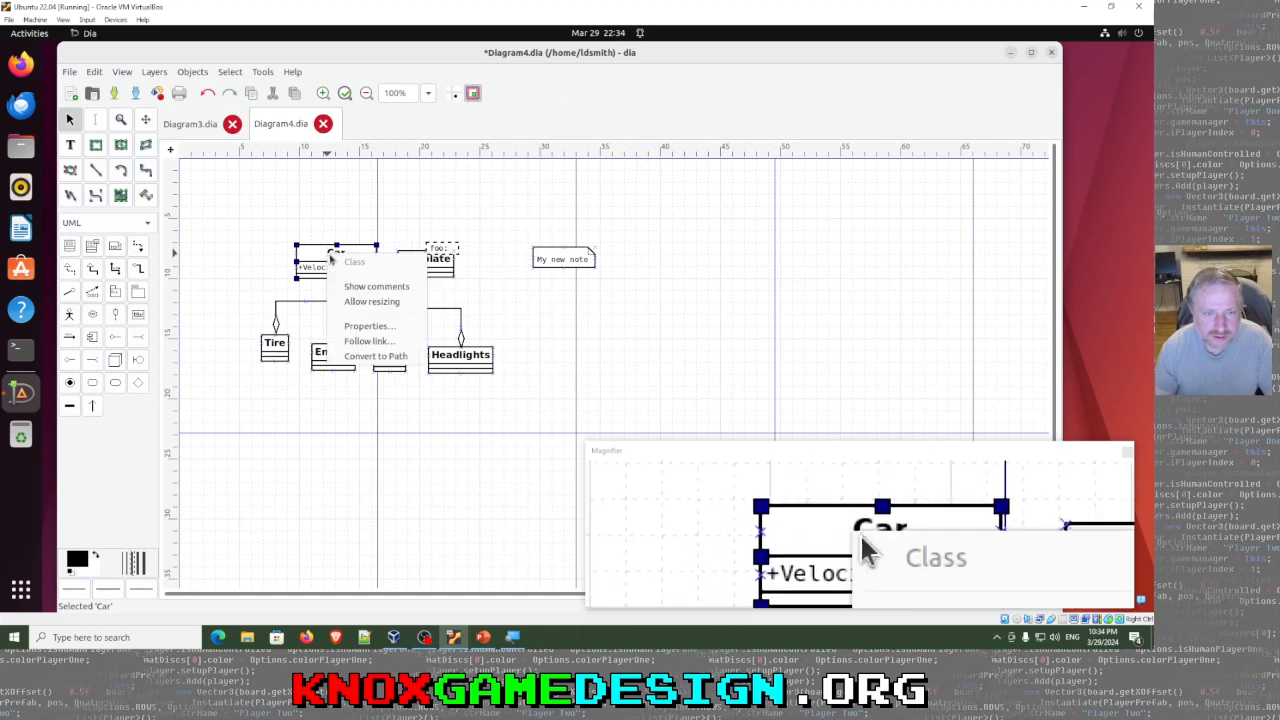
click(303, 265)
right_click(315, 263)
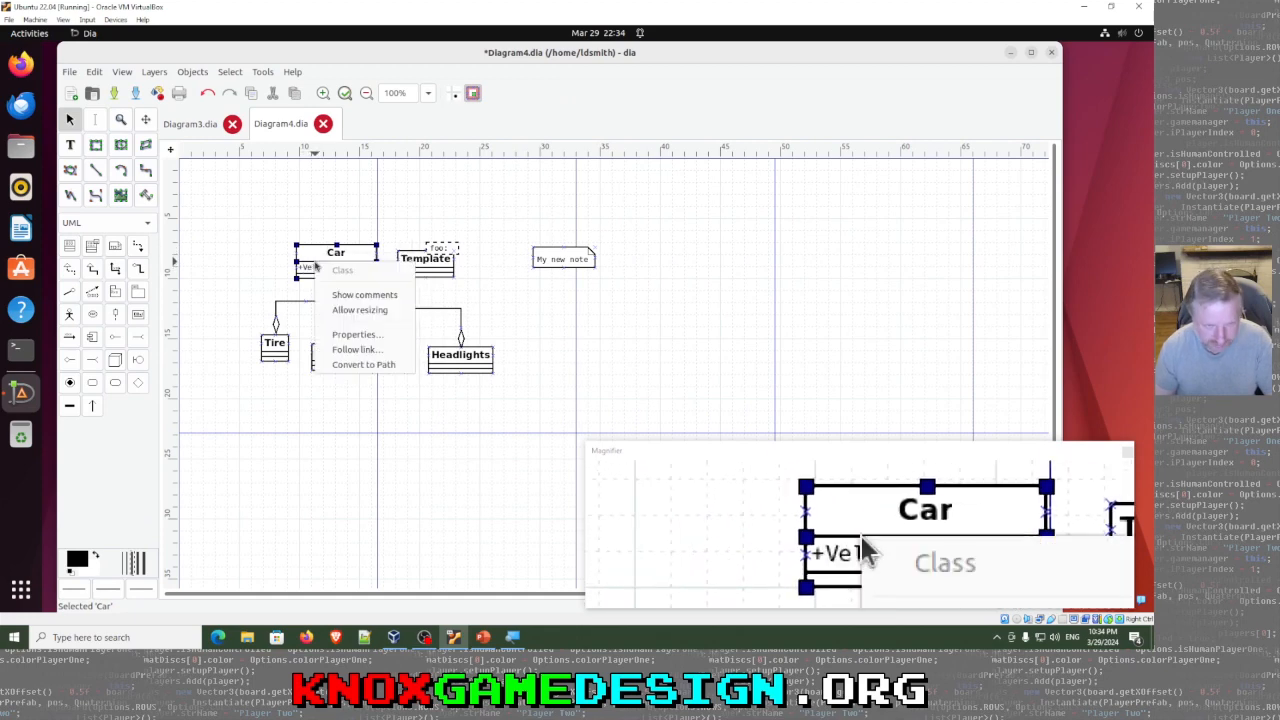
click(353, 334)
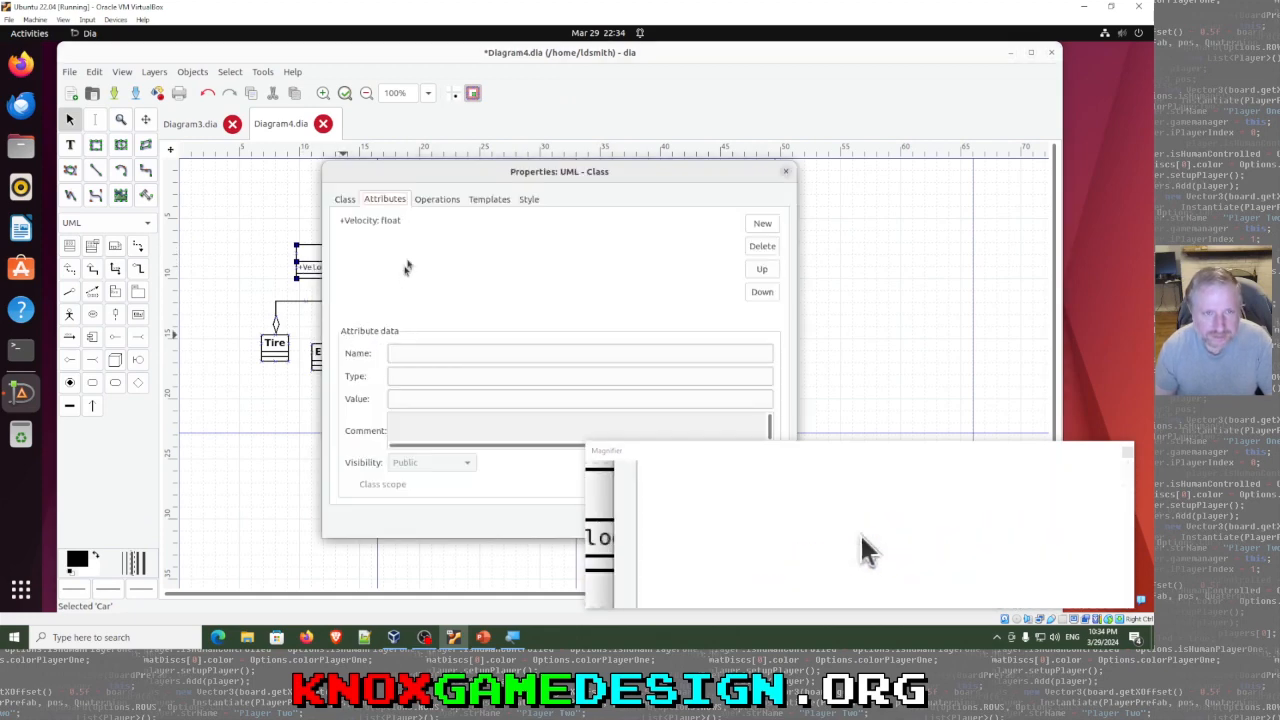
click(345, 199)
click(384, 199)
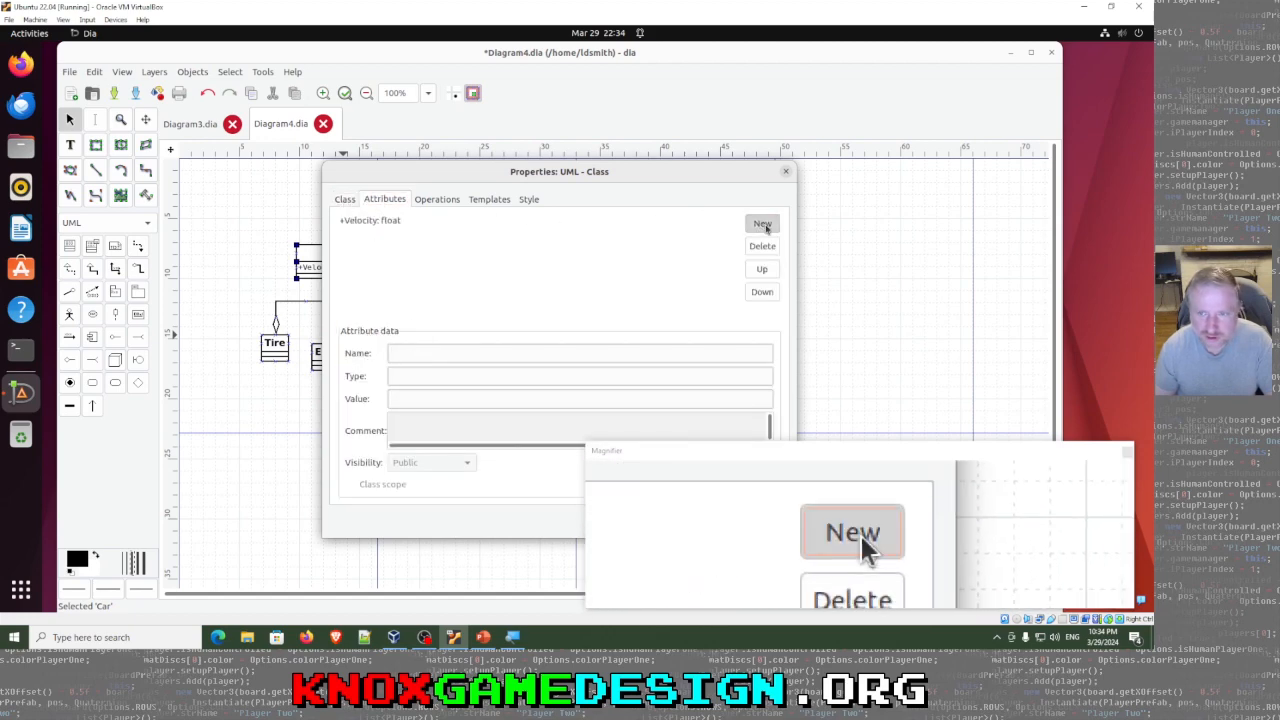
click(764, 226)
click(432, 353)
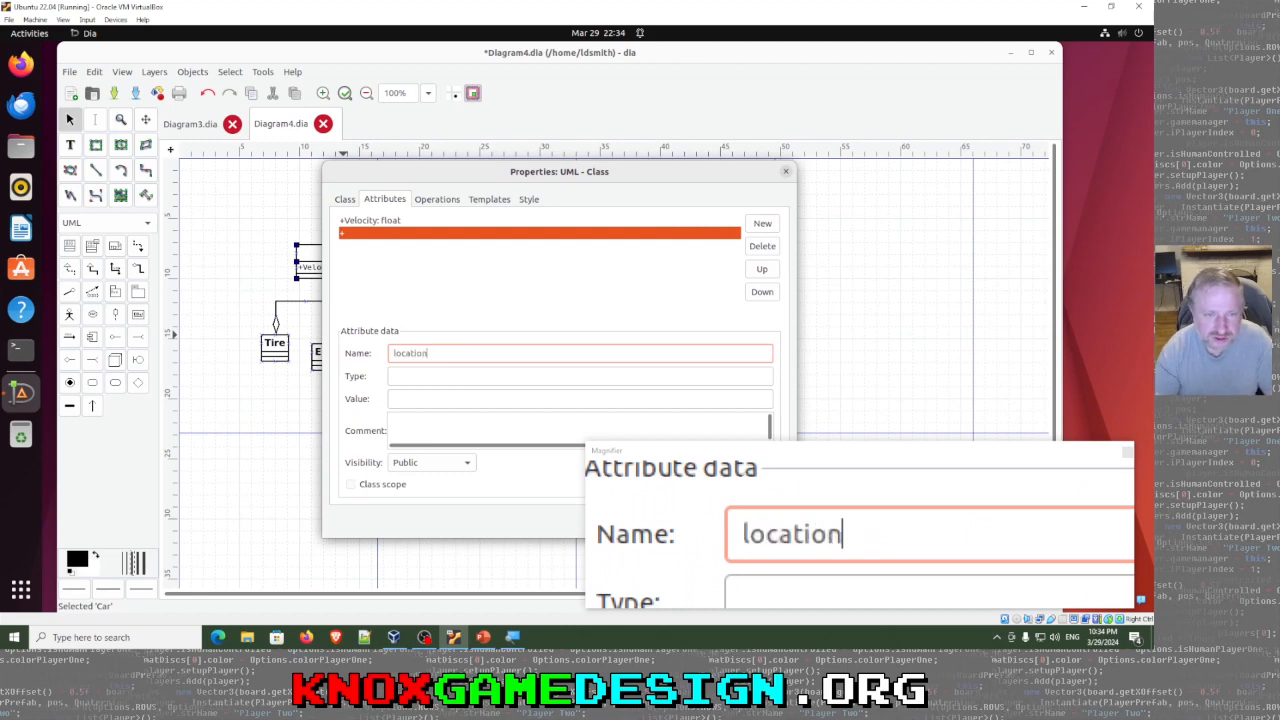
click(401, 377)
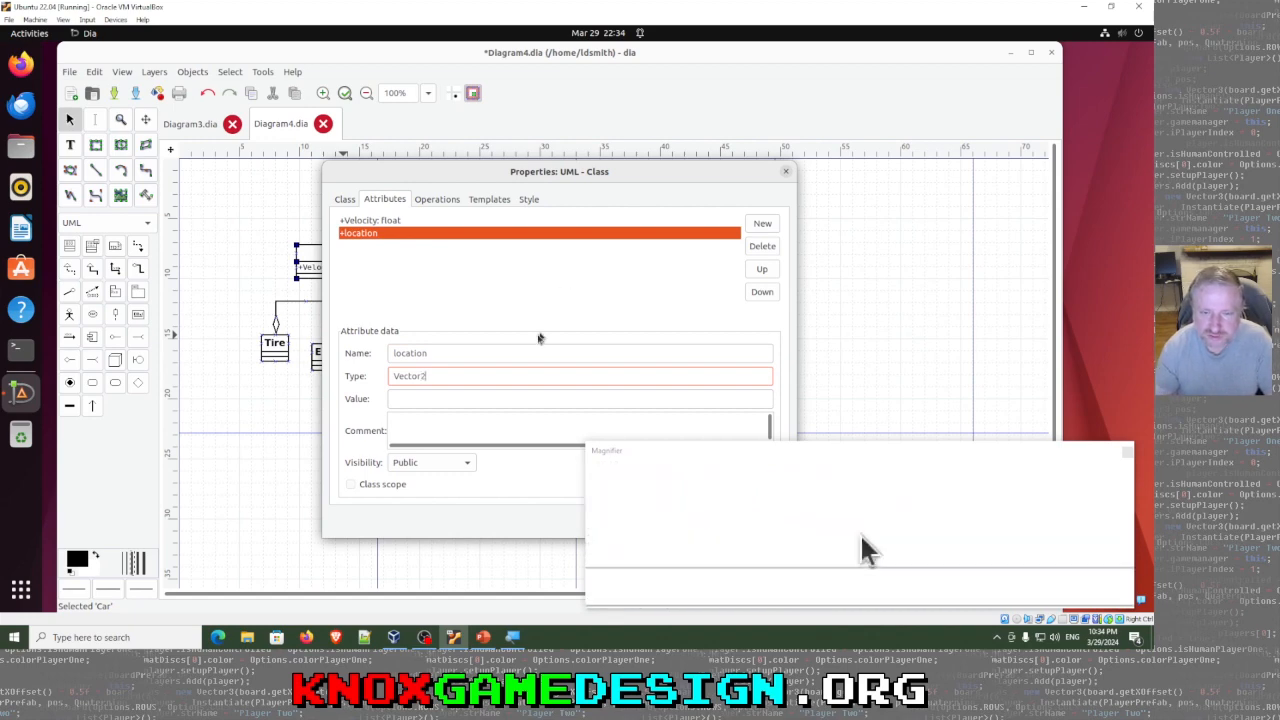
drag(763, 459, 968, 428)
click(766, 523)
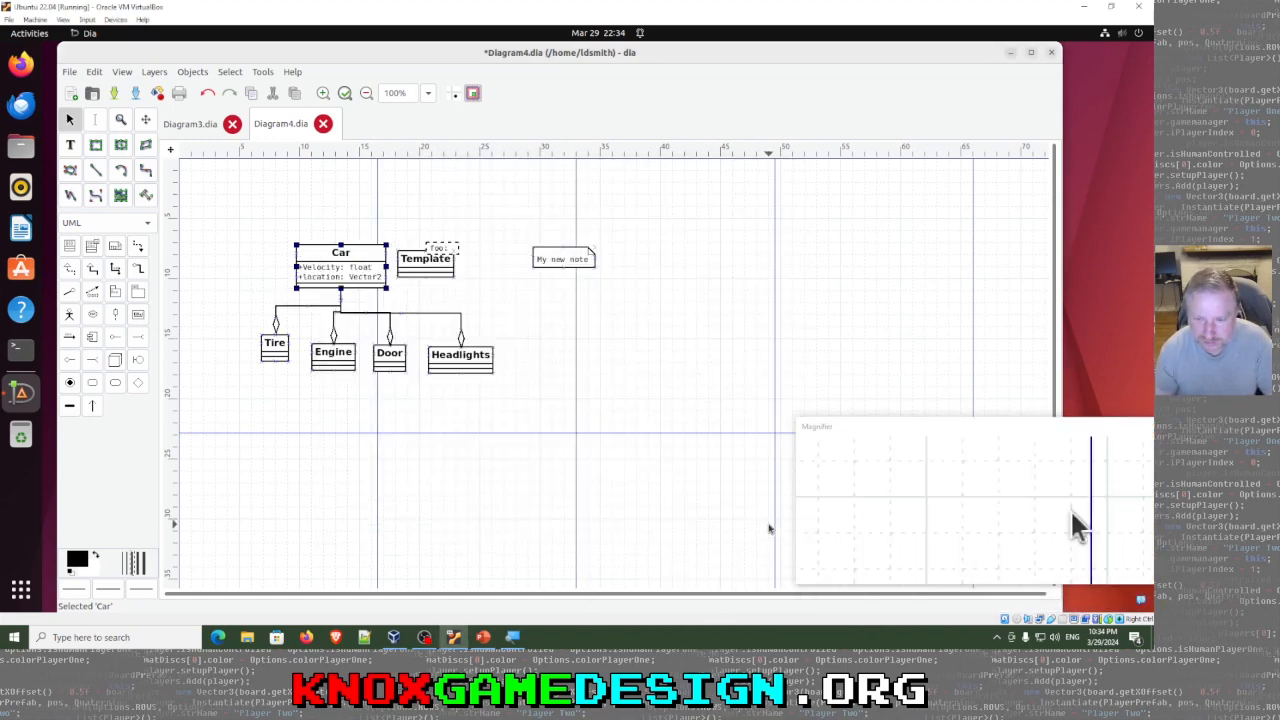
Step: Add a public operation named accelerate with return type void to the Car class
right_click(333, 252)
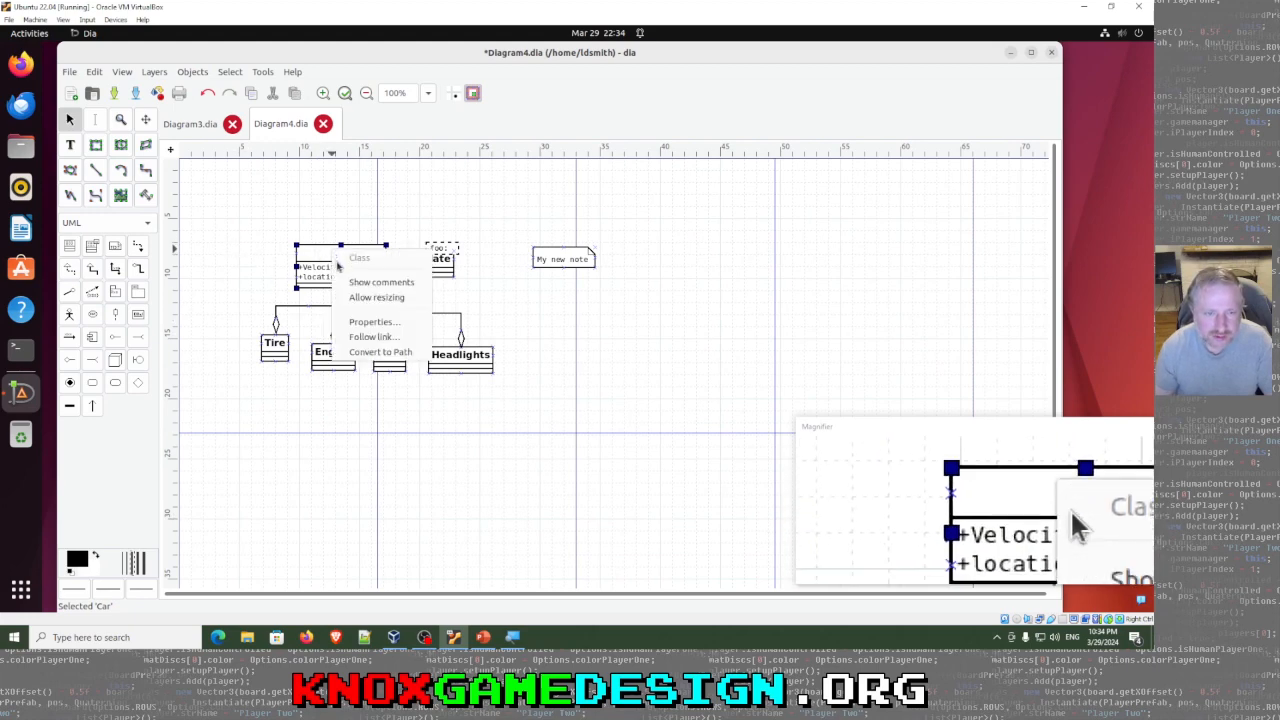
click(372, 321)
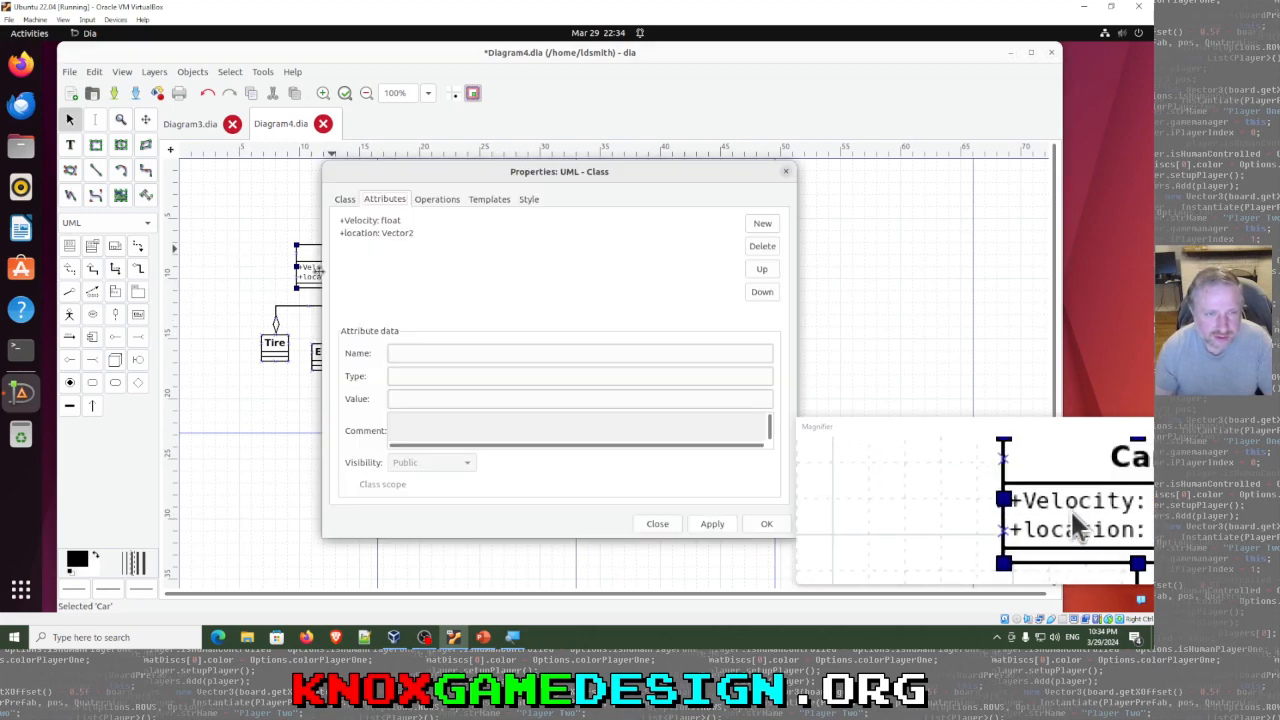
click(420, 200)
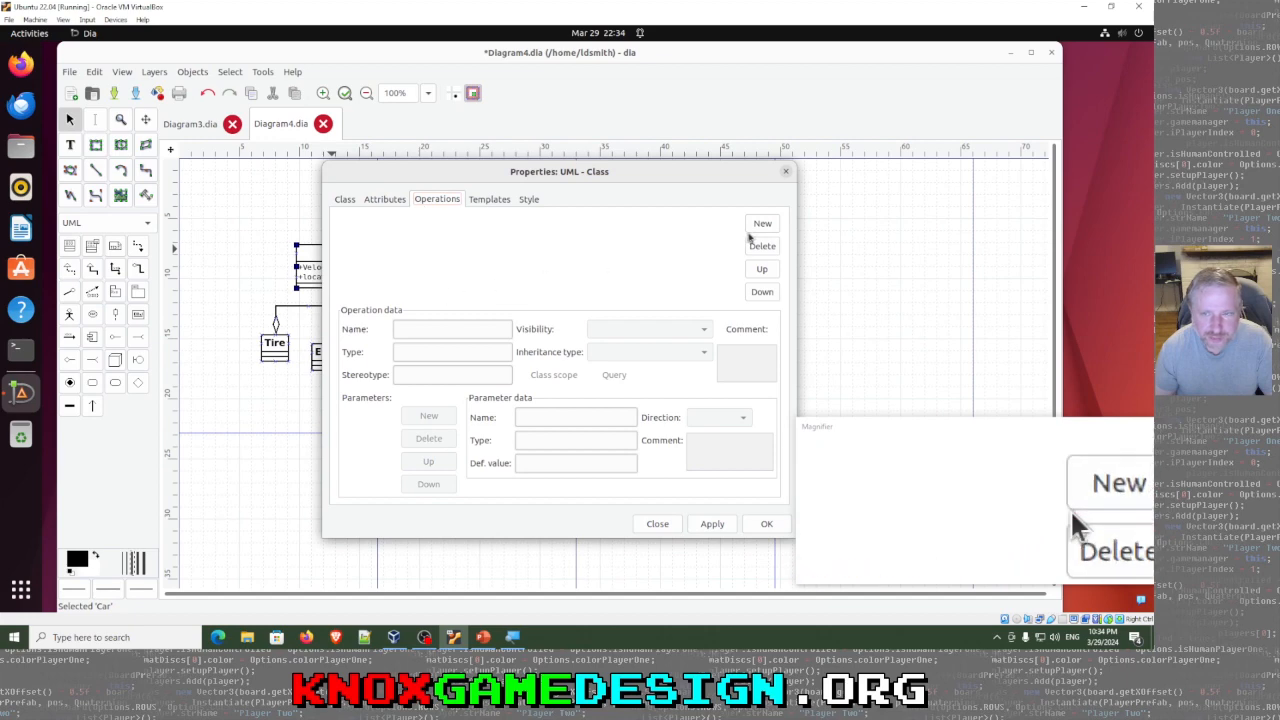
click(762, 224)
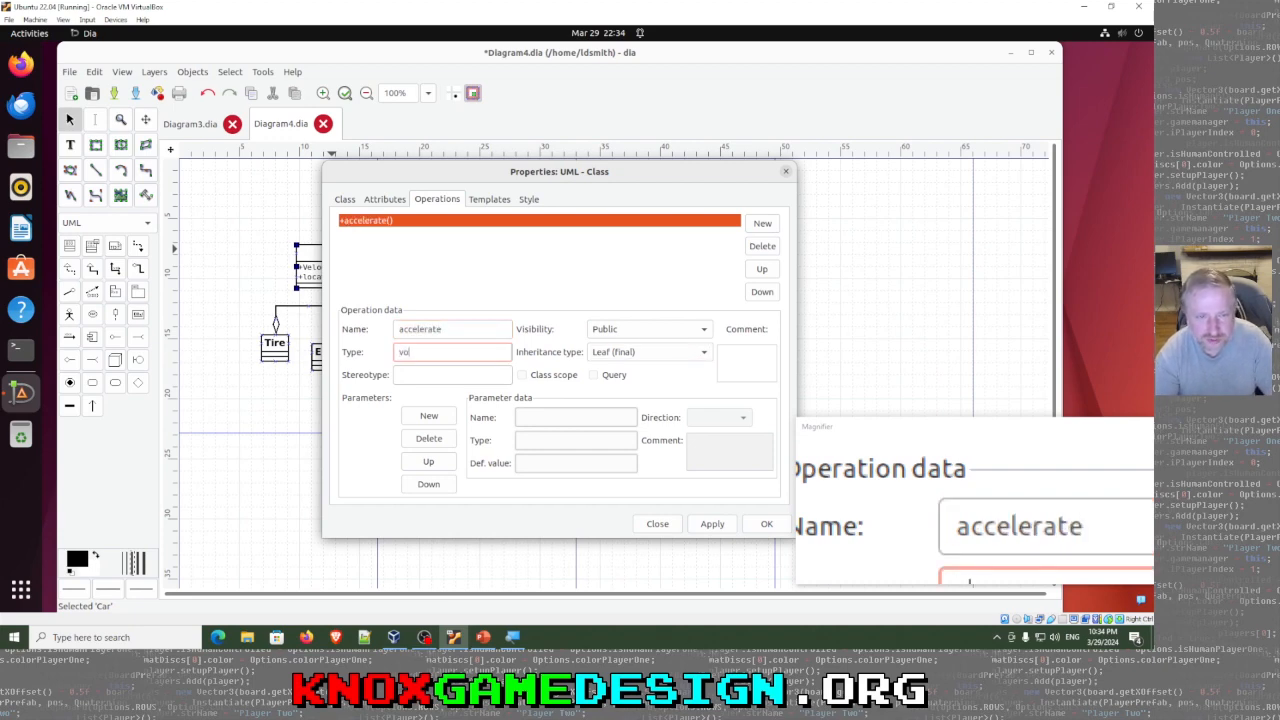
click(766, 523)
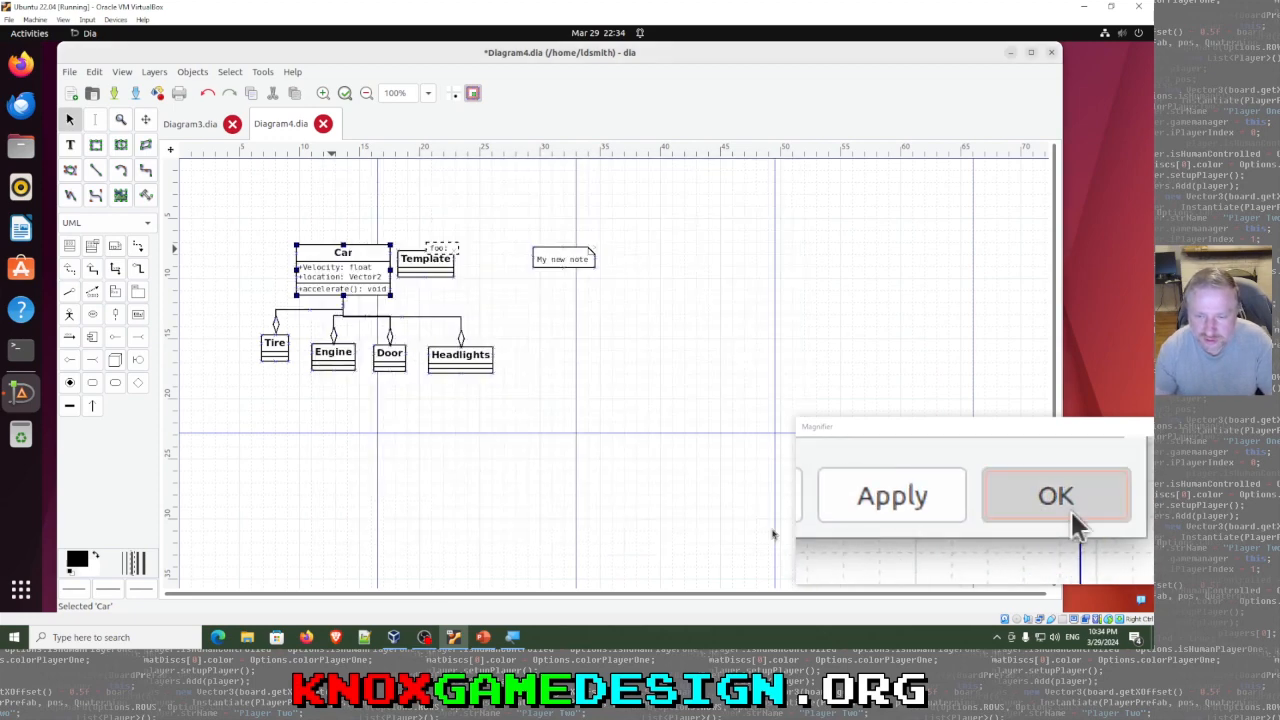
Step: Move the Tire class slightly to the left and down, roughly level with the Engine class
click(262, 341)
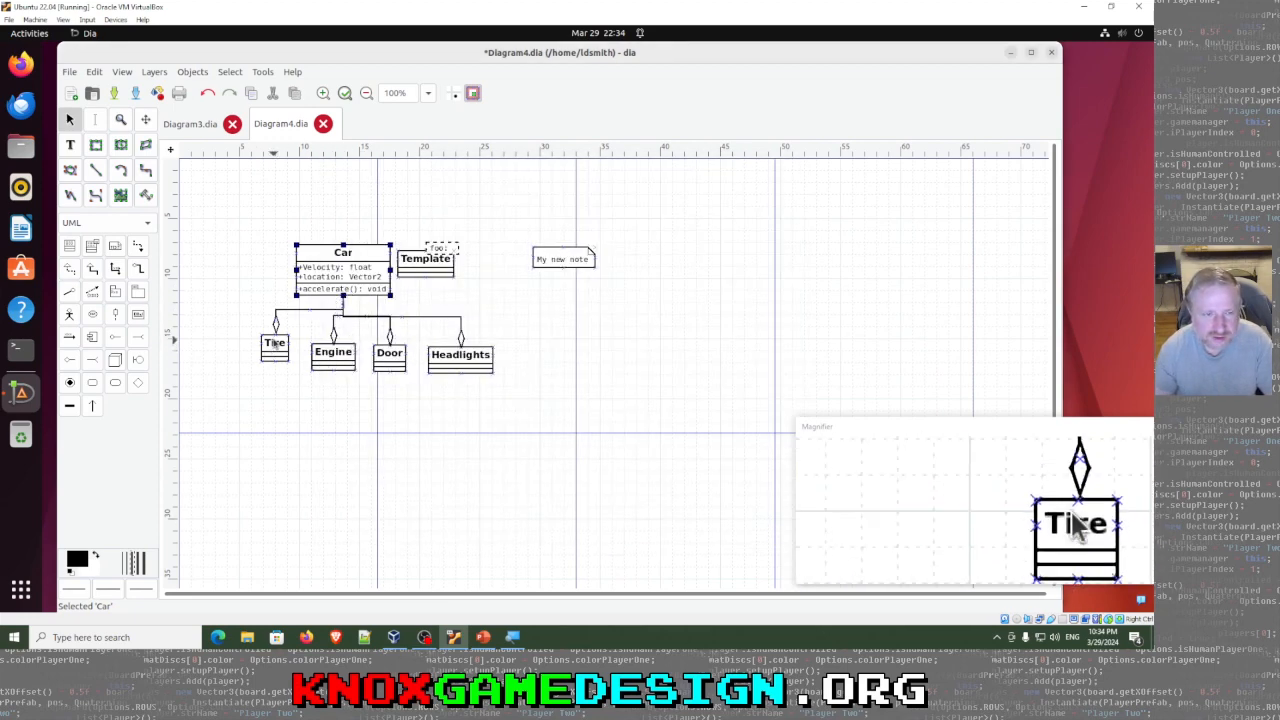
drag(264, 340, 256, 341)
click(277, 333)
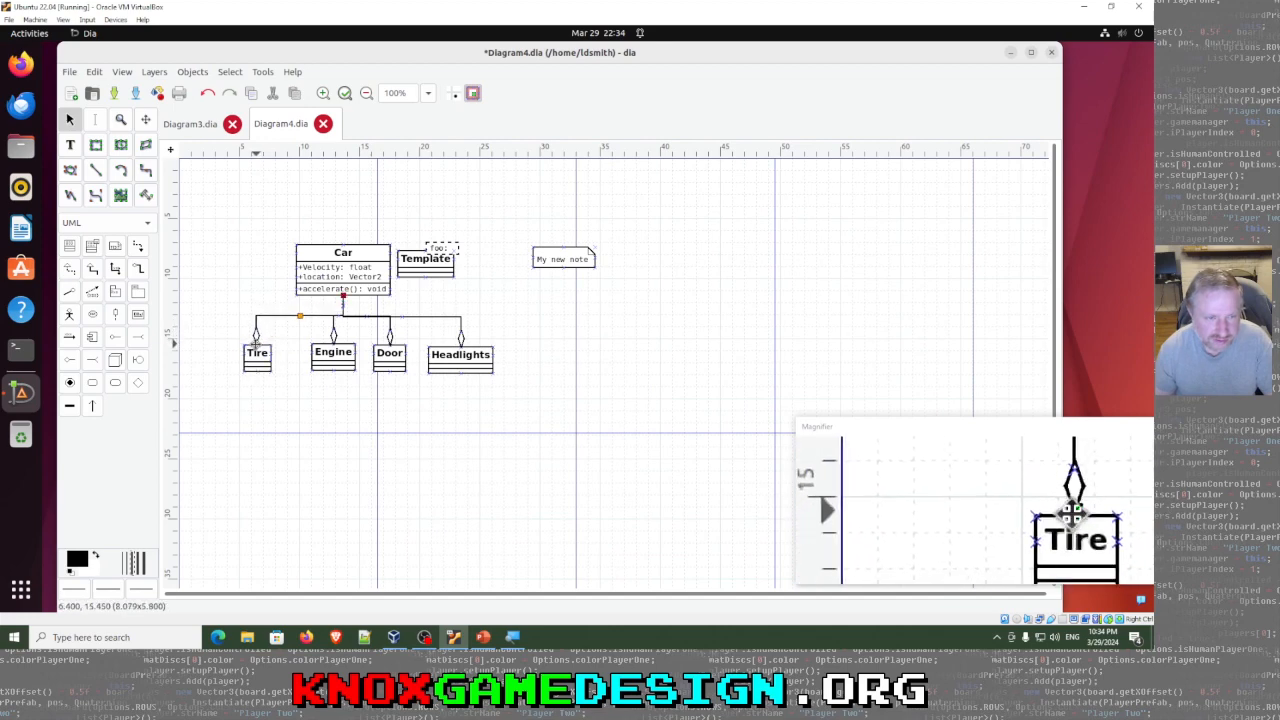
right_click(257, 368)
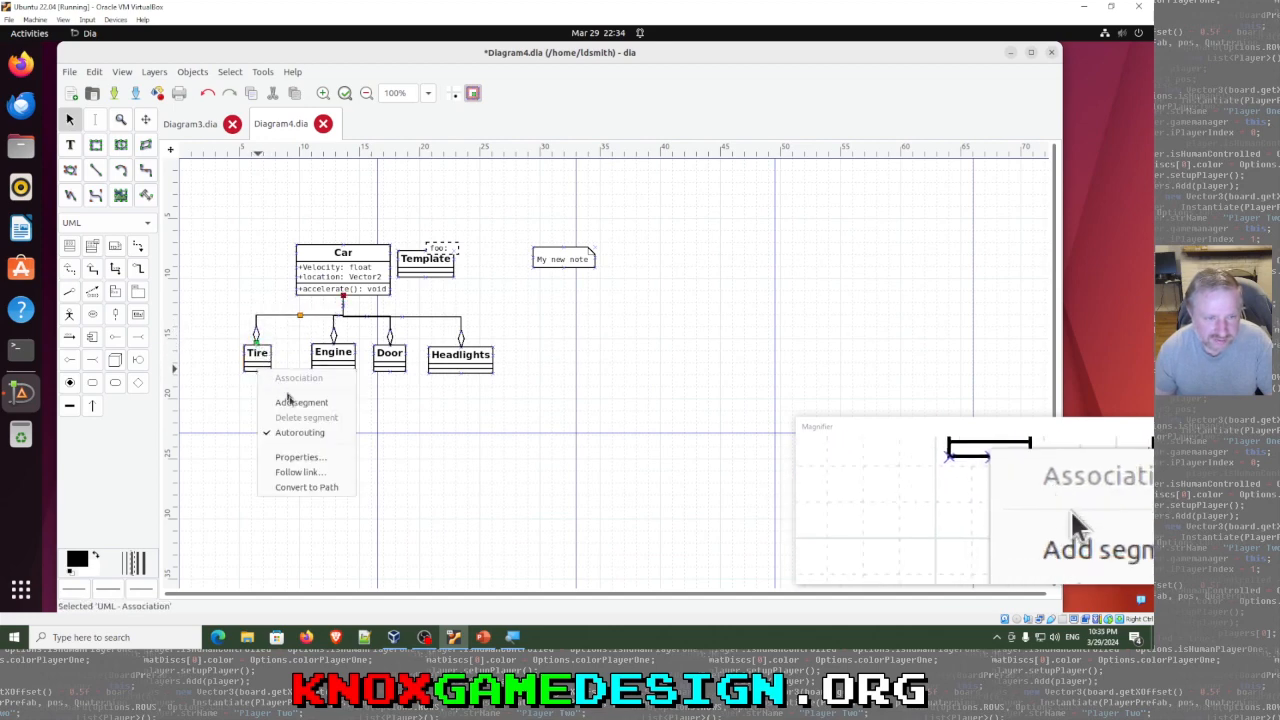
click(296, 457)
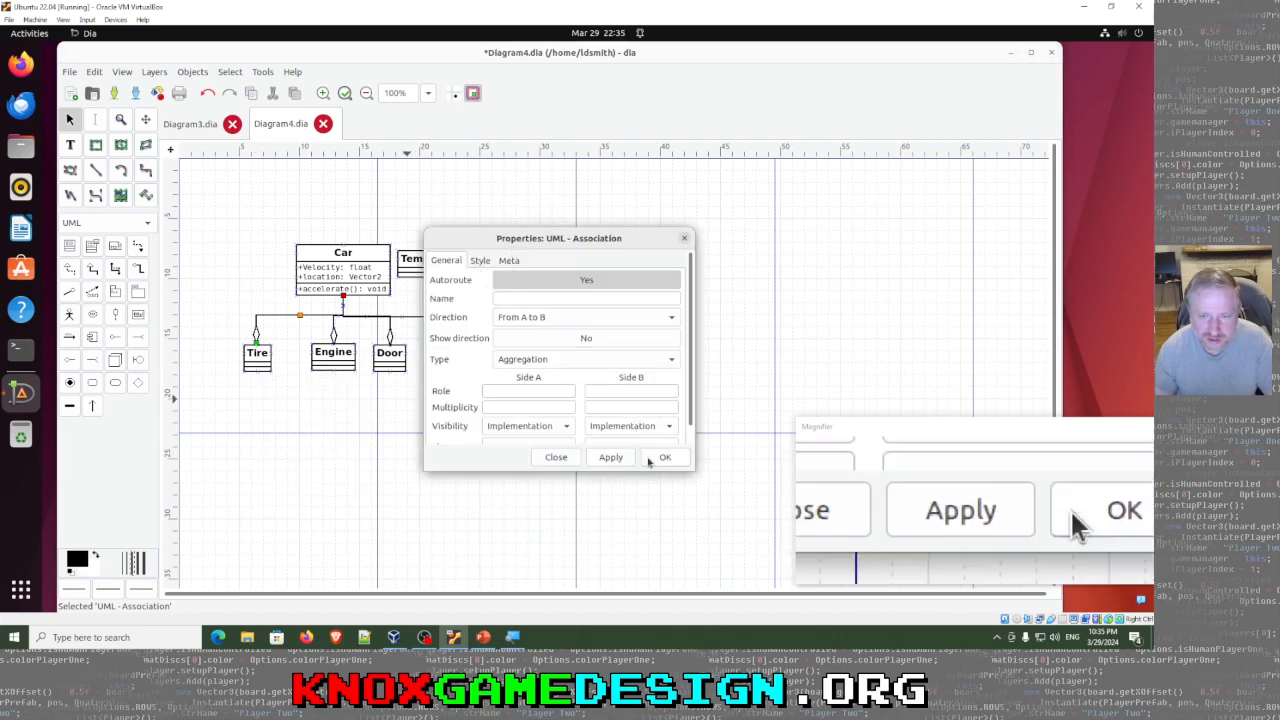
click(665, 457)
Step: Add a public attribute named air_pressure of type float to the Tire class and move the class left, clear of Engine
double_click(257, 353)
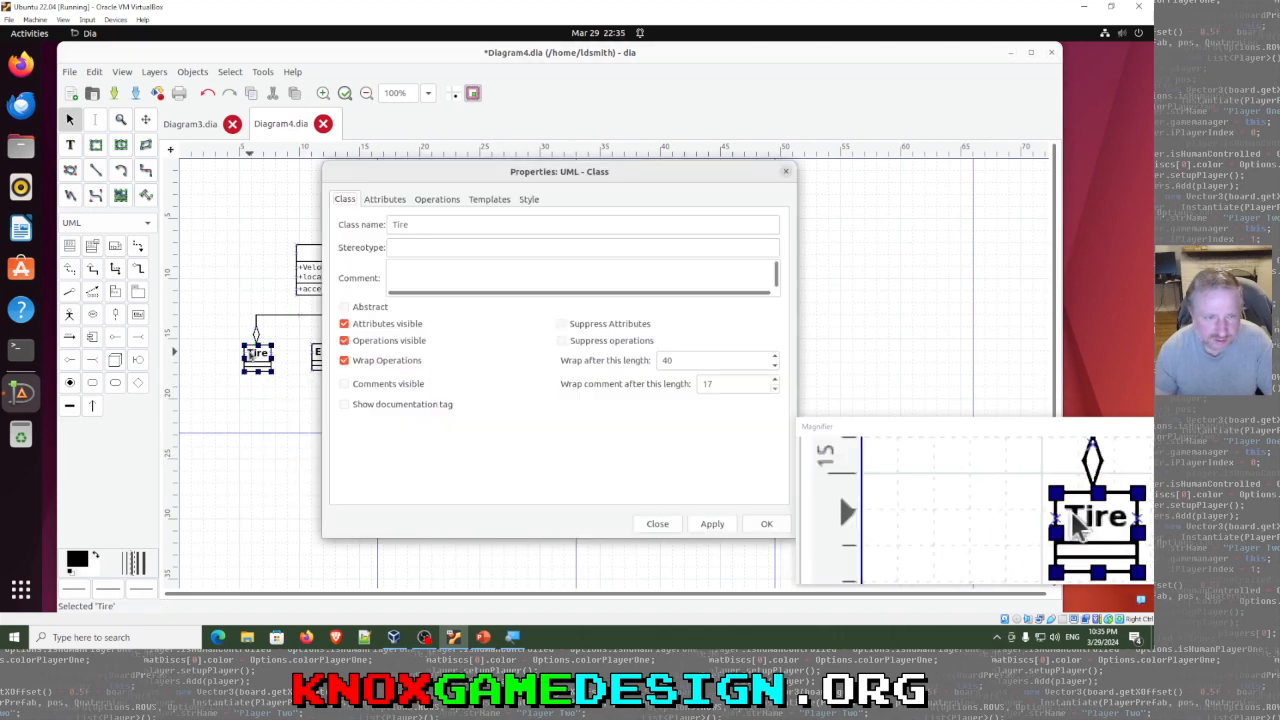
click(388, 199)
click(757, 224)
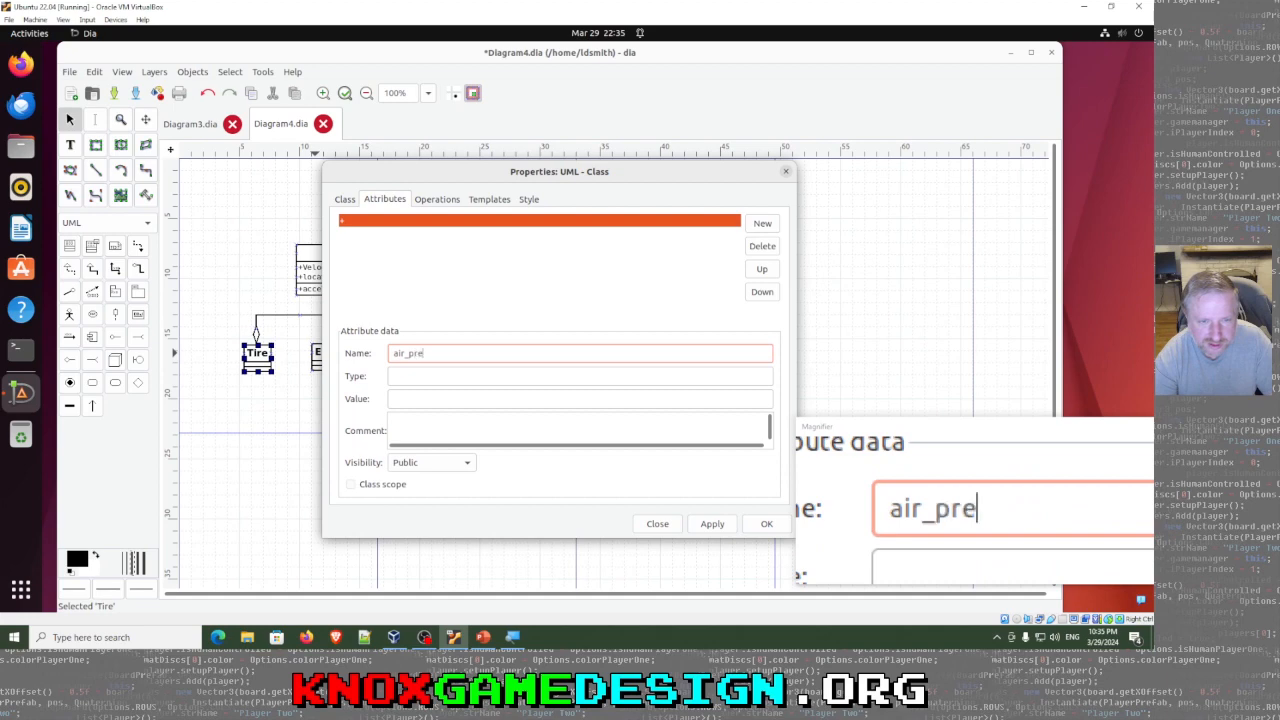
click(393, 376)
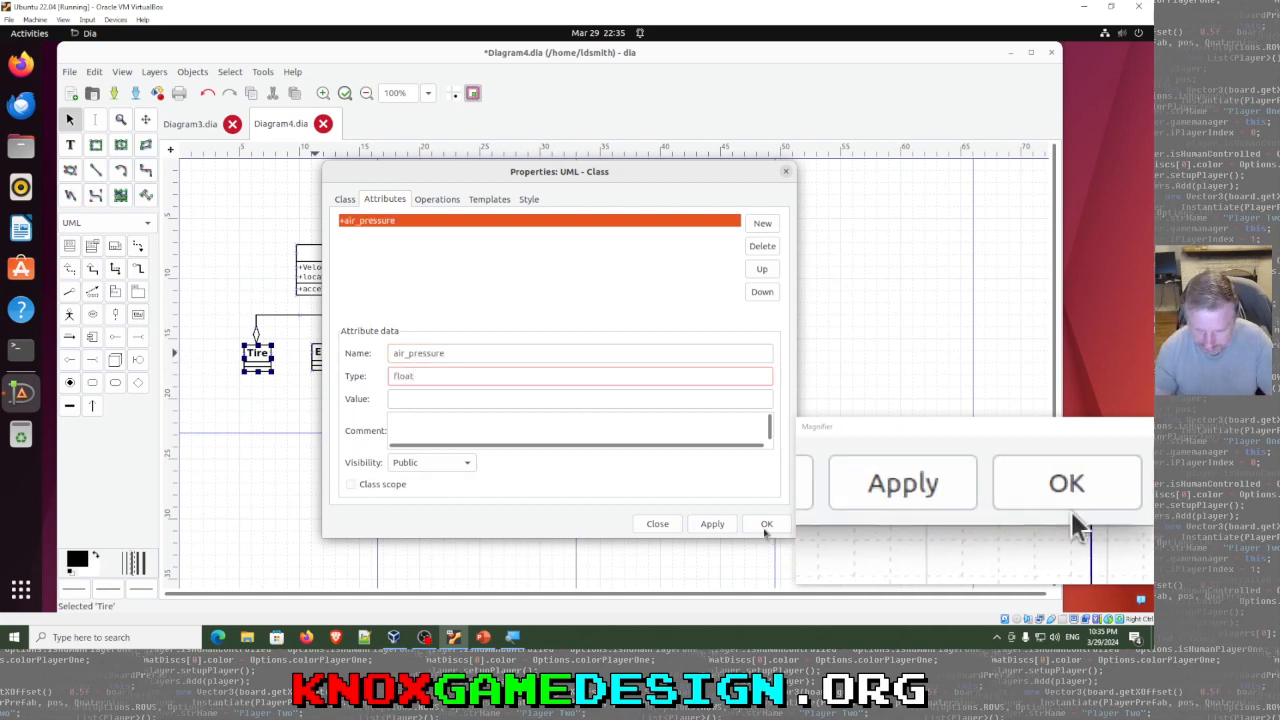
click(764, 523)
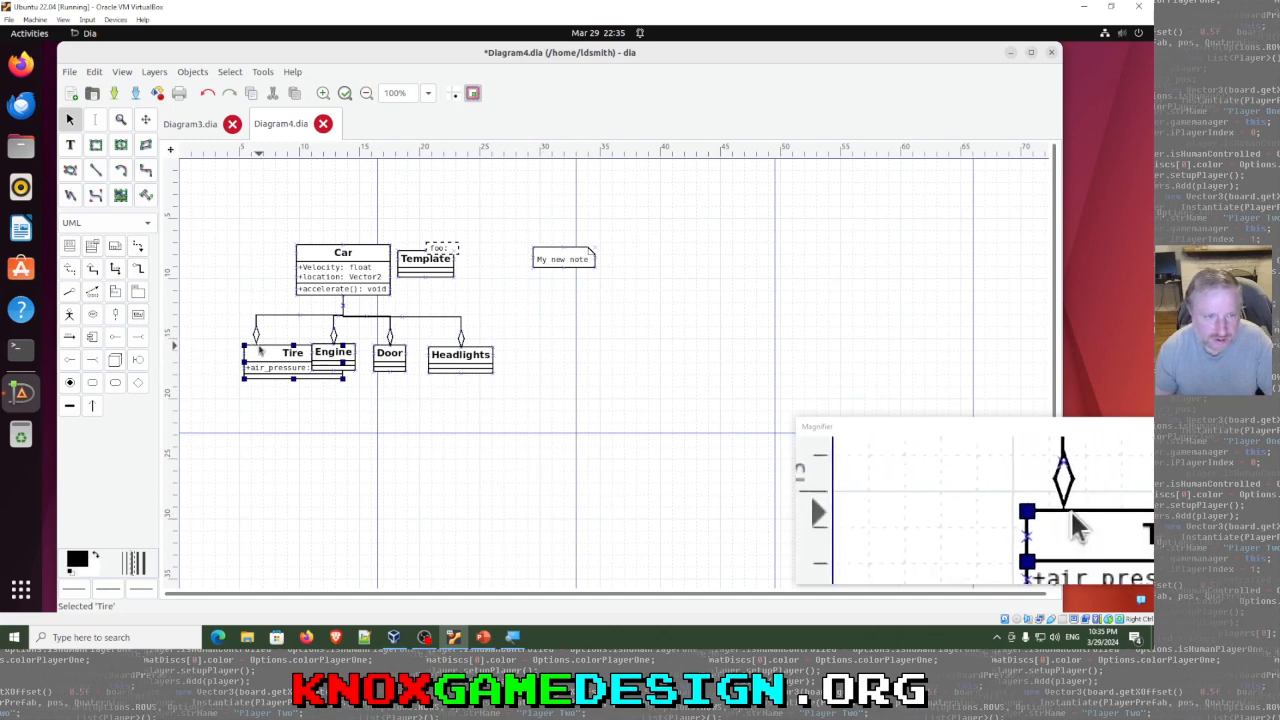
drag(258, 349, 217, 349)
Step: Add a public attribute named rpms of type float to the Engine class
click(334, 362)
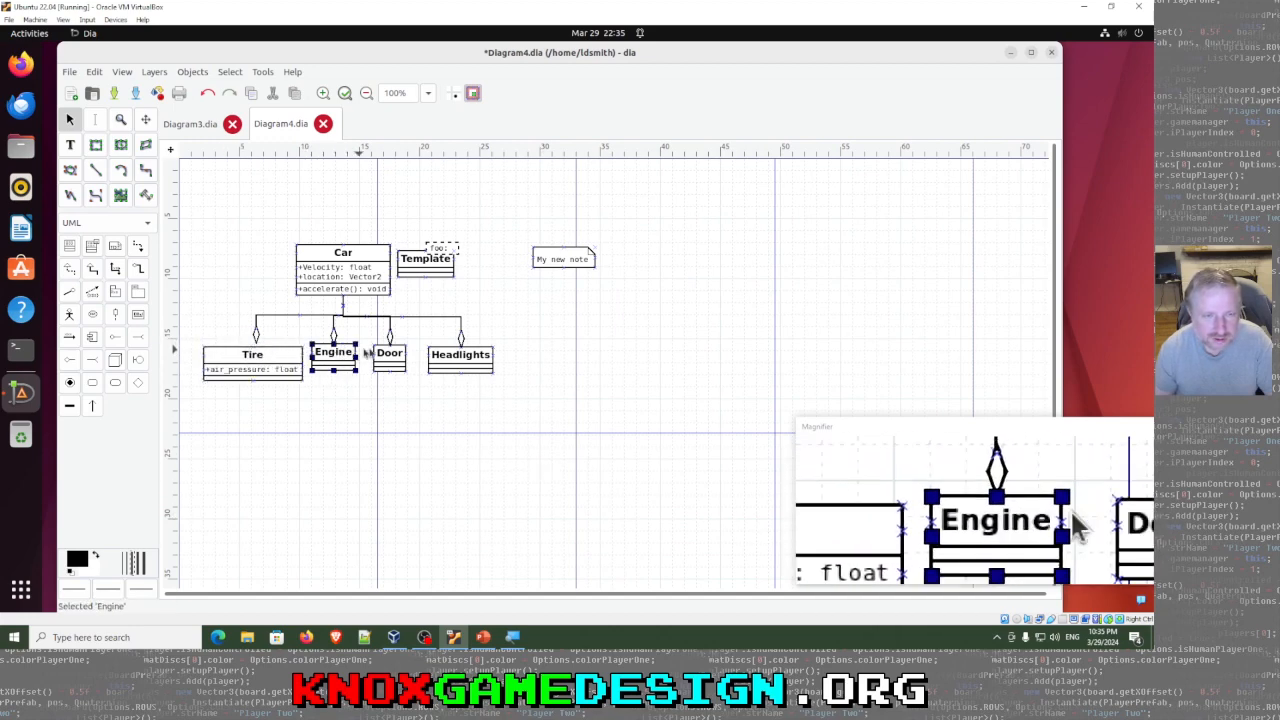
right_click(335, 366)
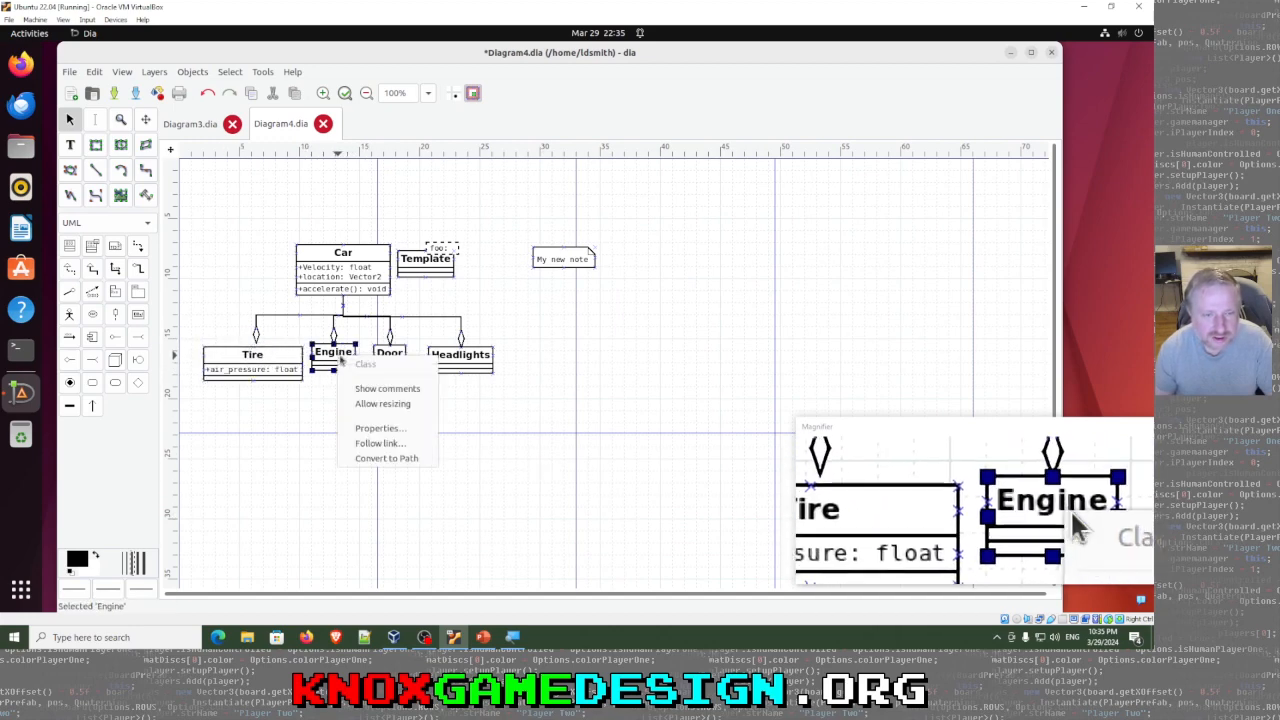
click(316, 393)
double_click(334, 356)
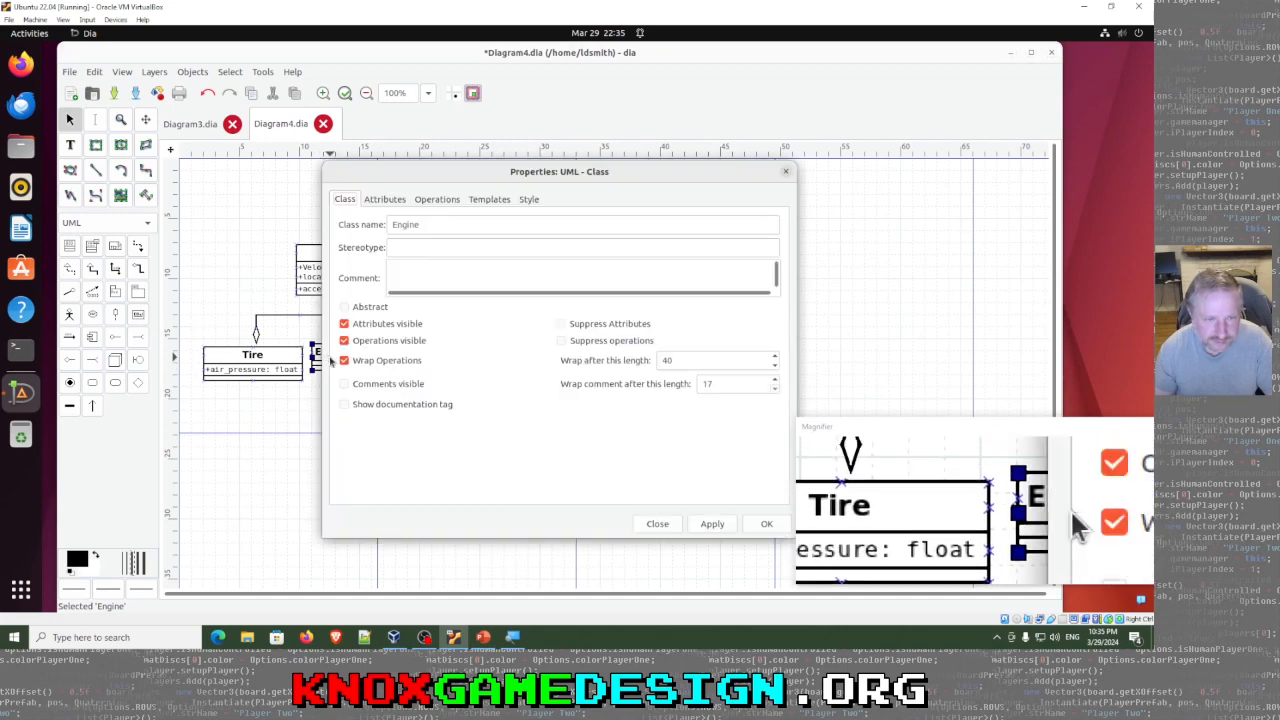
click(401, 205)
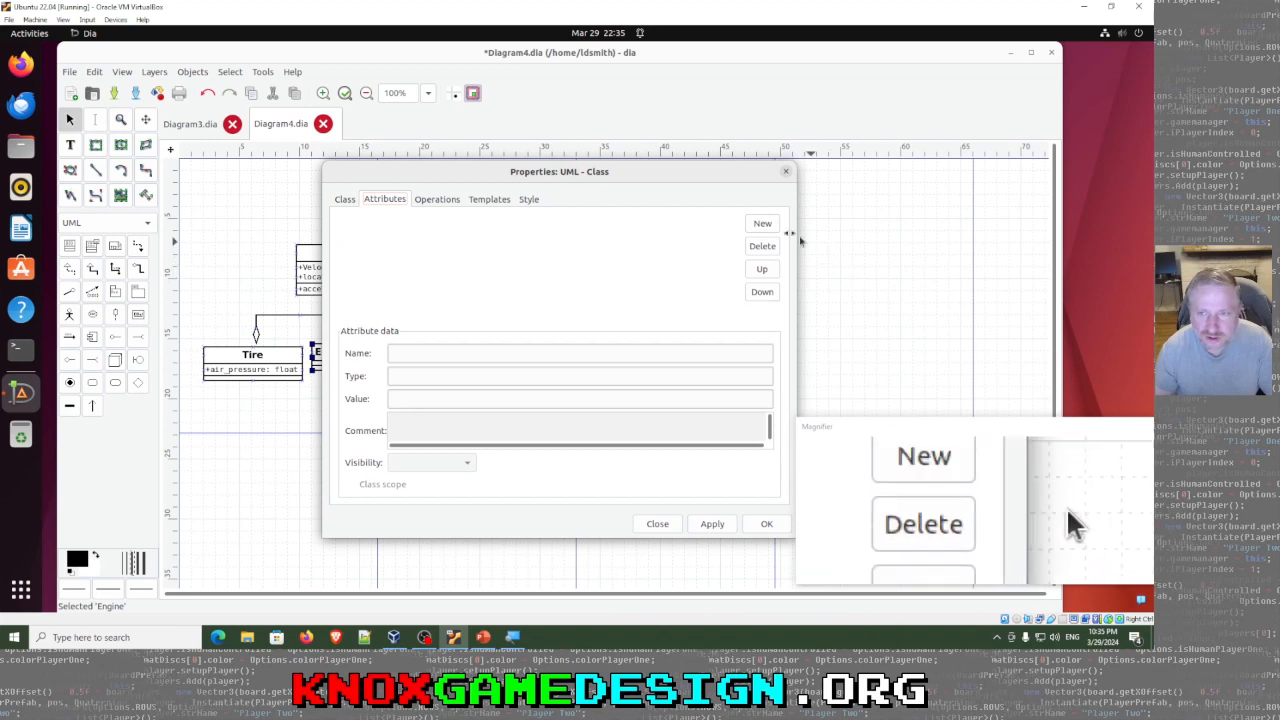
click(762, 224)
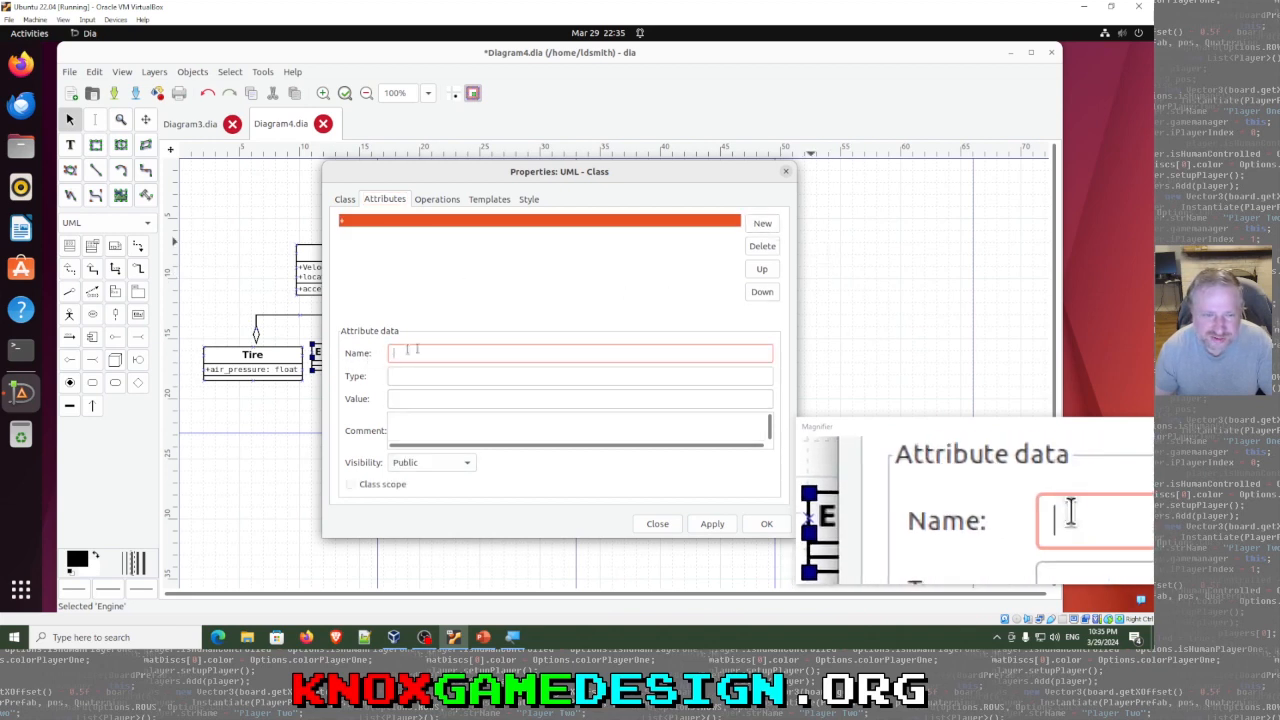
text(rpms)
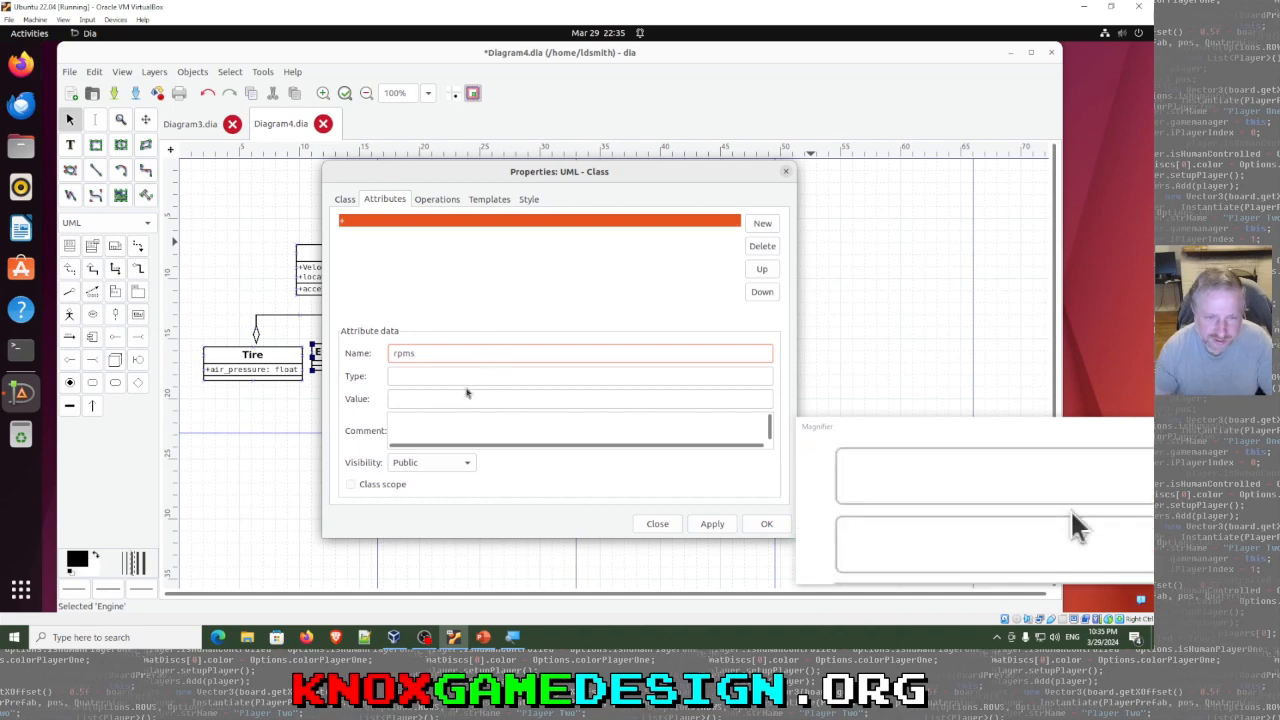
click(469, 377)
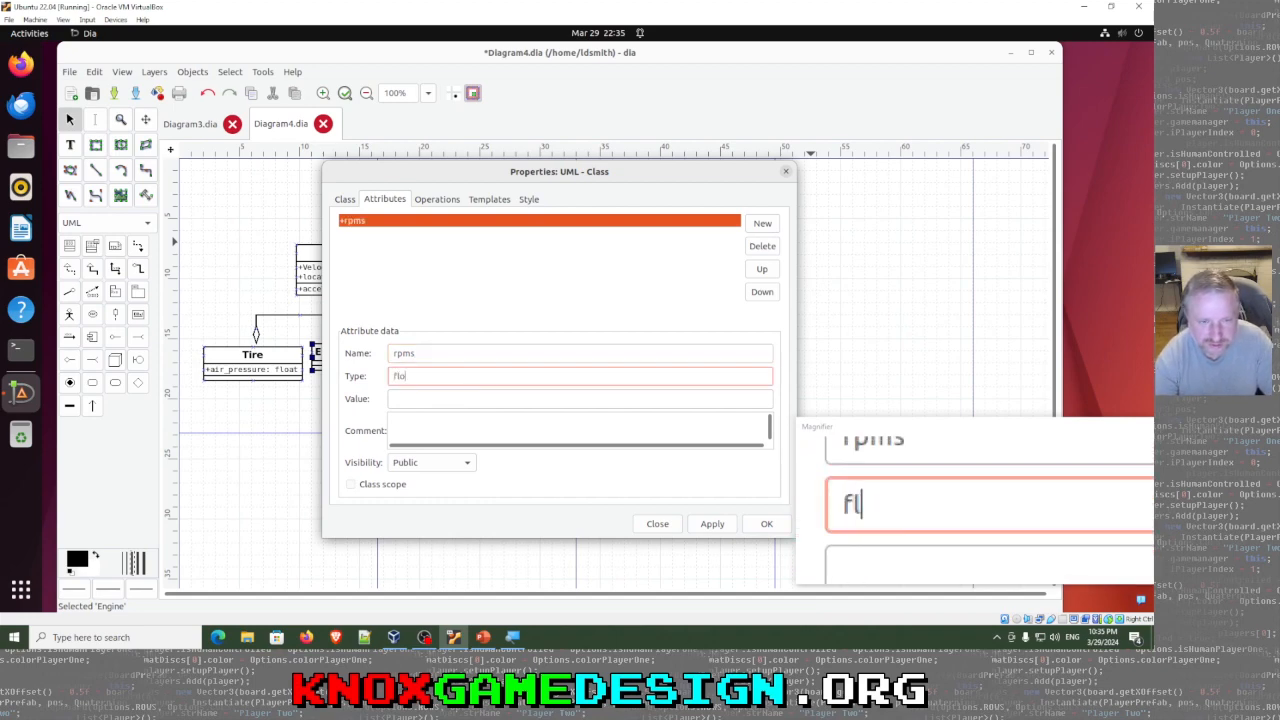
click(766, 523)
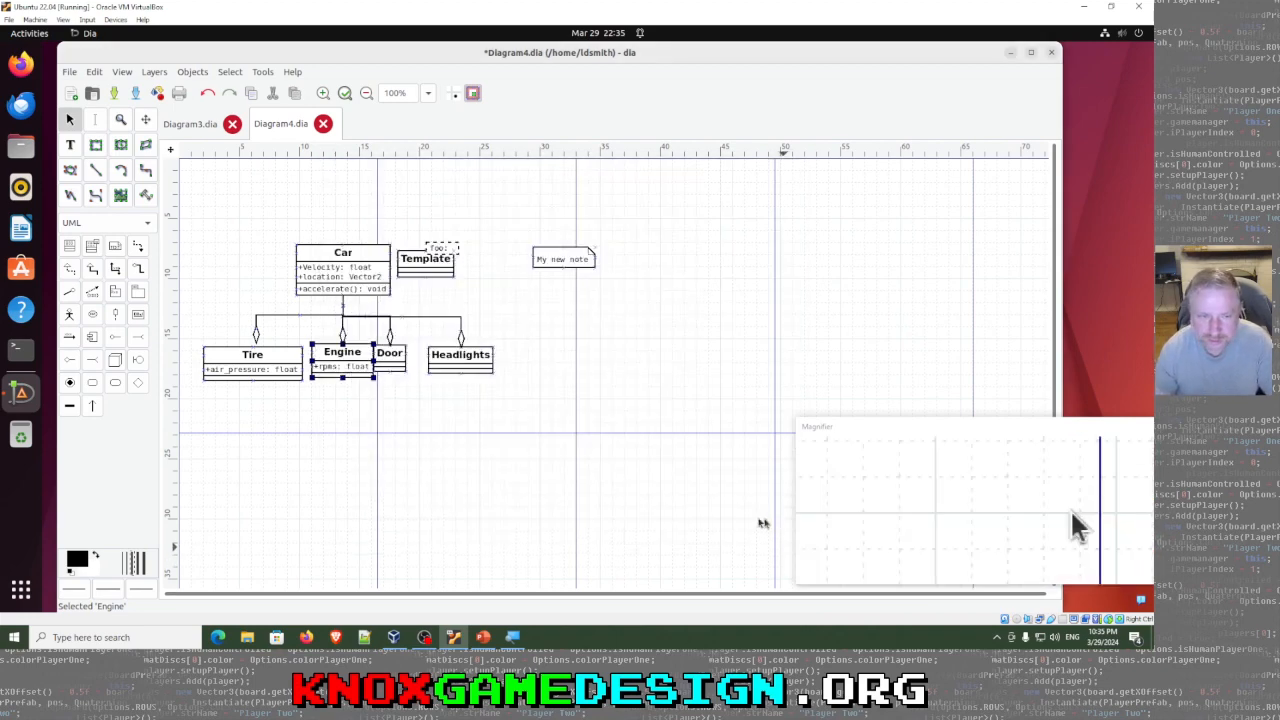
Step: Move the Door class right, clear of Engine, and give it a public attribute named is_open of type bool
click(401, 357)
drag(401, 355, 409, 370)
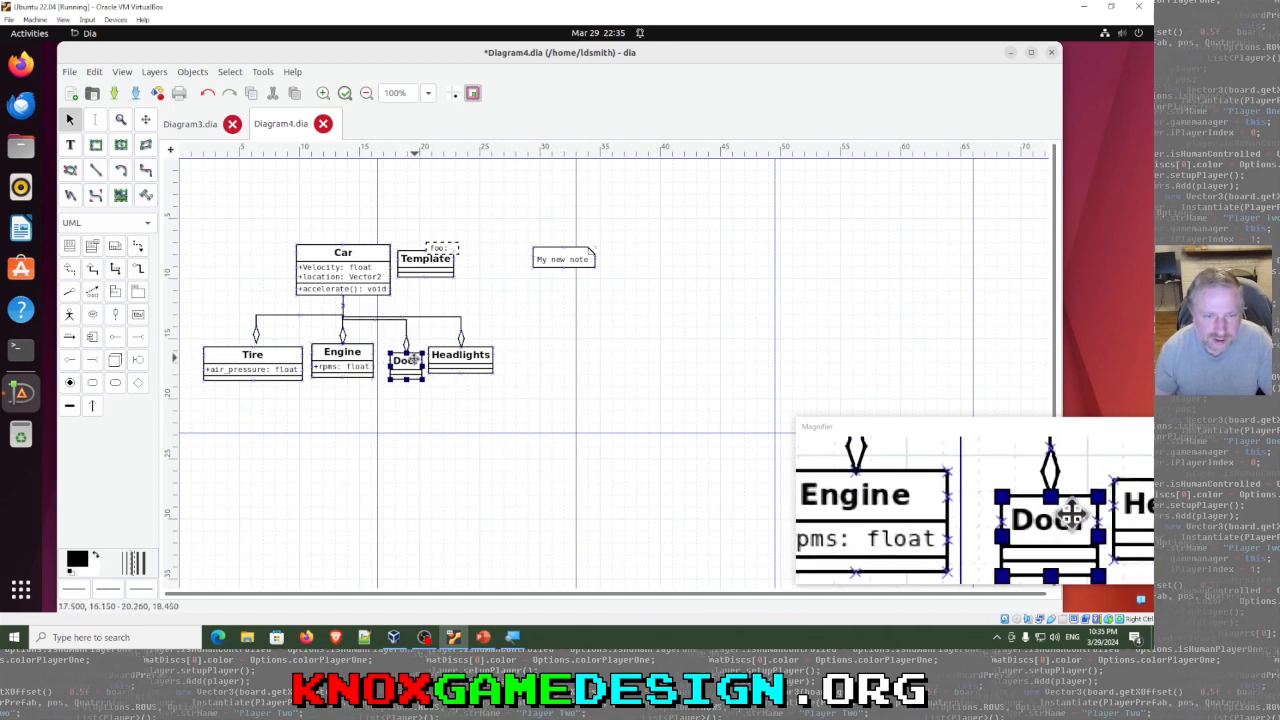
right_click(407, 368)
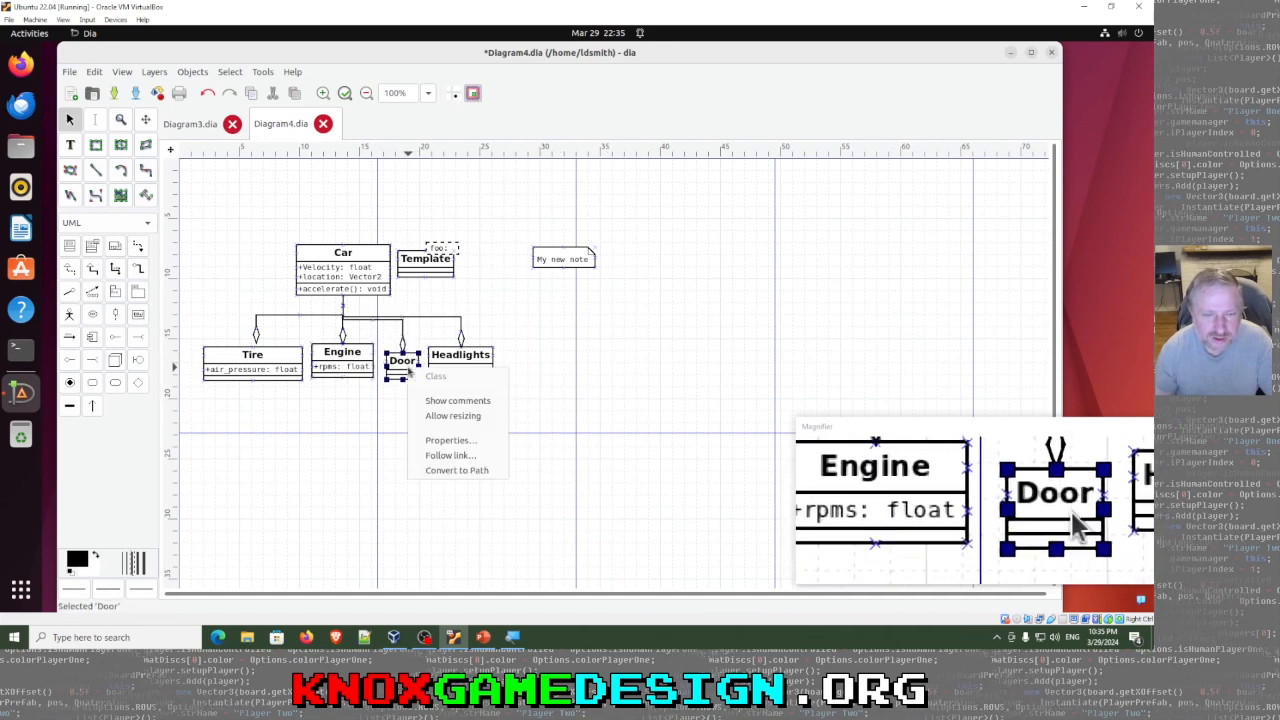
click(360, 405)
double_click(395, 367)
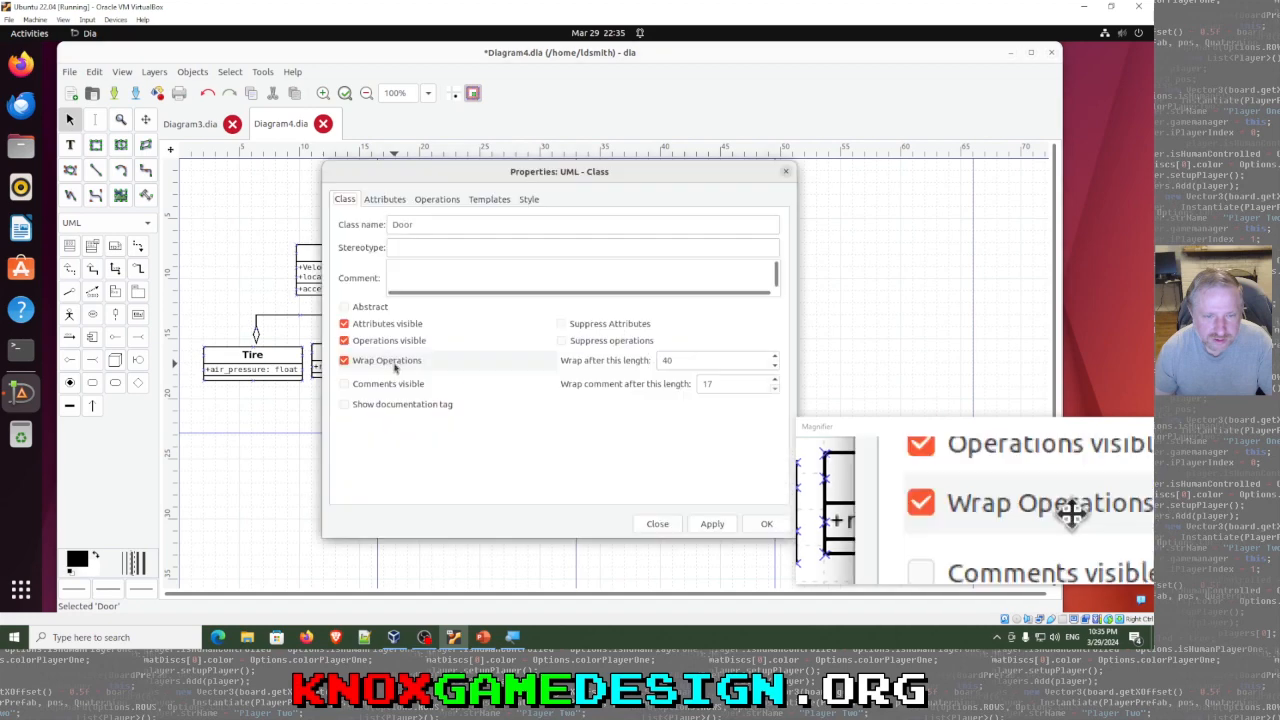
click(381, 202)
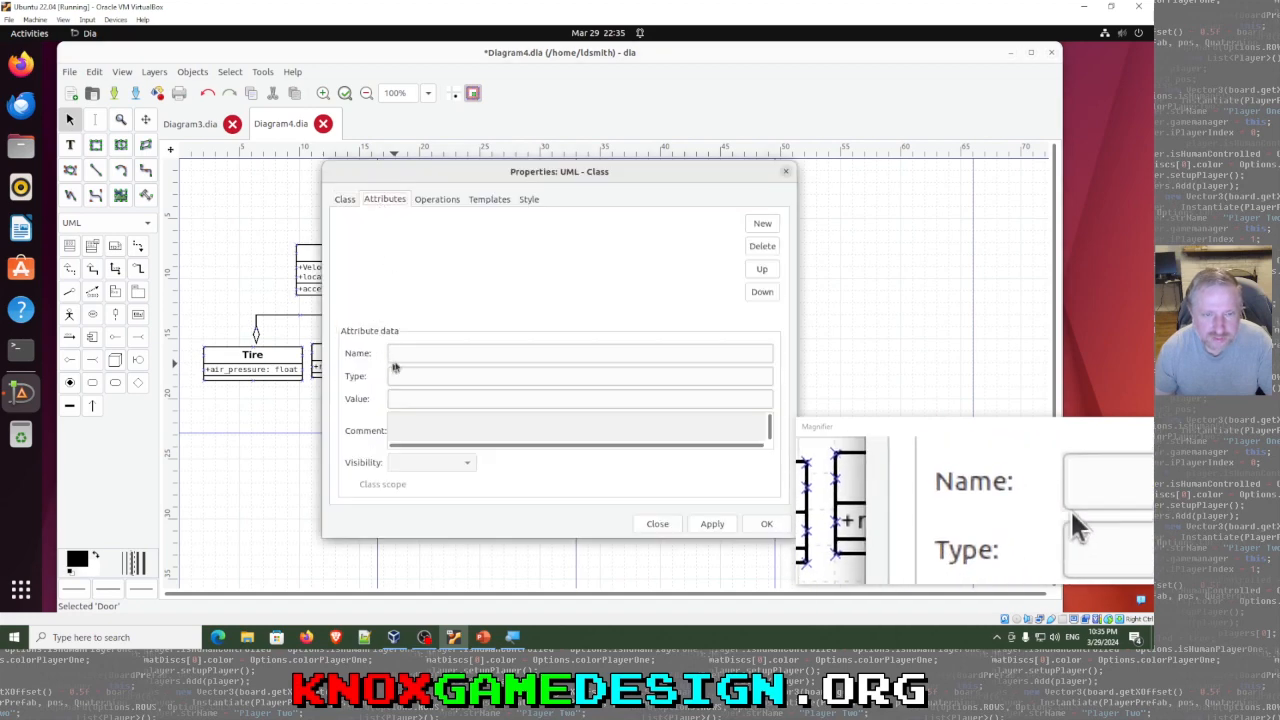
click(761, 224)
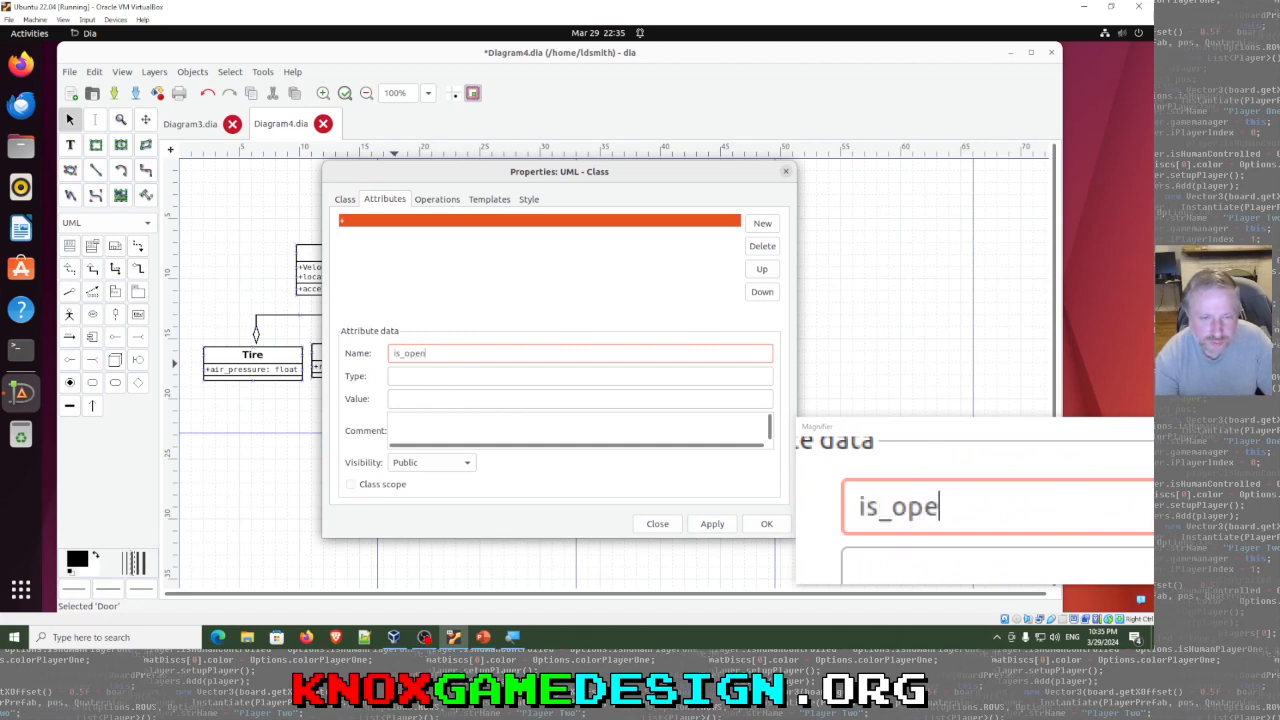
text(is_open)
click(408, 376)
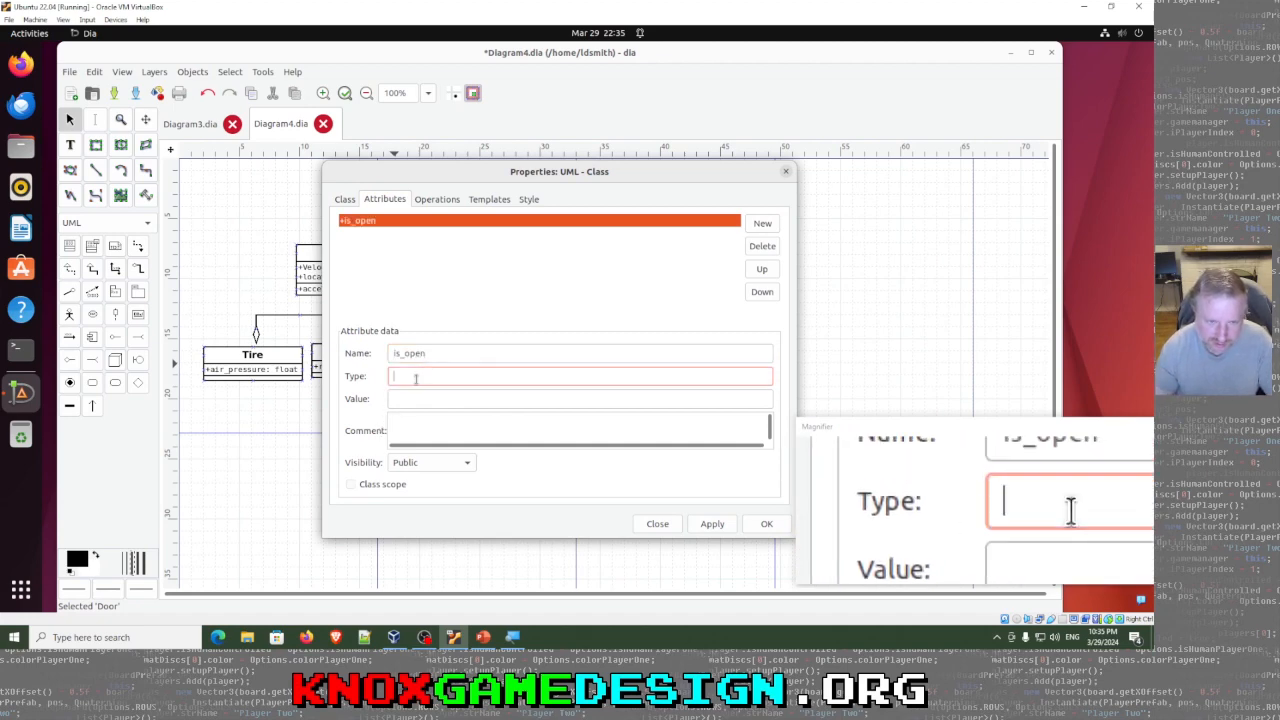
text(bool)
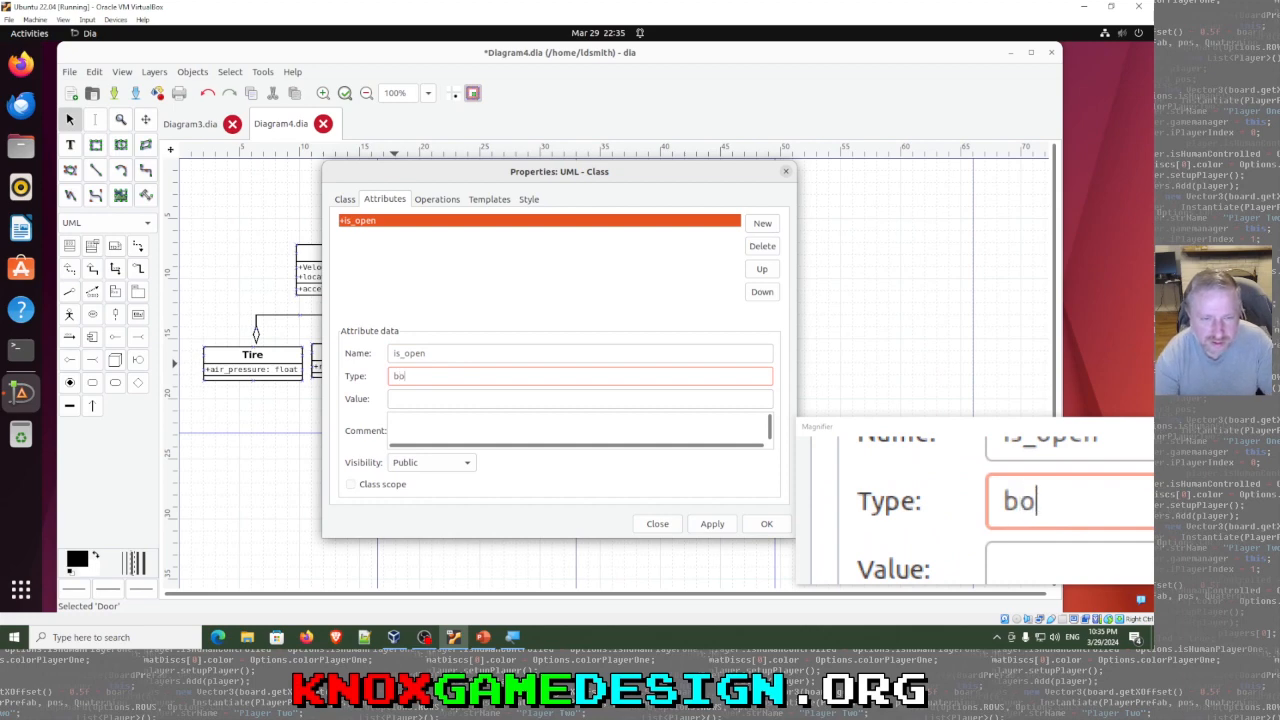
click(764, 522)
Step: Move the Headlights class to the right, leaving a clear gap beside the Door class
drag(483, 362, 557, 363)
click(481, 437)
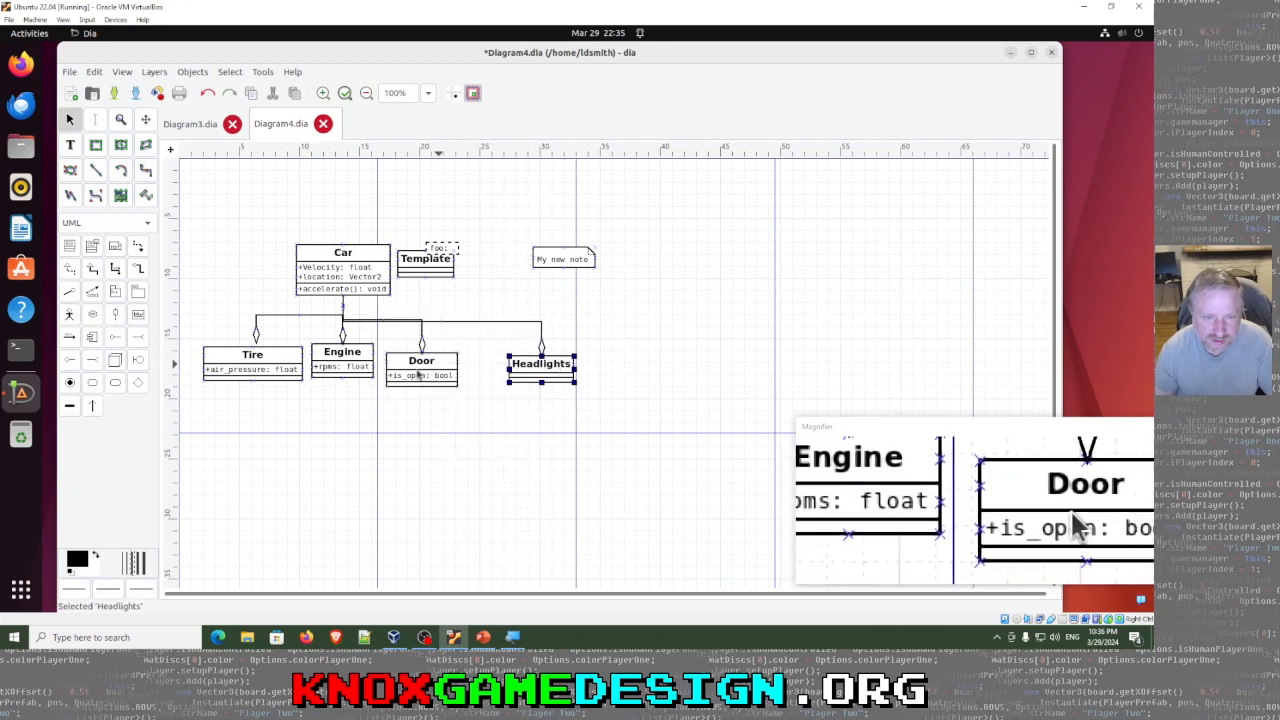
Step: Add a public operation named open to the Door class
click(437, 199)
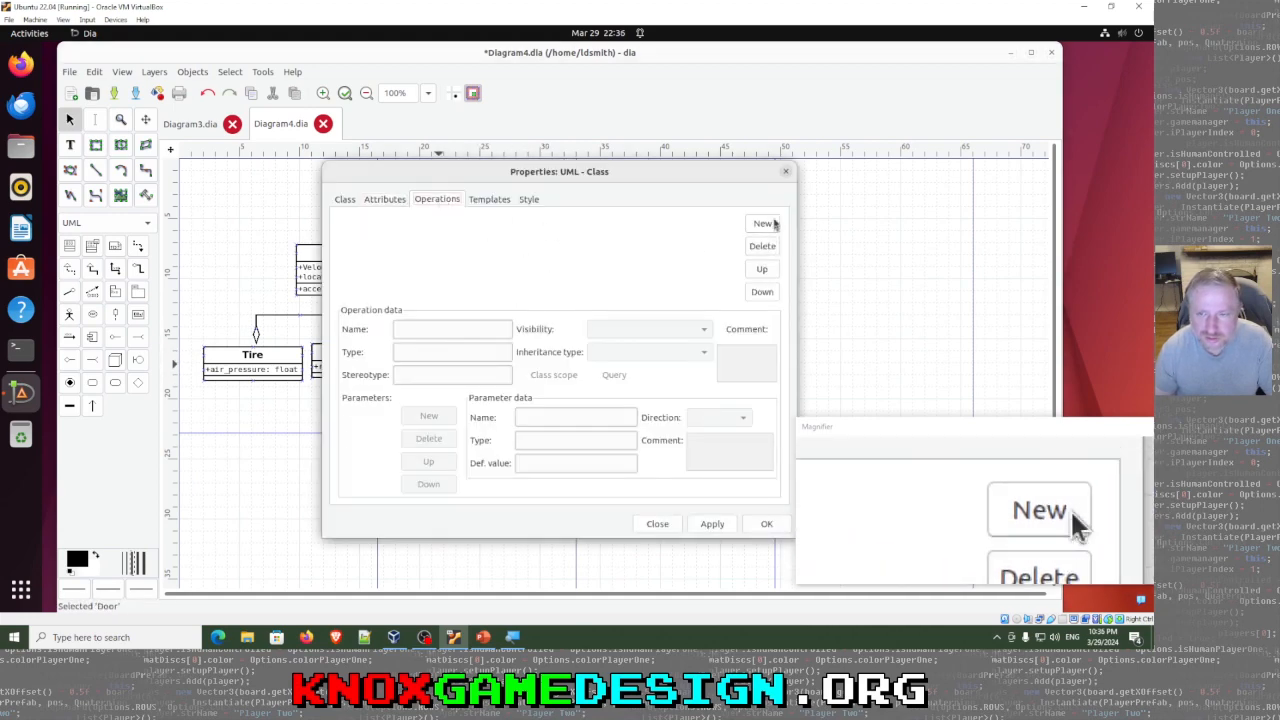
click(760, 226)
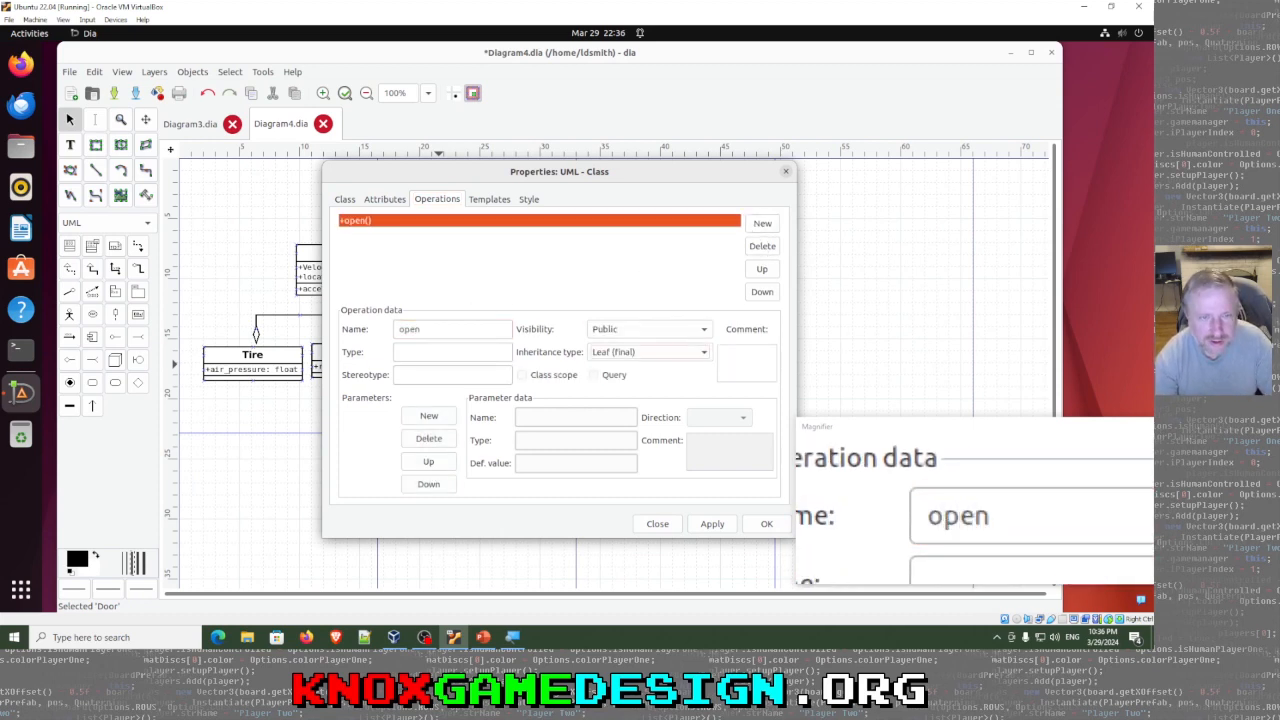
click(766, 523)
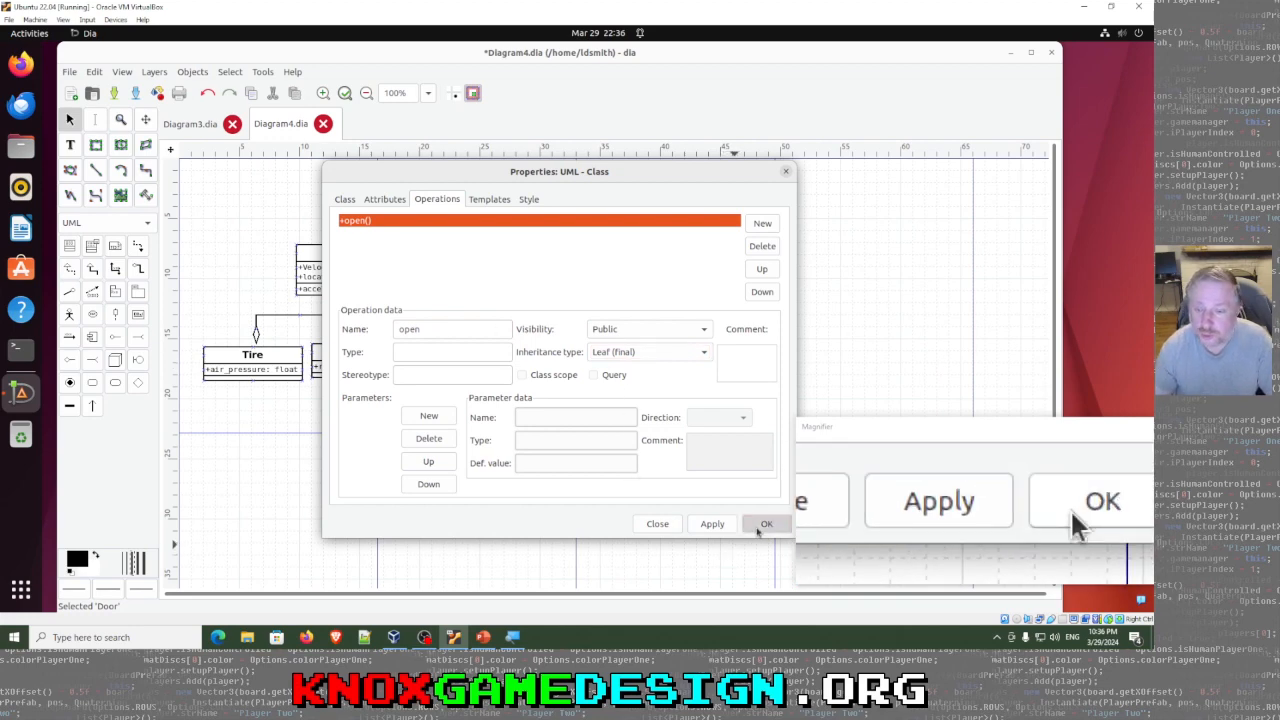
Step: Add a public attribute is_locked of type bool to the Door class
right_click(407, 373)
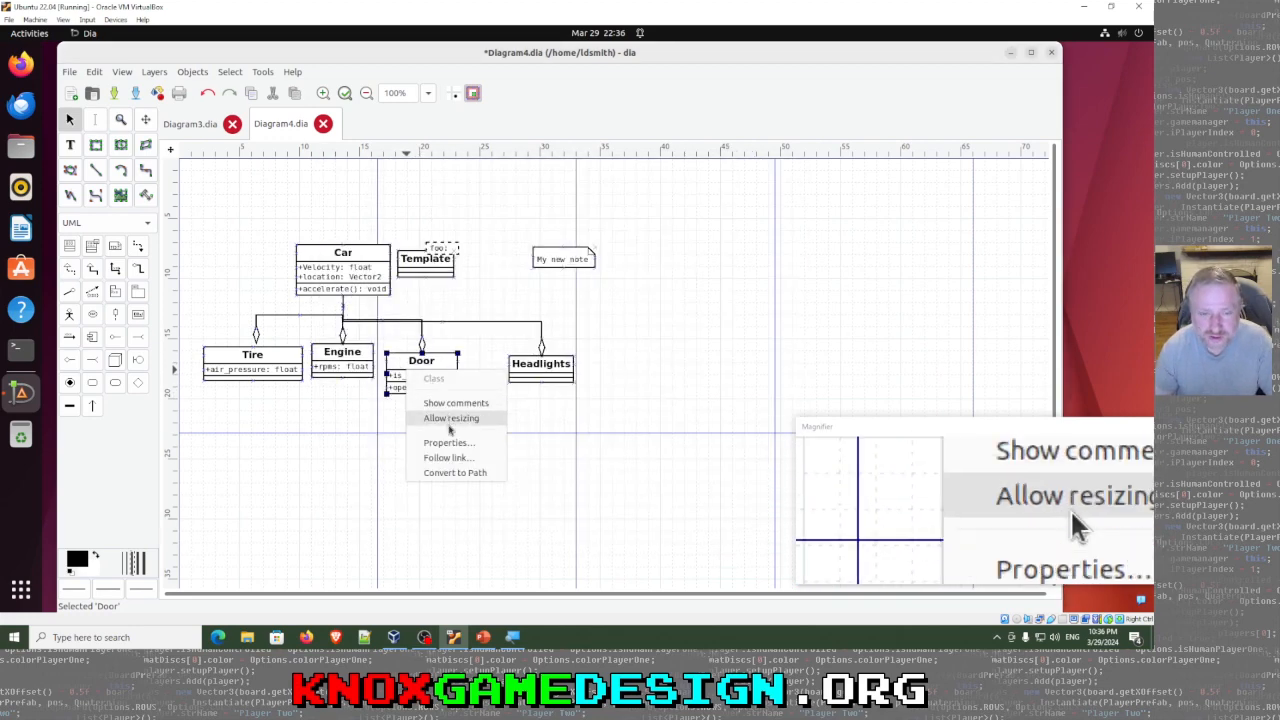
click(395, 378)
double_click(396, 377)
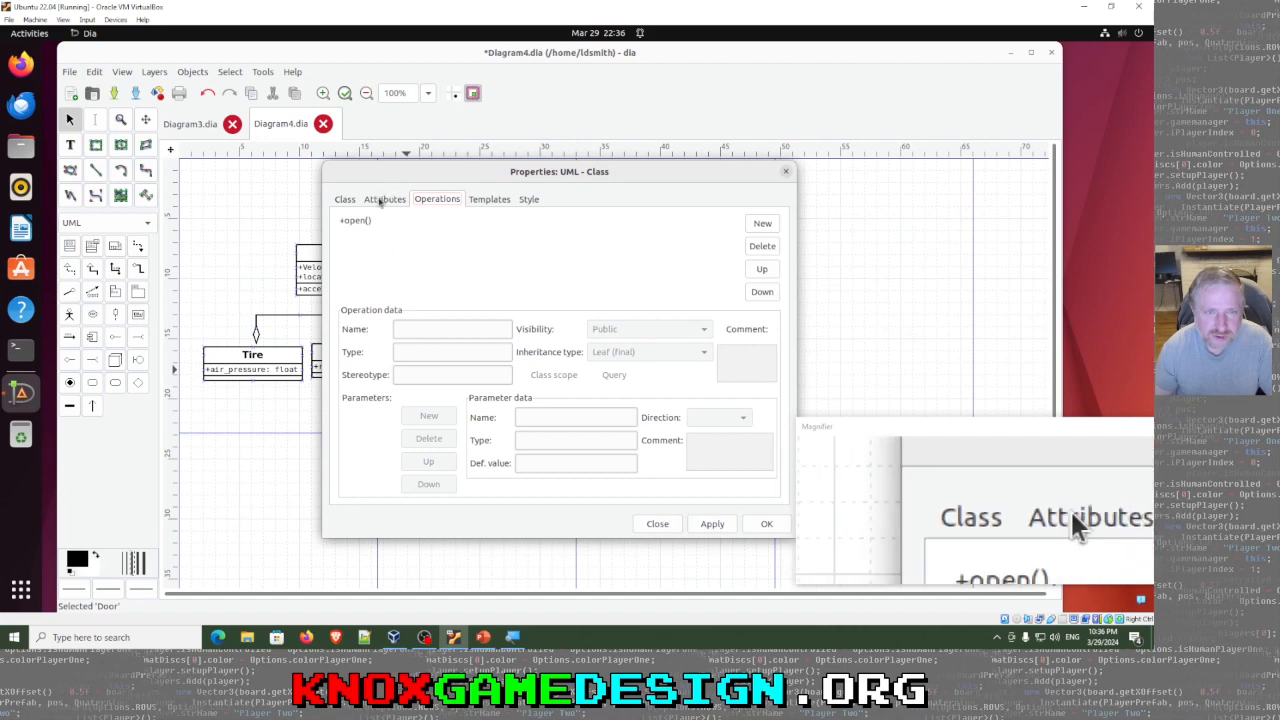
click(384, 199)
click(762, 223)
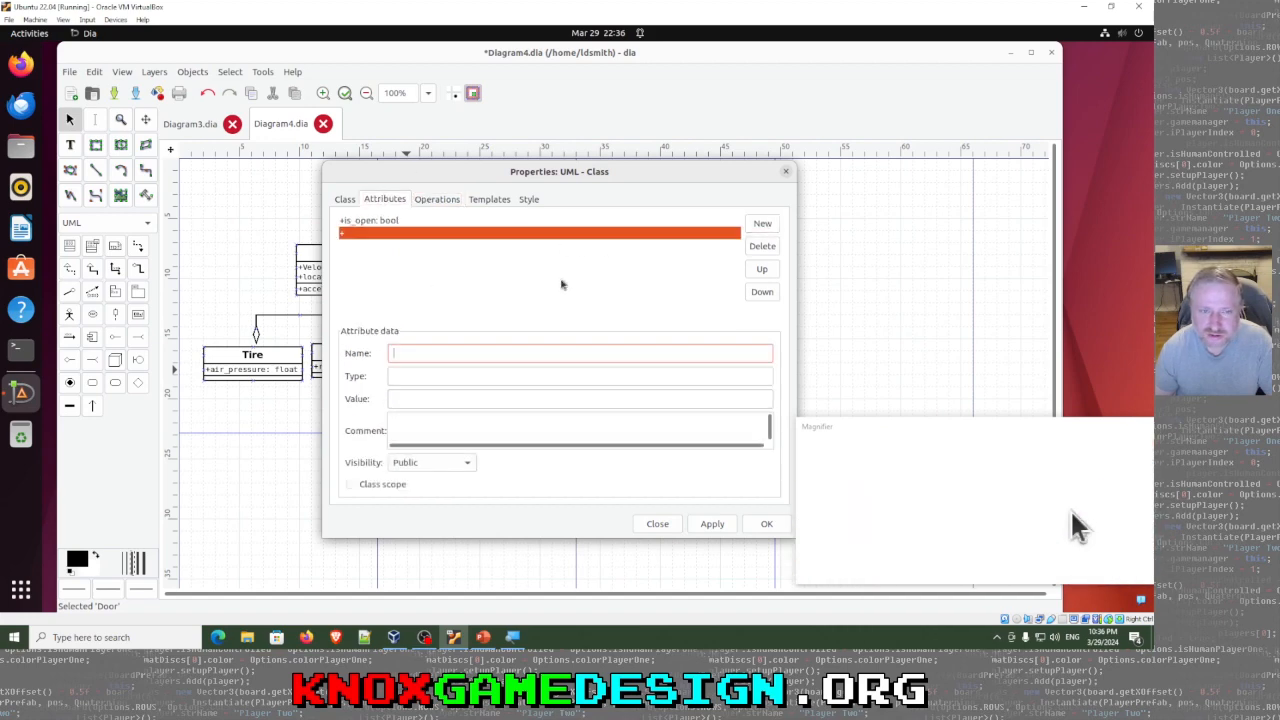
click(468, 352)
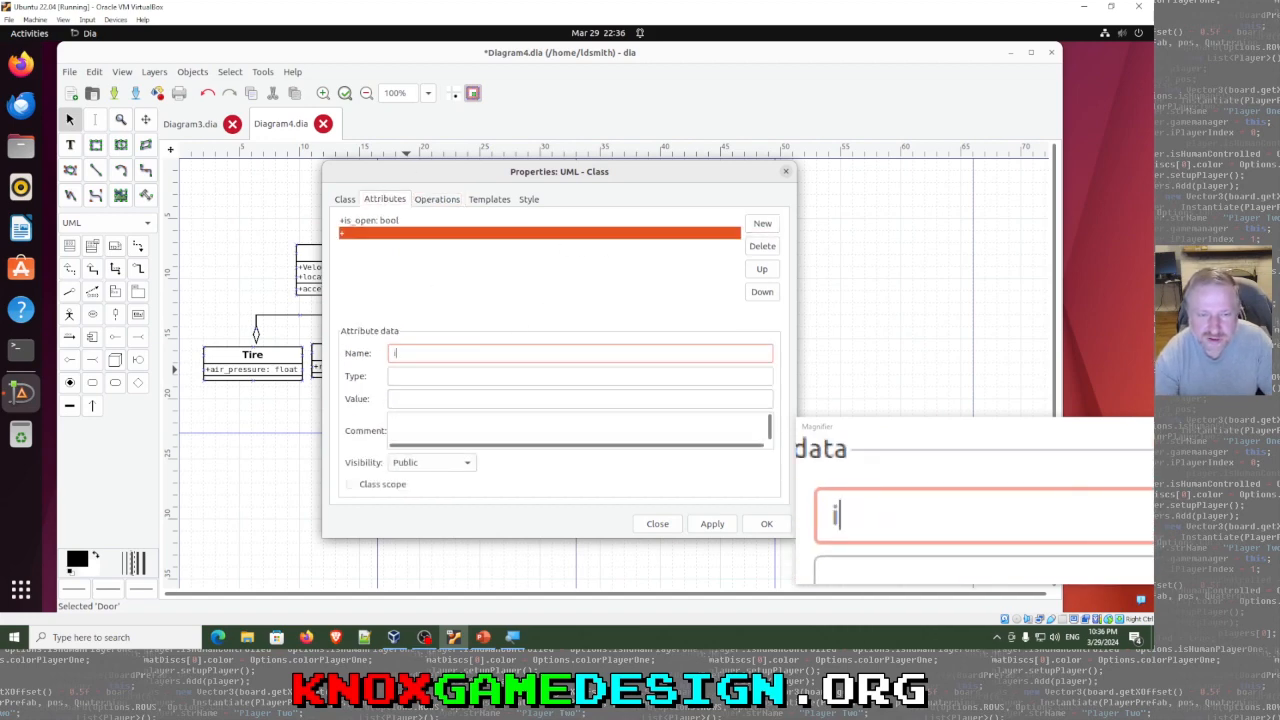
key(Tab)
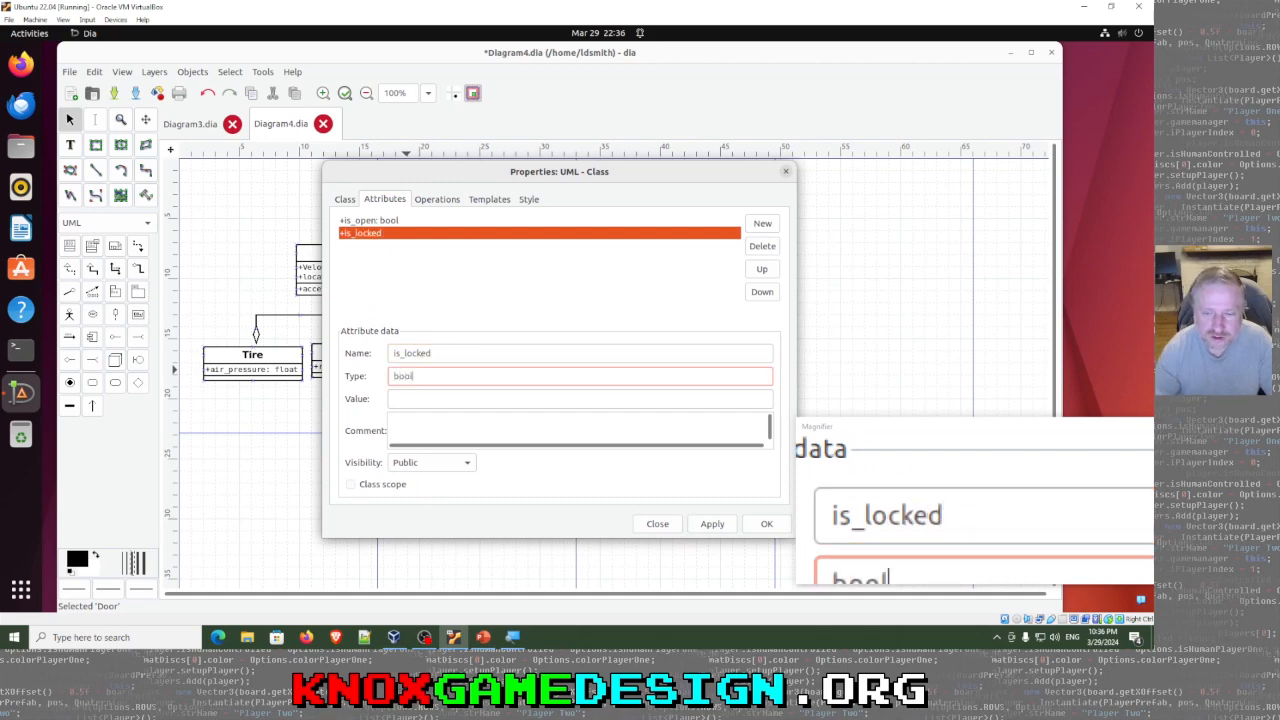
click(766, 523)
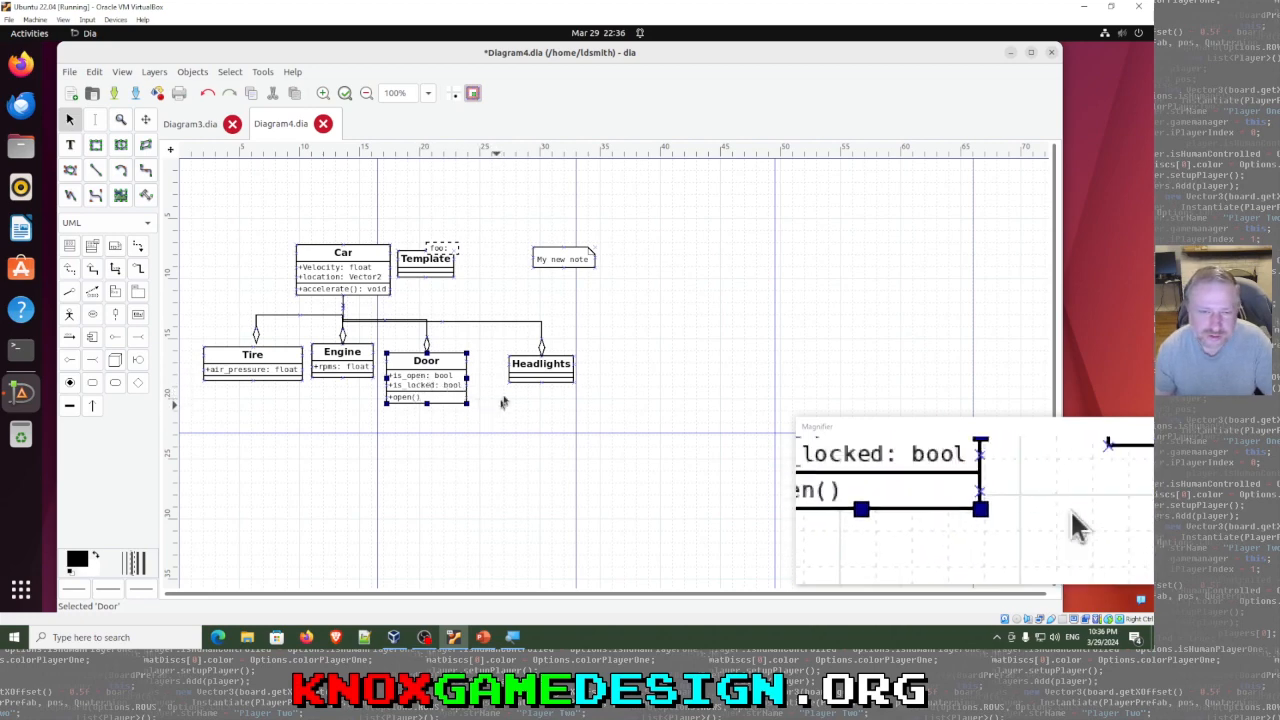
Step: Add a public attribute is_on of type bool to the Headlights class
click(539, 372)
right_click(540, 373)
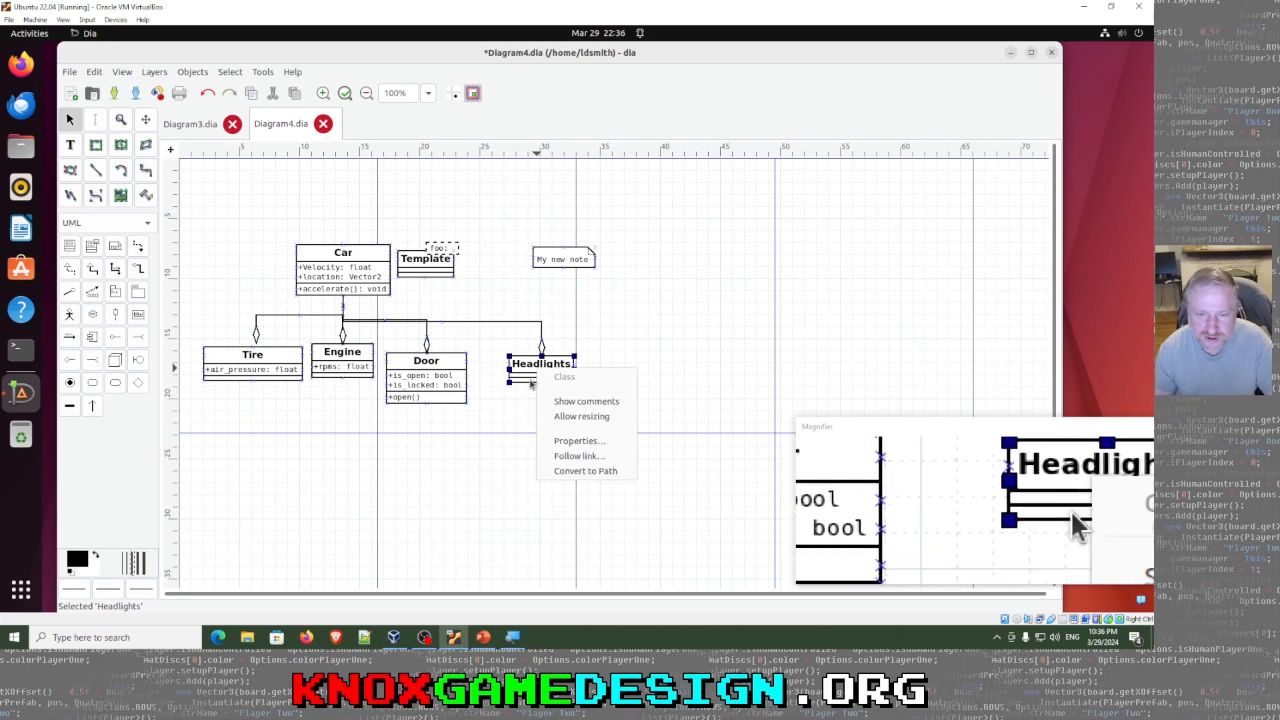
click(570, 438)
click(390, 200)
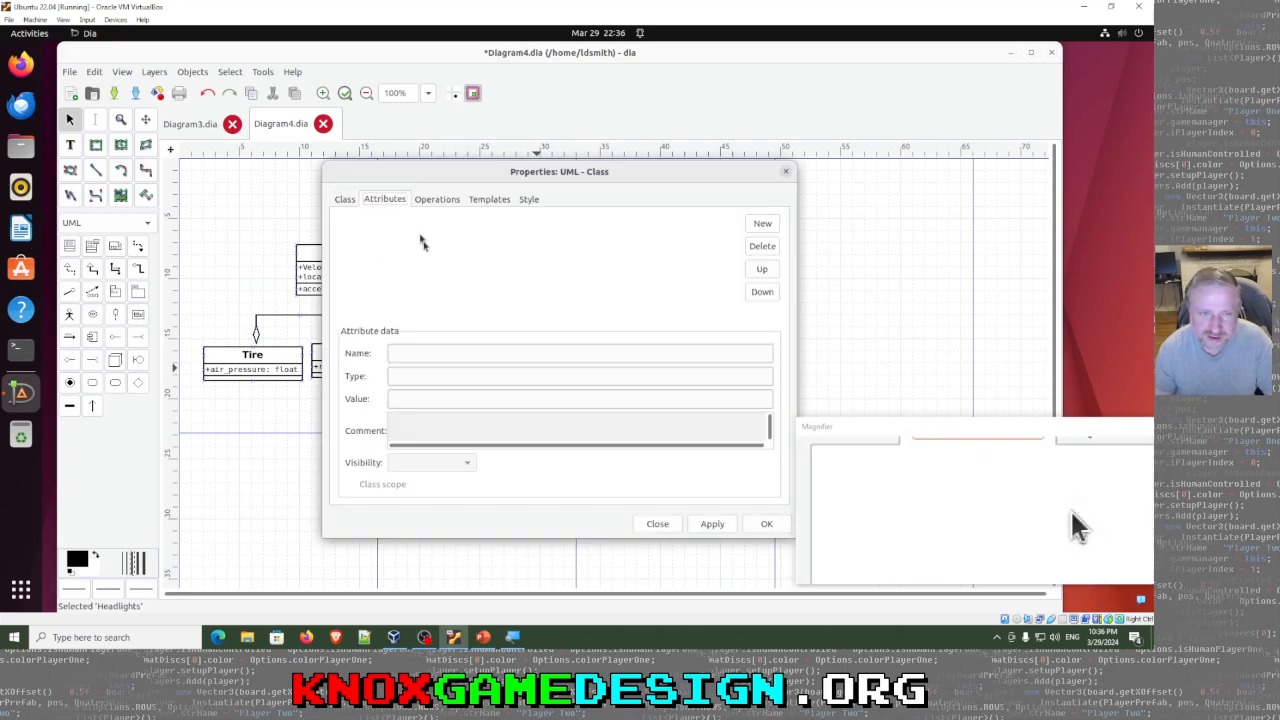
click(760, 224)
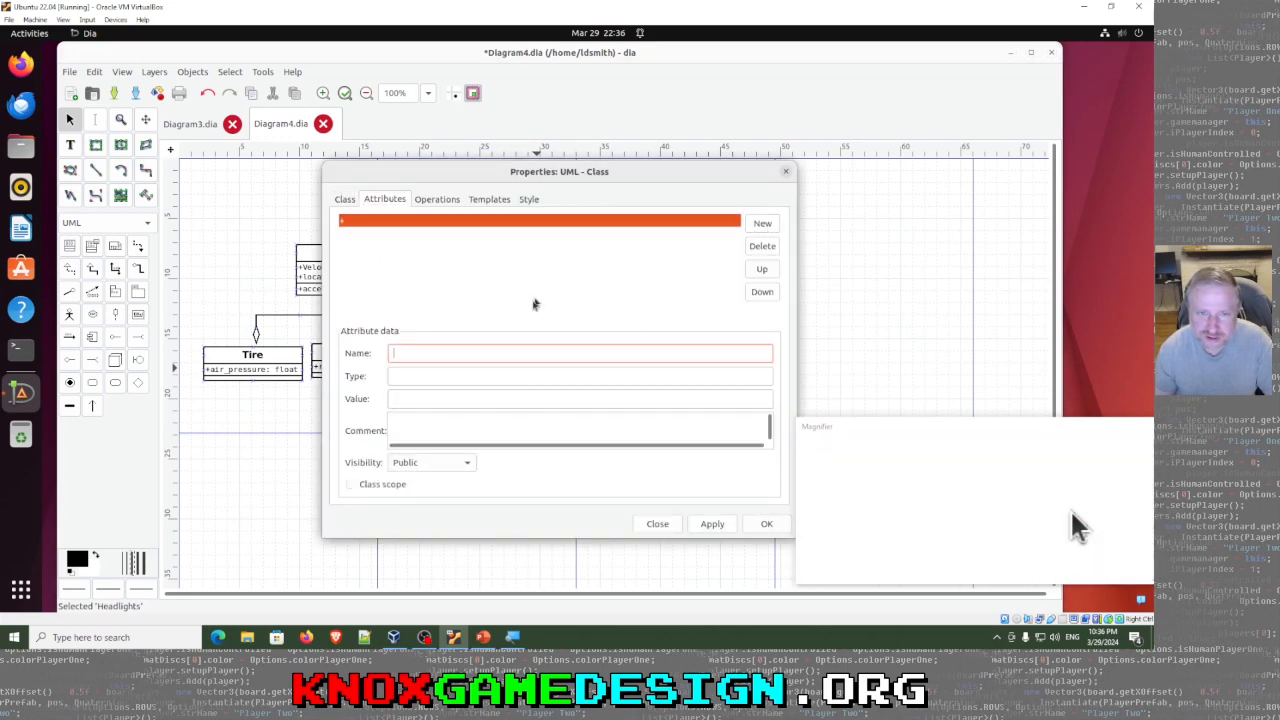
click(477, 350)
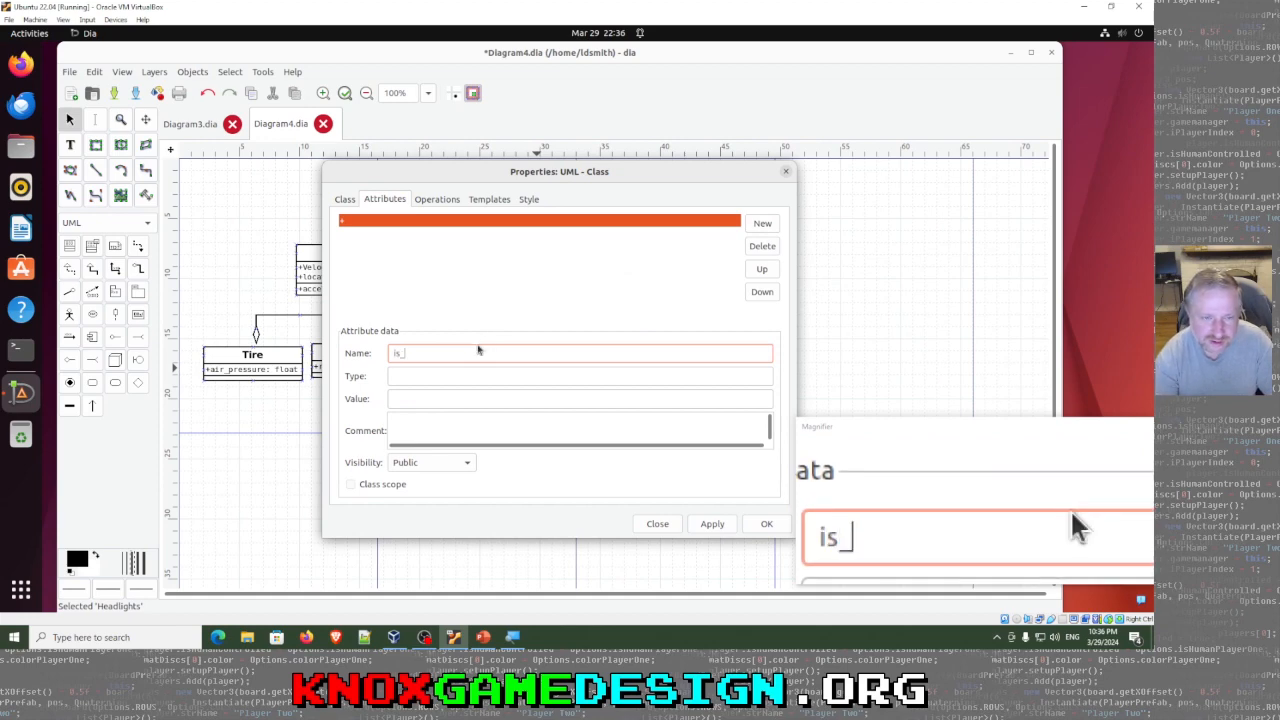
key(Tab)
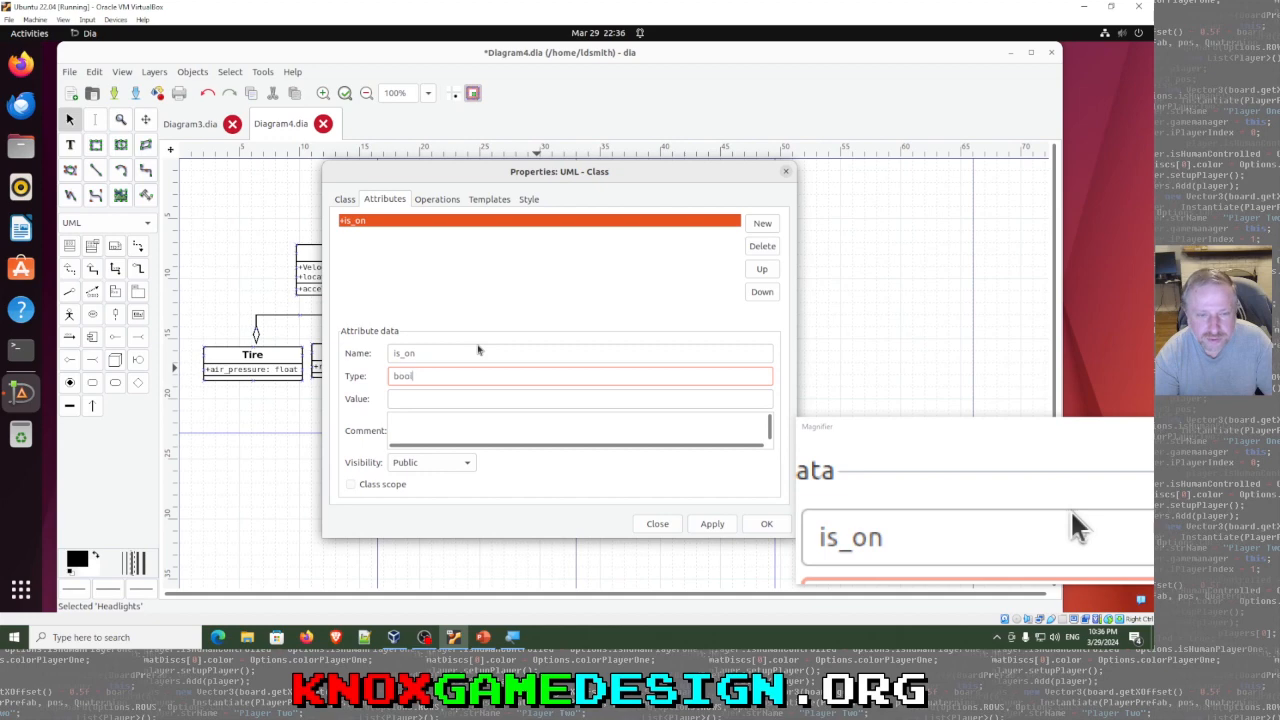
click(766, 523)
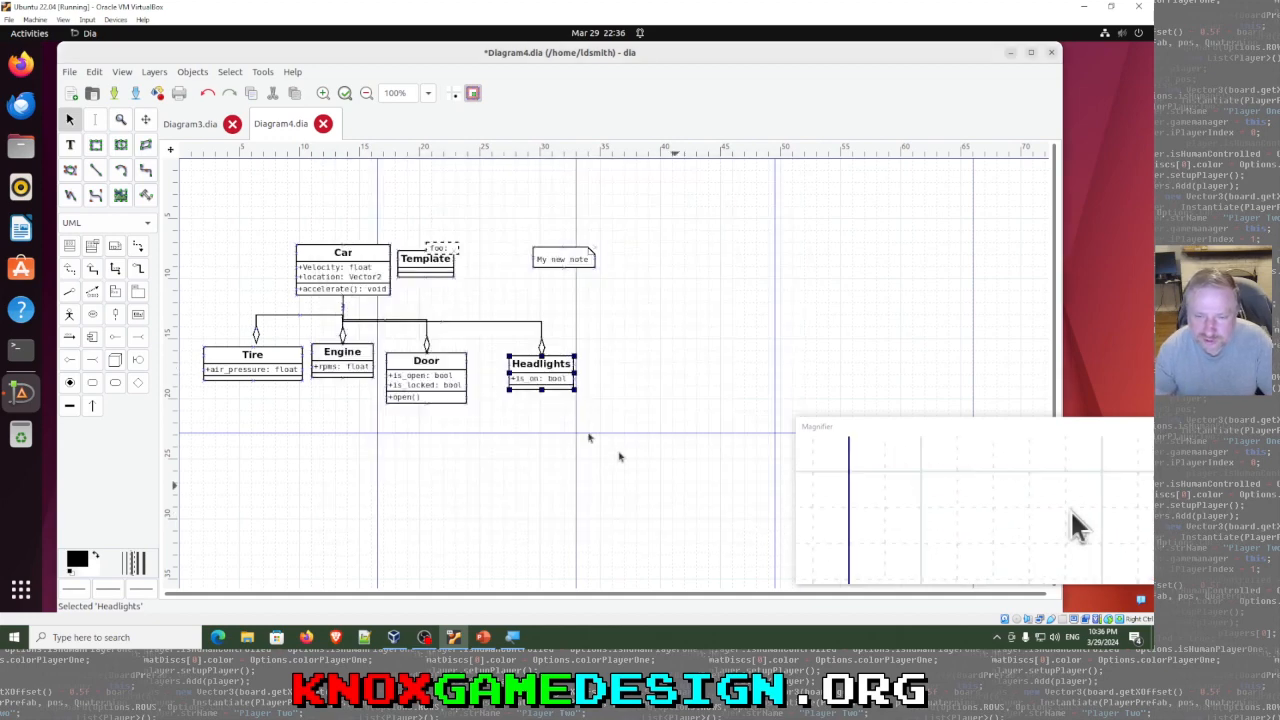
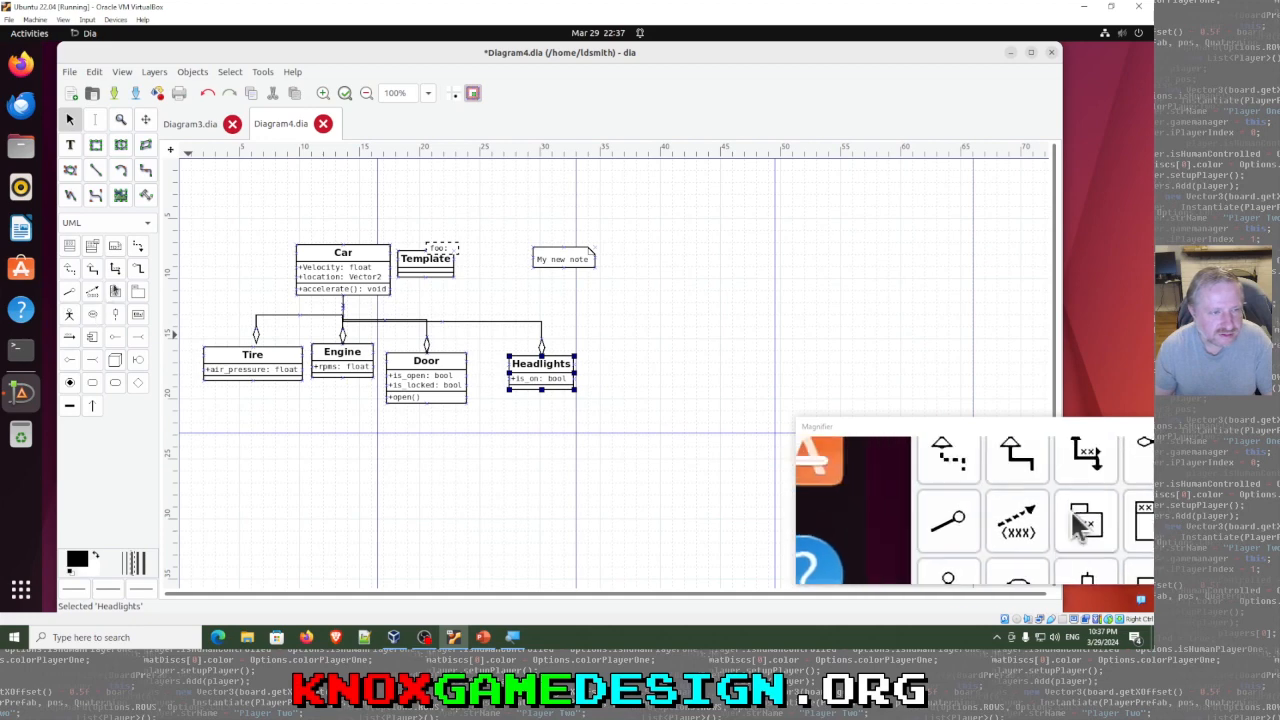
Step: Draw a generalization connector in the empty area between the note and the Headlights class, with its arrowhead at the lower end
click(90, 272)
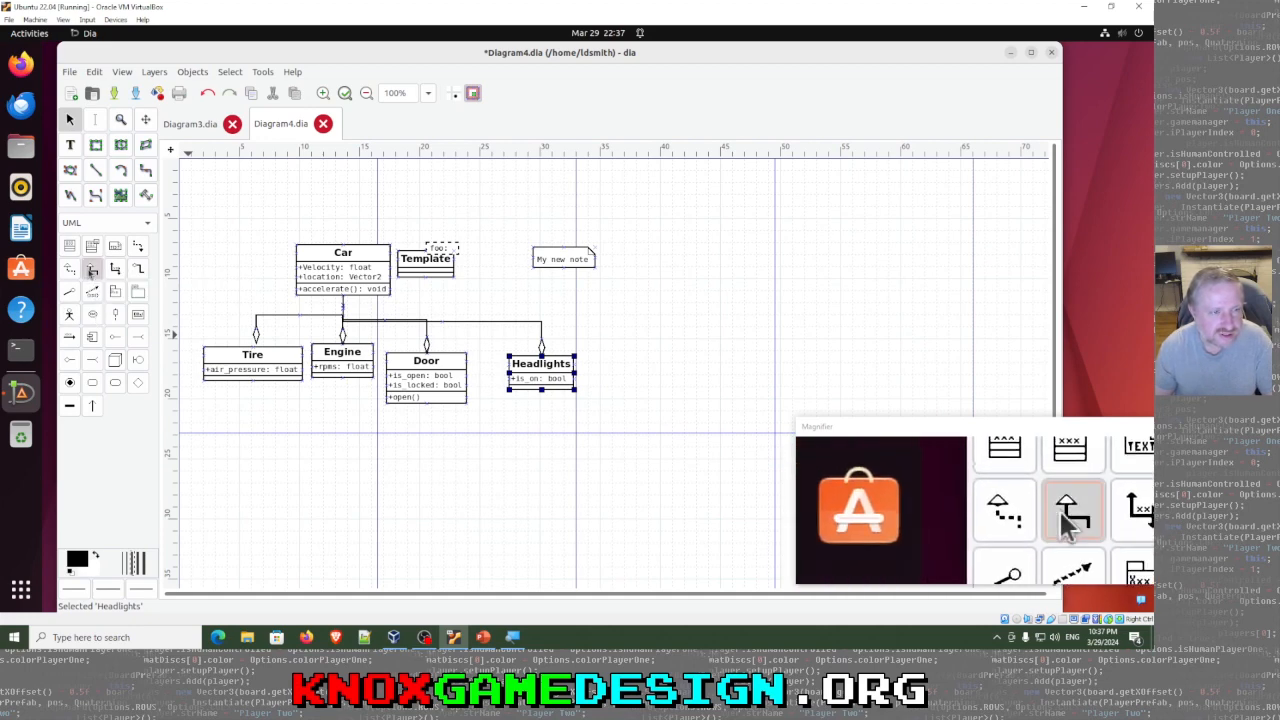
click(652, 338)
drag(634, 325, 563, 290)
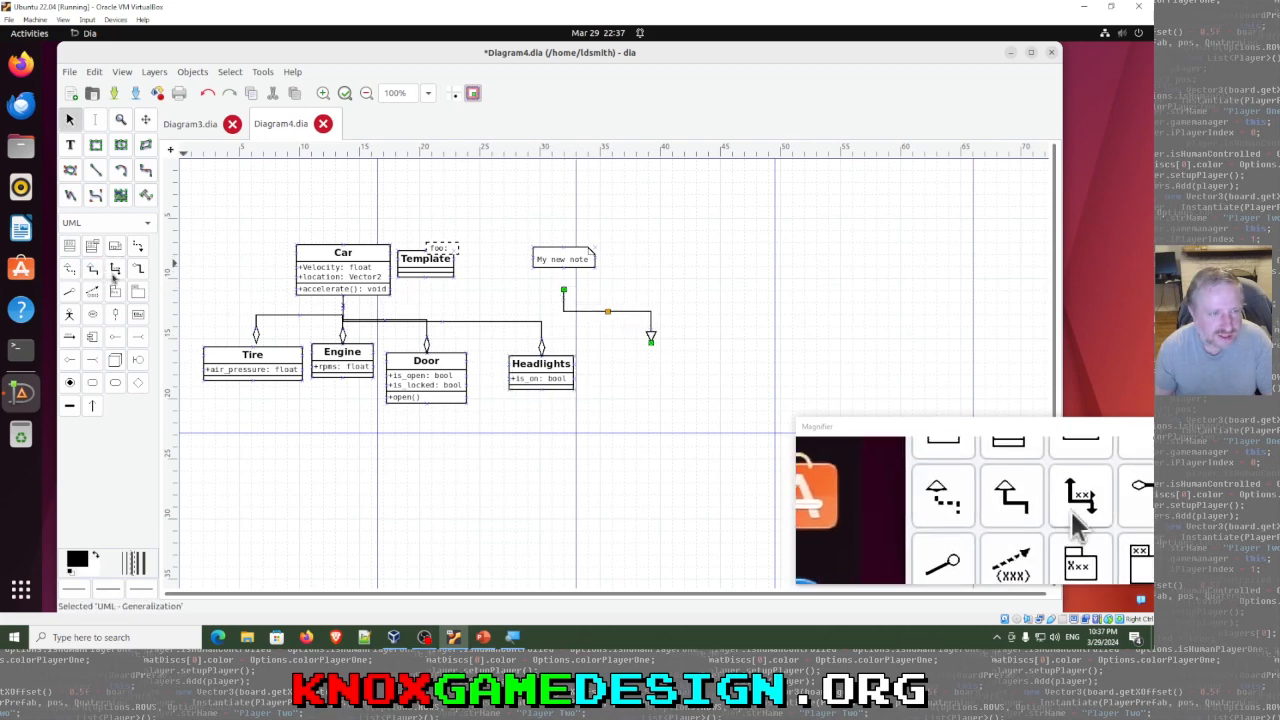
Step: Draw a mostly vertical association connector in the empty area beside the generalization connector
click(114, 282)
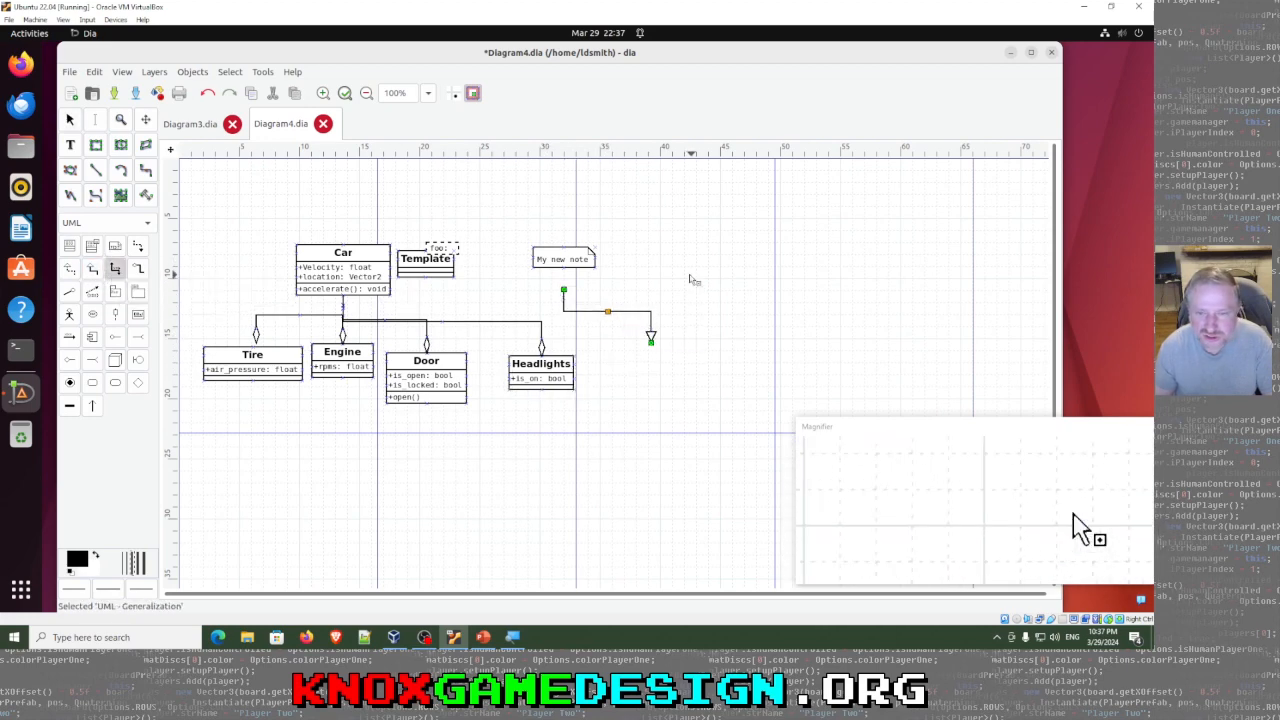
drag(686, 278, 700, 380)
click(707, 334)
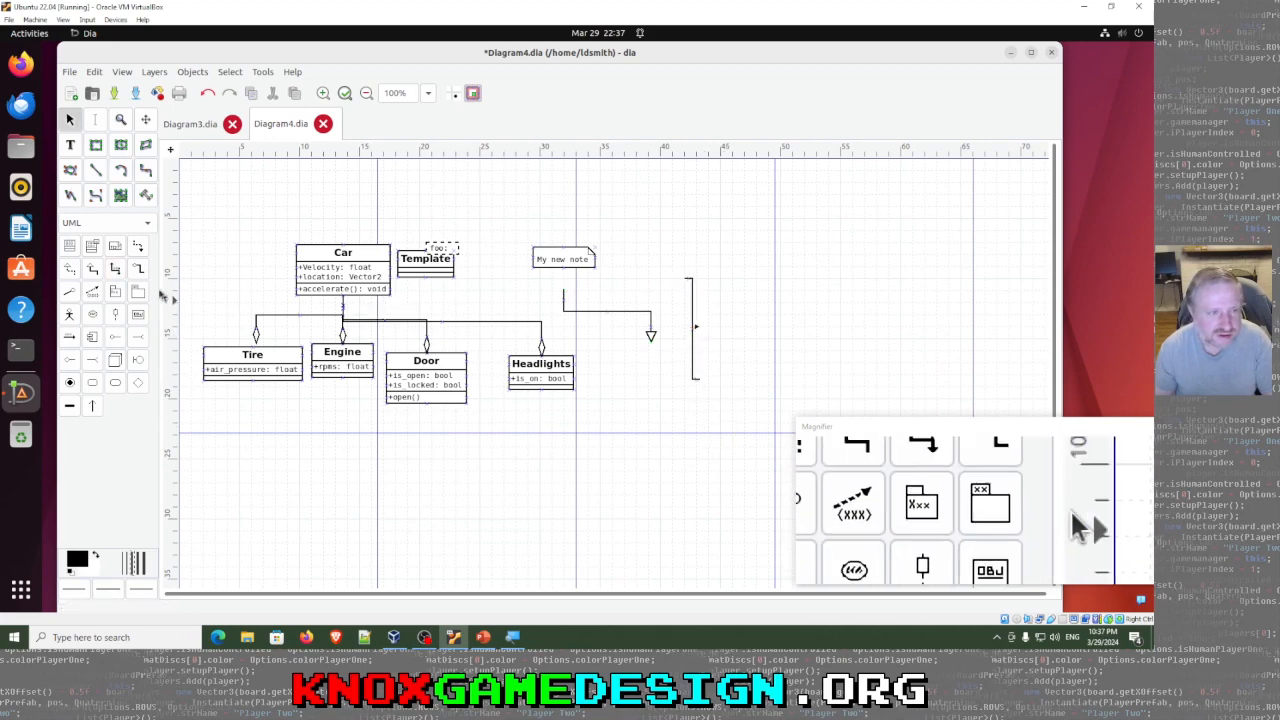
Step: Draw an Implements line running downward in the empty area below the Tire class
click(138, 270)
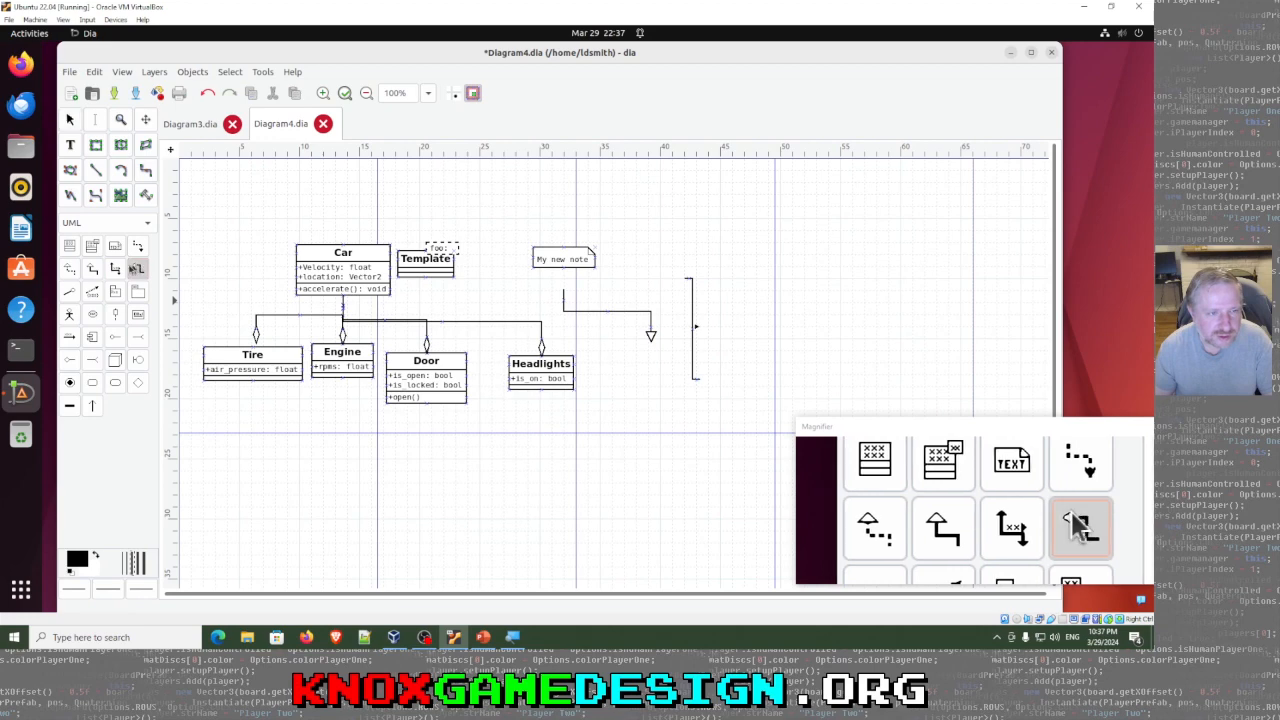
click(70, 294)
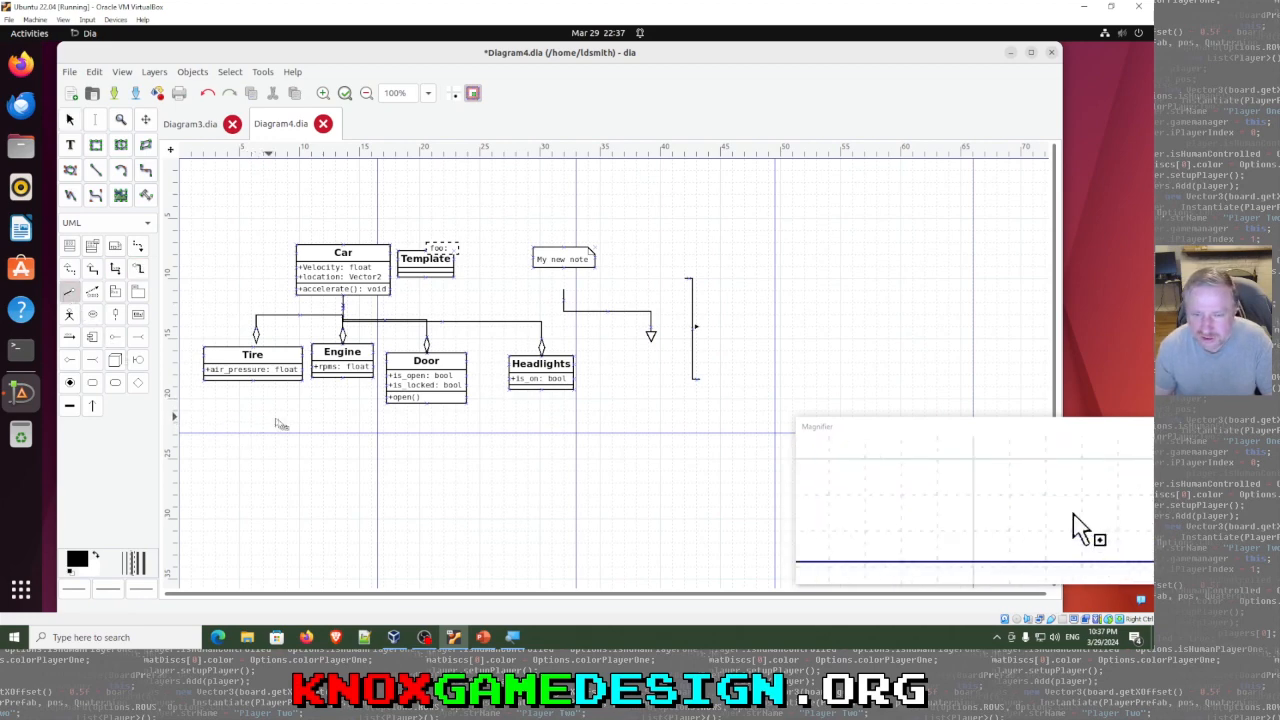
drag(278, 420, 298, 493)
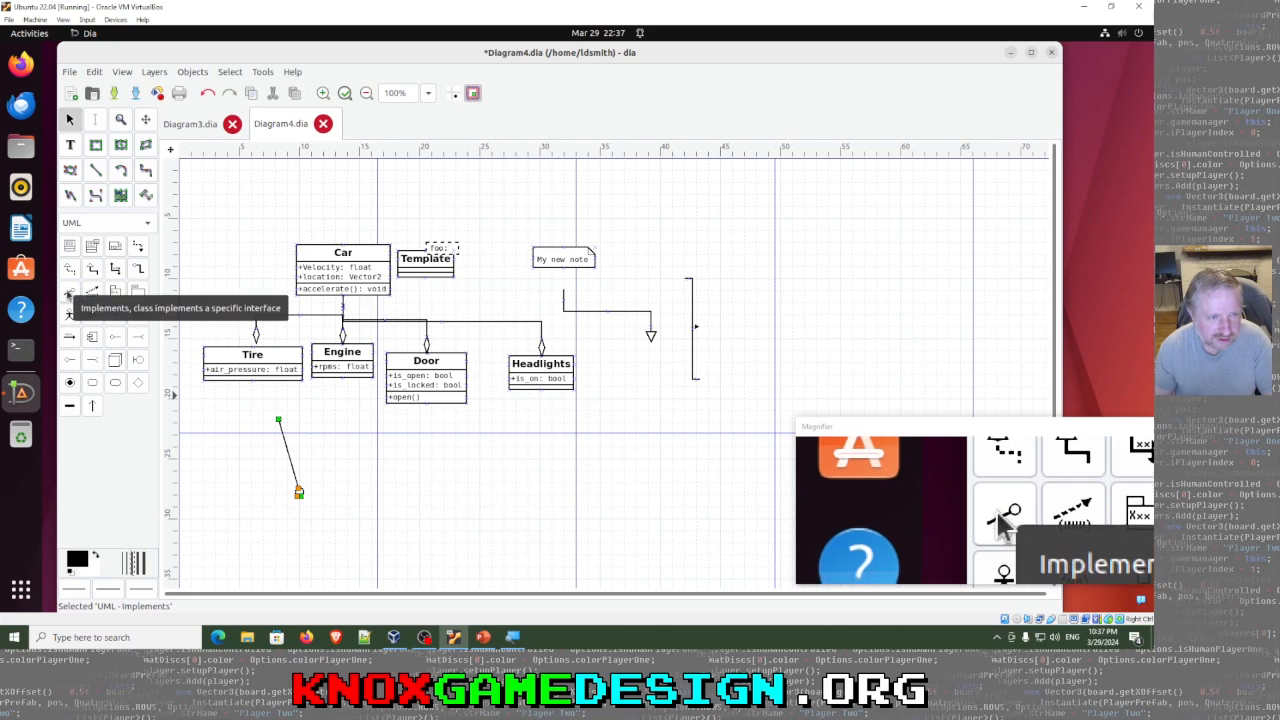
click(337, 480)
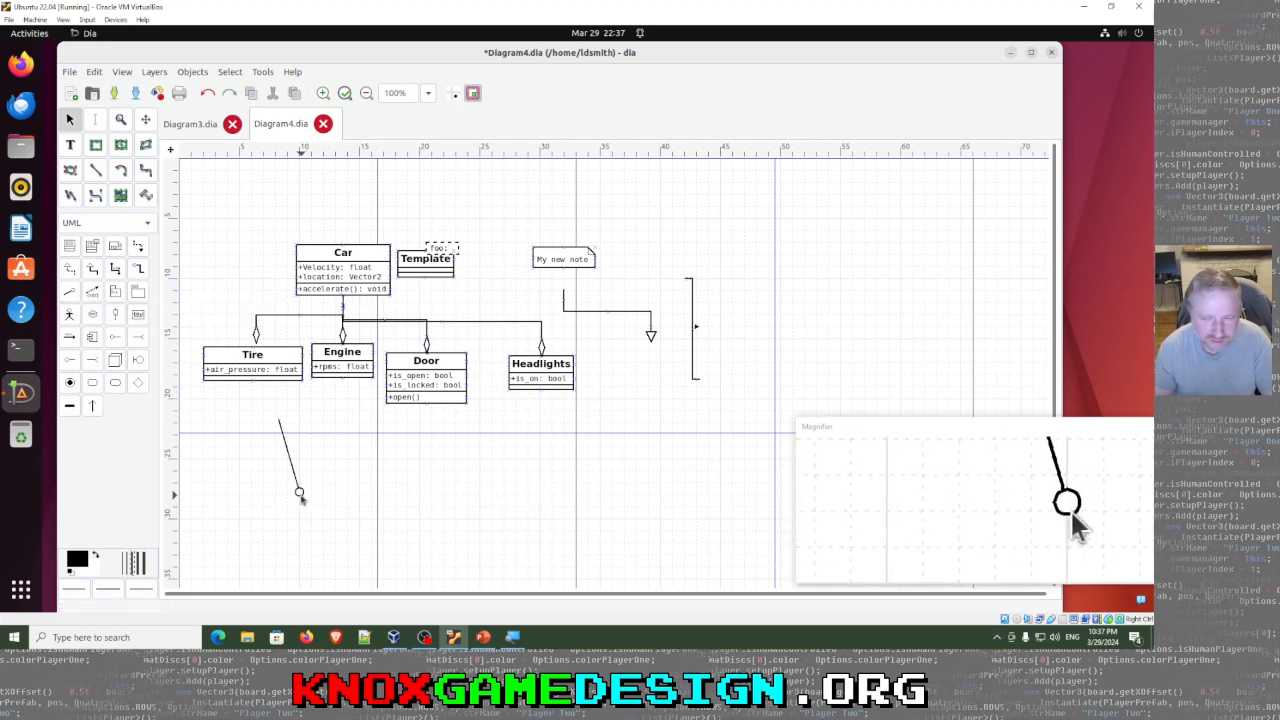
Step: Draw a dashed constraint arrow running diagonally downward below the Engine class
click(92, 291)
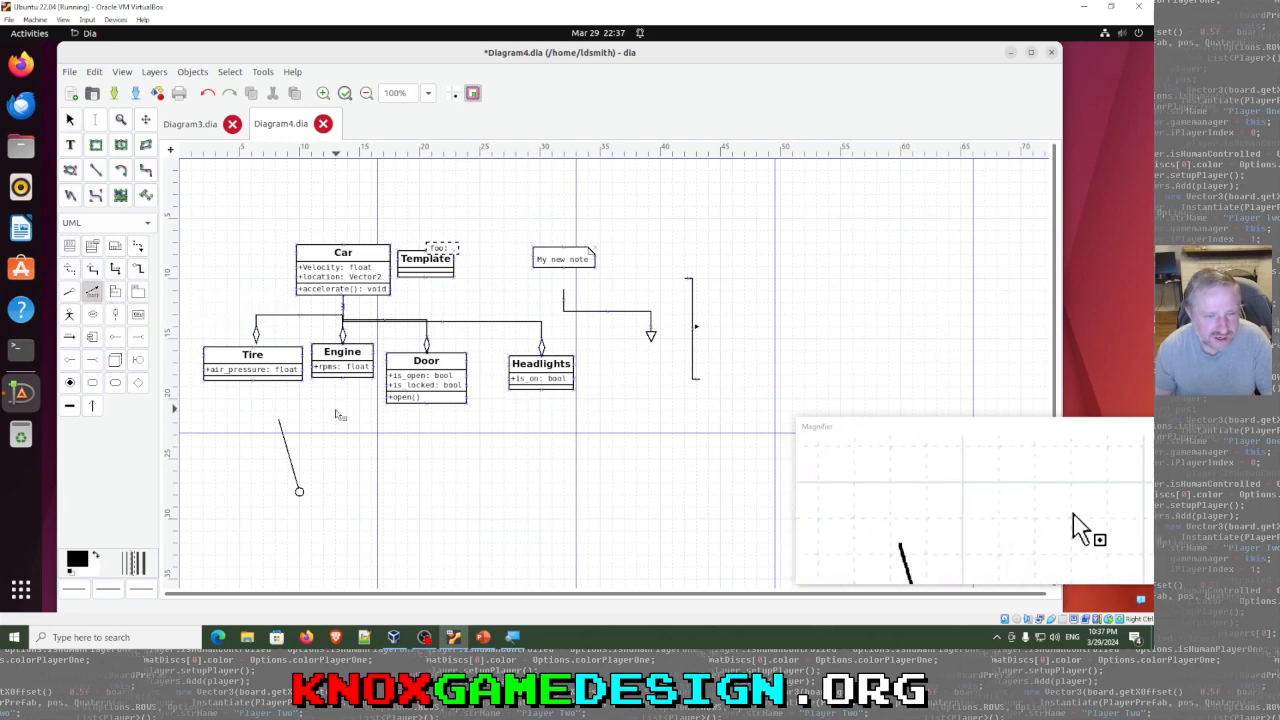
drag(333, 418, 370, 493)
click(418, 492)
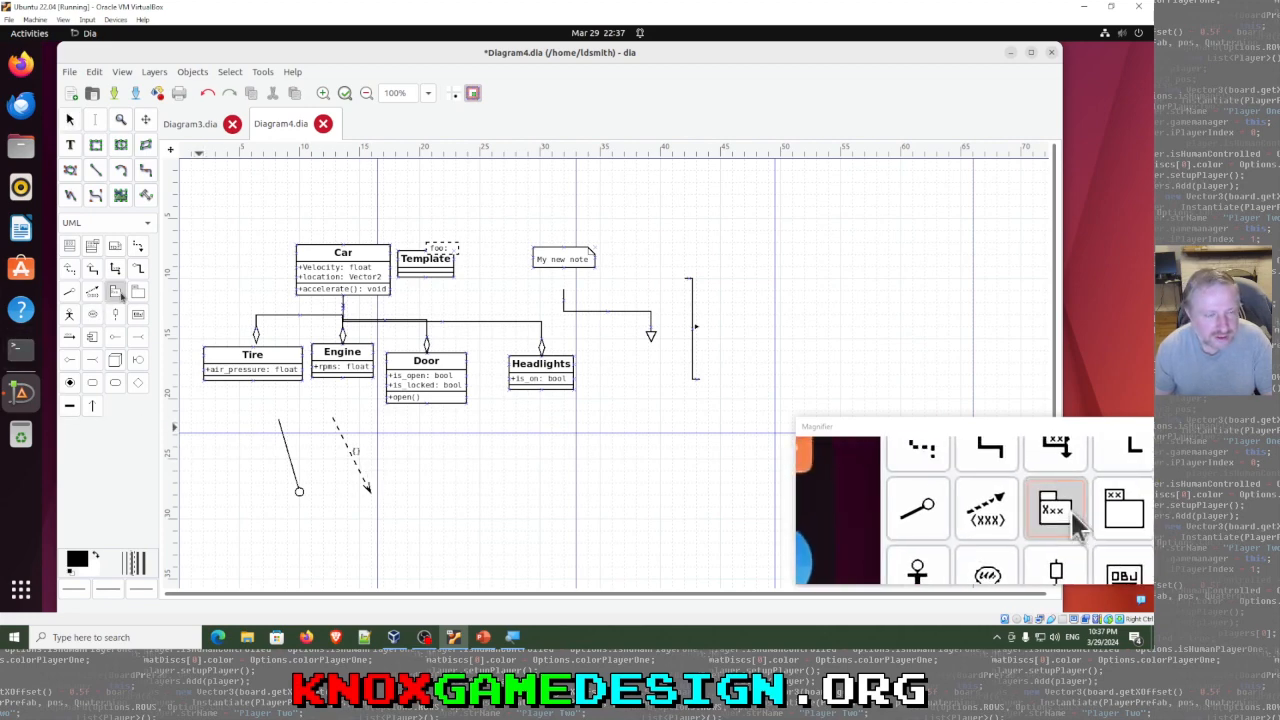
Step: Place a small package below the Door class and a large package below the Headlights class
click(116, 291)
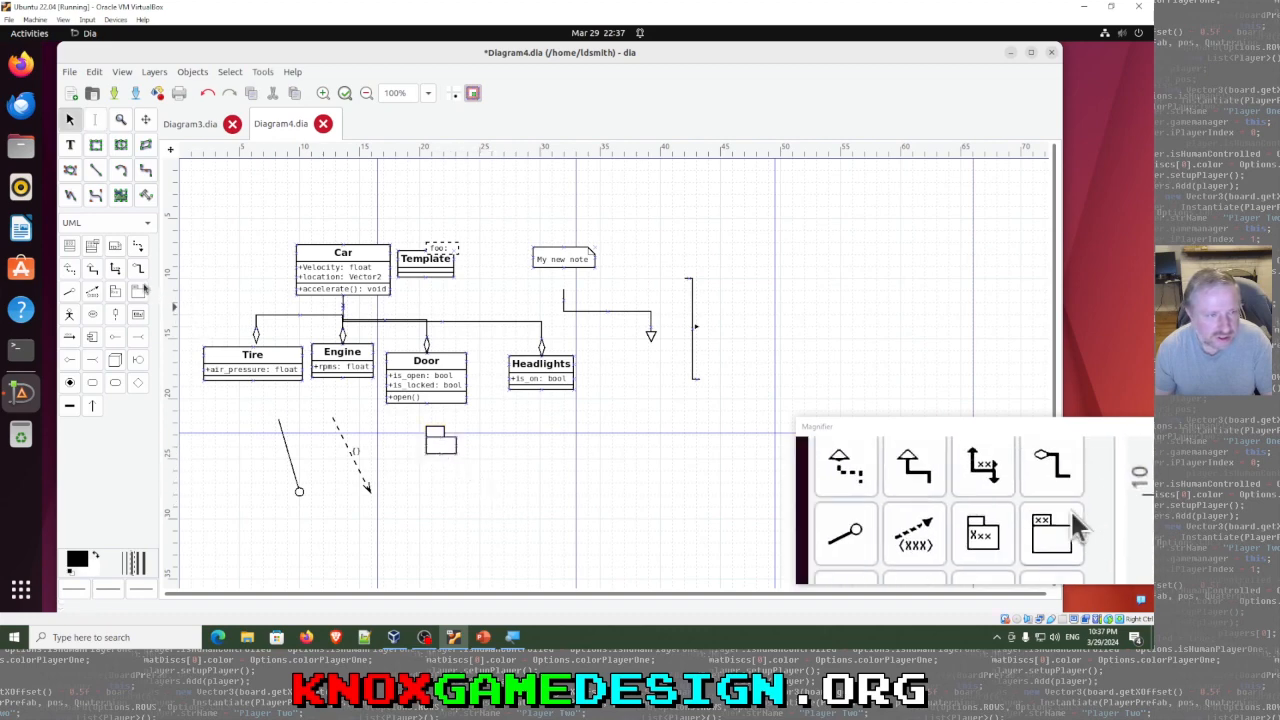
click(138, 292)
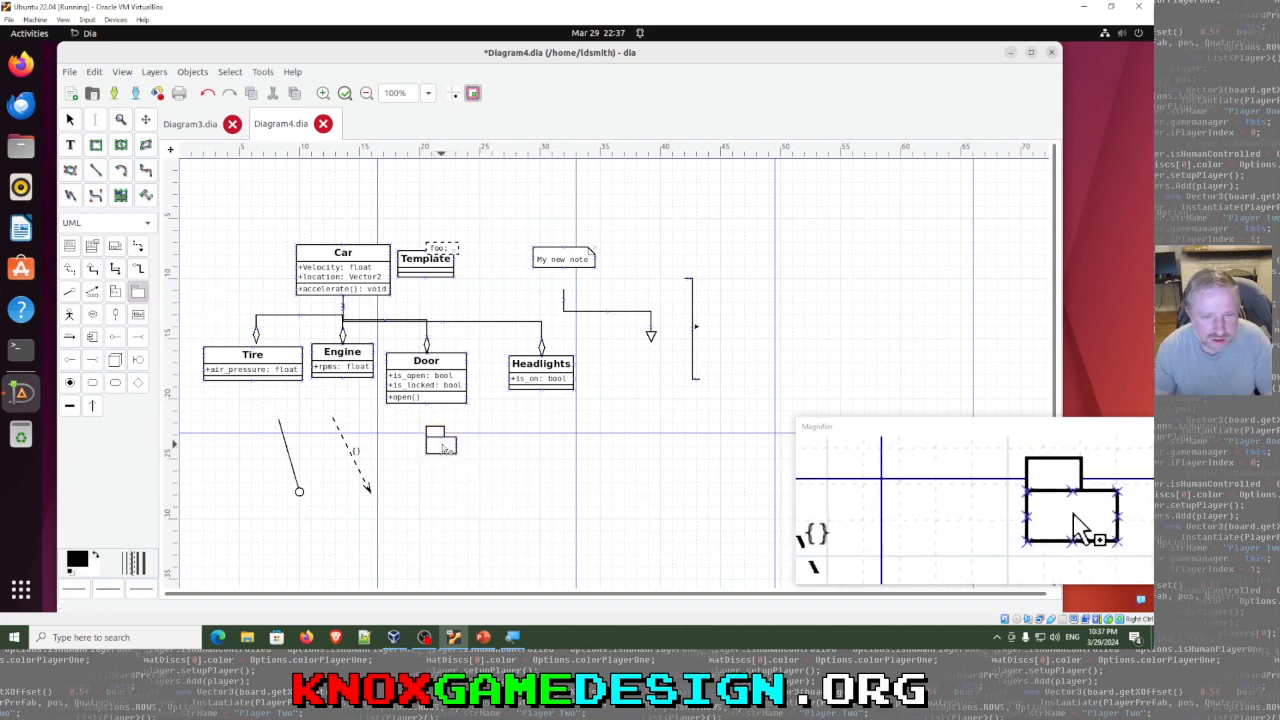
drag(487, 426, 633, 549)
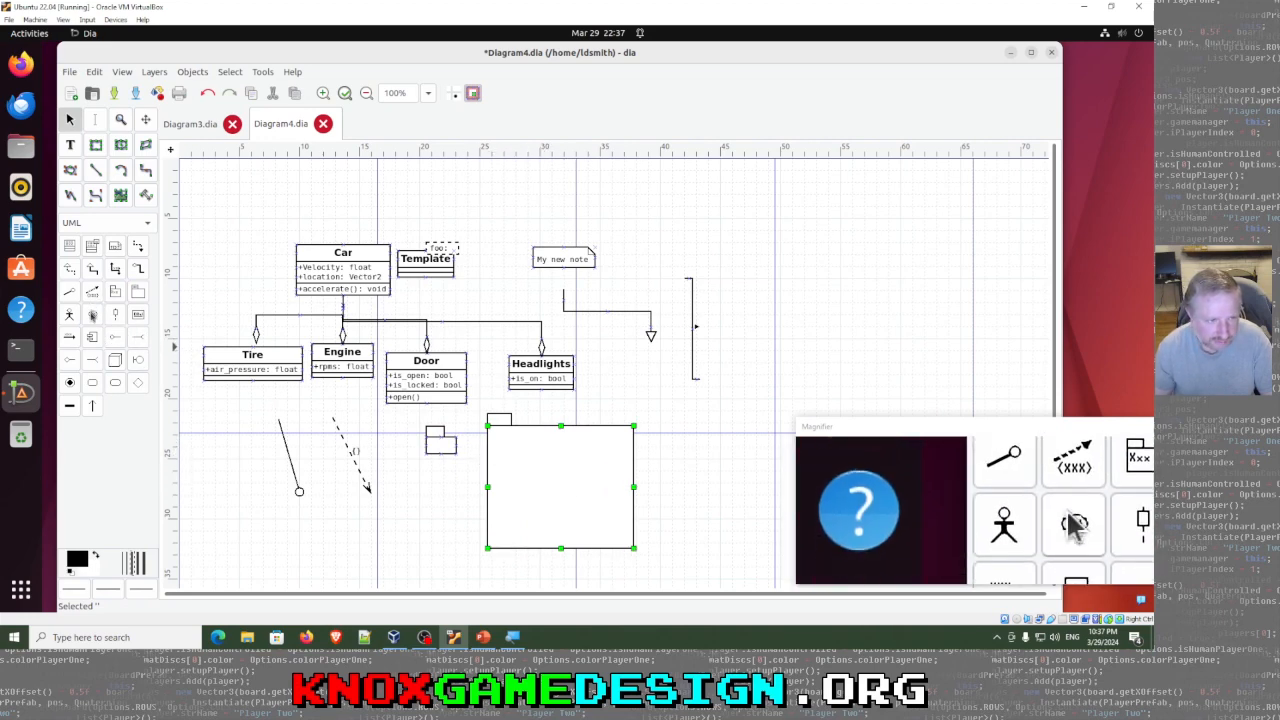
Step: In Diagram3, place a use case labelled Jump above the Player's actions and draw a straight line to it from the Player actor
click(92, 316)
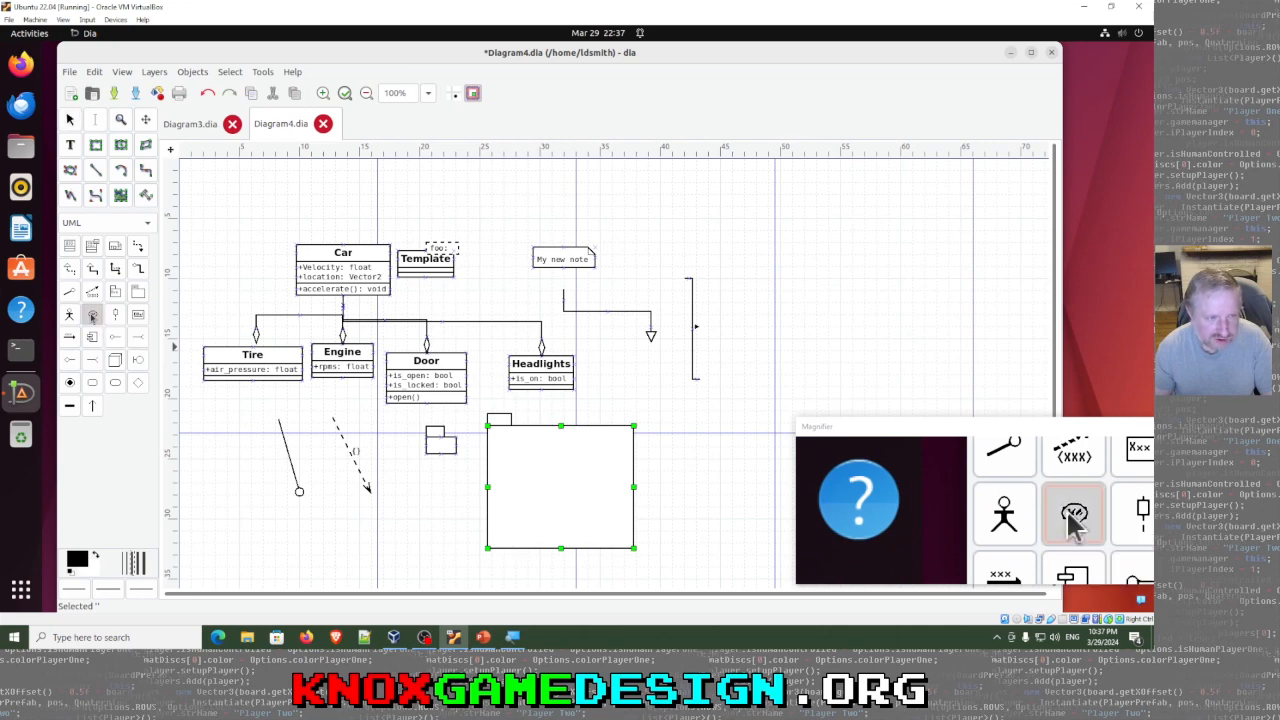
click(191, 126)
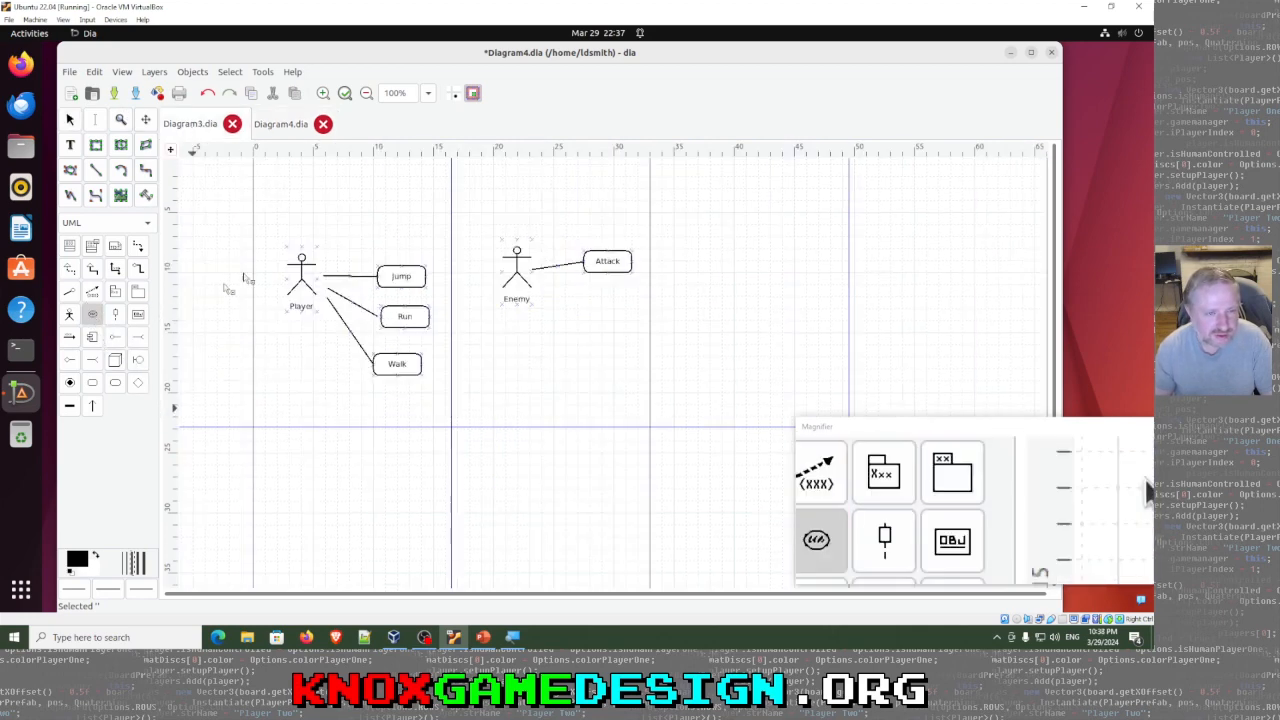
click(370, 205)
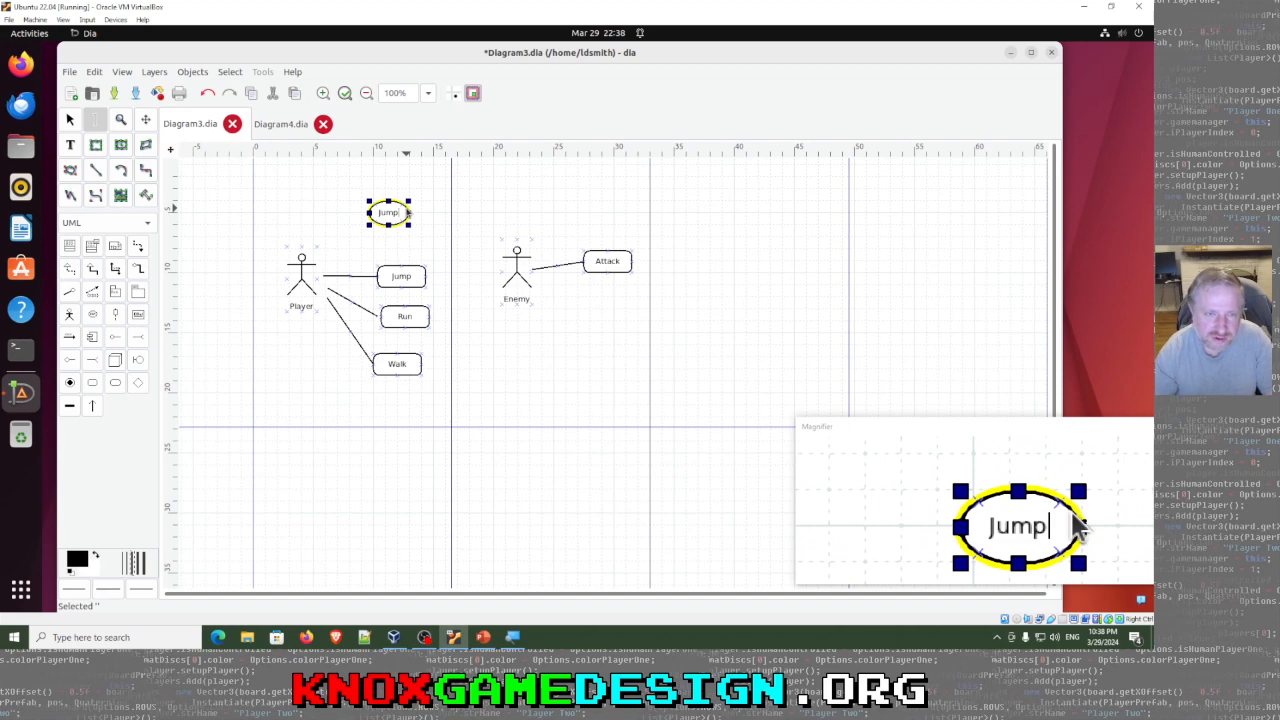
click(432, 204)
click(103, 179)
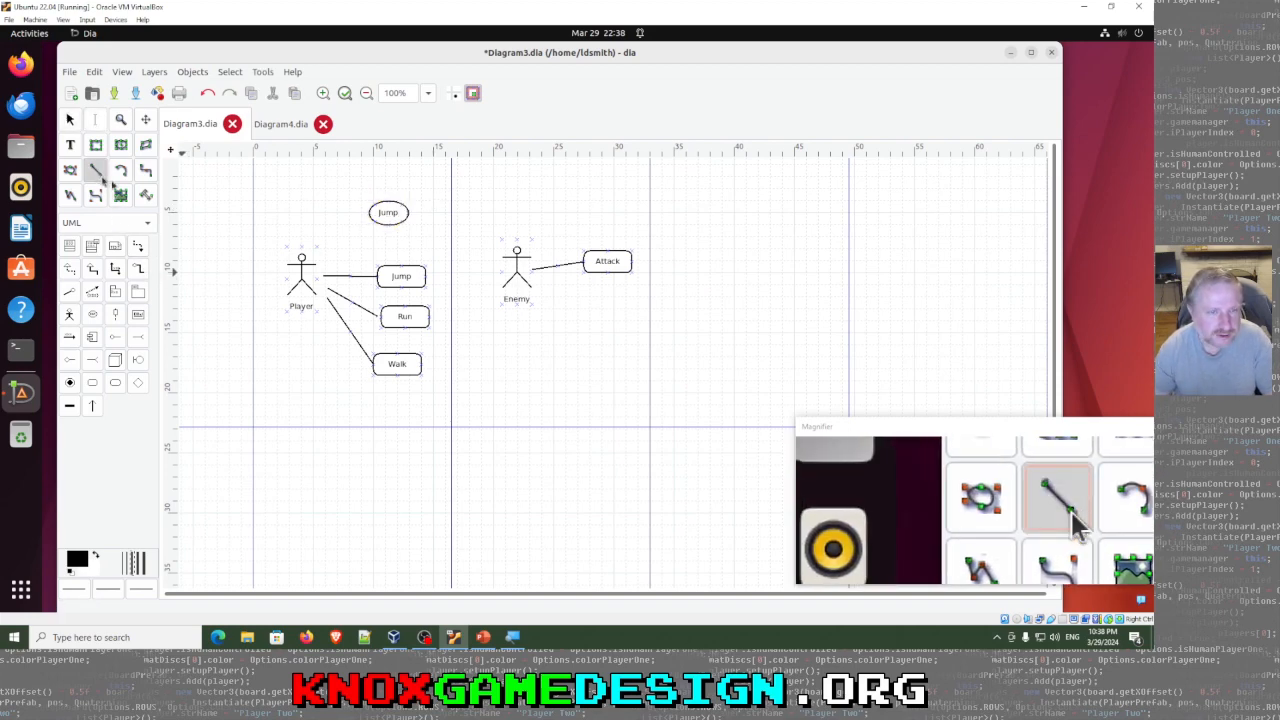
drag(327, 258, 374, 214)
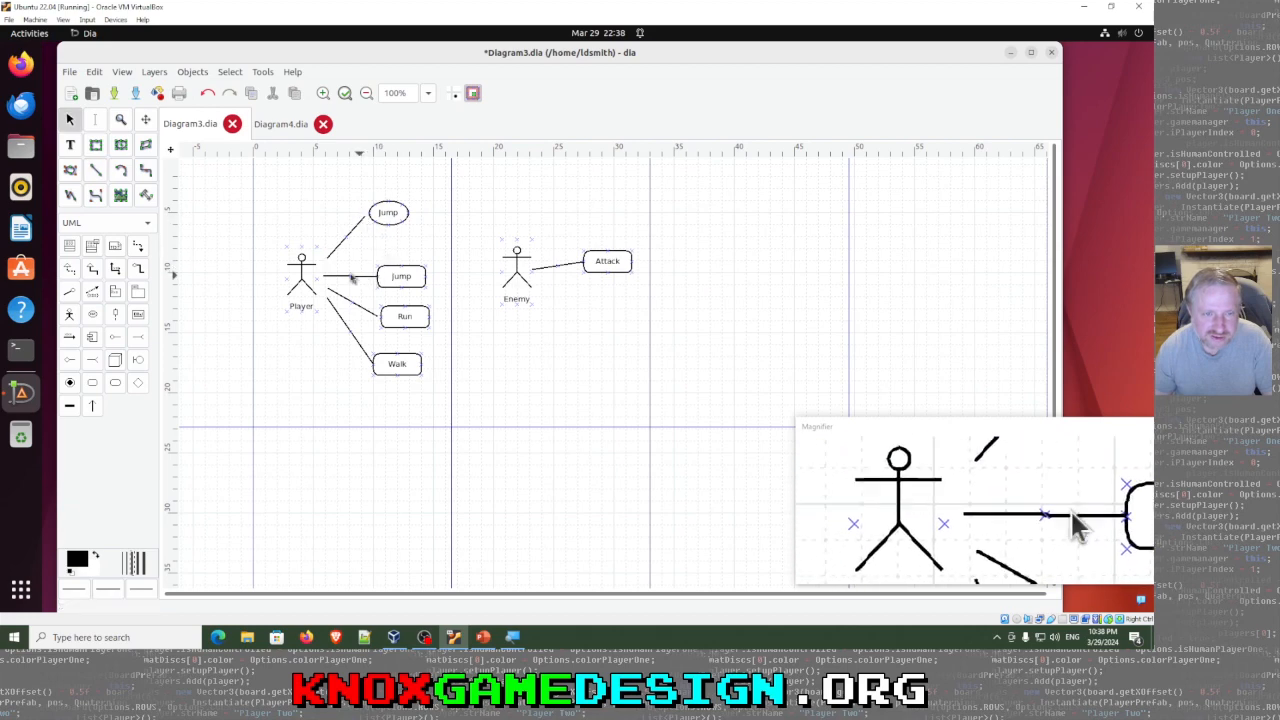
Step: Delete the Player's rectangular Jump, Run and Walk boxes together with all lines starting at the Player actor
drag(439, 244, 322, 410)
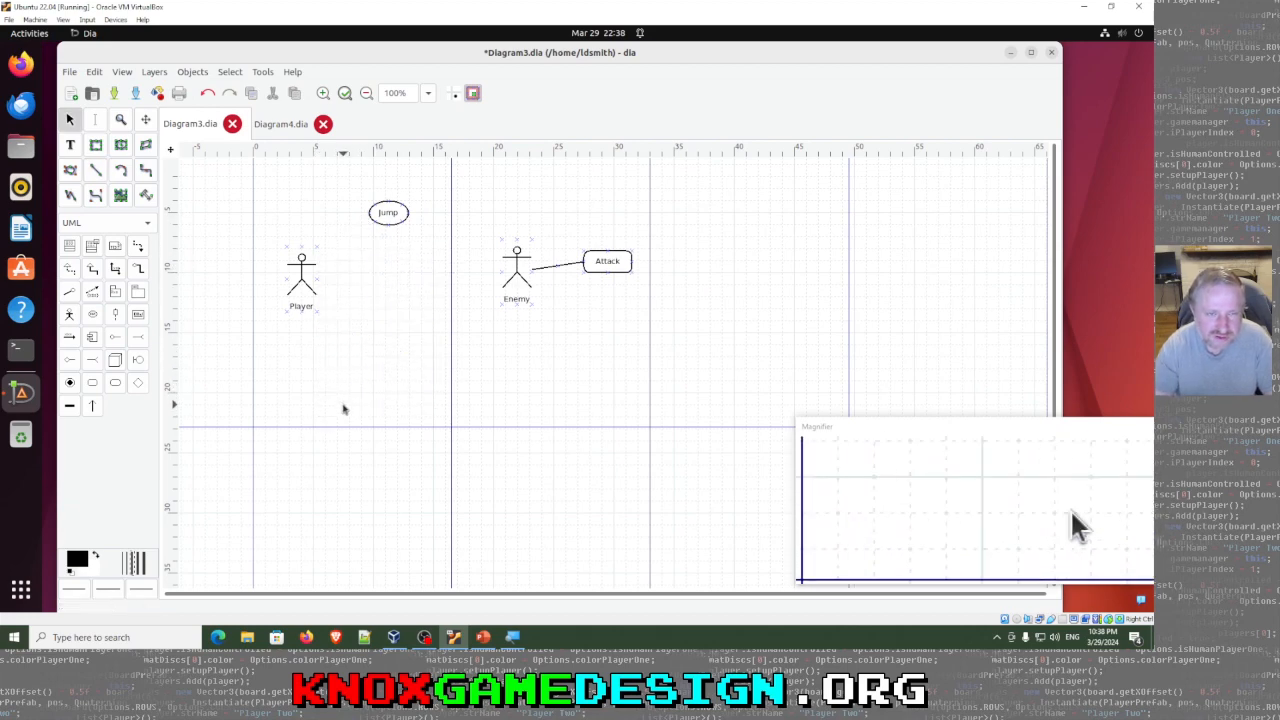
Step: Draw a straight line from the Player actor's nearest side connection point to the Jump use case
click(95, 170)
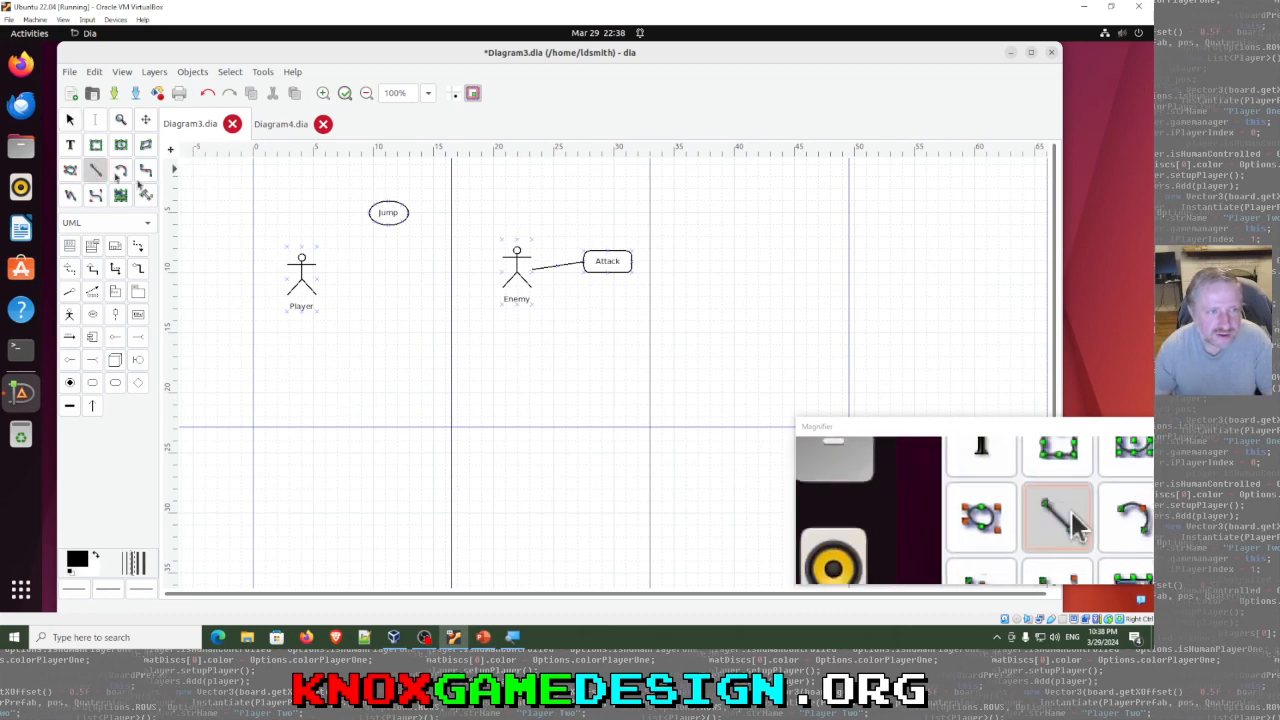
drag(317, 279, 370, 213)
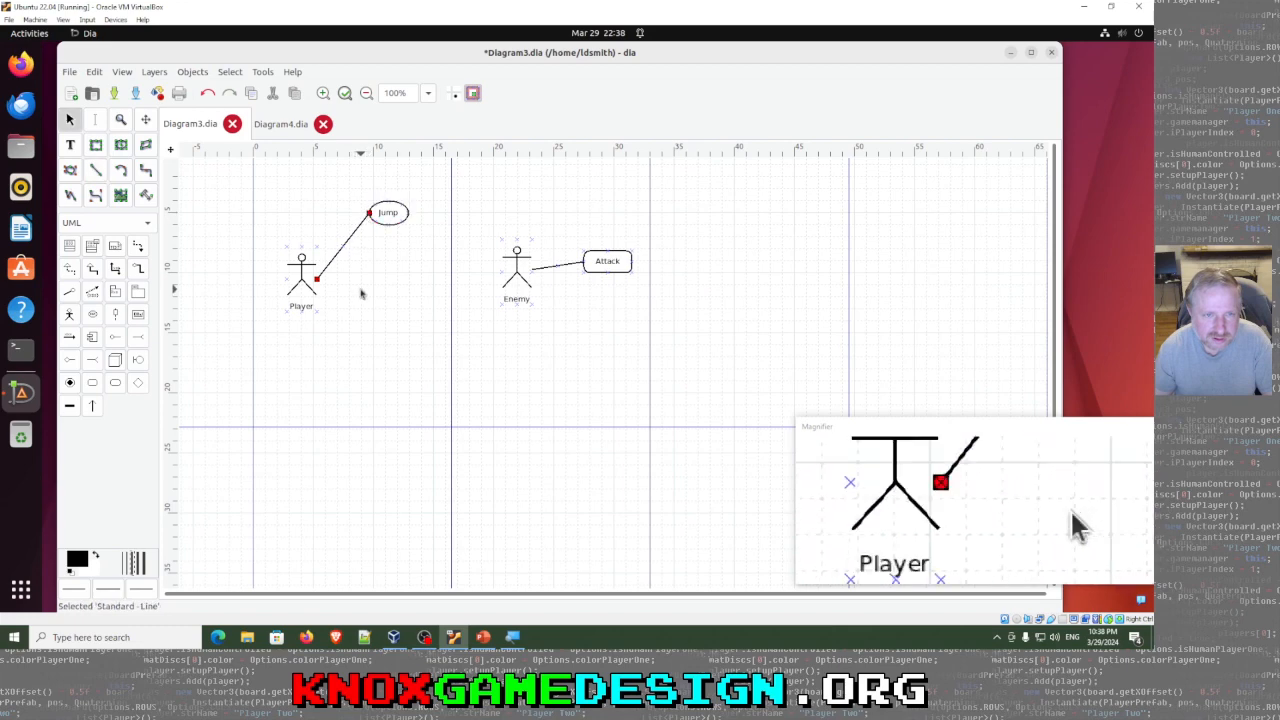
click(374, 303)
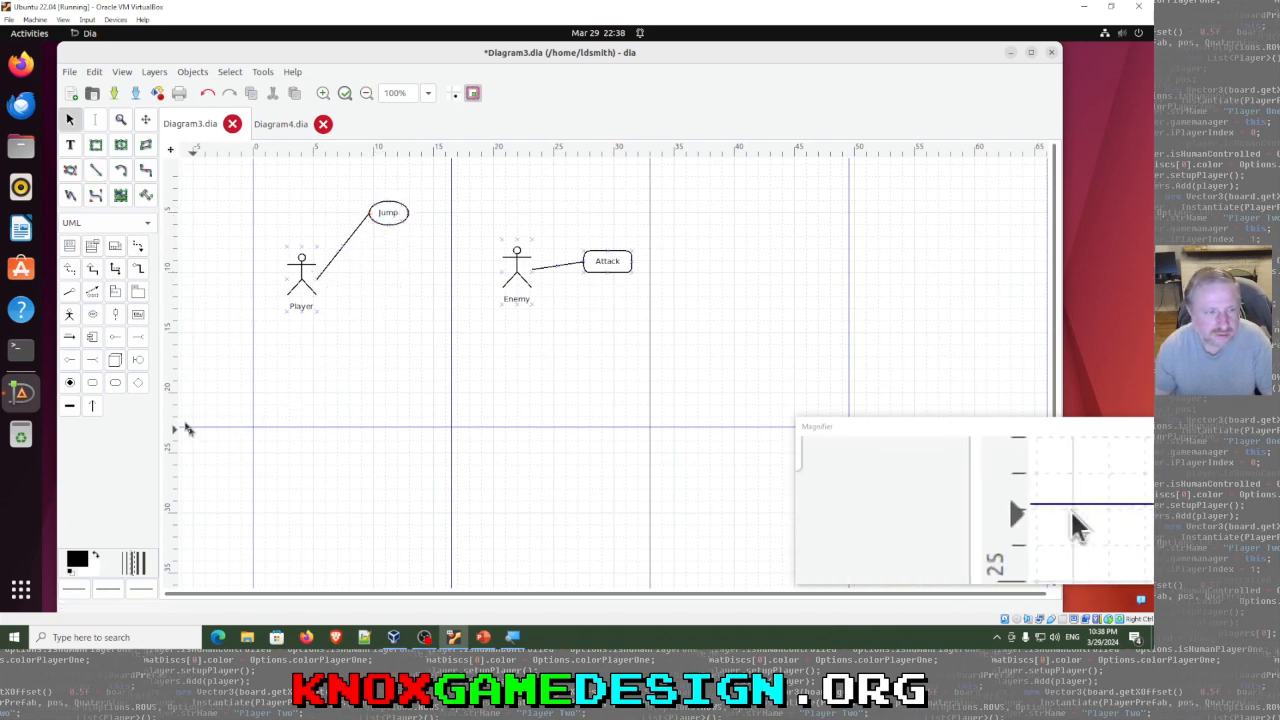
Step: Create a new diagram and place a lifeline in its upper area with an empty UML object beside it
click(115, 314)
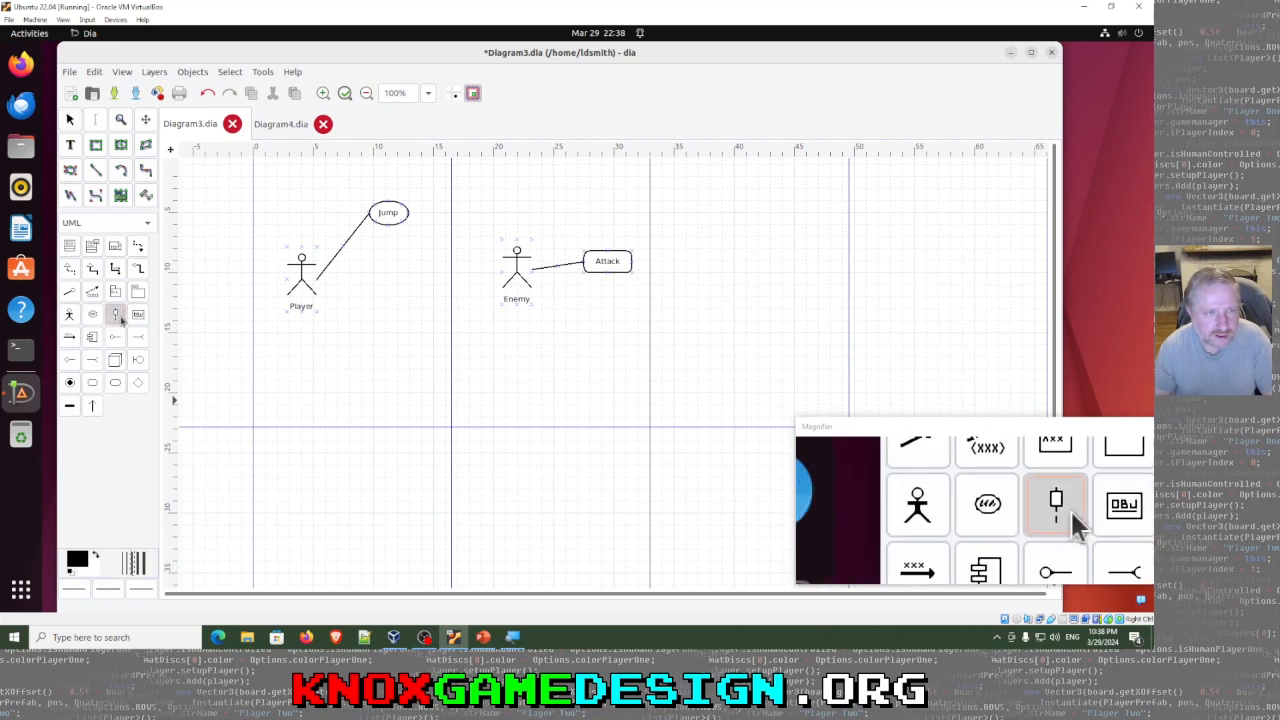
click(280, 124)
click(71, 93)
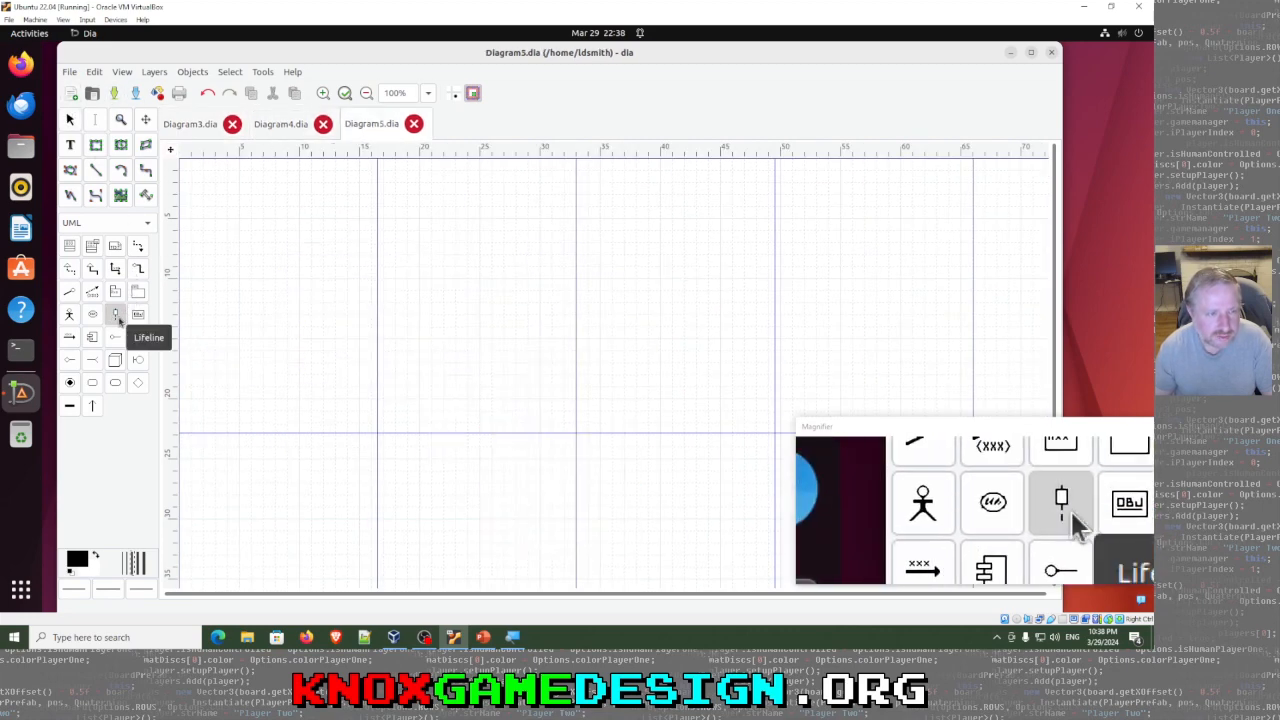
click(287, 288)
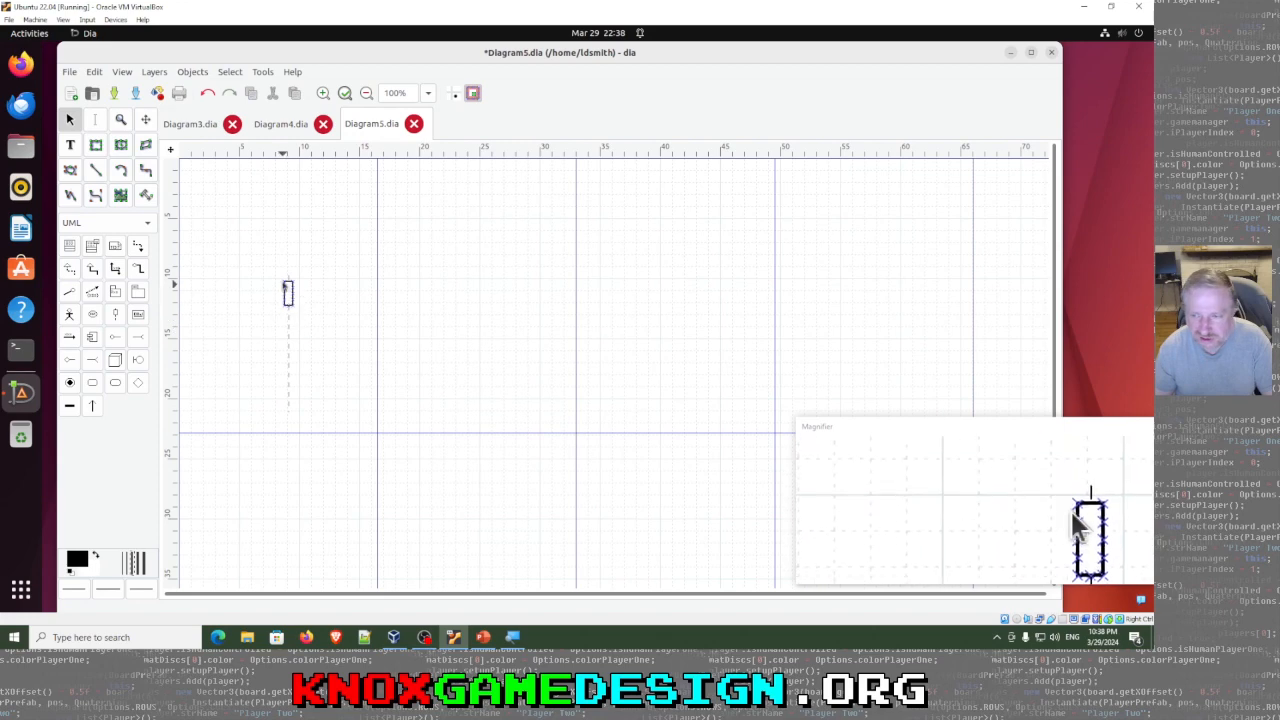
click(138, 314)
click(368, 277)
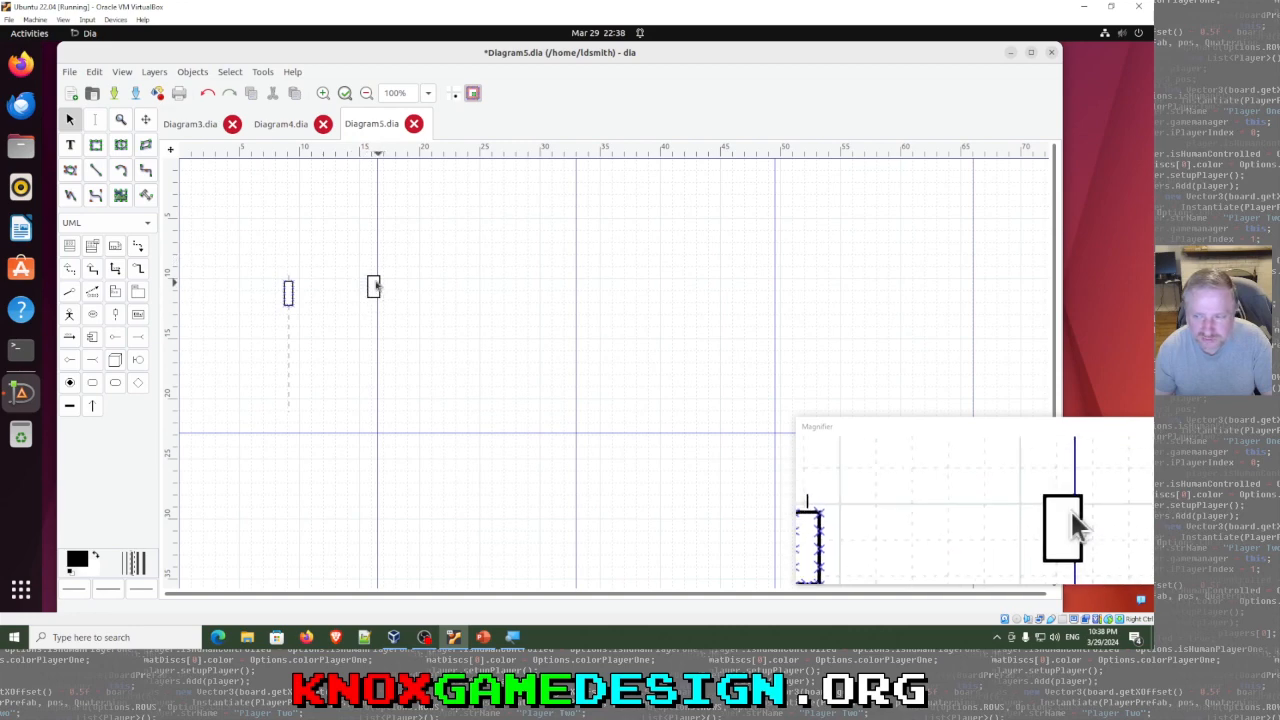
Step: Draw a message arrow below the object, label it "hello world", and adjust both ends so it runs nearly level
click(69, 337)
drag(358, 361, 512, 363)
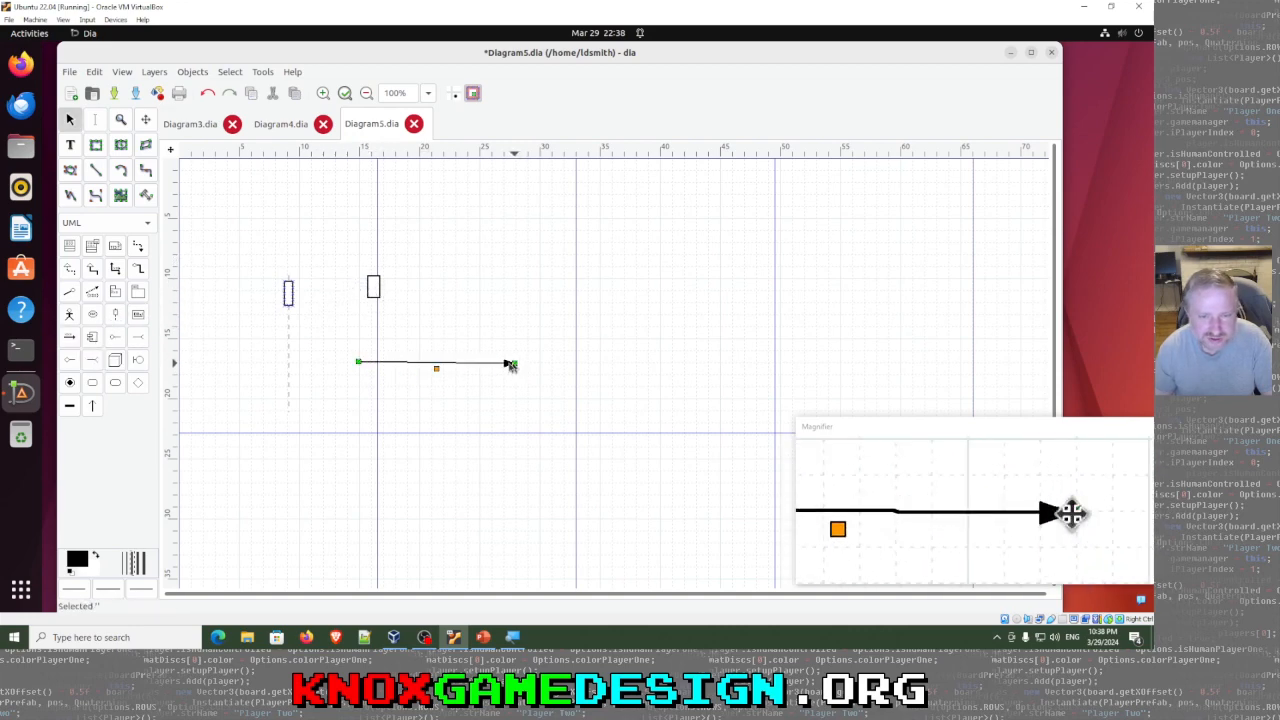
double_click(430, 363)
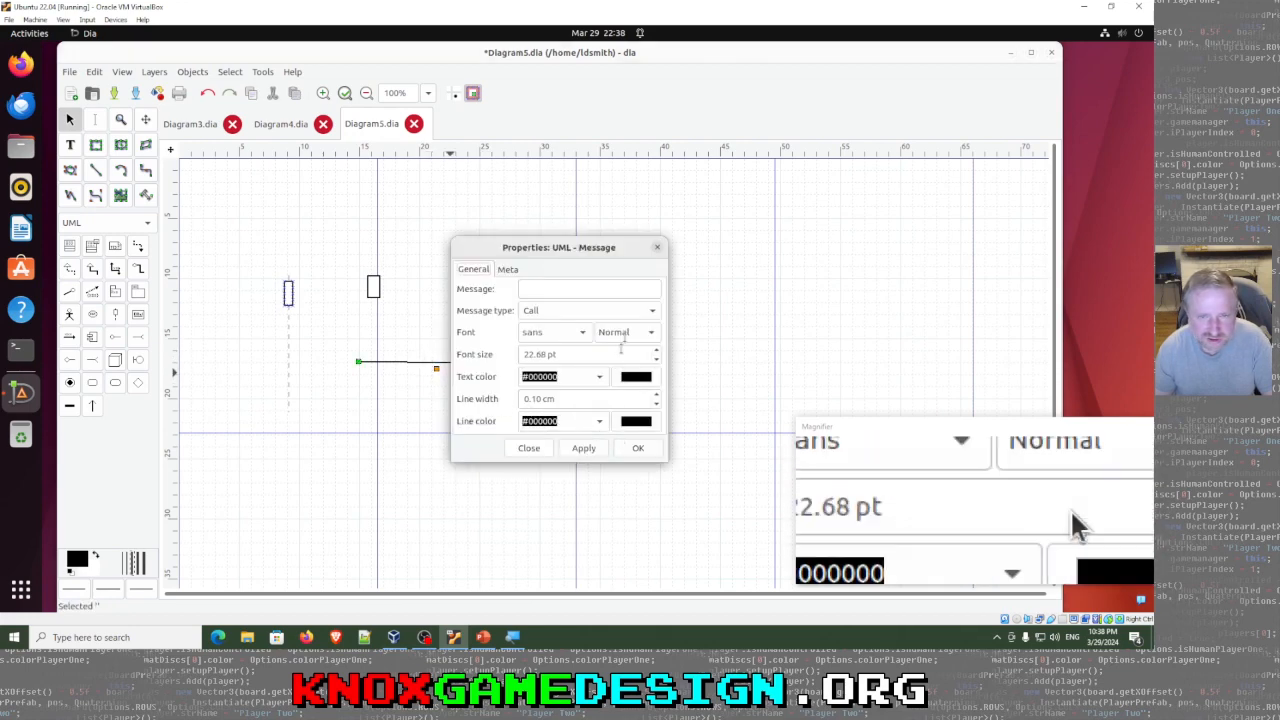
click(584, 288)
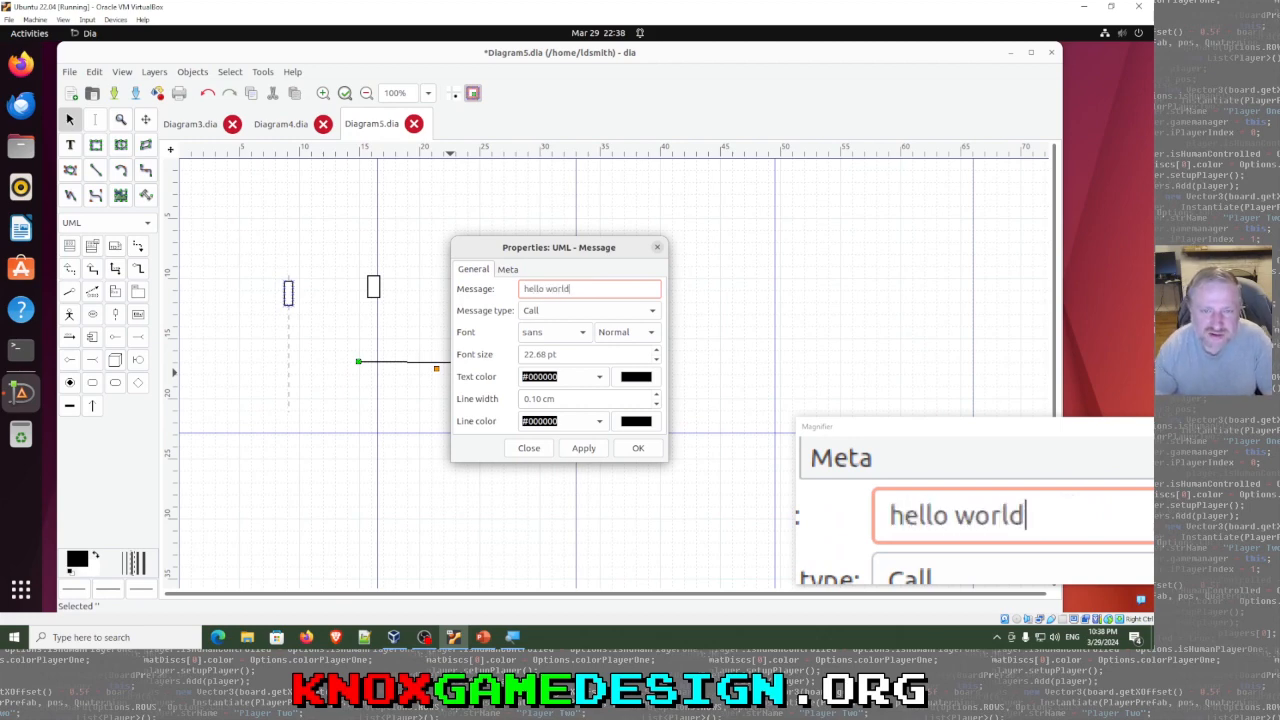
text(hello world)
click(638, 448)
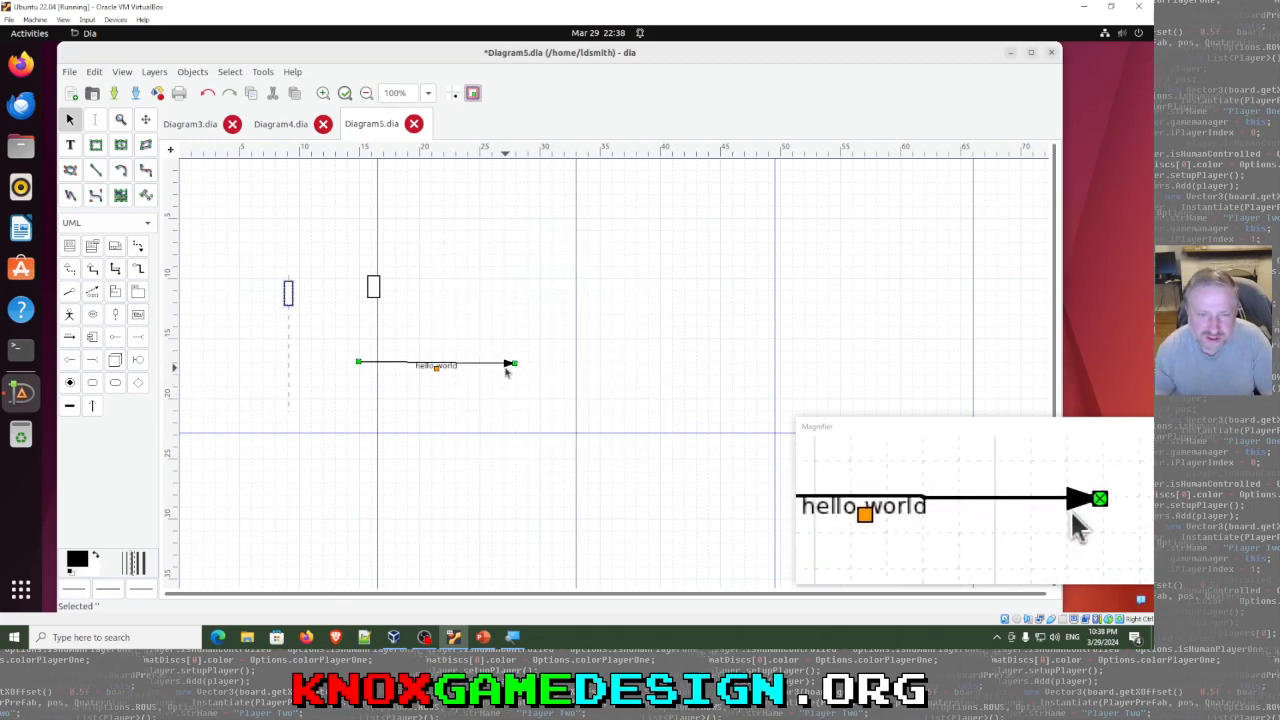
drag(513, 365, 520, 356)
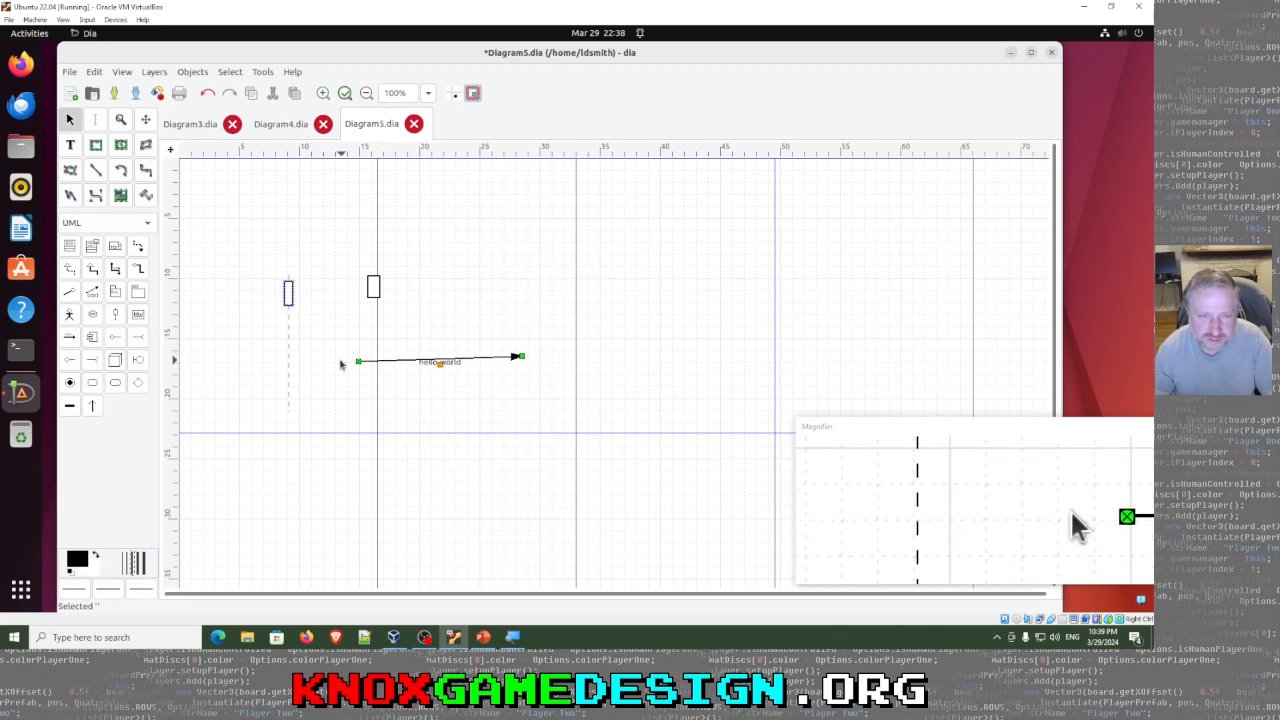
mouse_move(358, 366)
mouse_down()
mouse_move(369, 344)
mouse_move(371, 355)
mouse_up()
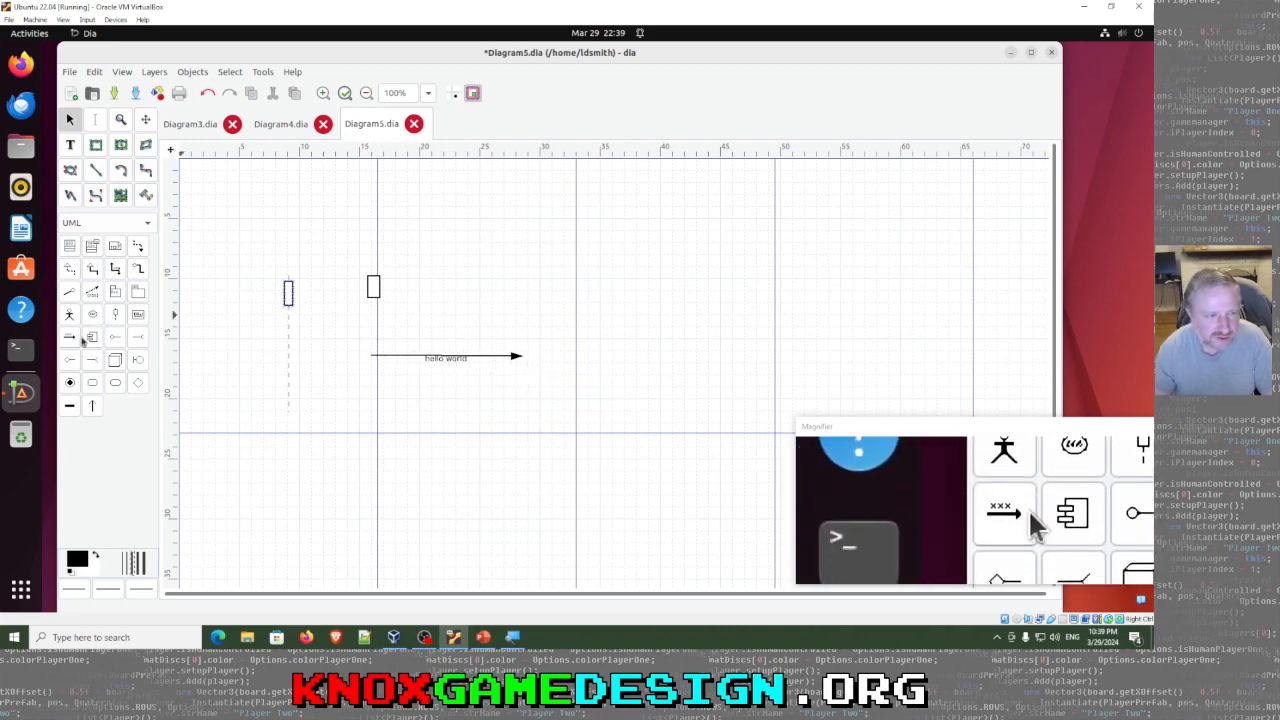
Step: Place a component above the message arrow's head, and draw a circle-ended and a socket-ended component connector below the arrow
click(92, 338)
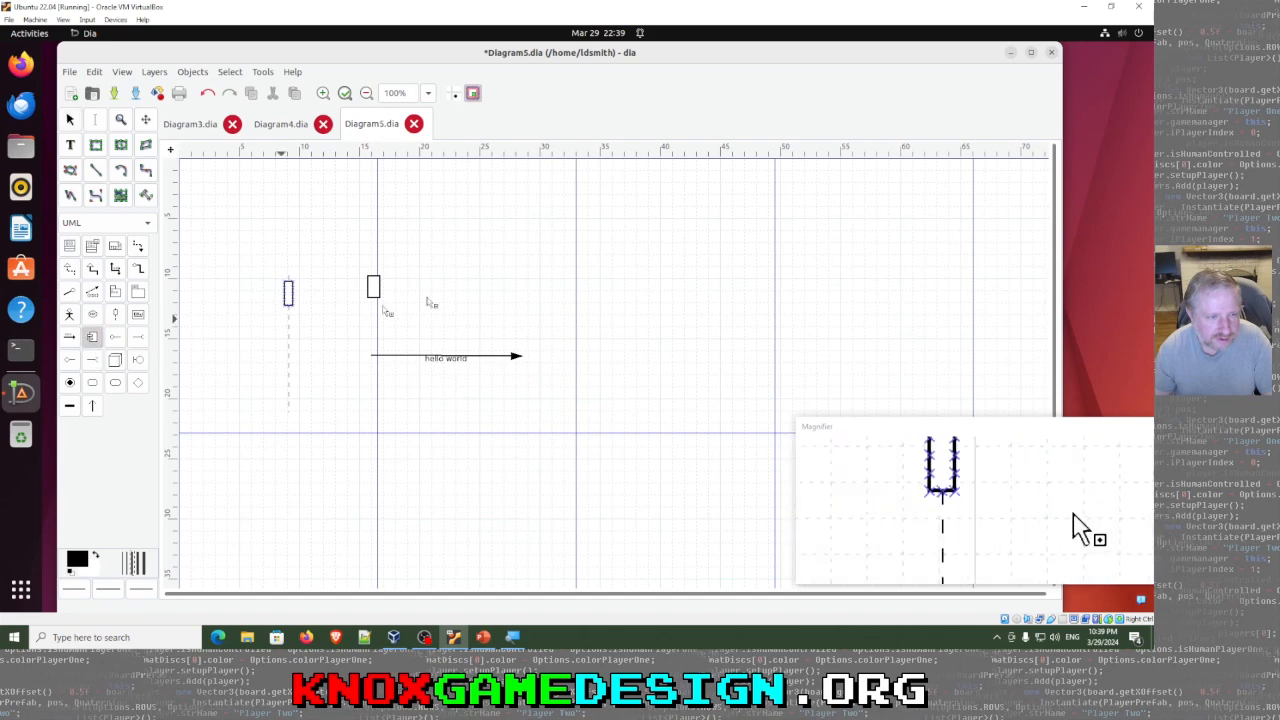
click(493, 248)
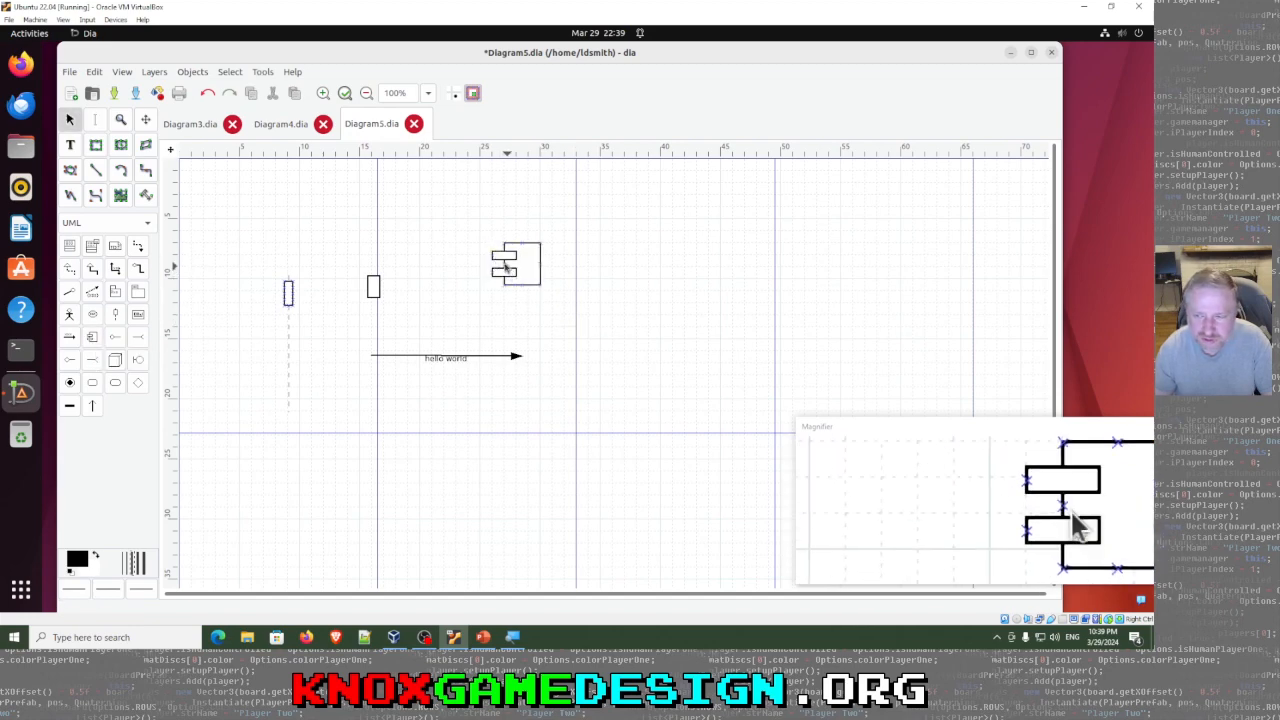
click(114, 338)
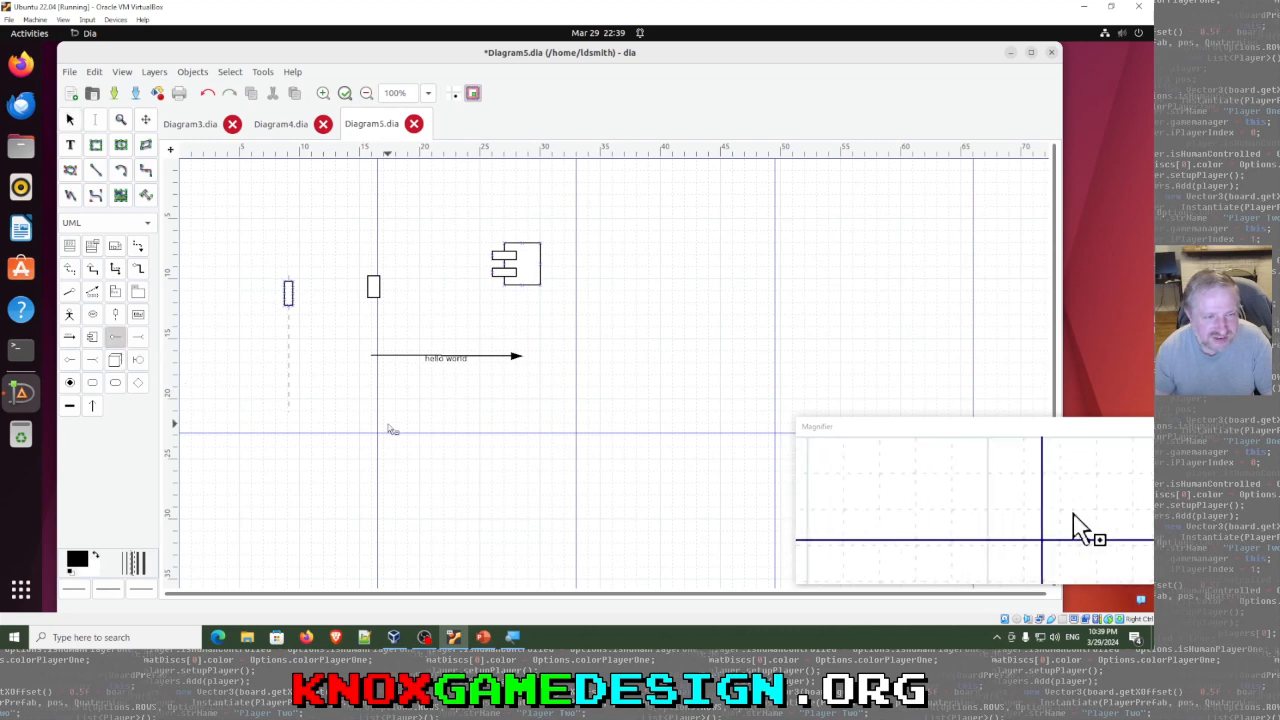
drag(388, 421, 505, 421)
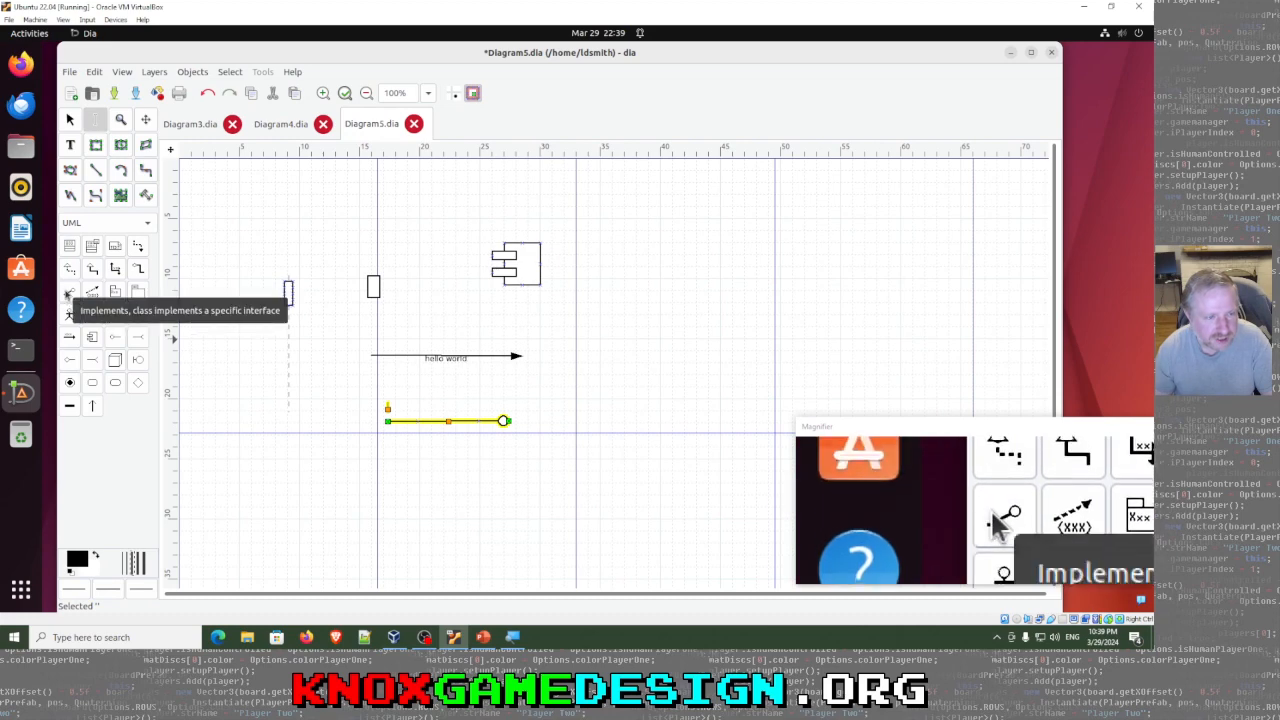
click(138, 337)
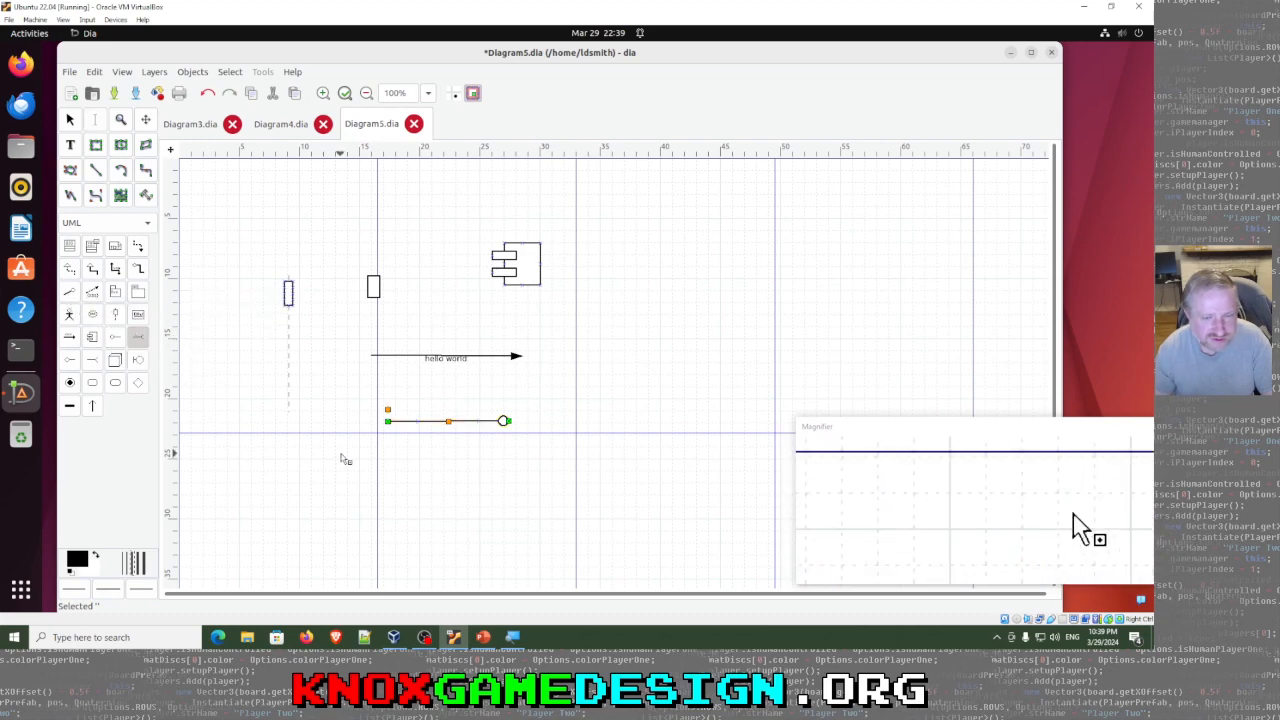
drag(389, 447, 513, 451)
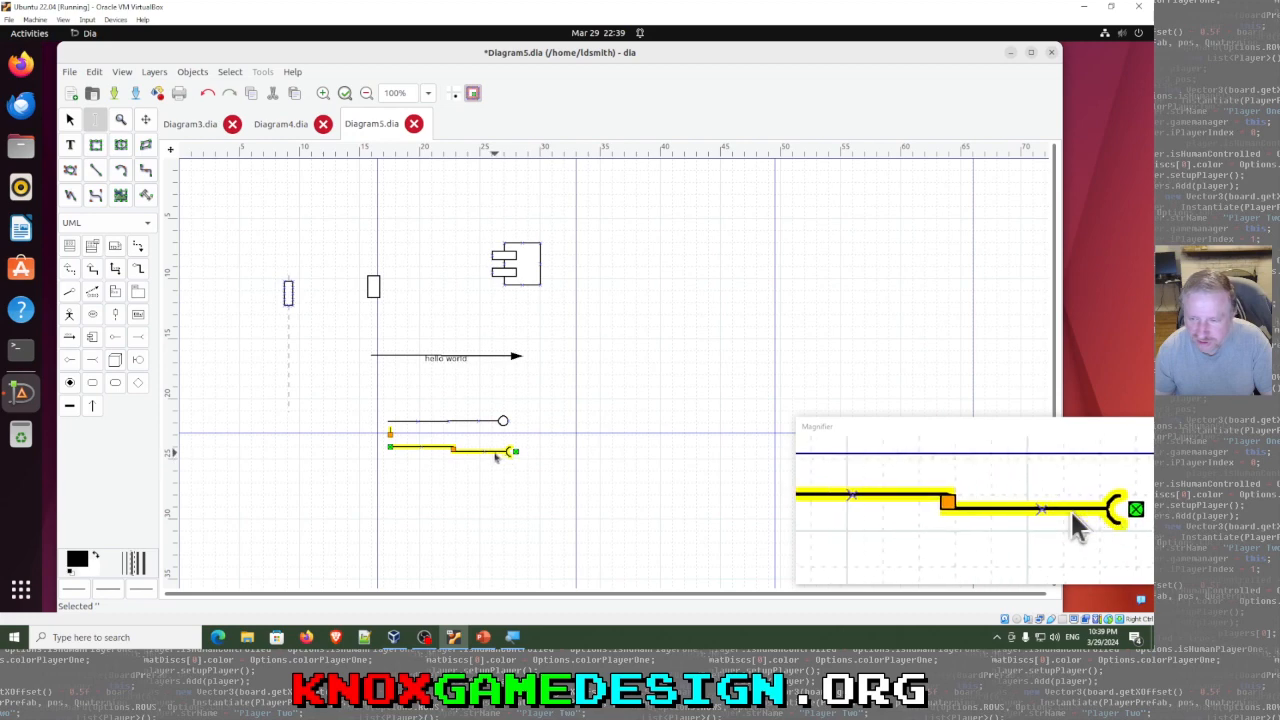
Step: Draw a diamond-ended connector and an open-fork-ended connector below the lifeline, one under the other
click(68, 366)
drag(273, 477, 371, 481)
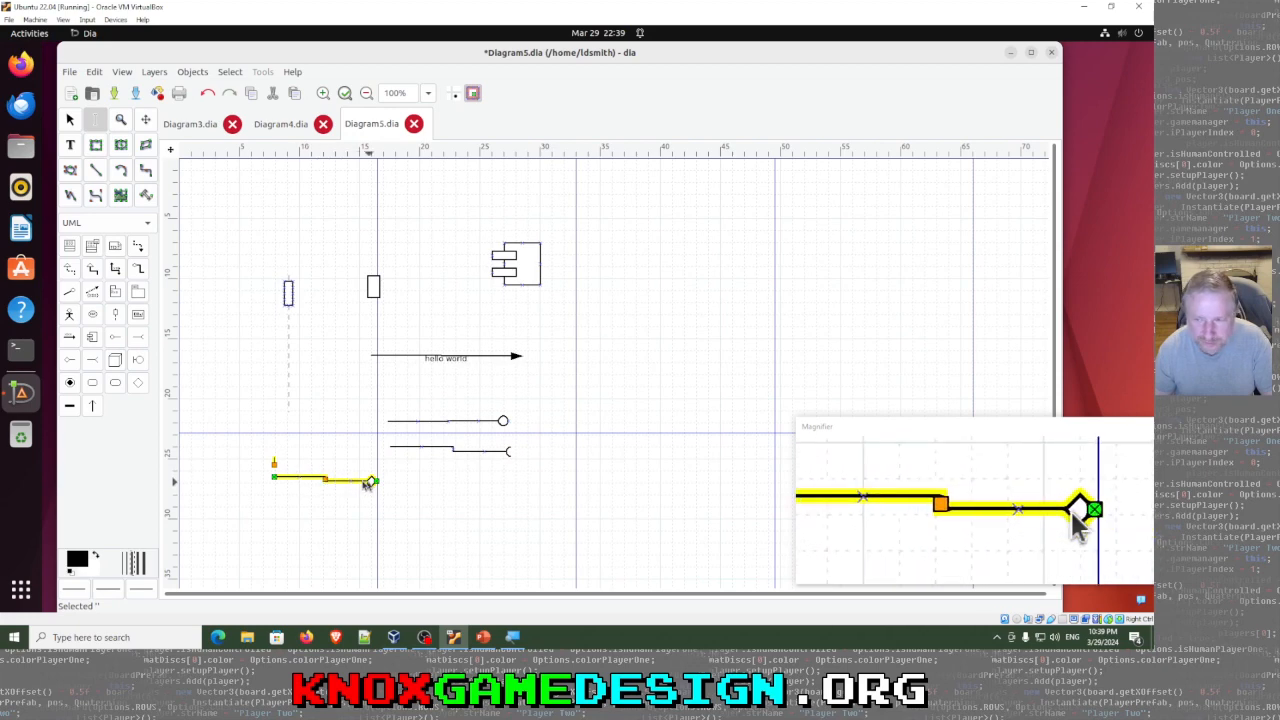
click(92, 359)
drag(280, 515, 388, 527)
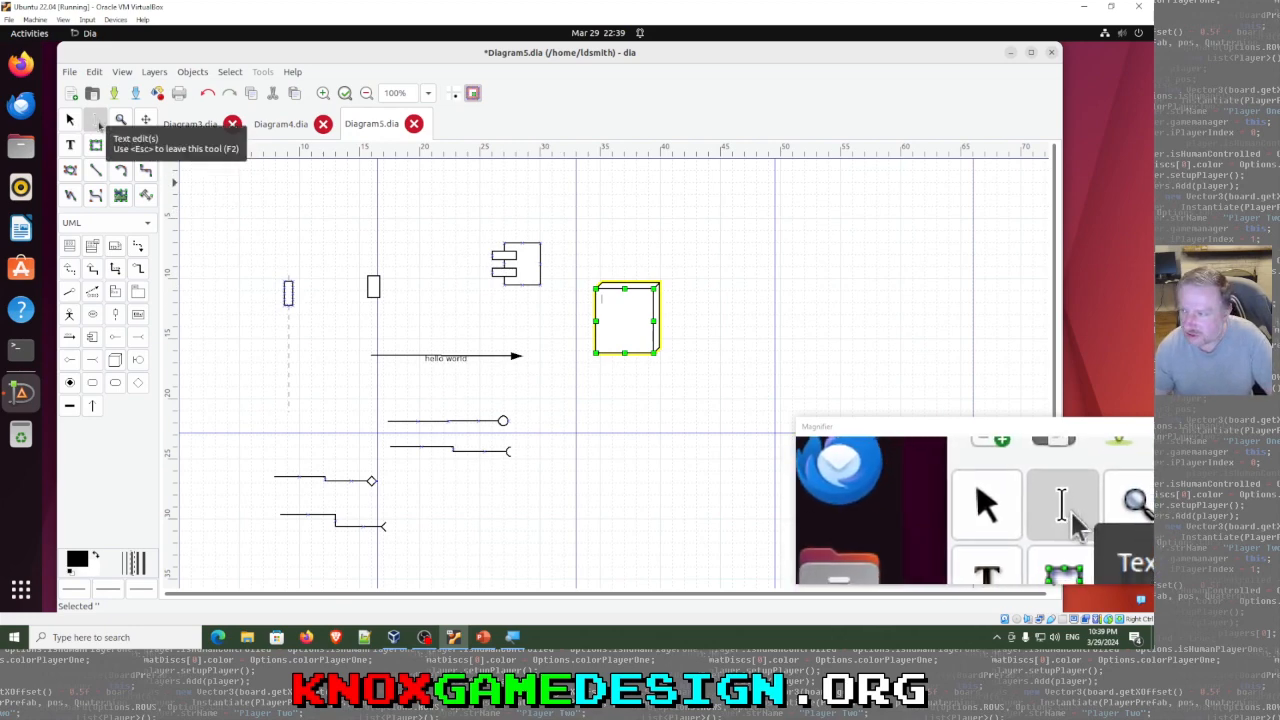
Step: Enter the lines asdfasdf, asdf, asdf and dasf in the cube-shaped node, and place a class icon below it
click(97, 121)
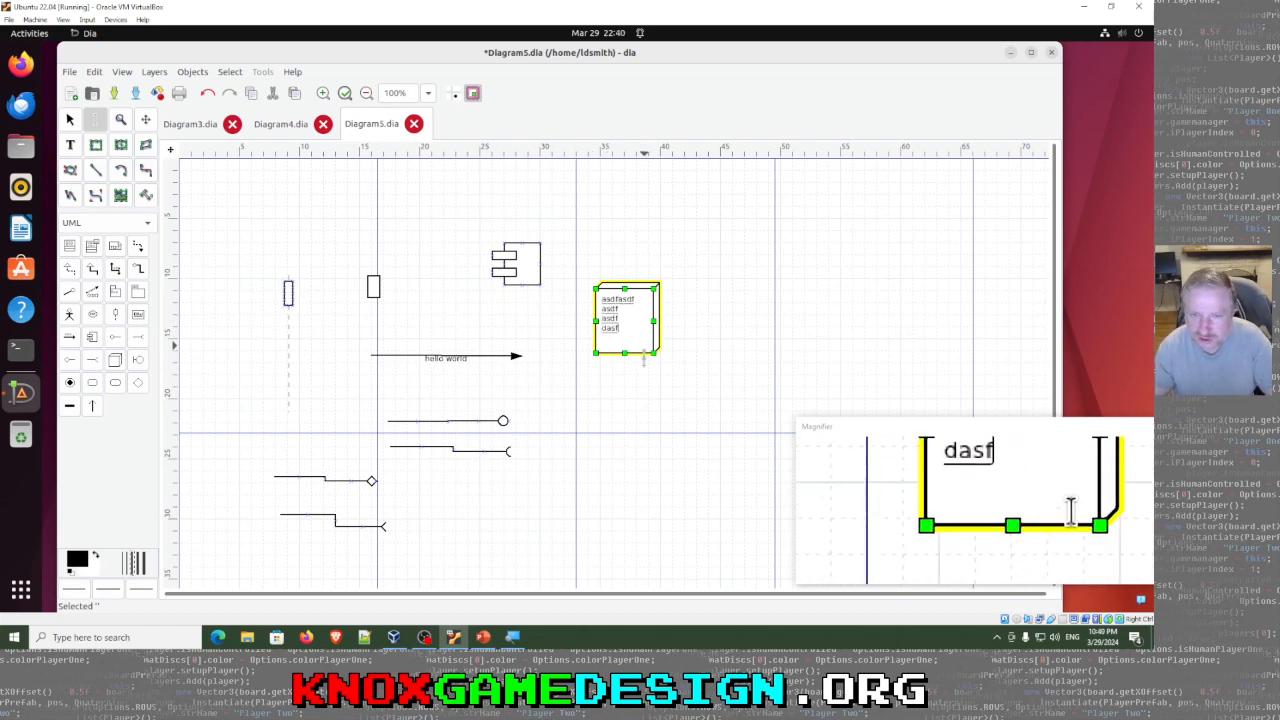
key(Escape)
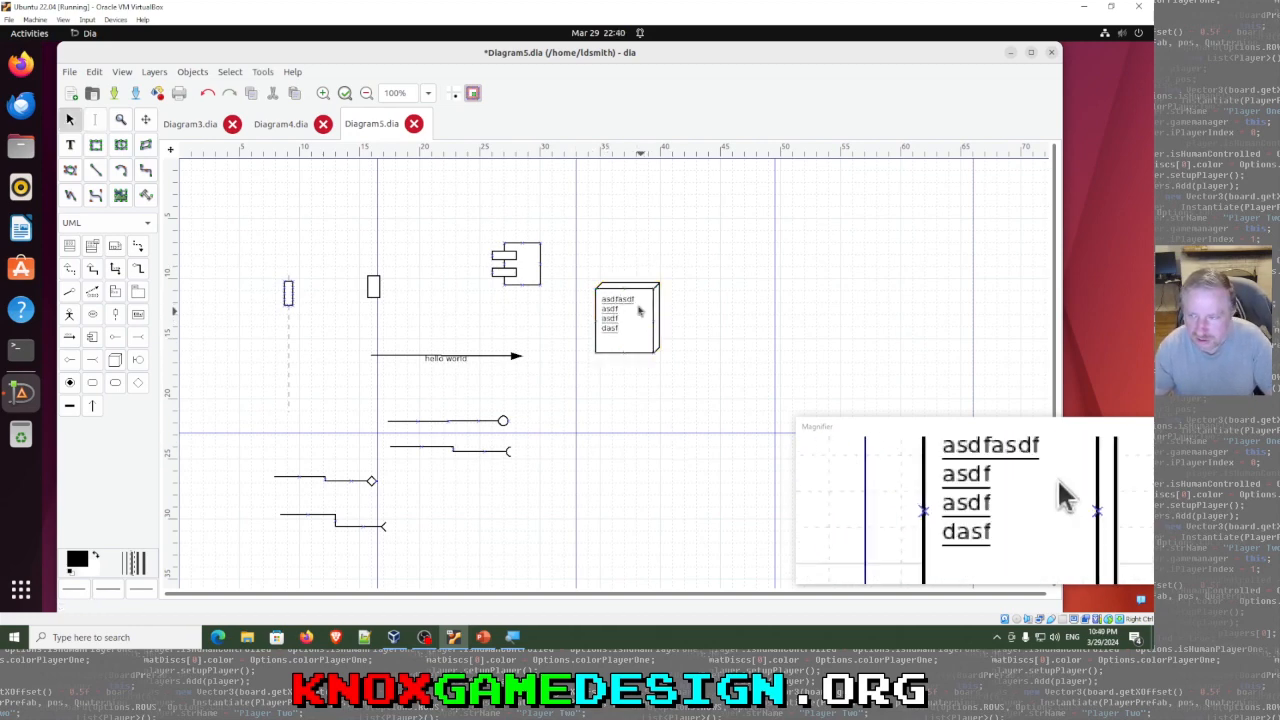
click(136, 362)
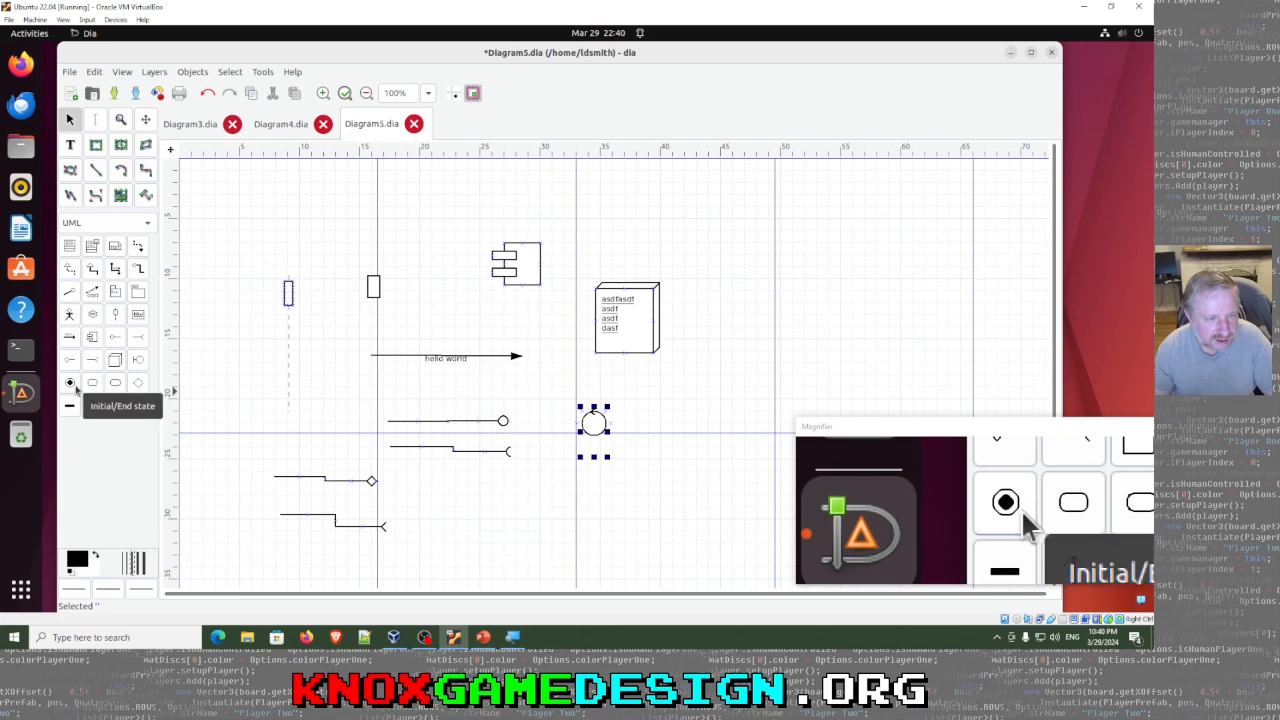
Step: Place an initial state above the cube node and draw a transition from it, extending its arrowhead to the right
click(70, 383)
click(661, 207)
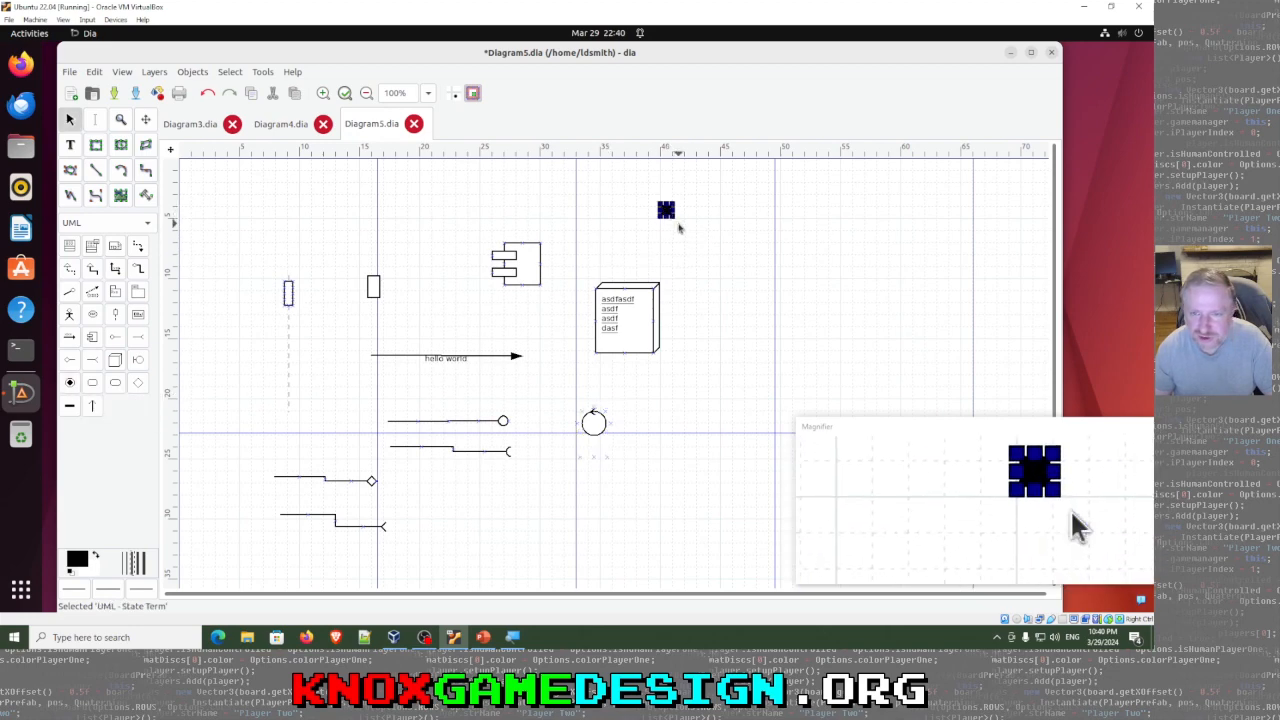
click(671, 220)
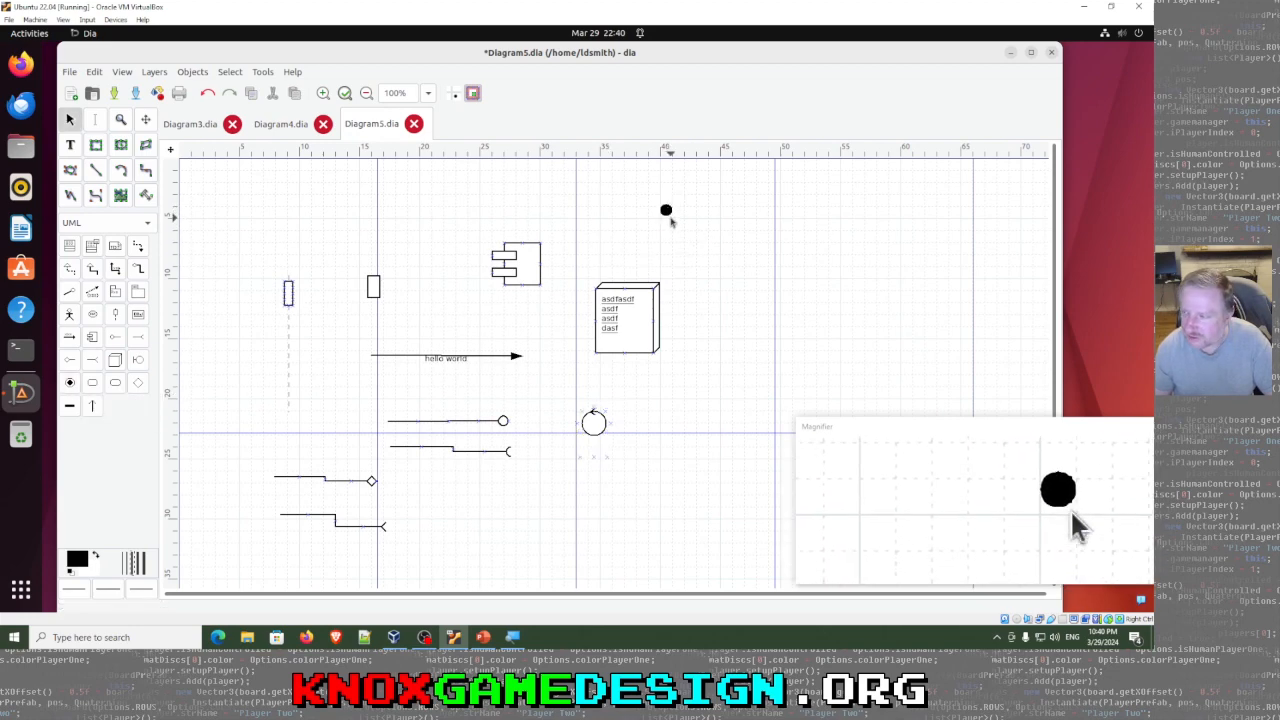
click(92, 405)
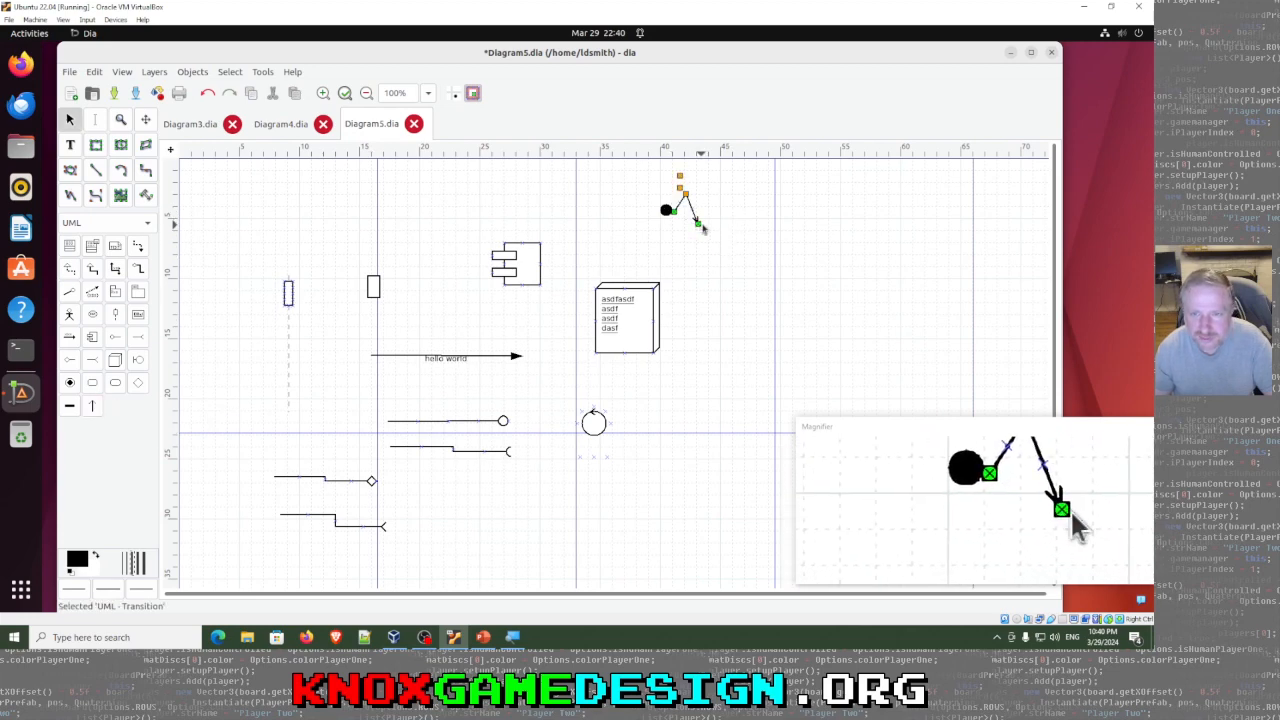
drag(700, 224, 786, 222)
drag(690, 222, 763, 231)
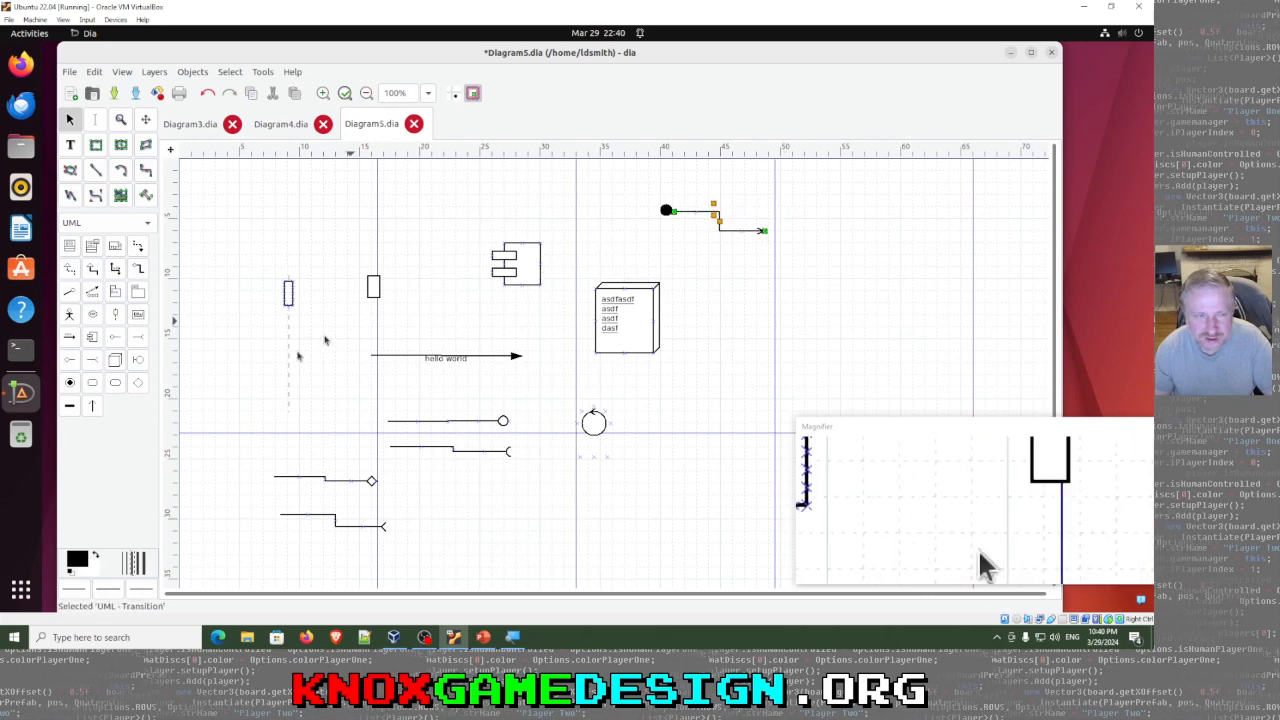
Step: Place a state at the transition's arrowhead and label it "hello"
click(93, 384)
click(762, 223)
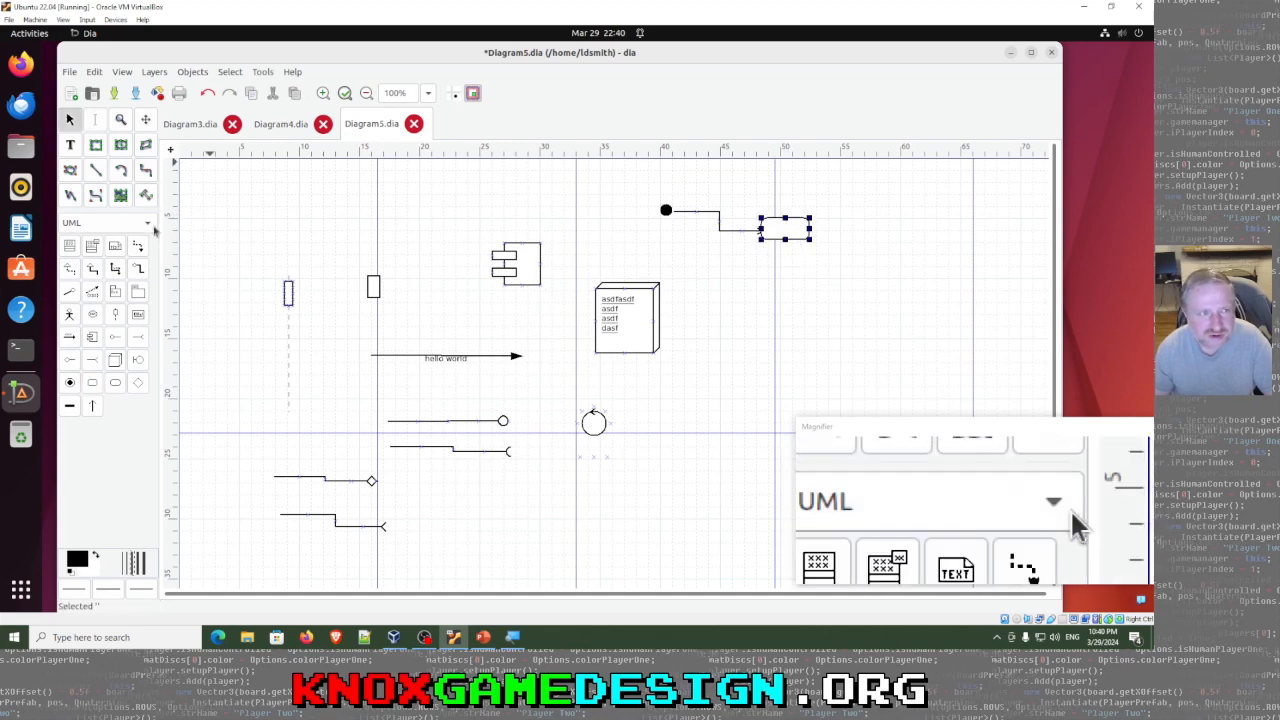
click(95, 119)
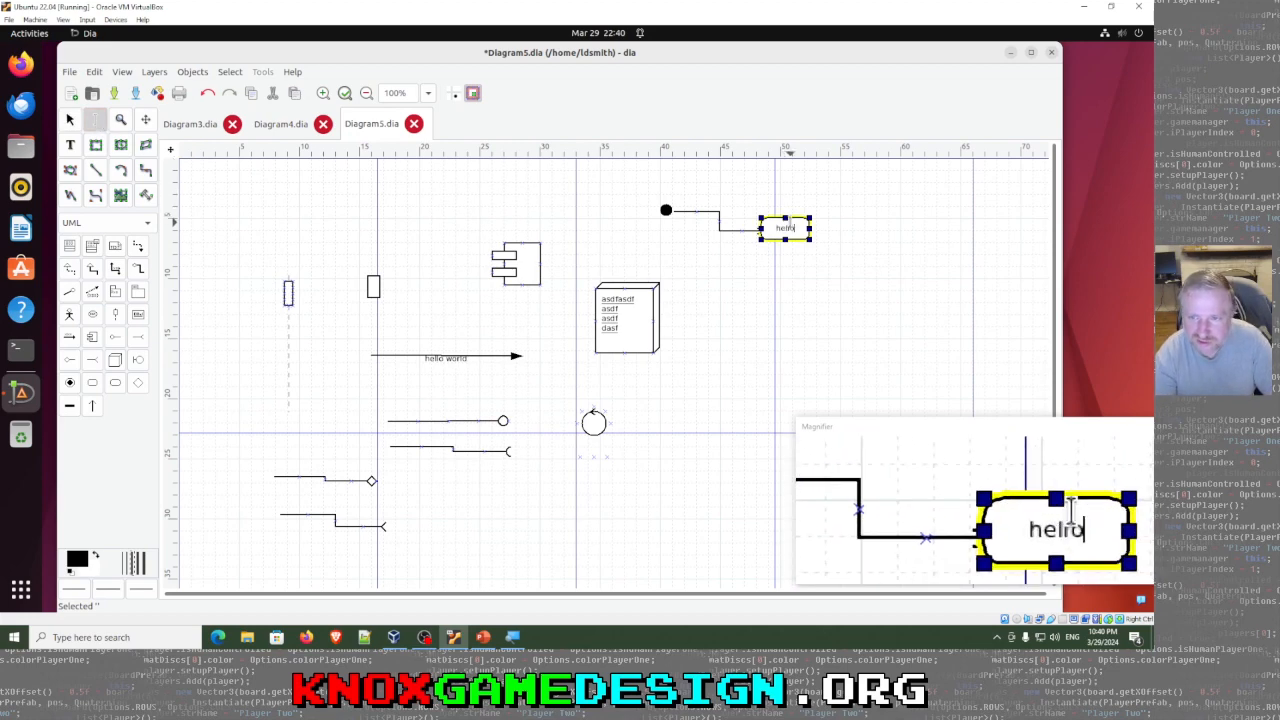
click(947, 279)
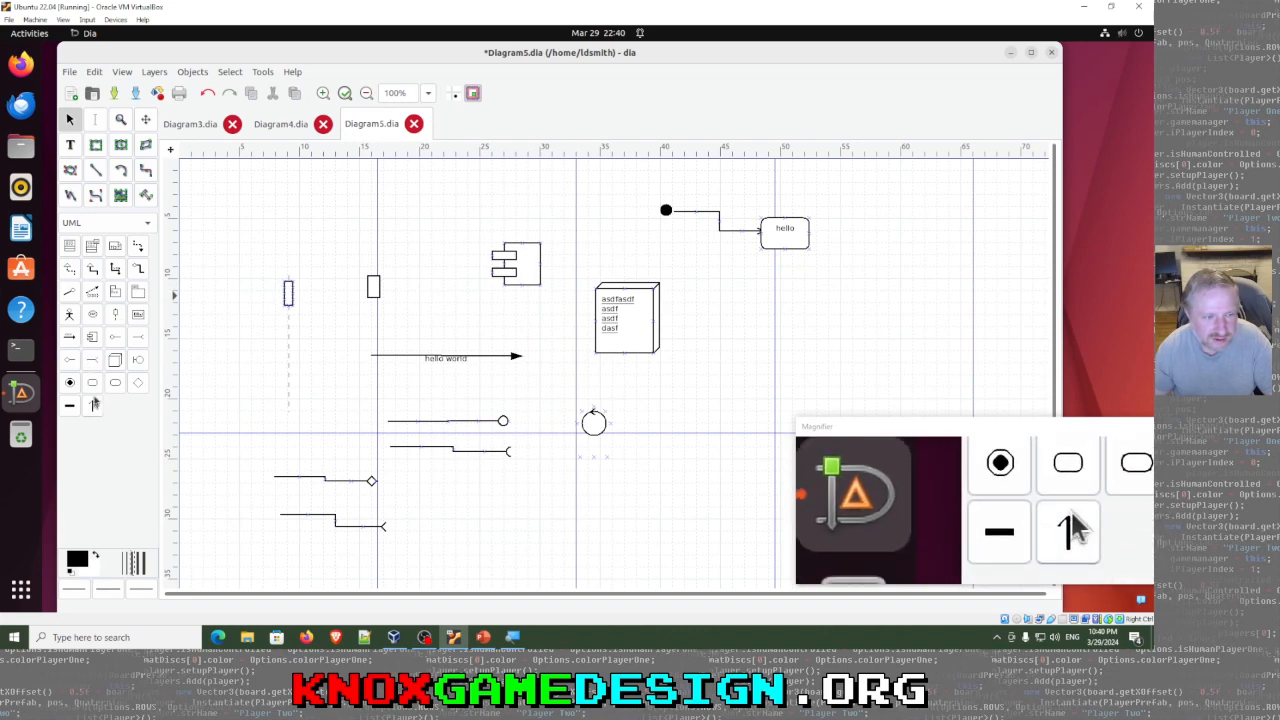
Step: Place another initial/end state to the right of the hello state and set its Is final property to Yes
click(71, 384)
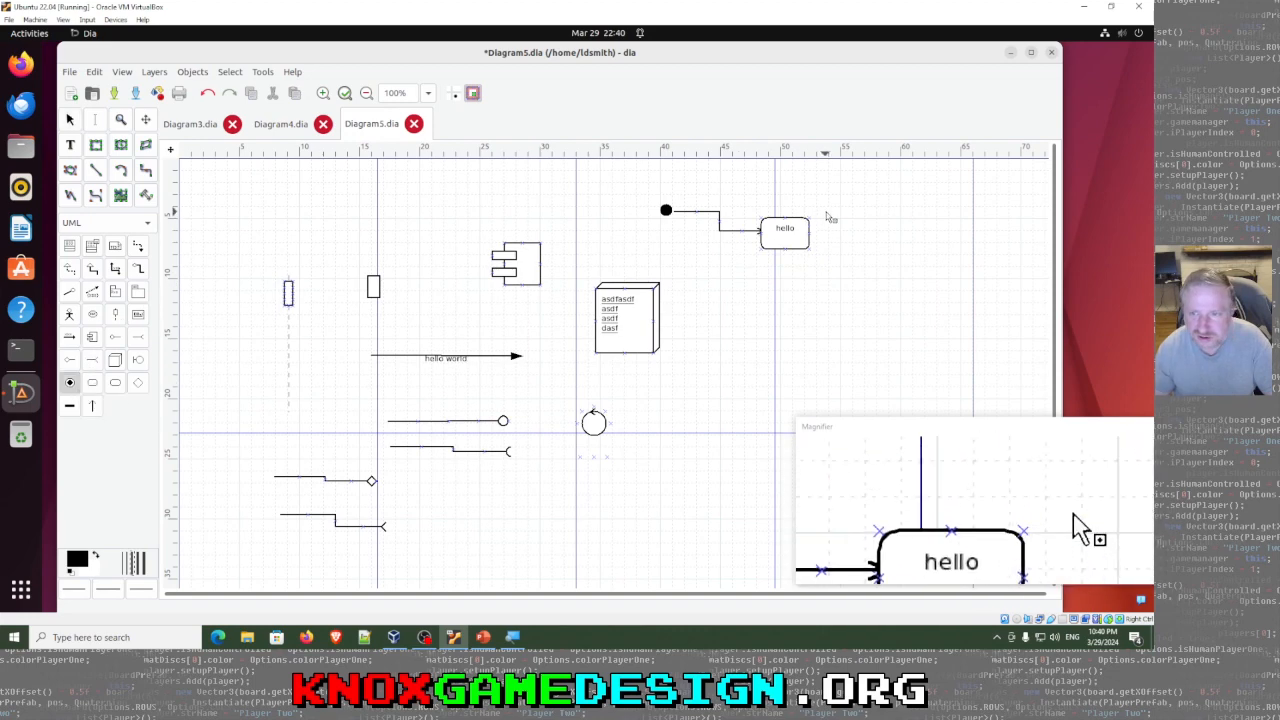
click(886, 238)
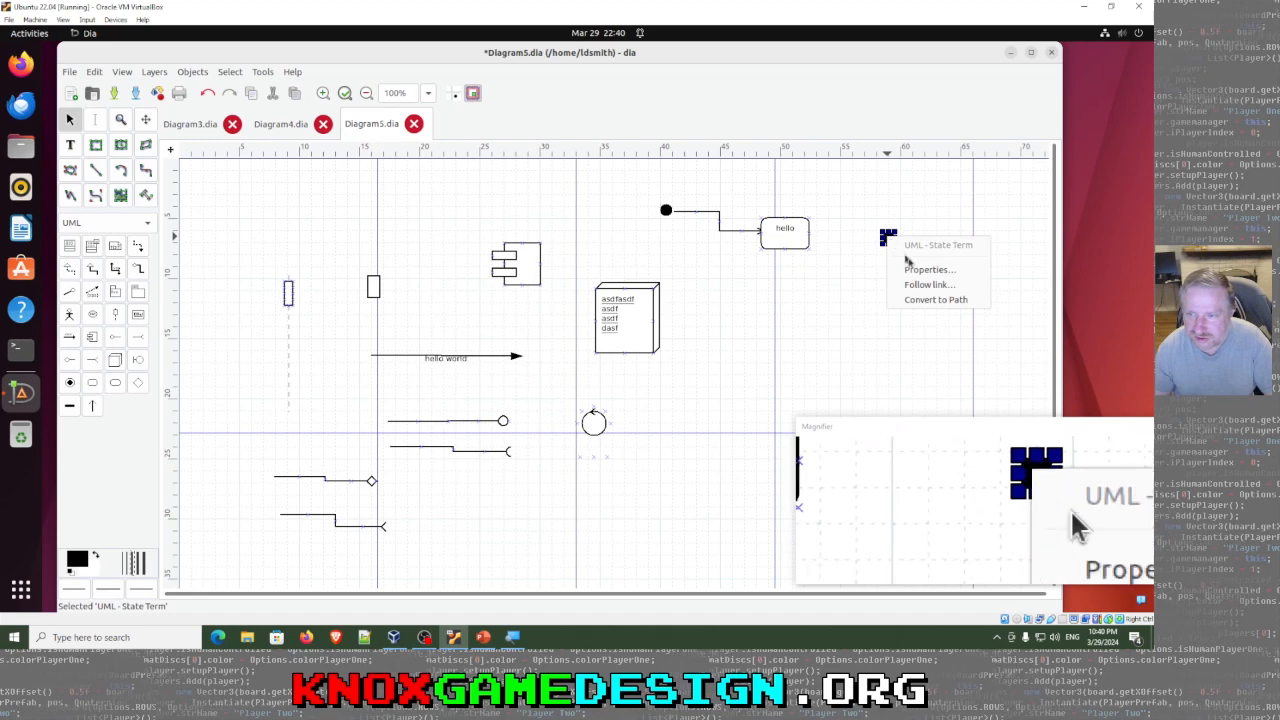
click(914, 269)
click(575, 378)
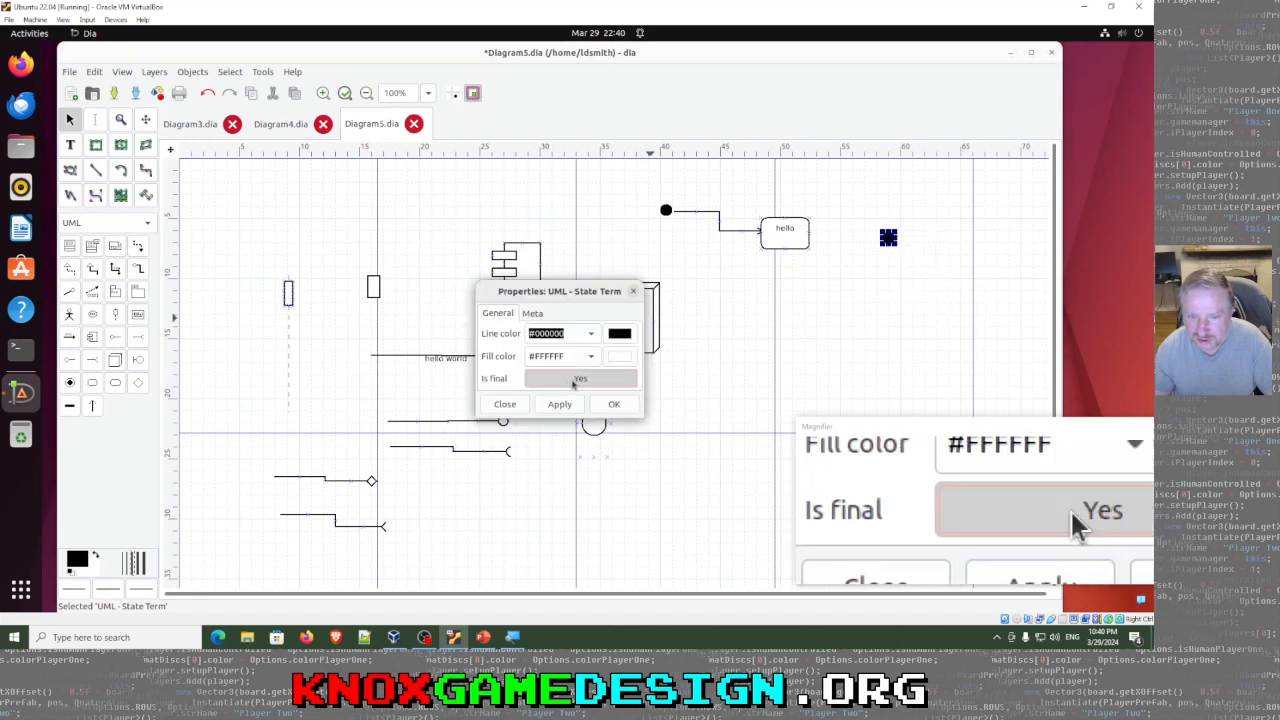
click(613, 404)
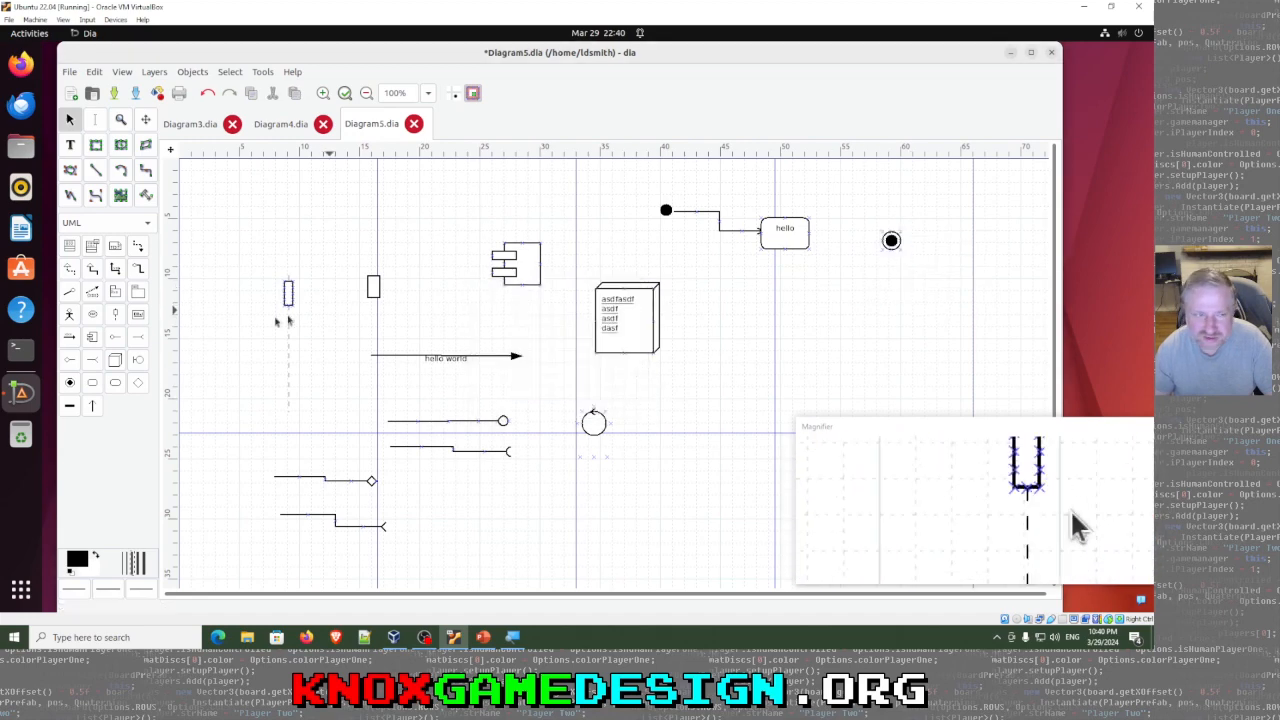
Step: Draw a transition from the hello state to the final state on its right
click(92, 405)
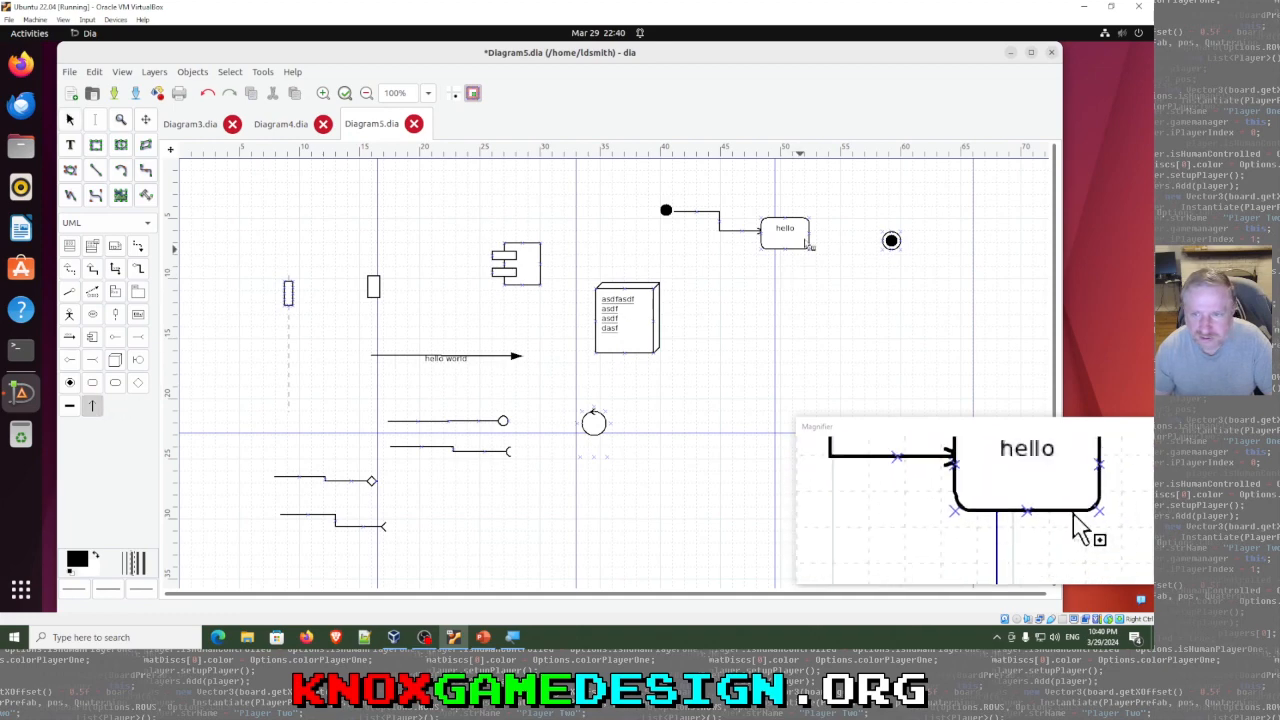
drag(810, 234, 882, 241)
click(870, 254)
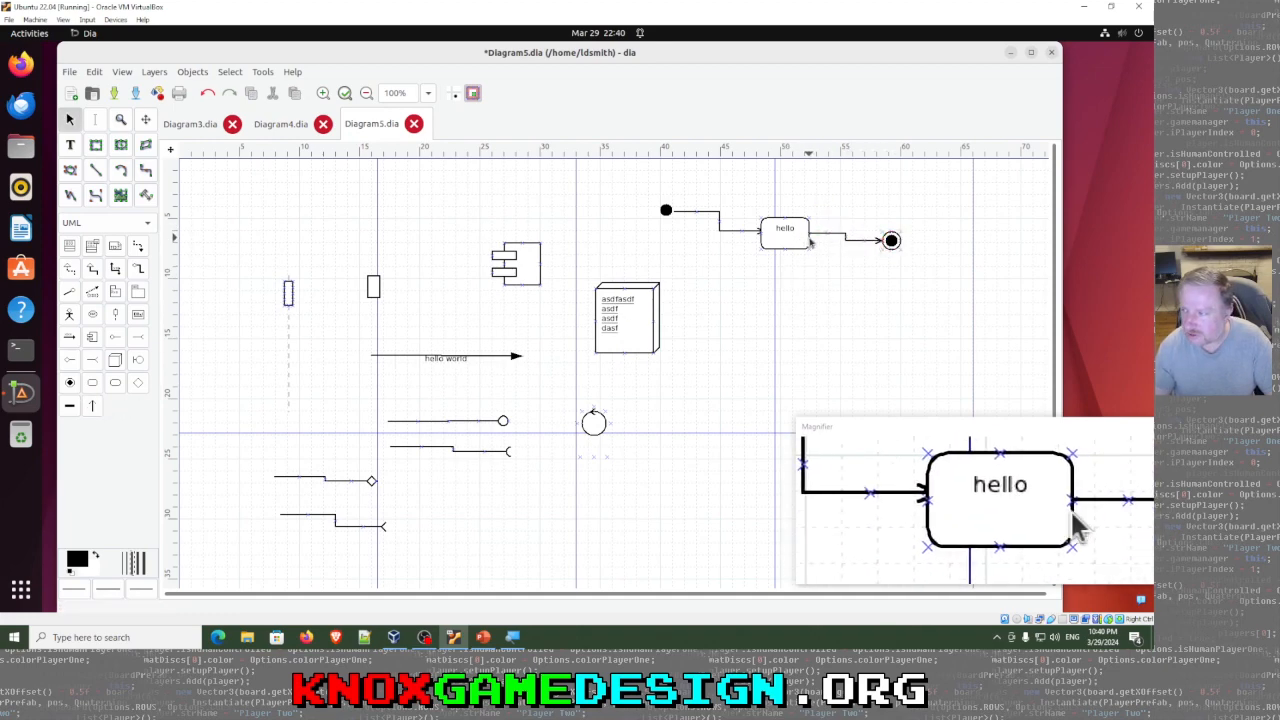
Step: Create a new diagram, place an initial state in its upper-left area and draw a short transition from it to the right
click(70, 93)
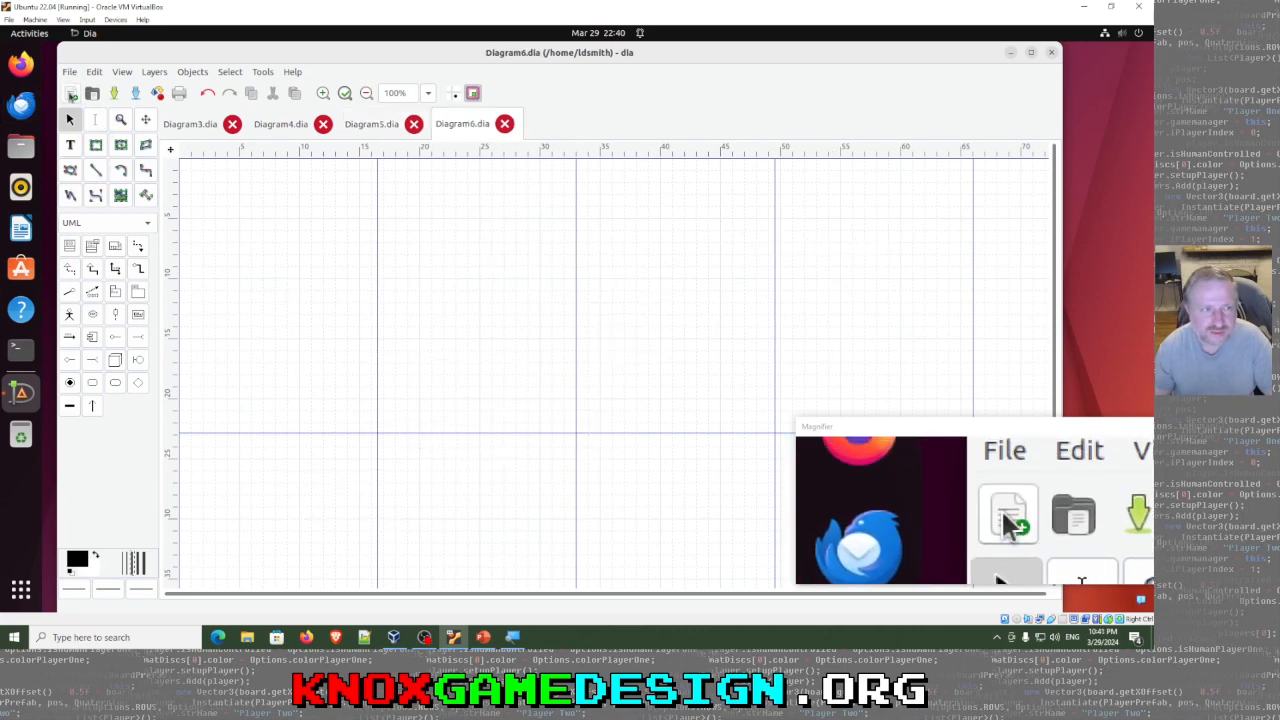
click(69, 382)
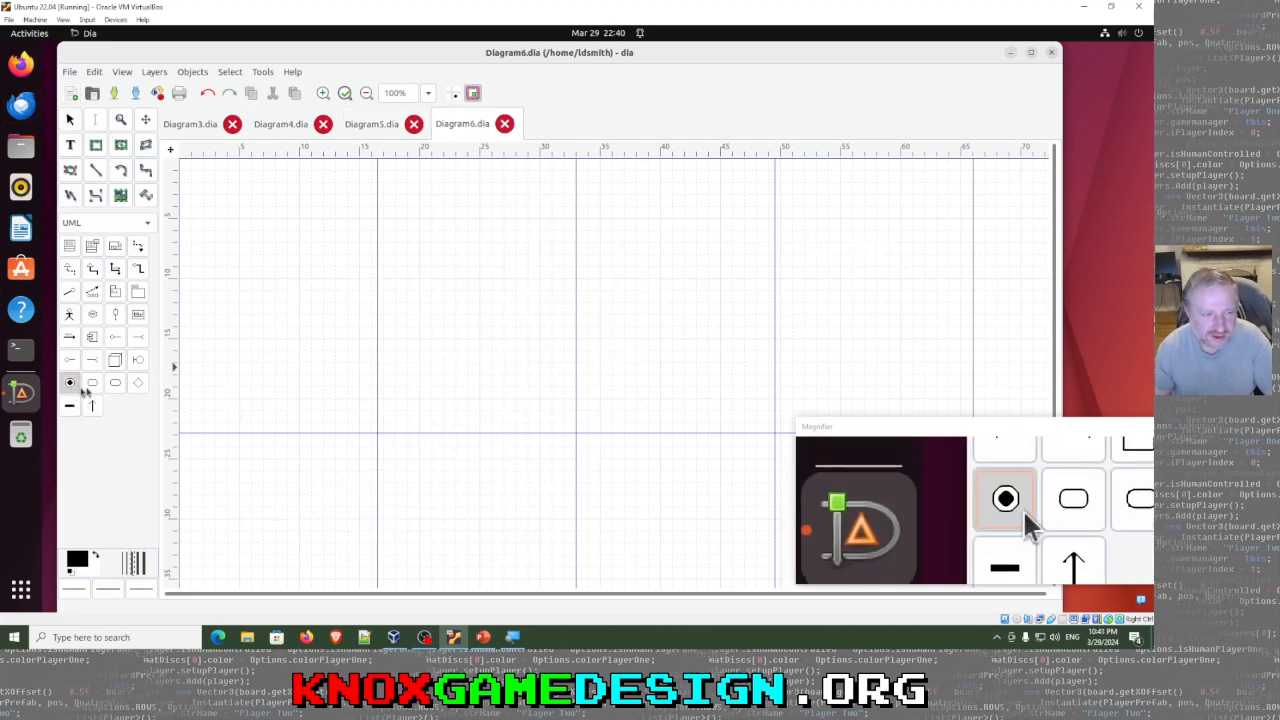
click(289, 251)
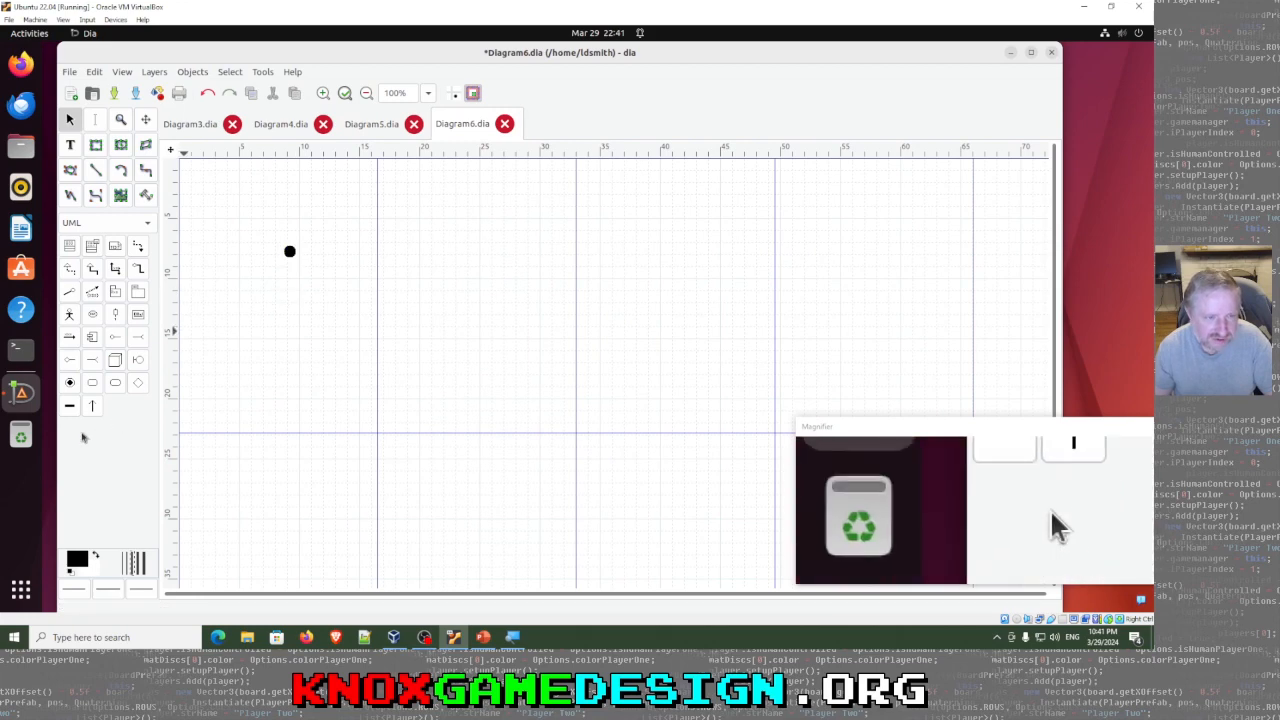
click(91, 405)
drag(293, 255, 356, 256)
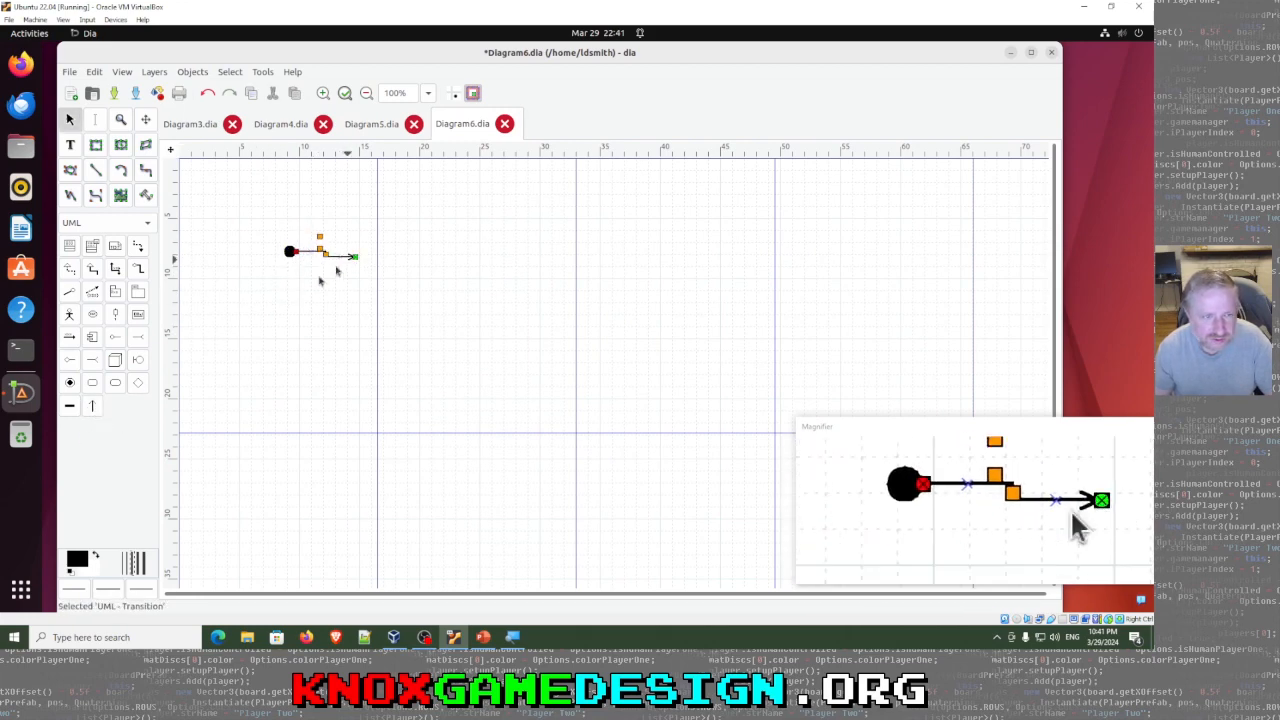
Step: Place a state at the transition's arrowhead and label it "TitleScreen"
click(91, 385)
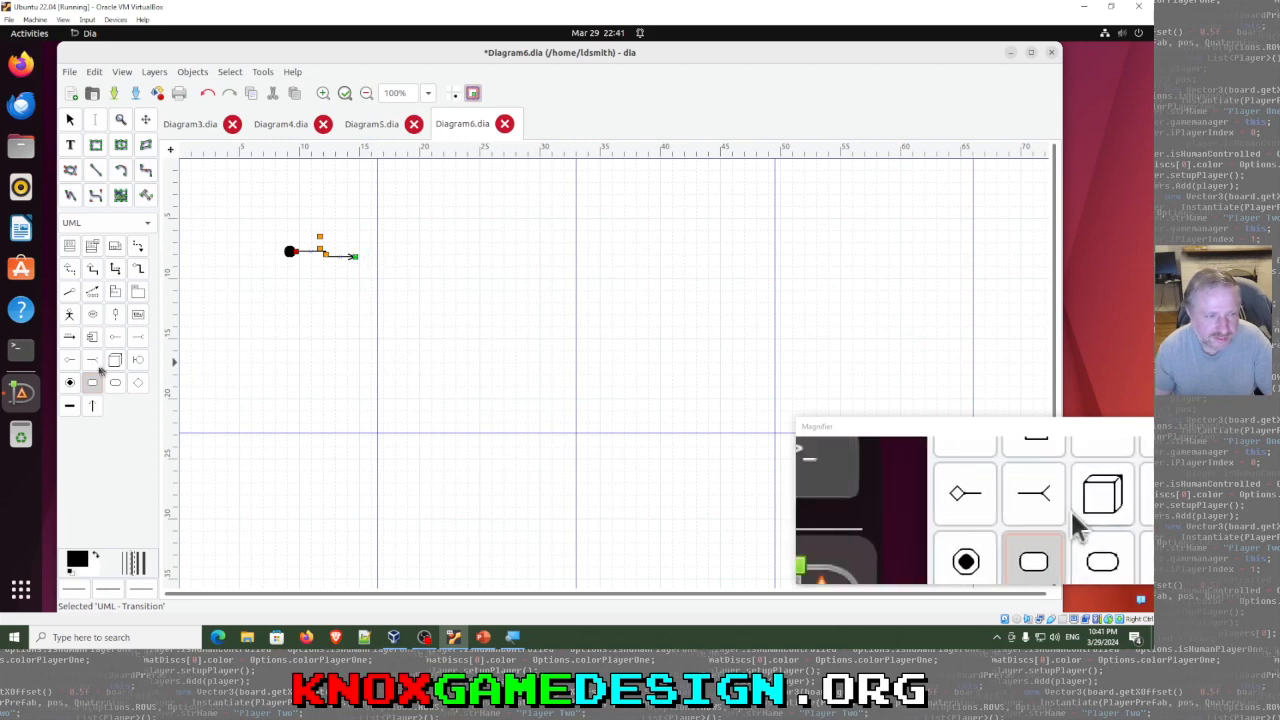
click(356, 257)
double_click(376, 264)
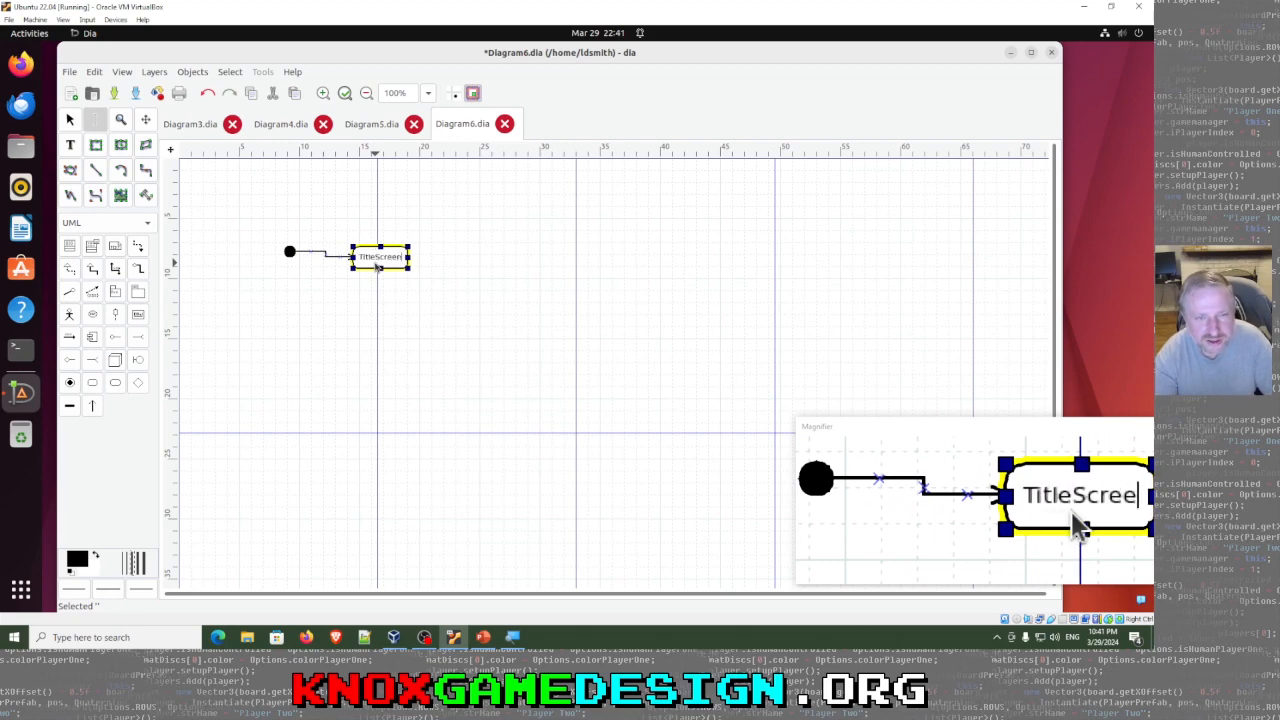
Step: Add a state labelled "Game" to the right of TitleScreen and connect TitleScreen to it with a transition
click(357, 338)
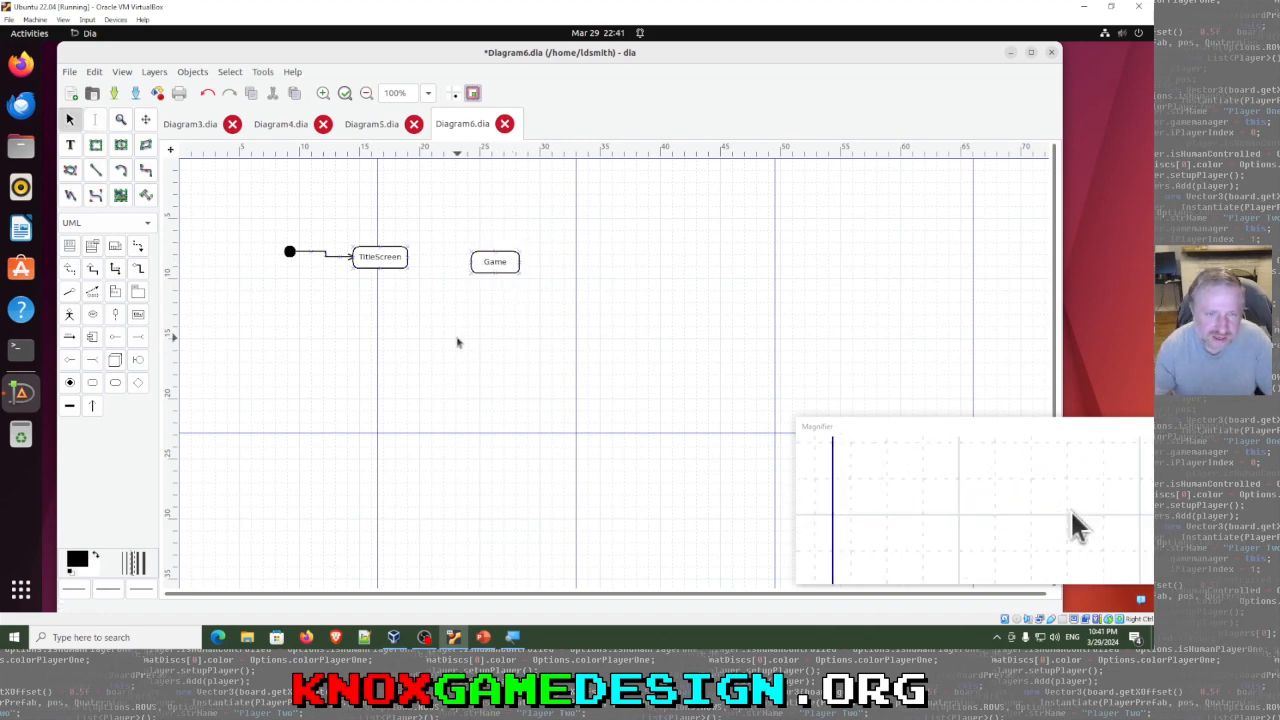
click(92, 405)
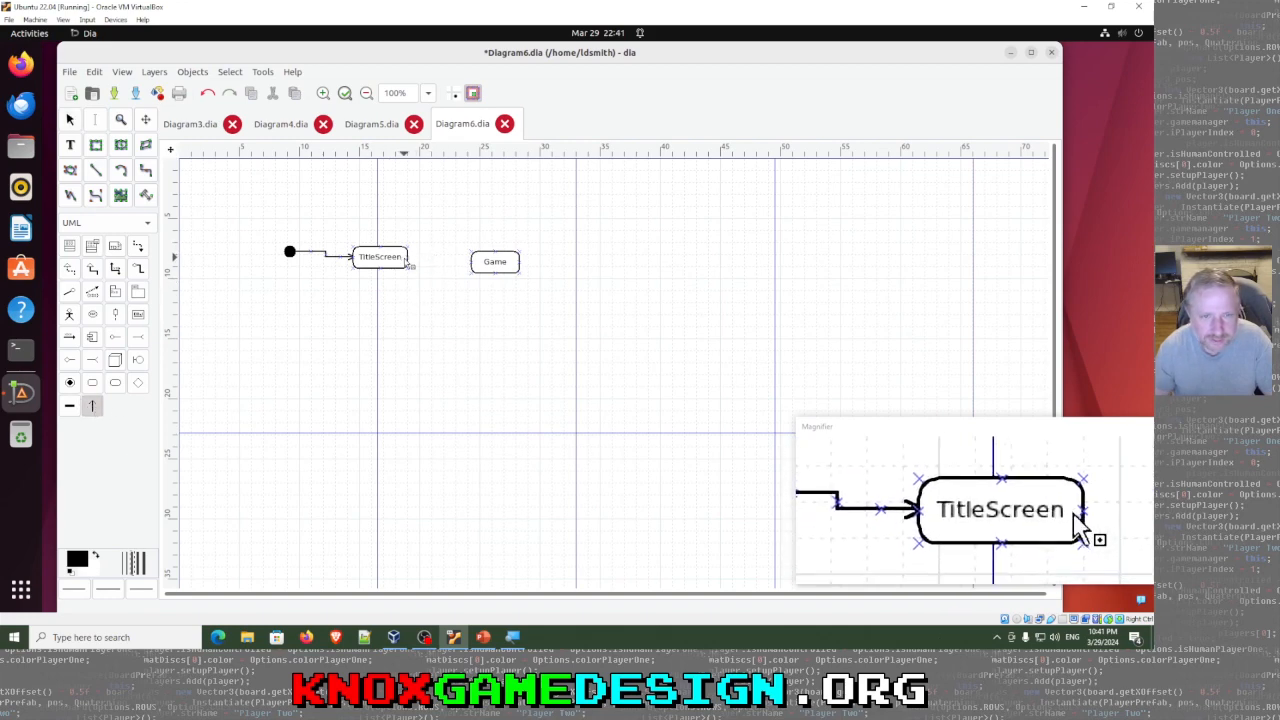
drag(410, 258, 466, 261)
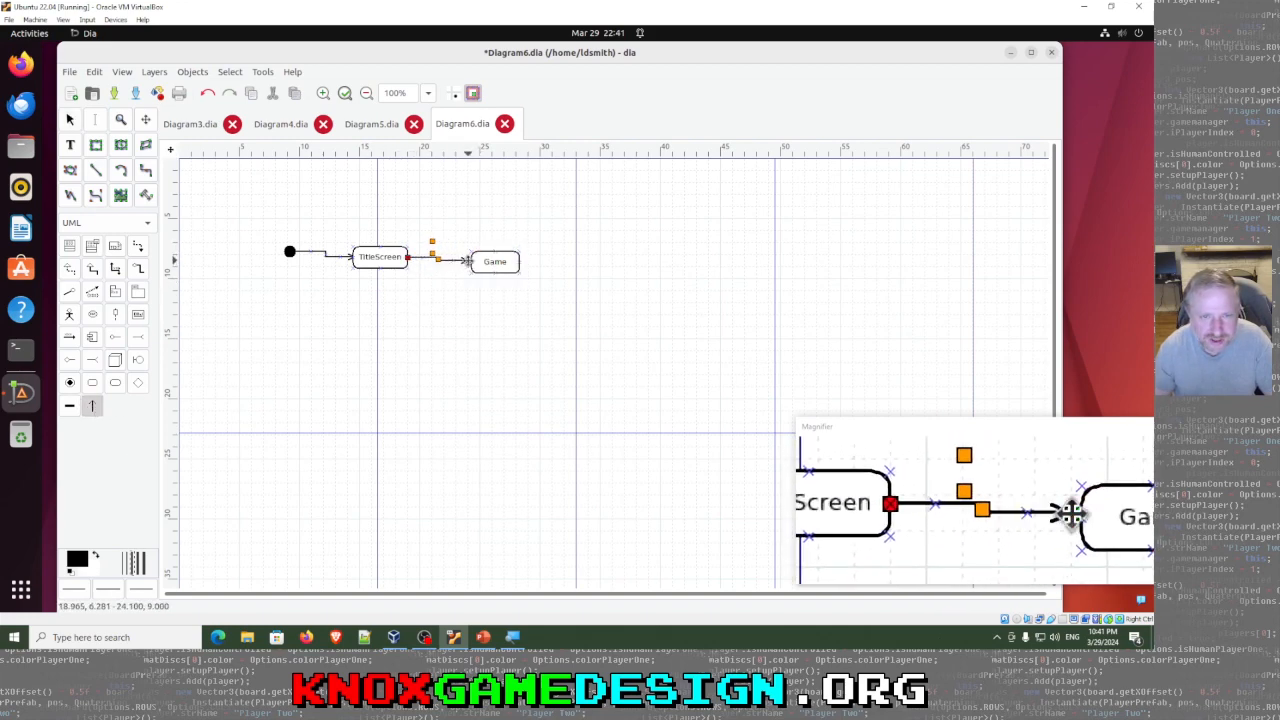
click(406, 450)
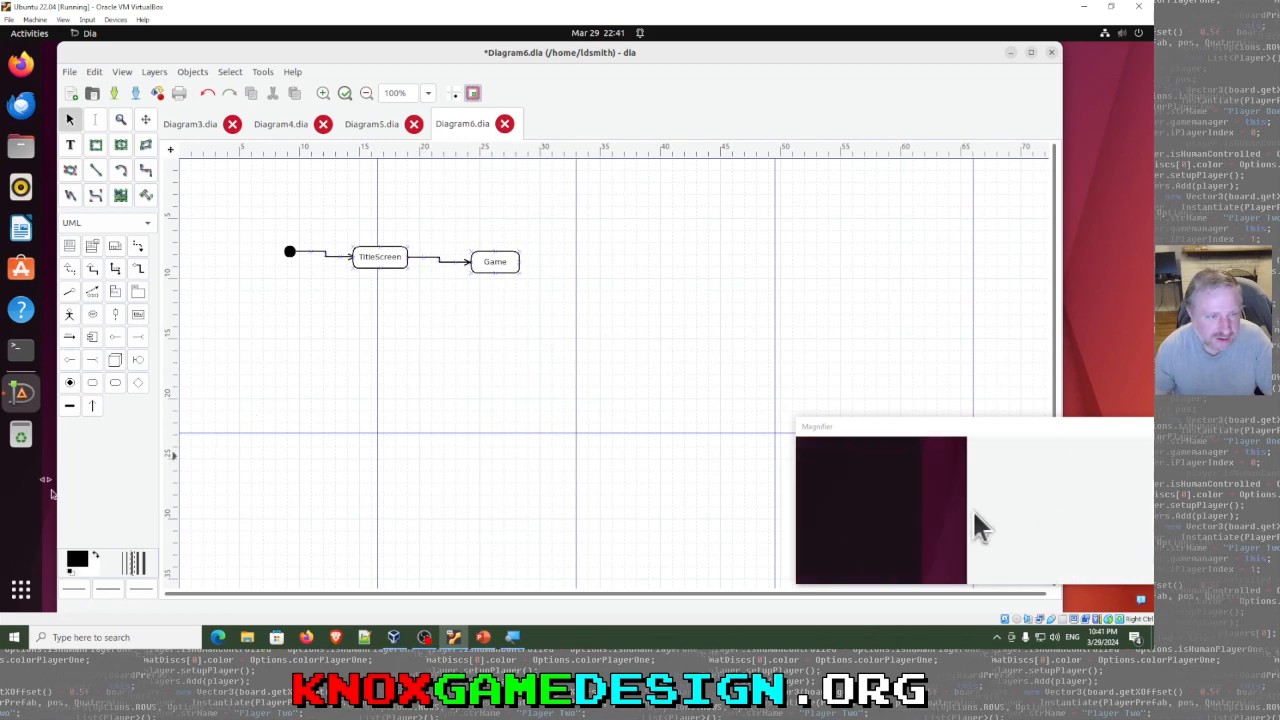
Step: Add states labelled "Game Over" and "Game Win" to the right of Game, with a transition from Game to each
click(92, 382)
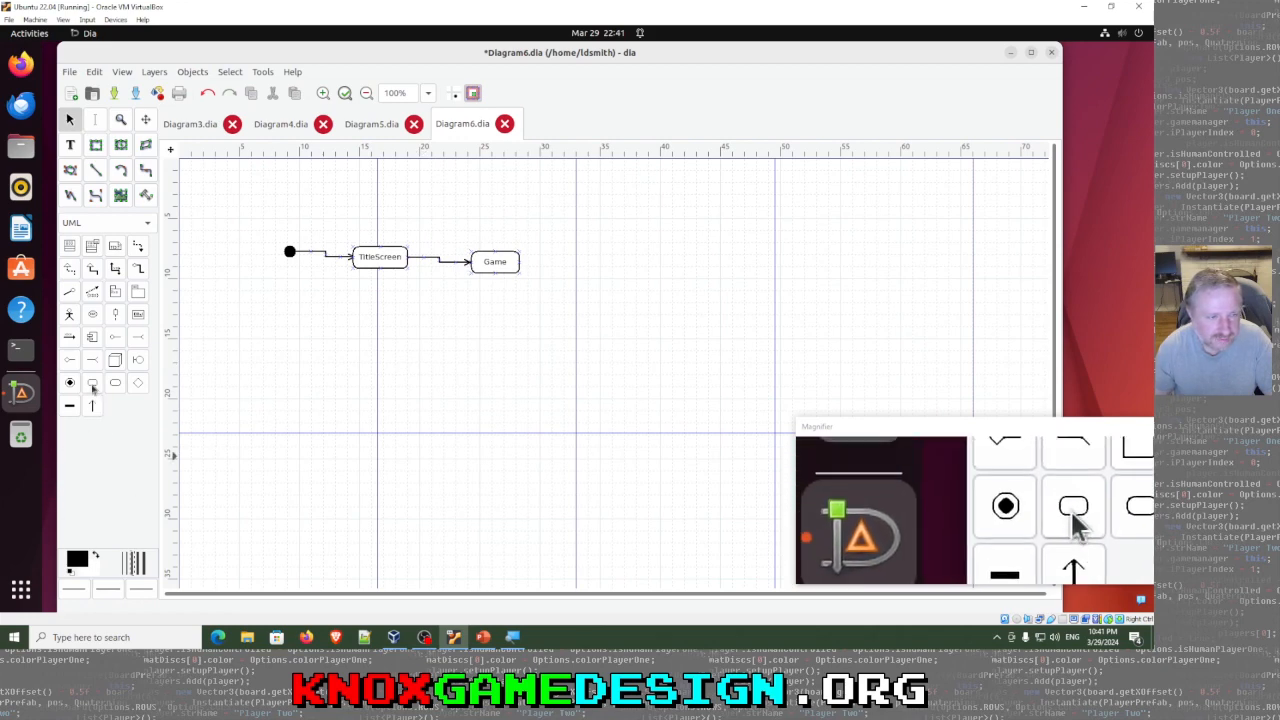
click(608, 264)
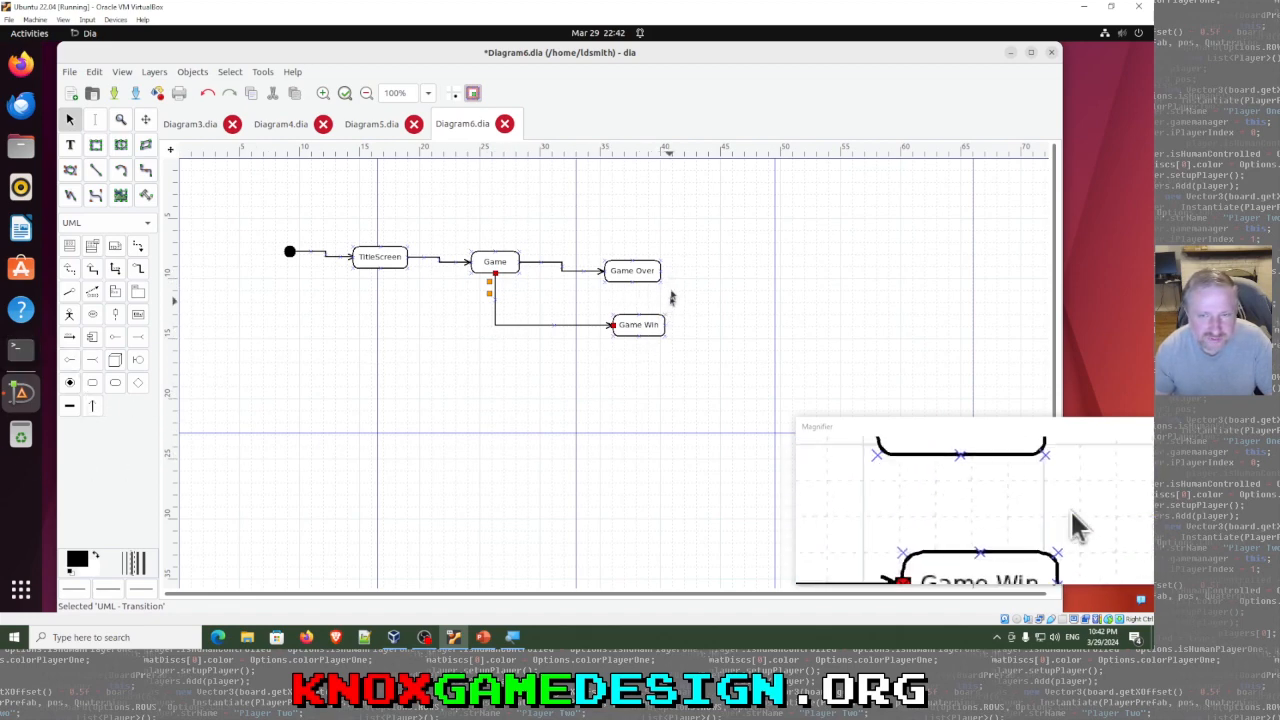
Step: Draw a transition from the top of Game Over to the top of TitleScreen and raise its midpoint above the states
click(92, 405)
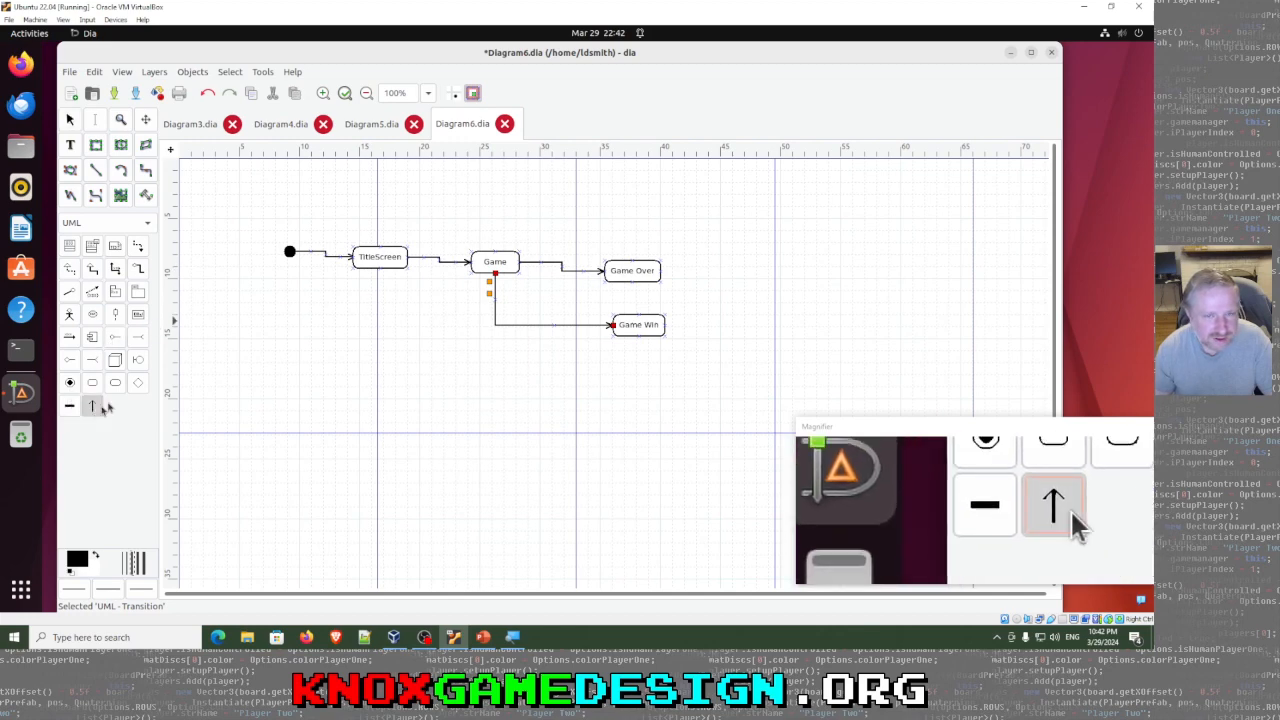
mouse_move(632, 268)
mouse_down()
mouse_move(640, 229)
mouse_move(500, 189)
mouse_move(372, 182)
mouse_move(380, 244)
mouse_up()
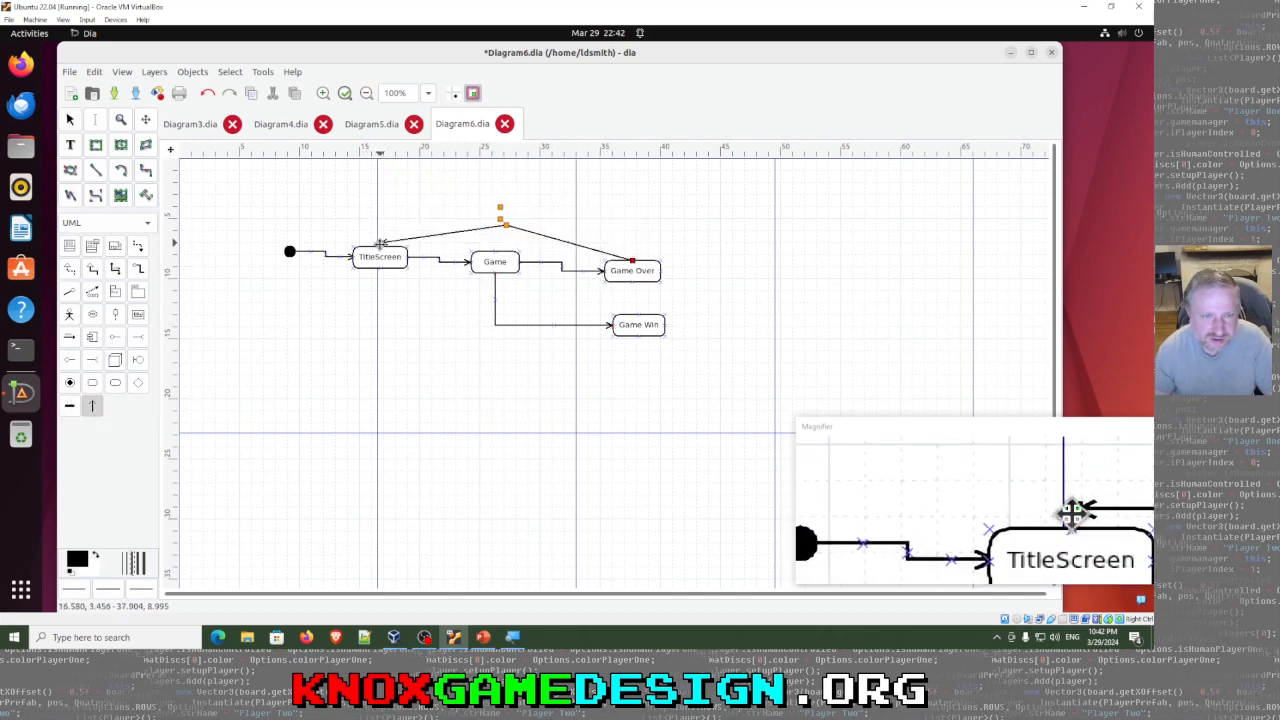
mouse_move(501, 217)
mouse_down()
mouse_move(527, 196)
mouse_move(506, 193)
mouse_up()
click(511, 226)
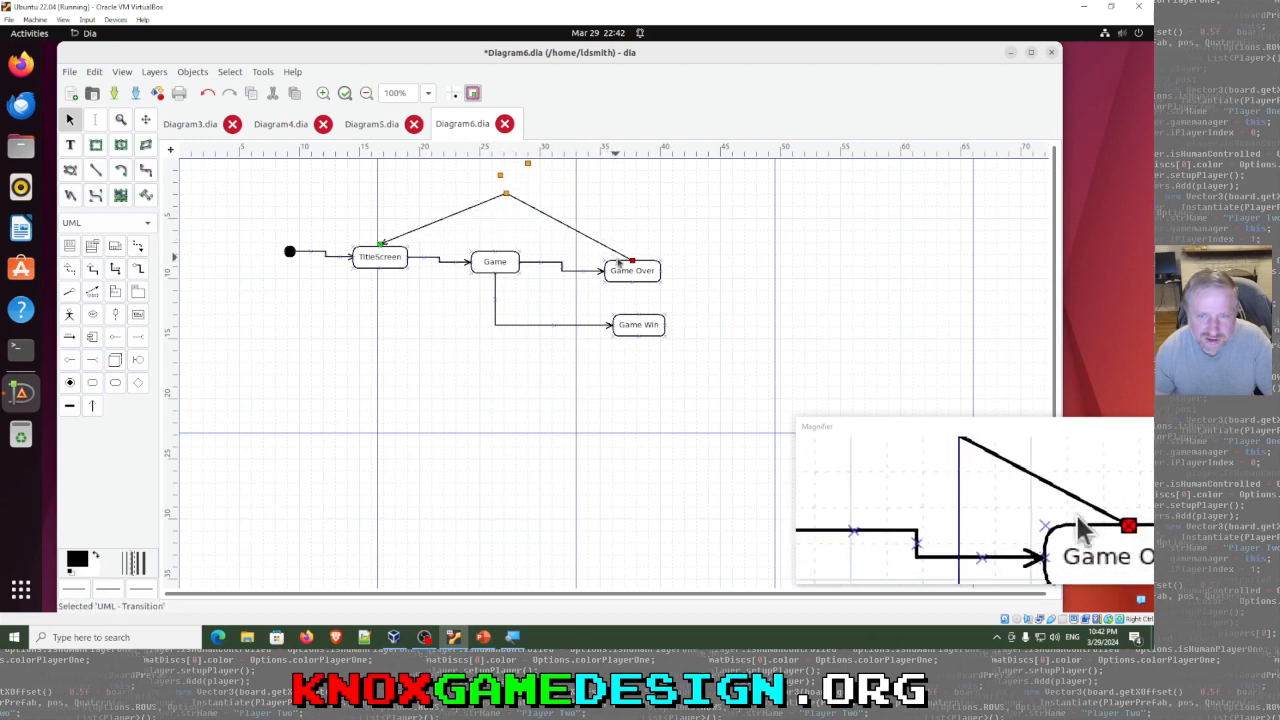
Step: Reshape the Game Over transition into a right-angled path above Game and reattach its ends to Game Over and TitleScreen
drag(632, 262, 621, 230)
drag(370, 214, 380, 245)
drag(437, 164, 517, 167)
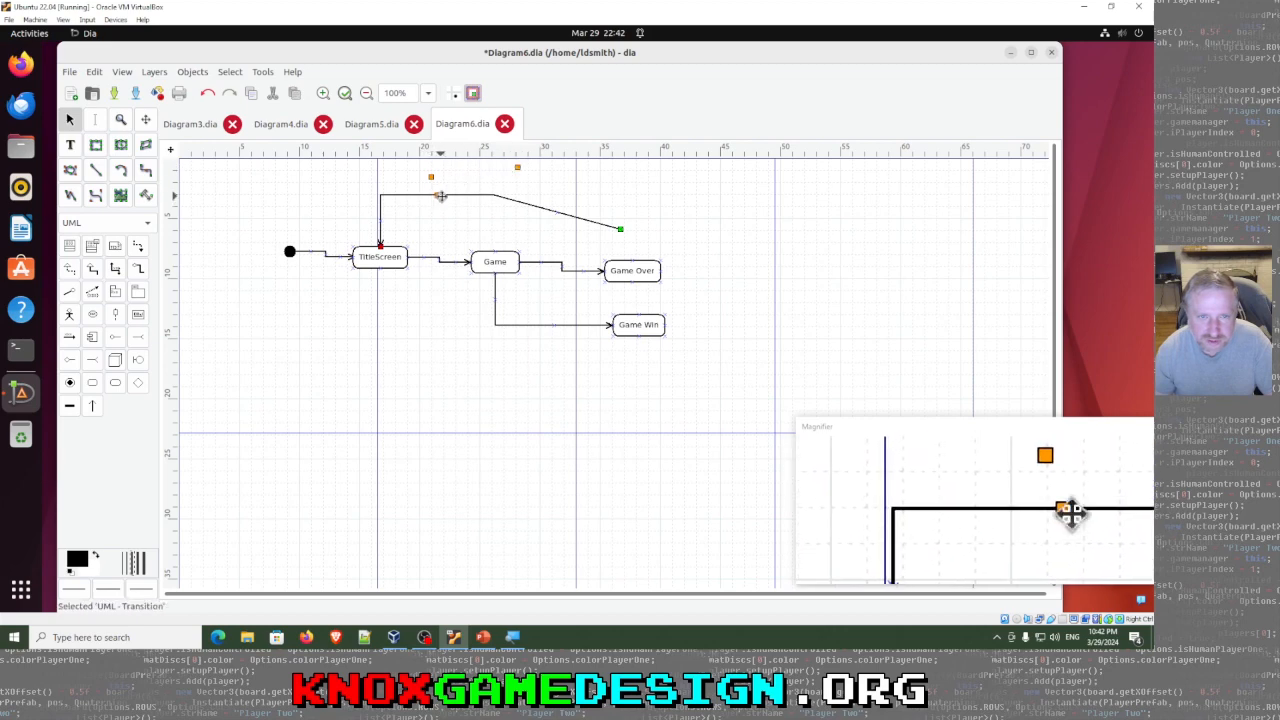
drag(621, 231, 632, 261)
click(680, 233)
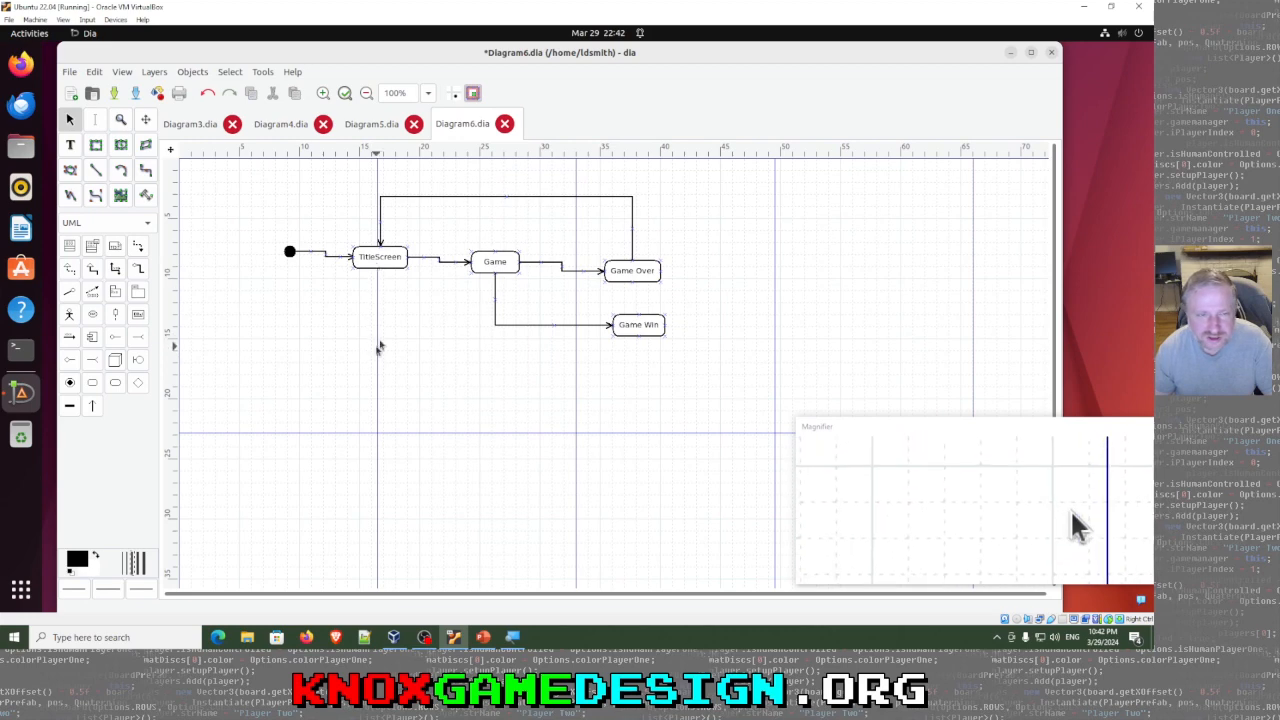
Step: Draw a transition straight down from TitleScreen and place an initial/end state at its arrowhead
click(93, 406)
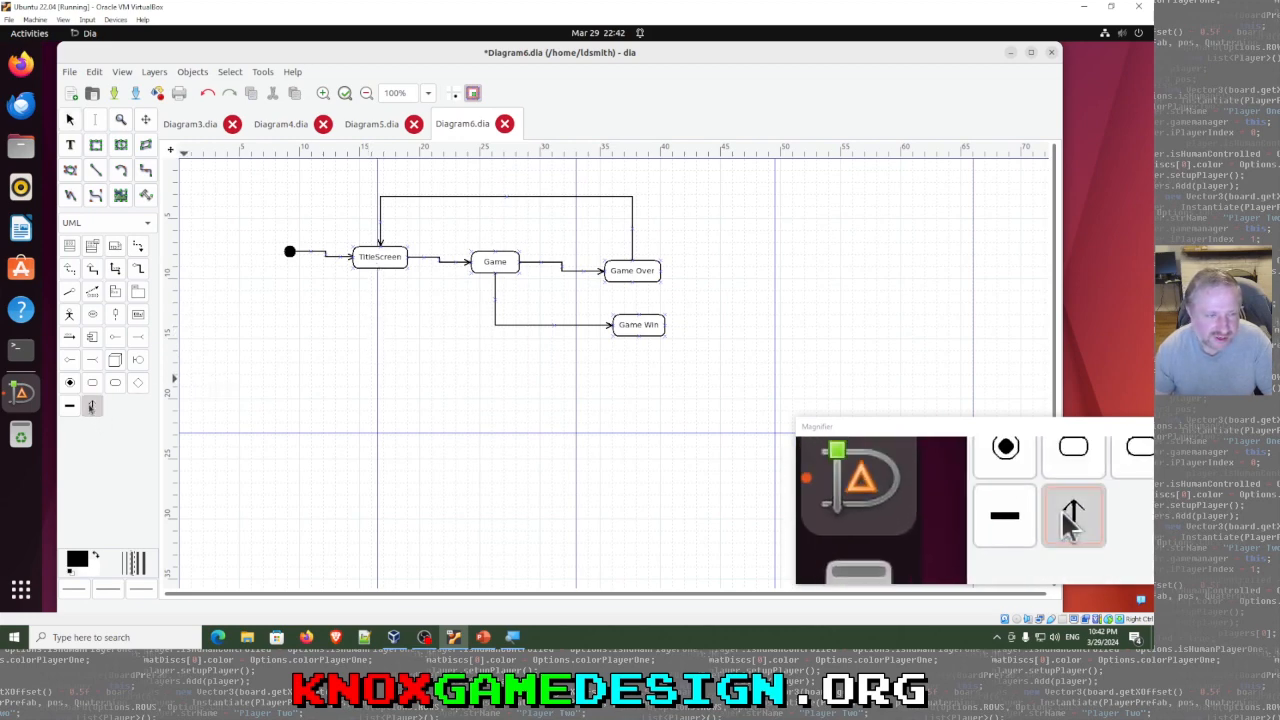
drag(381, 268, 379, 341)
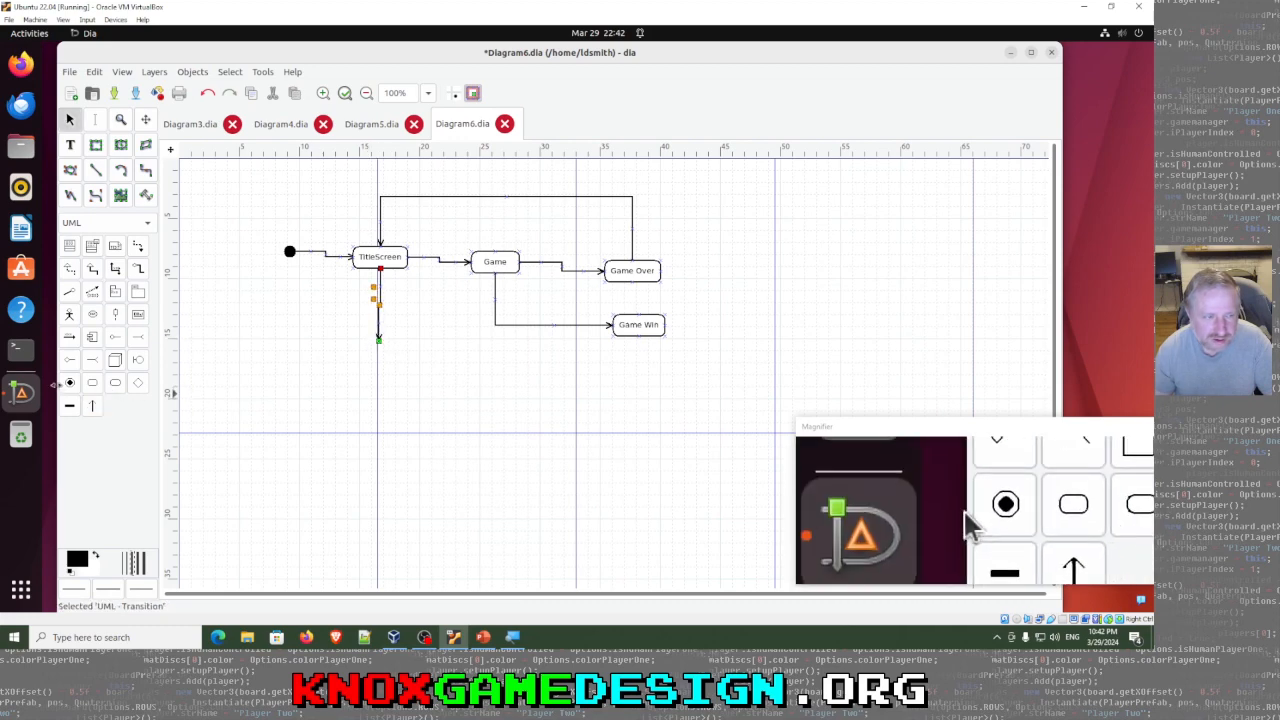
click(70, 382)
click(380, 347)
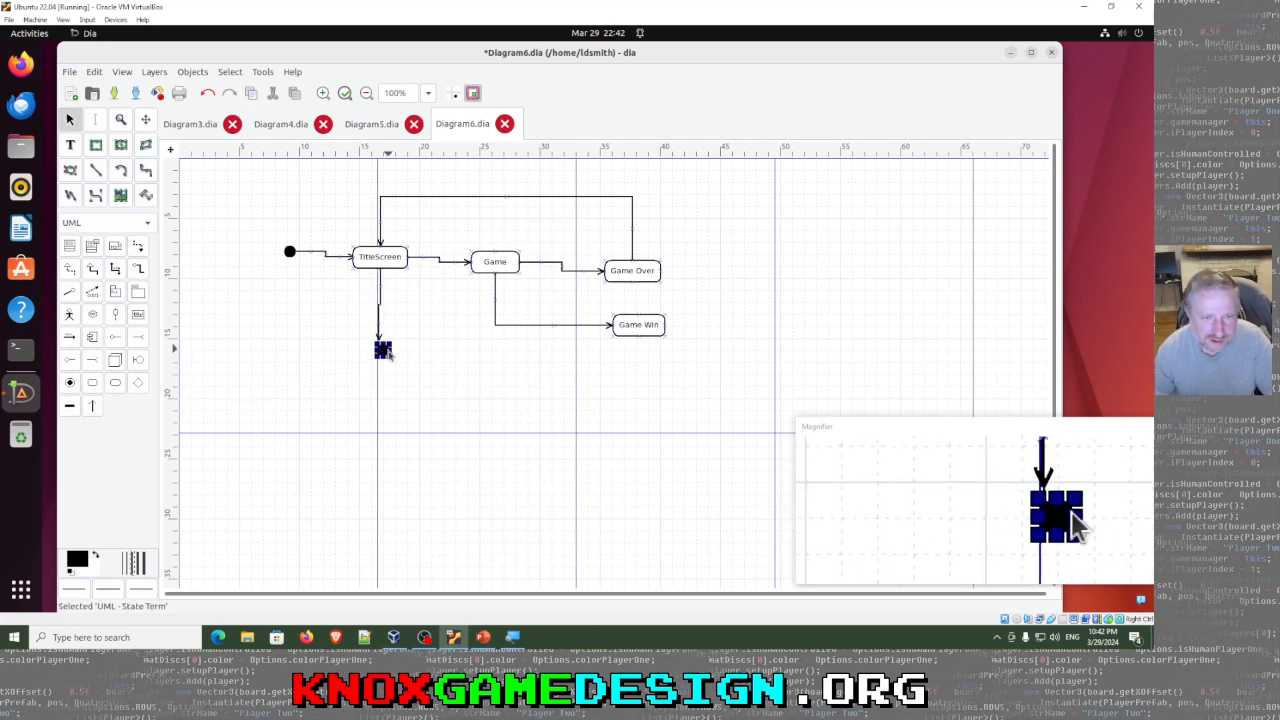
Step: Set the new end state's Is final property to Yes and align it under the transition's arrowhead
right_click(381, 352)
click(410, 383)
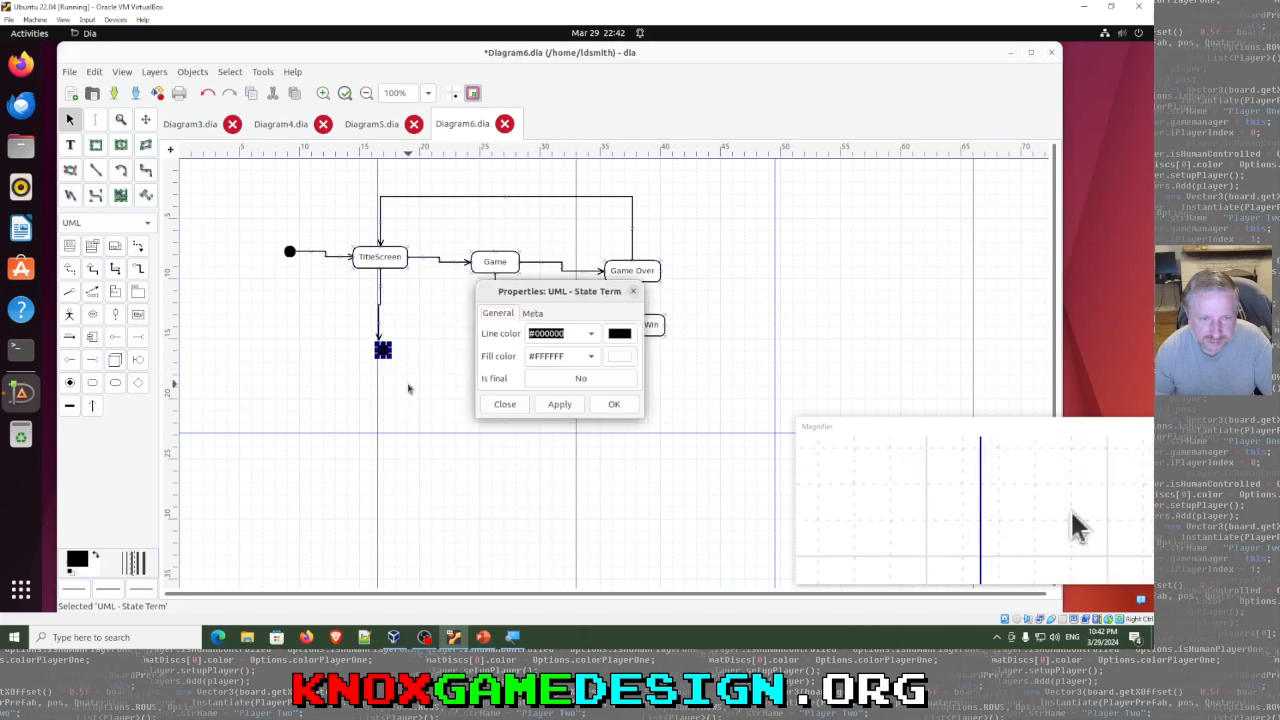
click(542, 389)
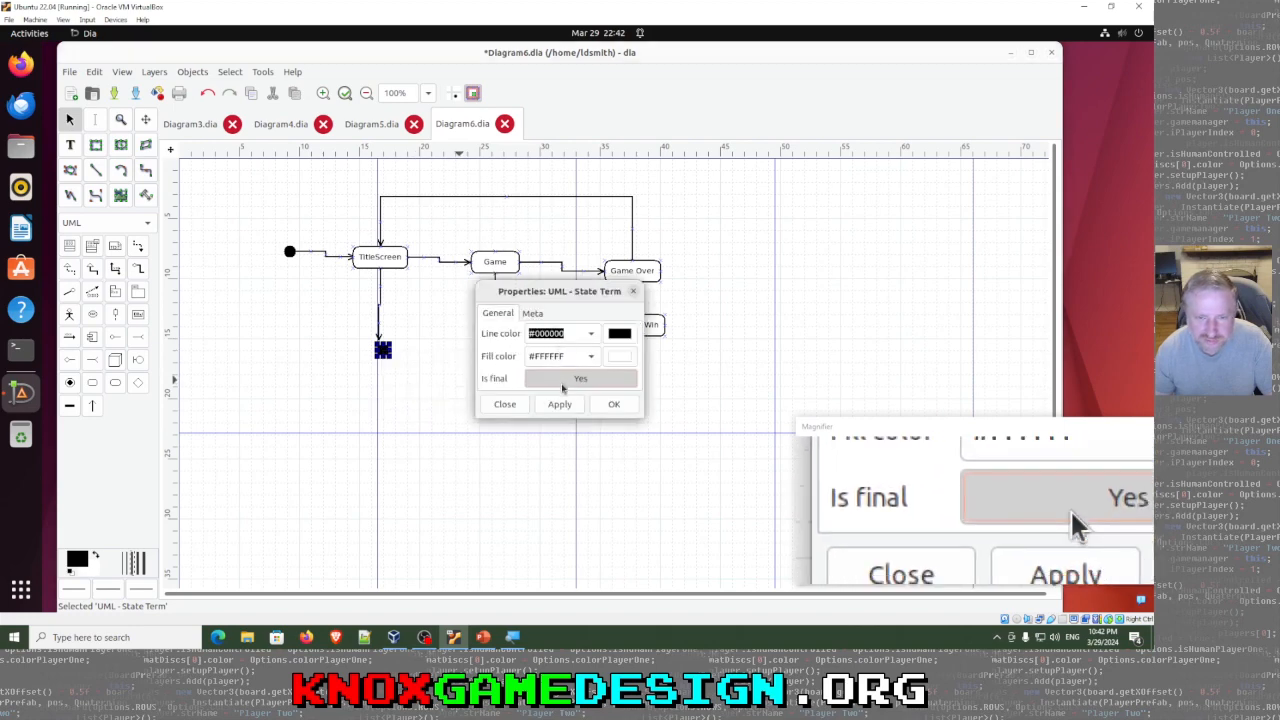
click(614, 404)
click(408, 384)
drag(387, 352, 378, 348)
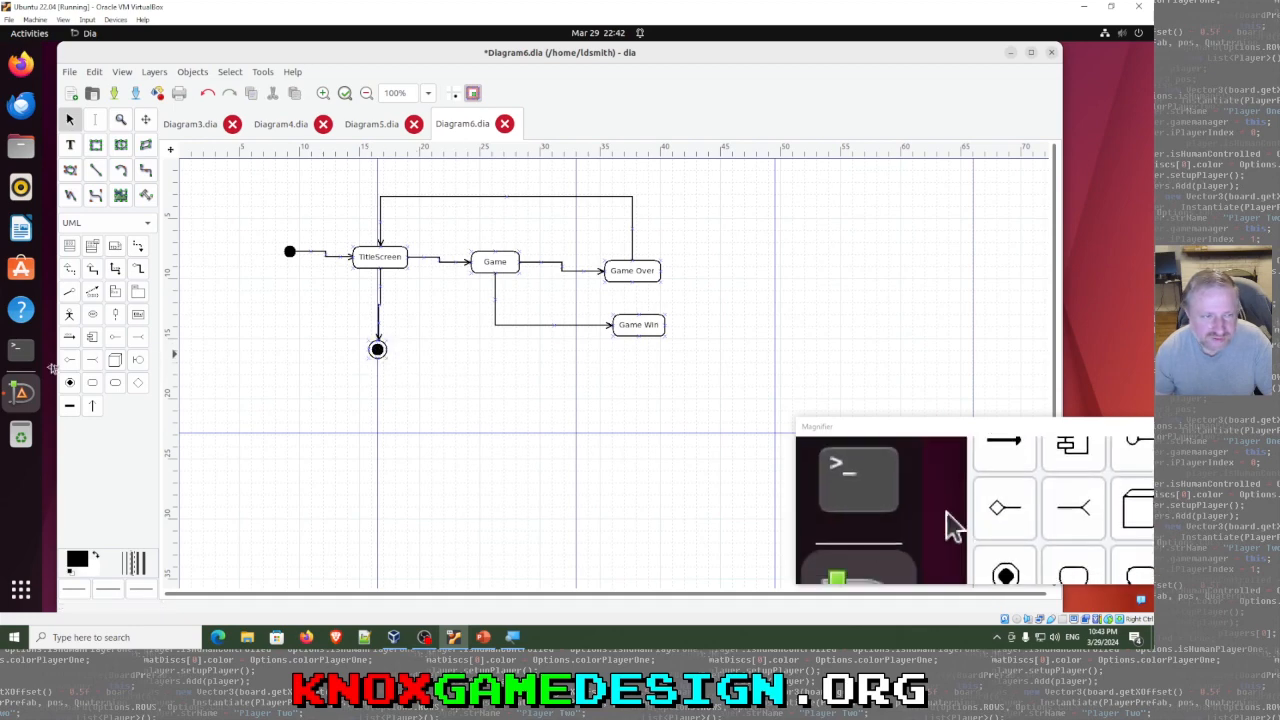
Step: Draw a transition from the bottom of Game Win to TitleScreen's lower-right corner, routed at right angles below Game
click(91, 405)
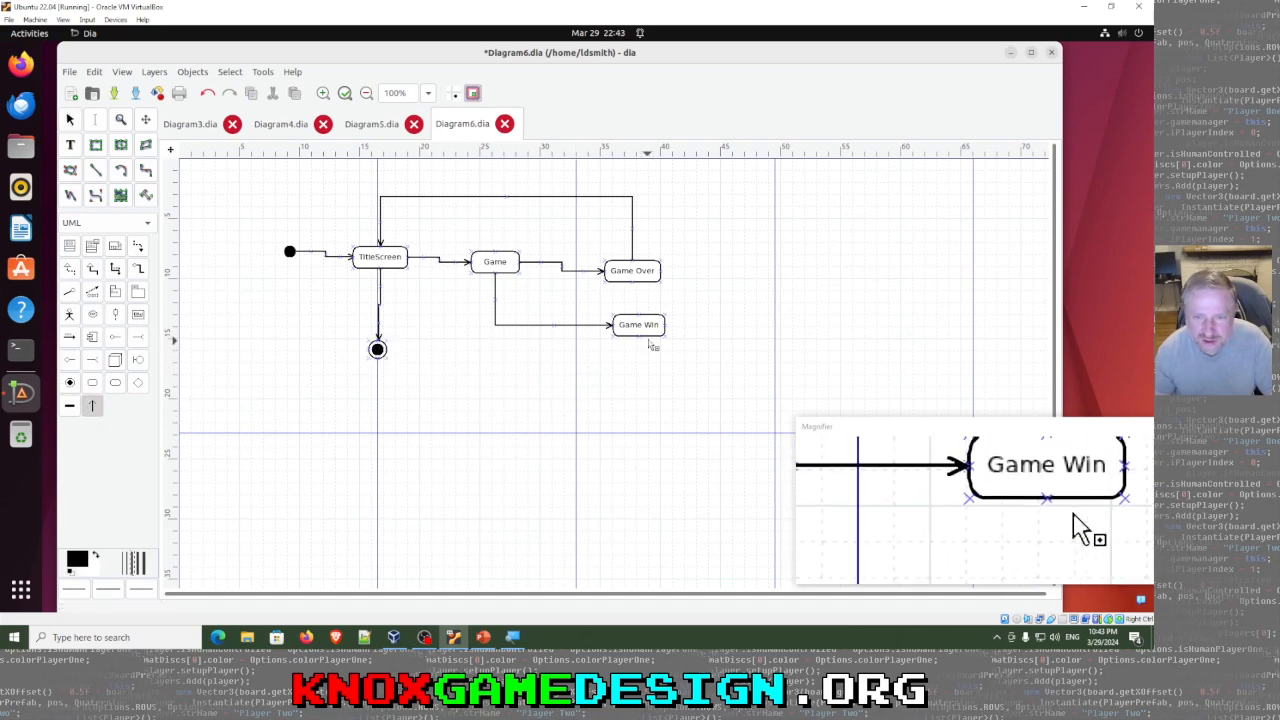
mouse_move(639, 337)
mouse_down()
mouse_move(490, 342)
mouse_move(394, 283)
mouse_move(391, 263)
mouse_move(400, 291)
mouse_move(267, 318)
mouse_move(390, 351)
mouse_up()
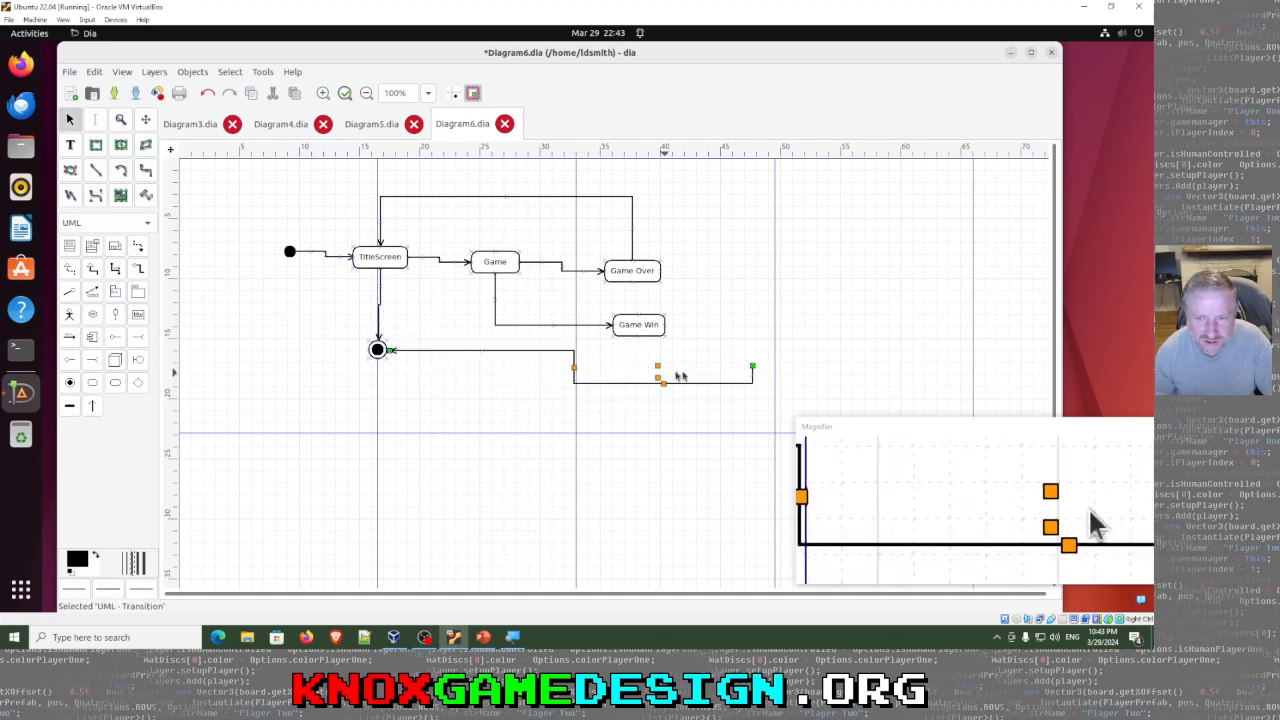
drag(753, 367, 638, 338)
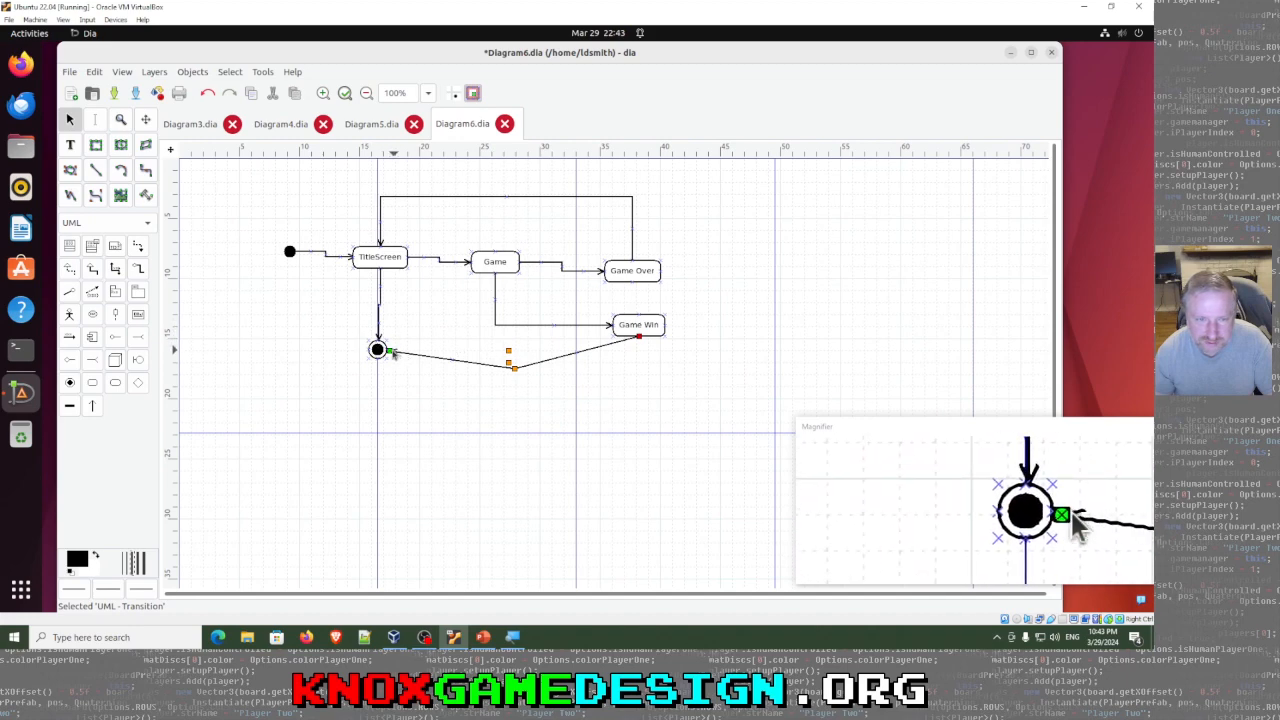
drag(392, 352, 392, 268)
drag(518, 313, 429, 323)
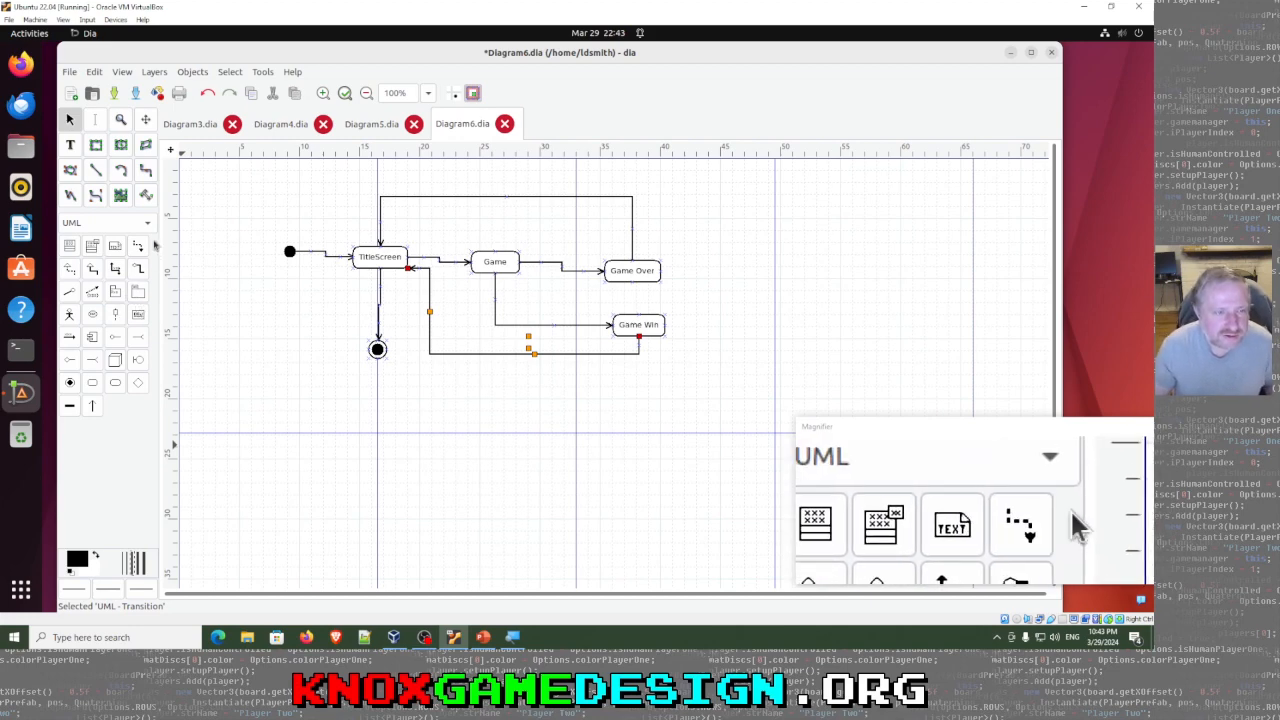
Step: Place a branch diamond, an activity and a fork bar in the empty area below the state diagram
click(138, 383)
click(472, 369)
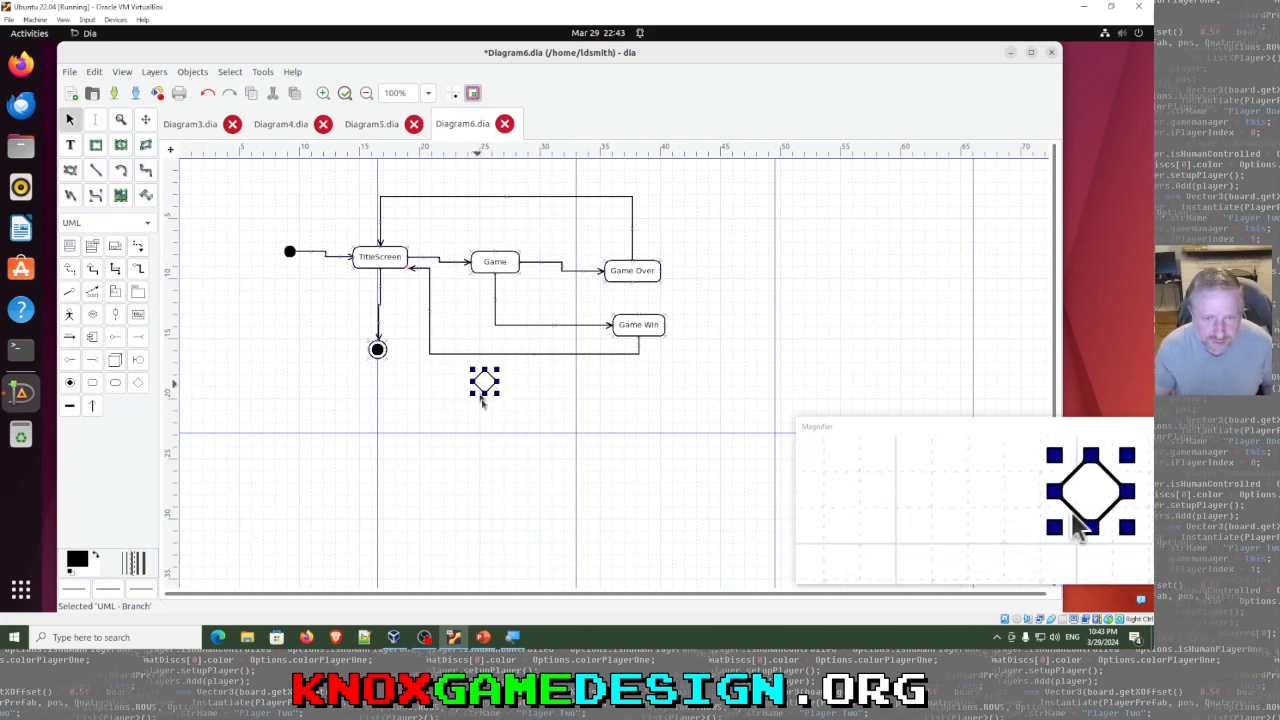
click(115, 385)
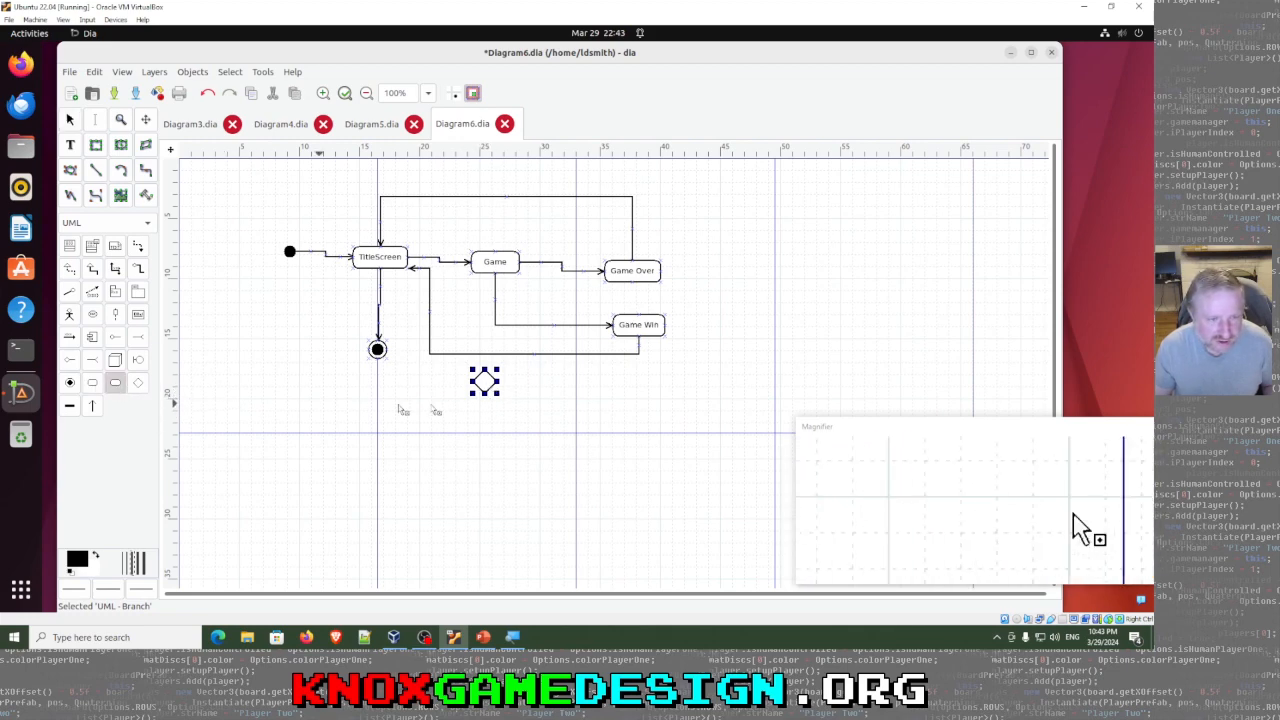
click(70, 408)
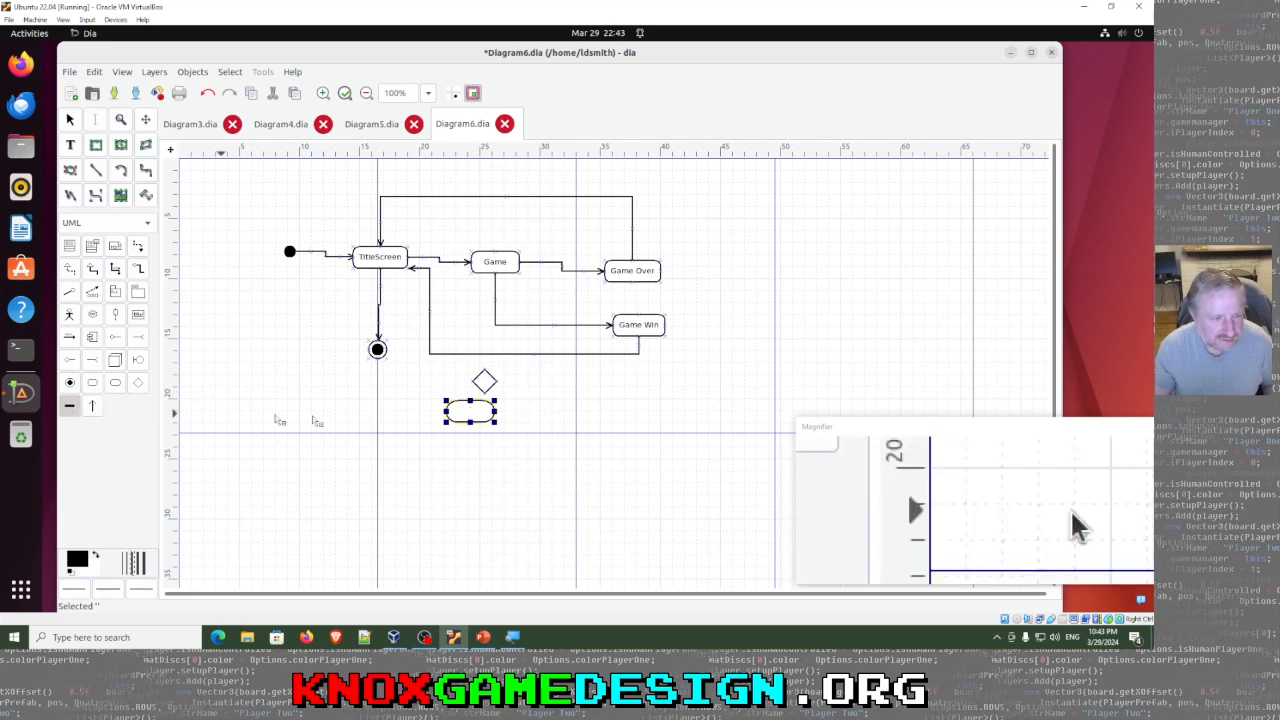
click(540, 405)
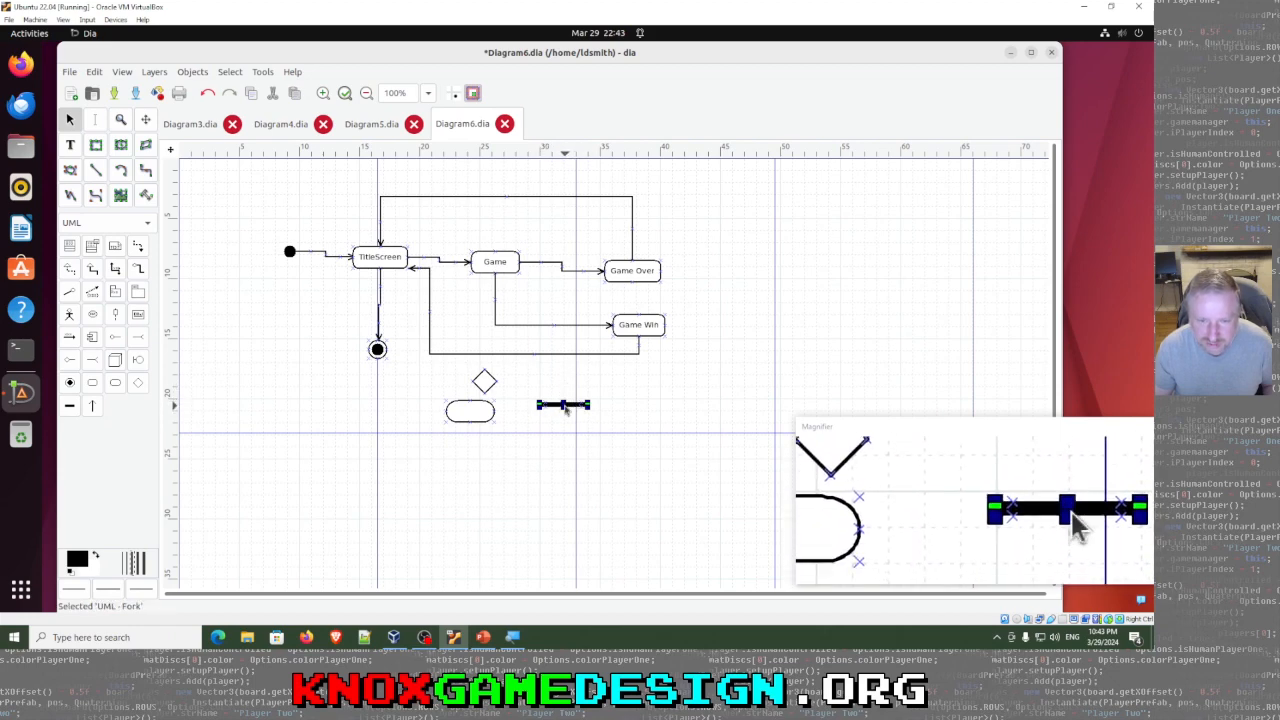
Step: Examine the fork bar's General and Meta properties
right_click(566, 404)
click(603, 439)
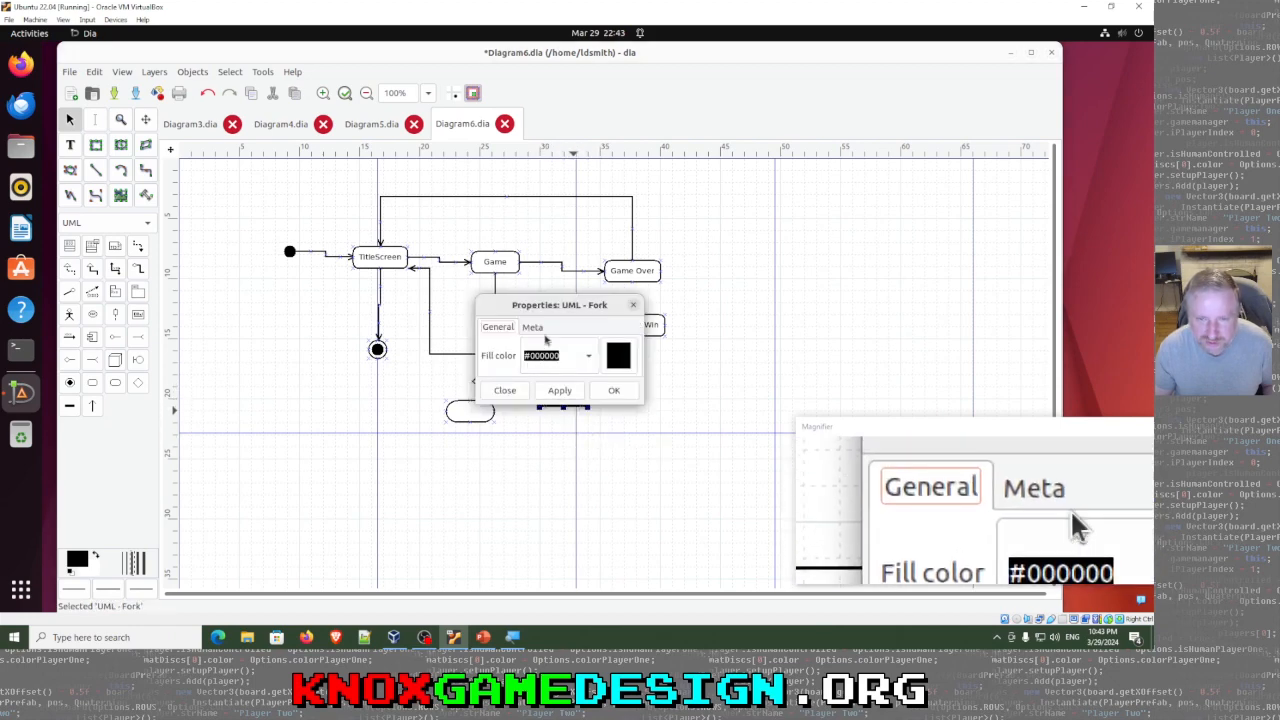
click(532, 327)
click(633, 304)
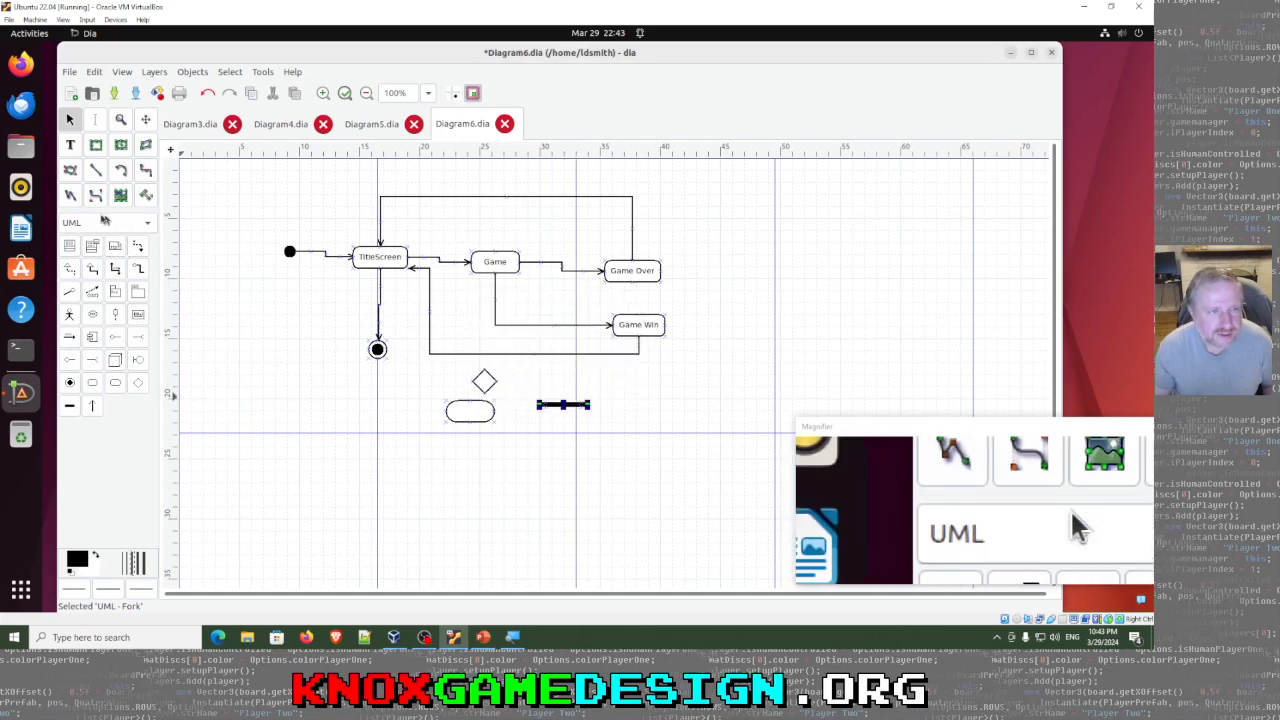
Step: Draw an Assorted-sheet octagon about 5 units wide in the empty area at the lower left of the state diagram
click(145, 225)
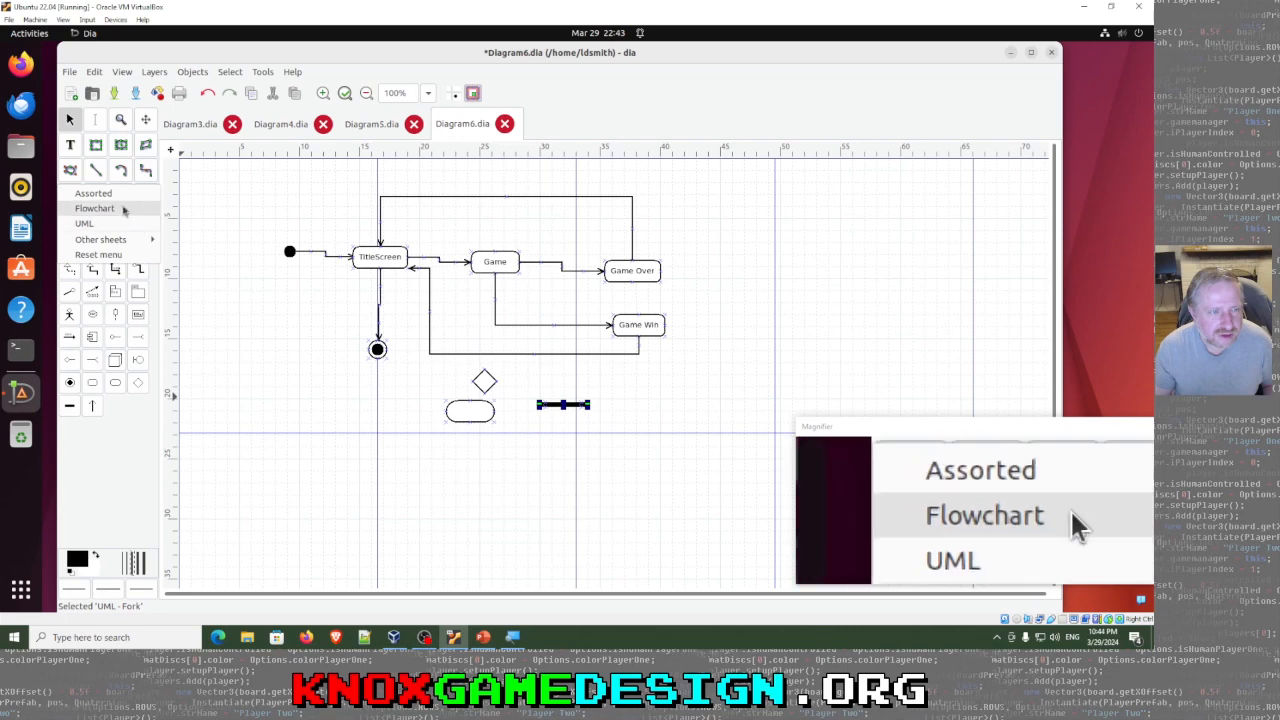
click(115, 197)
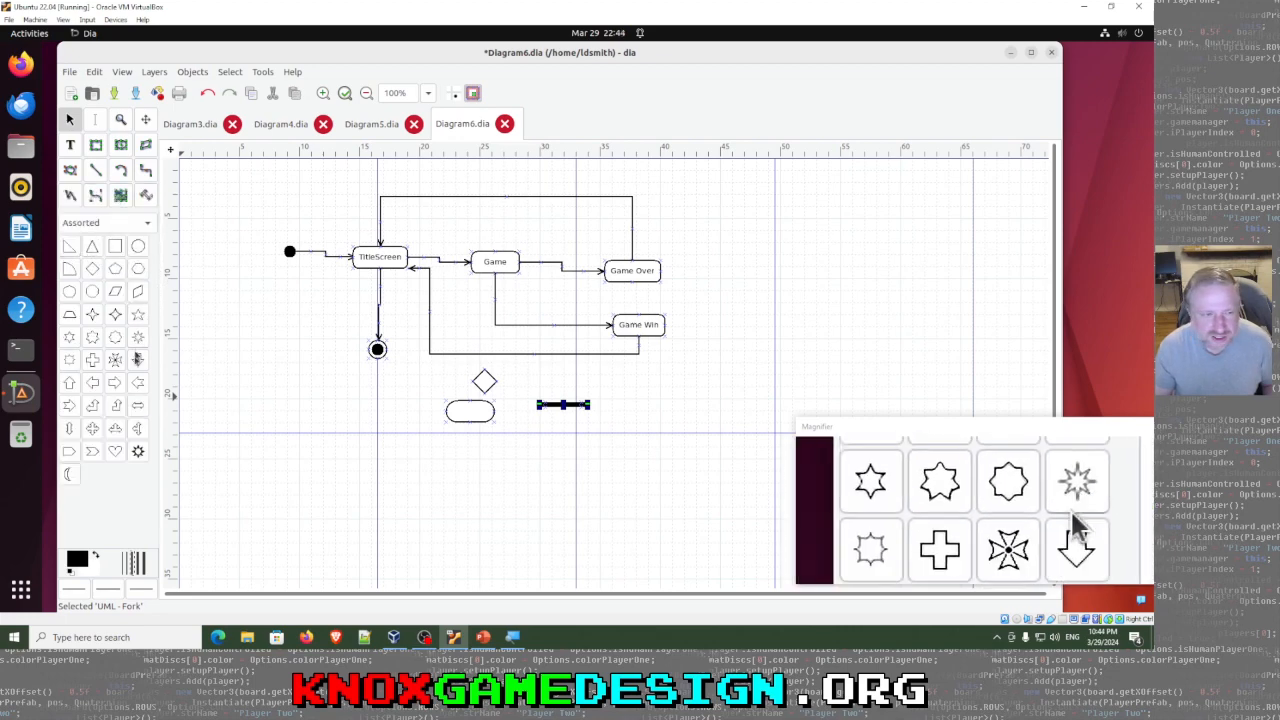
click(92, 292)
drag(291, 417, 341, 467)
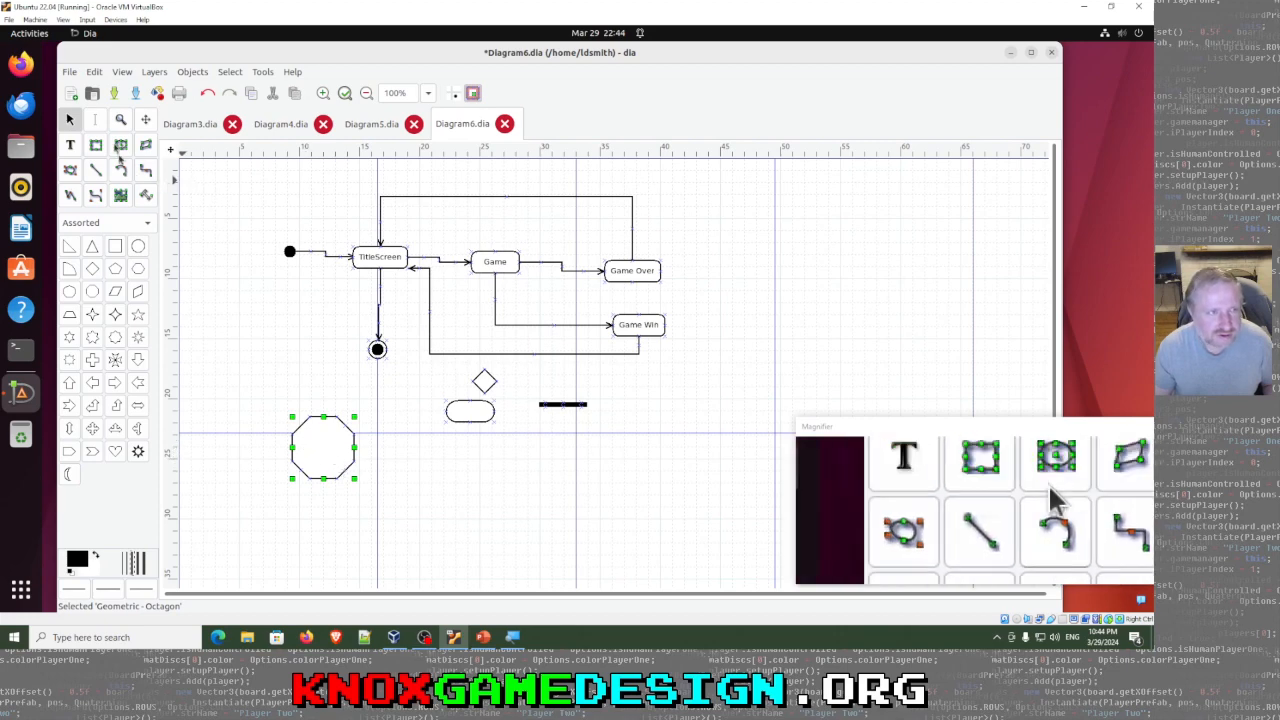
Step: Add the text STOP inside the octagon and set its font size to 48 pt
click(95, 119)
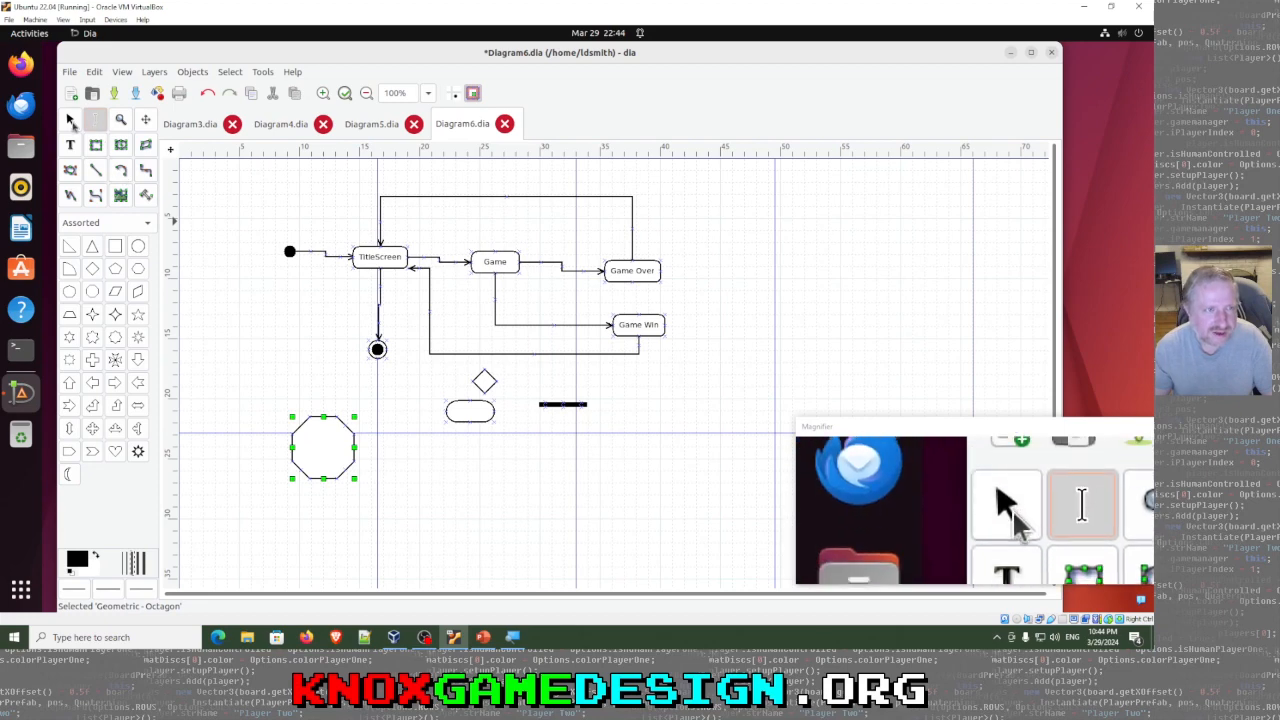
click(70, 144)
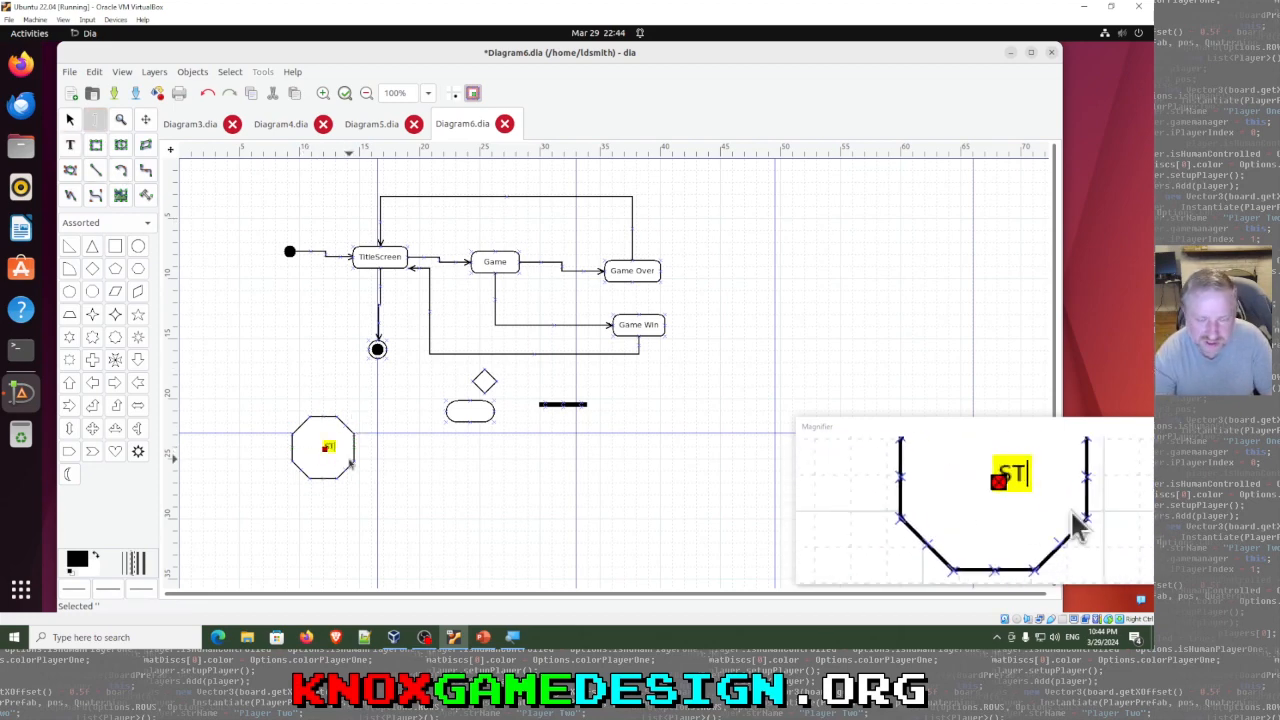
click(385, 441)
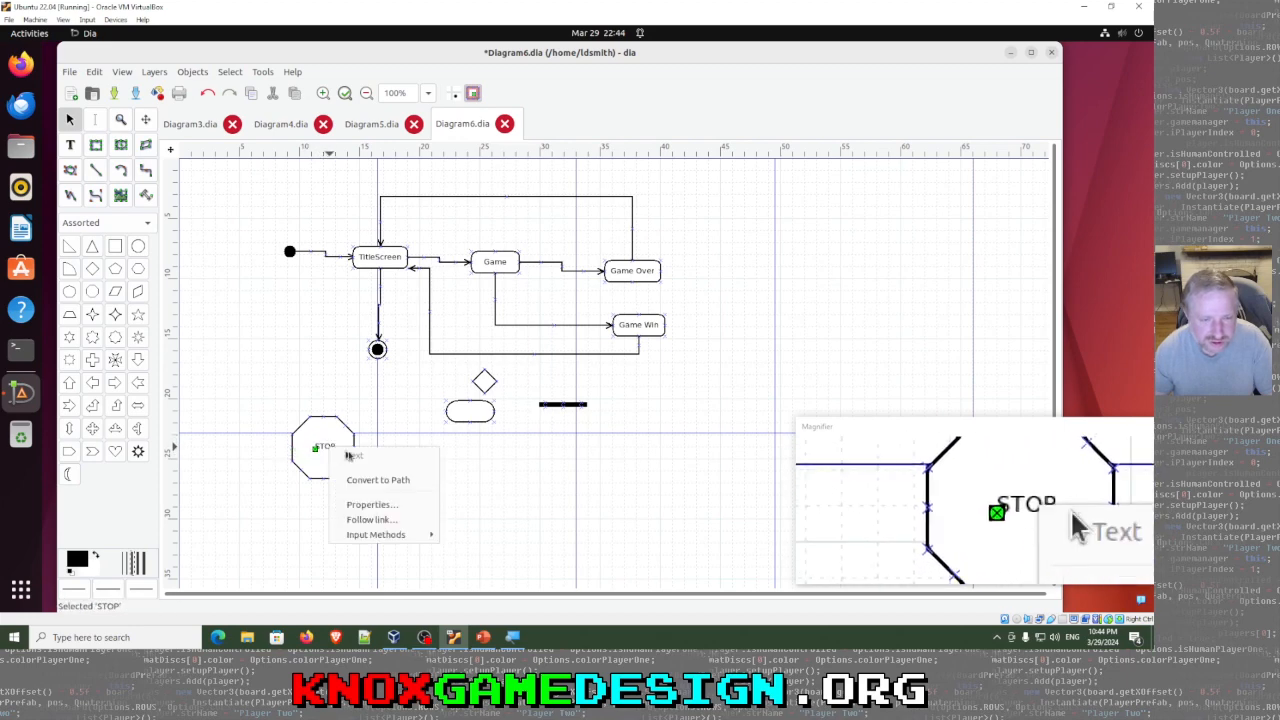
click(372, 505)
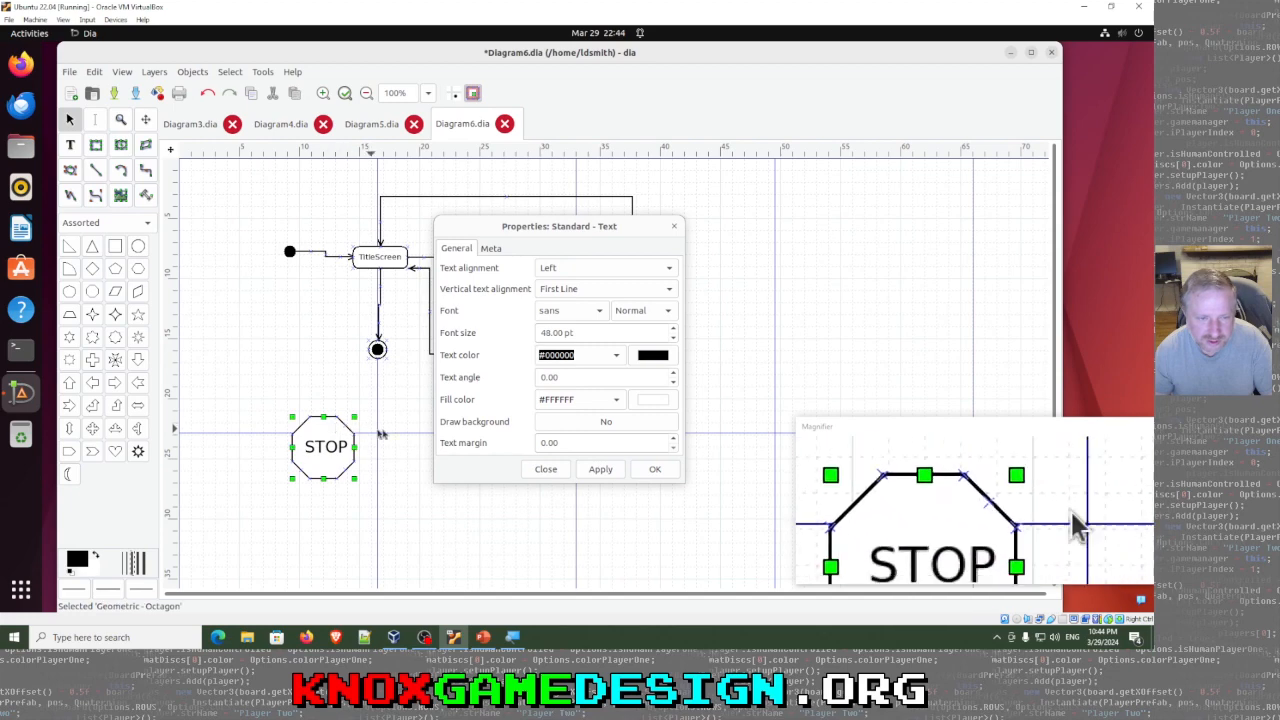
click(652, 469)
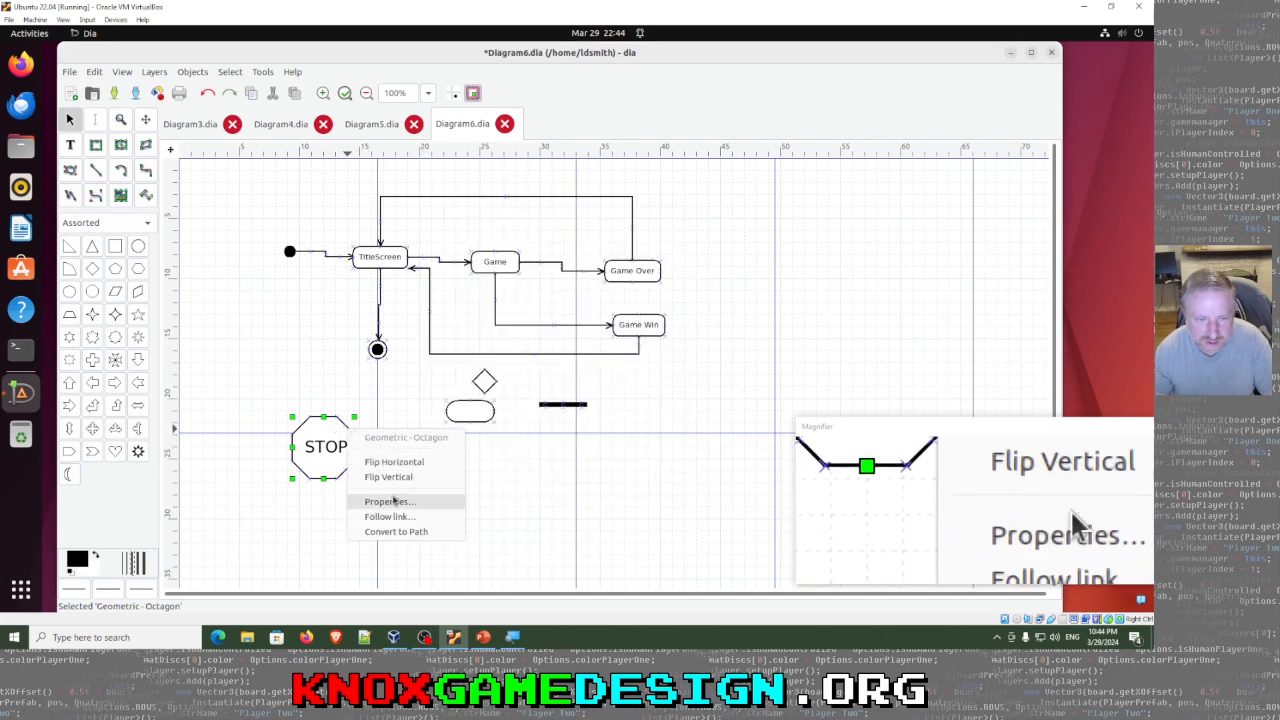
Step: Set the octagon's fill color to red, #FF0000
click(395, 501)
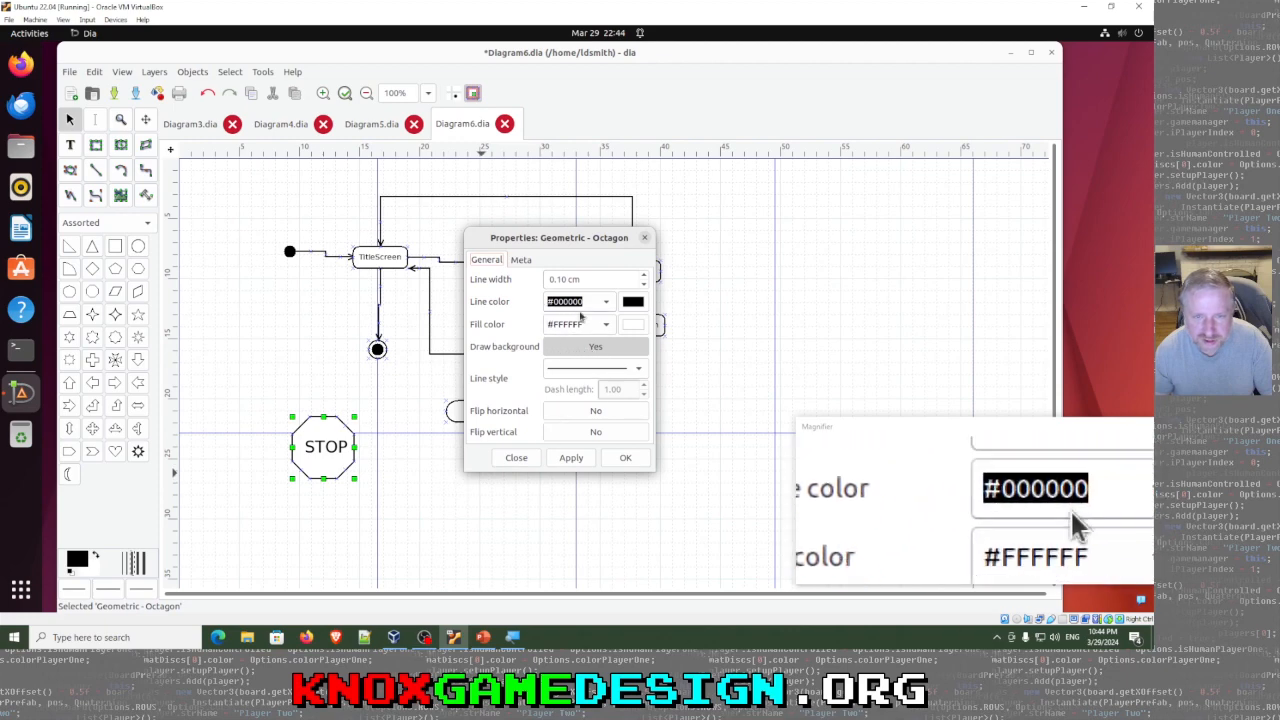
click(607, 326)
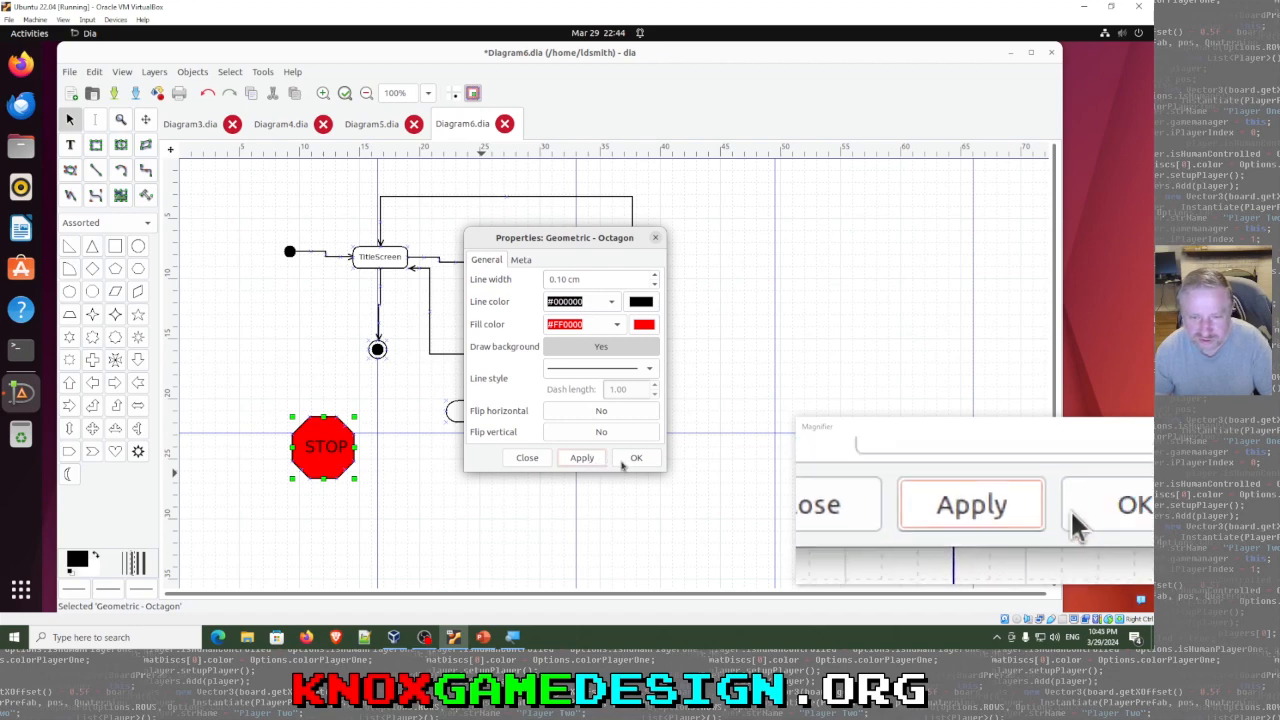
click(630, 459)
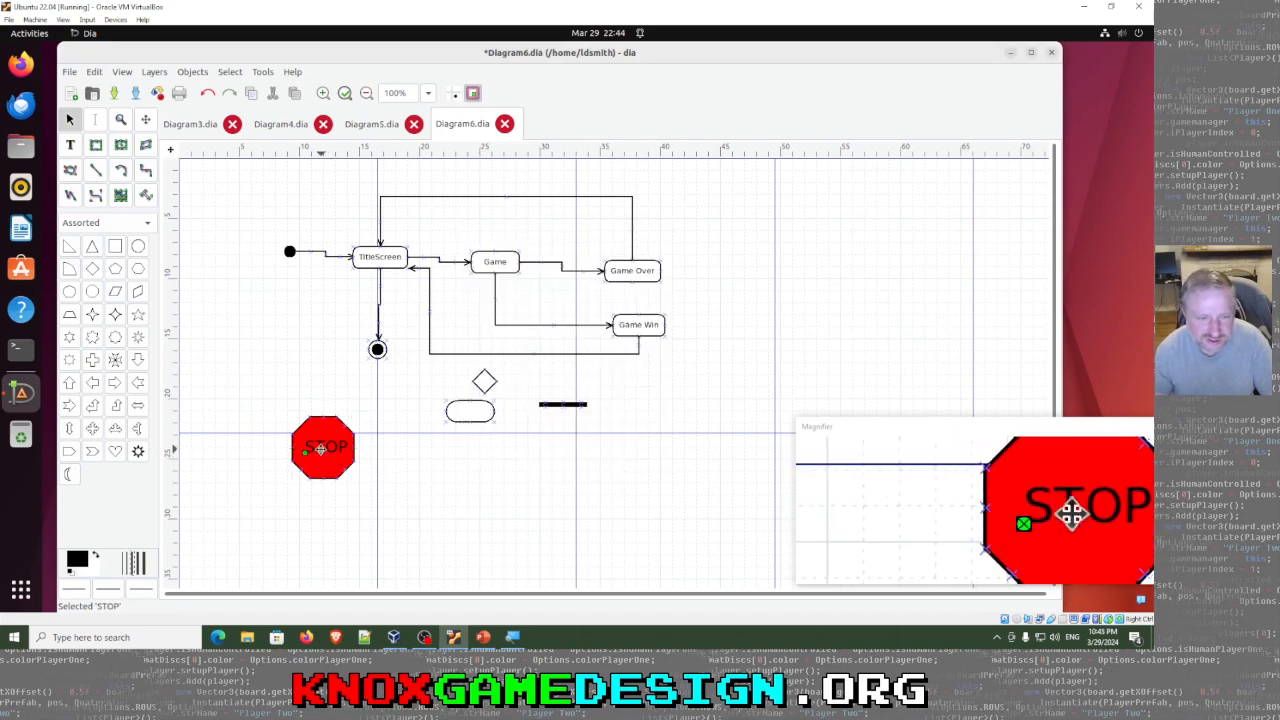
Step: Set the STOP text's color to white, #FFFFFF
click(359, 508)
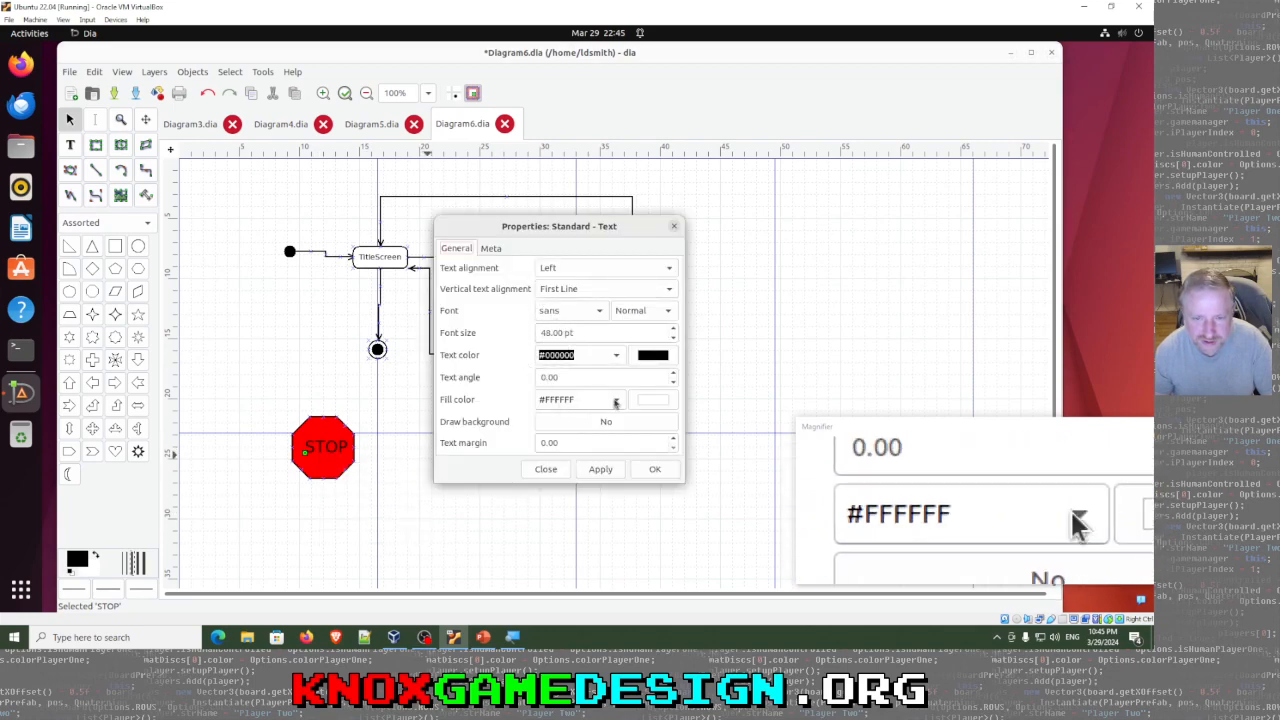
click(647, 362)
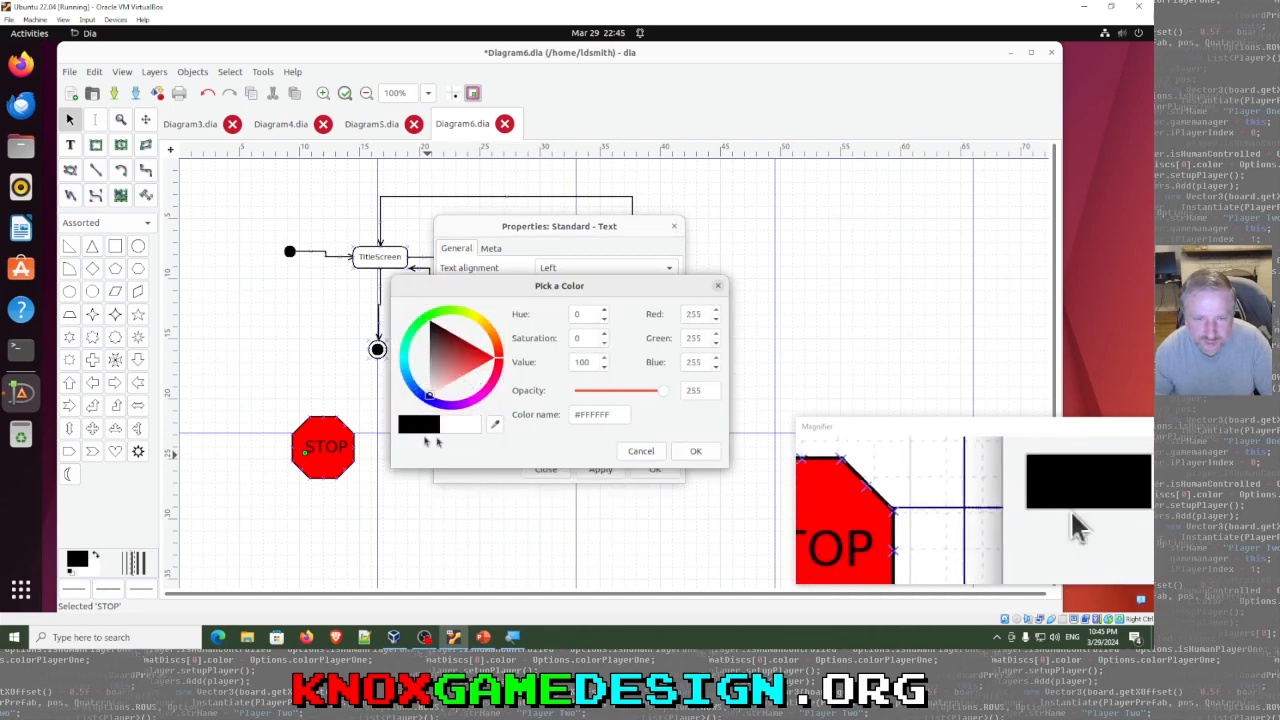
click(692, 452)
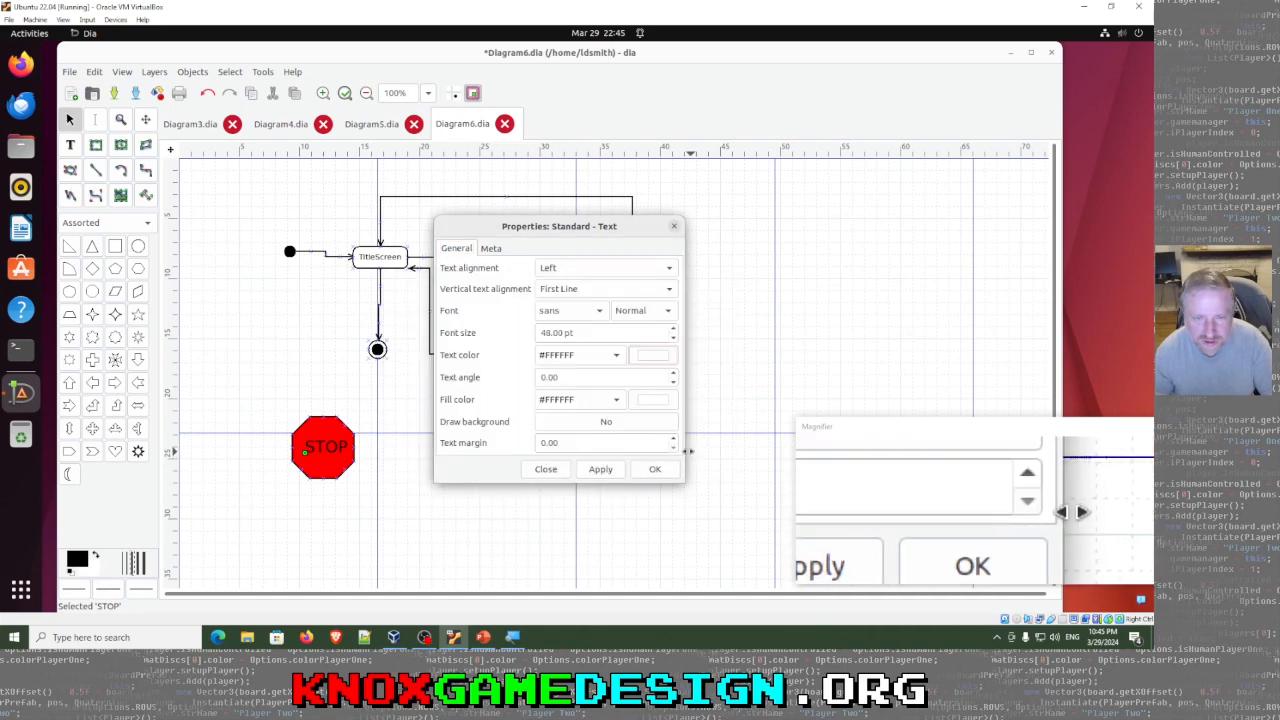
click(652, 470)
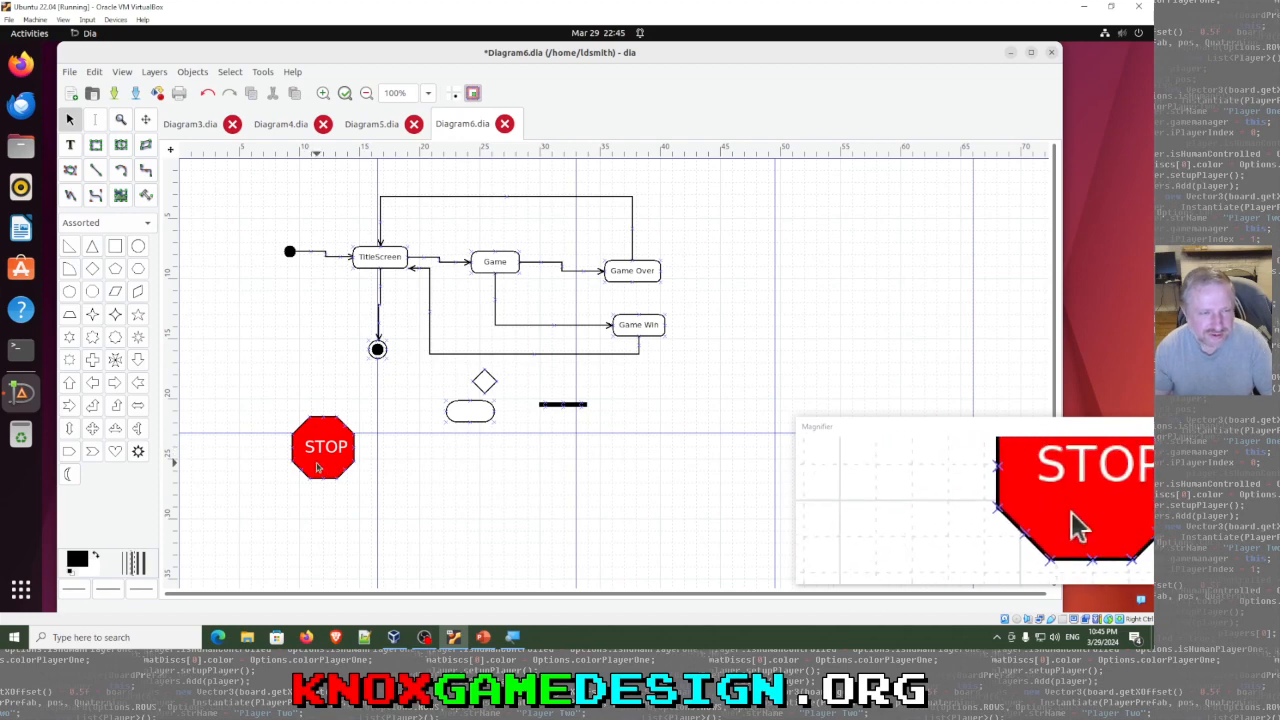
Step: Draw an up arrow below and to the right of the STOP sign and stretch it to about 4 units high
click(69, 382)
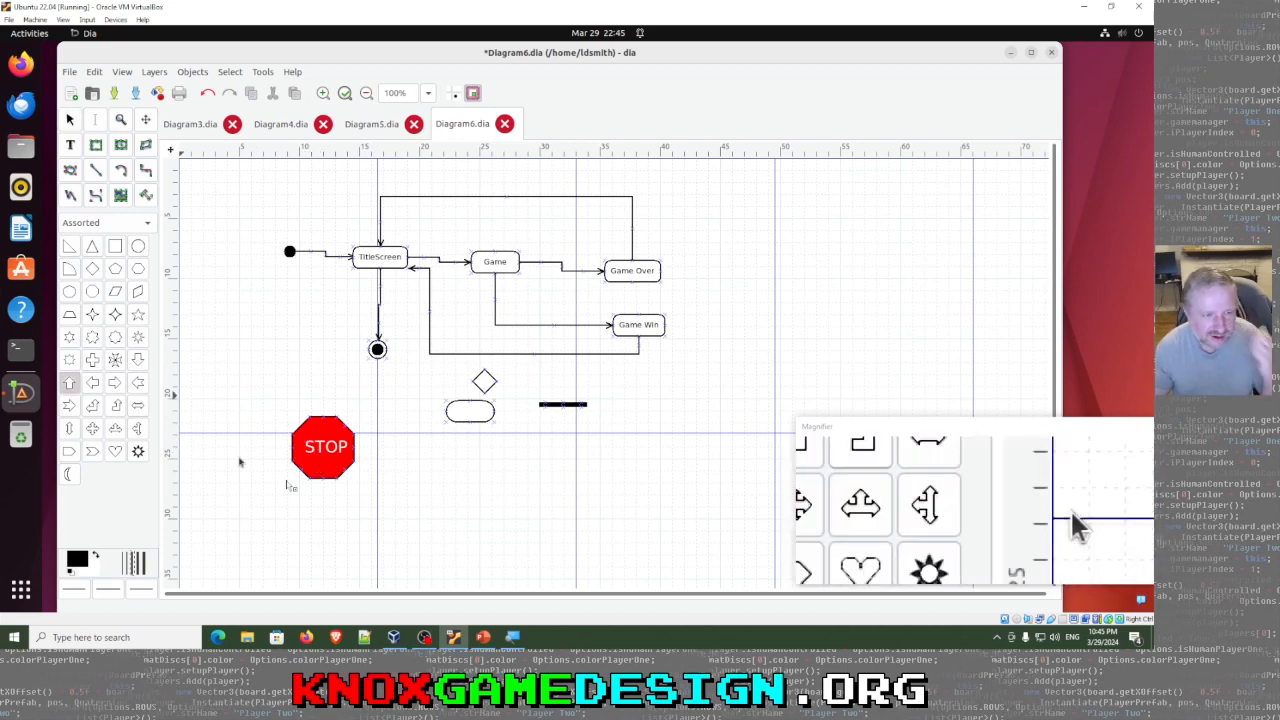
drag(385, 512, 448, 528)
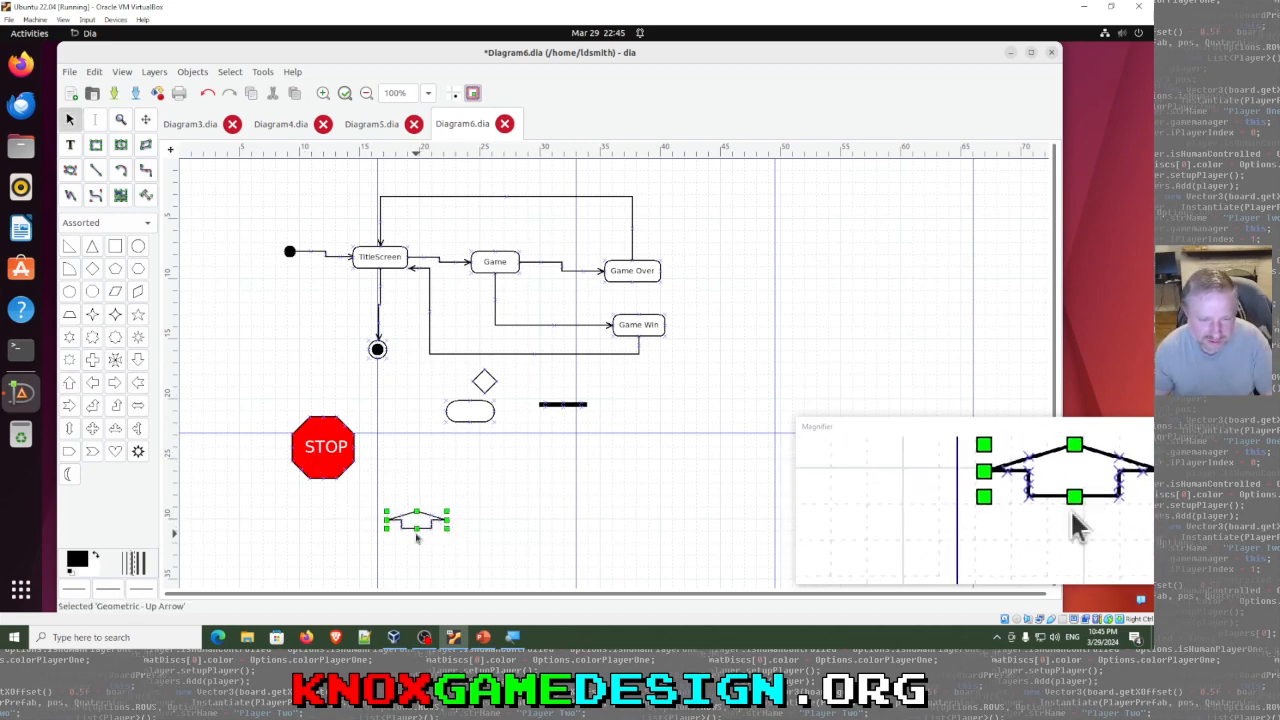
click(417, 527)
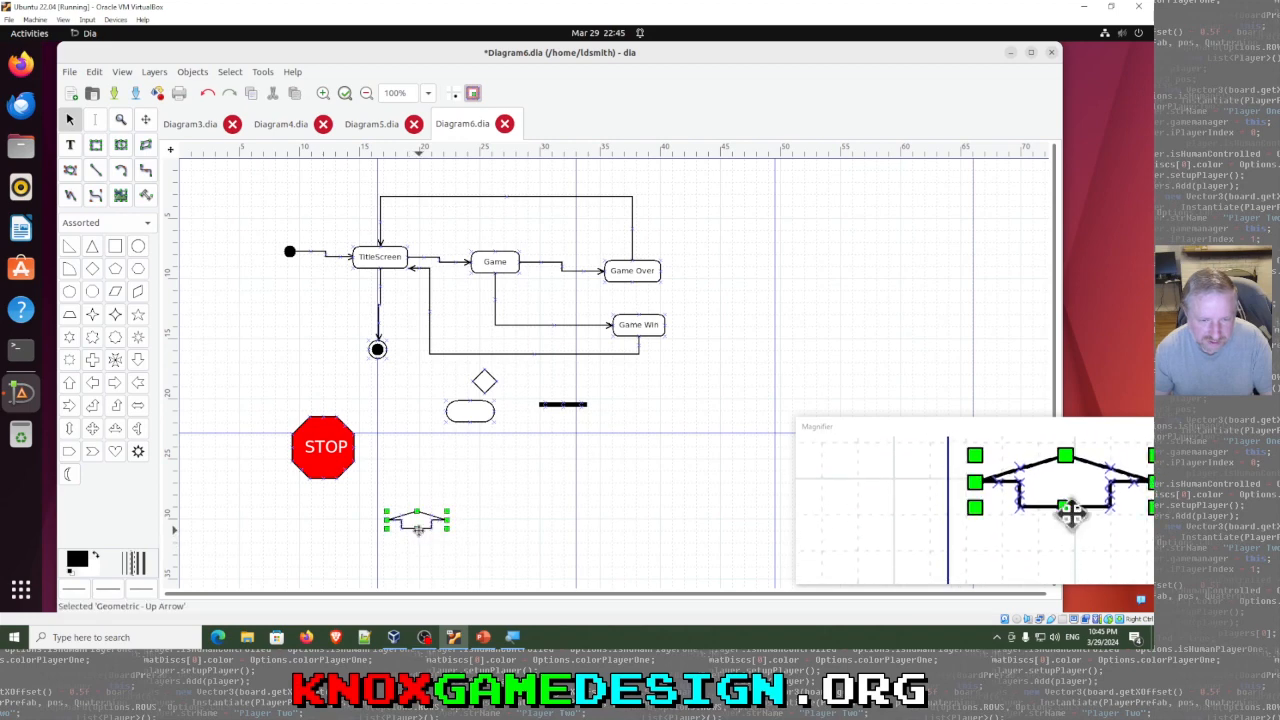
drag(417, 527, 417, 560)
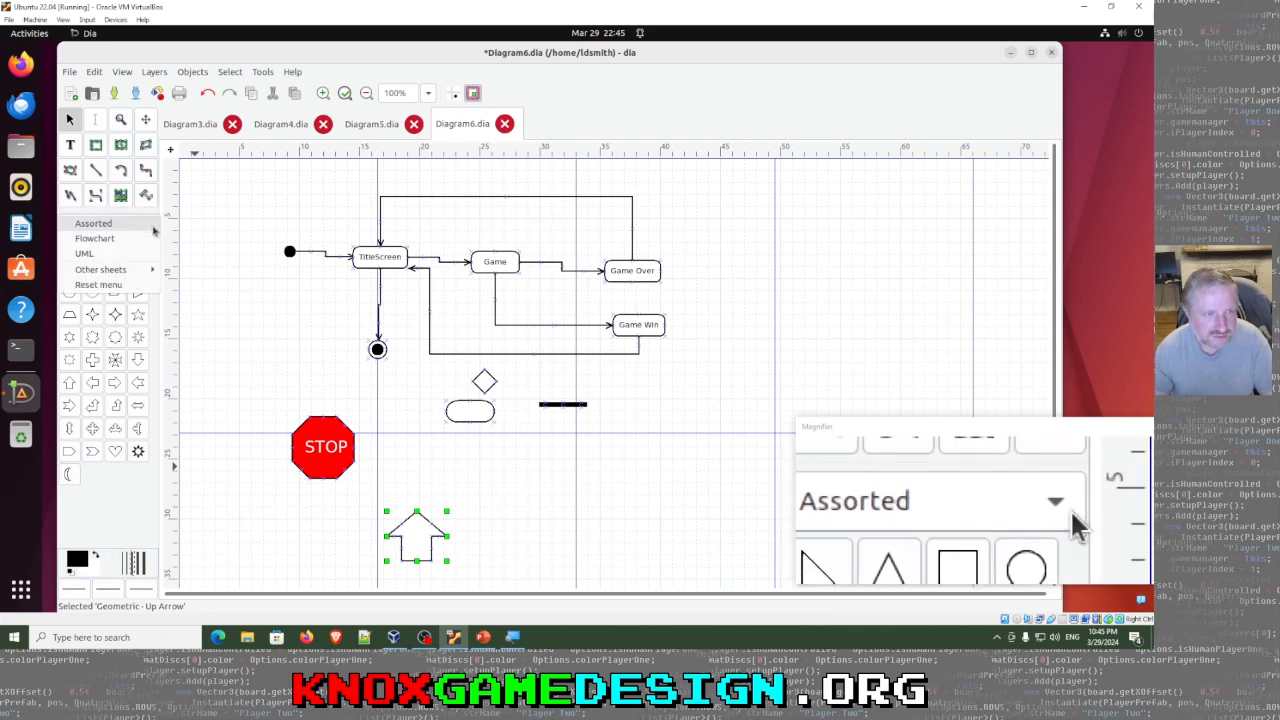
Step: Draw a Flowchart-sheet database cylinder above the STOP sign and label it MyDatabase
click(112, 239)
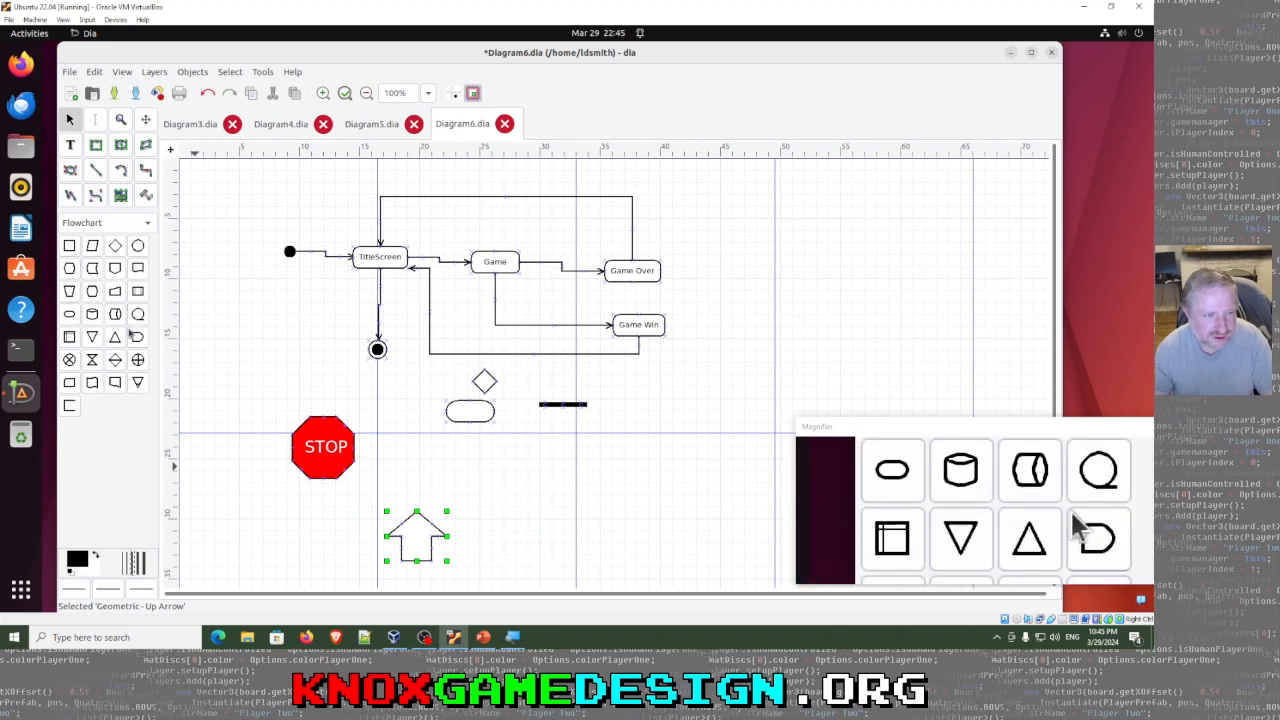
click(92, 314)
drag(282, 362, 308, 380)
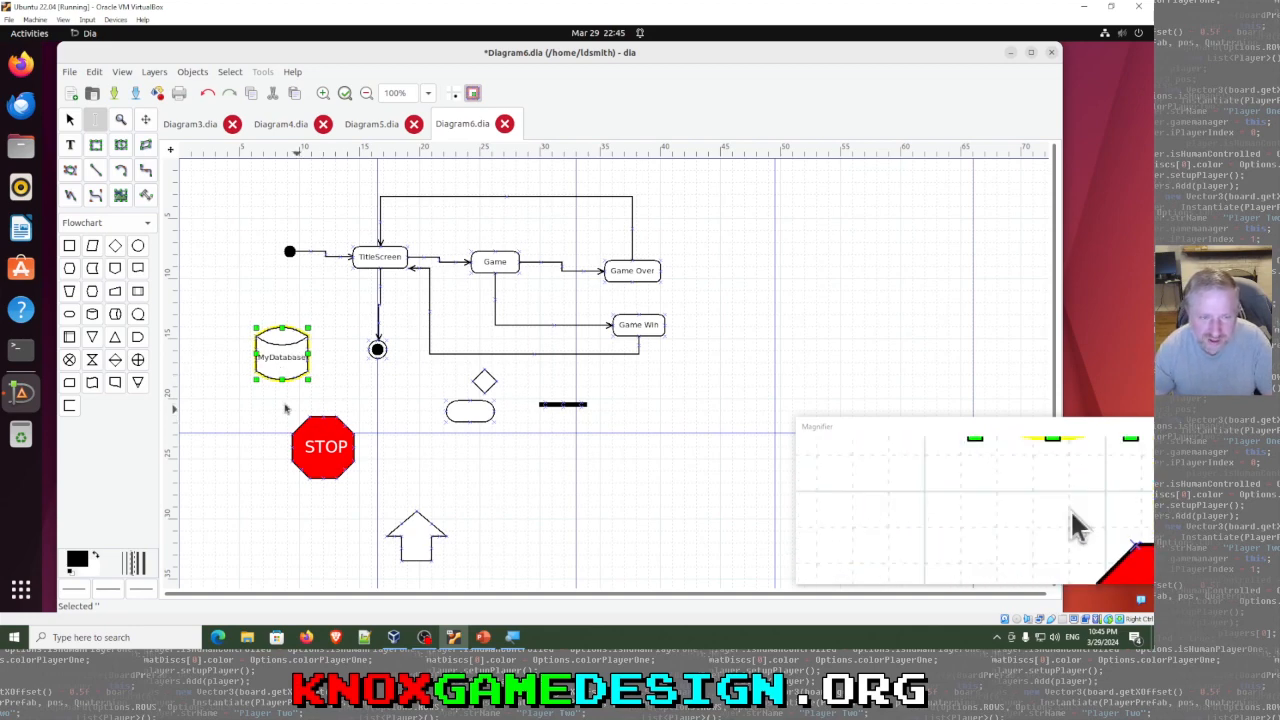
click(289, 405)
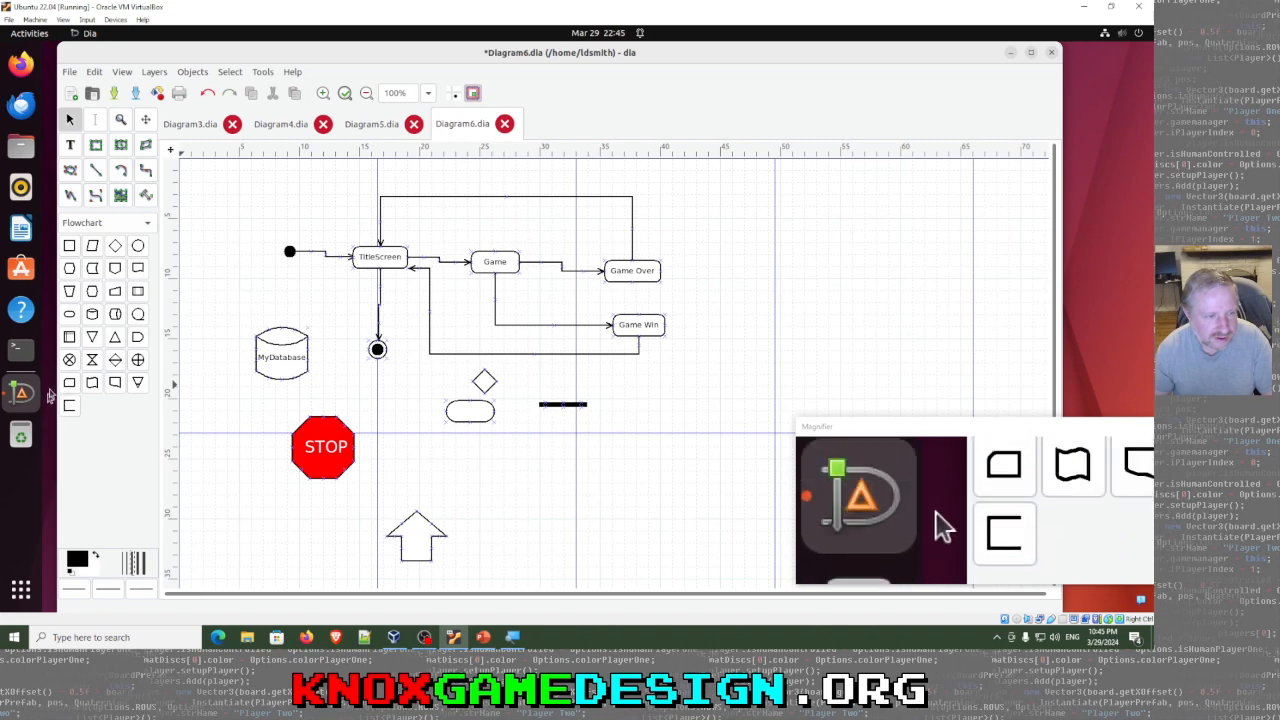
Step: Place the Civil sheet's triangle symbol with a line beneath it just above the up arrow
click(138, 223)
mouse_move(130, 257)
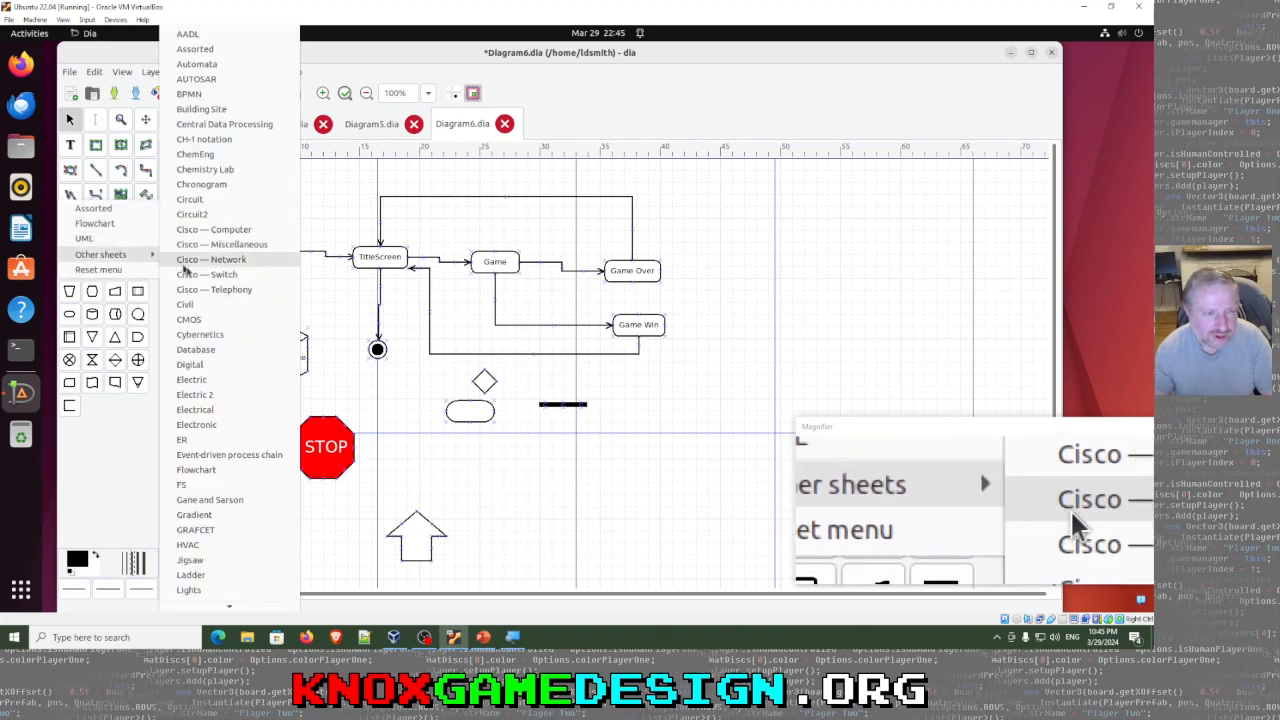
click(186, 304)
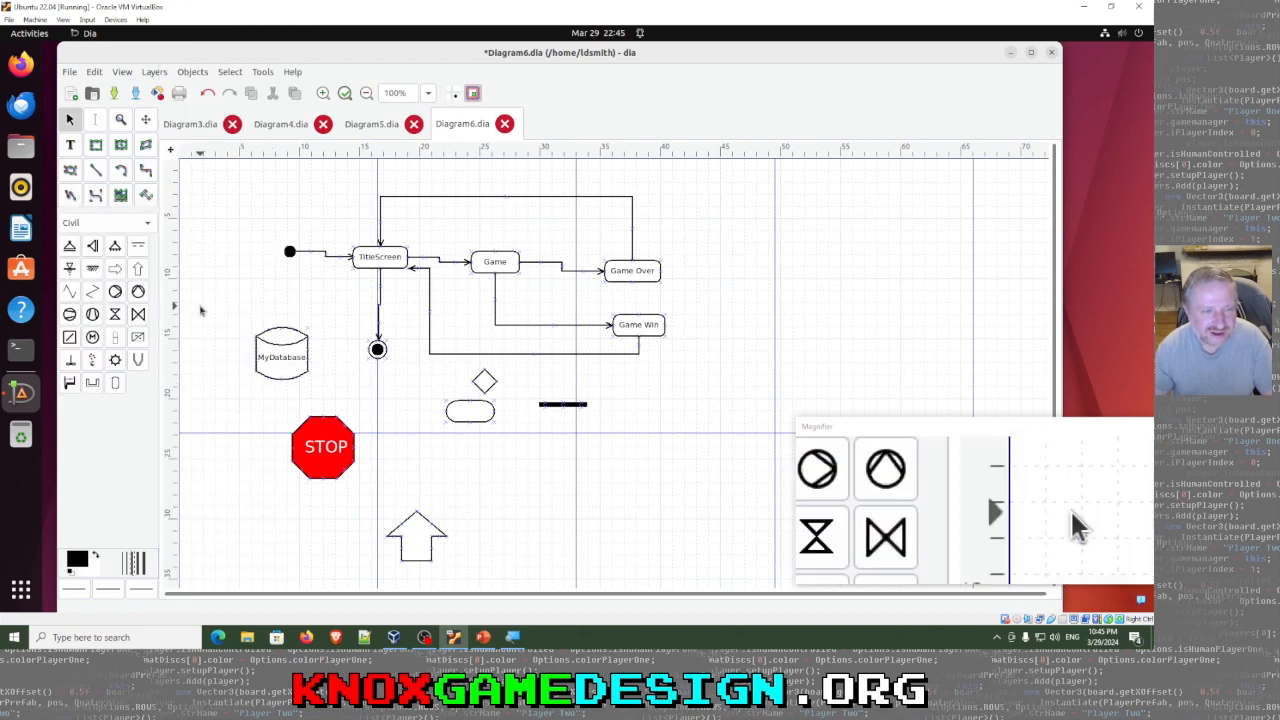
click(69, 268)
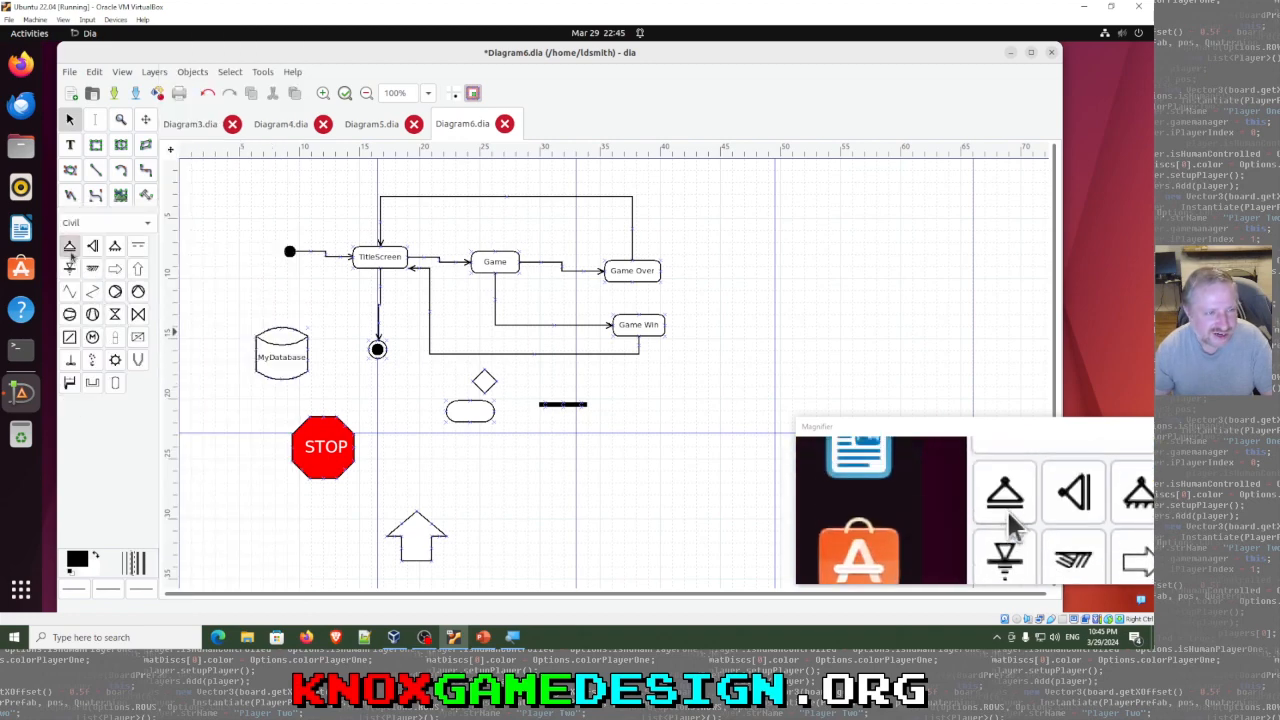
click(412, 462)
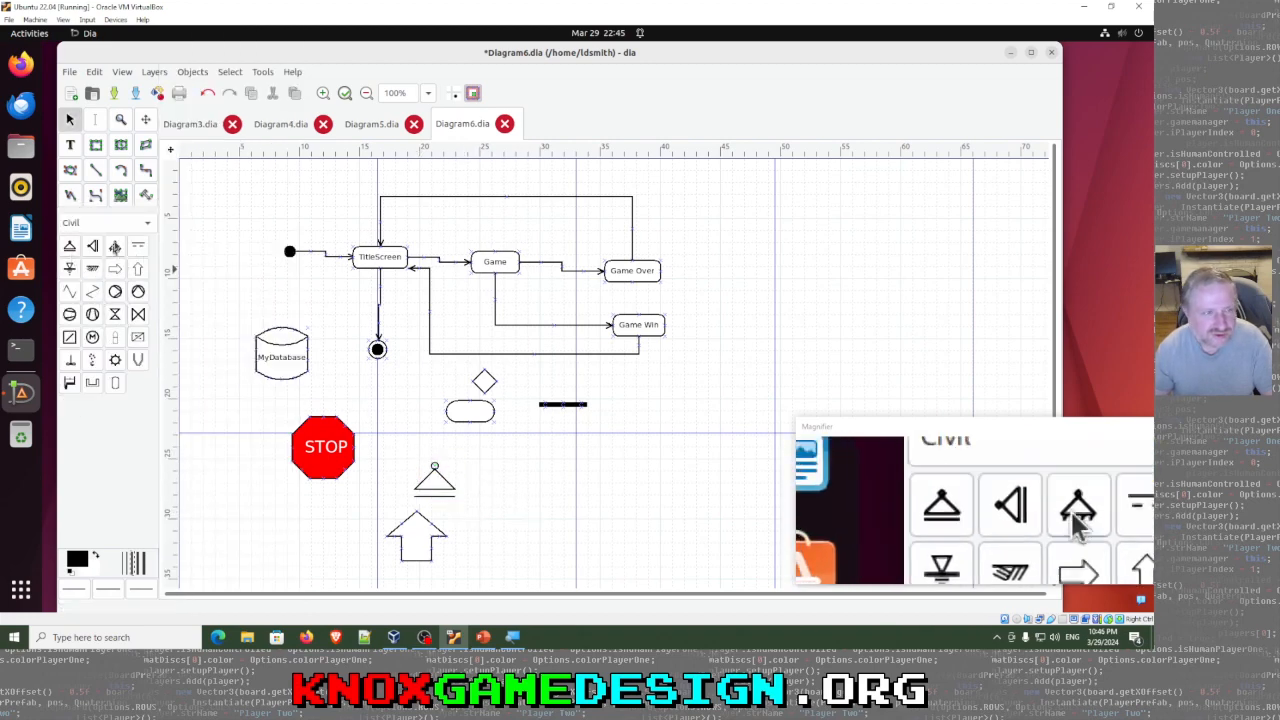
Step: Place an Electric-sheet contact symbol below the fork bar and an enlarged circled-cross lamp symbol to its right
click(141, 223)
mouse_move(136, 241)
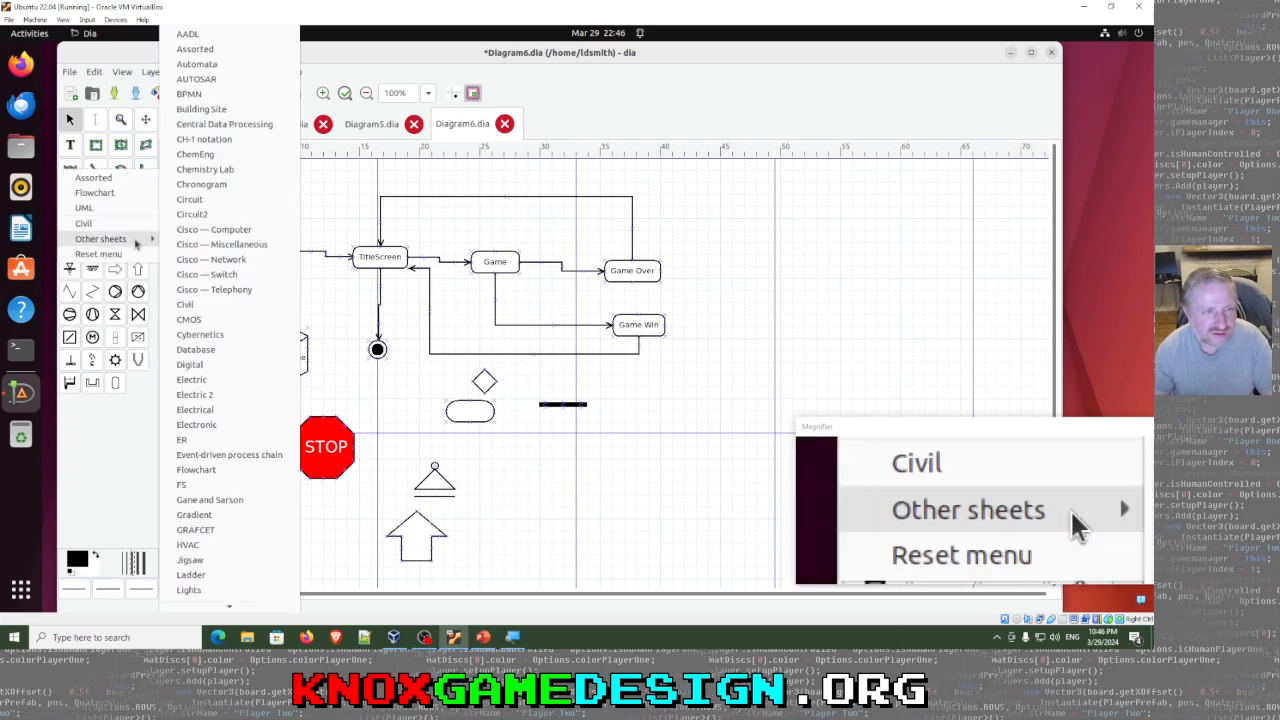
click(205, 379)
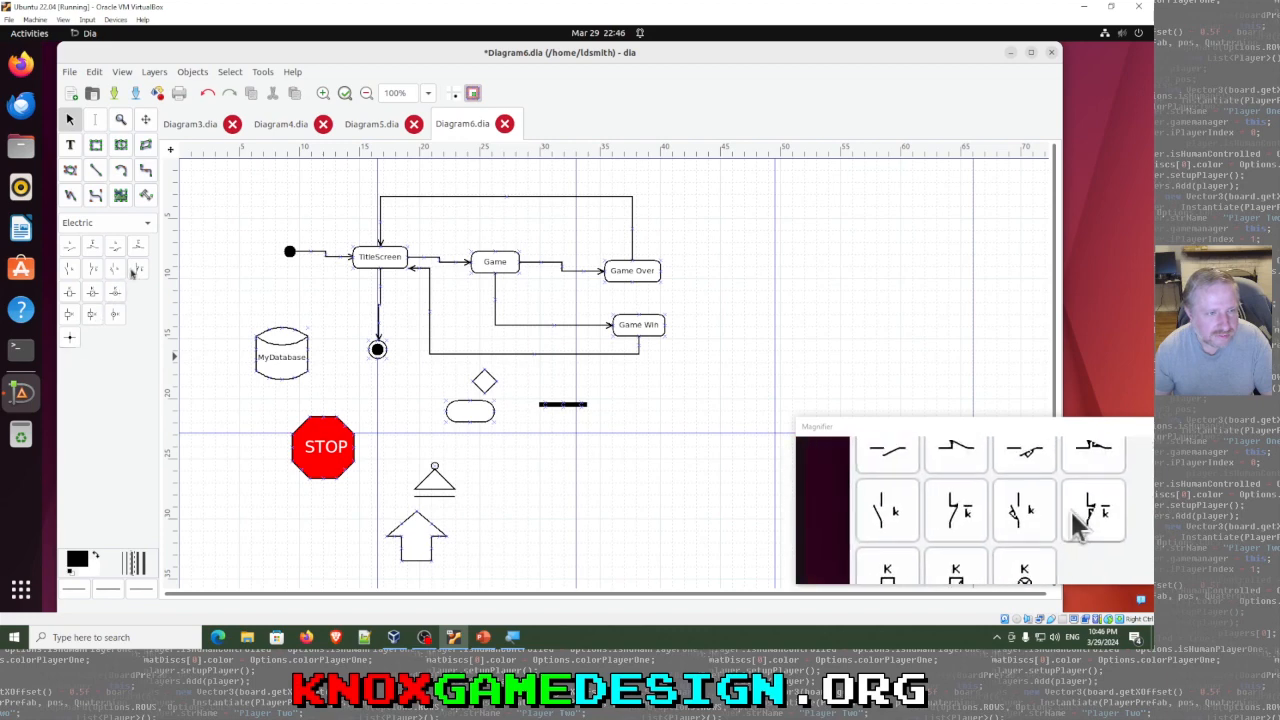
click(92, 268)
click(540, 468)
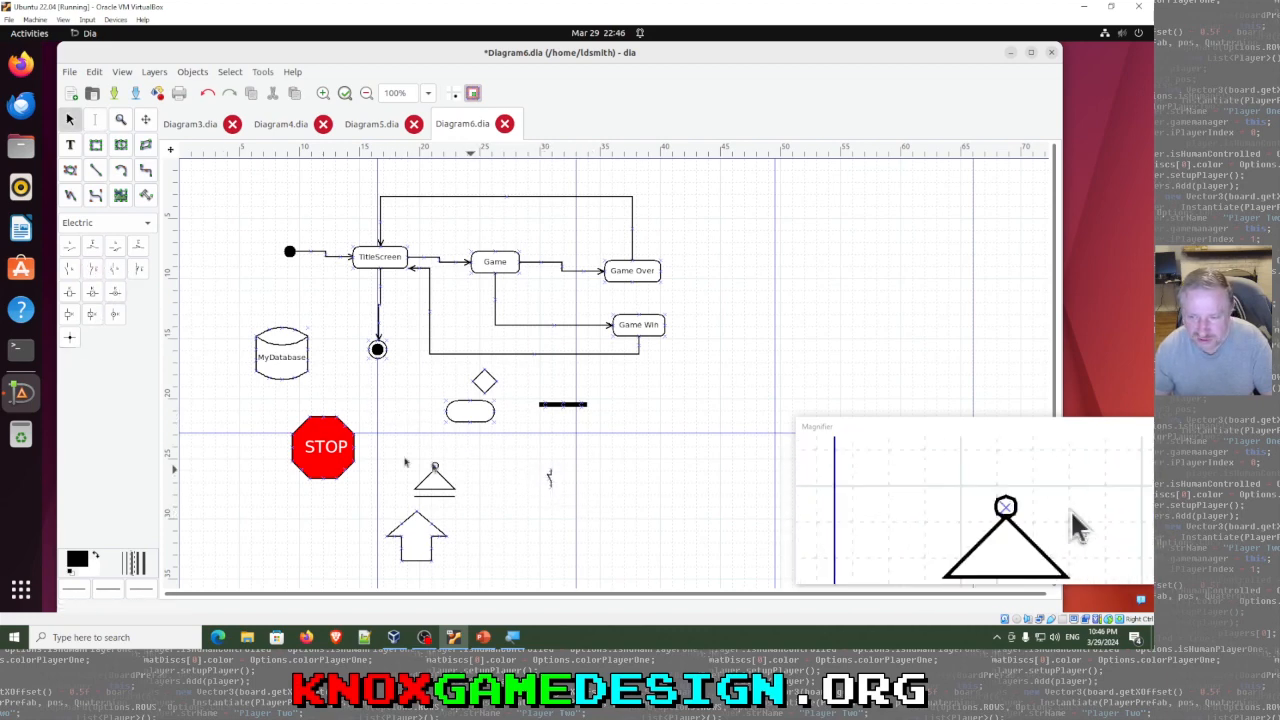
click(114, 314)
click(628, 468)
drag(627, 473, 684, 520)
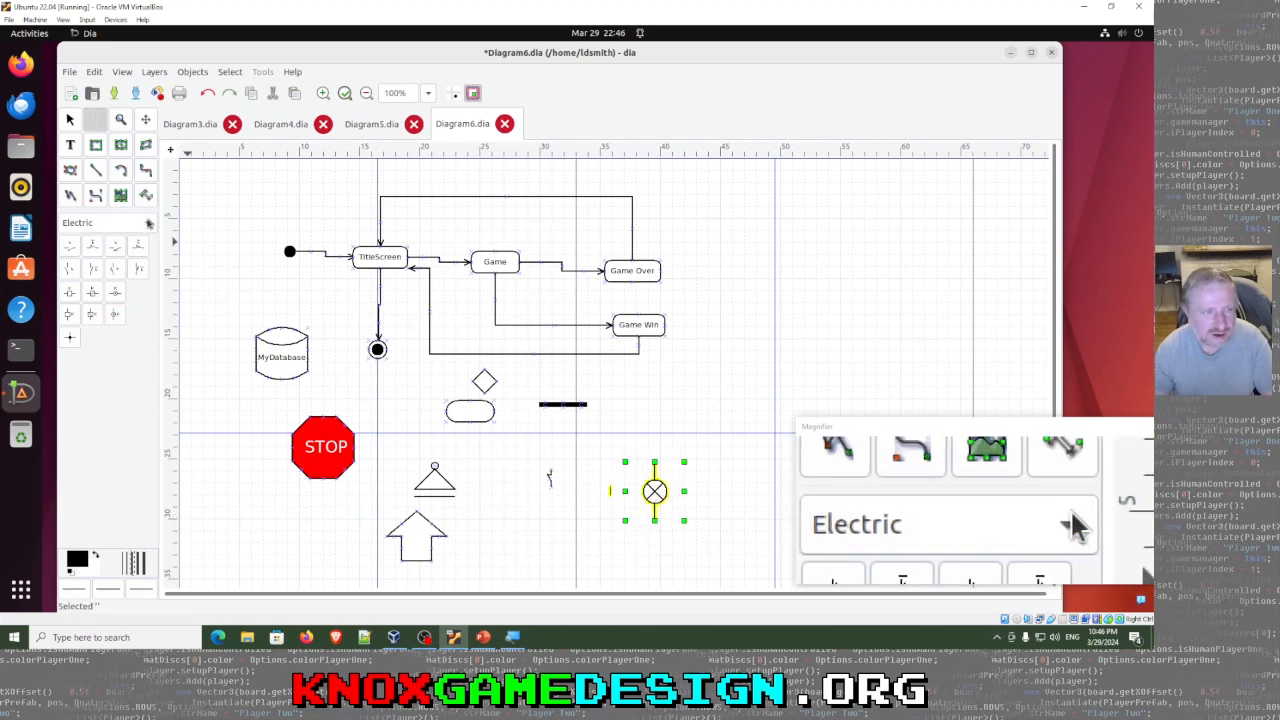
Step: Load the Cisco — Computer shape sheet and create a new diagram
click(125, 222)
mouse_move(127, 257)
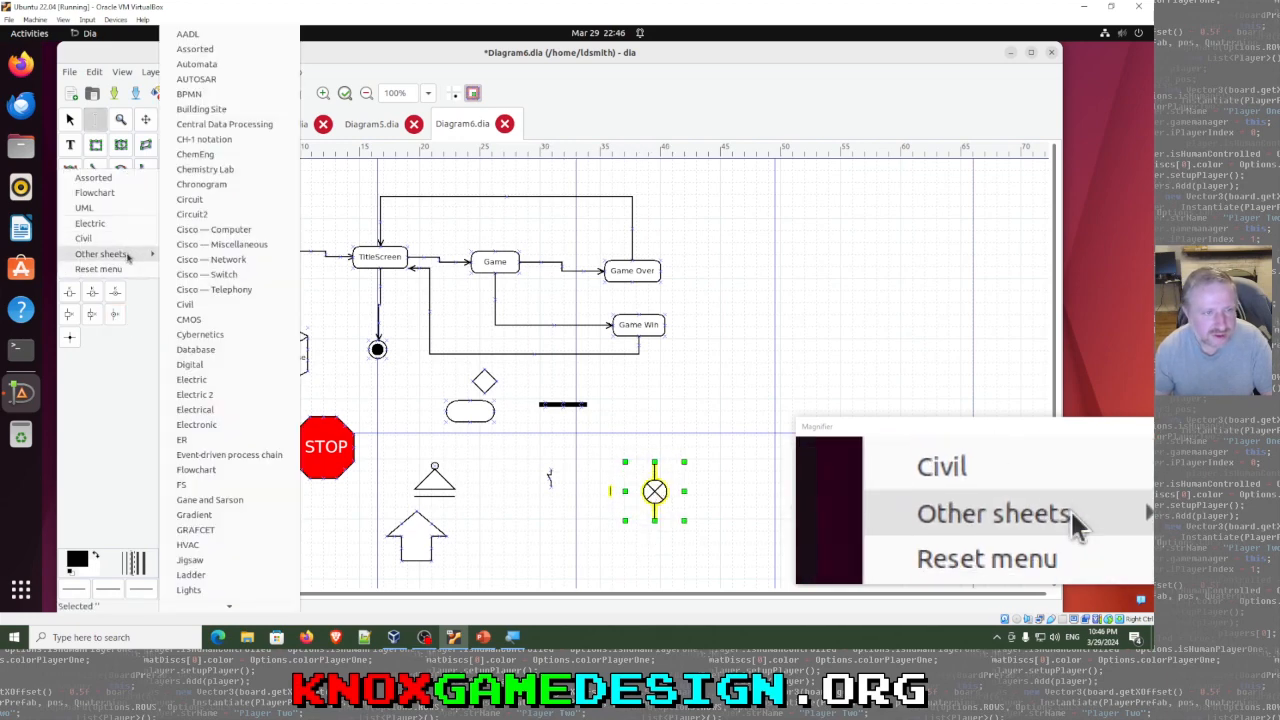
click(214, 230)
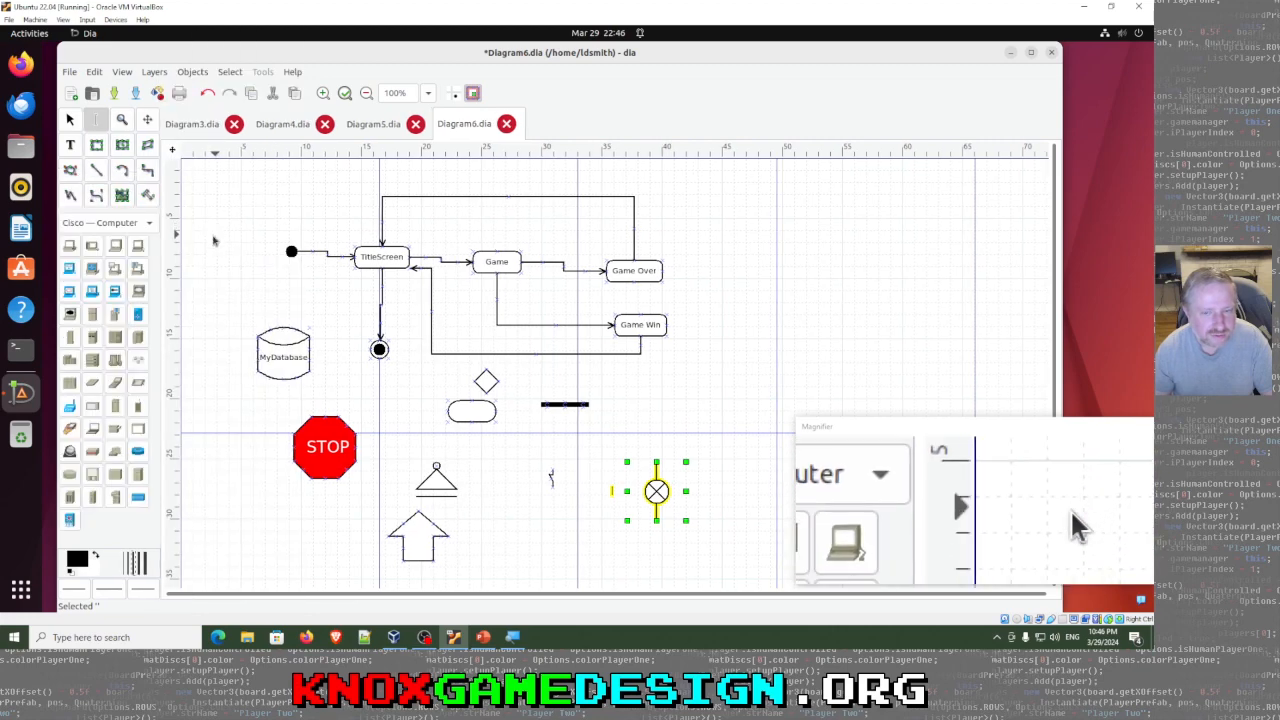
click(71, 93)
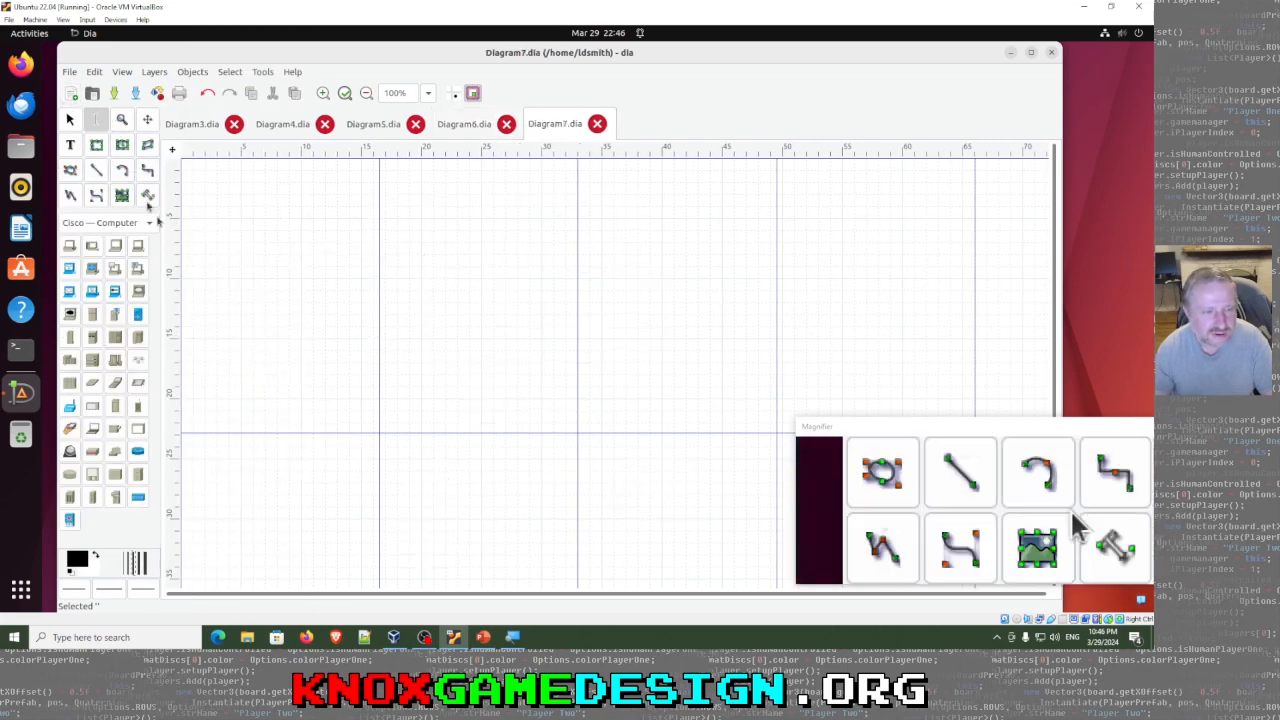
Step: Draw two Cisco PC shapes in the new diagram, a slightly smaller one below the first
click(69, 245)
drag(309, 331, 380, 396)
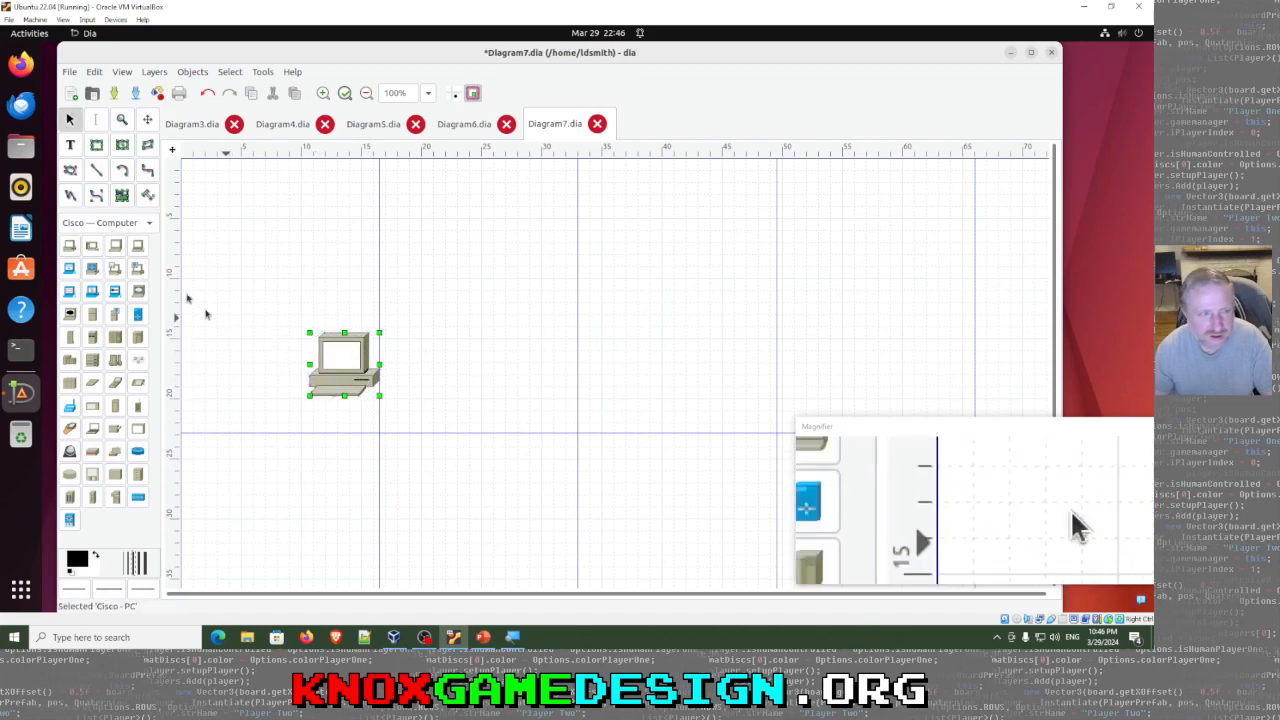
click(69, 245)
drag(307, 441, 367, 492)
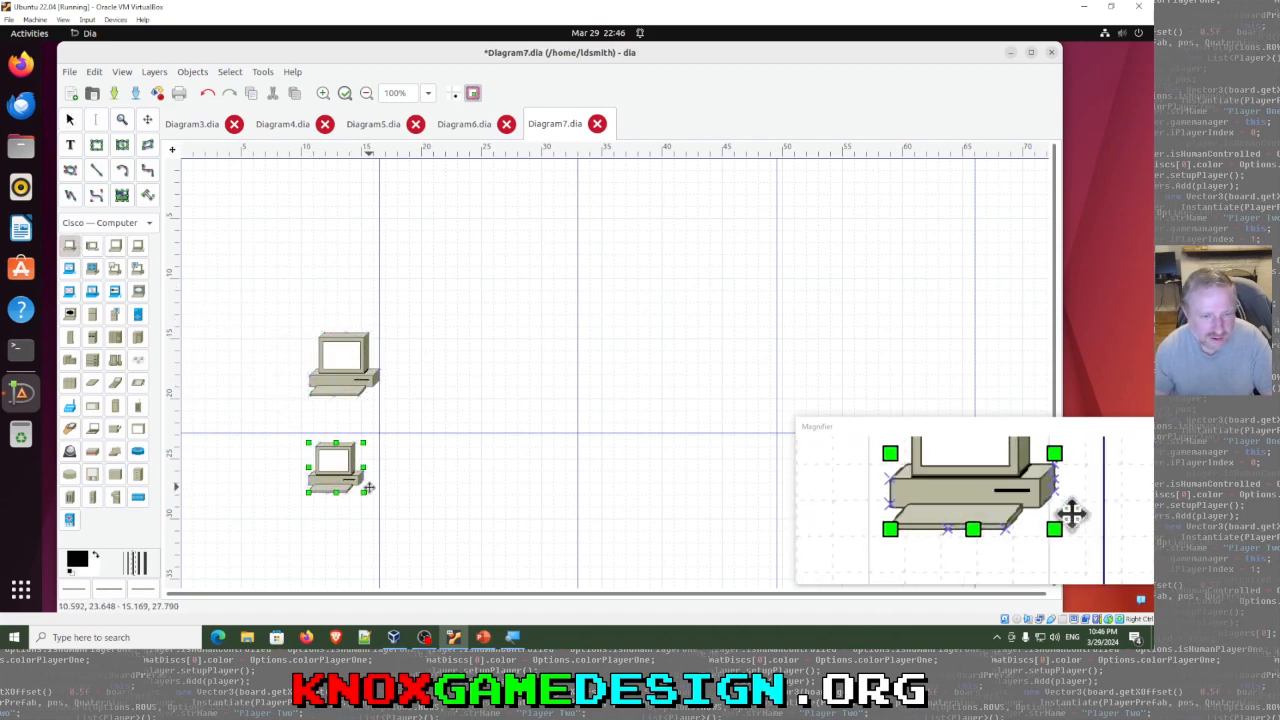
Step: Draw Cisco EtherClient and HP Mini shapes to the right of the PCs and a handheld Newton shape below the EtherClient
click(69, 406)
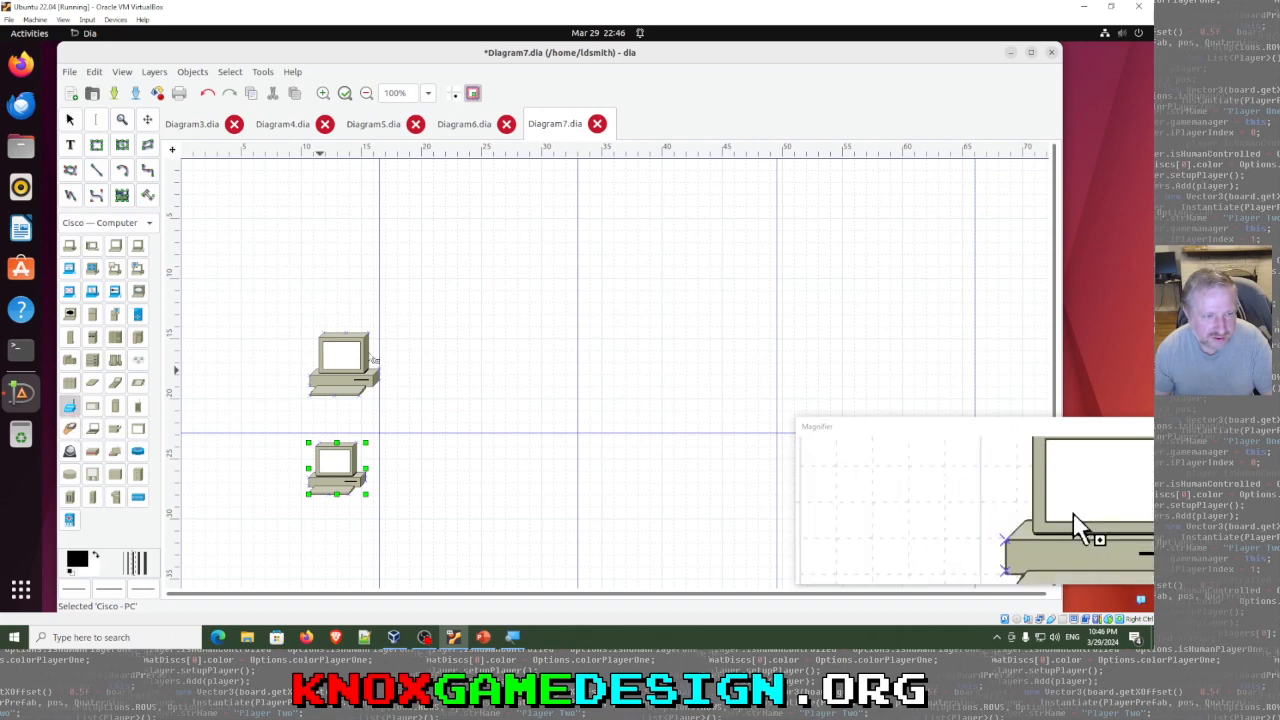
drag(466, 302, 527, 367)
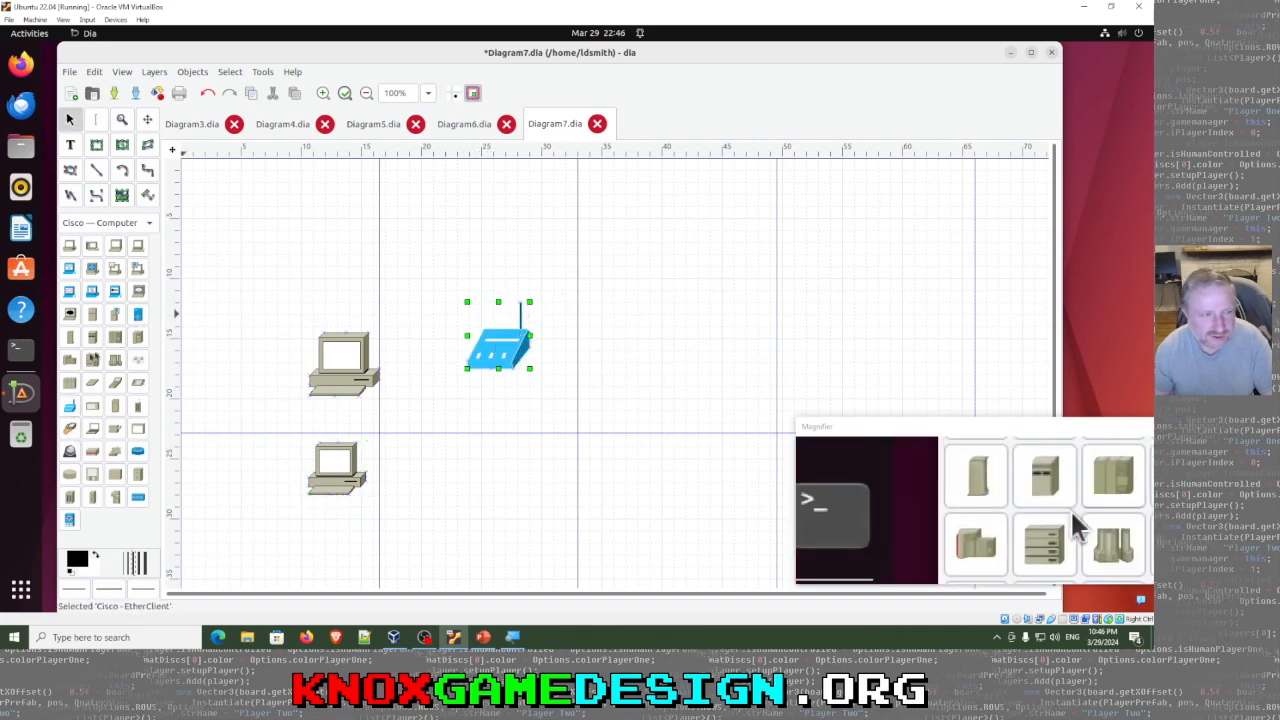
click(92, 360)
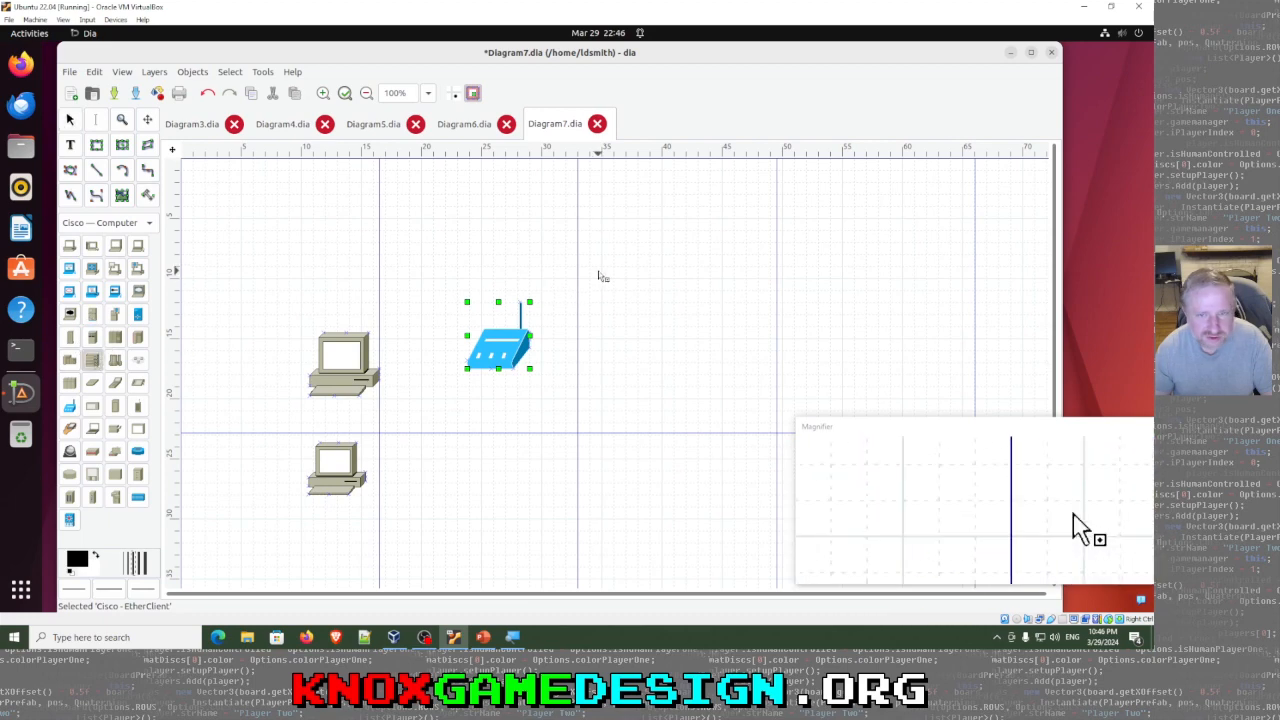
drag(600, 275, 678, 343)
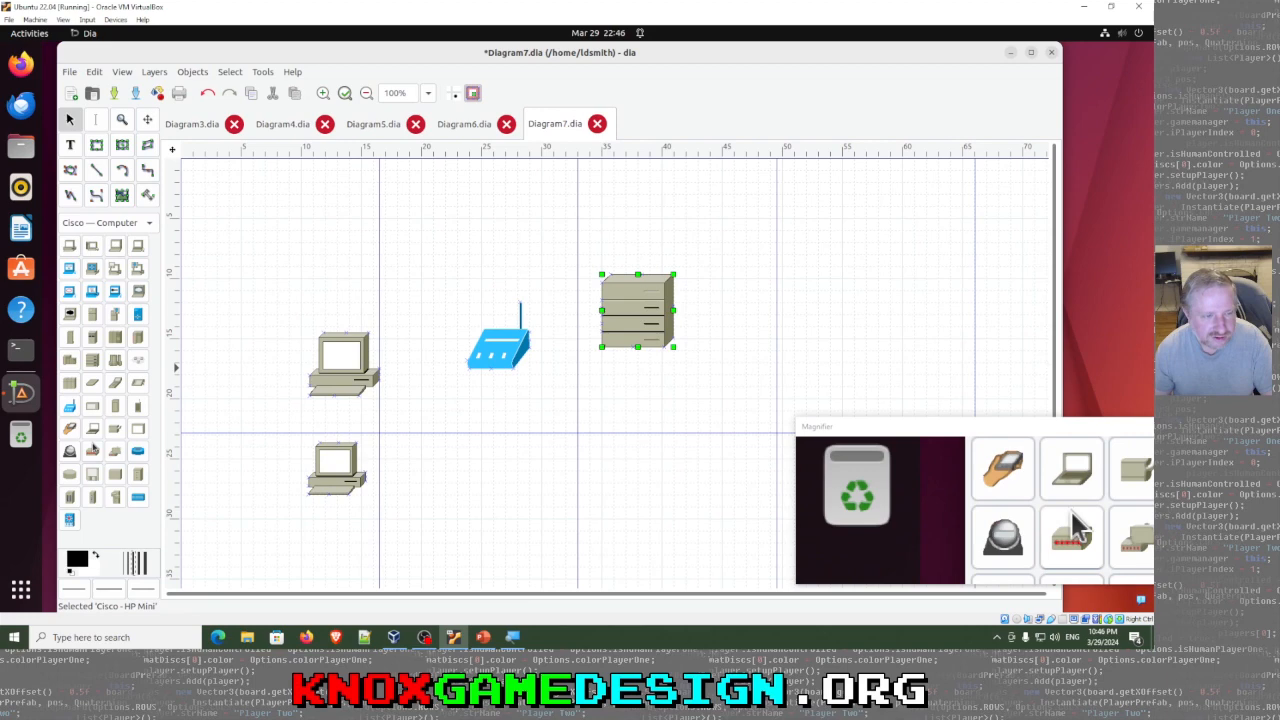
click(69, 428)
drag(443, 488, 501, 538)
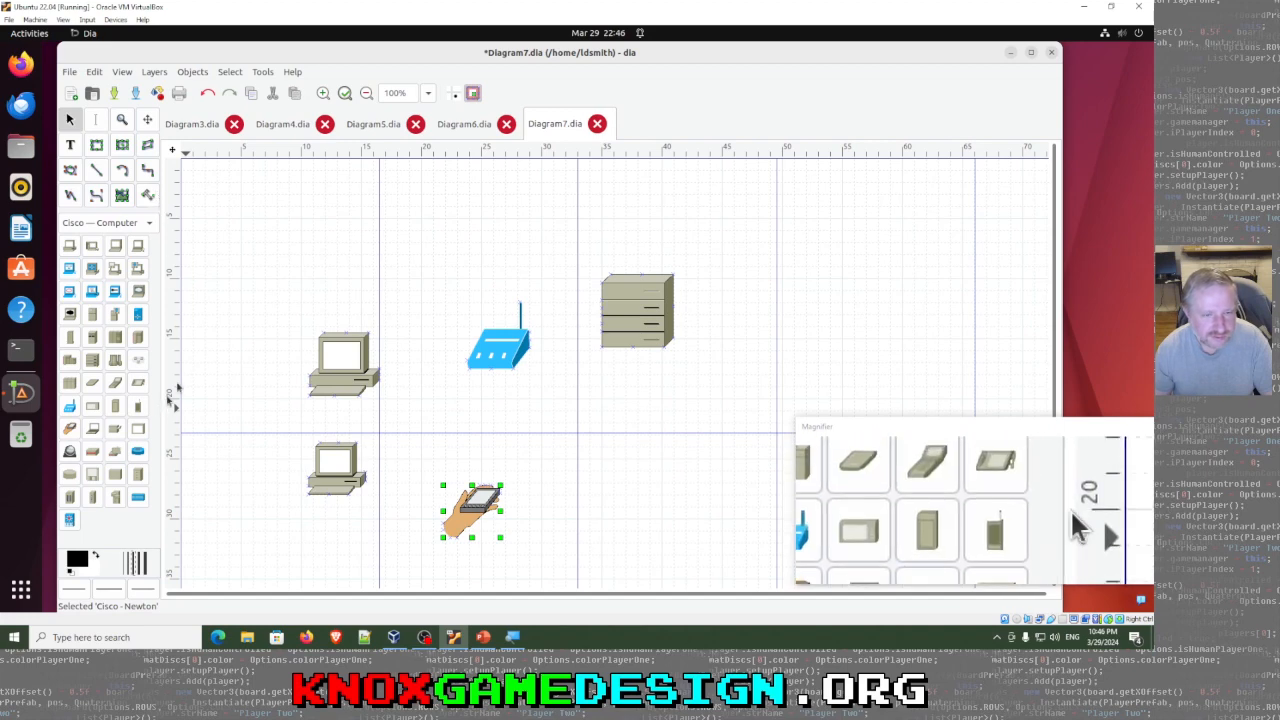
Step: Label the upper PC "asdf" and the lower PC "asdfasdf" with text placed just above each shape
click(70, 144)
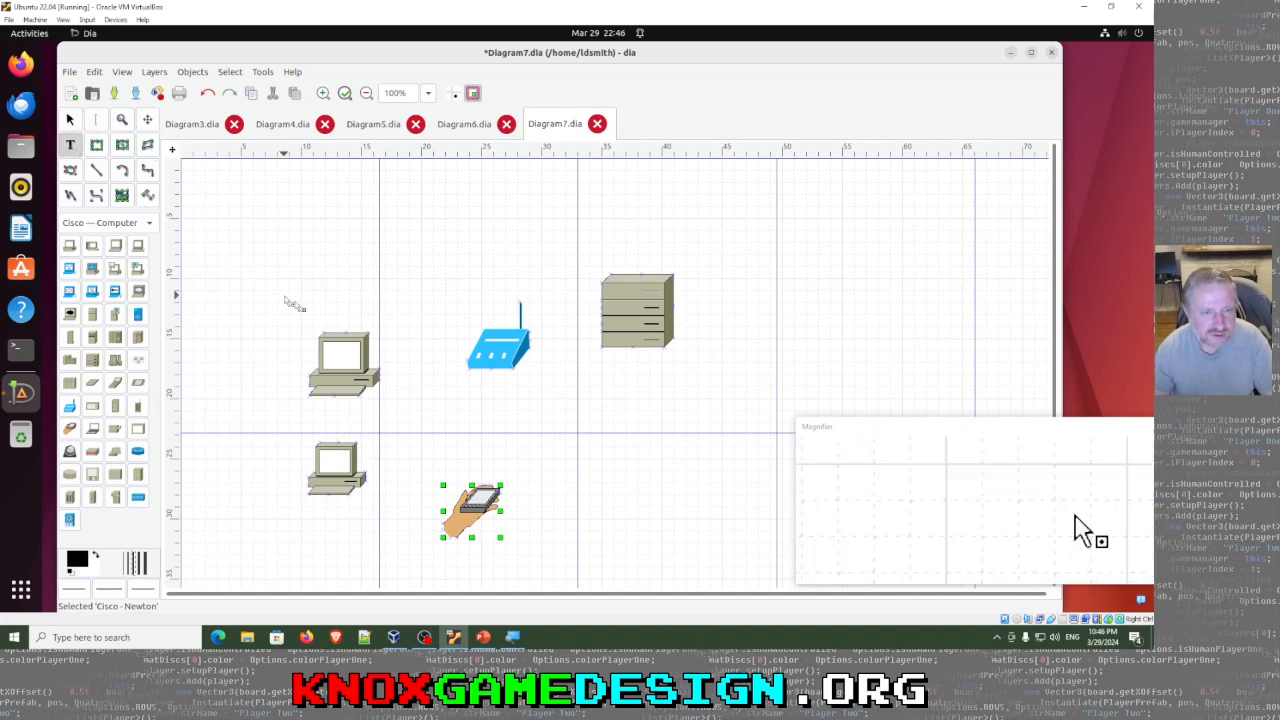
click(346, 323)
text(asdf)
click(330, 435)
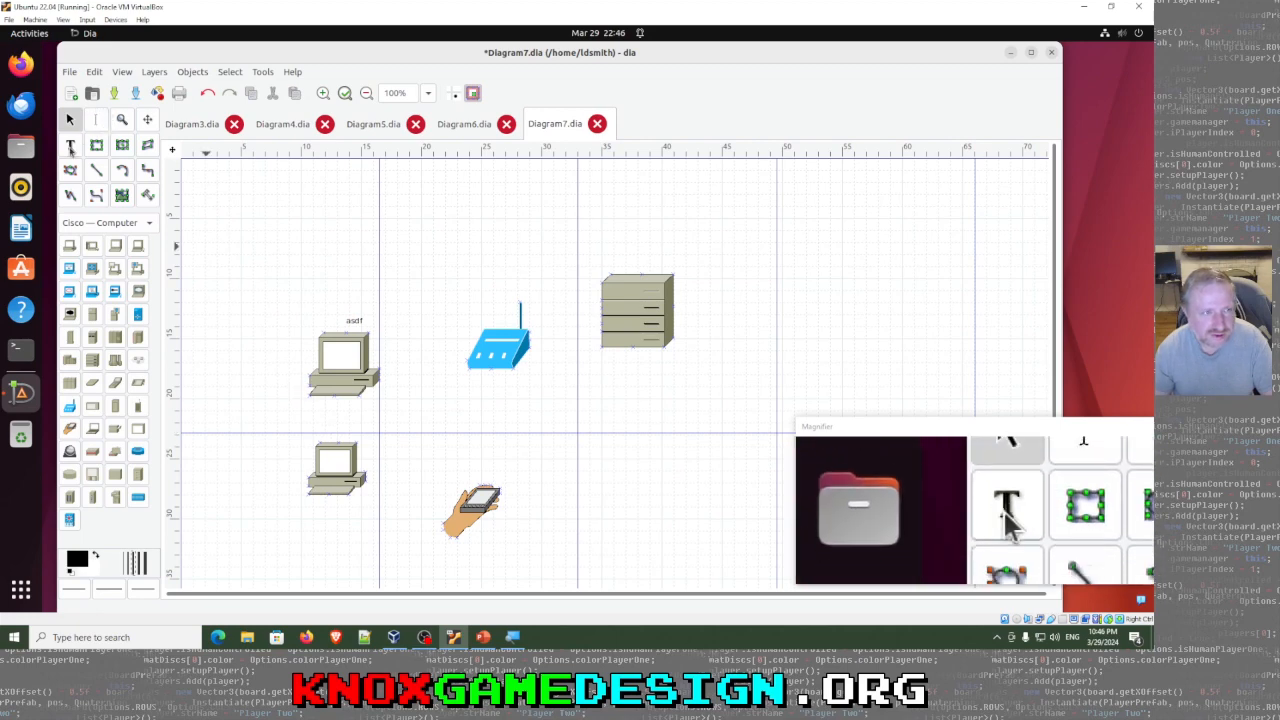
click(70, 147)
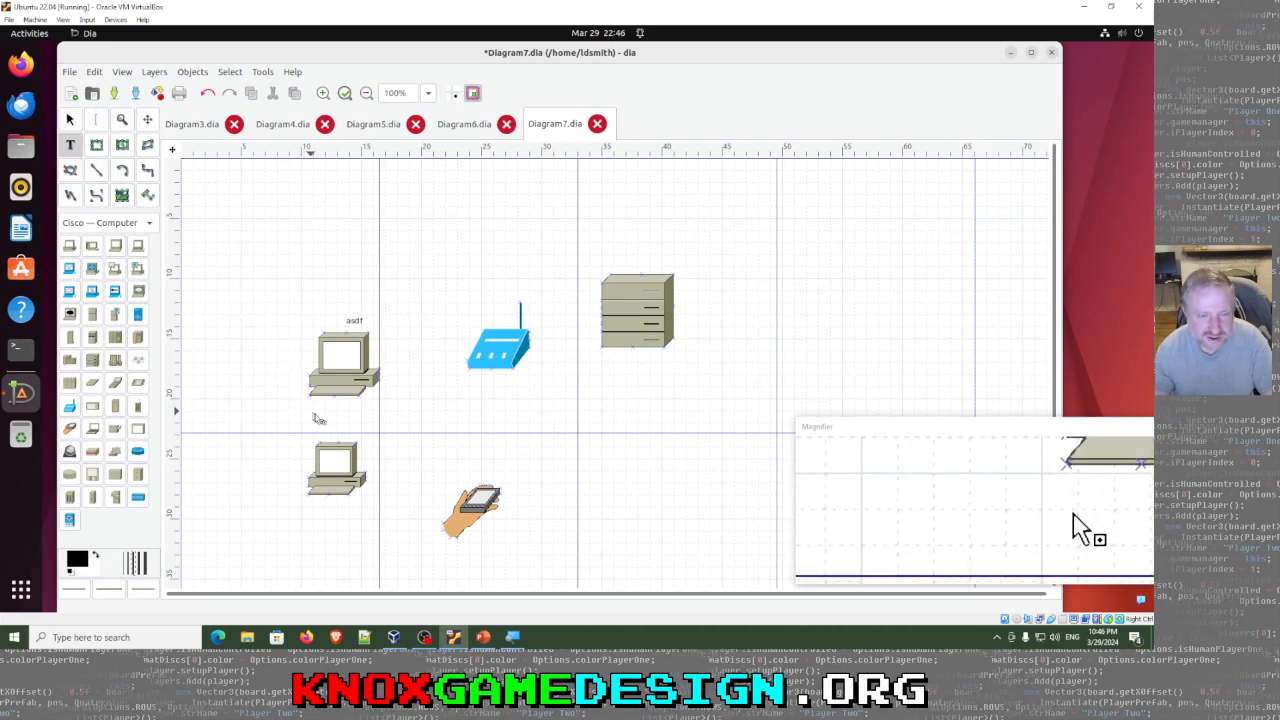
click(323, 427)
text(asdfasdf)
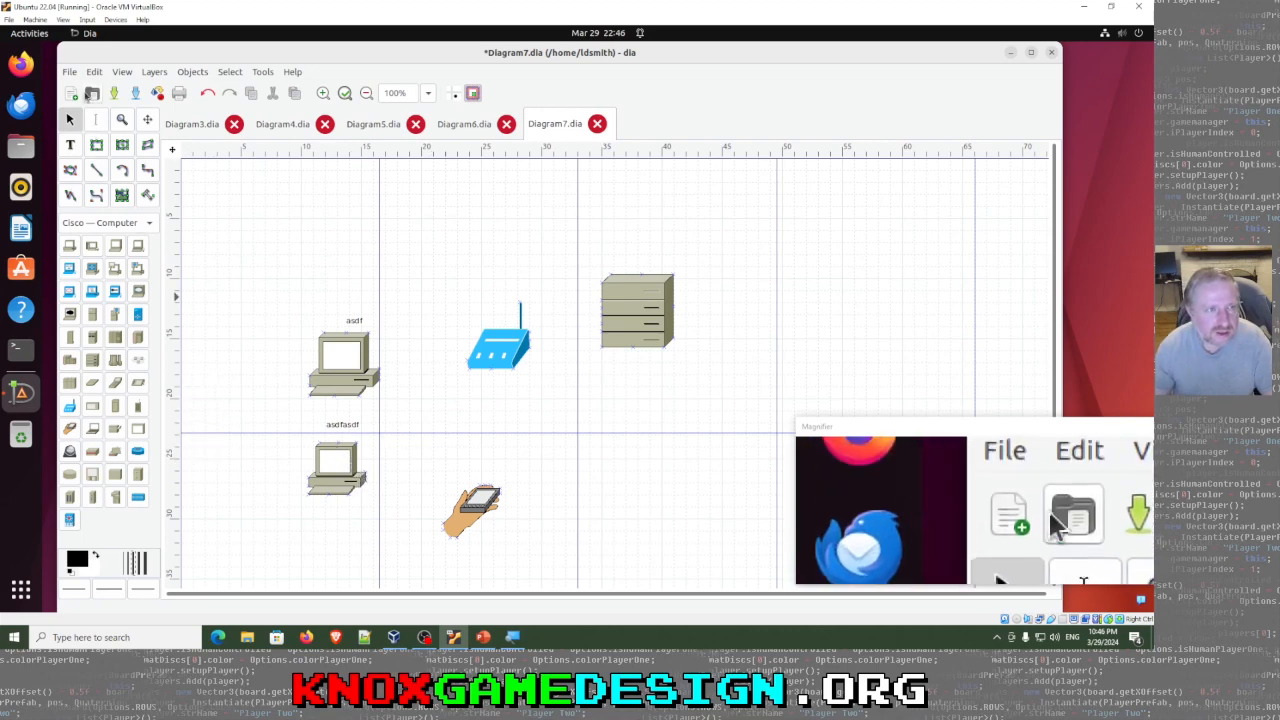
Step: Create a new diagram and load the Database shape sheet
click(71, 96)
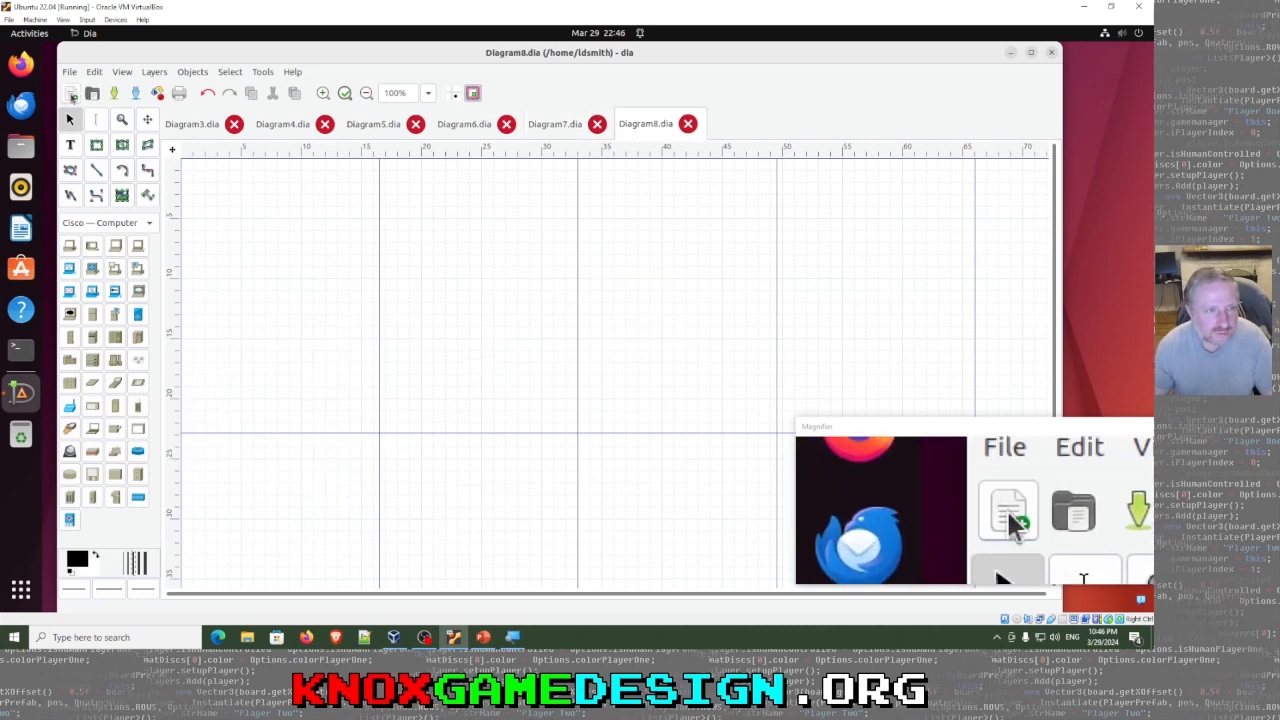
click(137, 223)
mouse_move(136, 270)
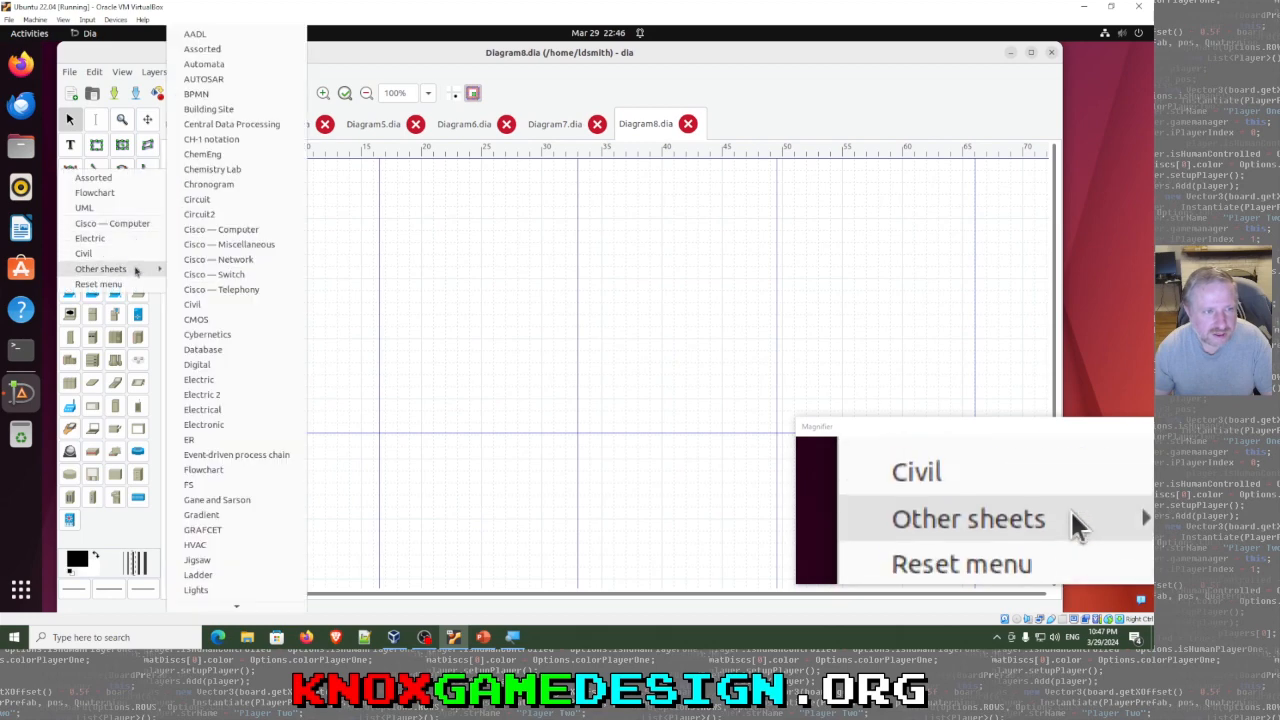
click(228, 355)
Step: Place a database table, a reference connector running down and right beside it, and a compound line going up from the table
click(69, 246)
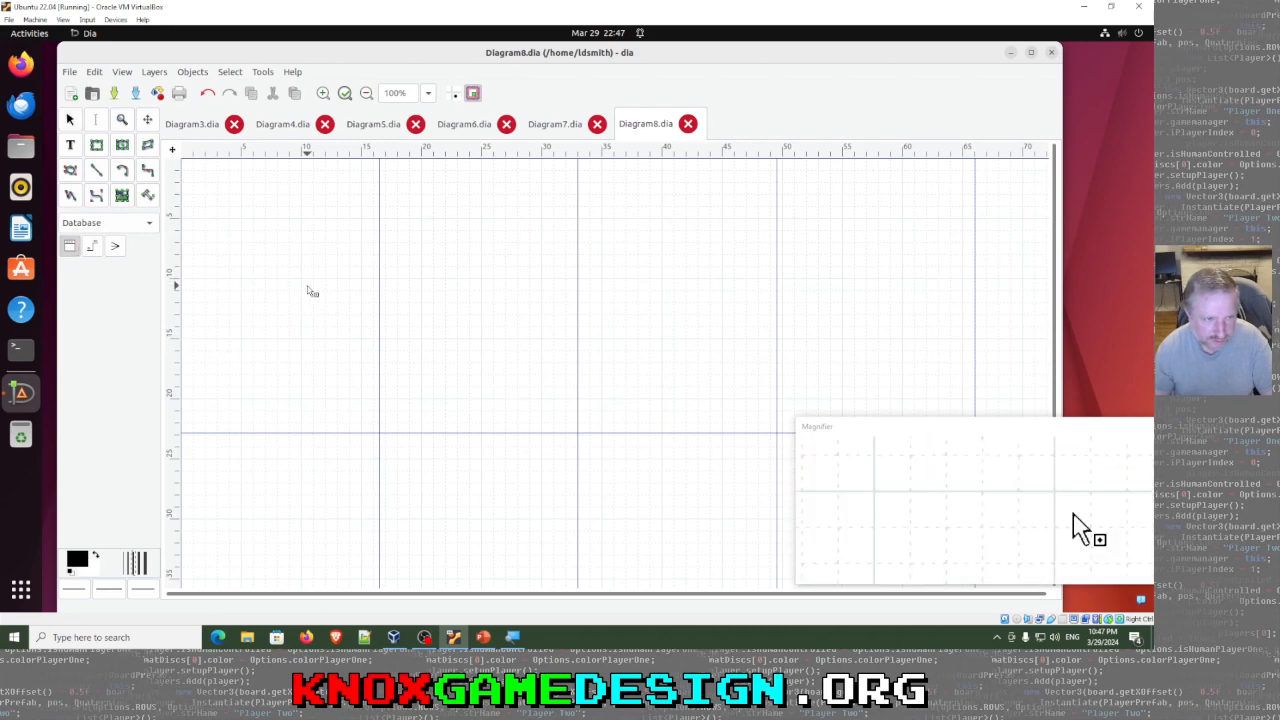
click(306, 287)
click(92, 246)
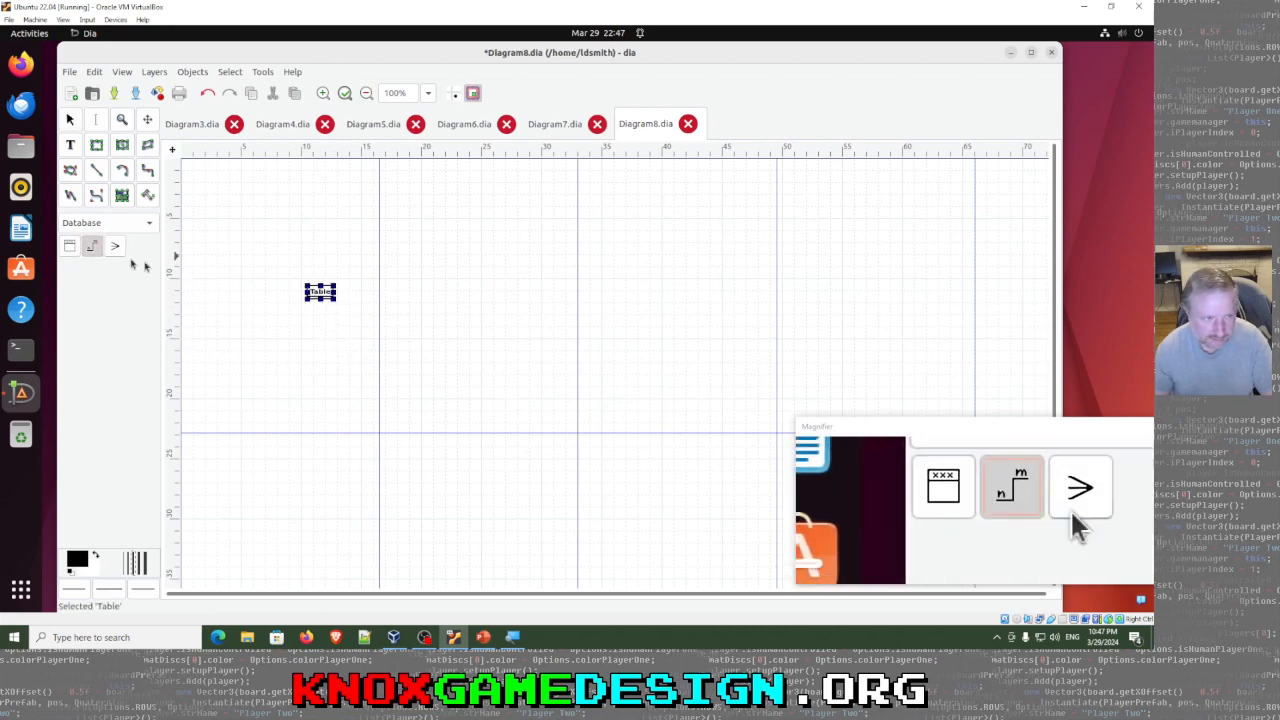
drag(334, 295, 421, 343)
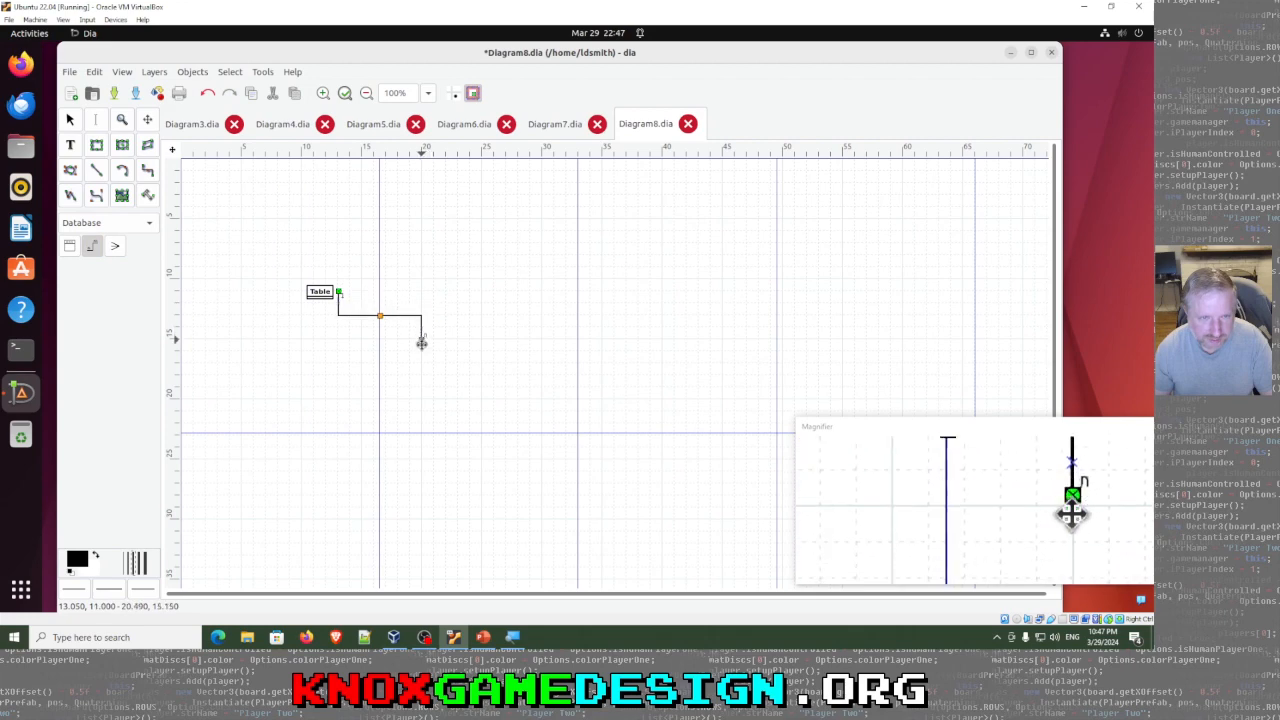
click(114, 246)
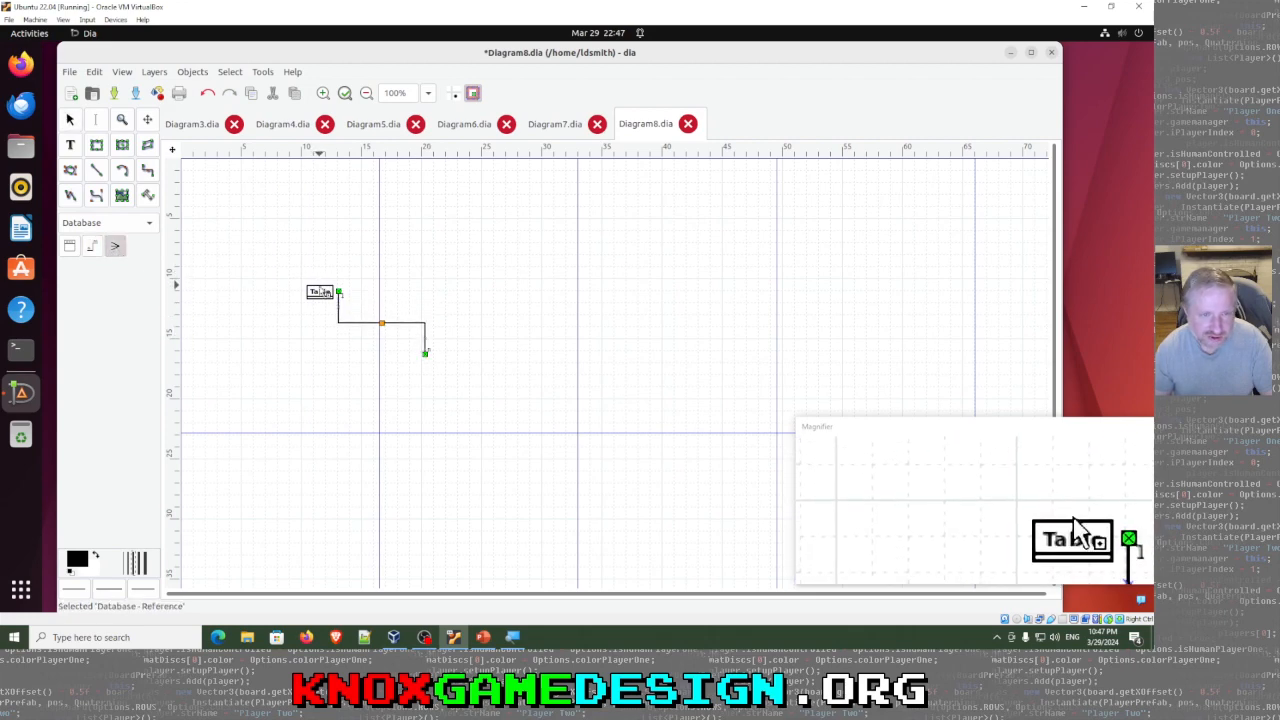
mouse_move(319, 289)
mouse_down()
mouse_move(342, 234)
mouse_move(384, 226)
mouse_up()
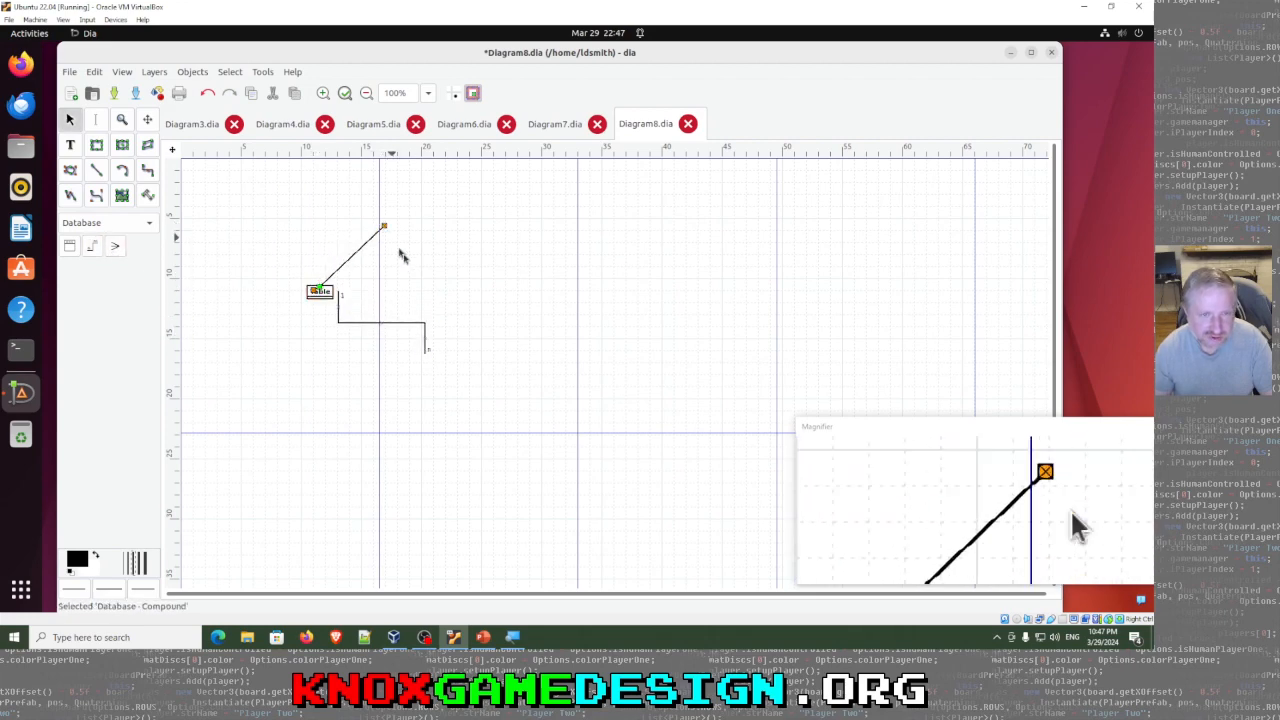
Step: Load the ER shape sheet
click(120, 223)
mouse_move(150, 285)
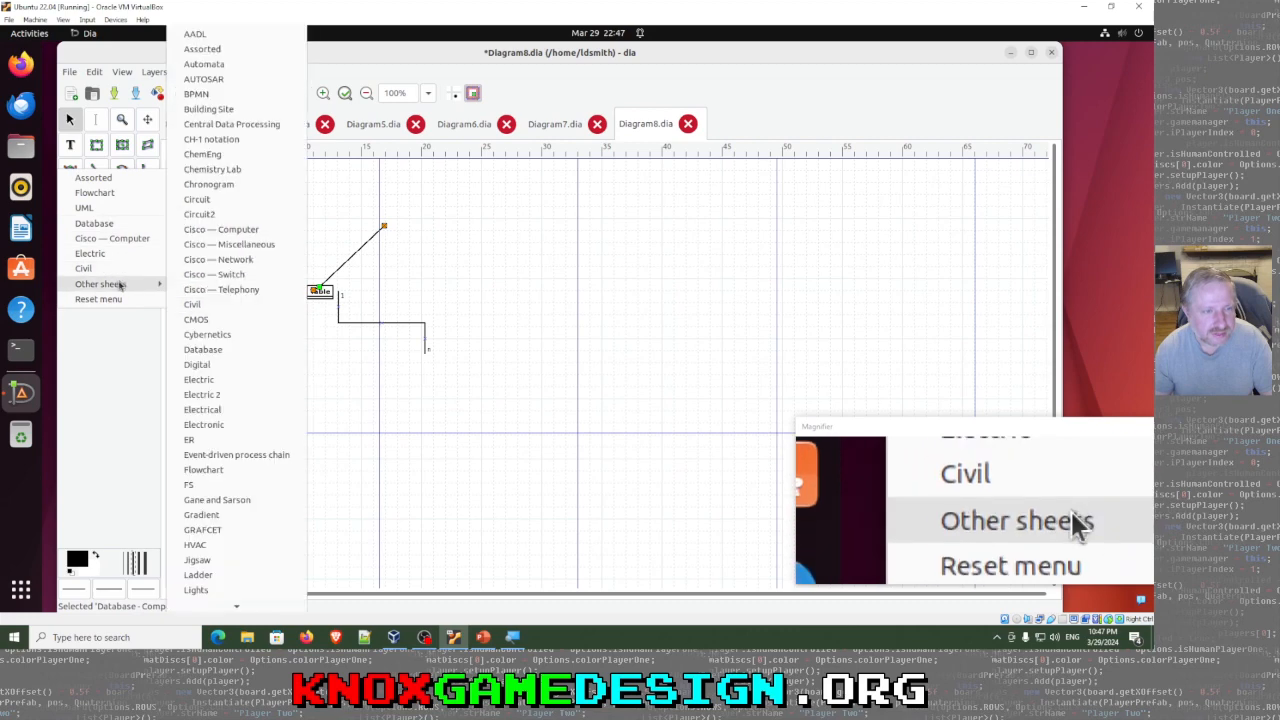
click(200, 439)
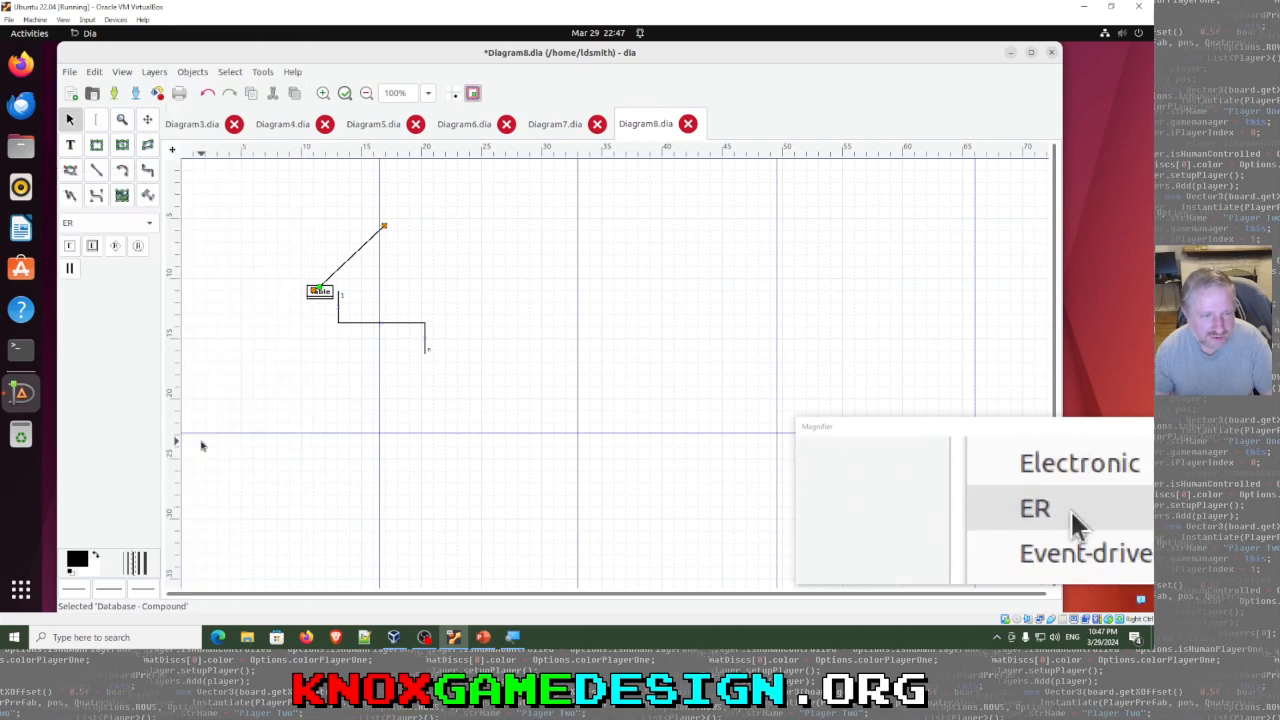
Step: Place two ER entities below the database shapes, name them "scores" and "game", and arrange game to the left of scores
click(69, 245)
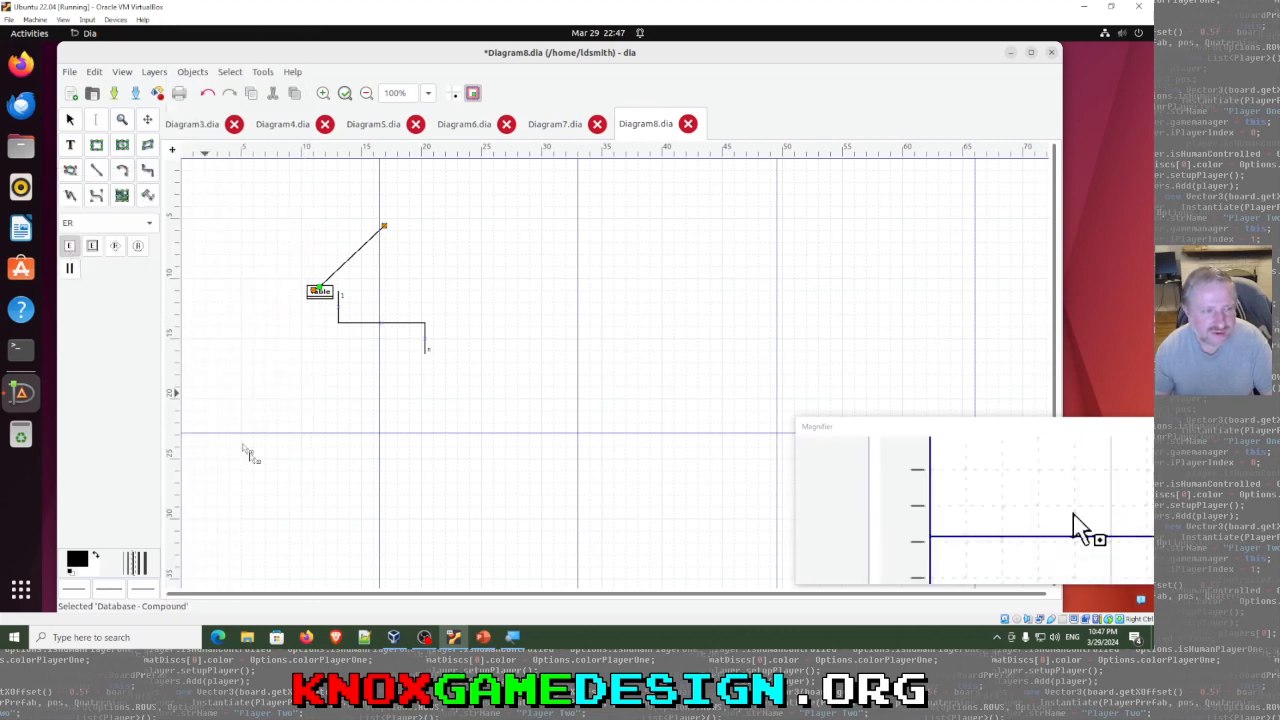
click(278, 484)
drag(285, 488, 326, 477)
double_click(326, 477)
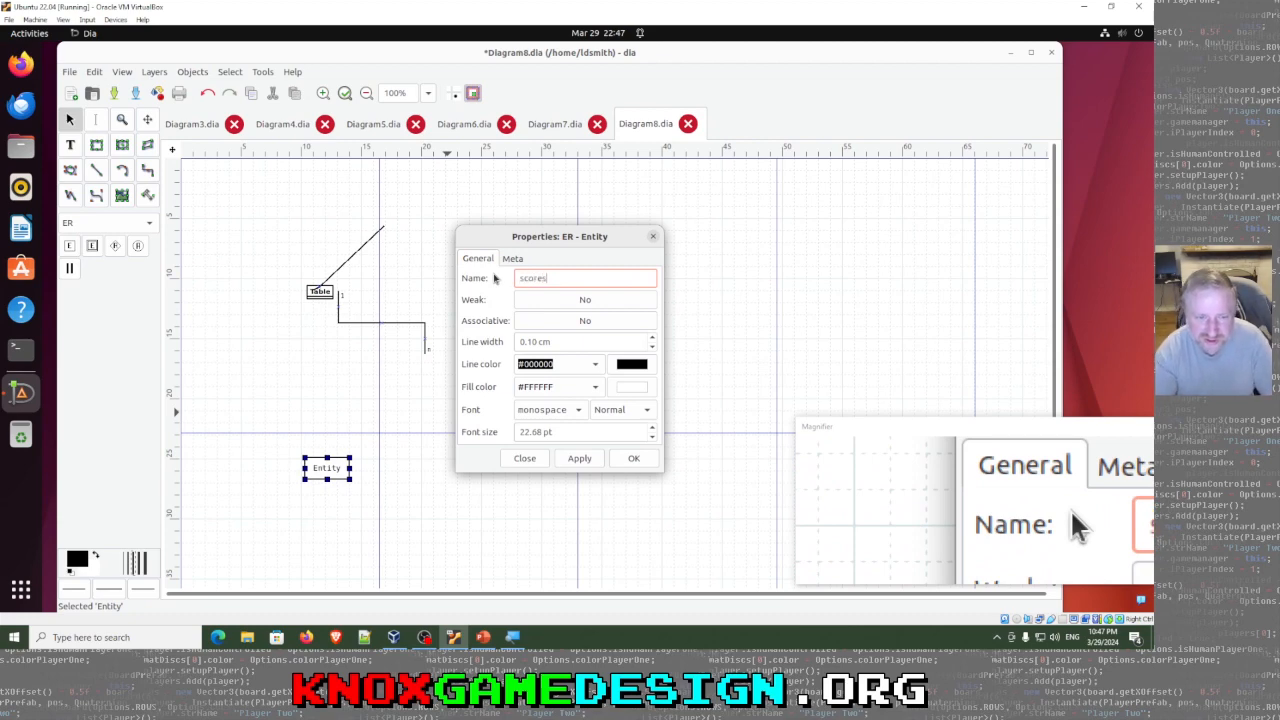
click(634, 458)
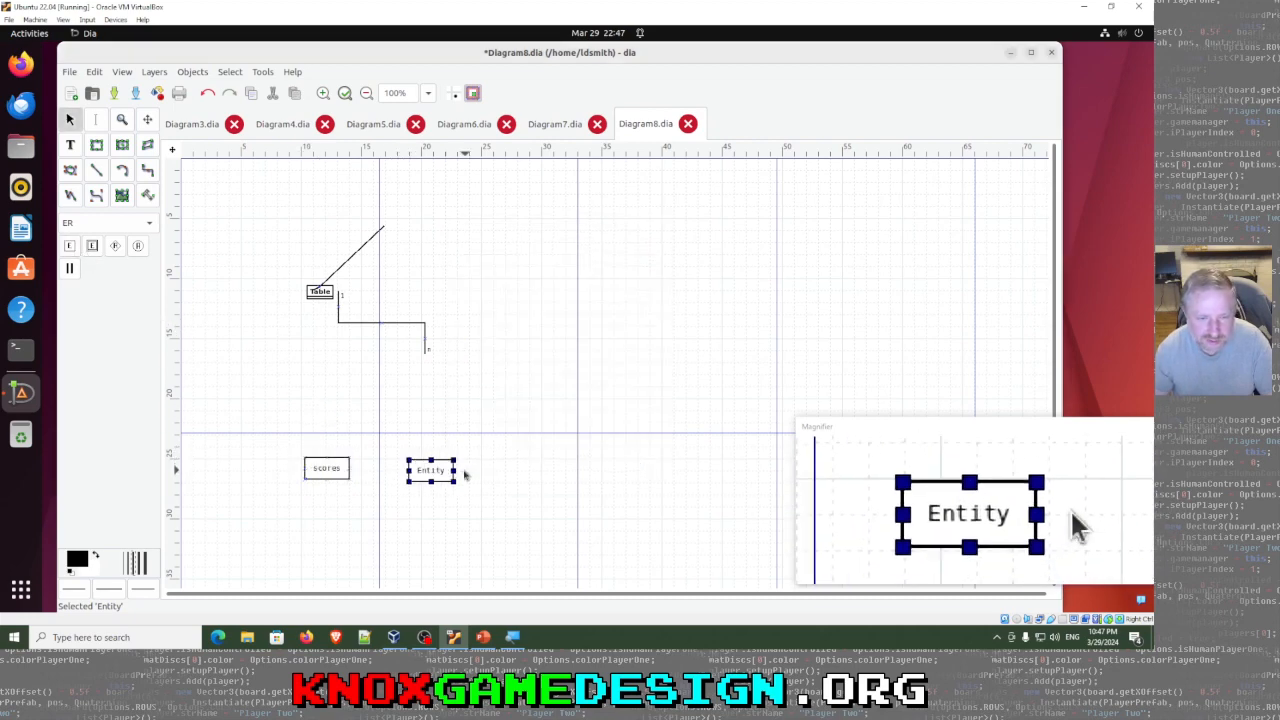
double_click(440, 475)
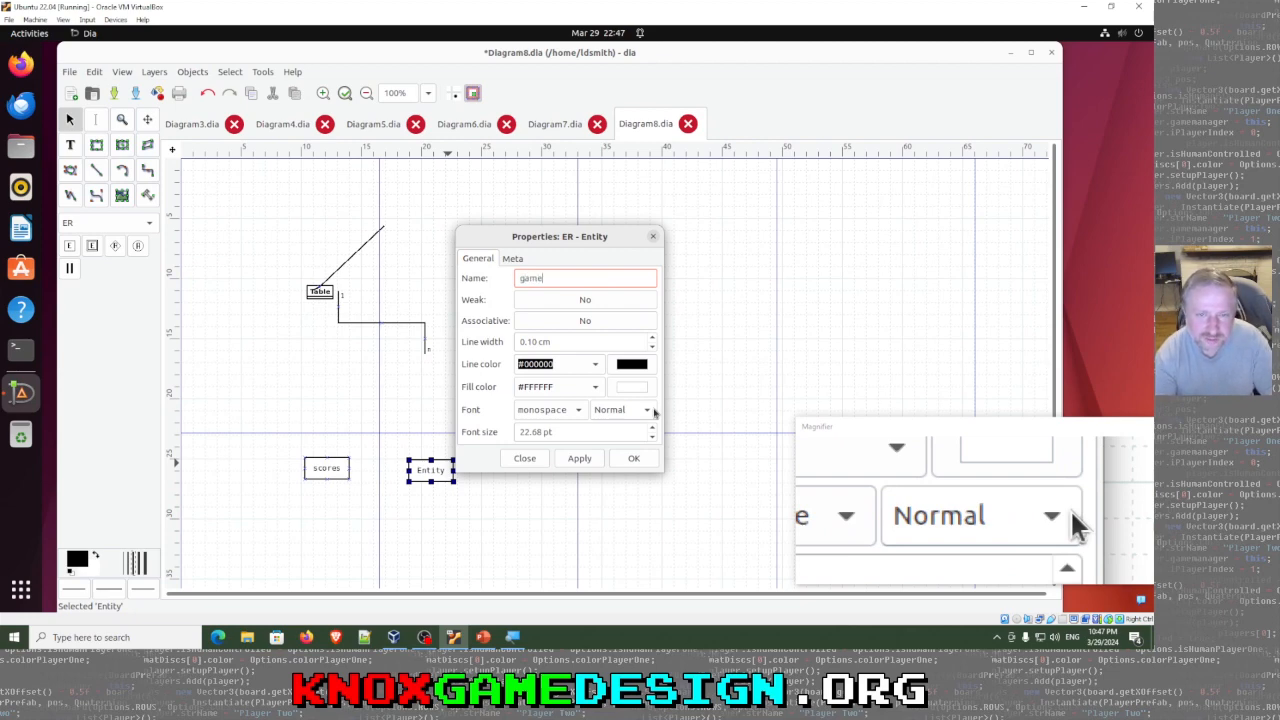
click(636, 459)
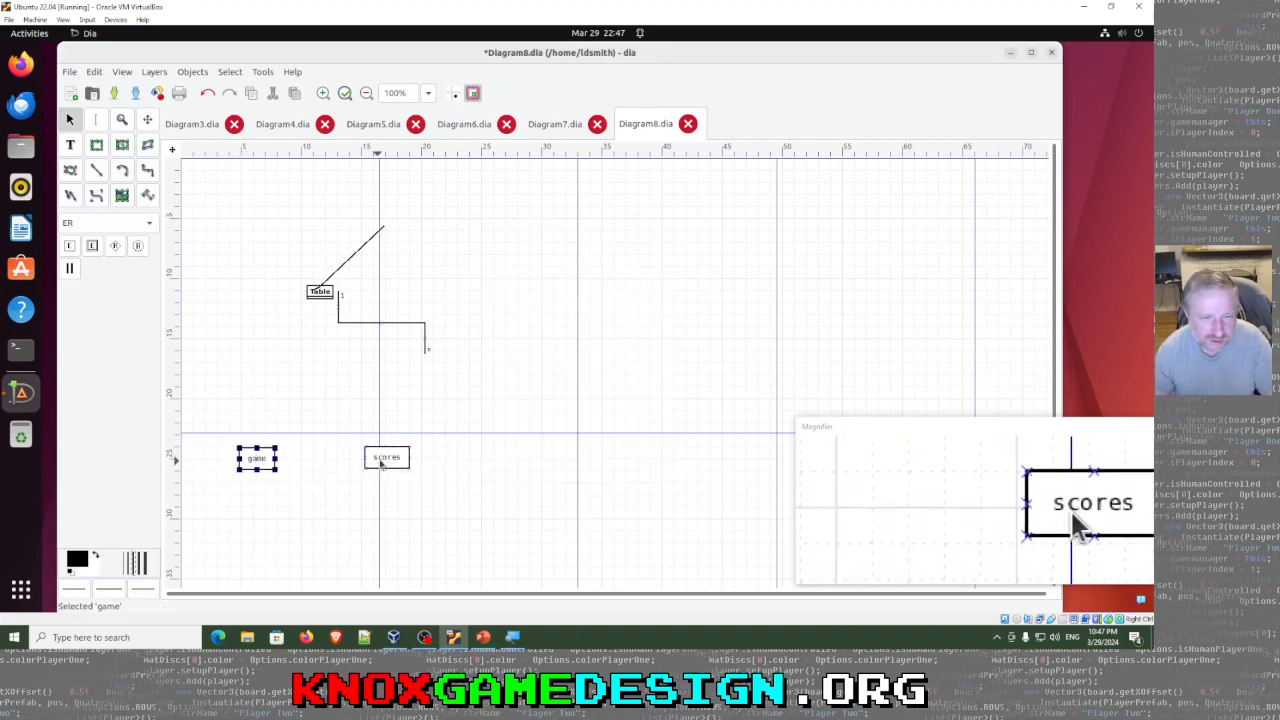
Step: Examine the general and meta properties of the scores and game entities
double_click(383, 465)
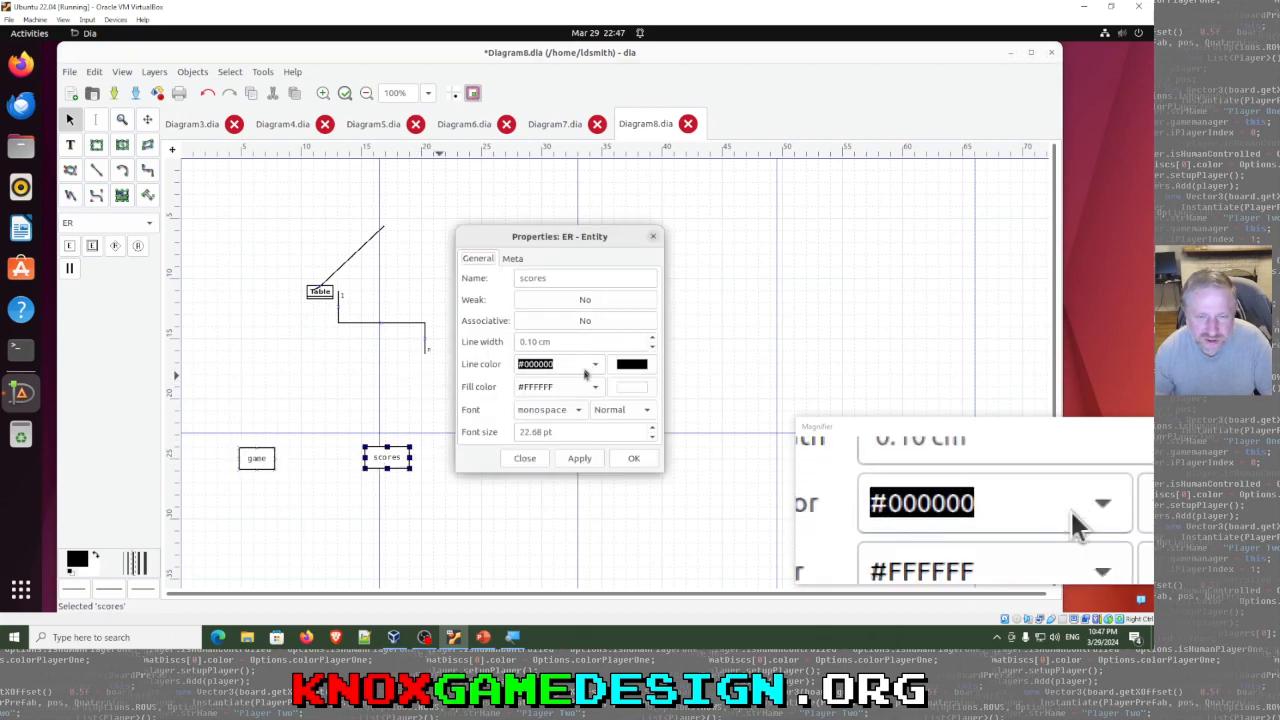
click(256, 468)
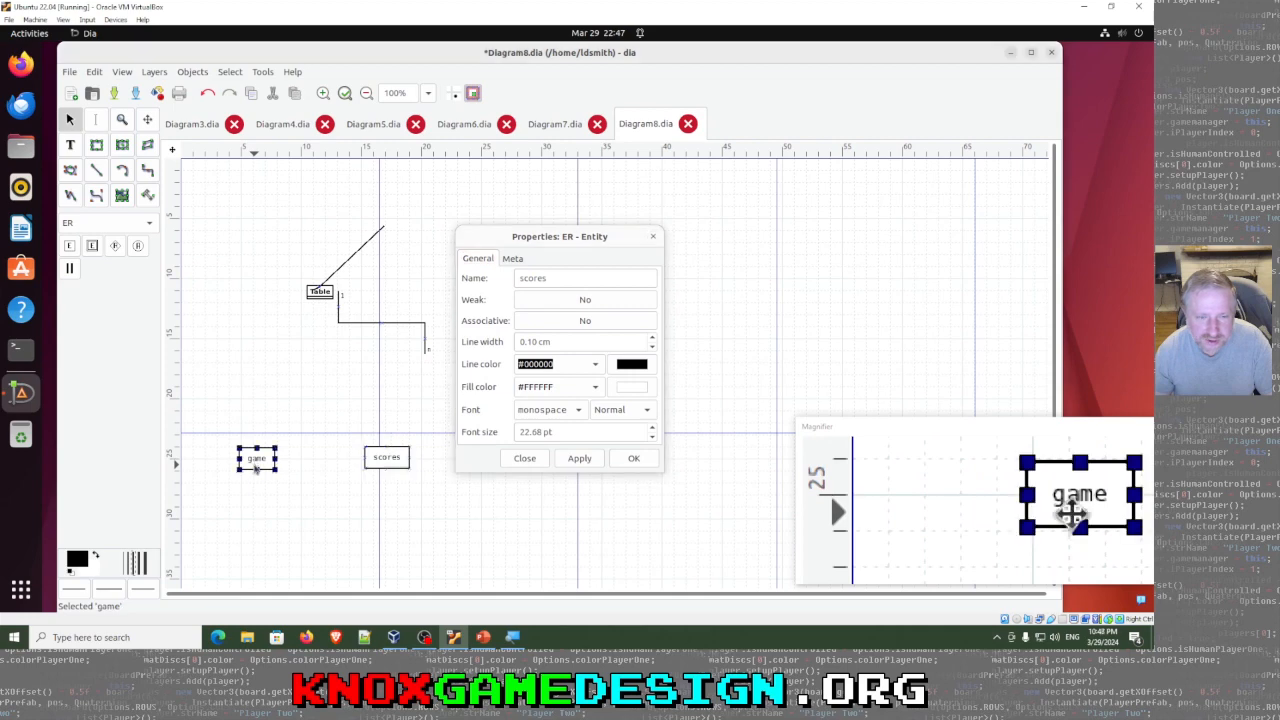
click(512, 259)
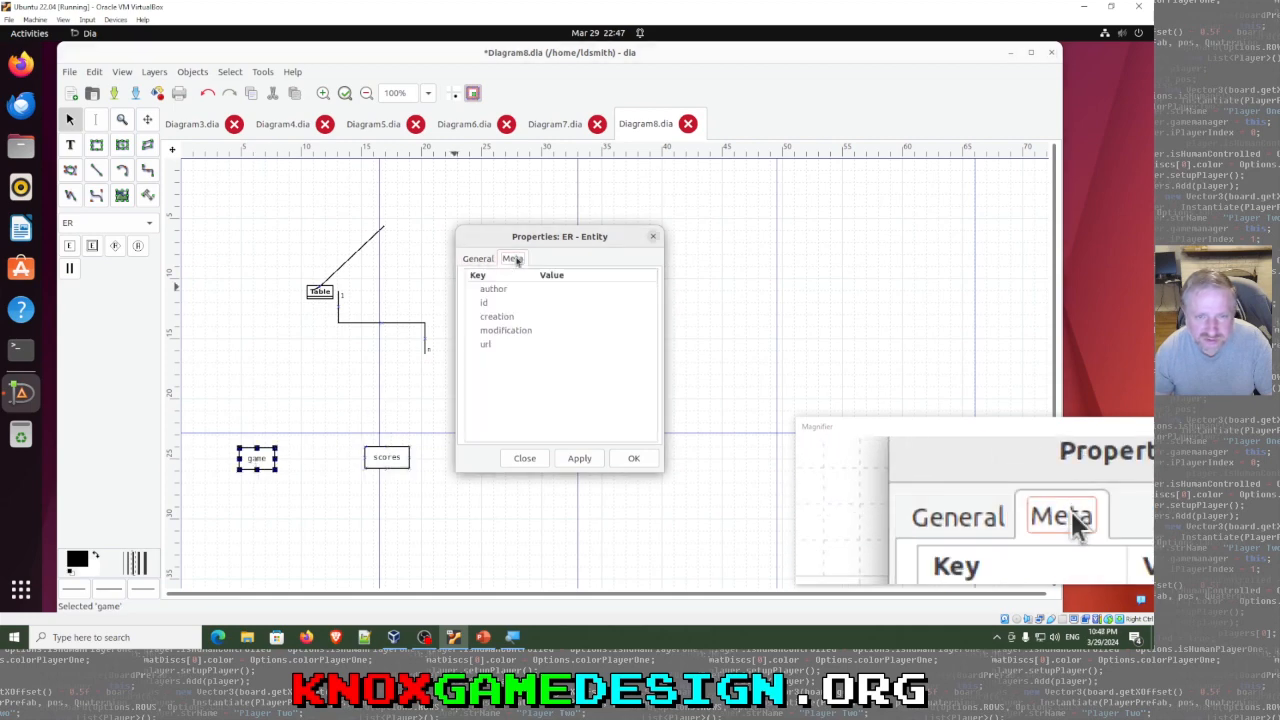
click(488, 261)
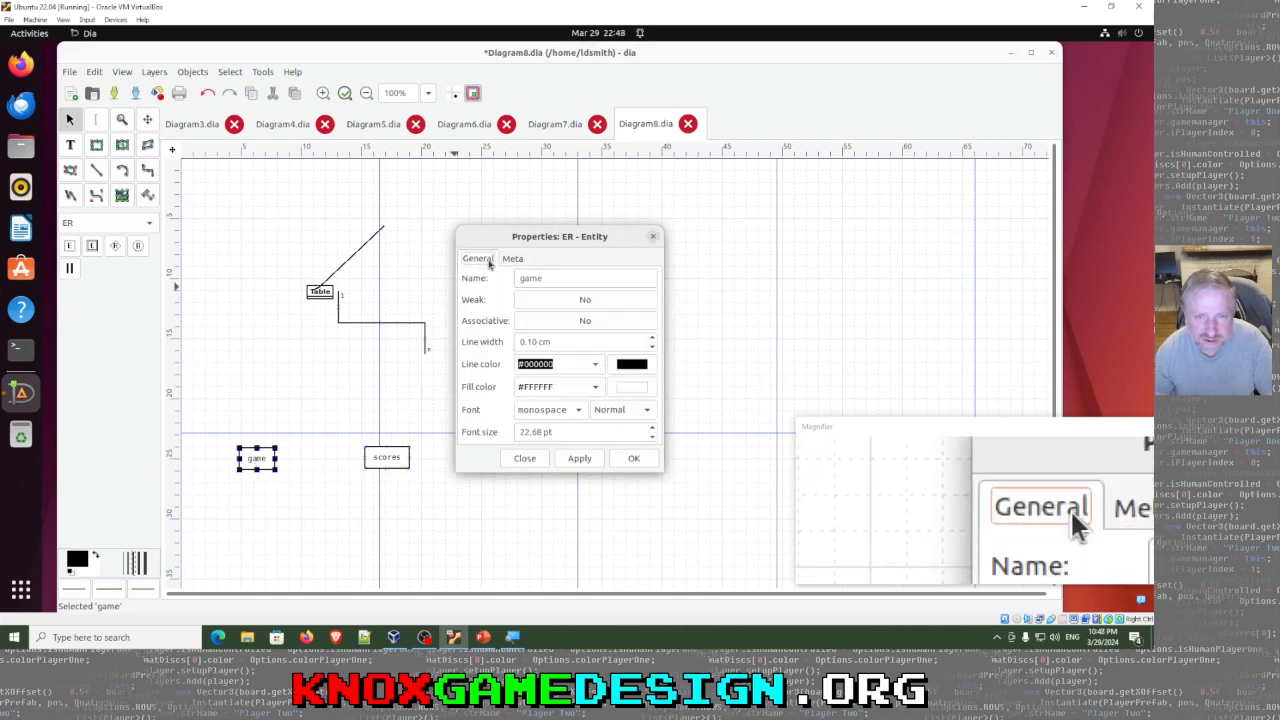
click(653, 236)
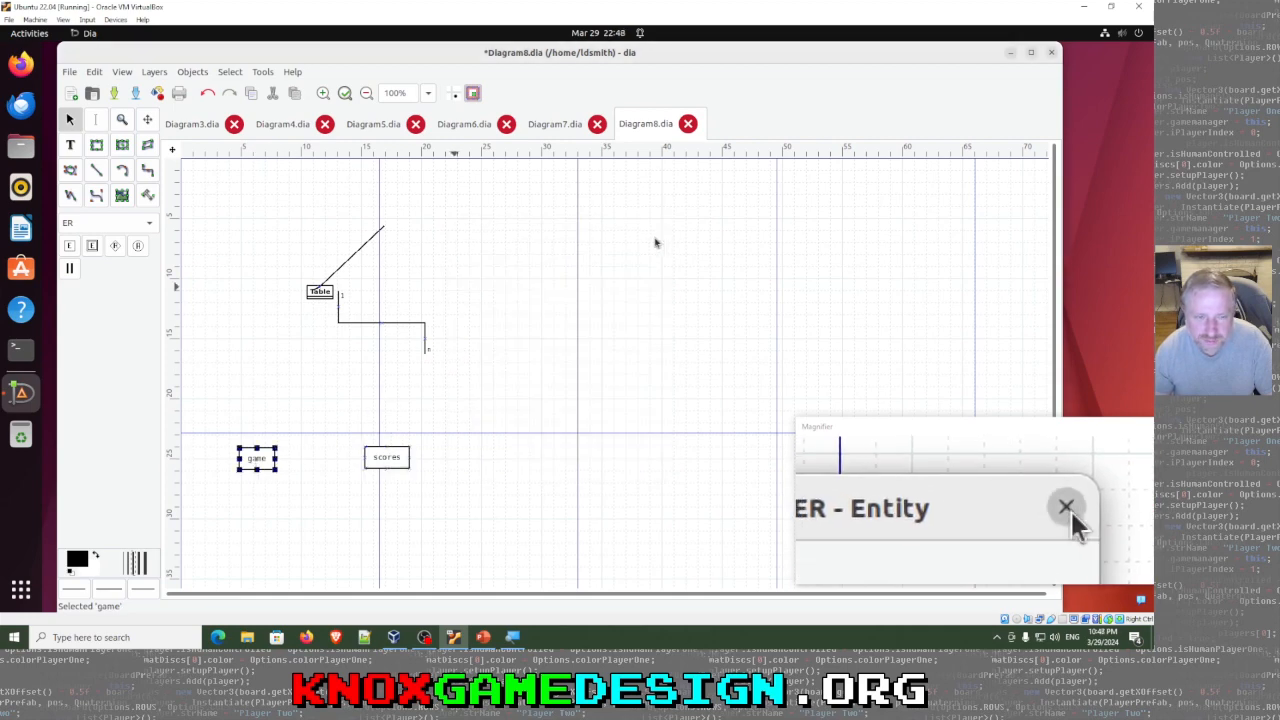
Step: Add an ER relationship named "has" between the entities, moving scores further right to make room
click(114, 245)
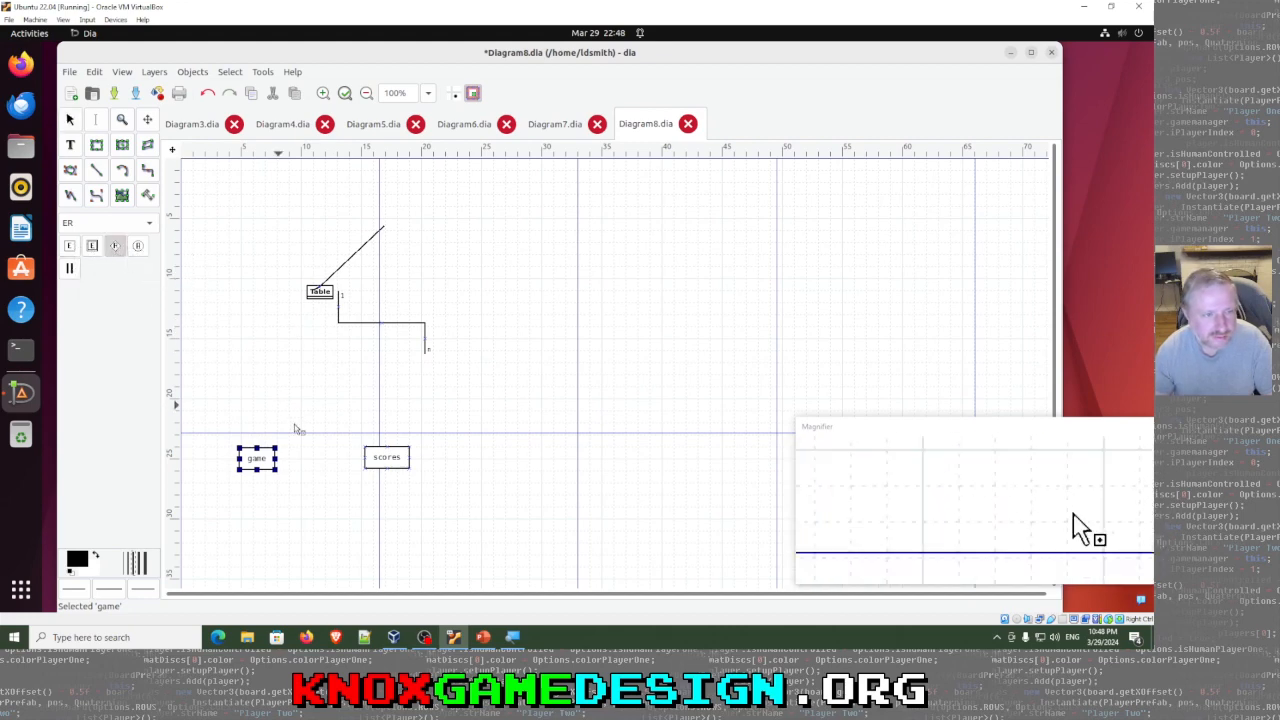
mouse_move(278, 460)
mouse_down()
mouse_move(324, 461)
mouse_move(282, 487)
mouse_move(282, 454)
mouse_up()
drag(376, 460, 476, 465)
drag(322, 478, 374, 460)
double_click(374, 460)
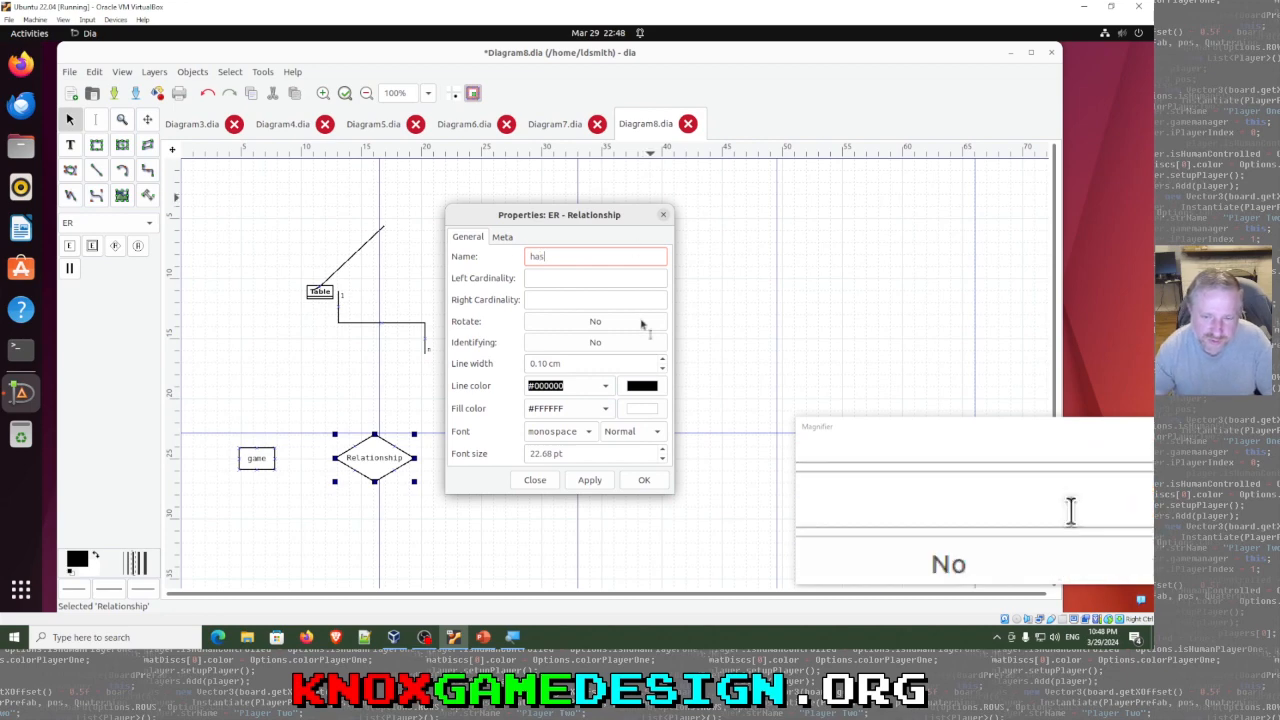
click(644, 480)
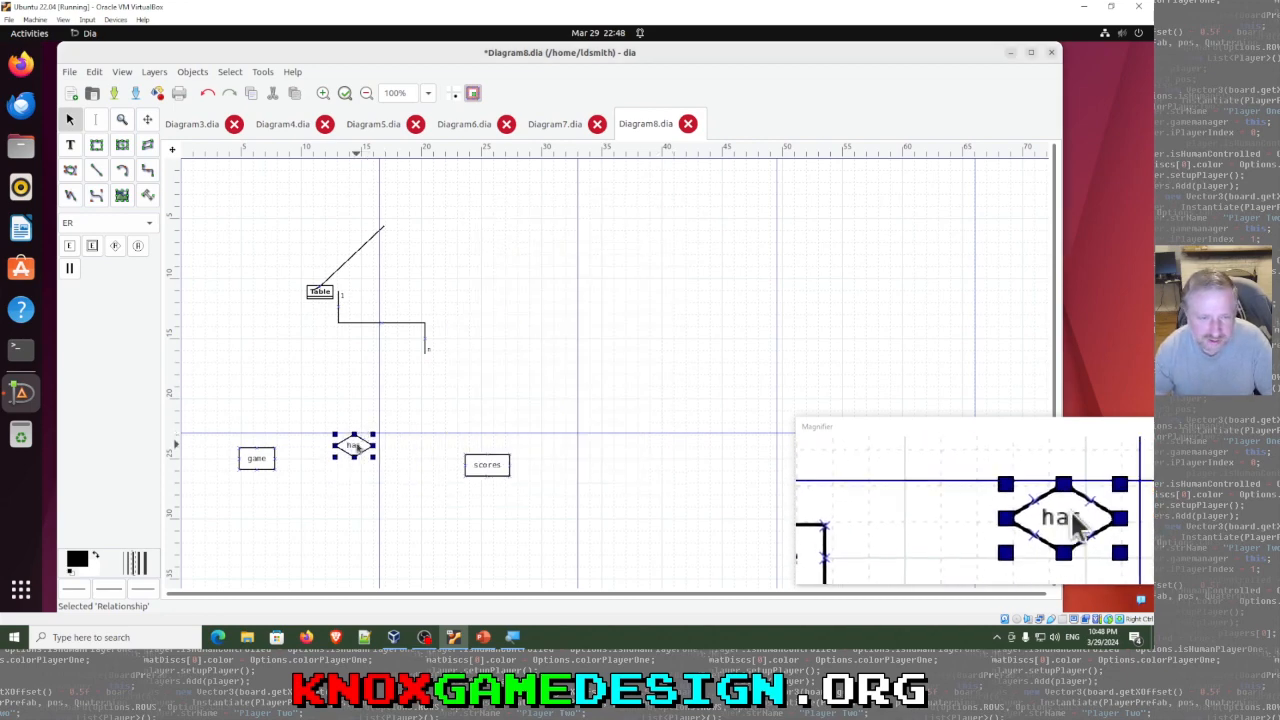
drag(360, 447, 365, 461)
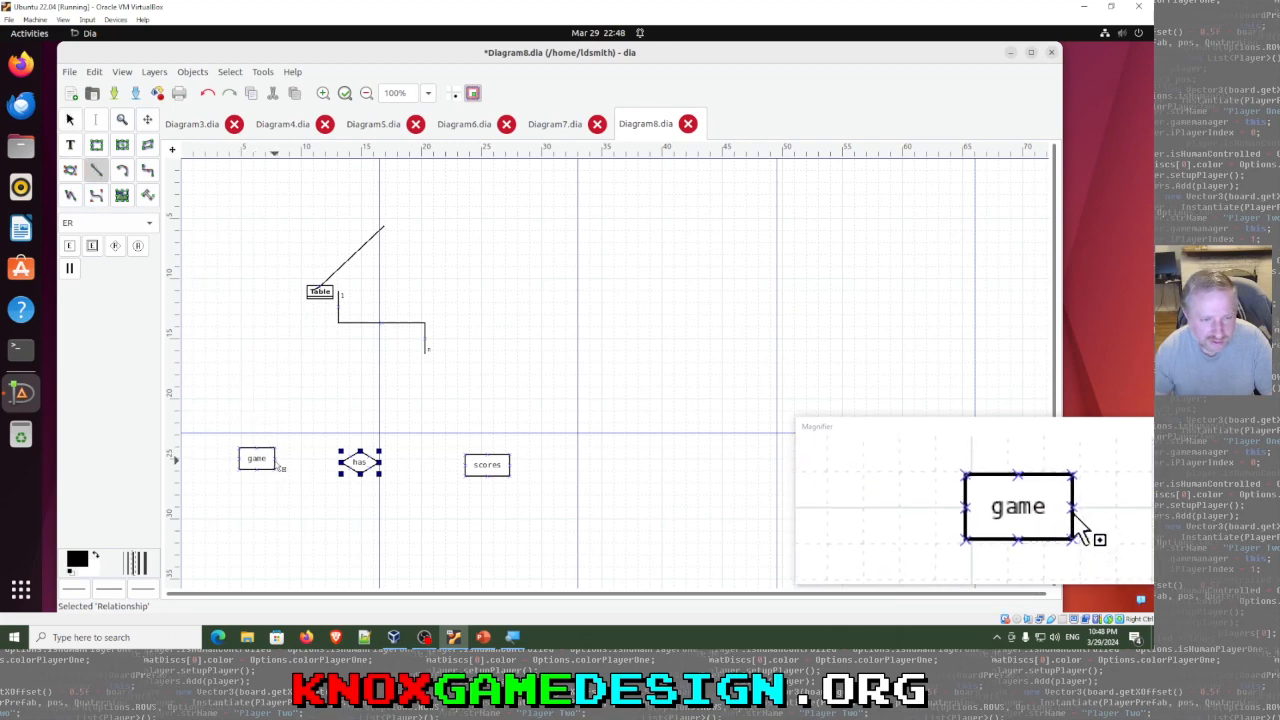
Step: Connect game to the has relationship and has to scores with straight lines
drag(276, 460, 341, 462)
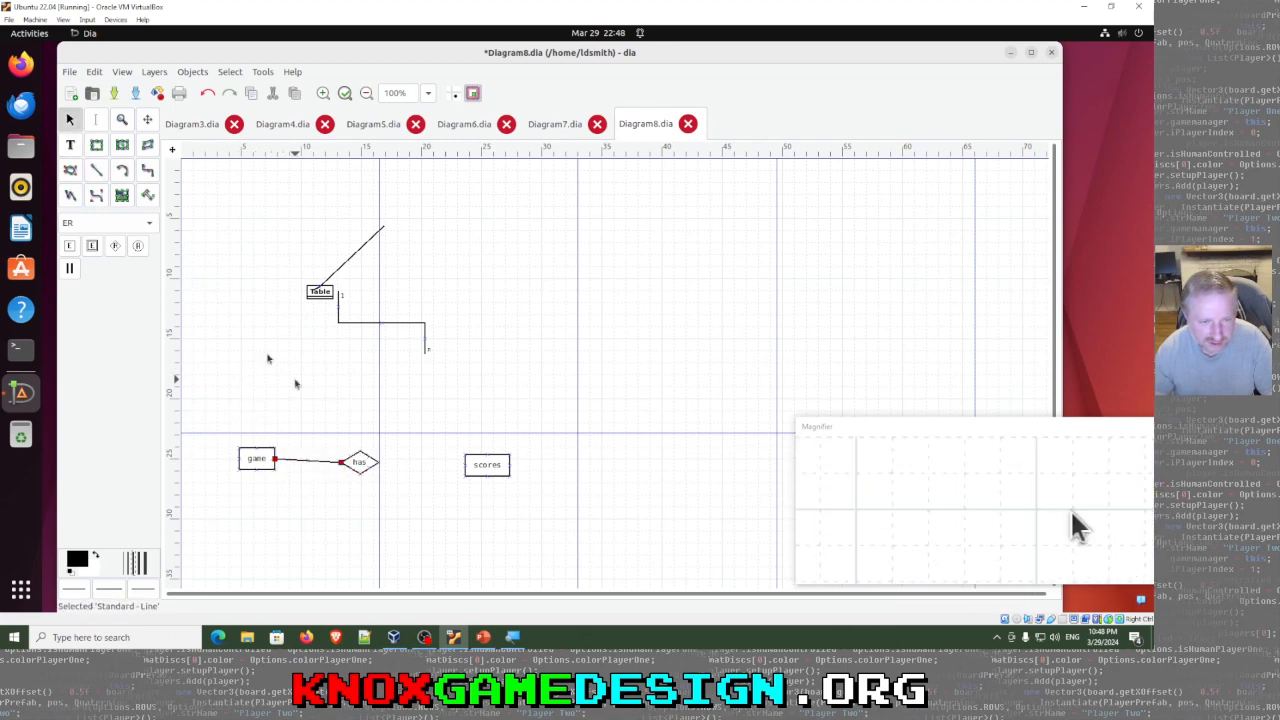
click(96, 170)
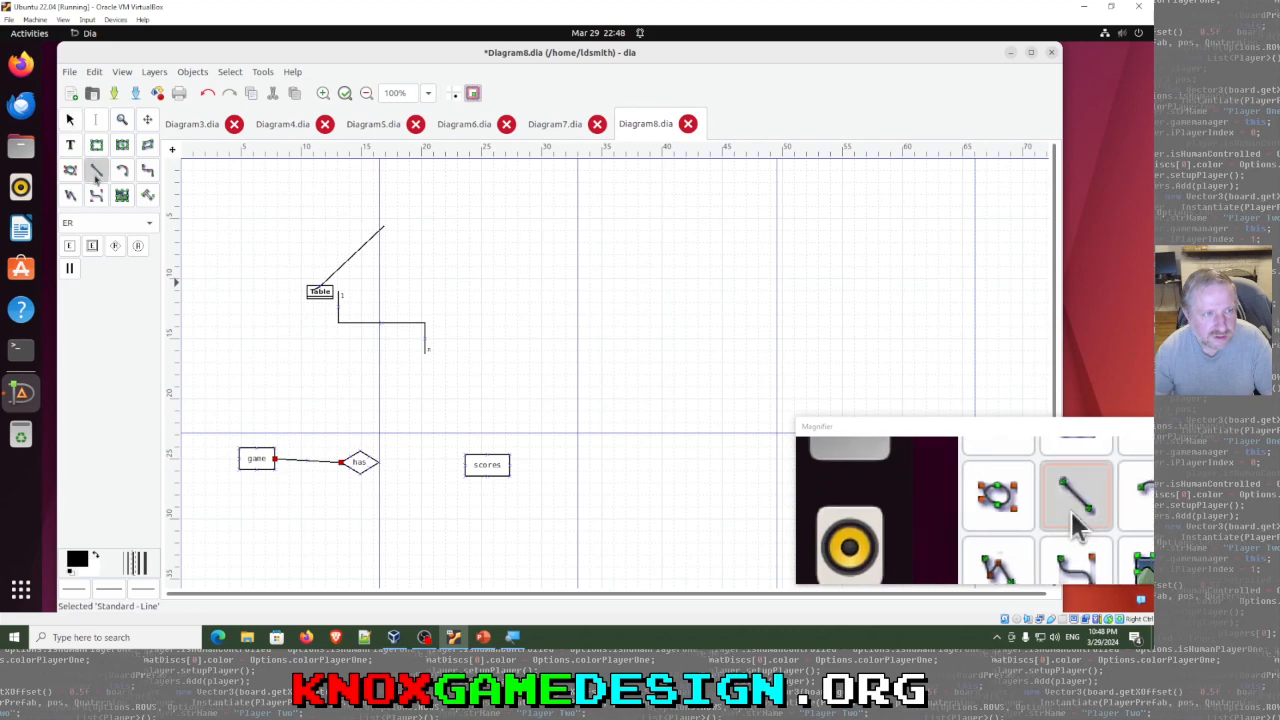
drag(378, 462, 465, 466)
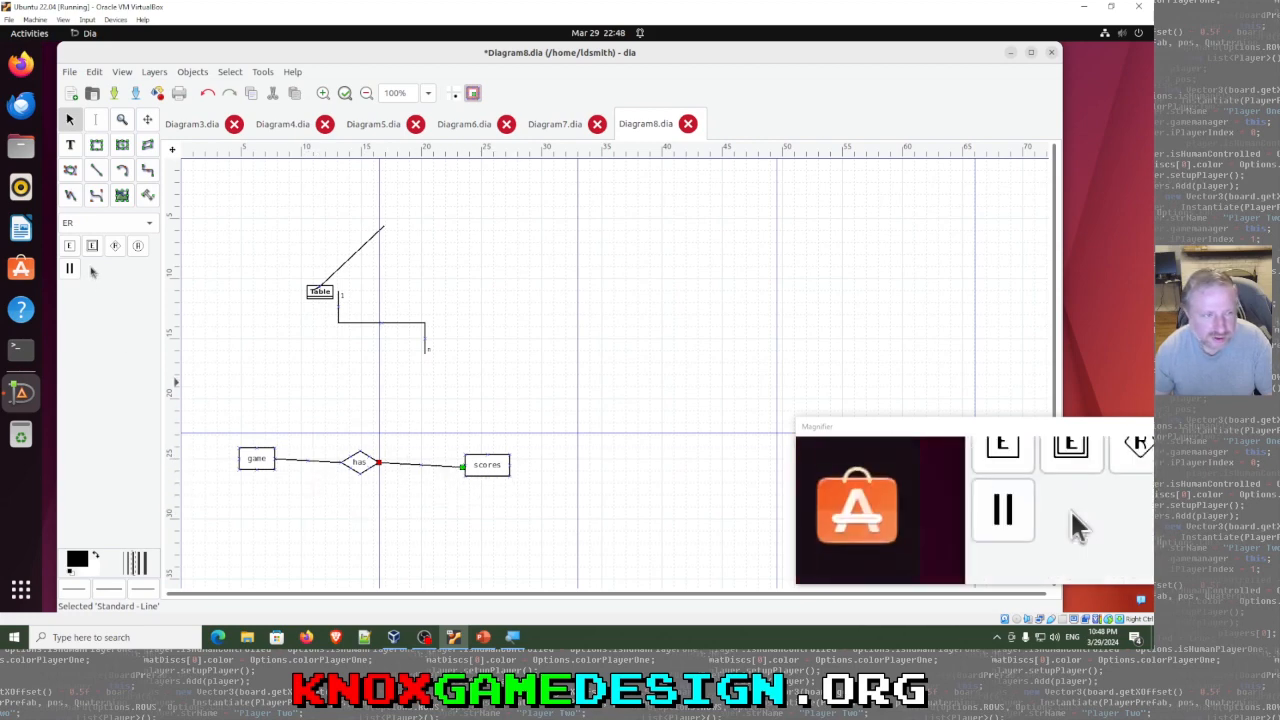
Step: Add an ER entity named "player" above scores and connect it to scores with a straight line
click(69, 245)
click(465, 417)
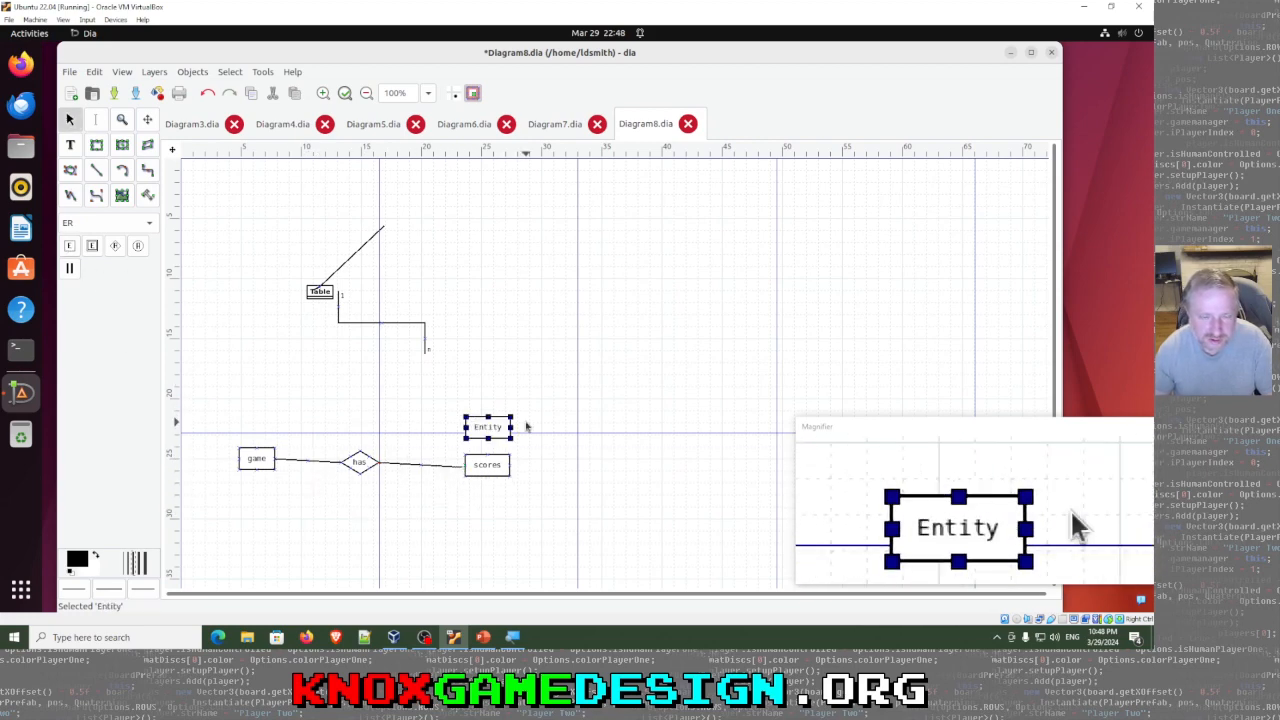
double_click(488, 428)
double_click(545, 277)
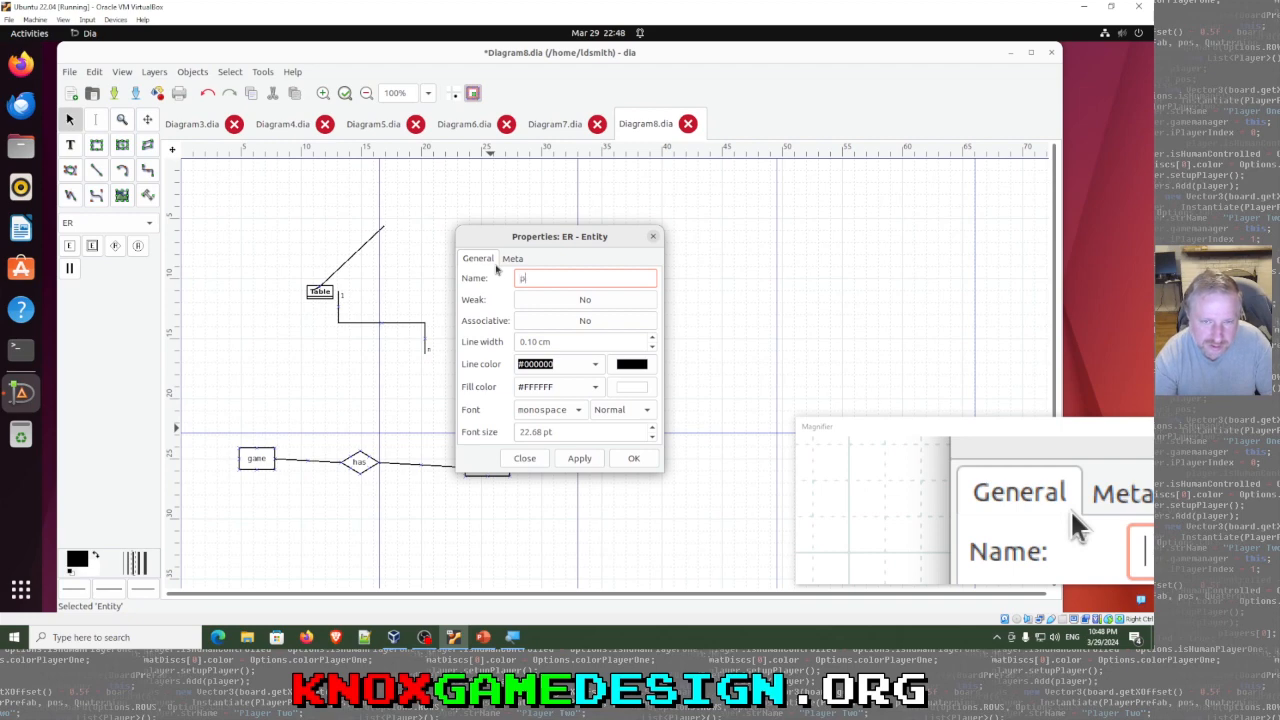
click(633, 458)
drag(499, 407, 502, 402)
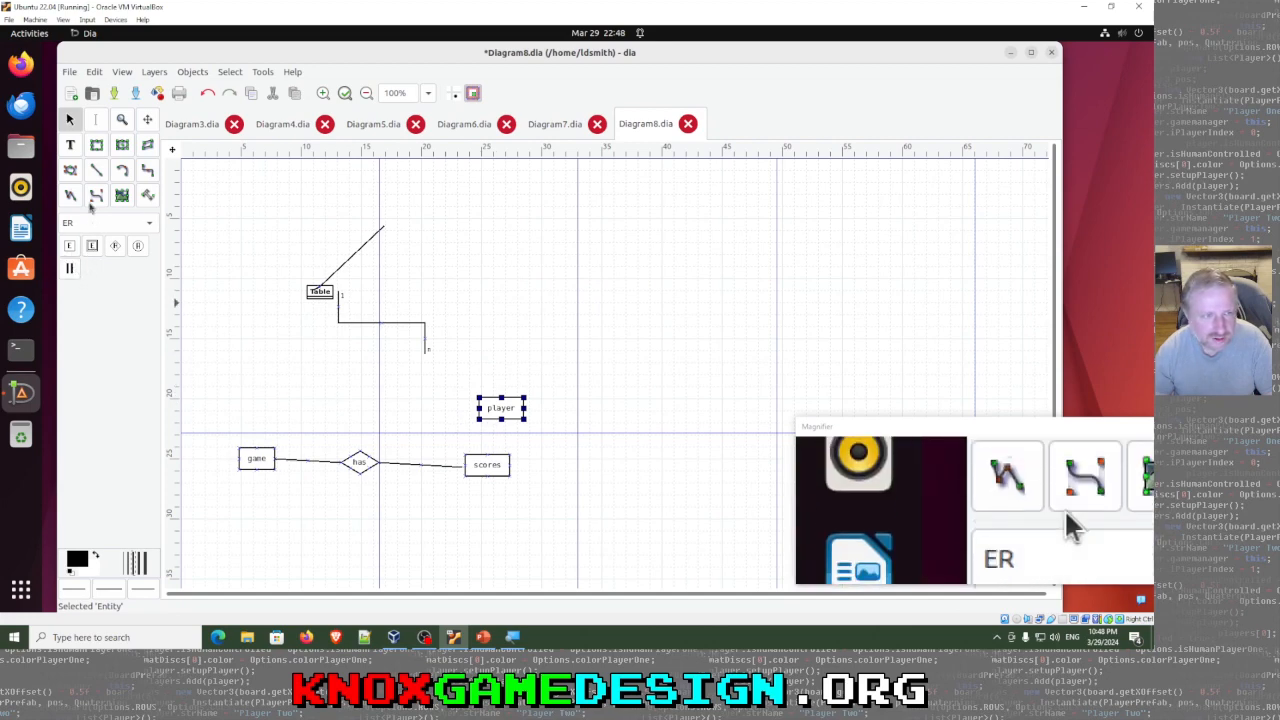
click(96, 170)
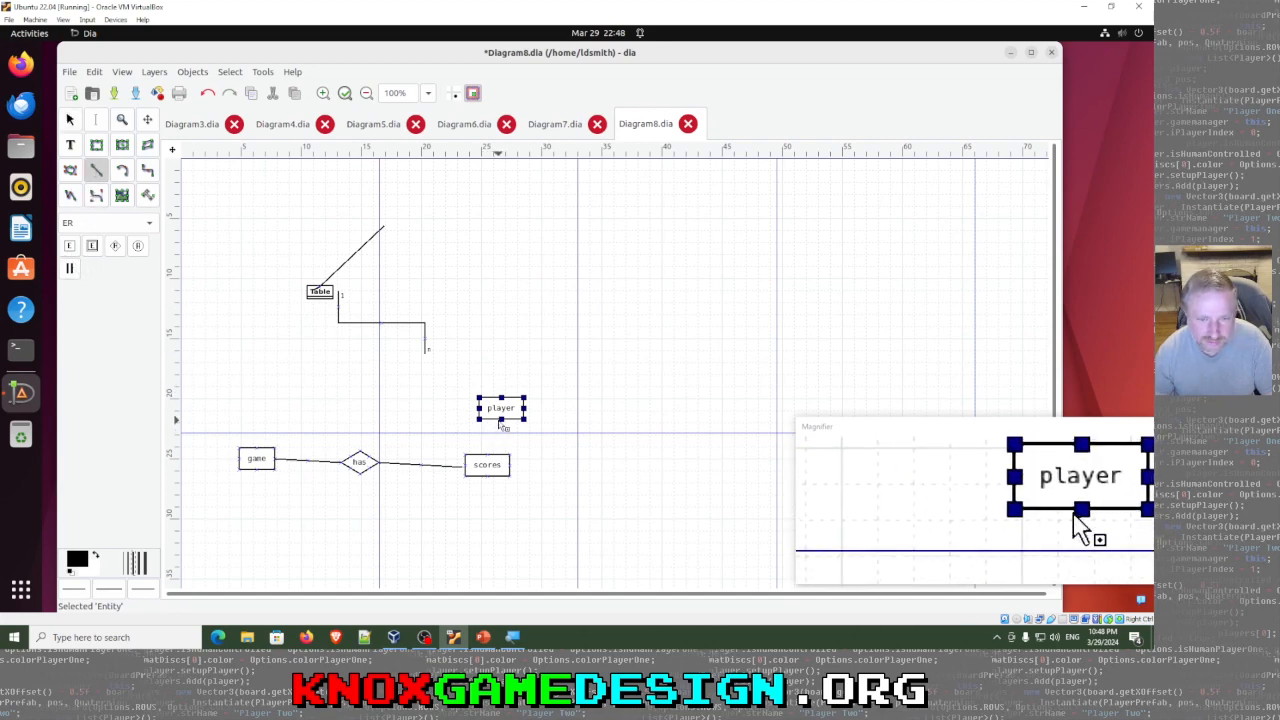
drag(501, 423, 494, 453)
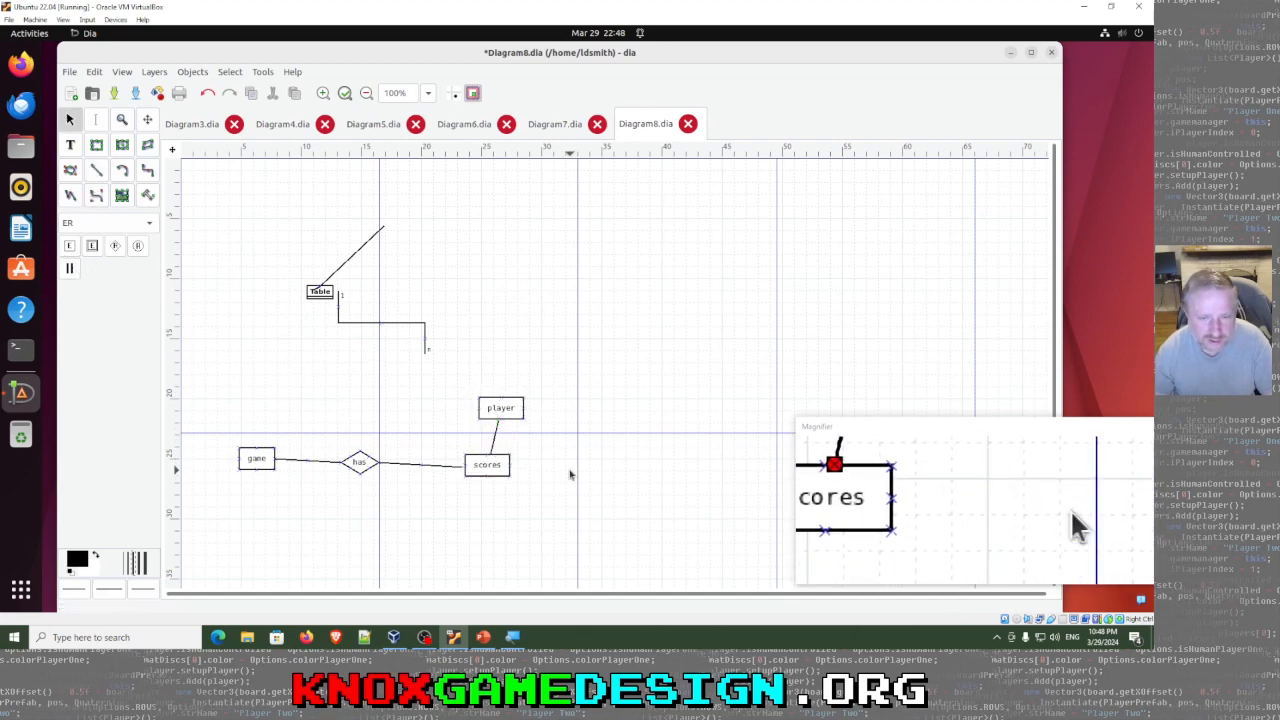
Step: Switch to the HVAC shapes and draw 1-way and 2-way diffusers, a quarter-filled diffuser, a long rectangular shape and a floor vent around the player entity
click(149, 224)
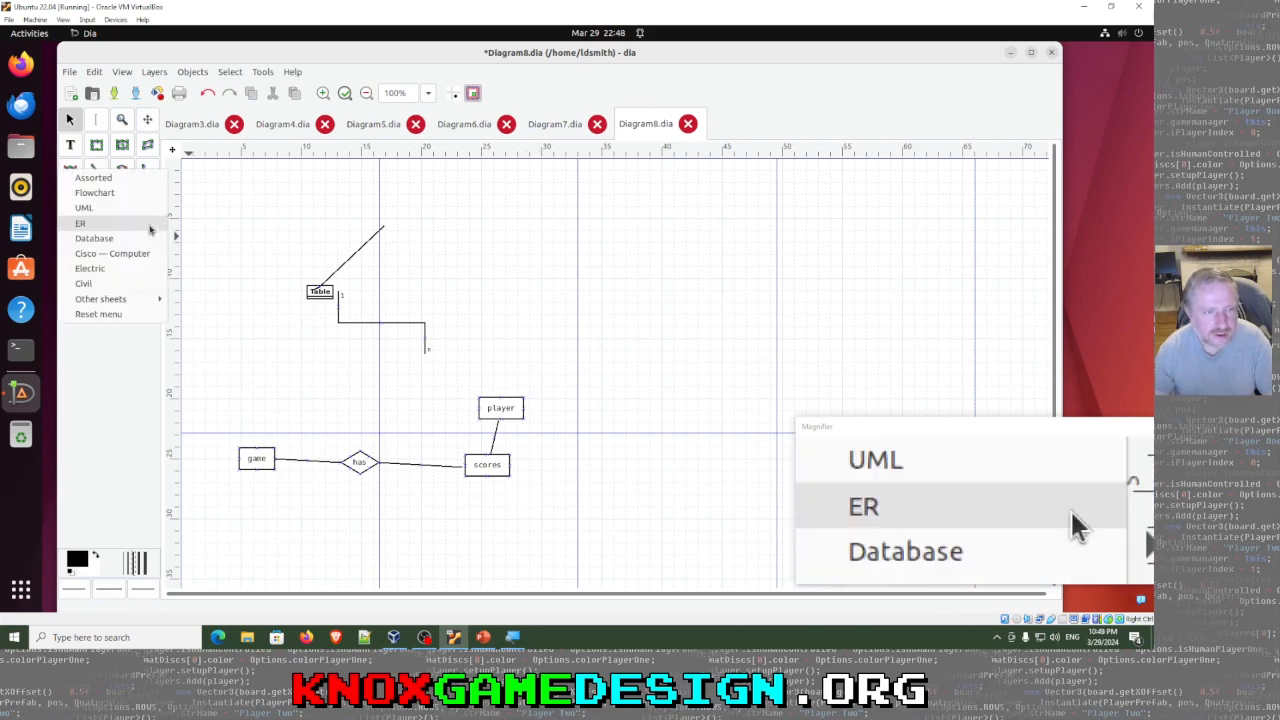
mouse_move(135, 299)
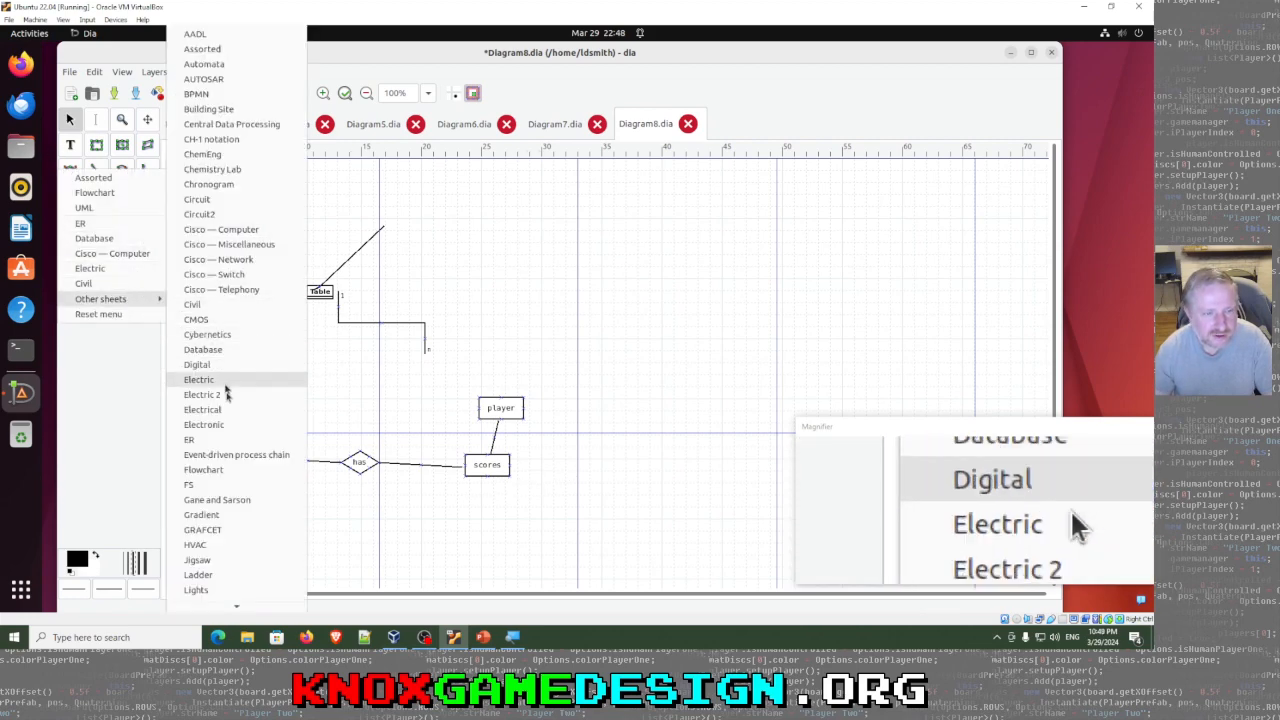
scroll(229, 434, down, 3)
scroll(229, 434, down, 3)
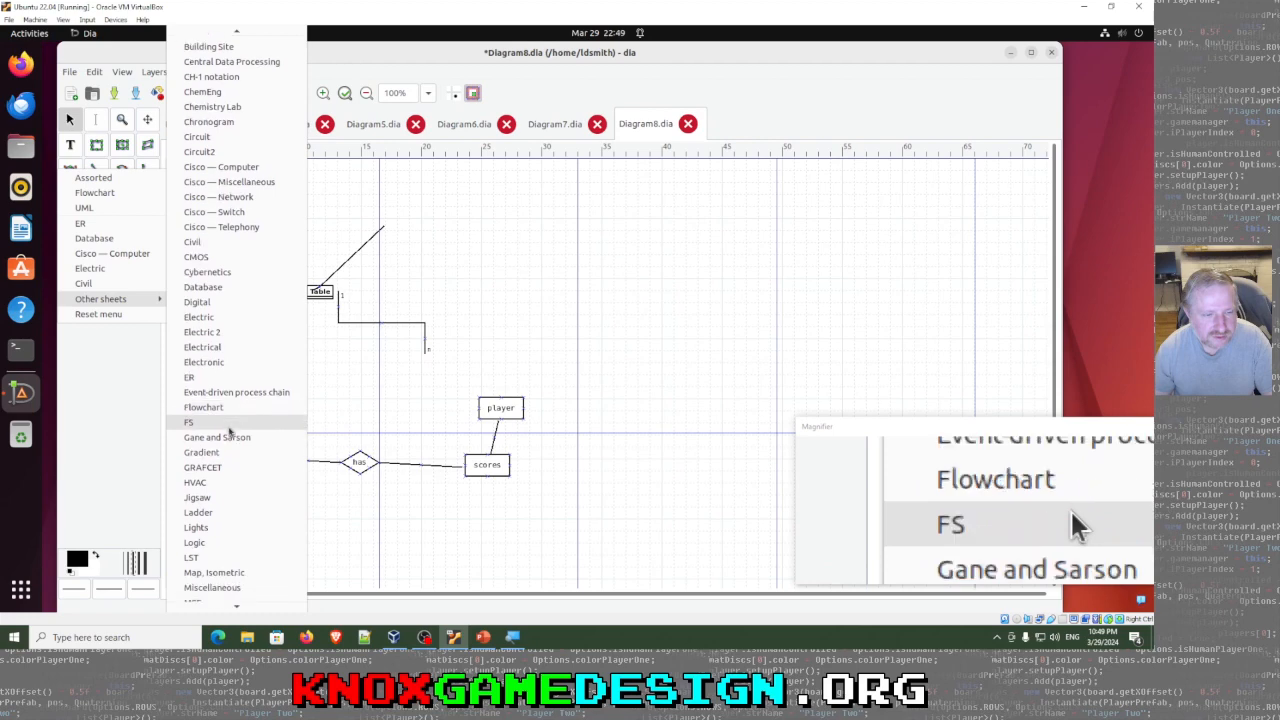
click(195, 464)
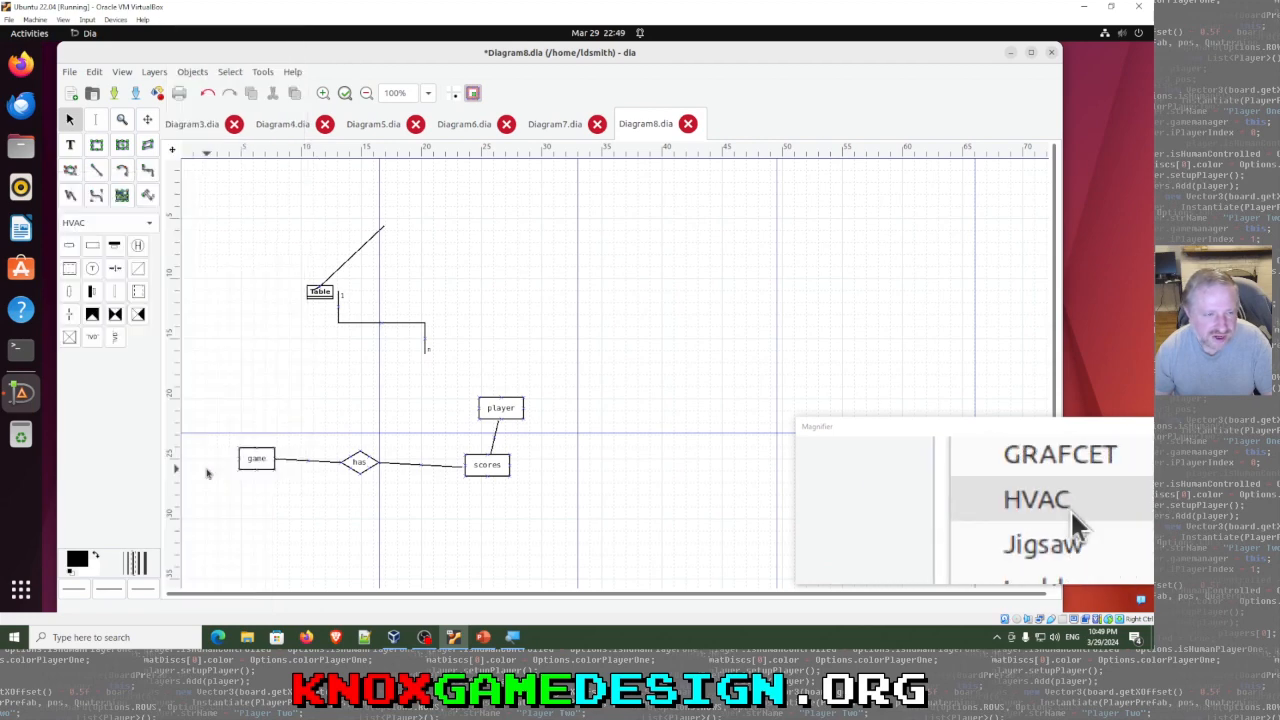
drag(497, 287, 571, 358)
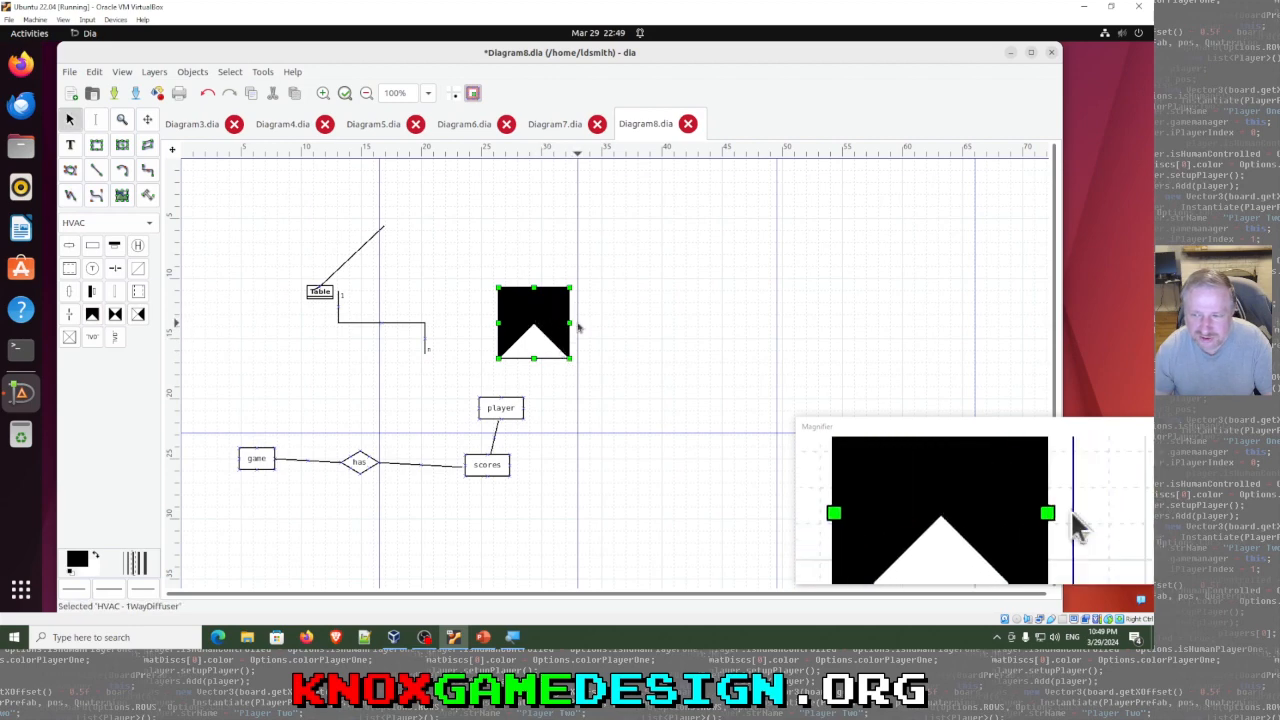
click(115, 314)
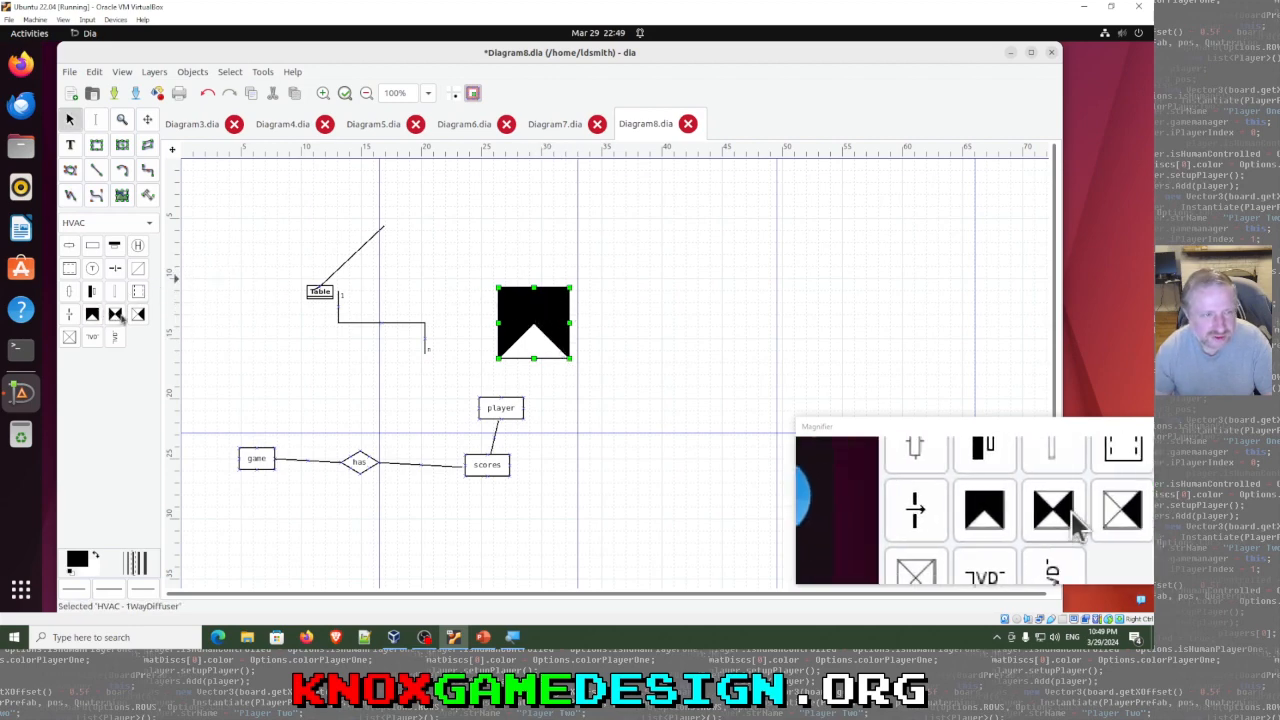
drag(643, 284, 707, 354)
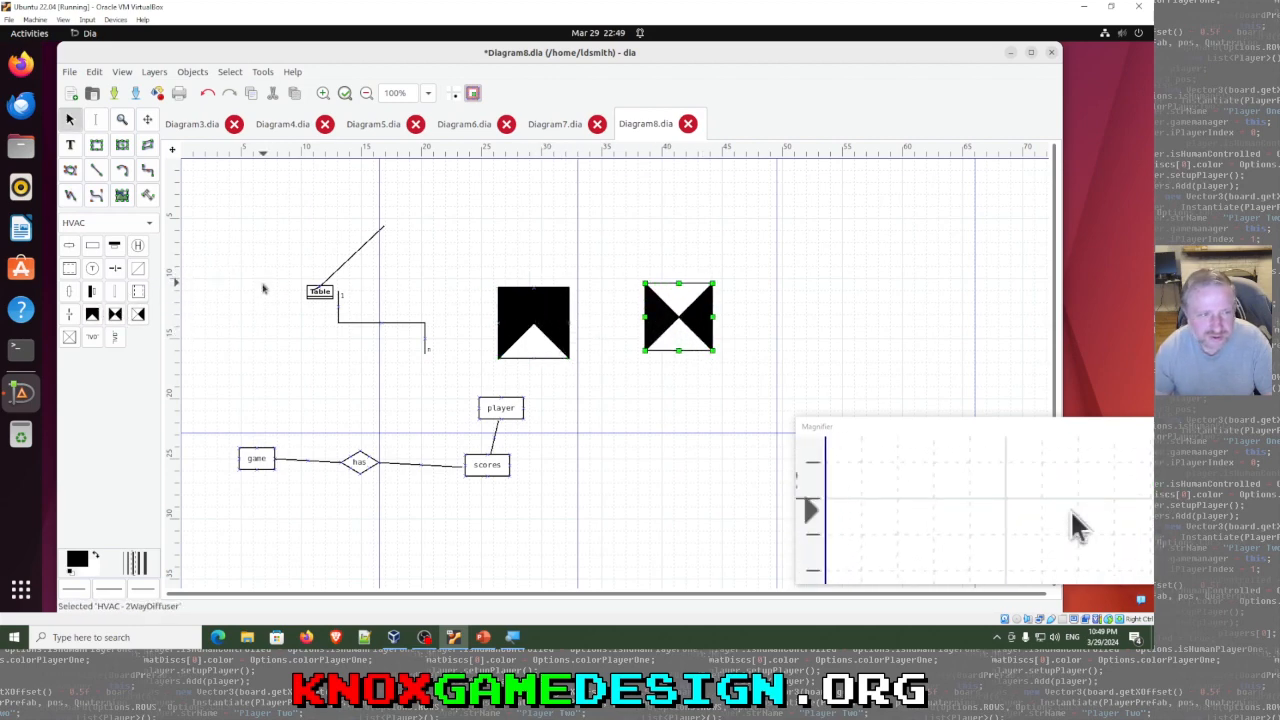
click(138, 314)
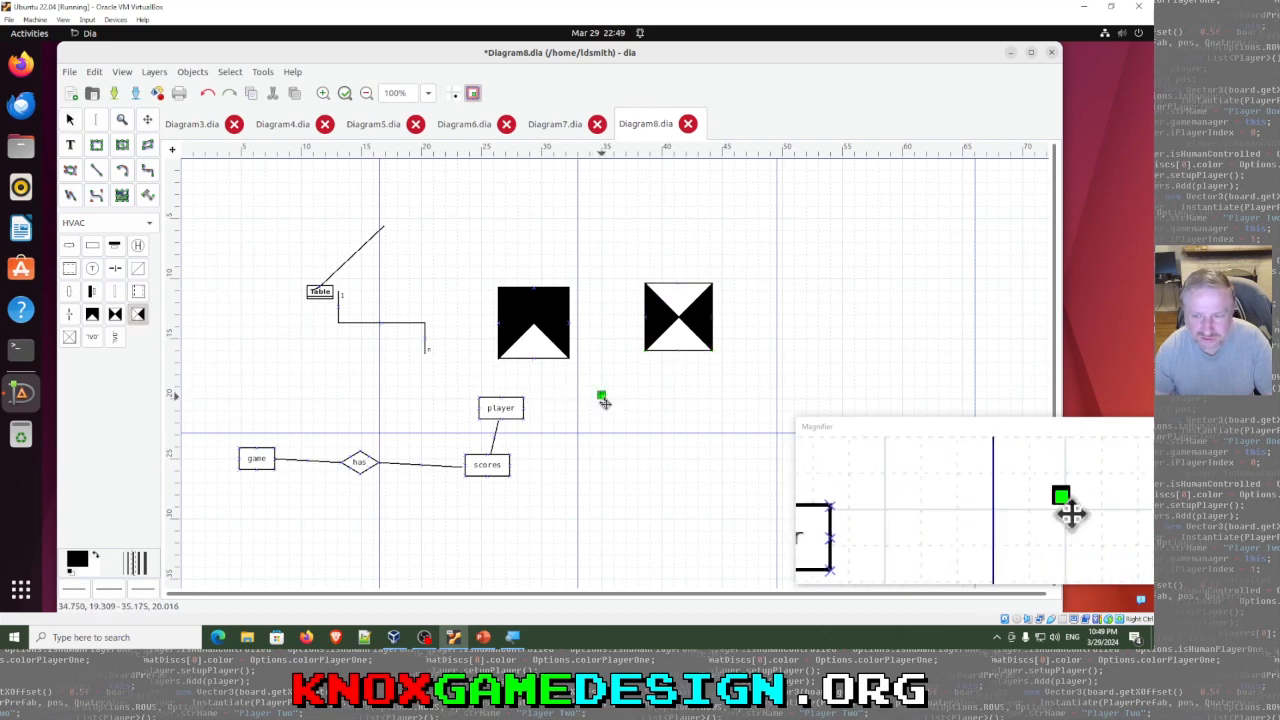
click(601, 396)
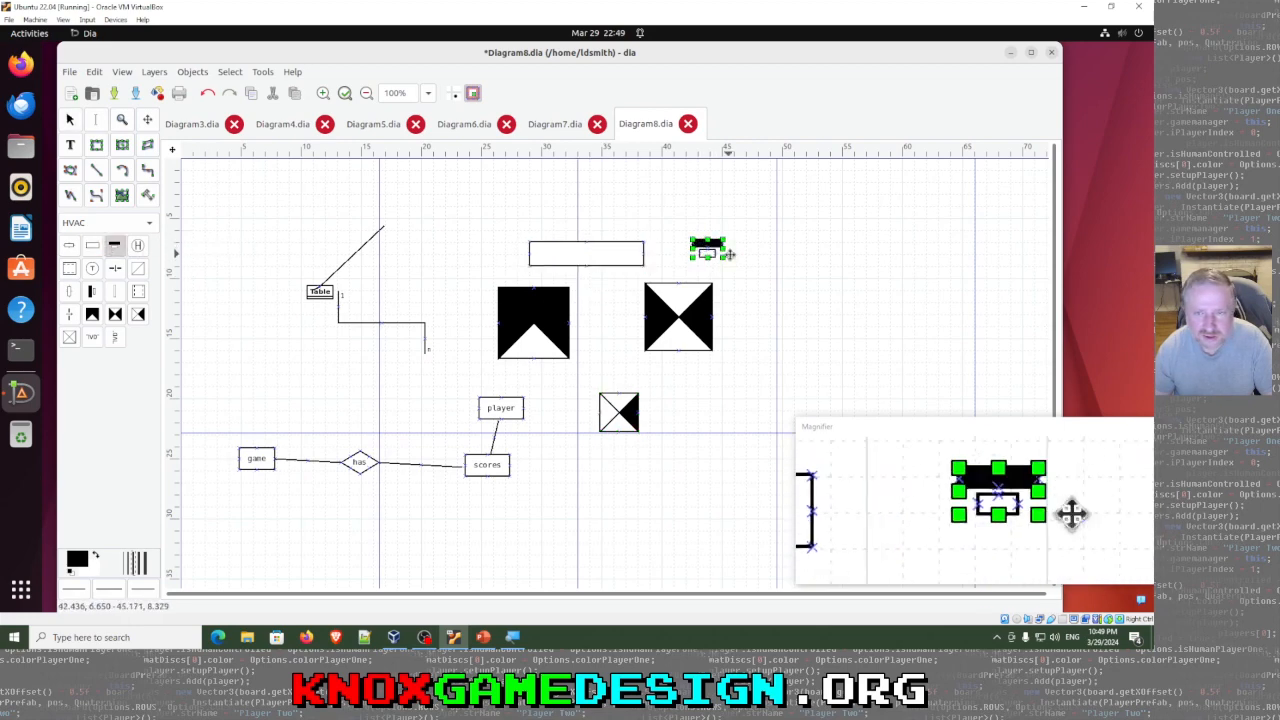
Step: Switch to the Jigsaw shapes and draw a puzzle piece above the game entity
click(100, 226)
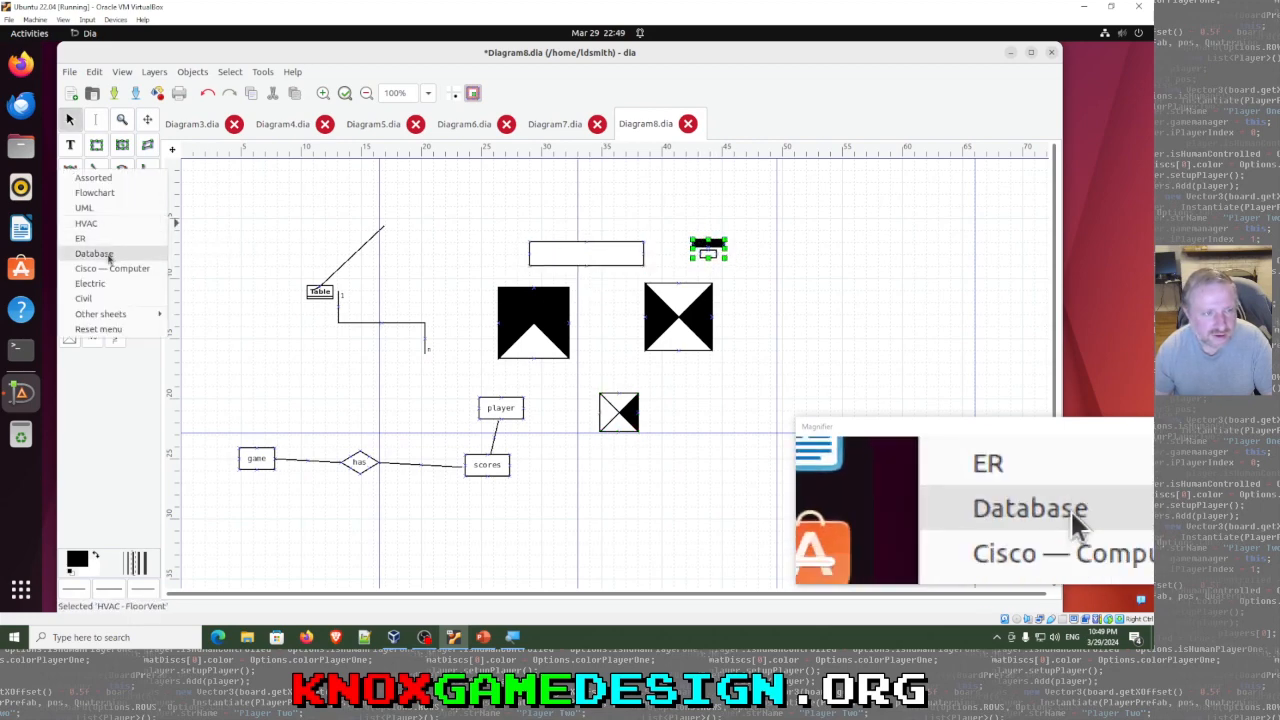
mouse_move(127, 316)
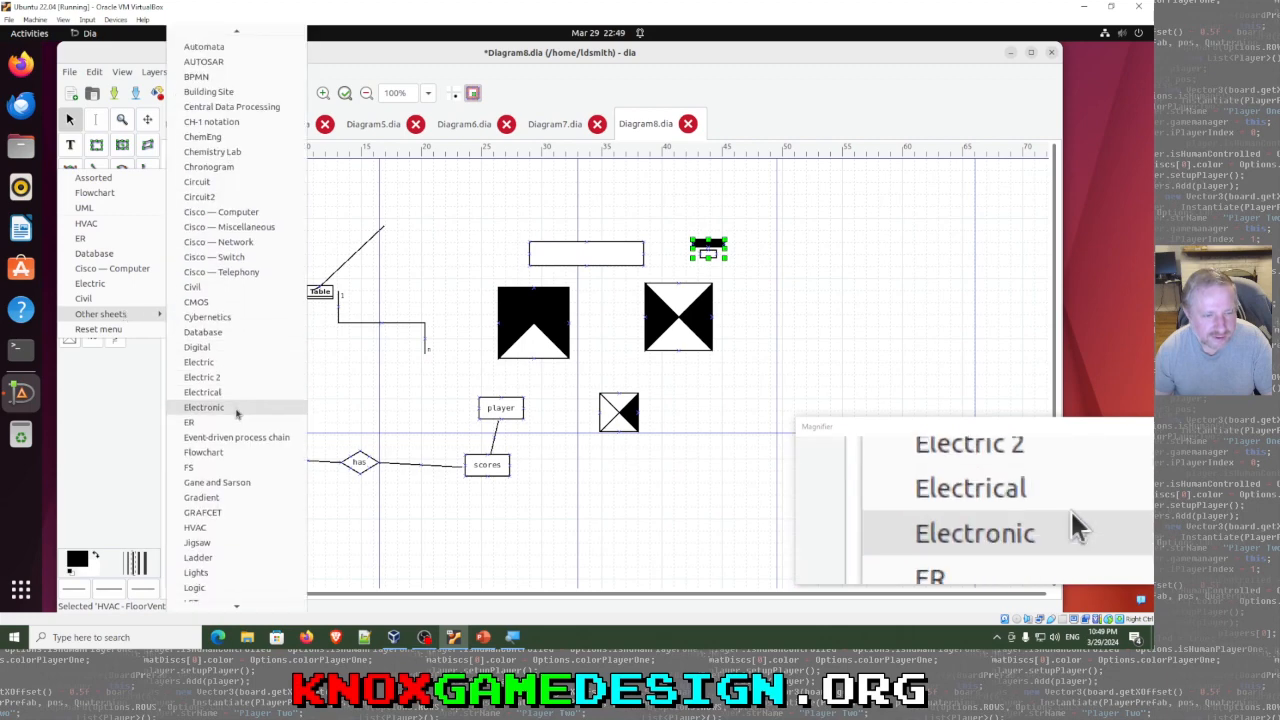
scroll(237, 413, down, 3)
click(226, 456)
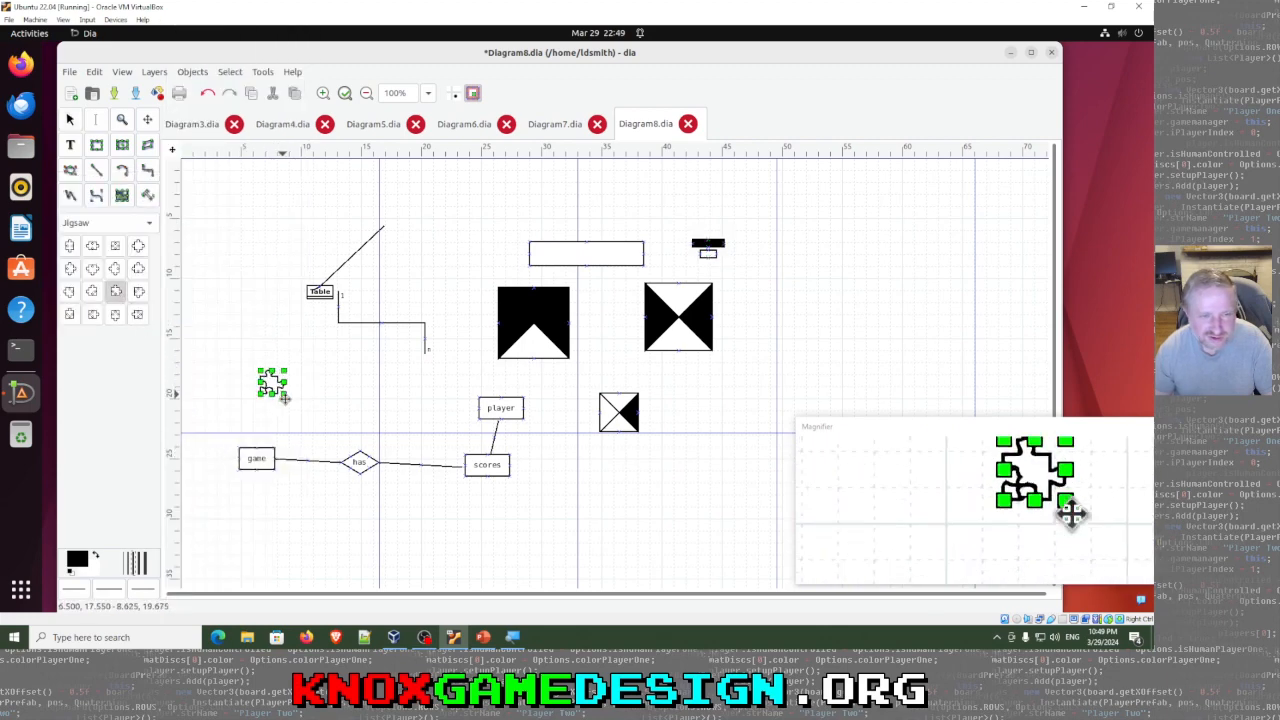
Step: Switch to the Lights shapes and place Blinders beside the Table shape, with a PAR light and a PAR floor light above
click(135, 219)
mouse_move(120, 331)
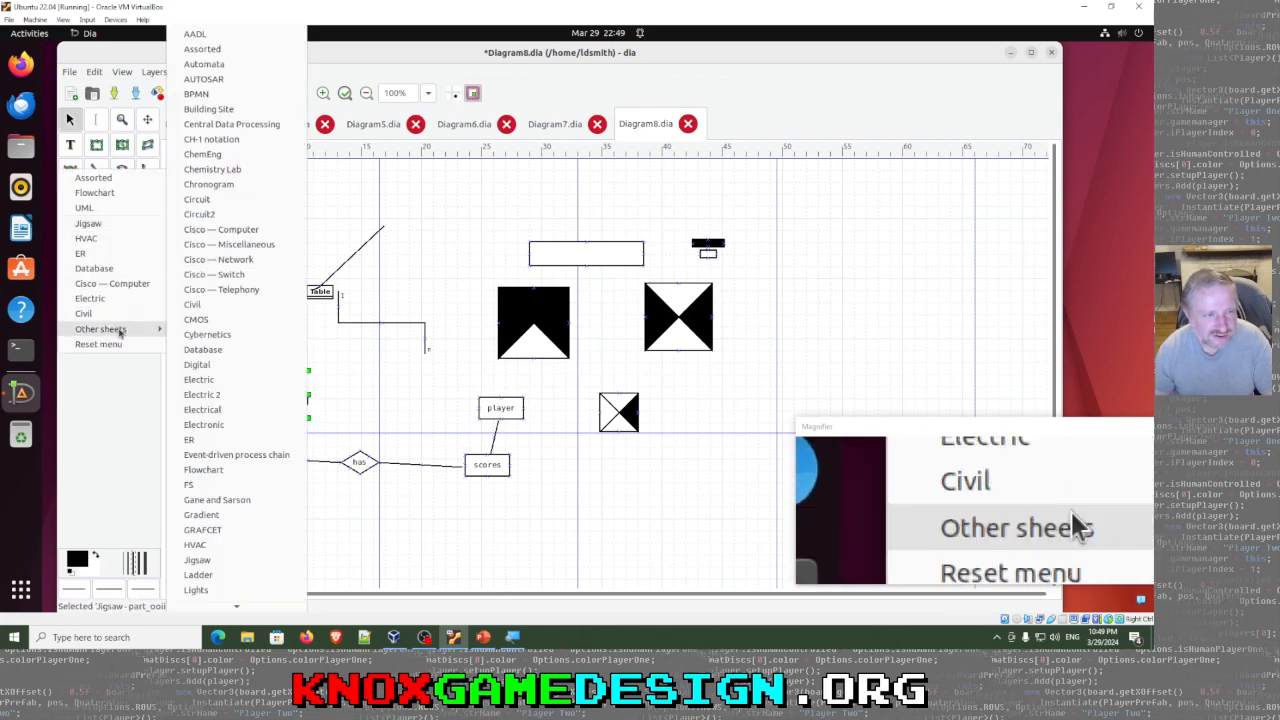
scroll(219, 402, down, 6)
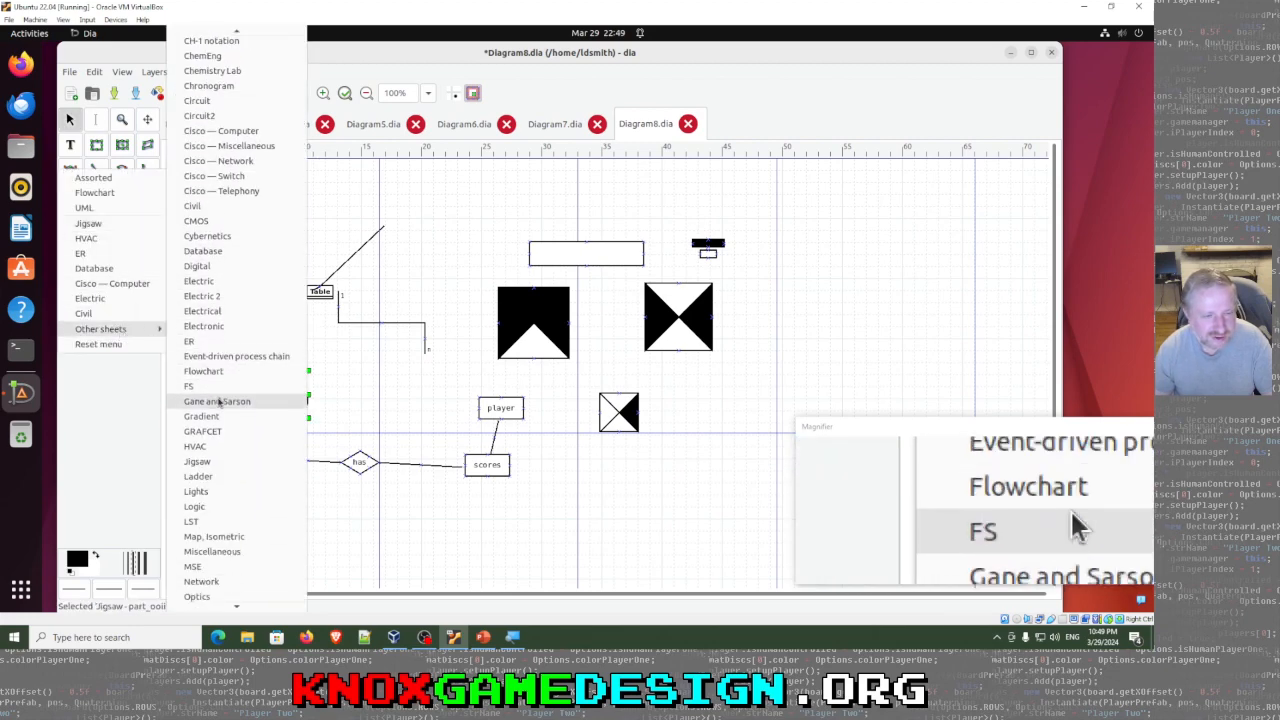
click(217, 420)
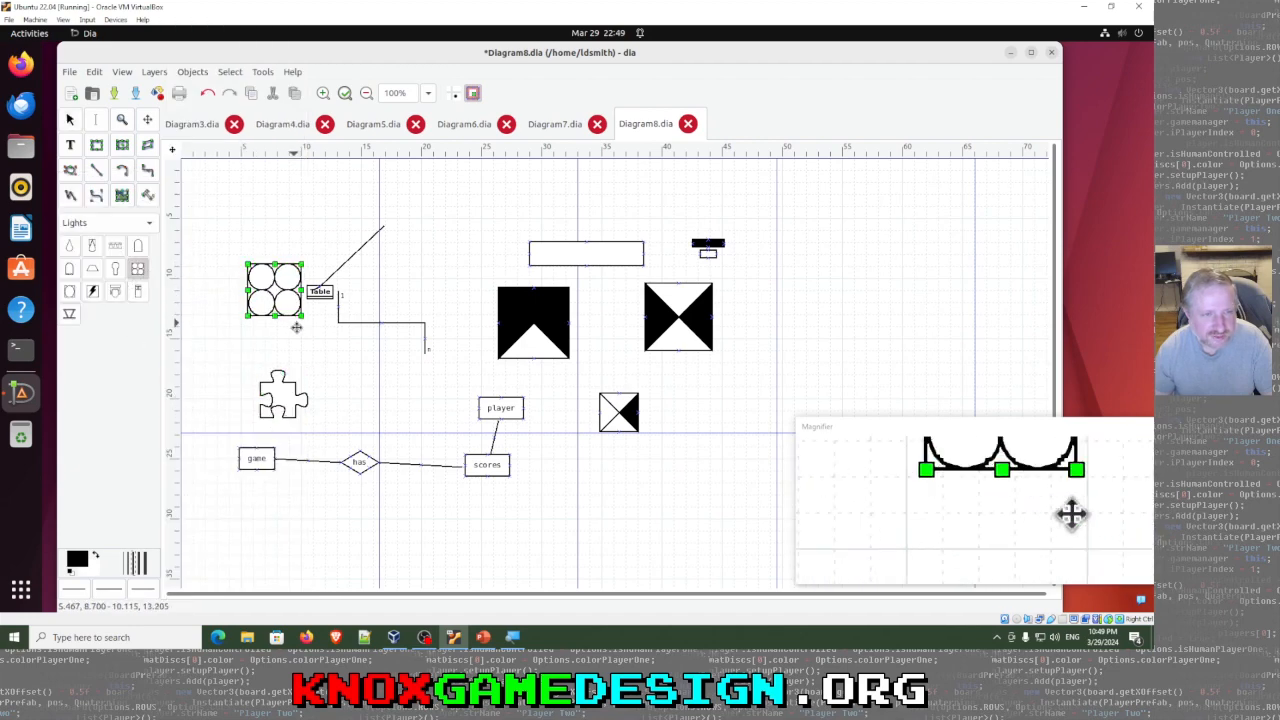
drag(296, 327, 281, 294)
click(98, 244)
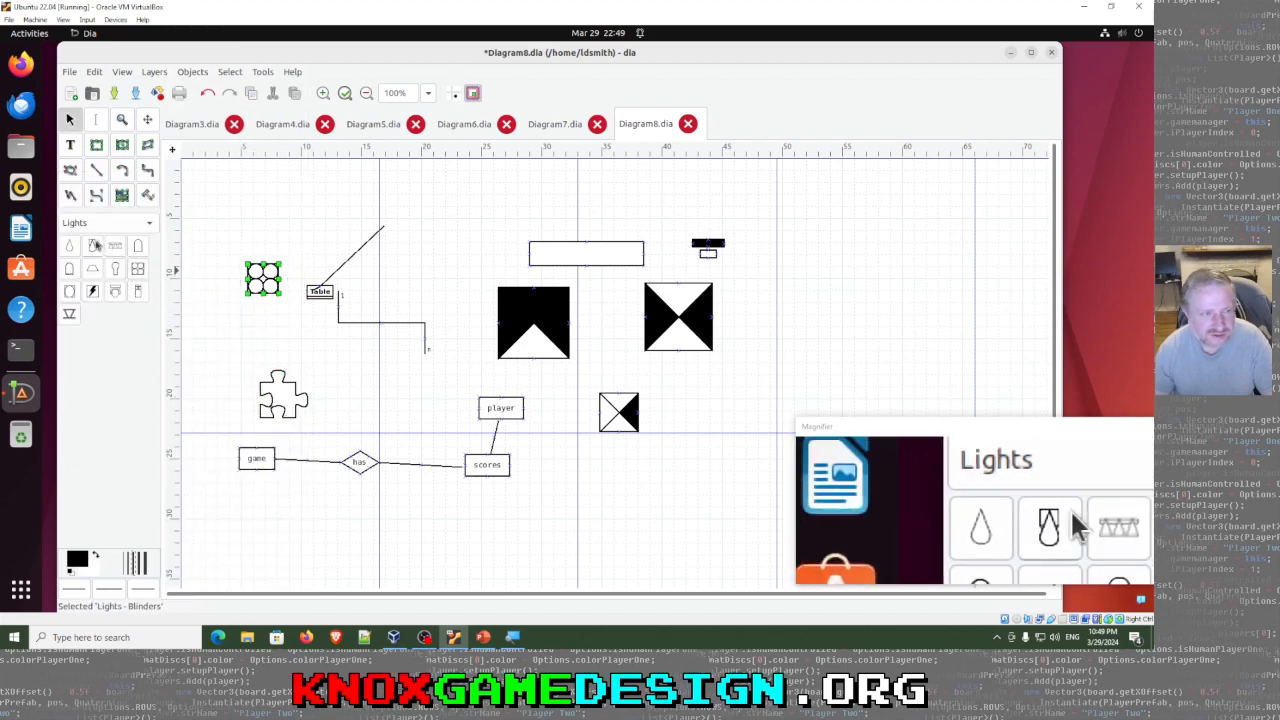
click(92, 244)
click(242, 211)
click(92, 244)
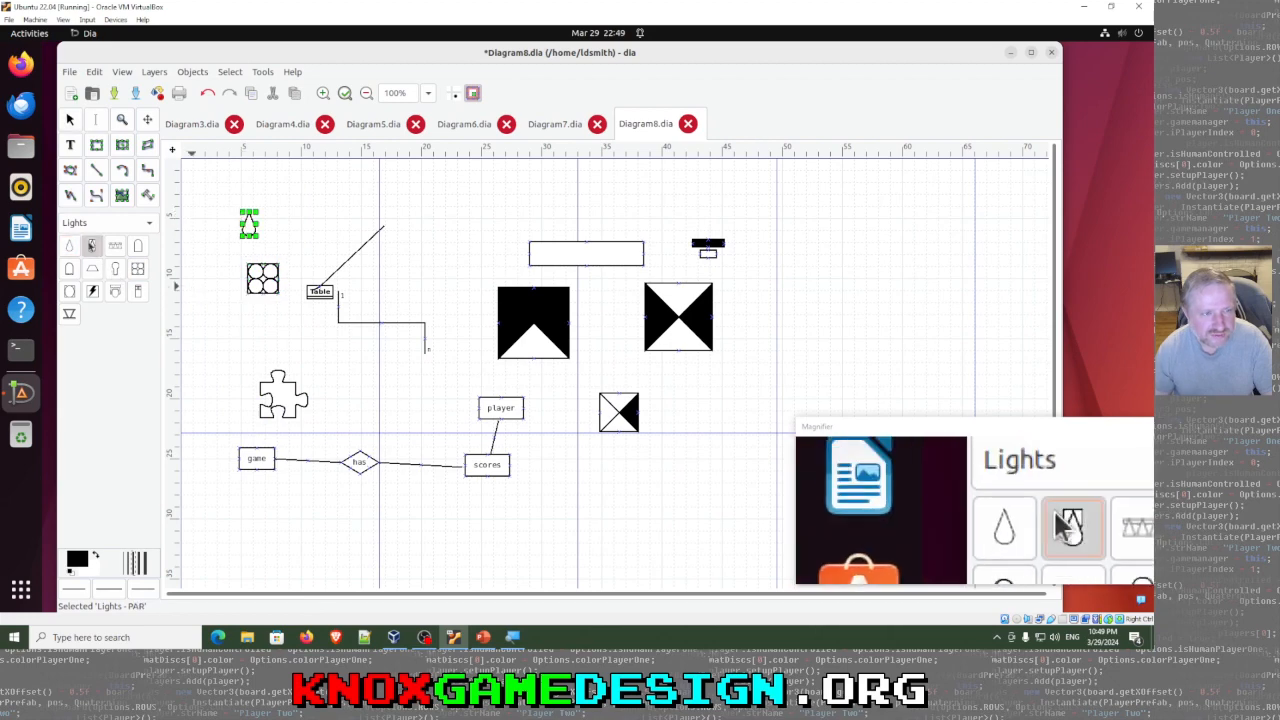
click(312, 215)
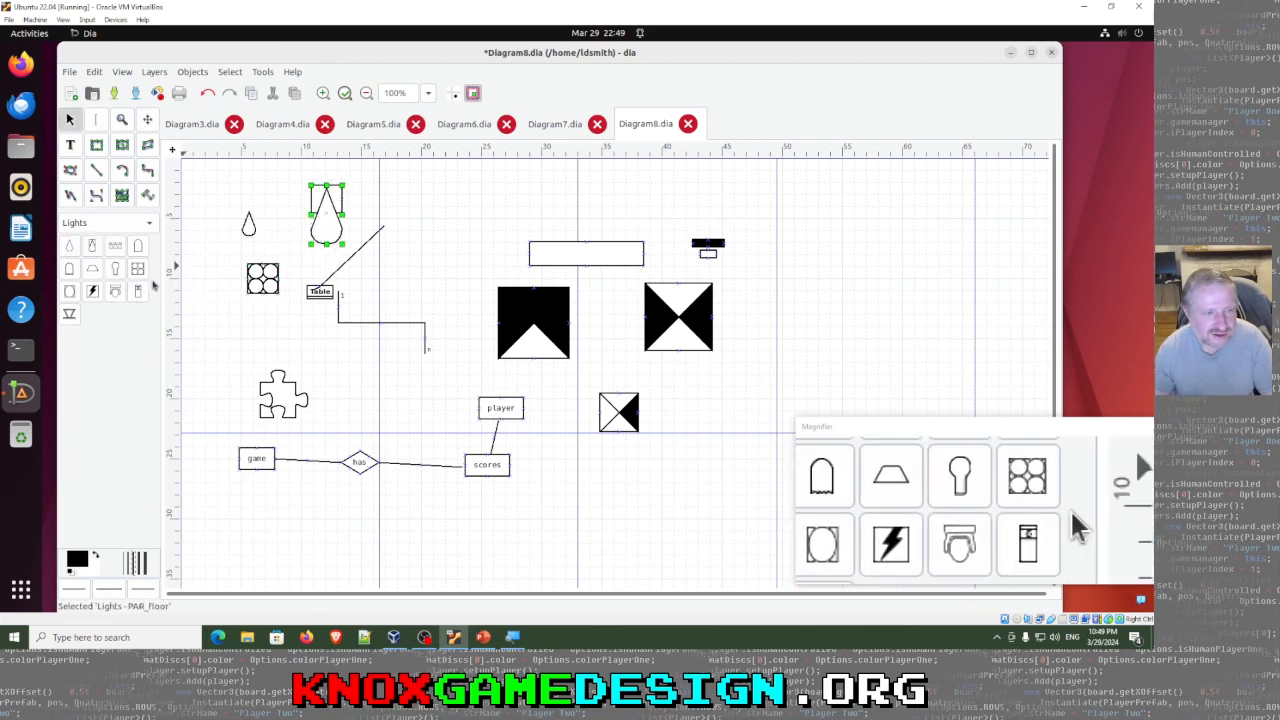
Step: Switch to the Network shapes and create a new blank diagram
click(94, 224)
mouse_move(100, 344)
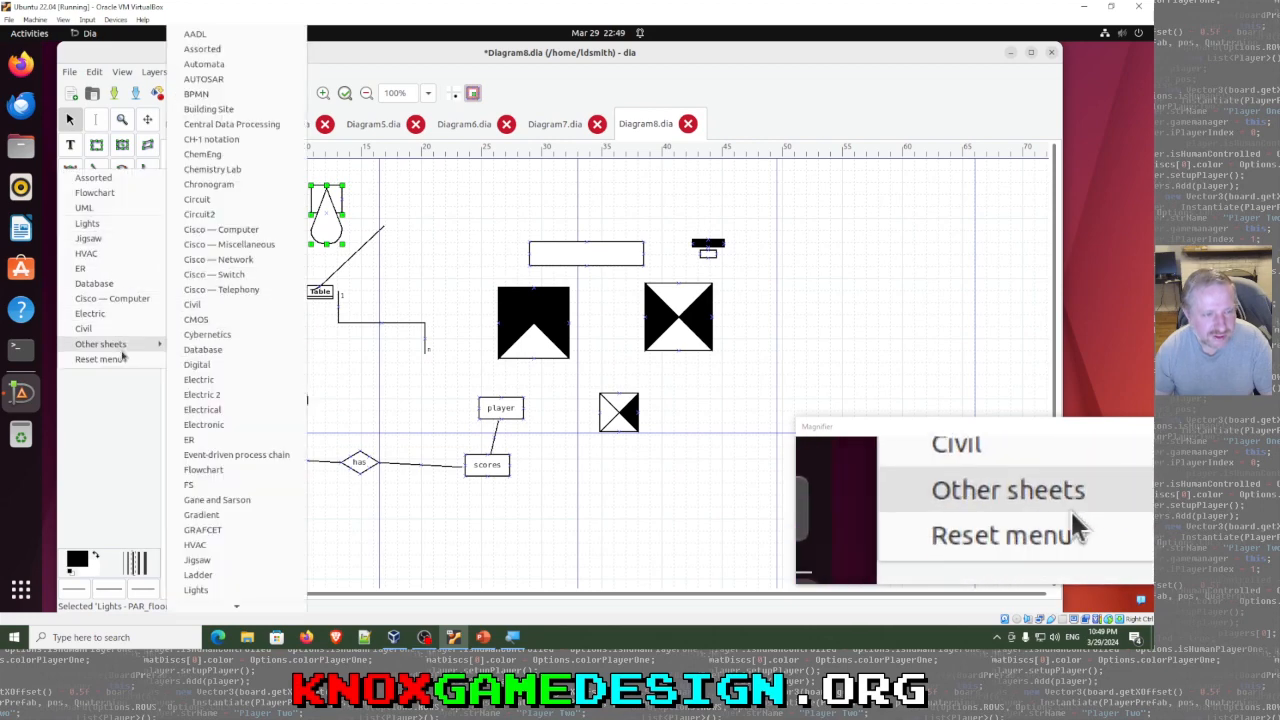
scroll(225, 457, down, 5)
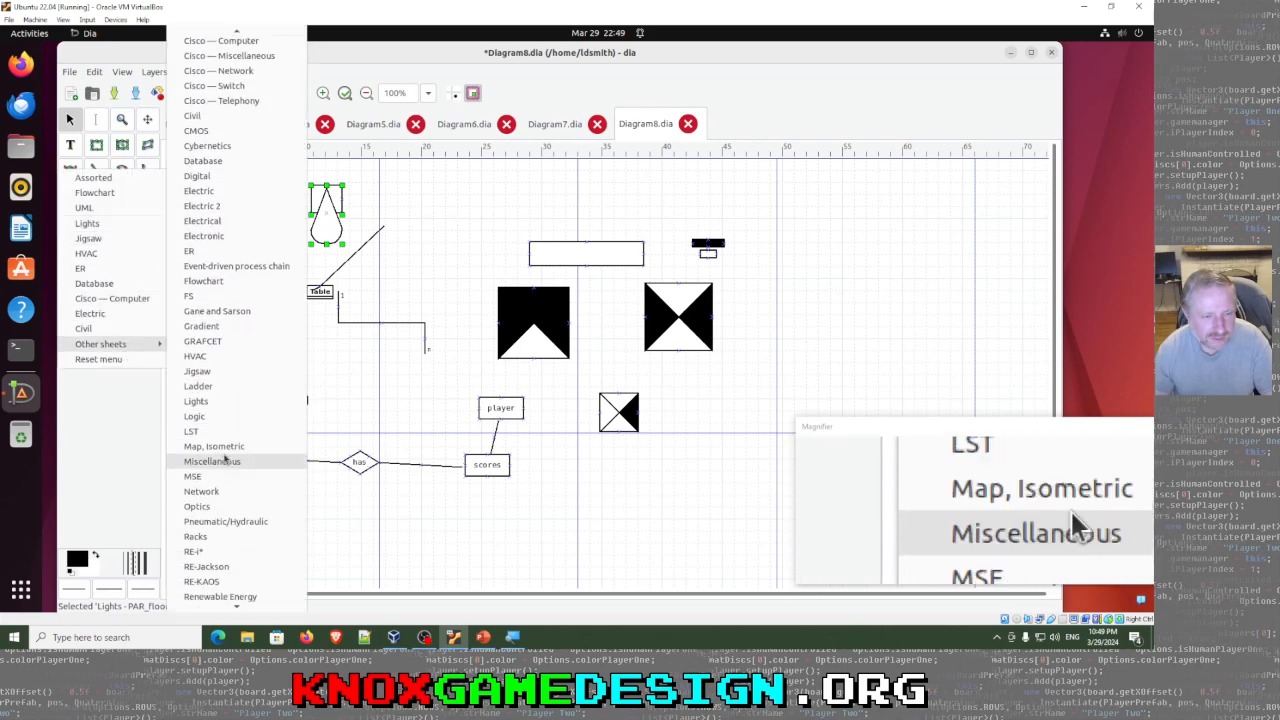
click(229, 428)
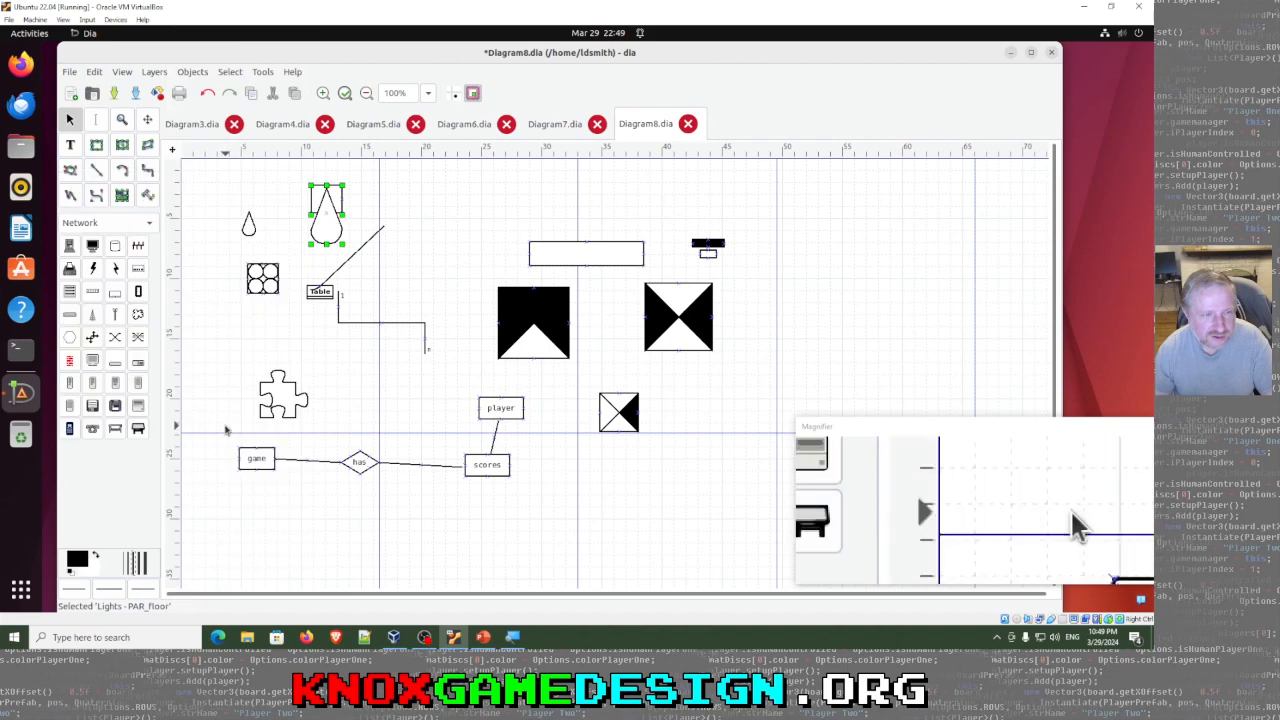
click(71, 93)
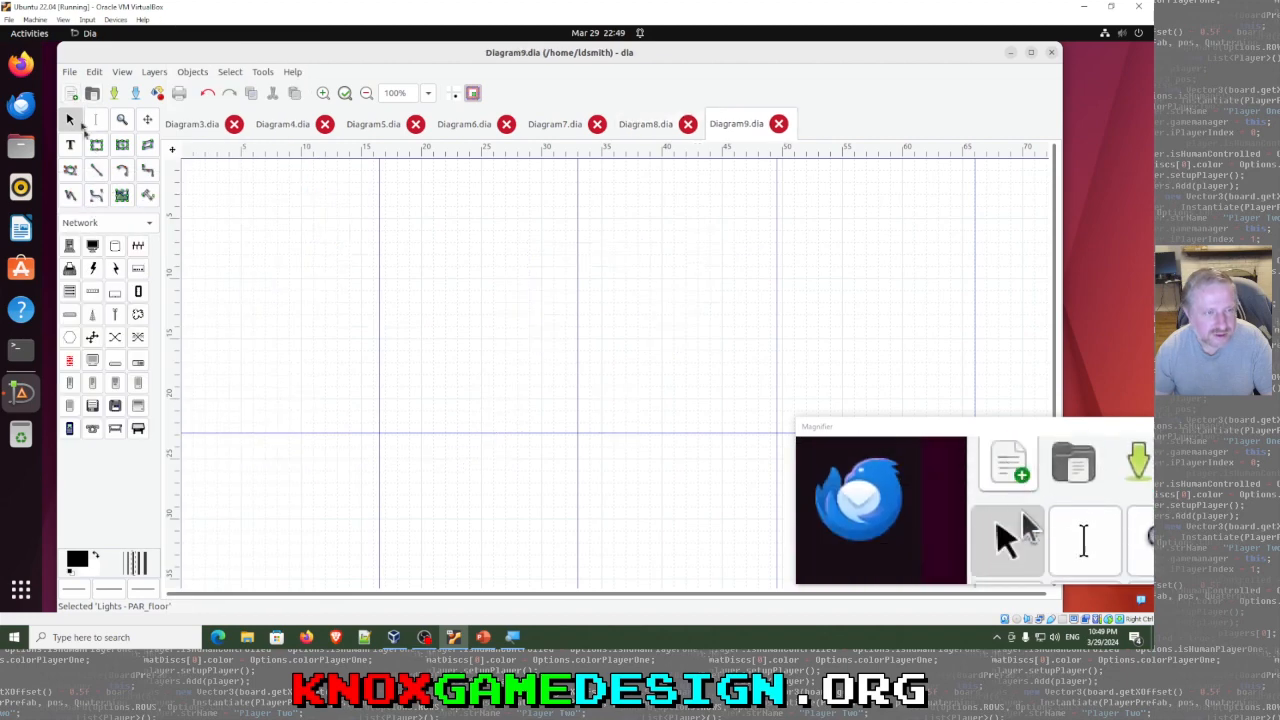
Step: Place a tower computer, a storage cylinder and a base station from the Network shapes in the new diagram
click(69, 245)
mouse_move(265, 292)
mouse_down()
mouse_move(323, 387)
mouse_move(409, 417)
mouse_move(421, 435)
mouse_up()
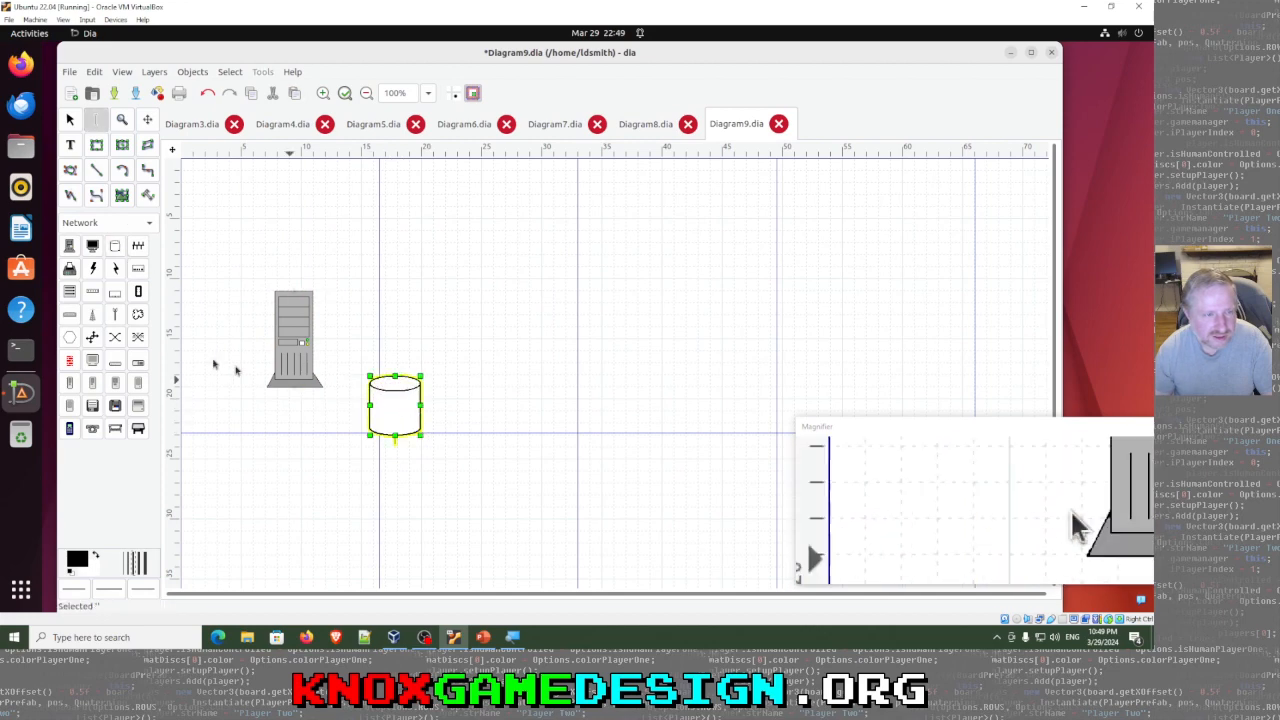
mouse_move(277, 443)
mouse_down()
mouse_move(304, 468)
mouse_move(297, 499)
mouse_up()
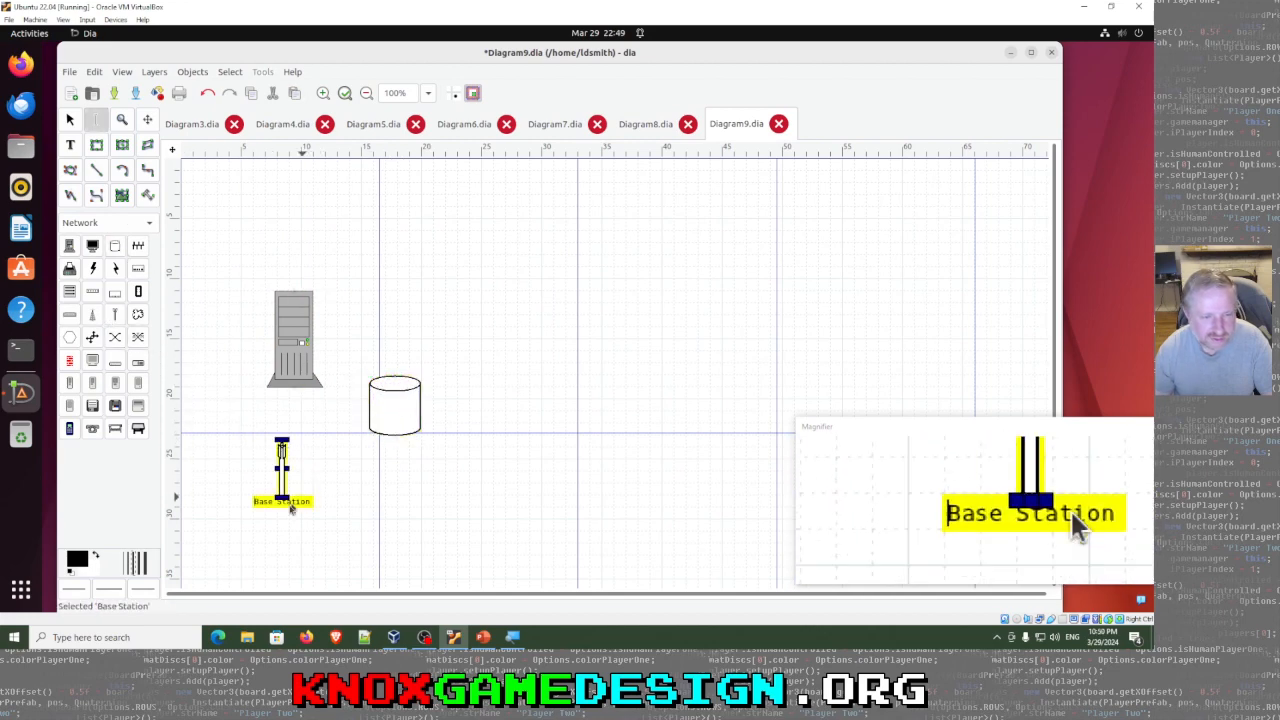
click(283, 514)
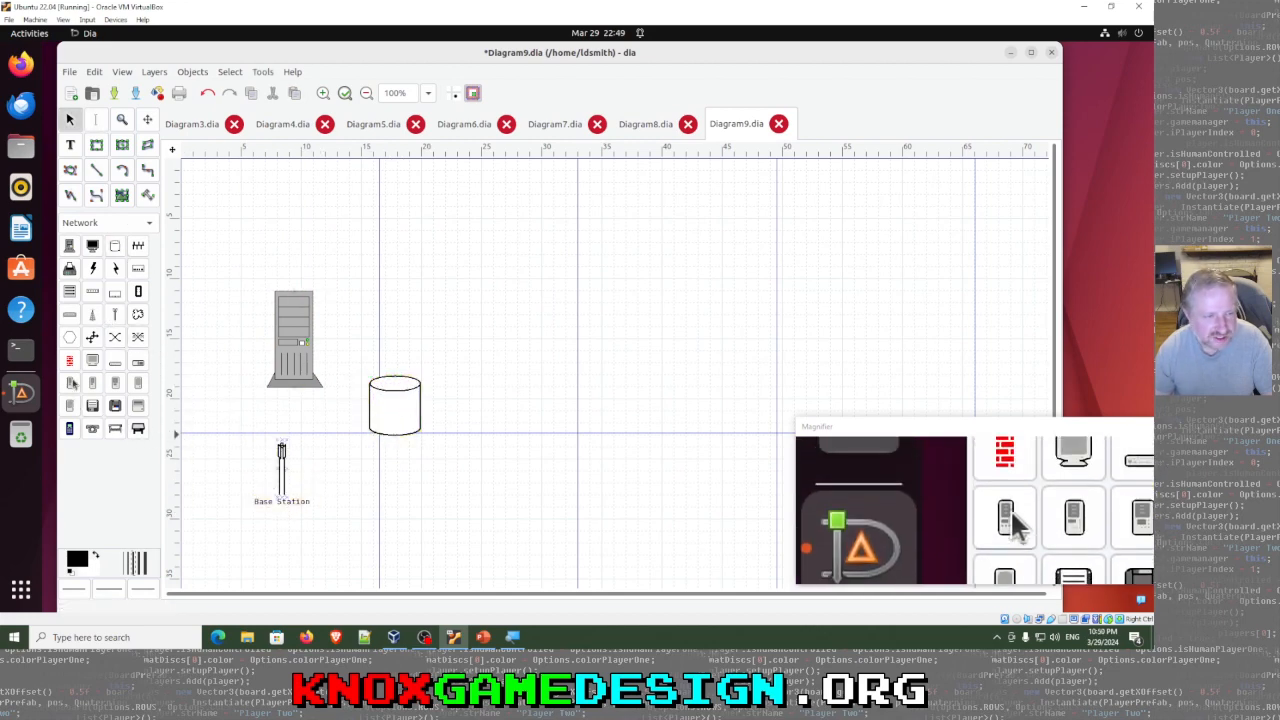
Step: Add a PC tower, a mobile phone and a telephone from the Network shapes around the storage cylinder
click(69, 382)
drag(352, 462, 411, 519)
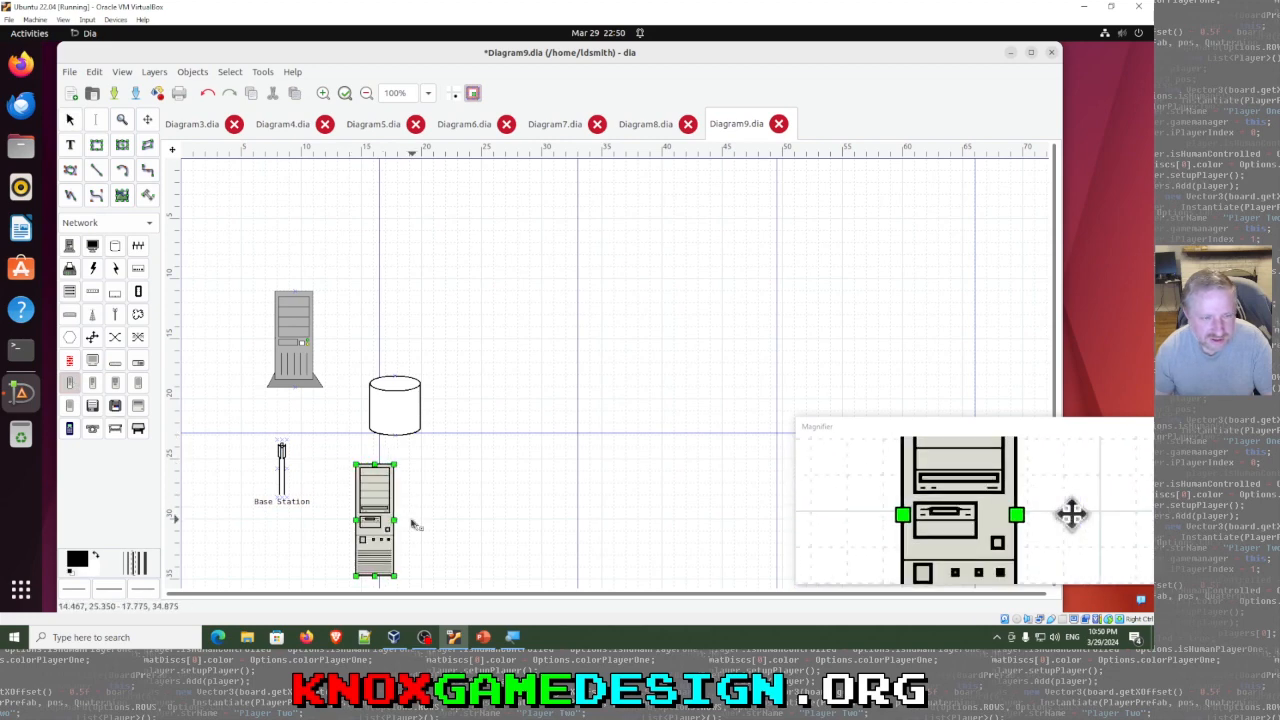
click(69, 428)
drag(437, 478, 483, 531)
click(92, 428)
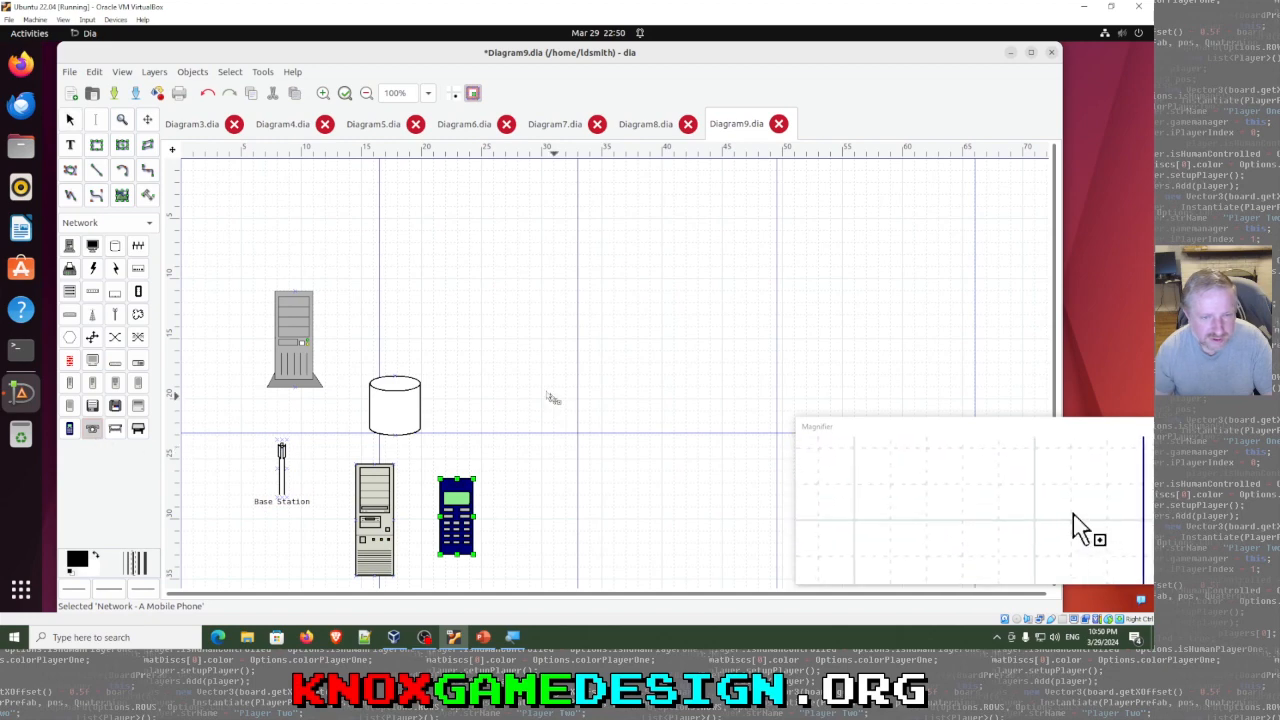
drag(513, 377, 586, 432)
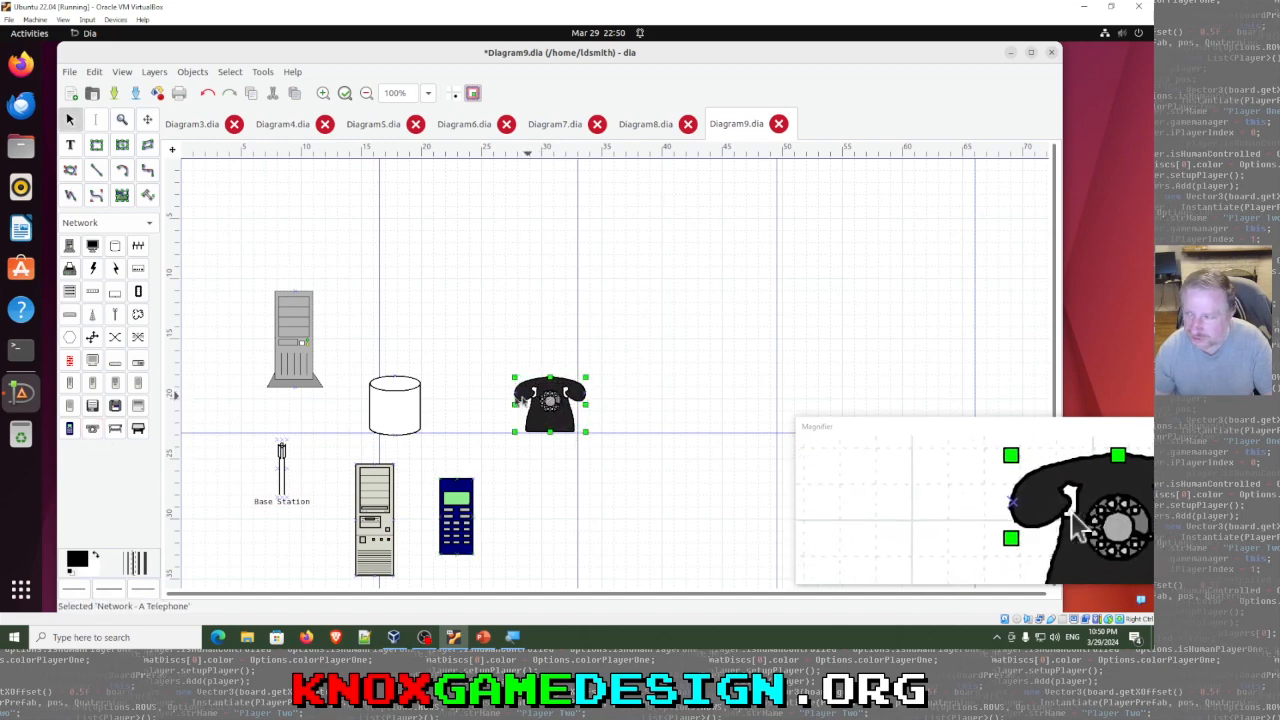
Step: Switch to the SDL shapes and place a notched rectangle above the tower computer and a Return circle above the cylinder and telephone
click(114, 229)
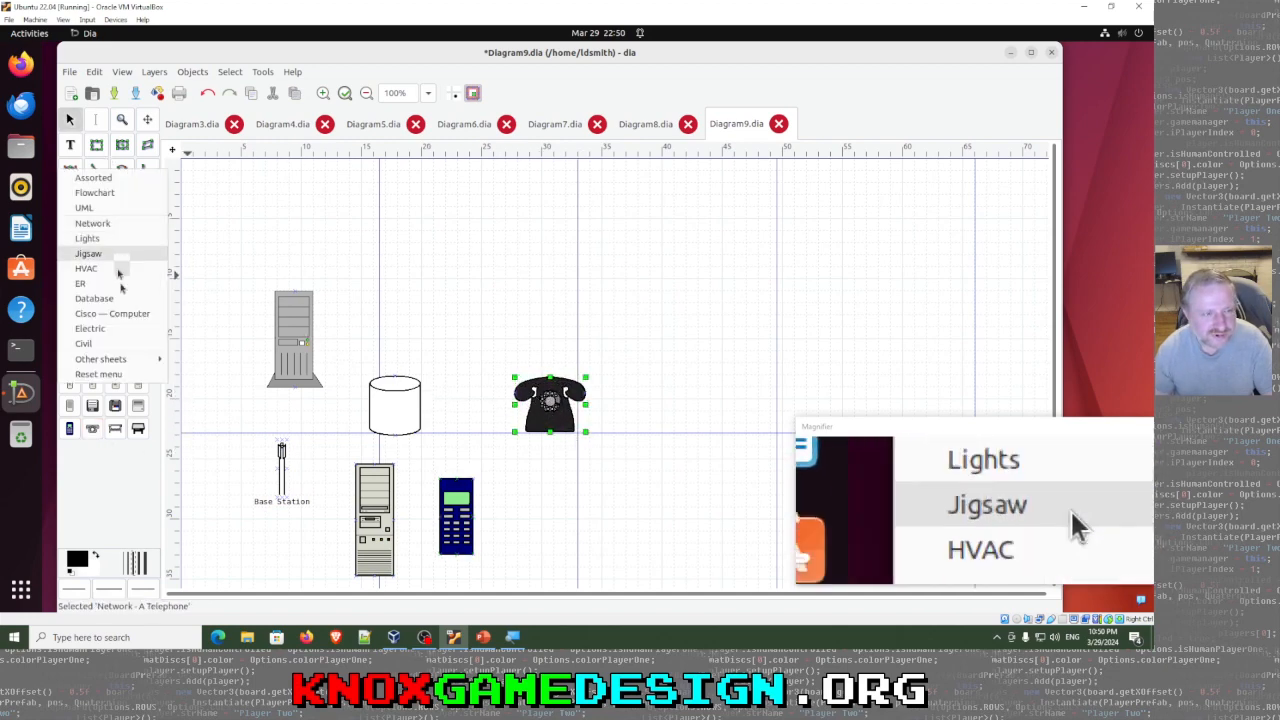
mouse_move(128, 362)
scroll(215, 475, down, 6)
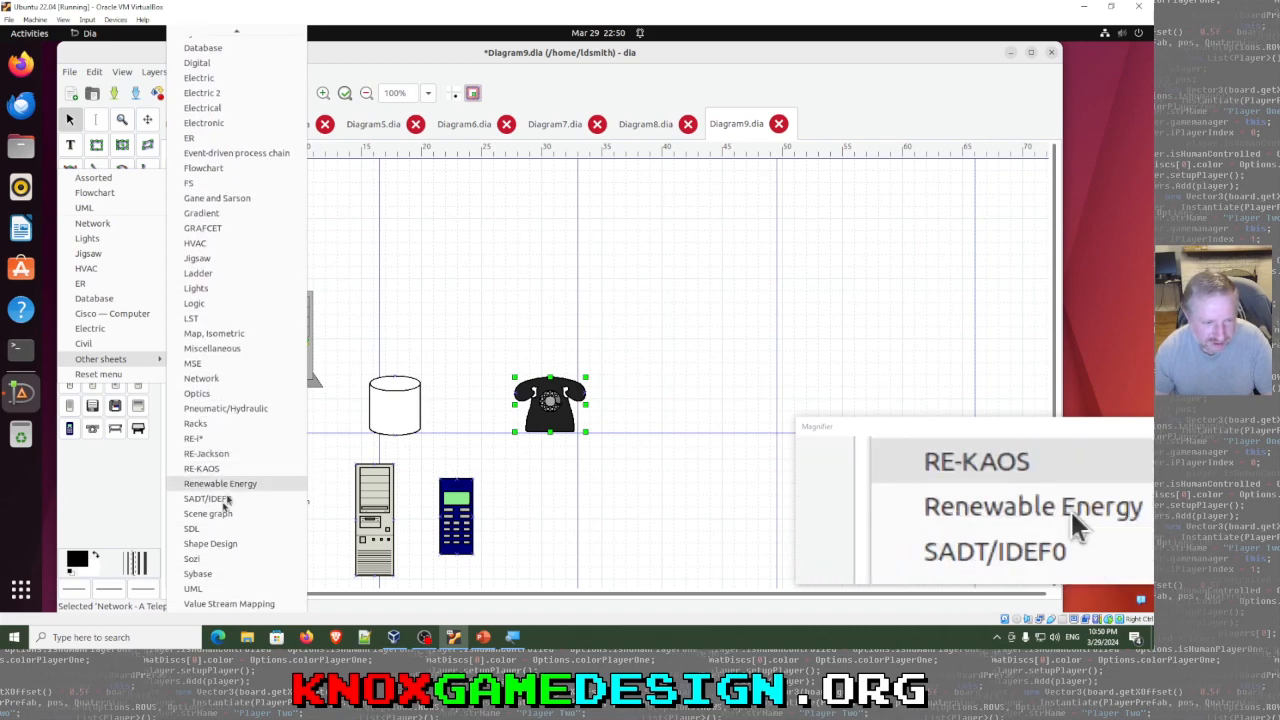
click(215, 527)
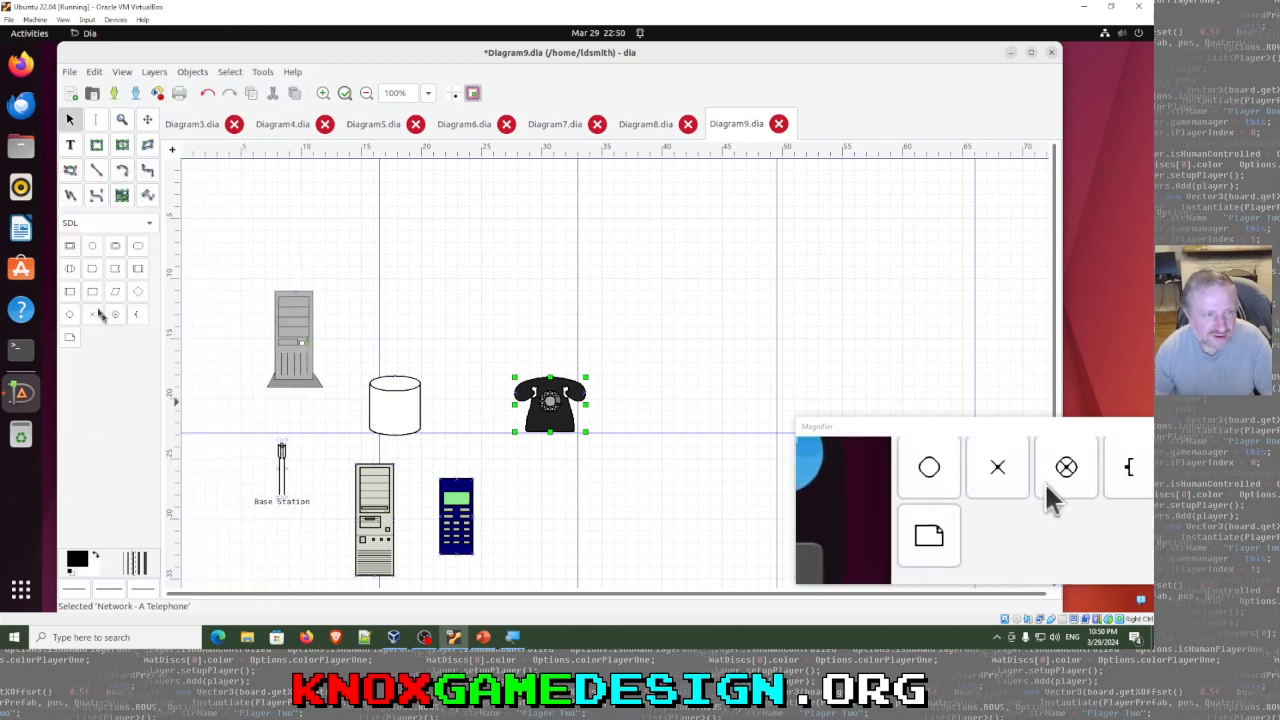
click(116, 270)
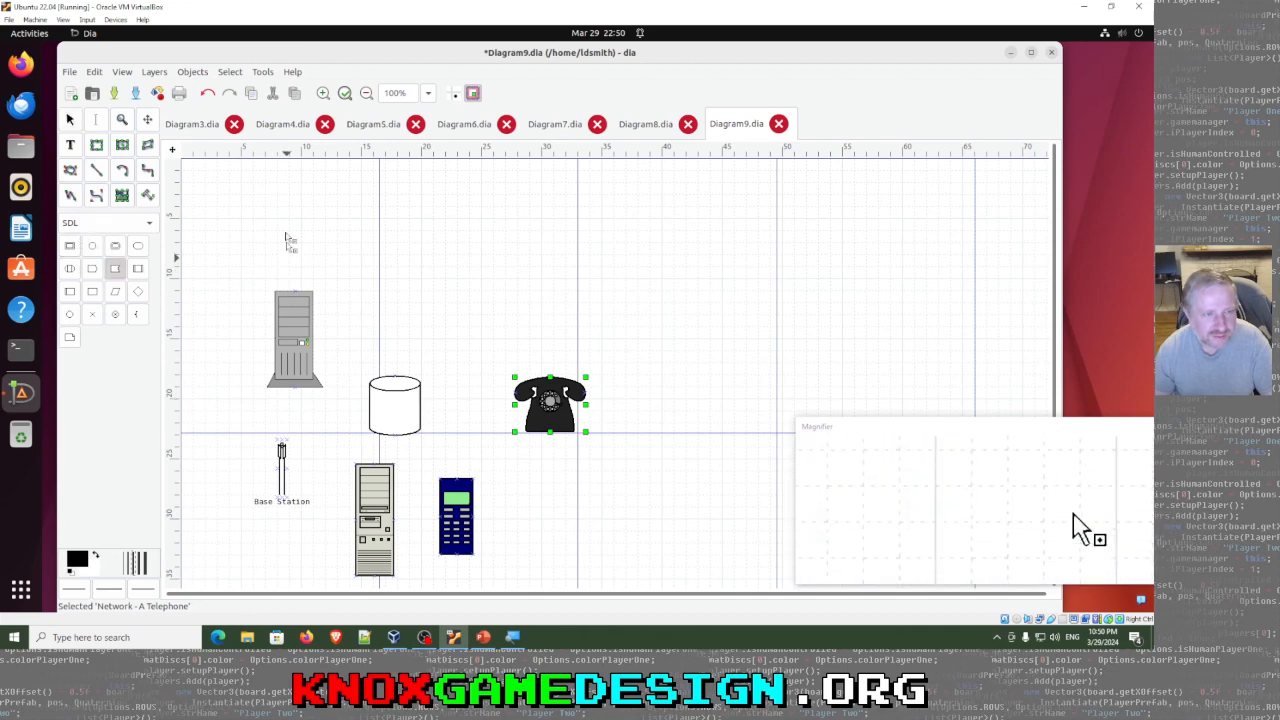
drag(284, 211, 352, 245)
click(115, 314)
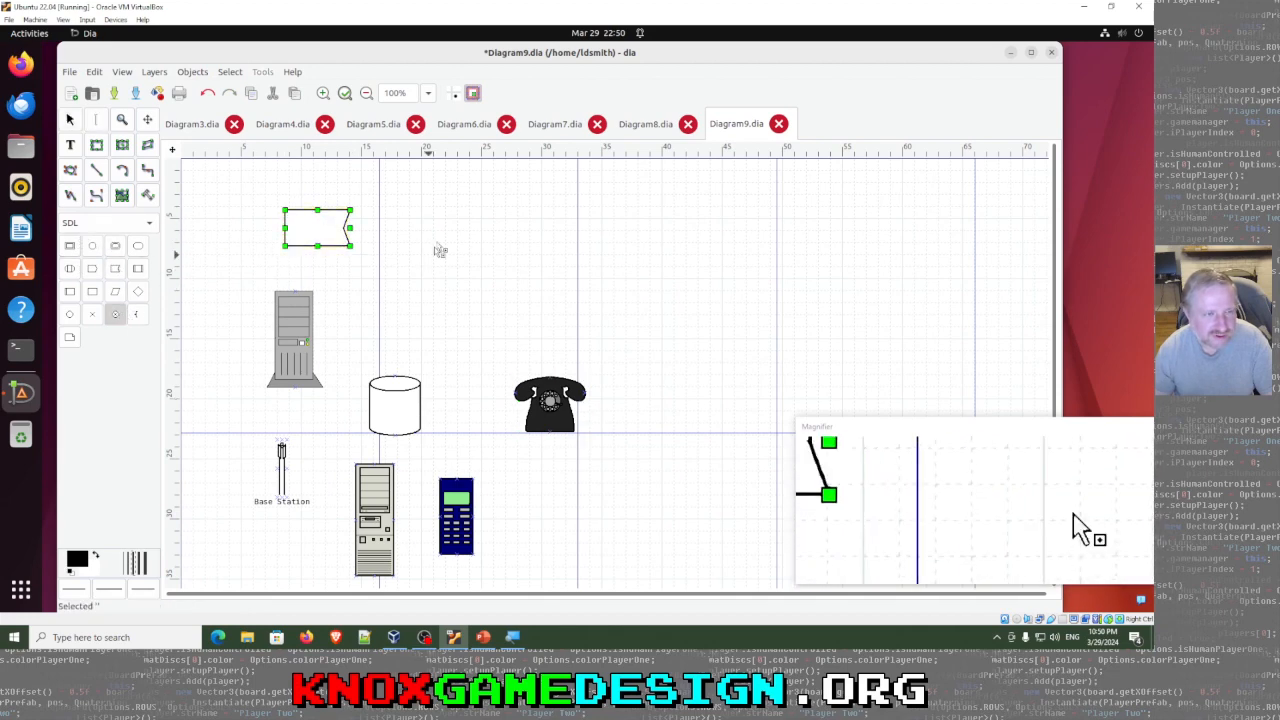
drag(444, 227, 514, 285)
Step: Switch to the Value Stream Mapping shapes and create a new blank diagram
click(143, 226)
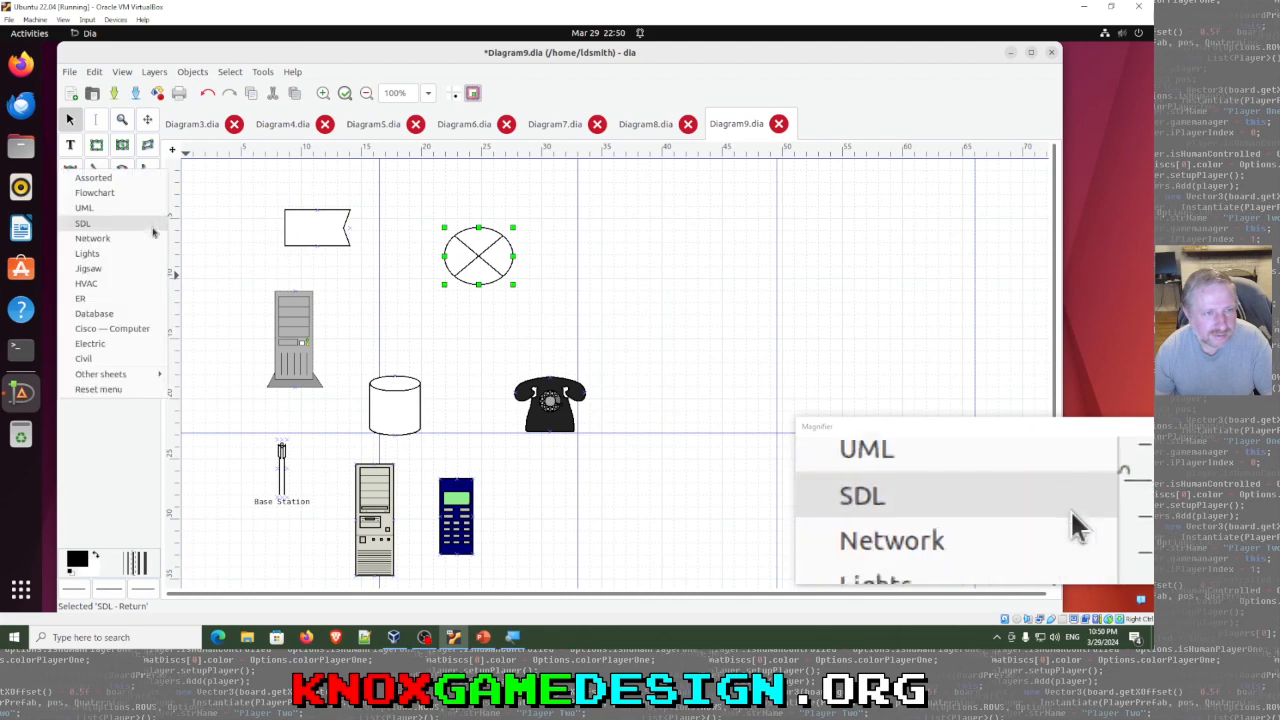
mouse_move(100, 374)
scroll(230, 479, down, 5)
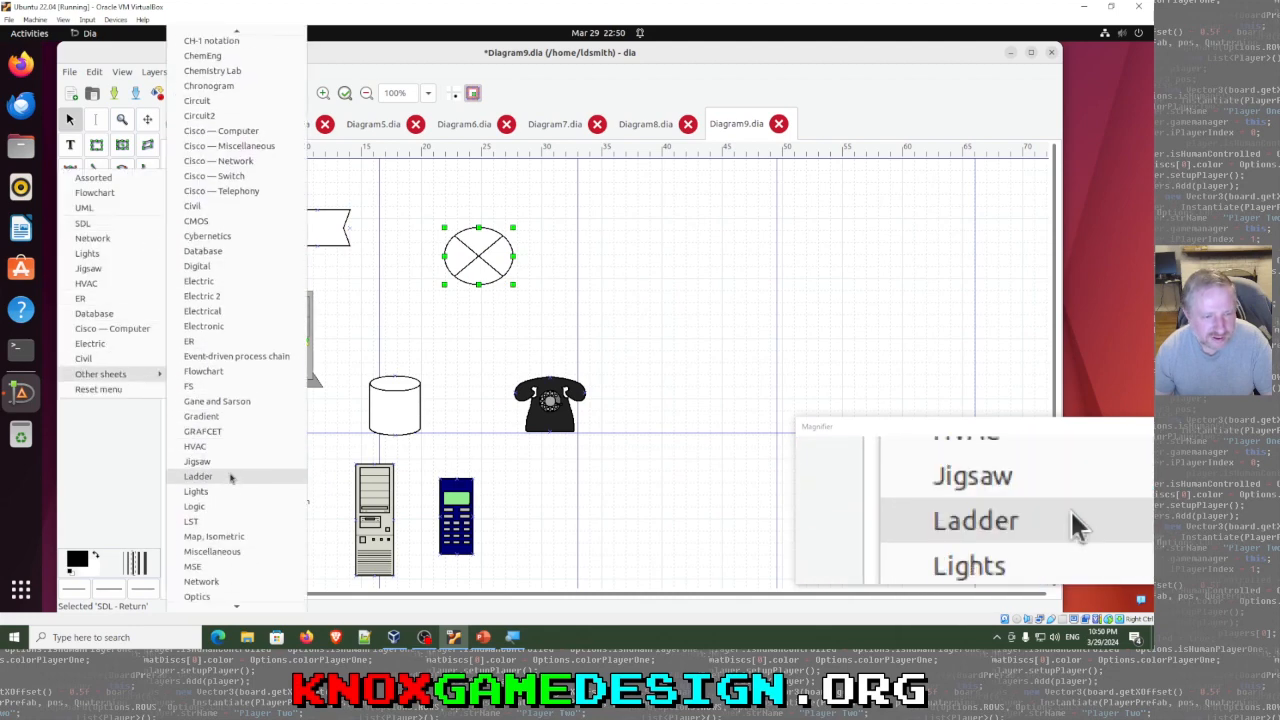
scroll(230, 479, down, 1)
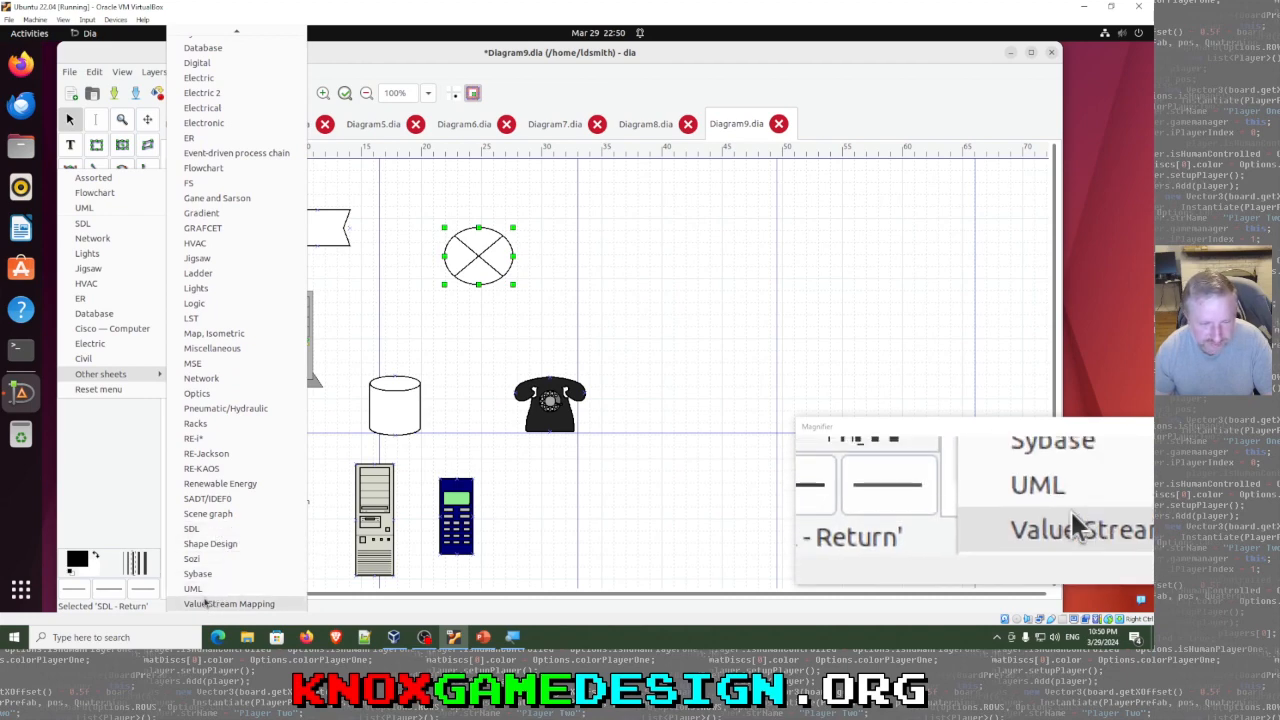
click(214, 604)
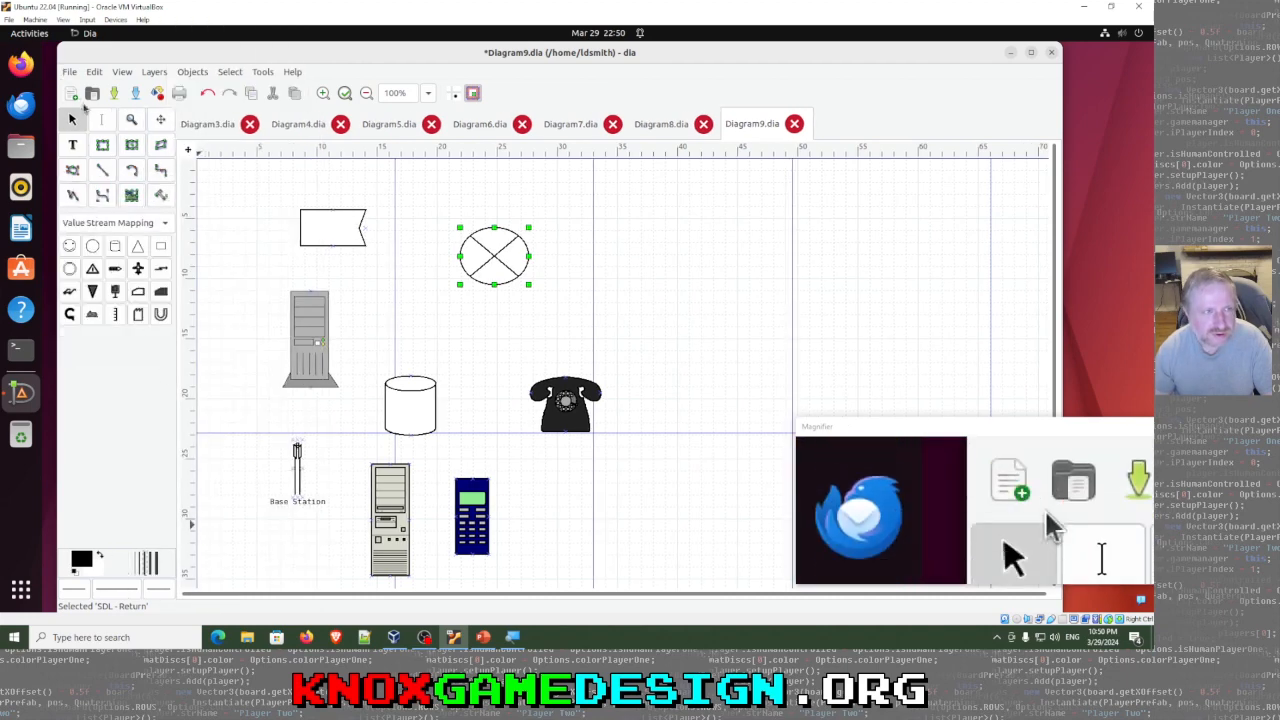
click(71, 93)
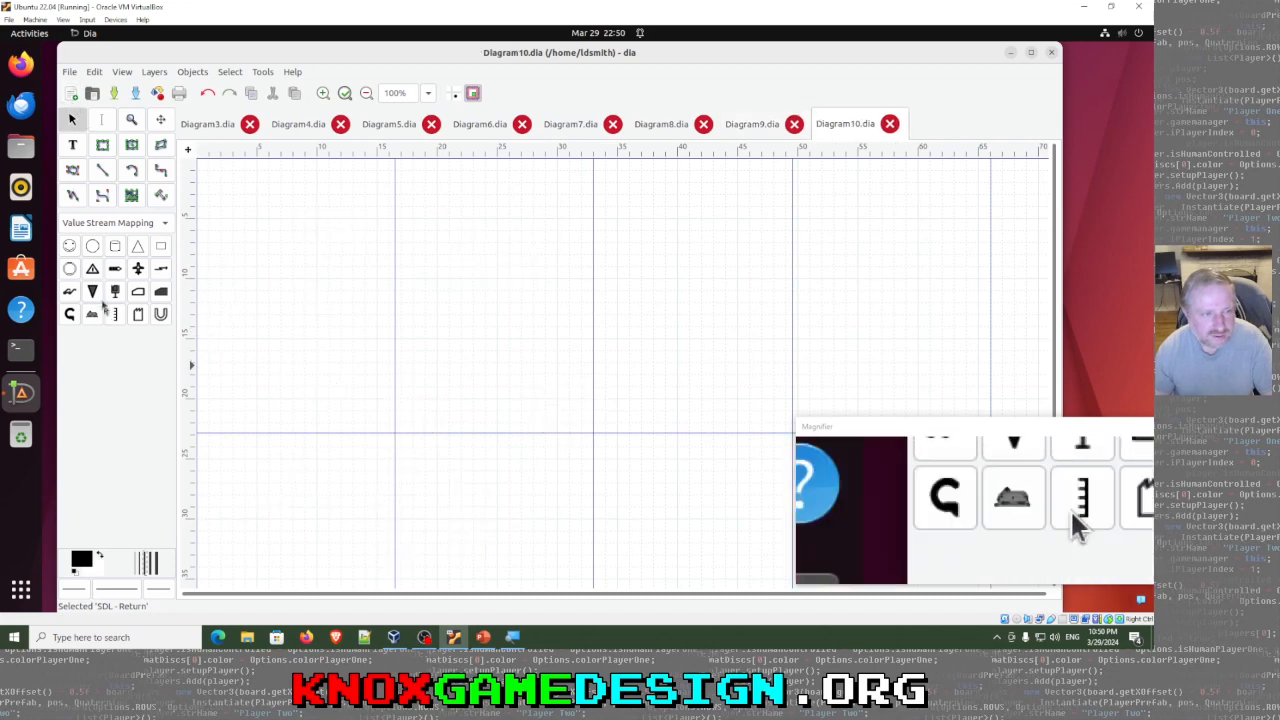
Step: Place a cylinder and an isosceles triangle side by side from the Value Stream Mapping shapes in the new diagram
click(115, 246)
click(269, 289)
drag(268, 289, 317, 342)
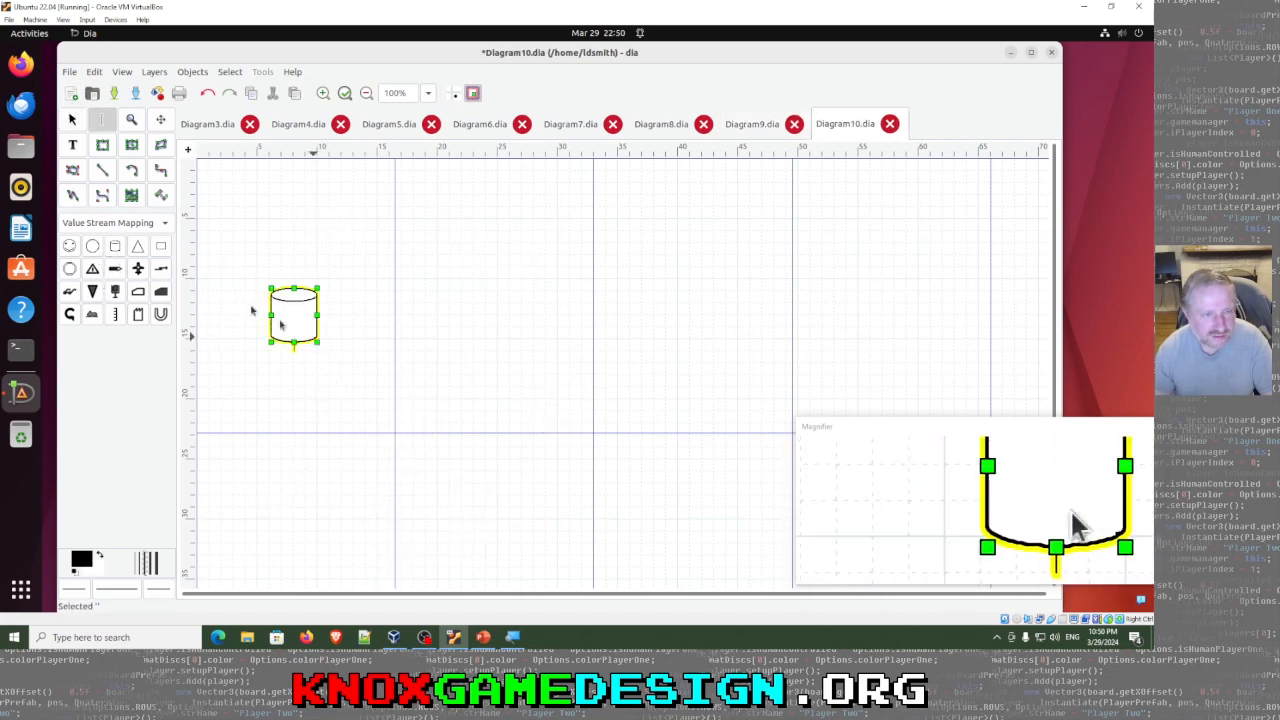
click(137, 246)
drag(405, 322, 438, 366)
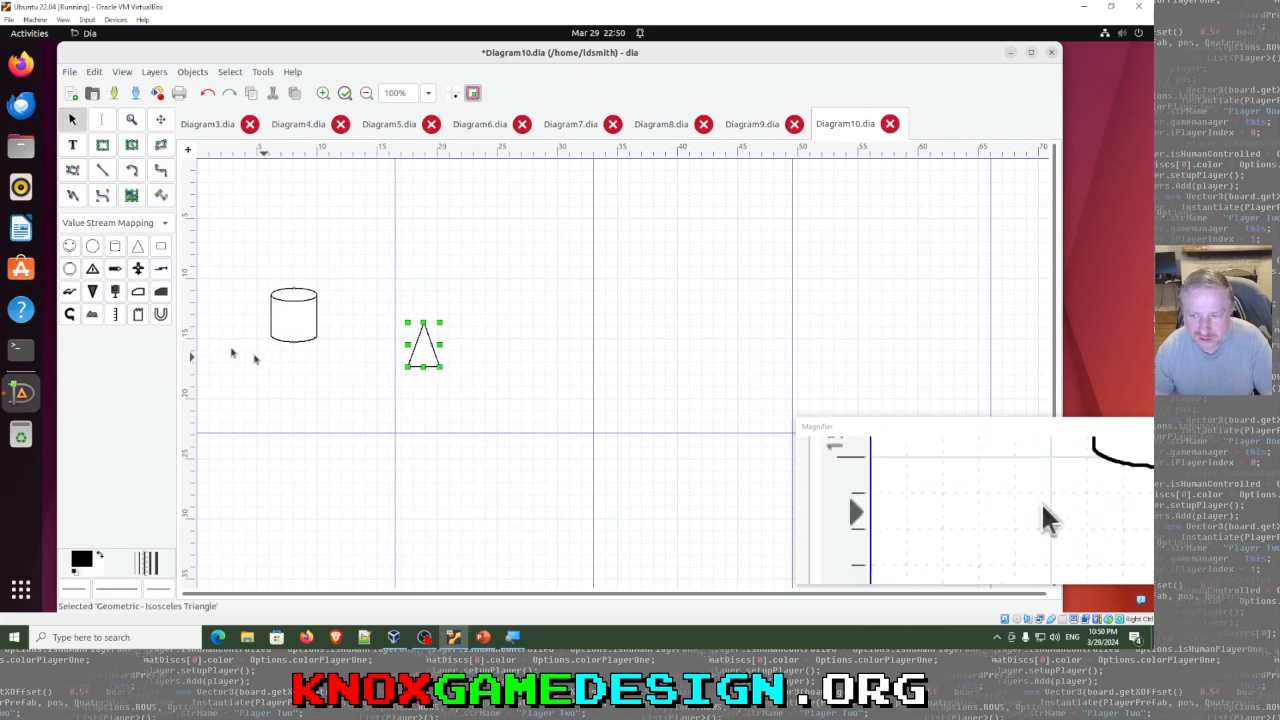
Step: Add a Kanban Minimum and Maximum triangle above the two shapes and a Material Pull arrow, moving the arrow between and below them
click(92, 291)
click(346, 248)
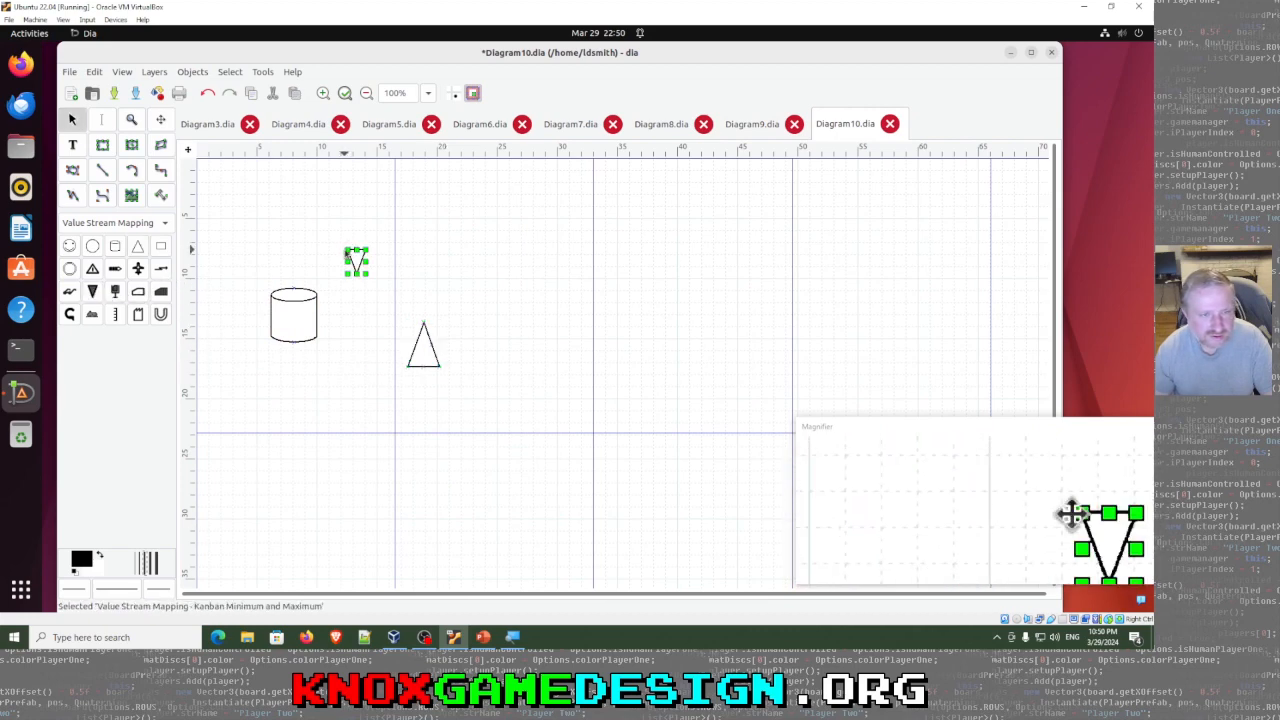
click(70, 314)
drag(375, 357, 405, 393)
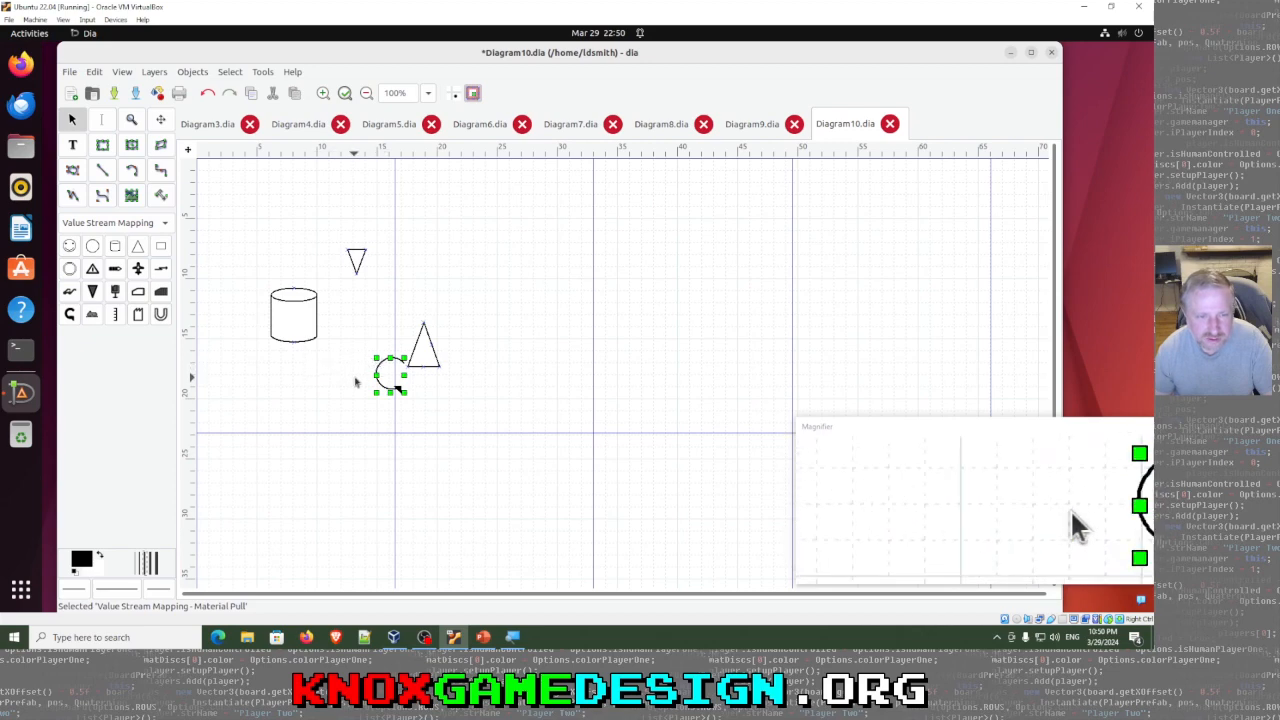
drag(386, 386, 342, 404)
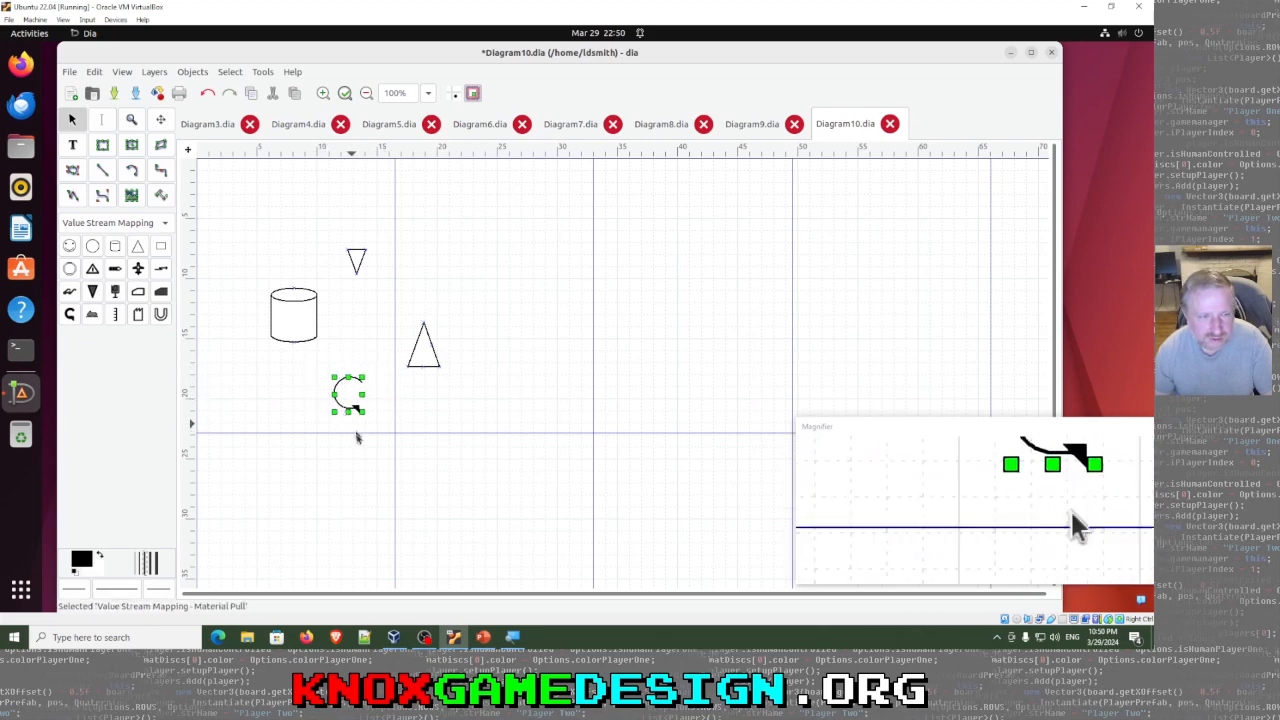
click(385, 440)
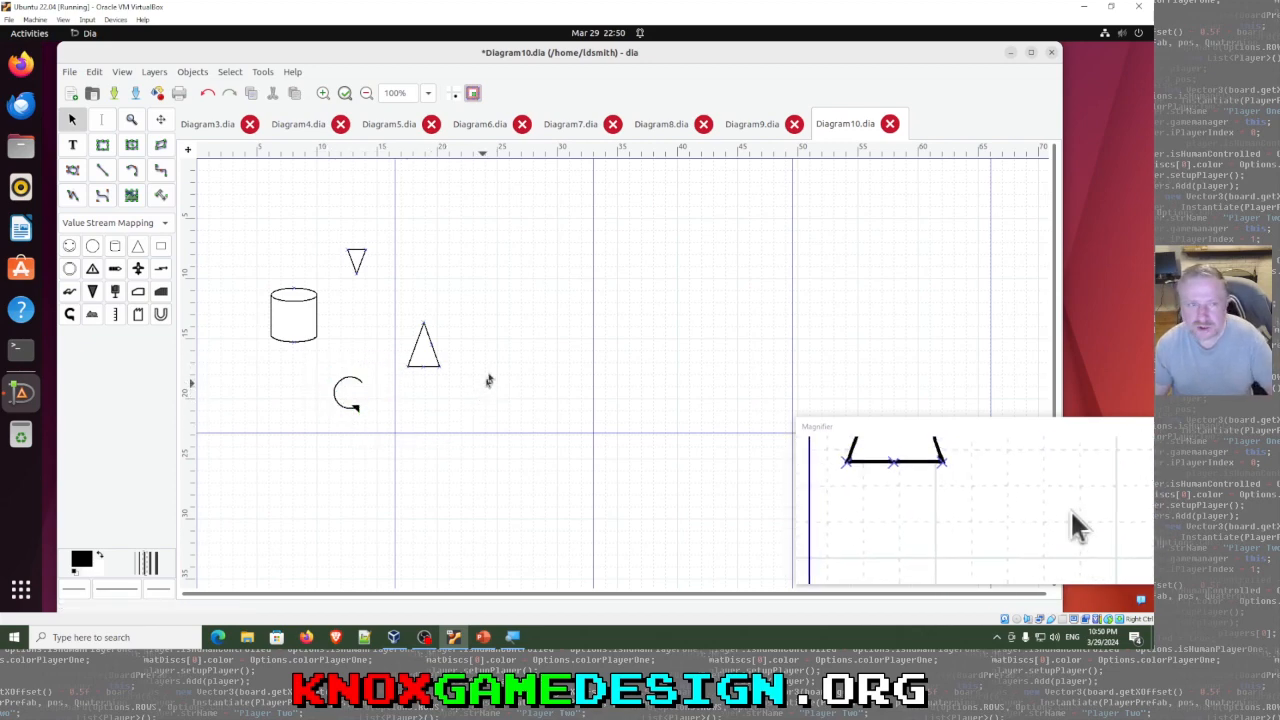
Step: Minimize the diagram editor window and close the Magnifier window
click(1011, 53)
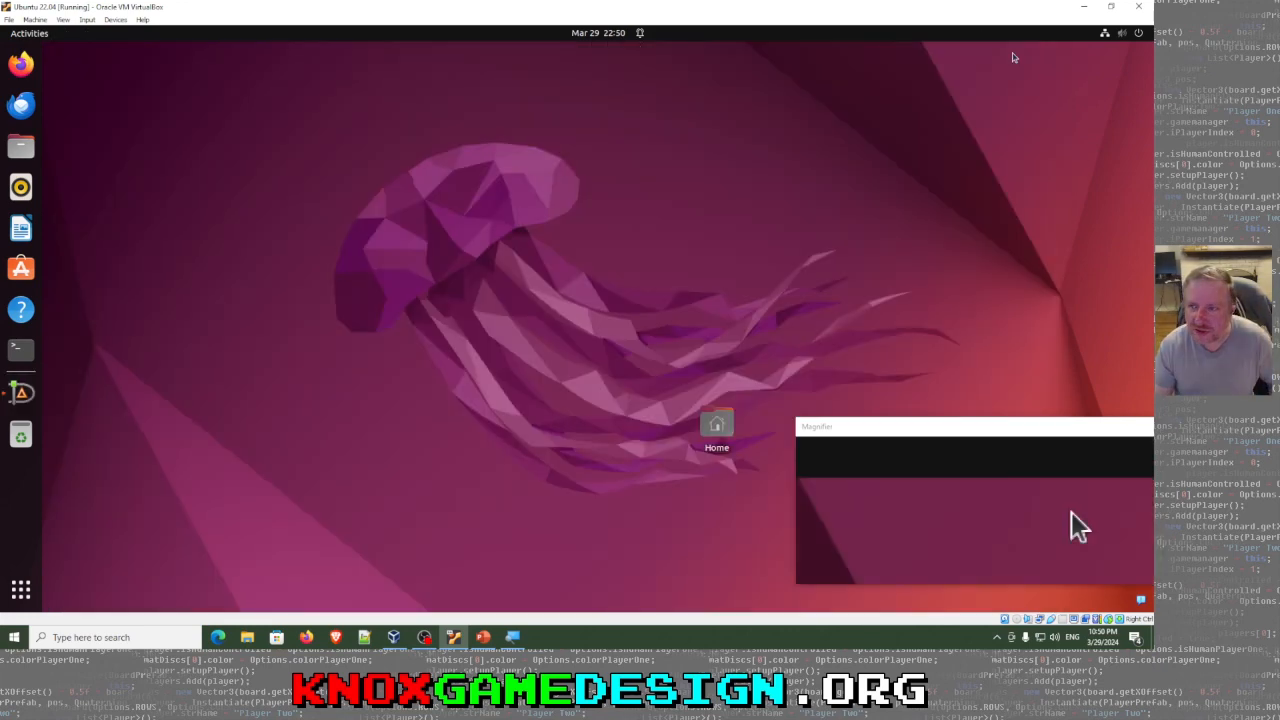
drag(936, 426, 675, 412)
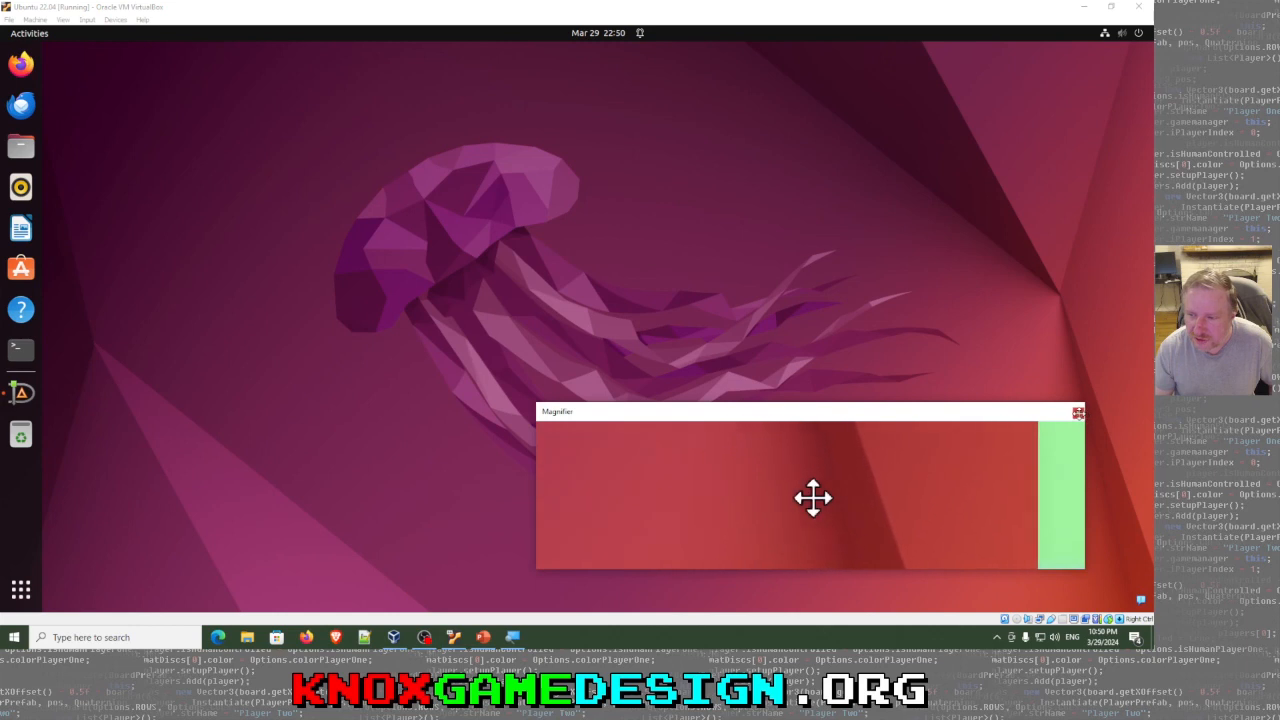
click(1078, 413)
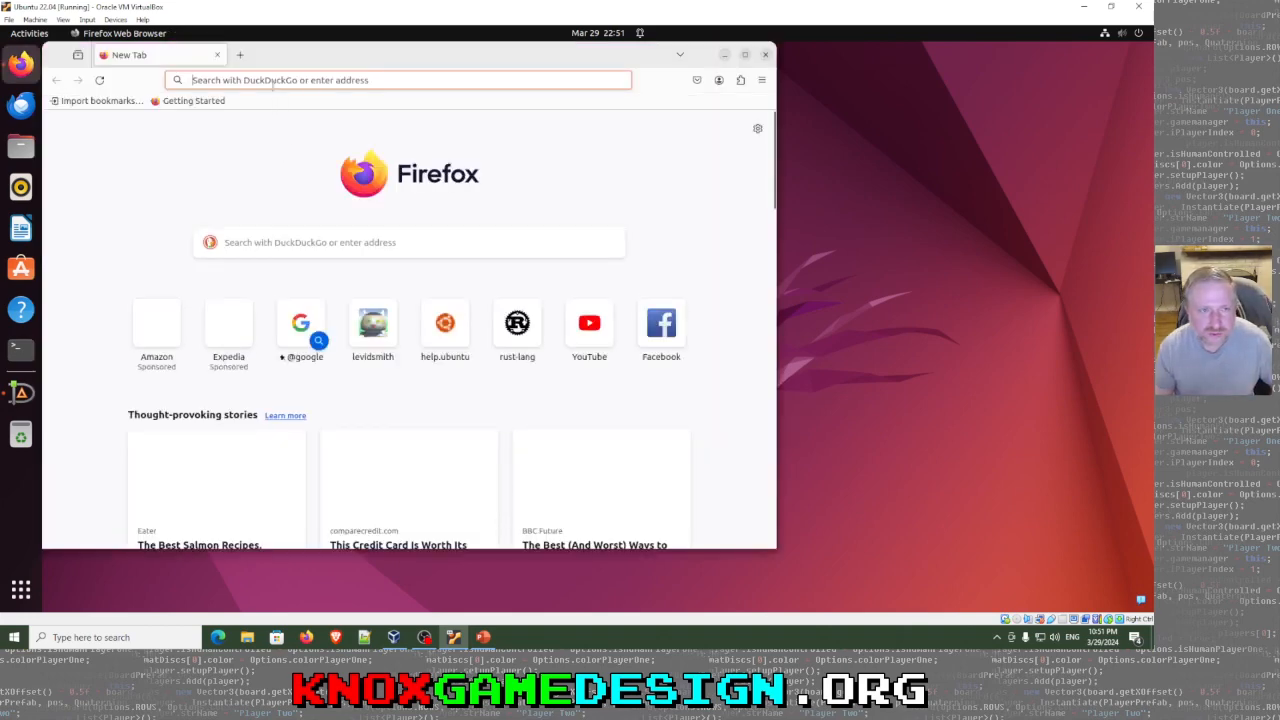
Step: Search the web for "dia" in Firefox and scan the results for the diagram editor's site
click(272, 86)
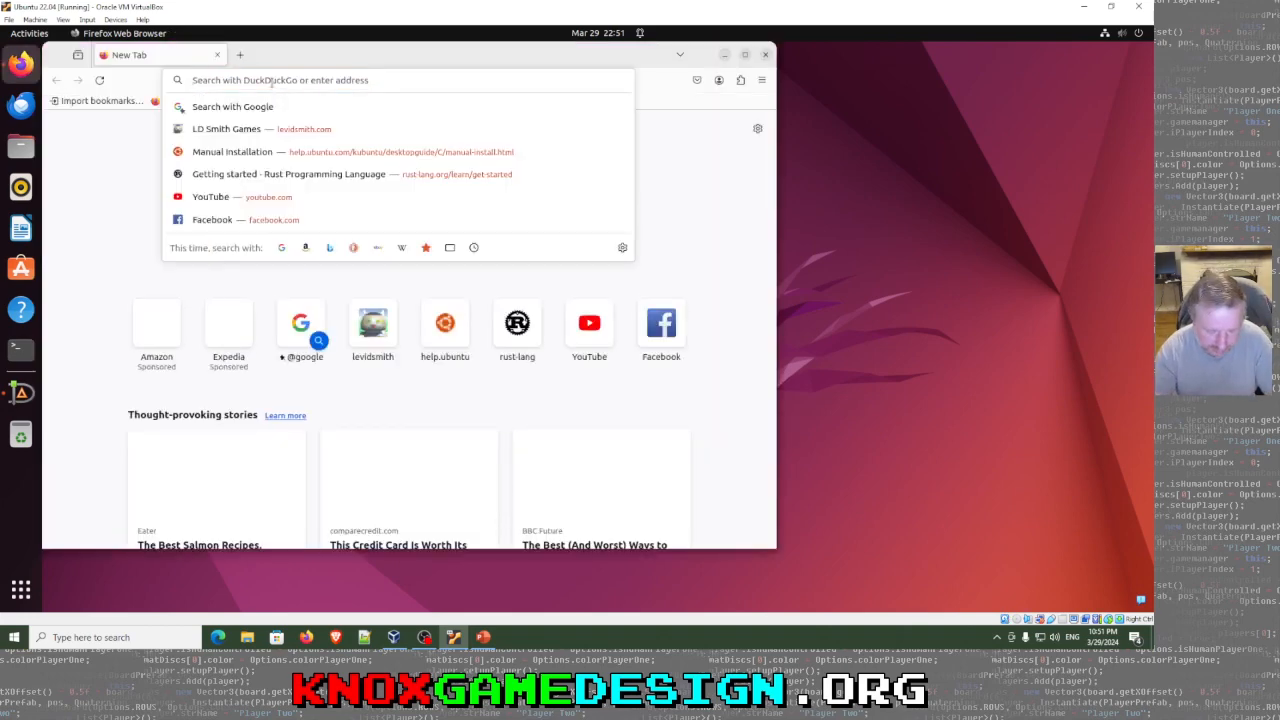
text(dia)
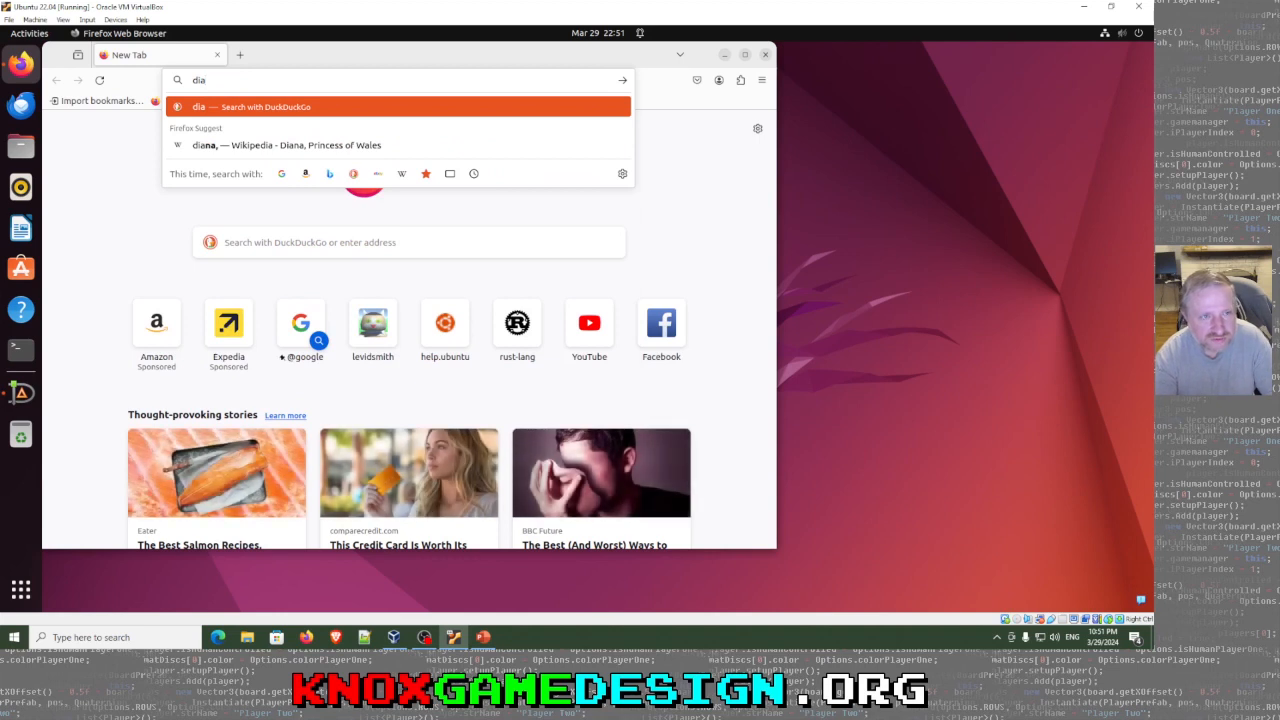
key(Return)
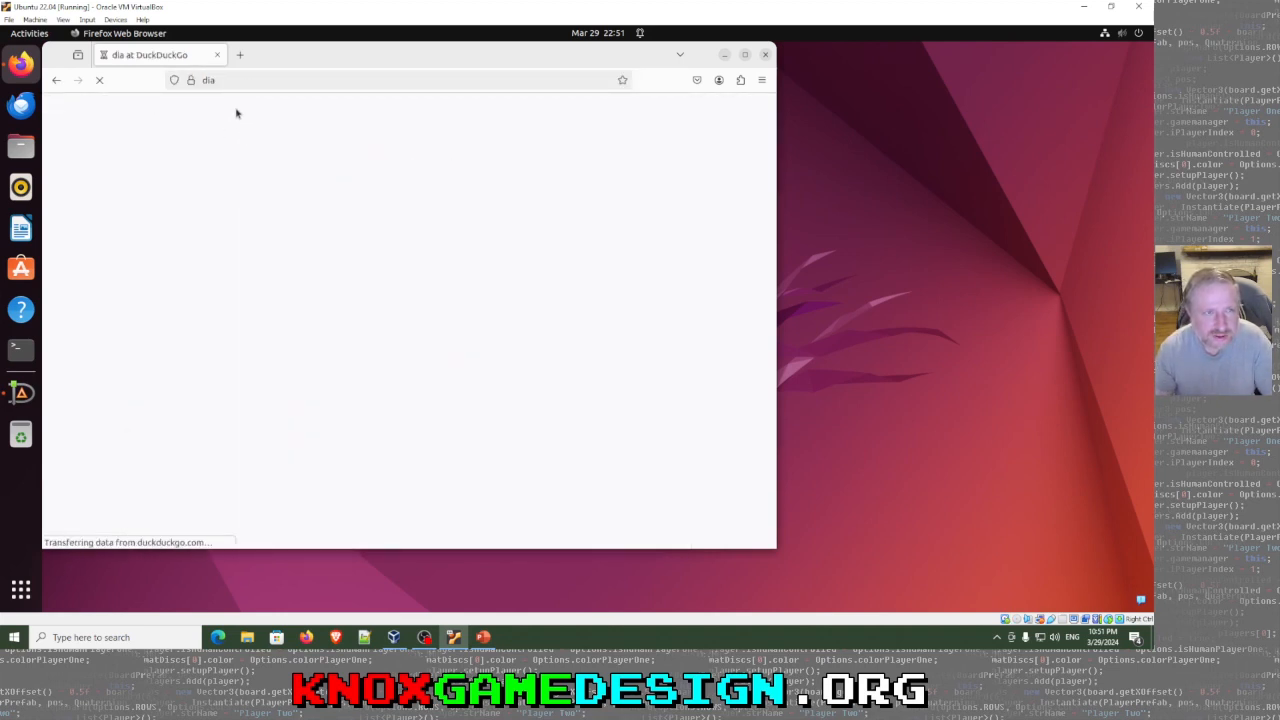
scroll(263, 240, down, 10)
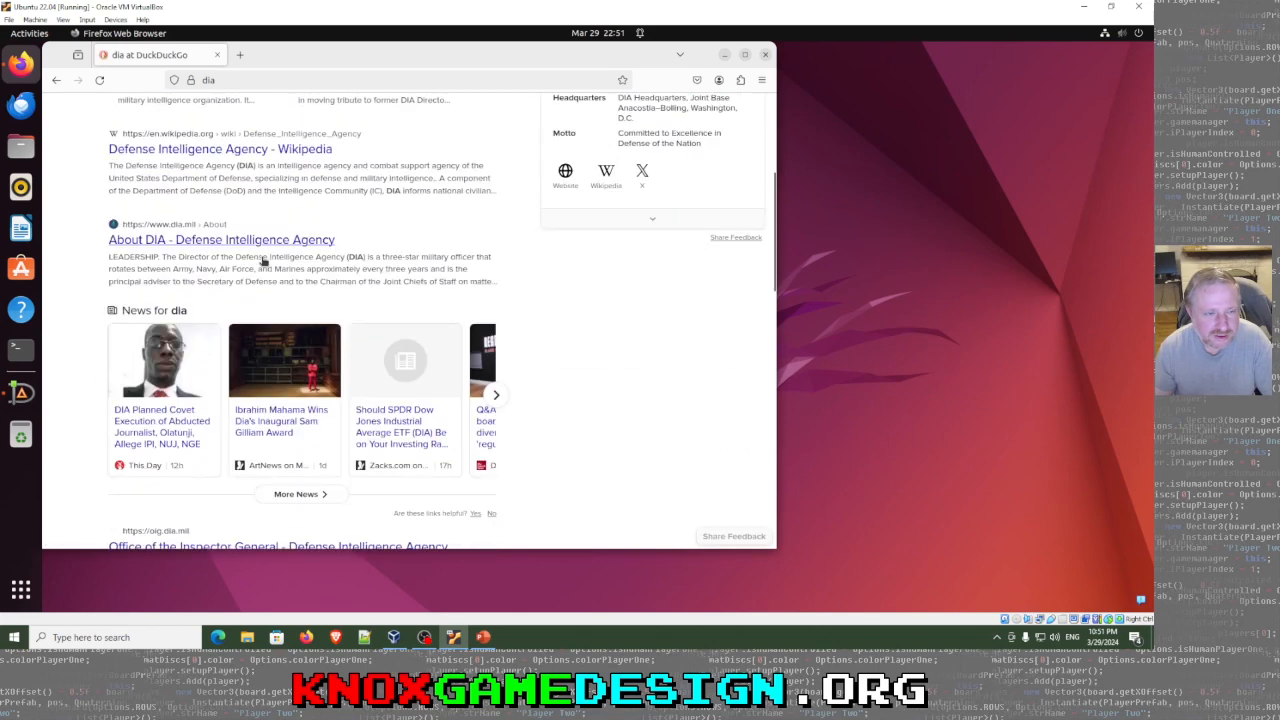
scroll(263, 261, down, 5)
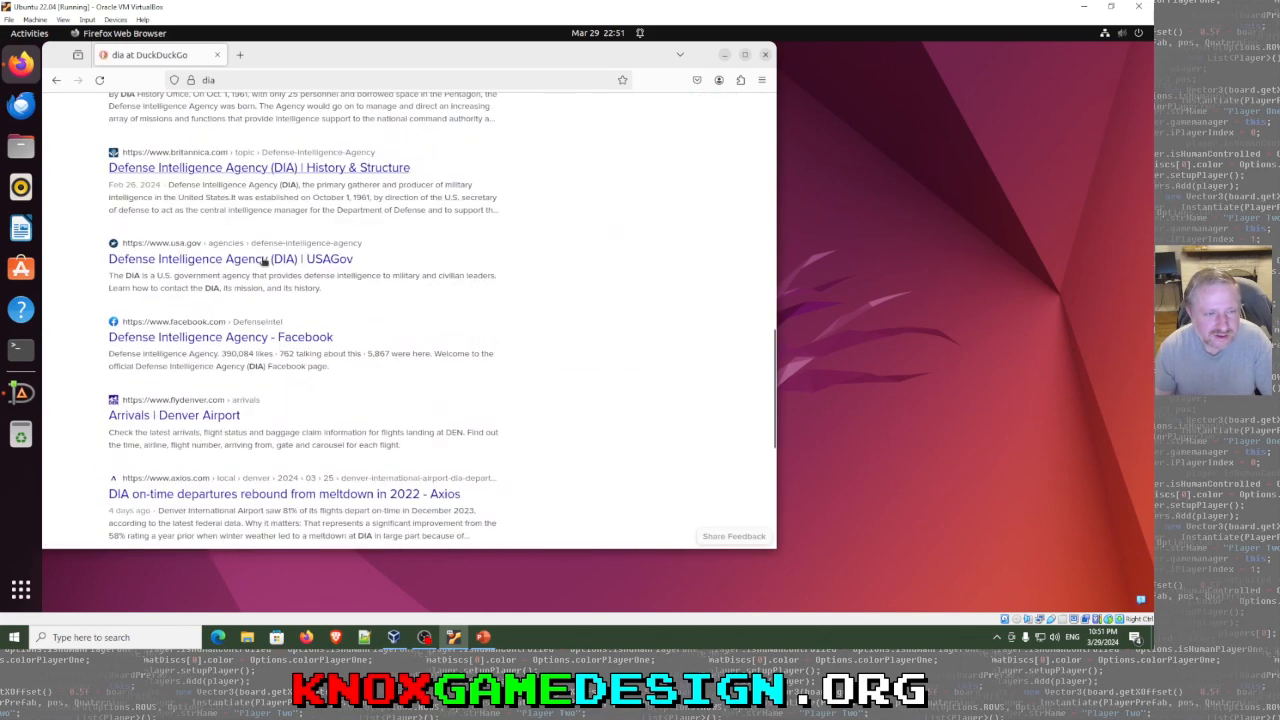
scroll(263, 261, down, 5)
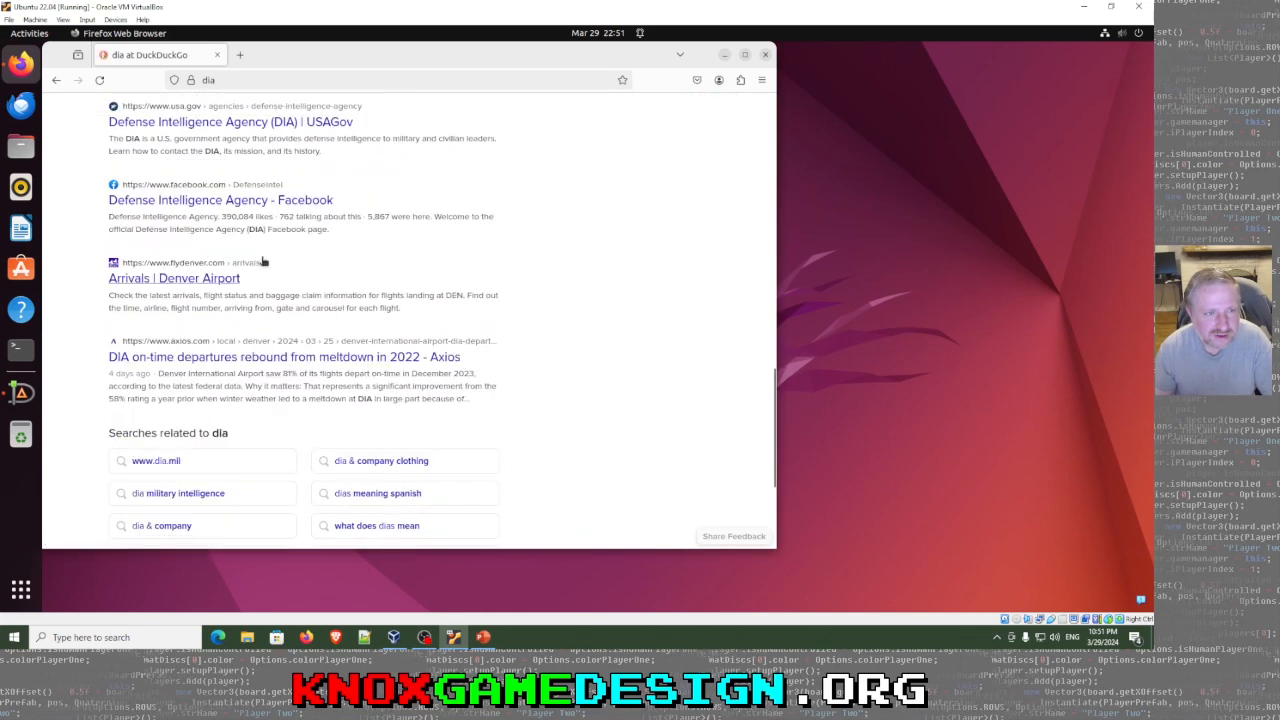
scroll(252, 254, up, 20)
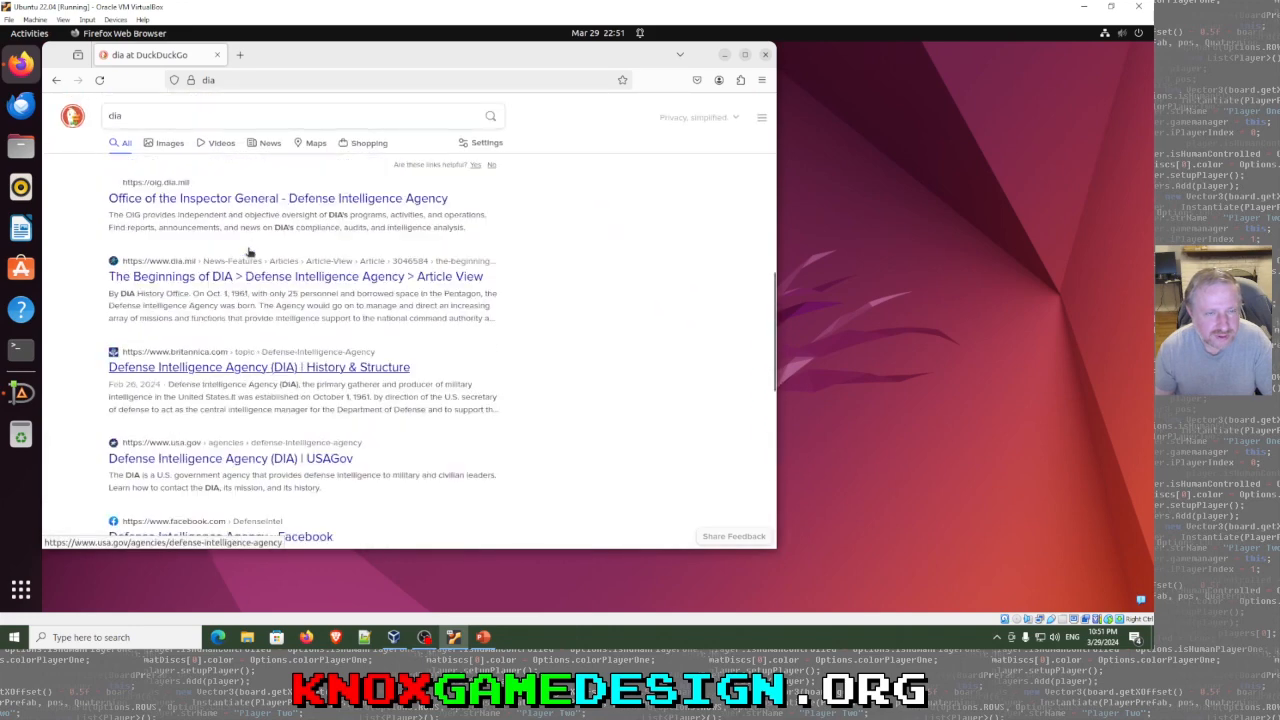
Step: Refine the web search to "dia diagram" and open the dia-installer.de result
click(186, 120)
text(d)
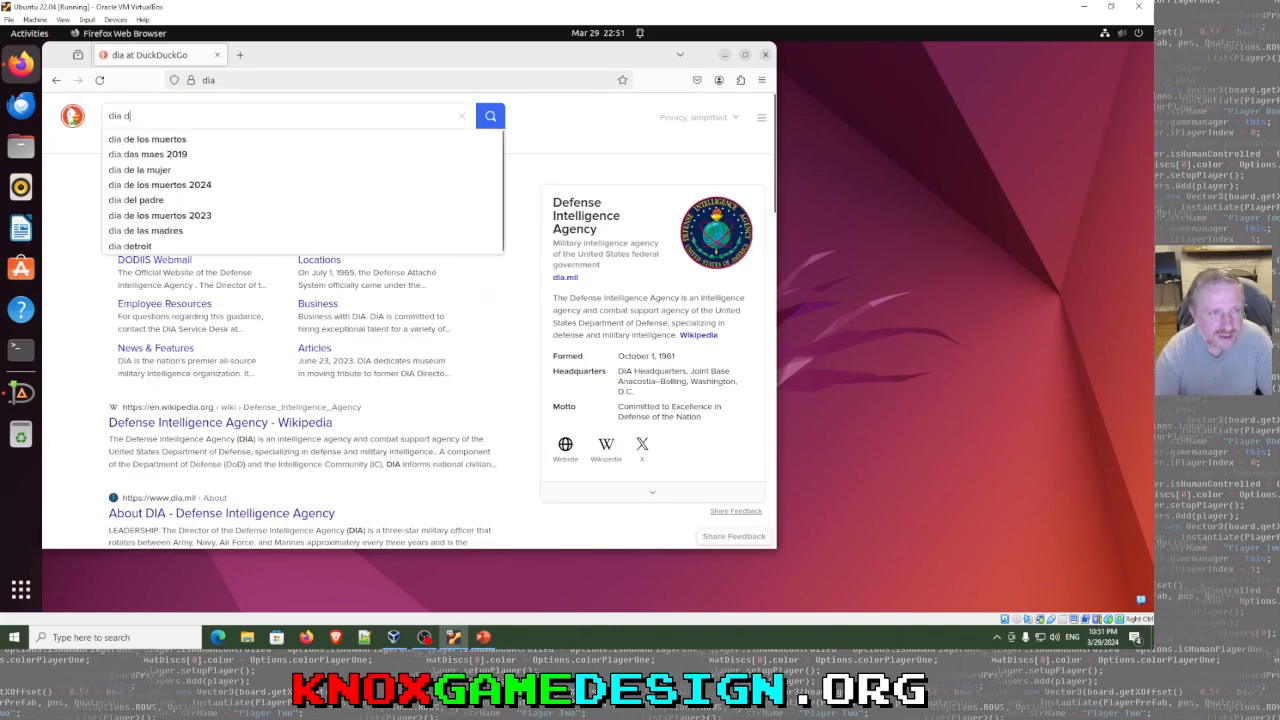
text(iagram)
key(Return)
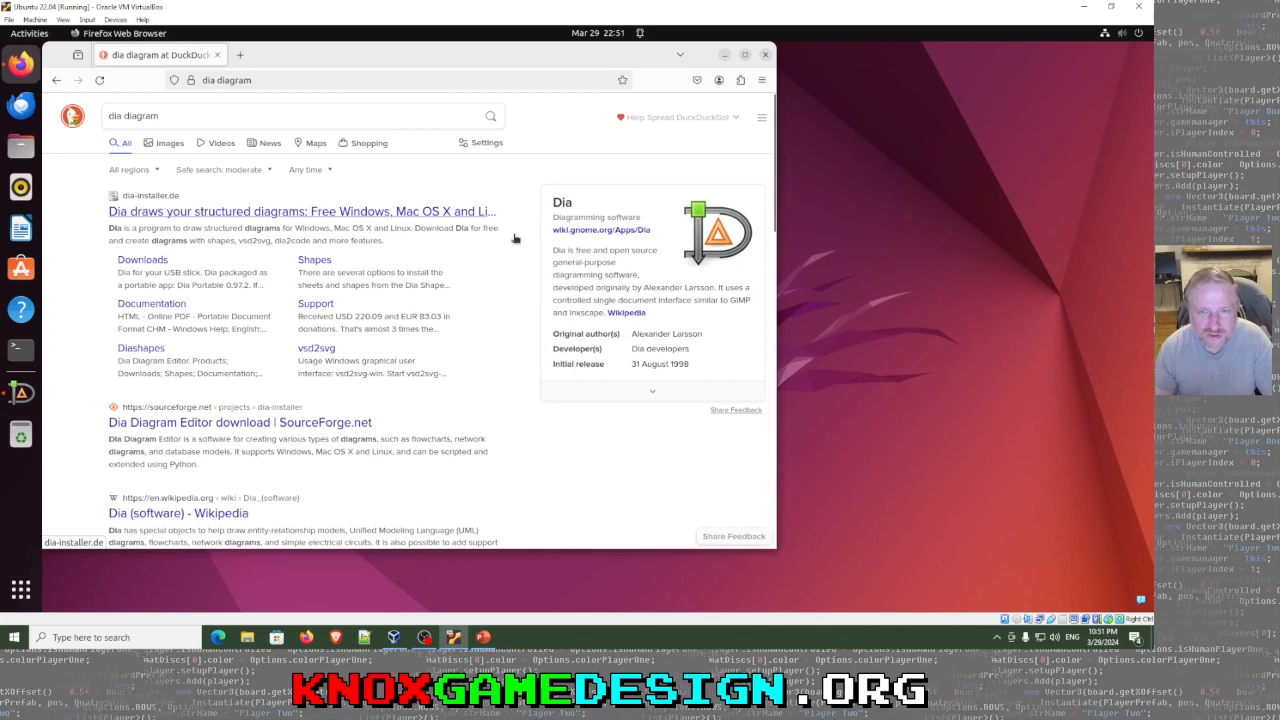
click(170, 214)
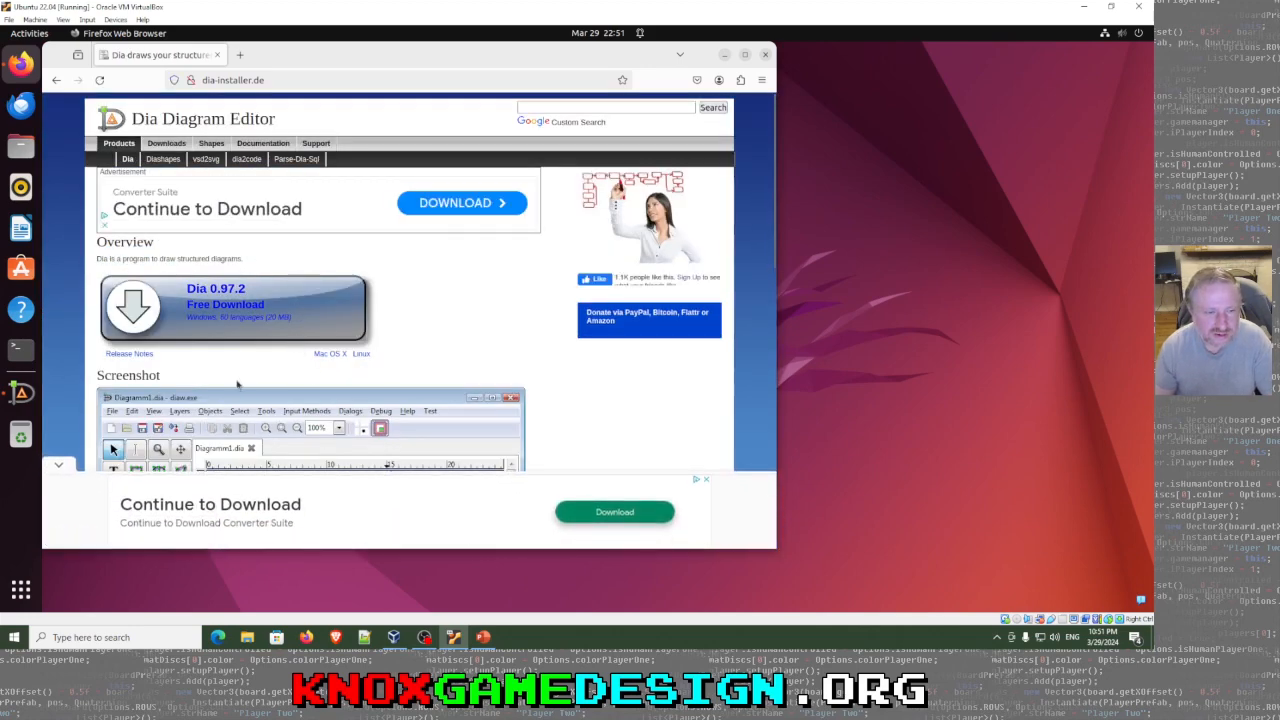
Step: Review the Dia overview page, open the site's Downloads page past the advertisement, and look through the Windows downloads
scroll(237, 384, down, 6)
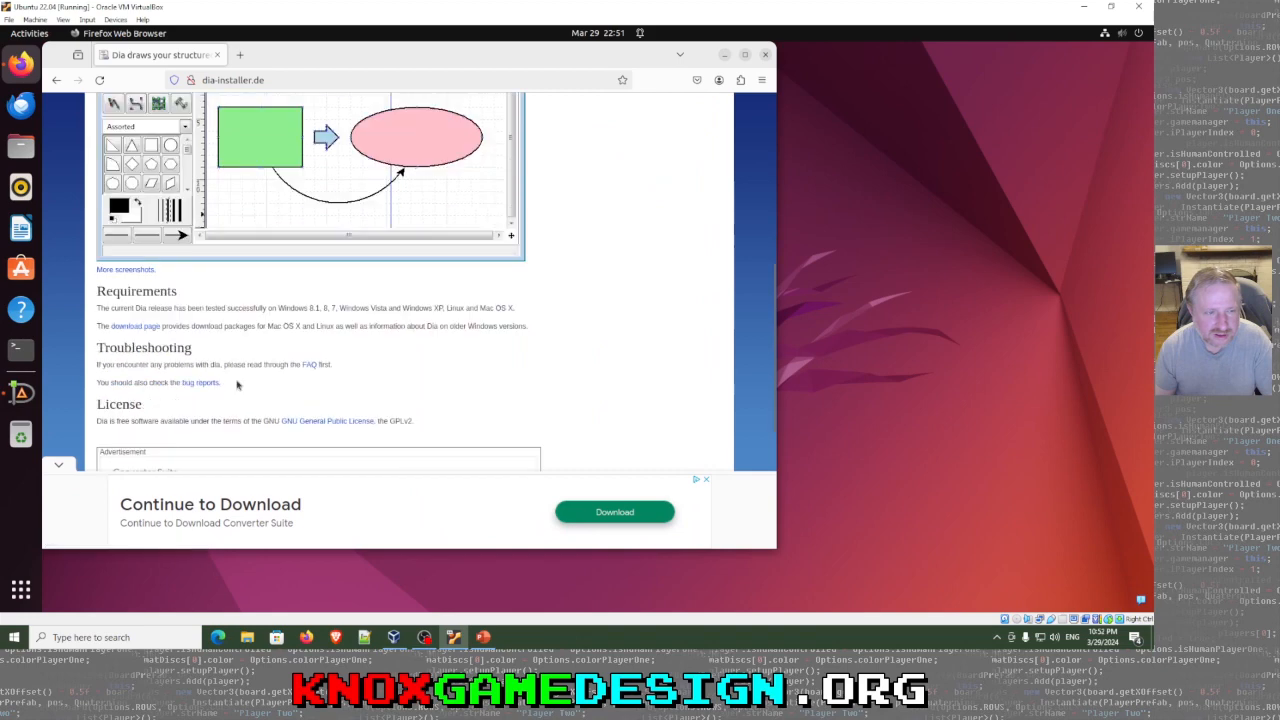
scroll(237, 384, down, 3)
scroll(237, 384, up, 3)
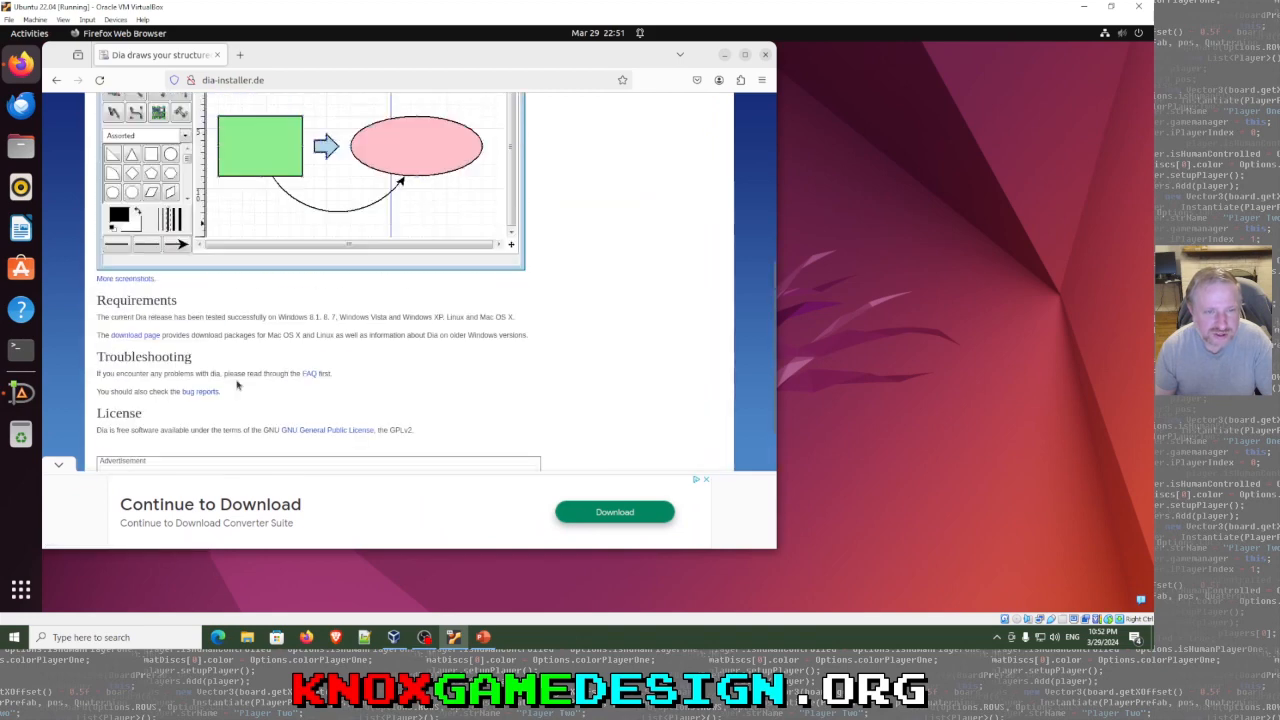
scroll(237, 384, up, 8)
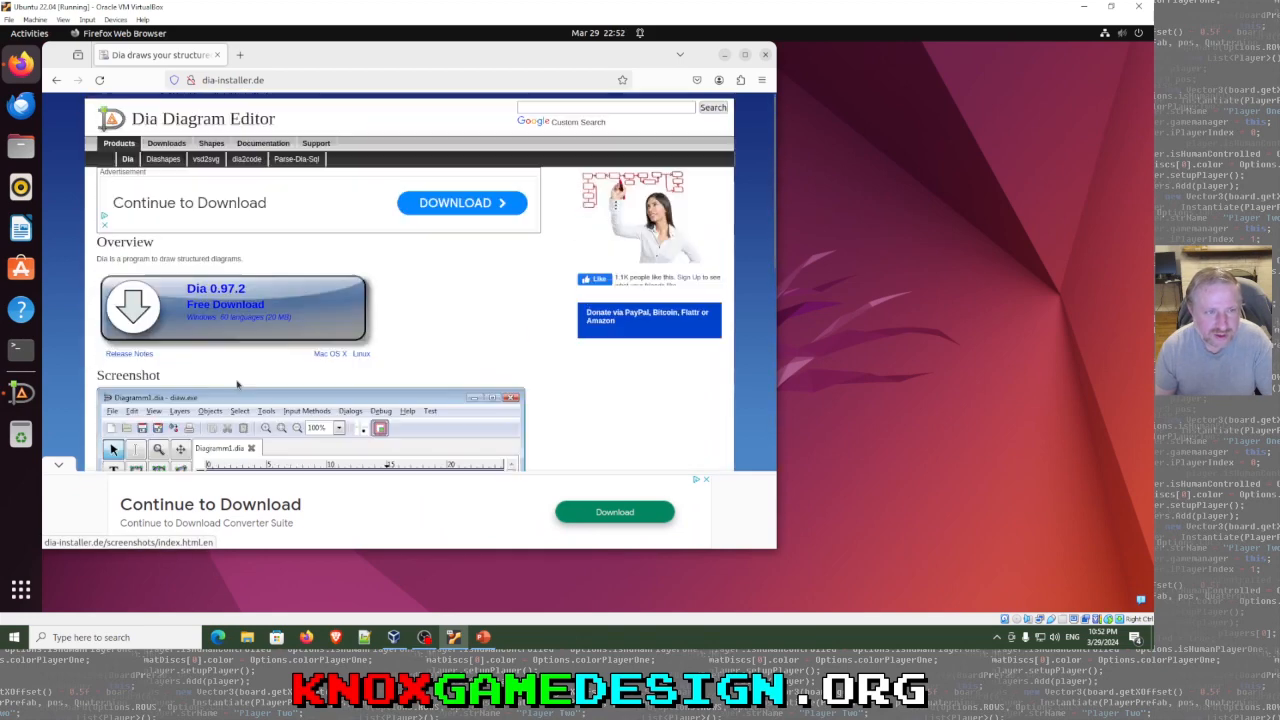
click(163, 145)
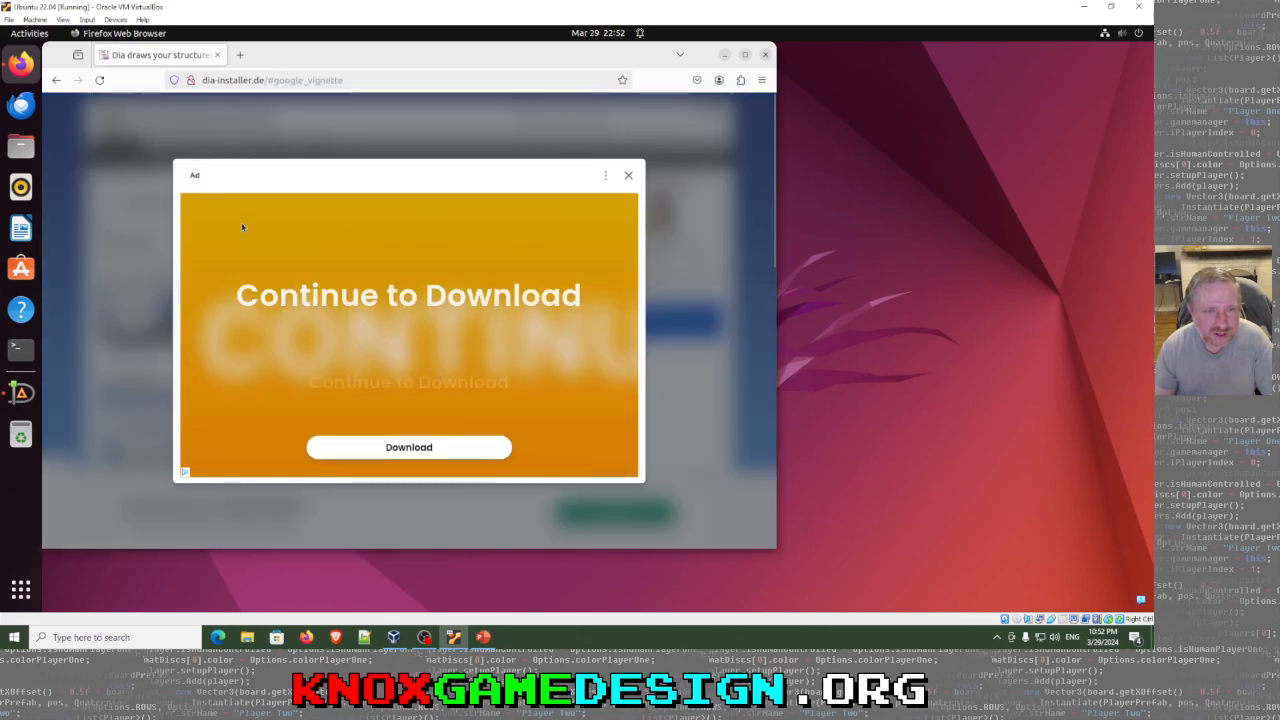
click(628, 175)
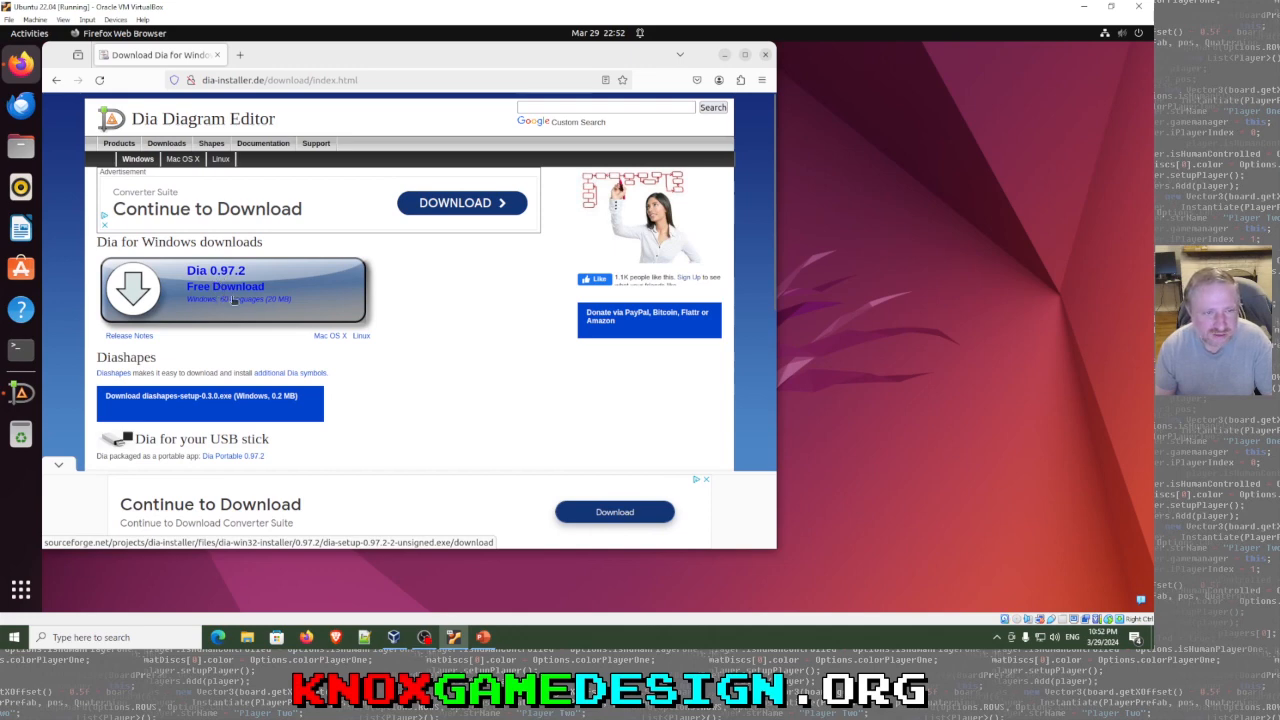
scroll(235, 305, down, 1)
scroll(240, 316, down, 2)
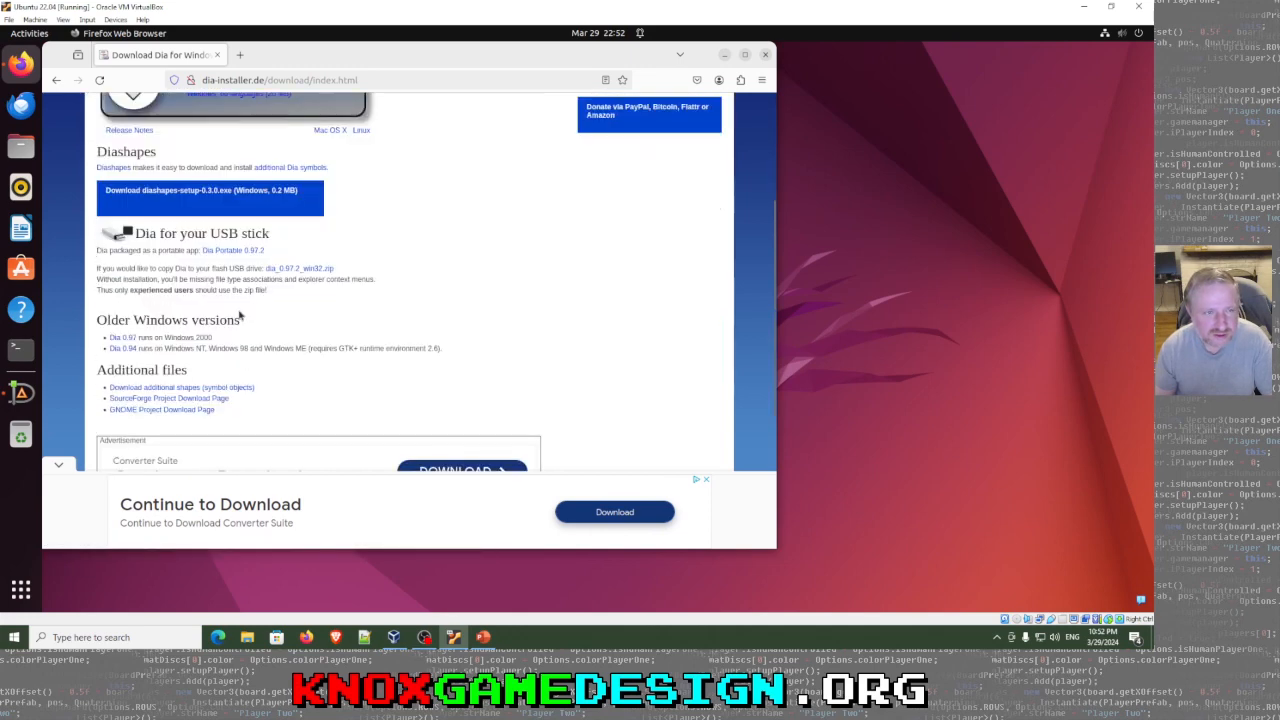
Step: Check the rest of the Windows downloads page, and open the site's Dia Shape Repository to look over the available shape sheets
scroll(187, 270, down, 2)
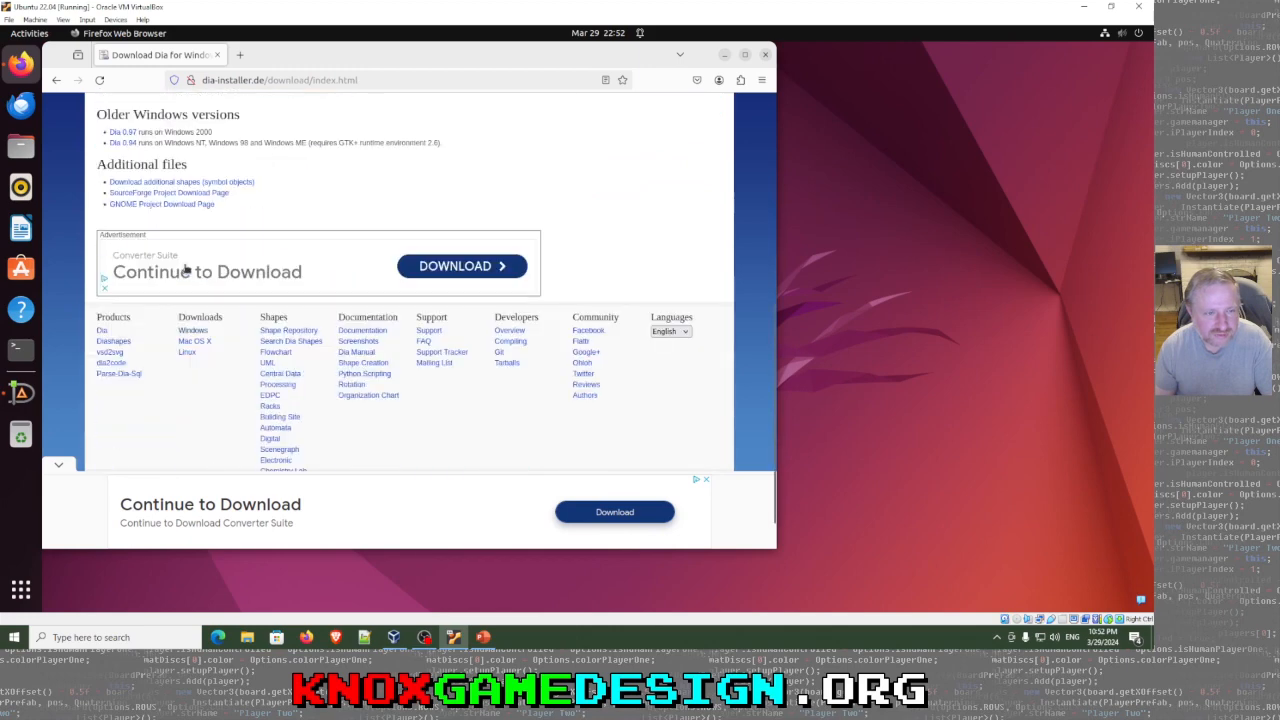
scroll(187, 289, up, 4)
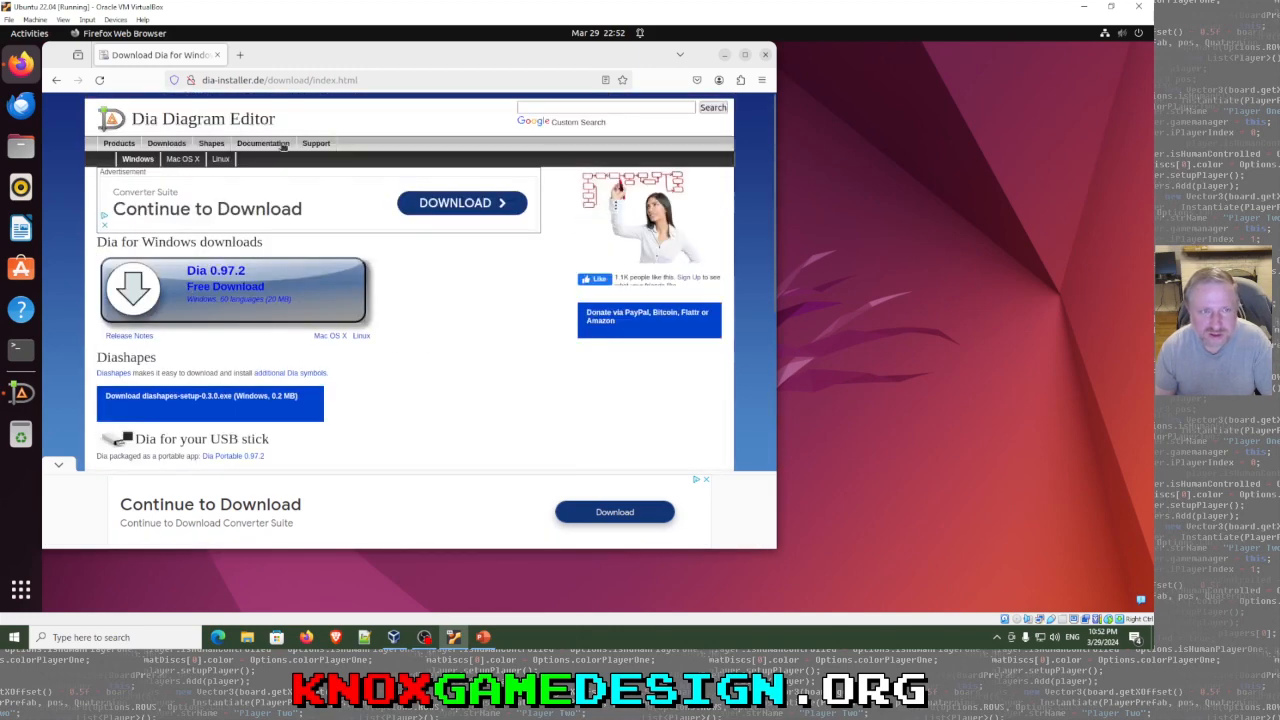
click(206, 143)
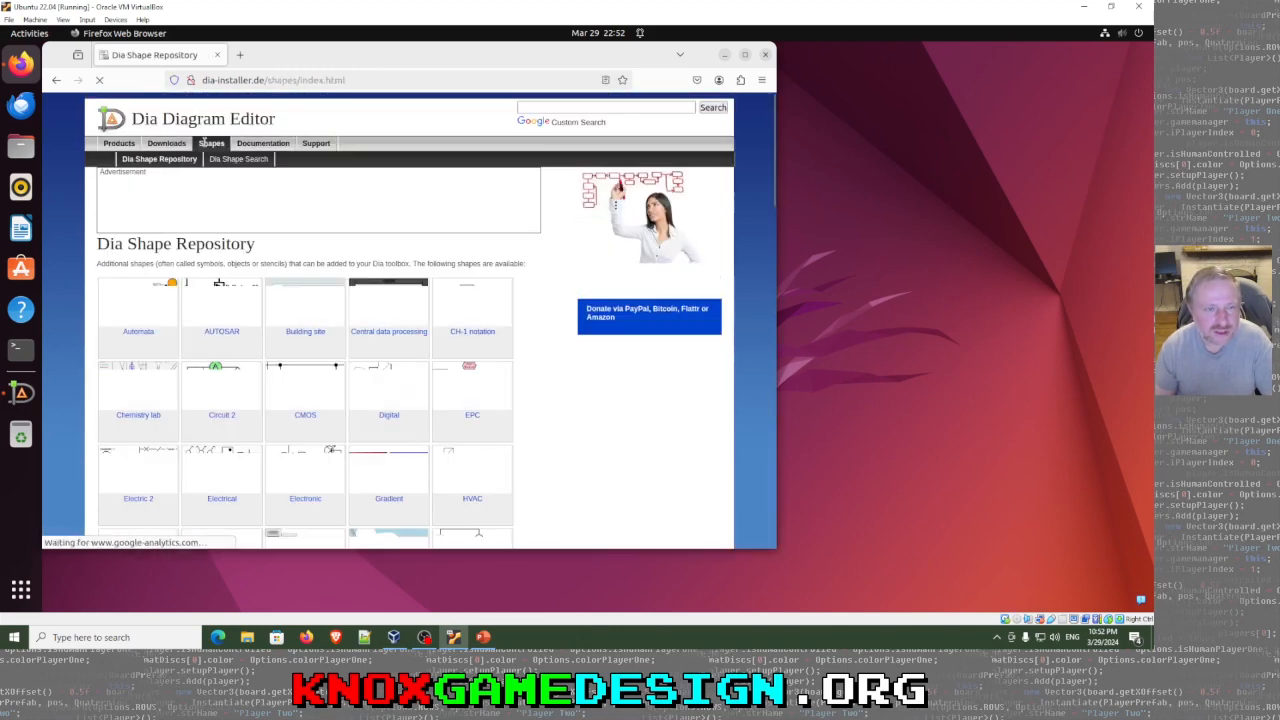
scroll(277, 346, down, 1)
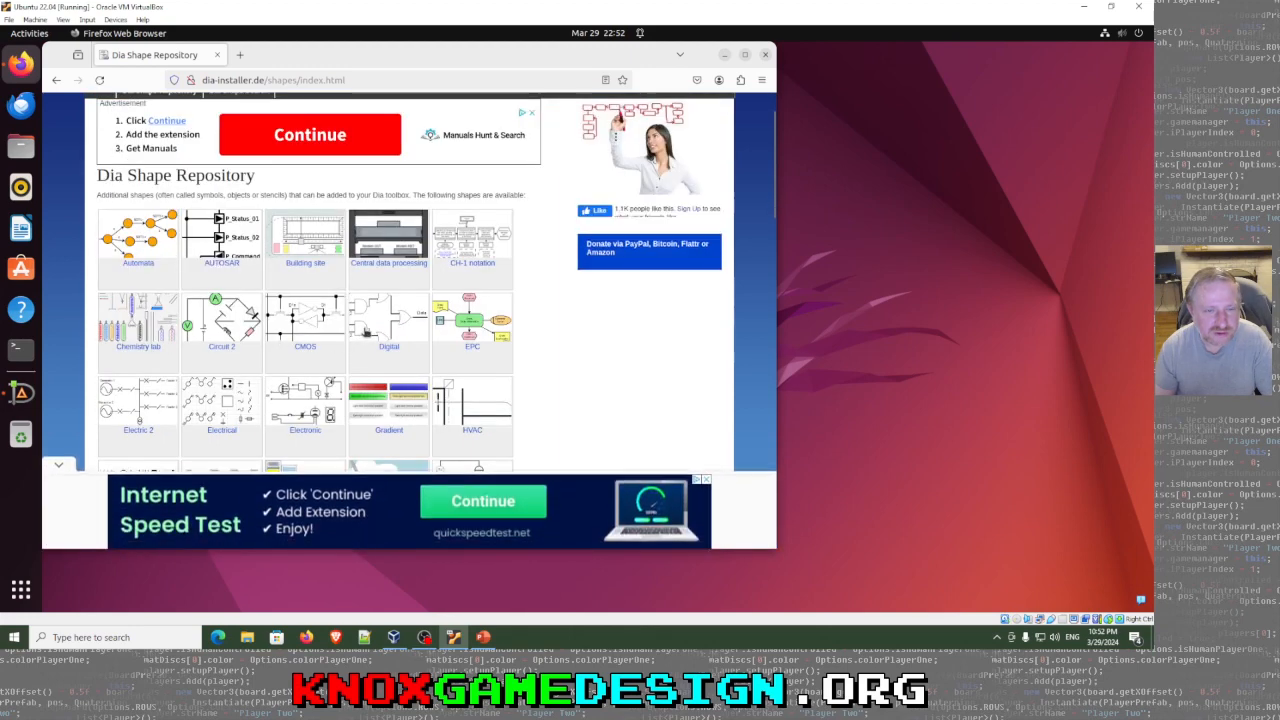
scroll(447, 390, down, 1)
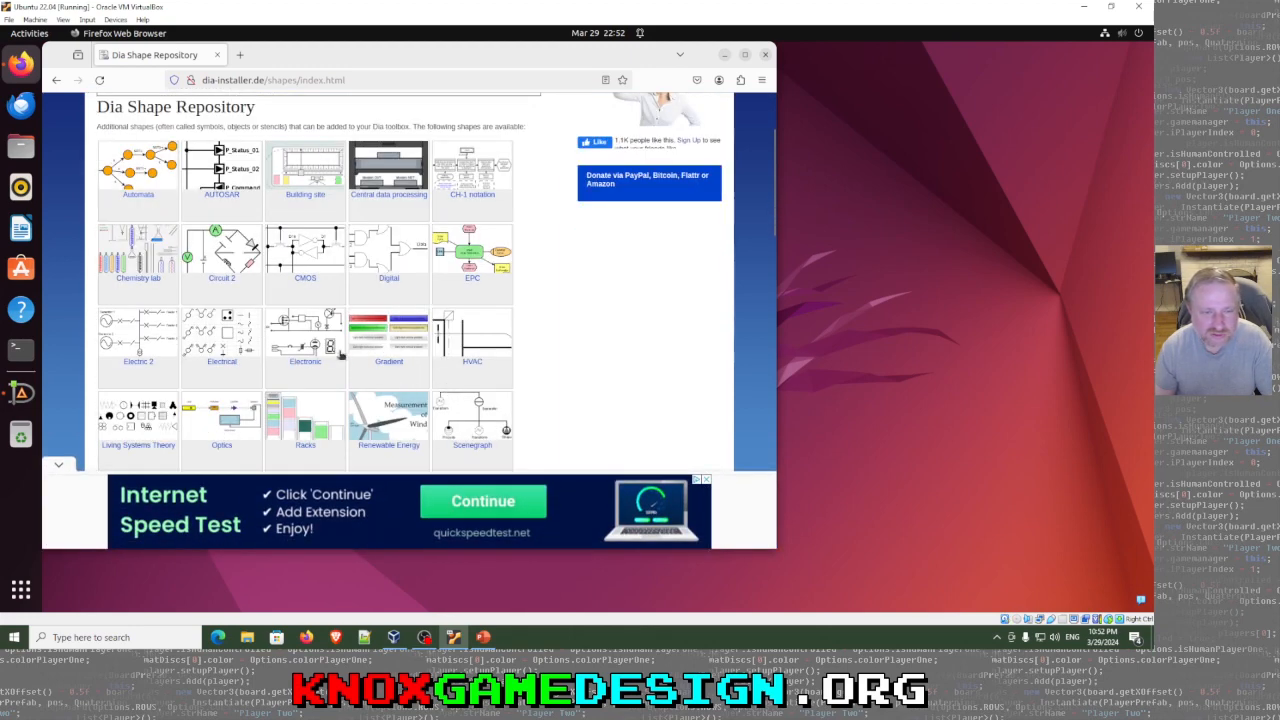
Step: View the example diagrams on the Electrical and CMOS shape sheet pages, returning to the Dia Shape Repository after each
click(238, 340)
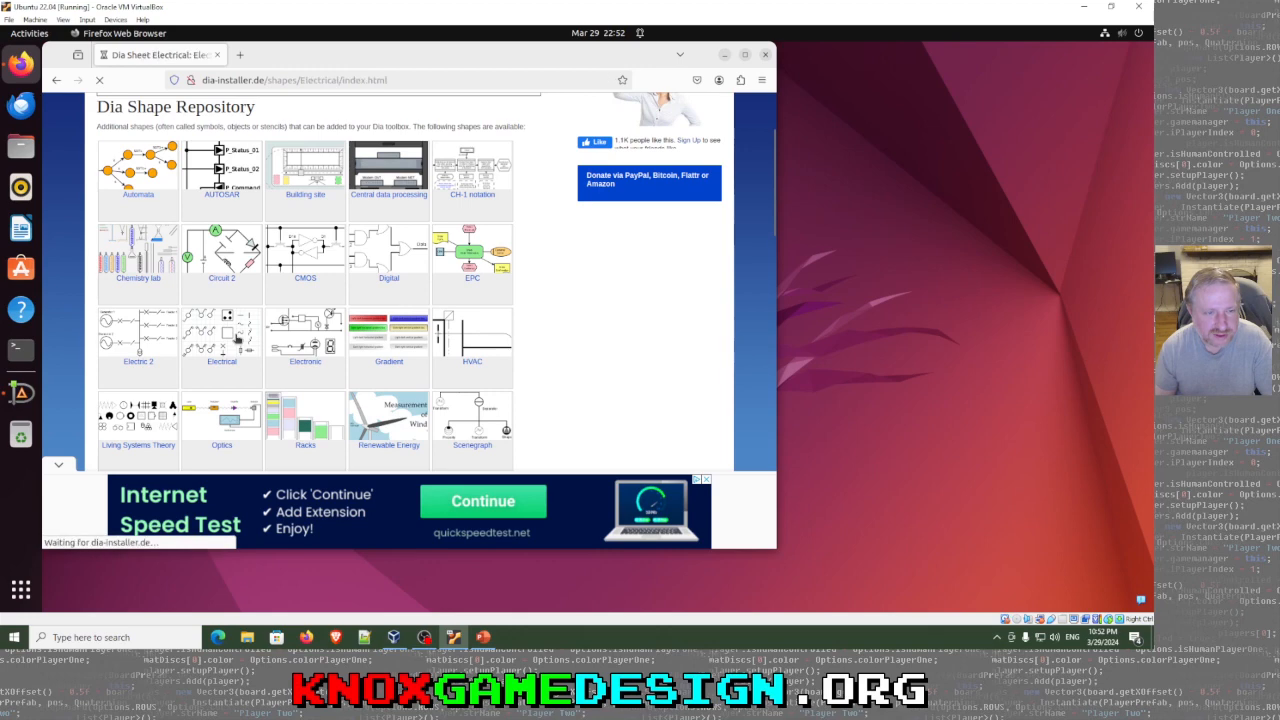
scroll(259, 370, down, 3)
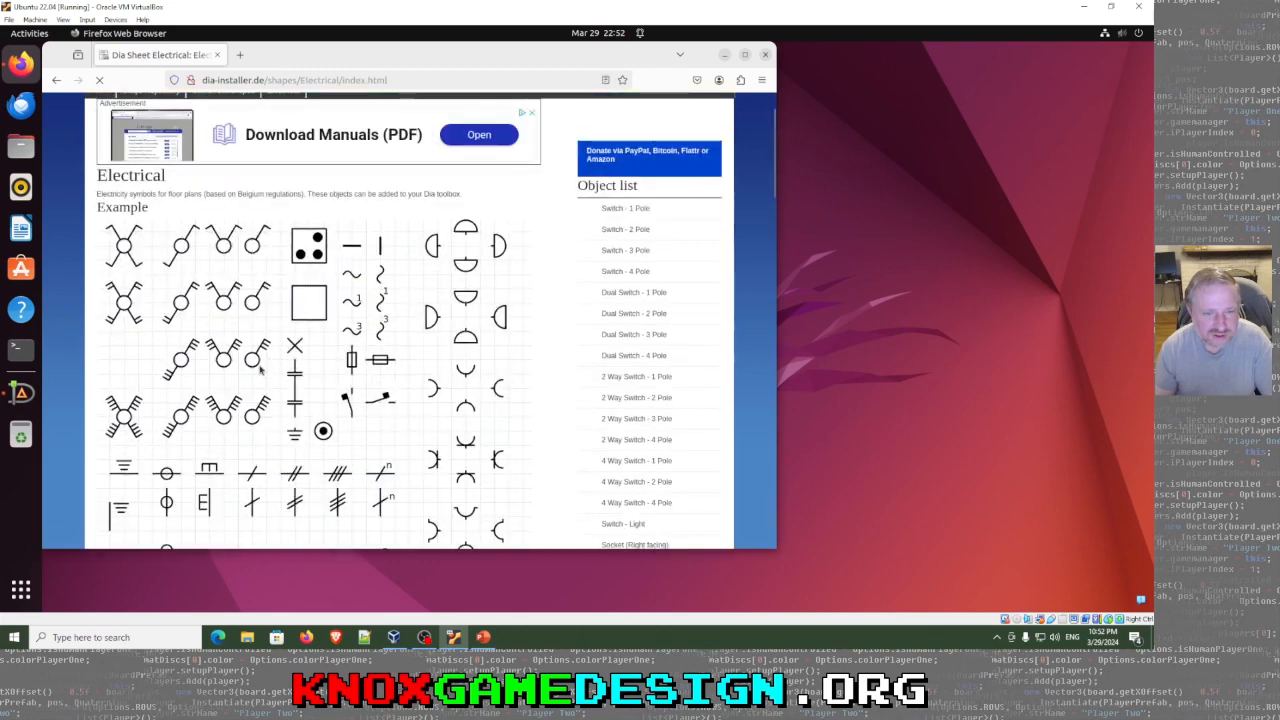
scroll(259, 370, up, 1)
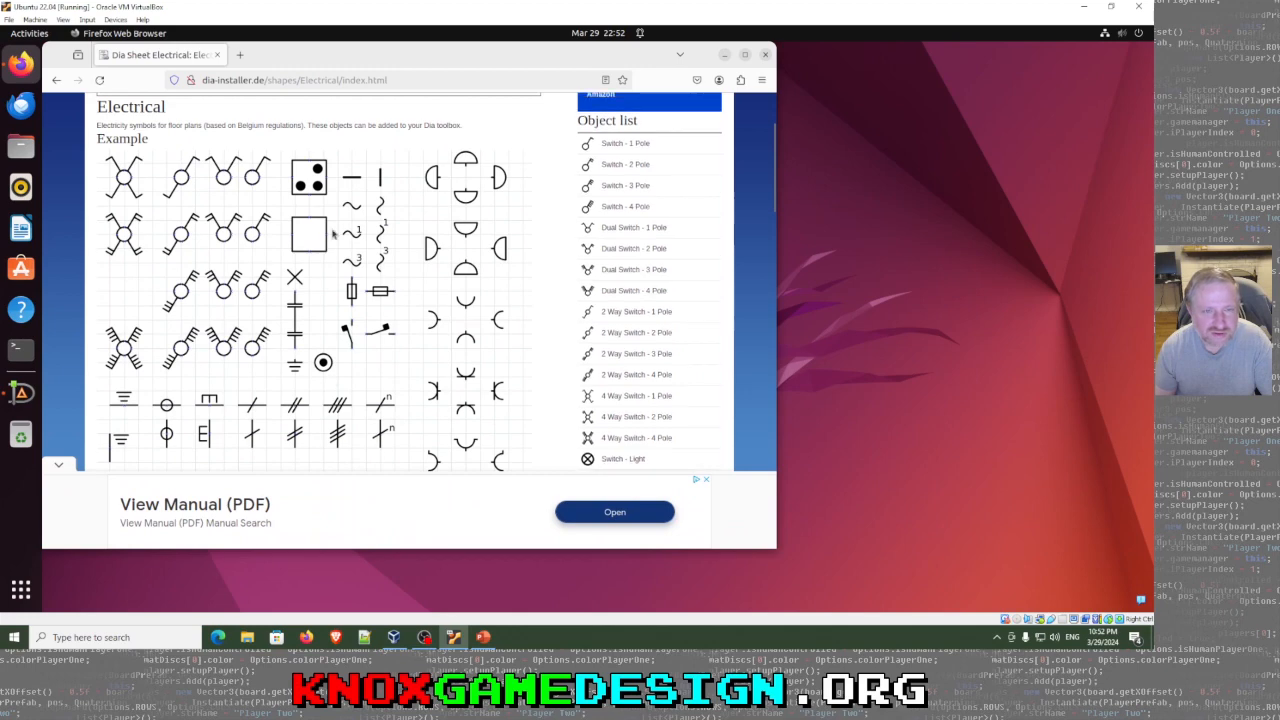
click(58, 81)
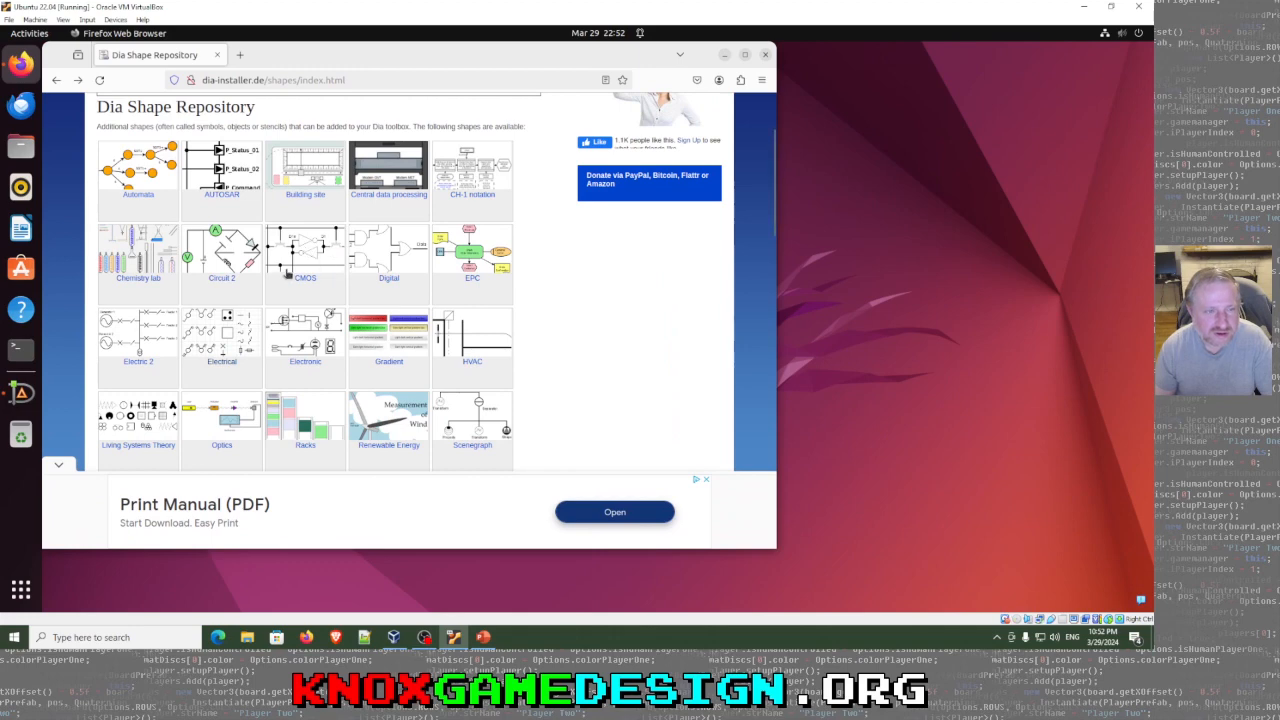
click(306, 280)
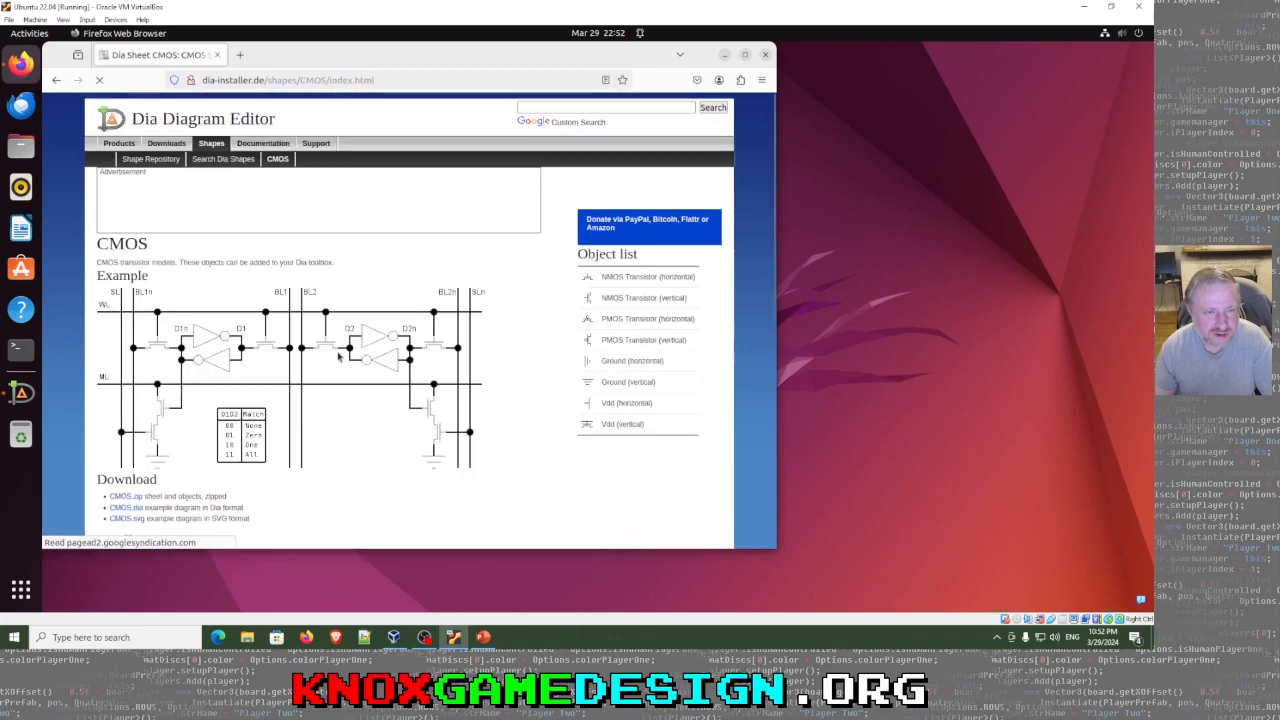
click(56, 80)
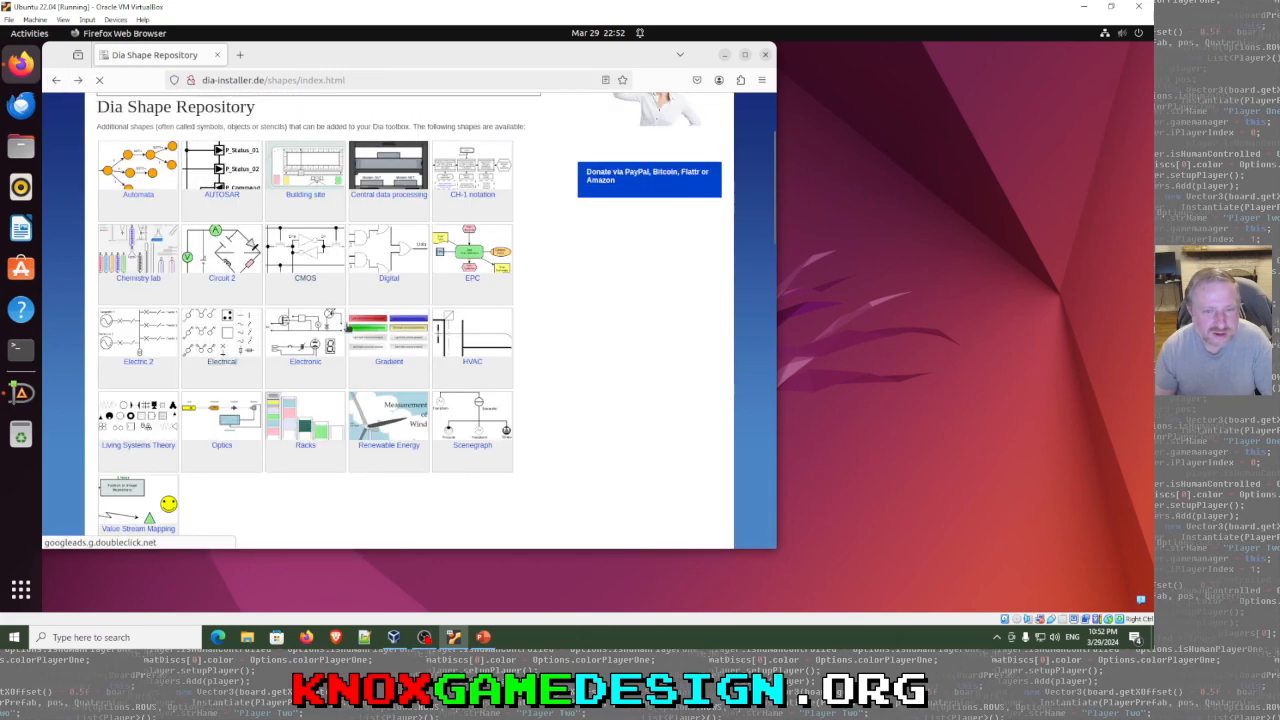
Step: Look through the remaining shape sheets and installation section of the repository page, and close the Firefox window
scroll(425, 378, down, 3)
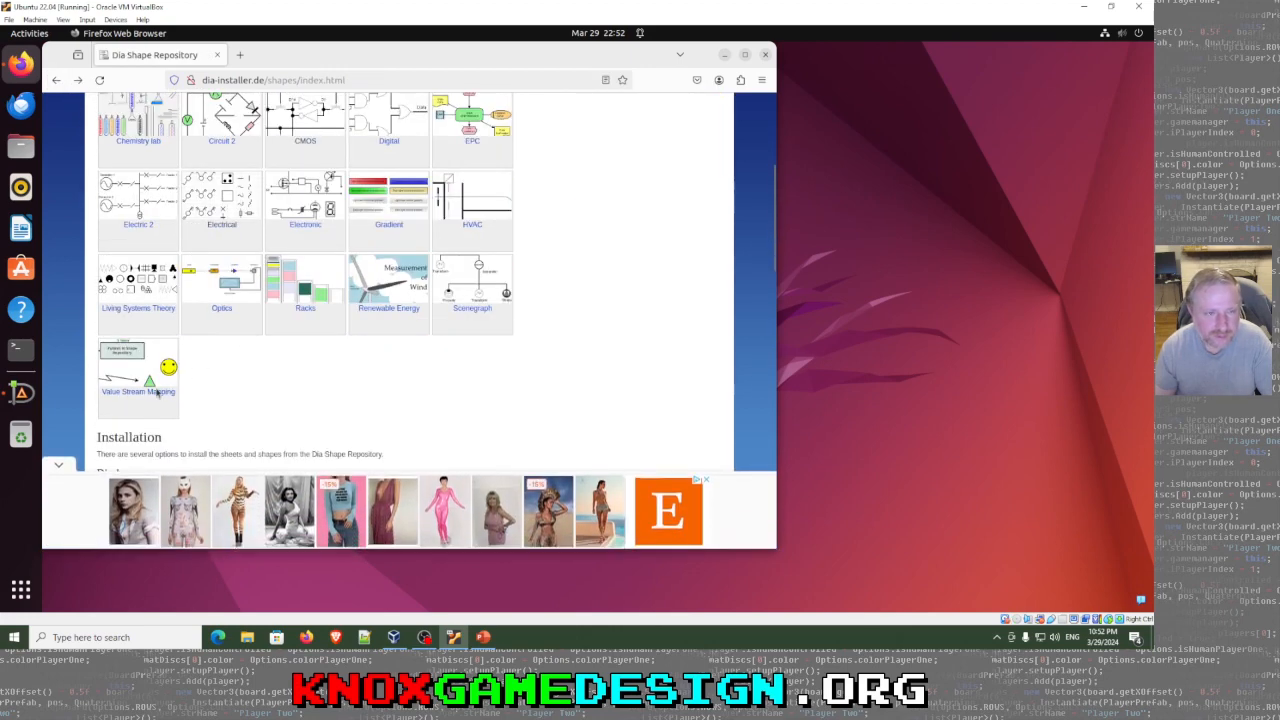
scroll(238, 387, down, 3)
scroll(450, 300, up, 9)
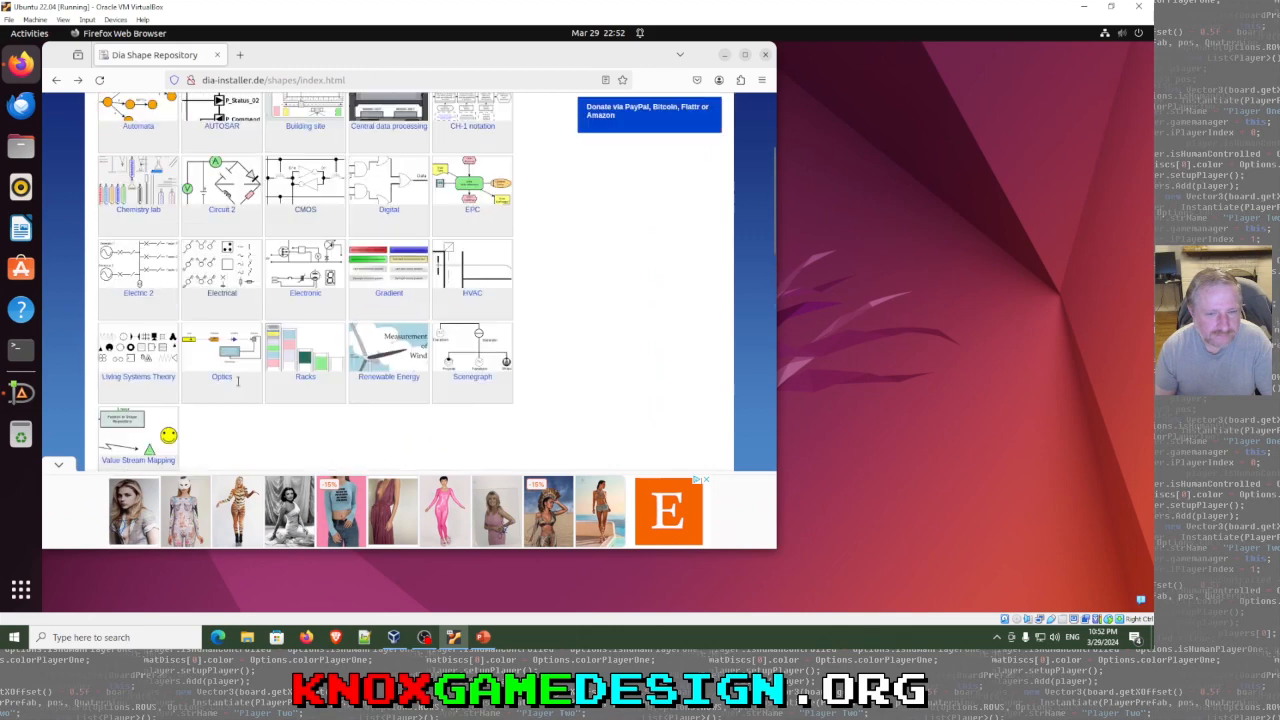
click(766, 56)
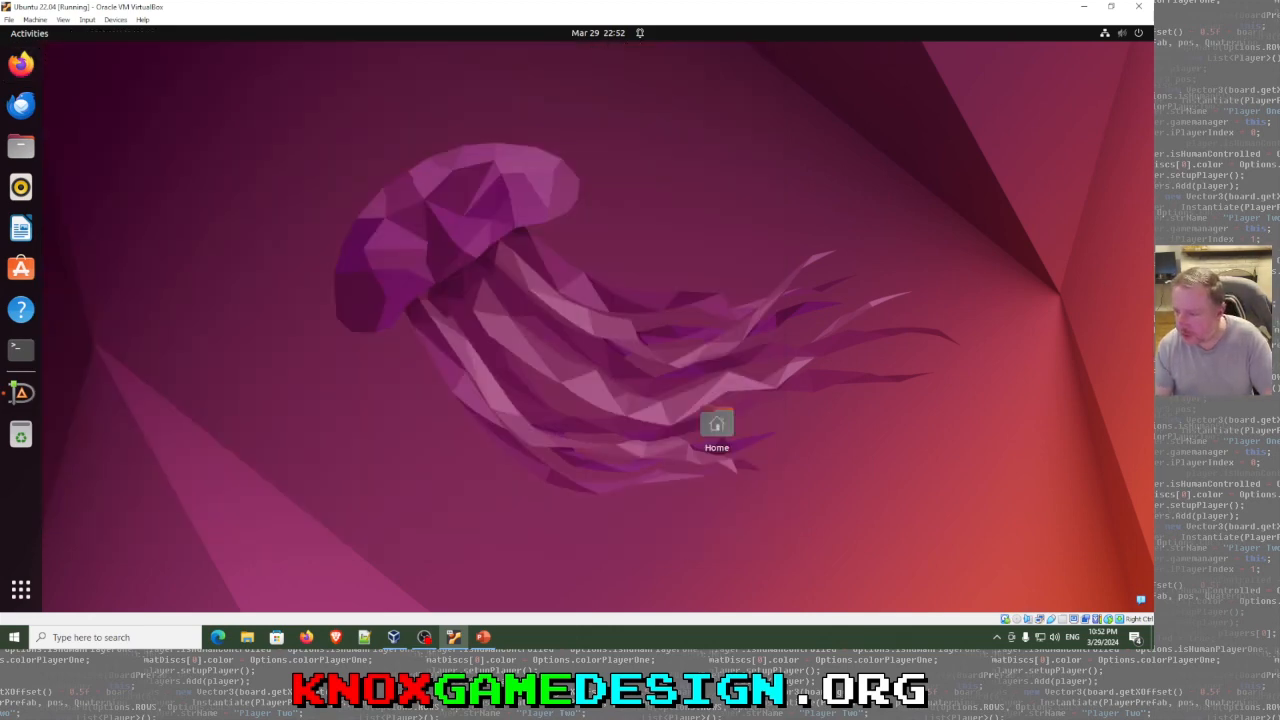